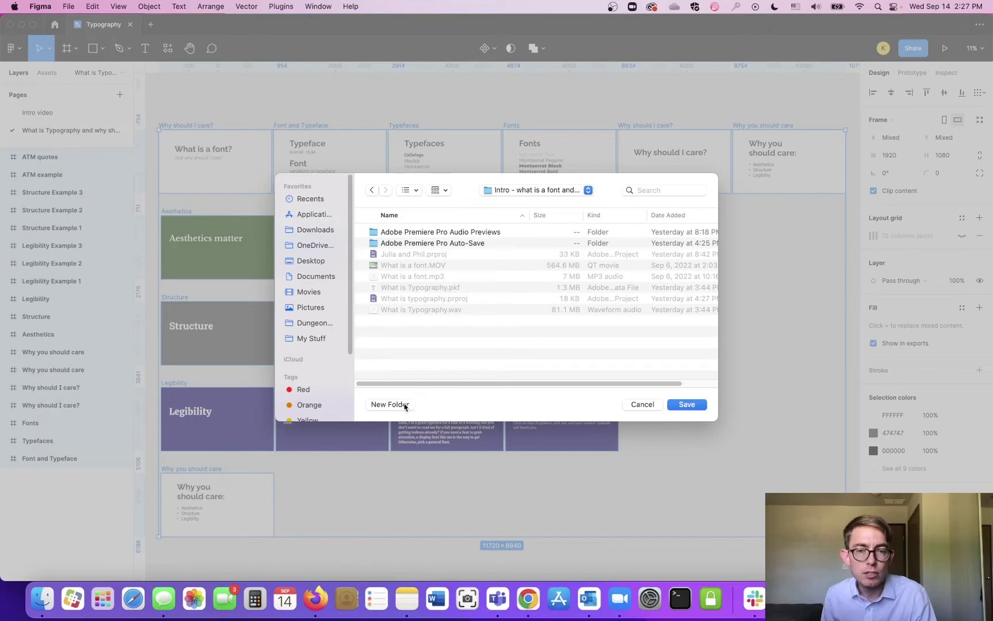
Create a folder named Figma Images inside the intro video folder and export the selected frames into it.
click(390, 404)
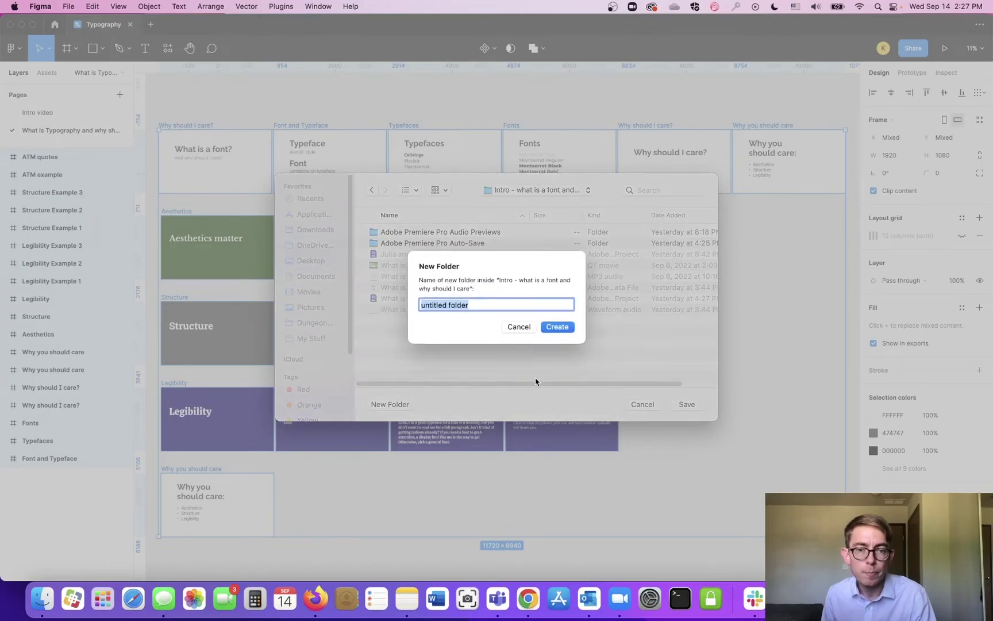
text(Figma Images)
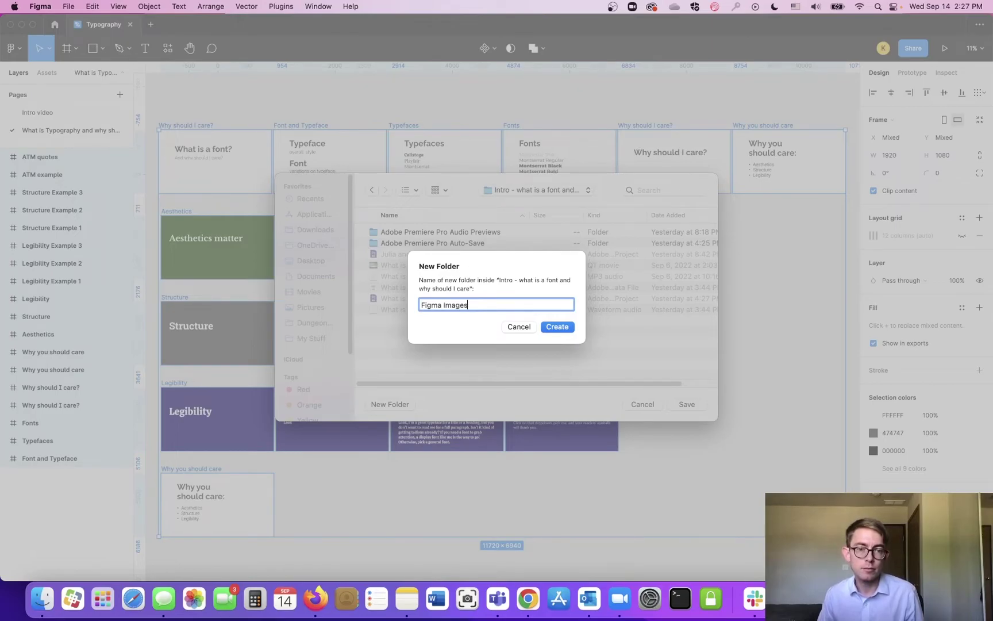
key(Return)
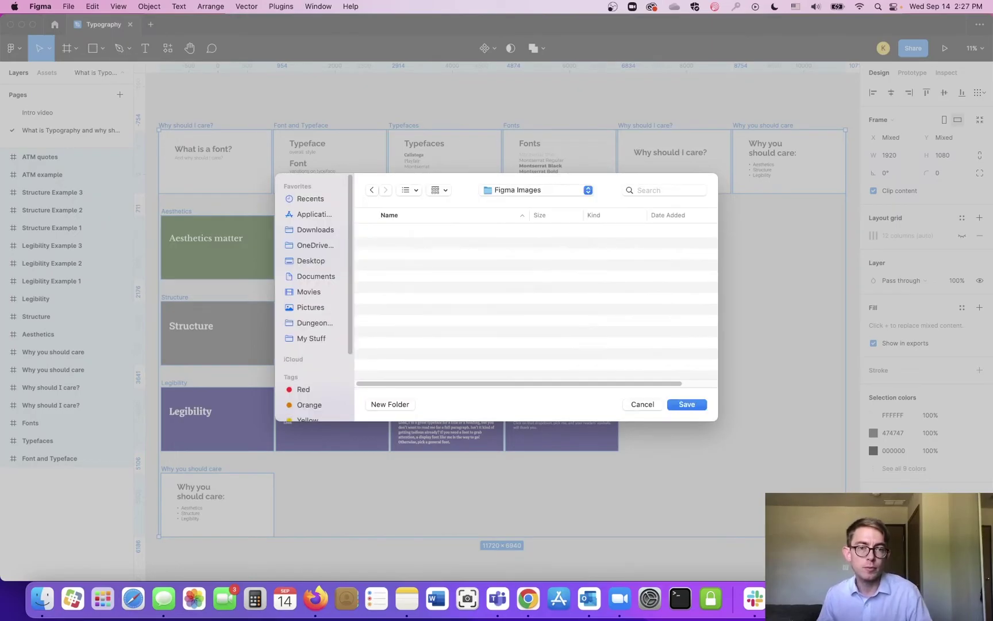
click(687, 404)
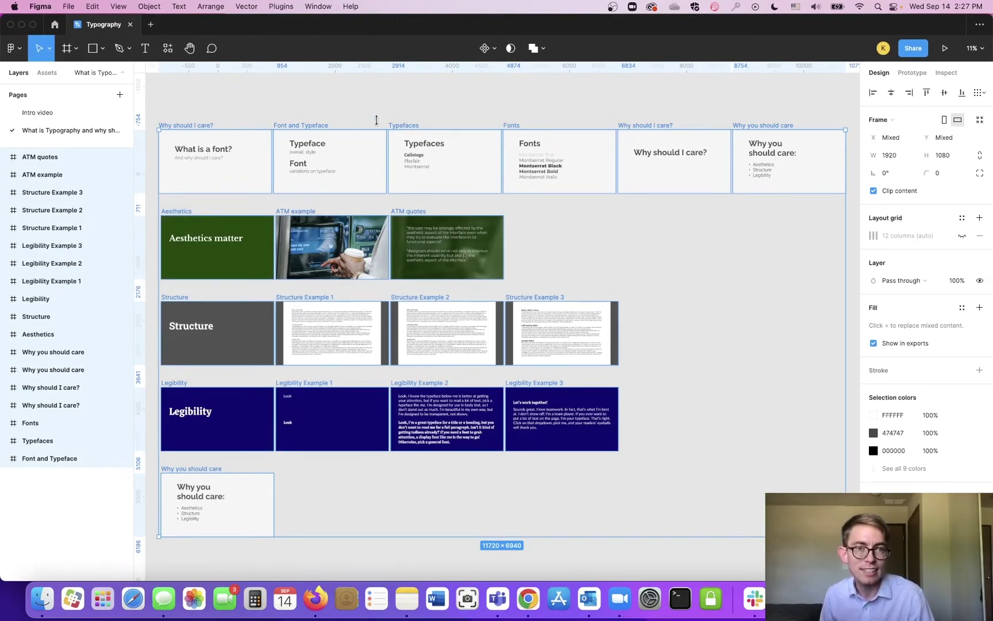
Import the Figma Images folder into the What is typography project in Premiere Pro and open its bin.
key(F11)
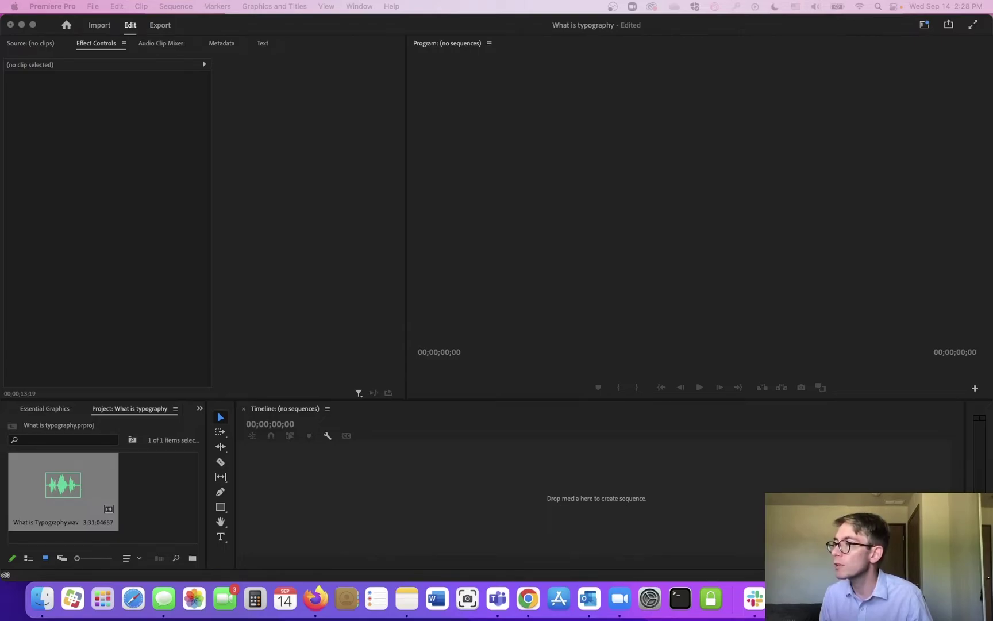
drag(992, 184, 161, 501)
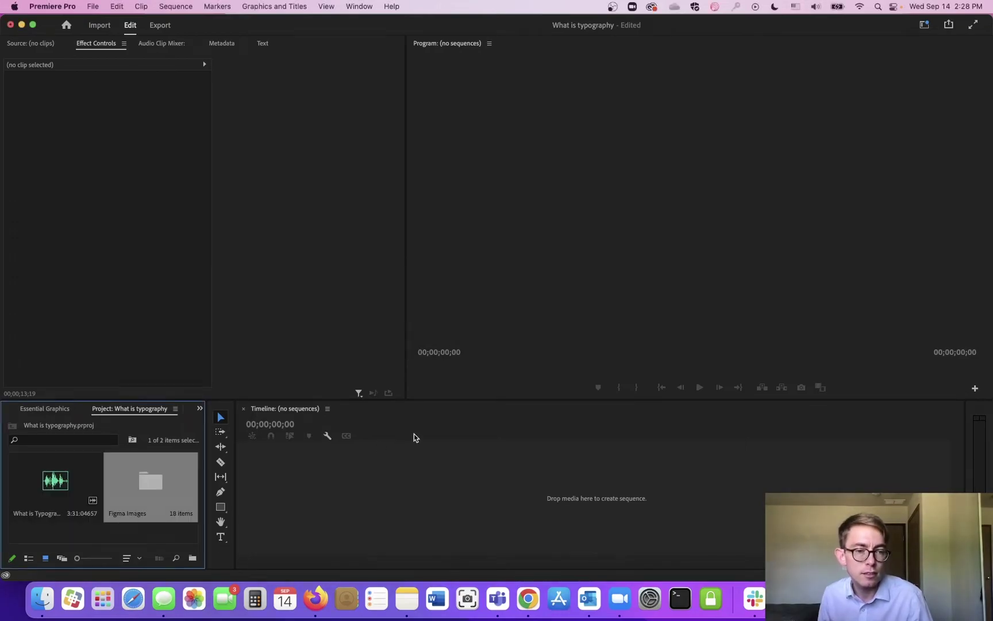
double_click(131, 494)
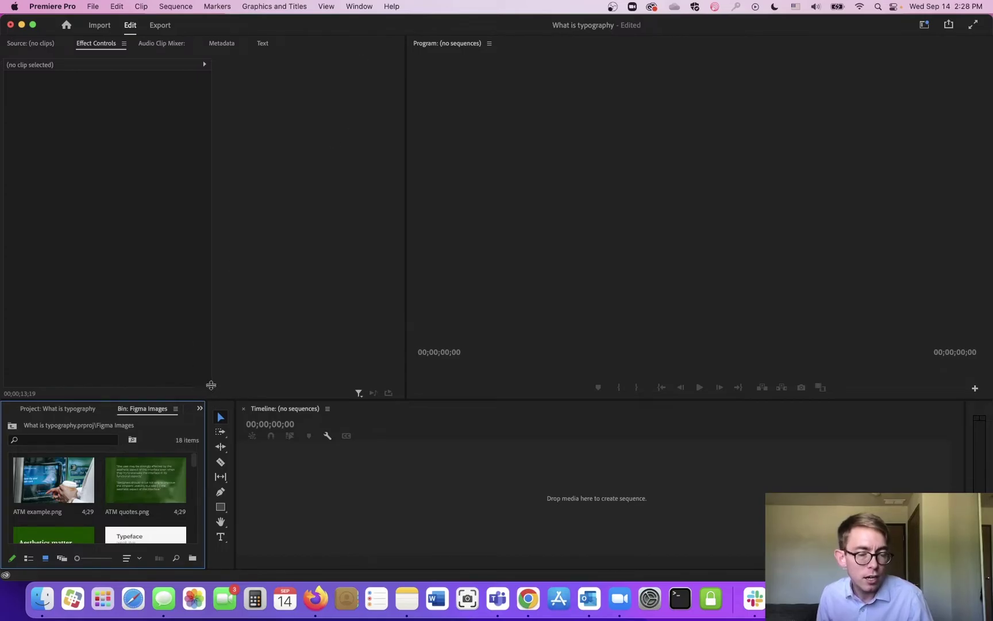
Enlarge the bin, timeline and program monitor areas by shifting the workspace dividers.
drag(211, 401, 210, 348)
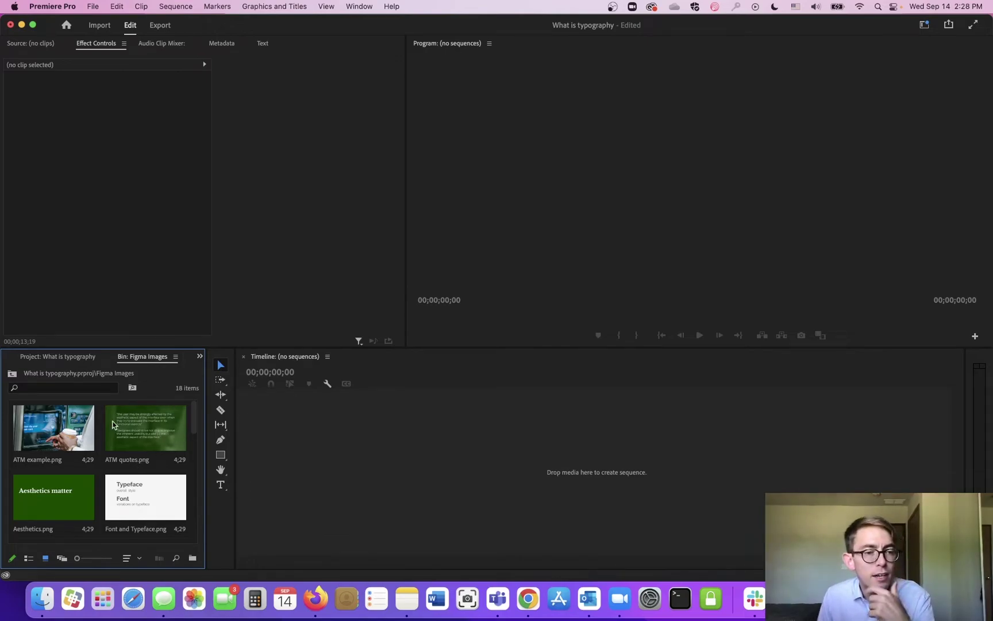
drag(206, 391, 259, 392)
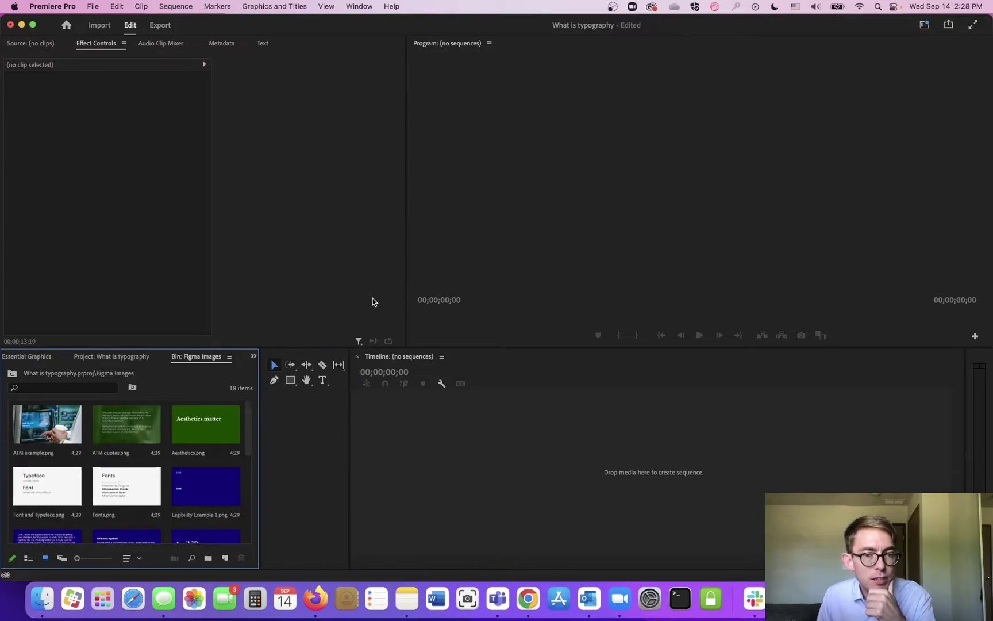
drag(405, 291, 309, 286)
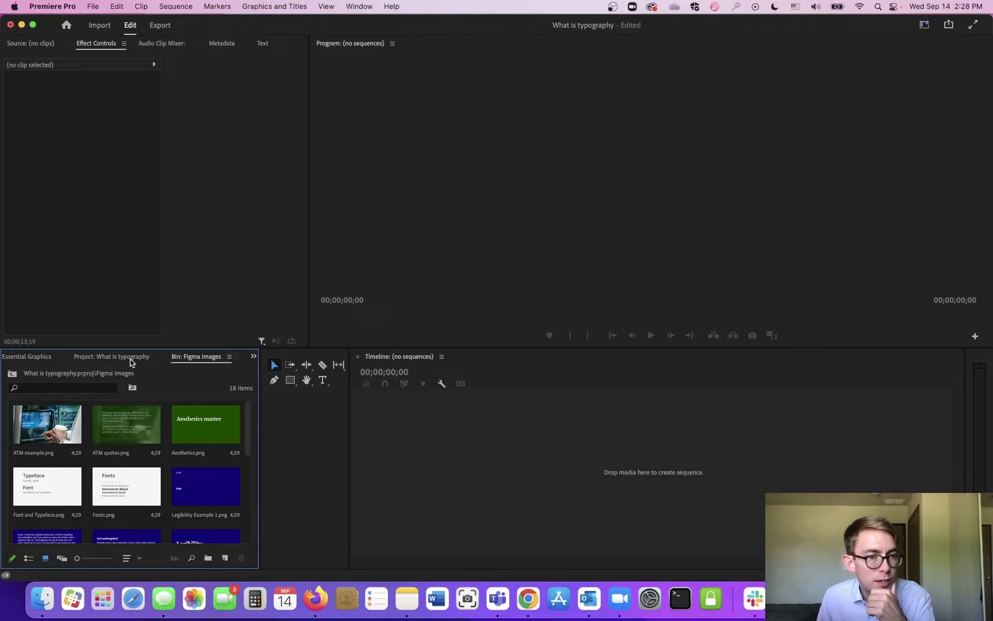
click(138, 358)
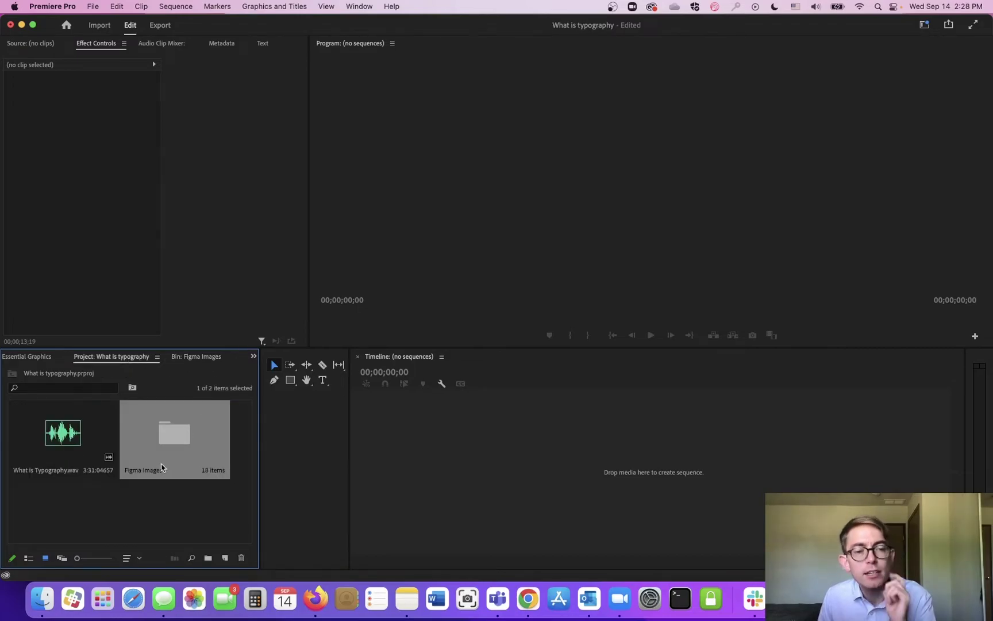
click(168, 507)
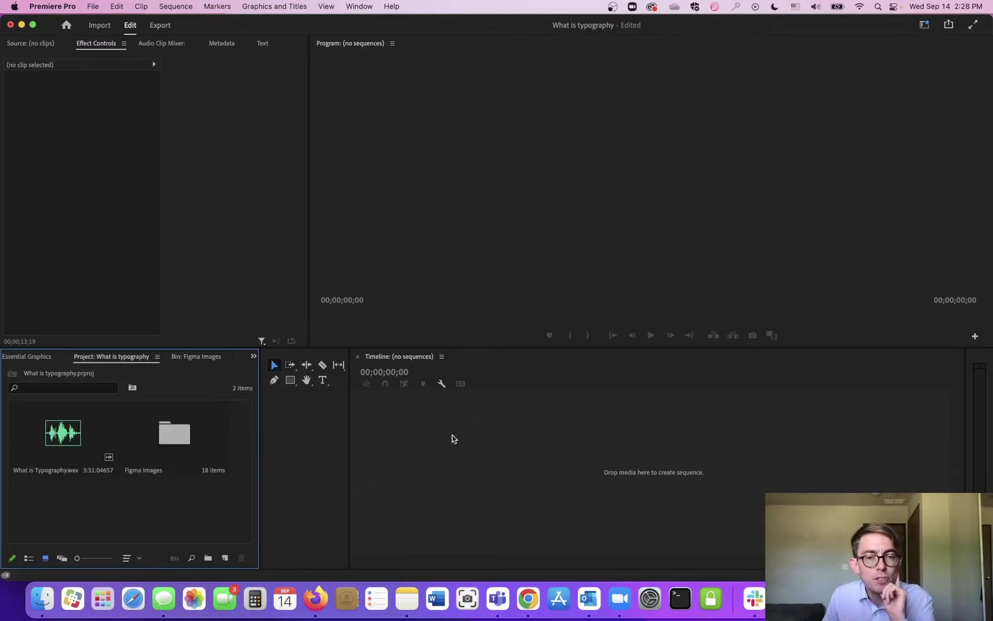
click(435, 467)
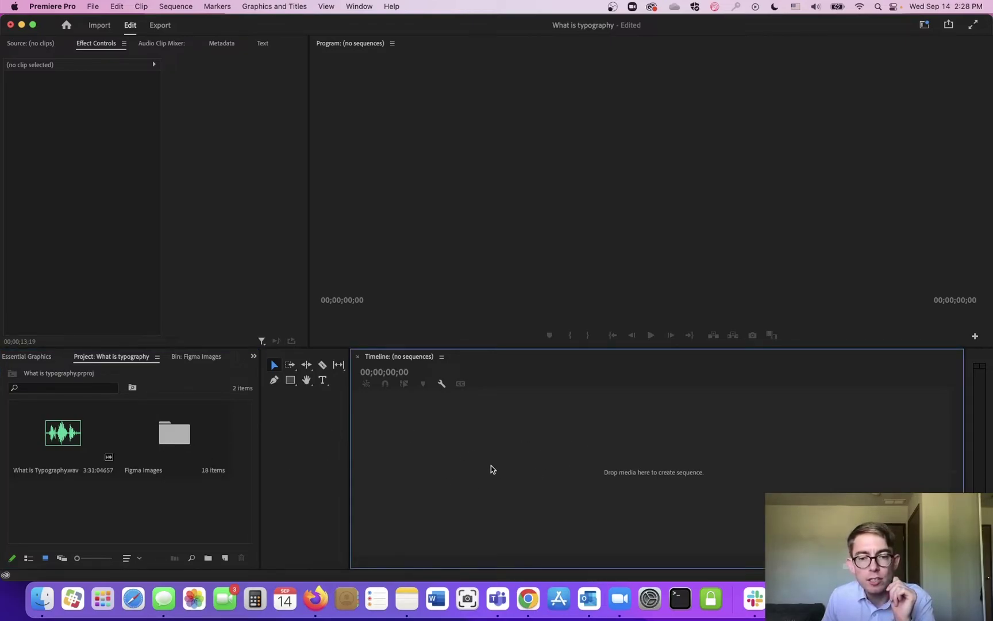
click(81, 440)
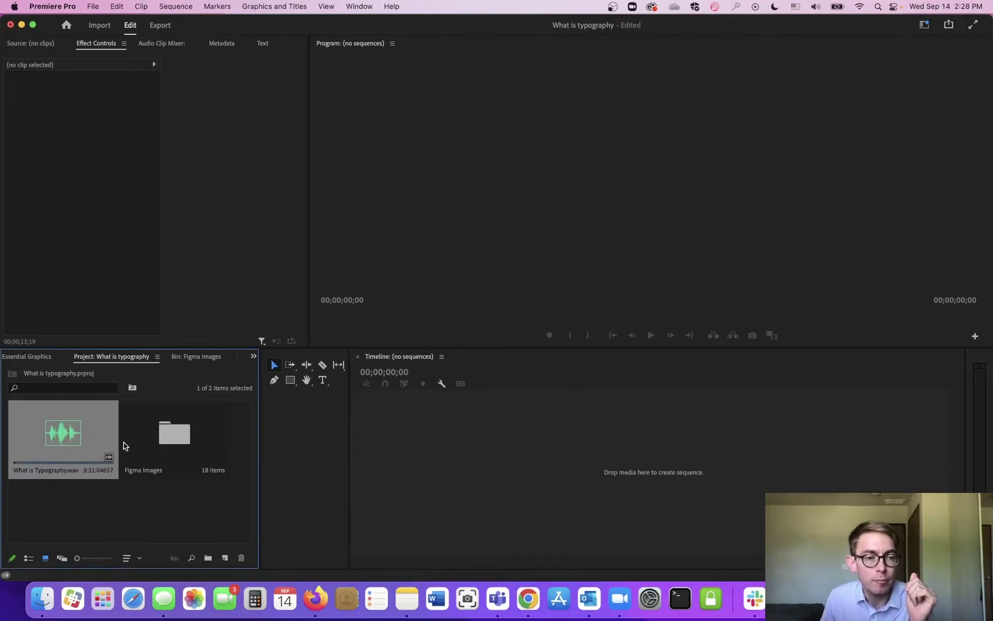
double_click(182, 443)
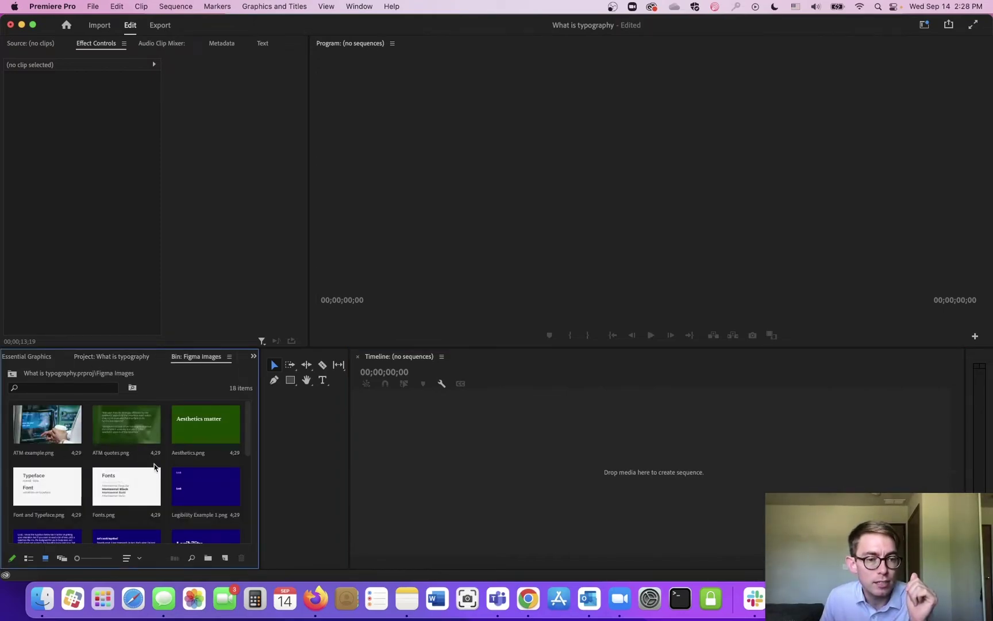
Create a new sequence from the "What is a font?" title image in the Figma Images bin.
scroll(155, 468, down, 1)
scroll(151, 482, down, 4)
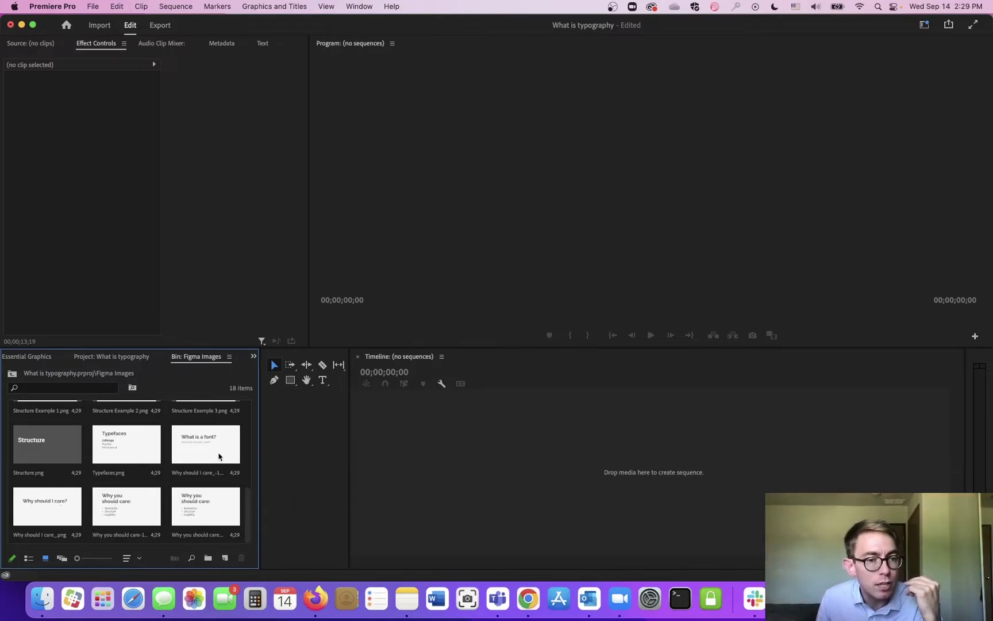
click(198, 461)
drag(203, 447, 455, 491)
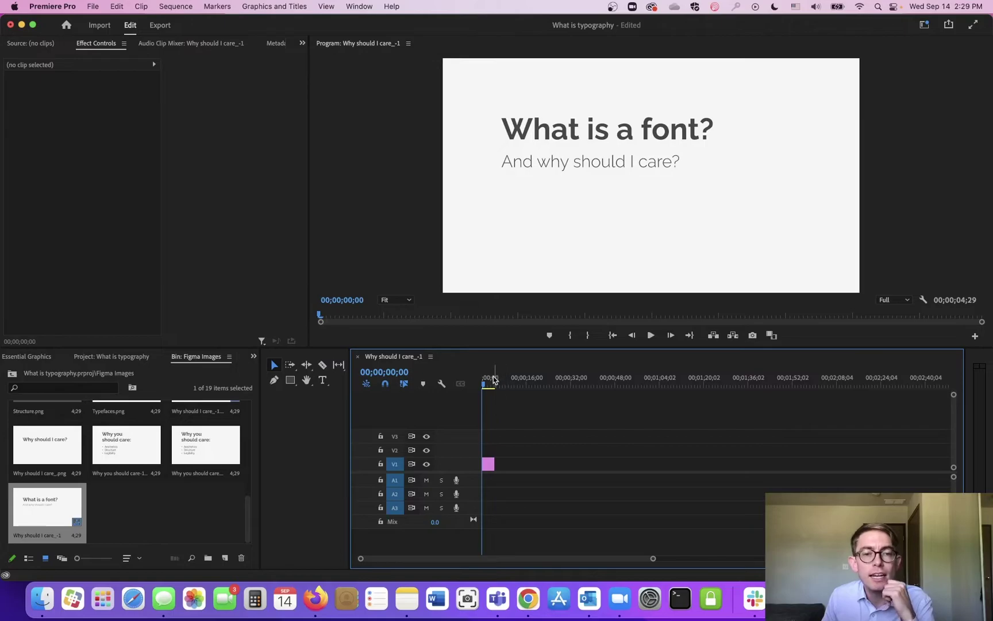
Review the new sequence's frame size, timebase and other settings, and accept them without changes.
click(429, 357)
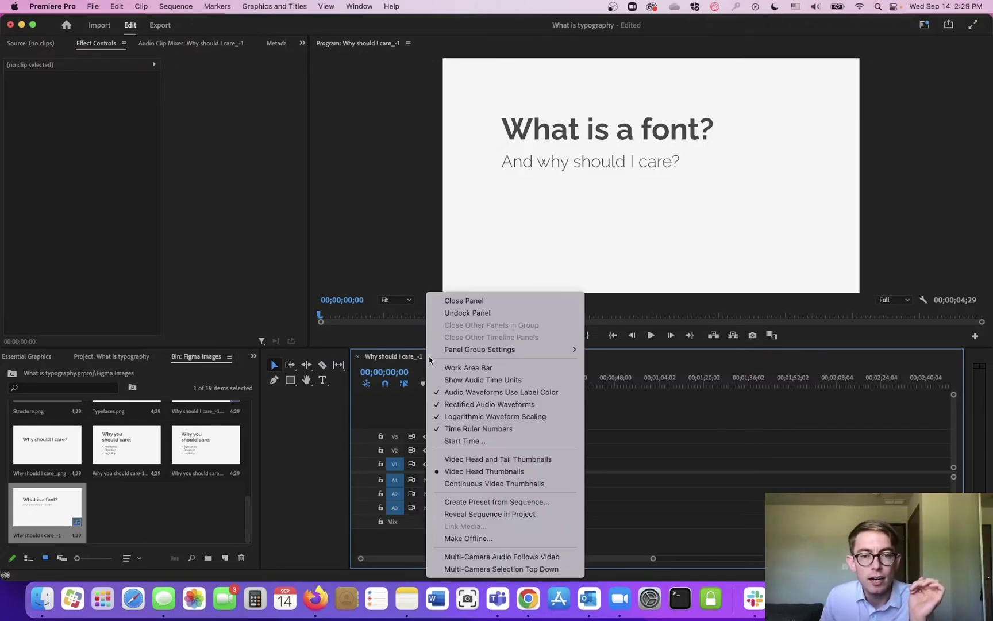
click(410, 381)
click(173, 6)
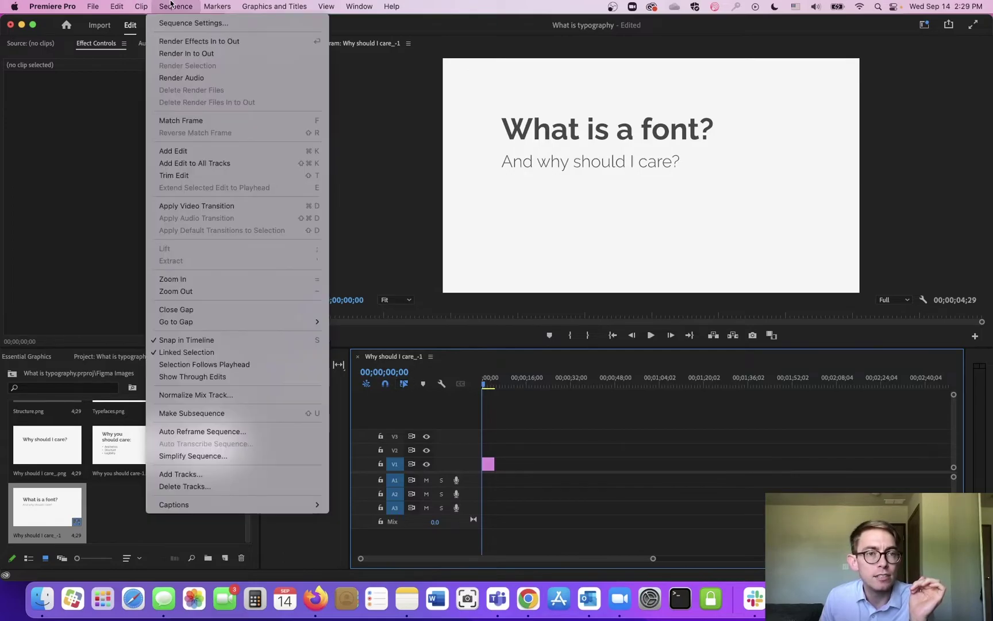
click(194, 23)
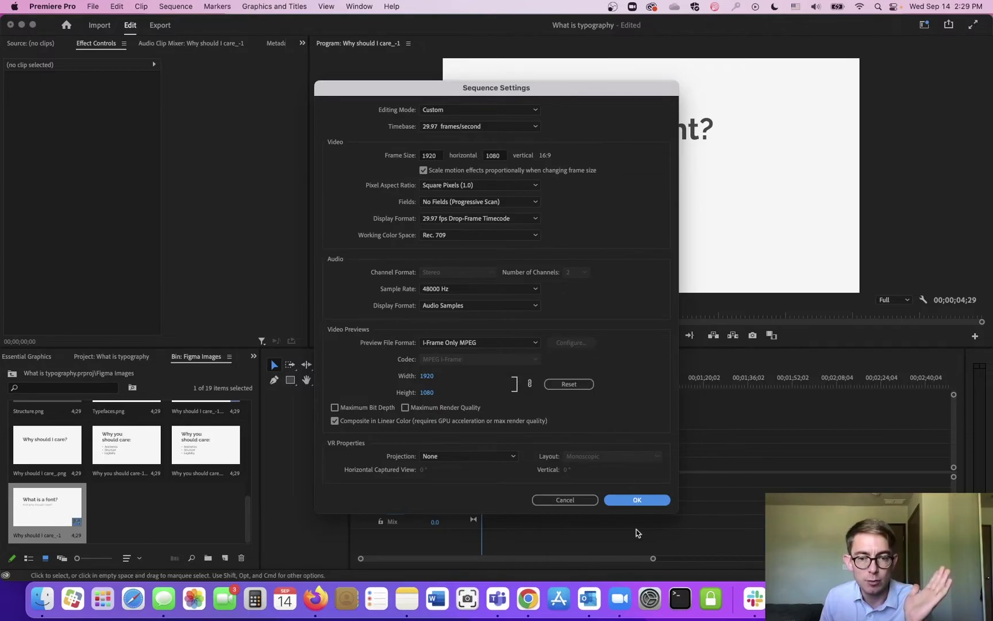
click(635, 500)
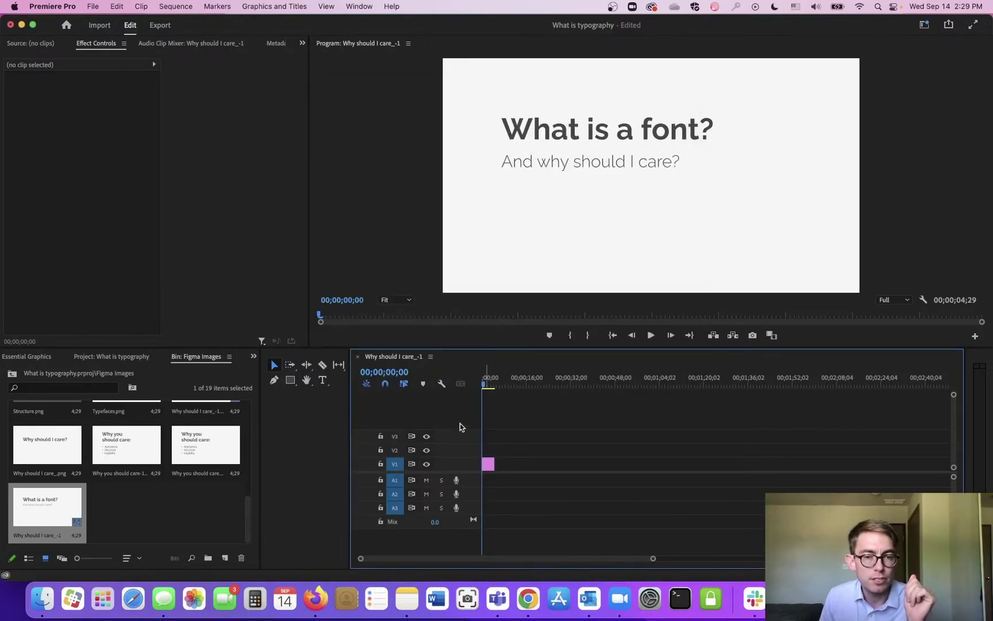
Line up the remaining Figma slide images one after another on video track V1 behind the title slide.
click(196, 520)
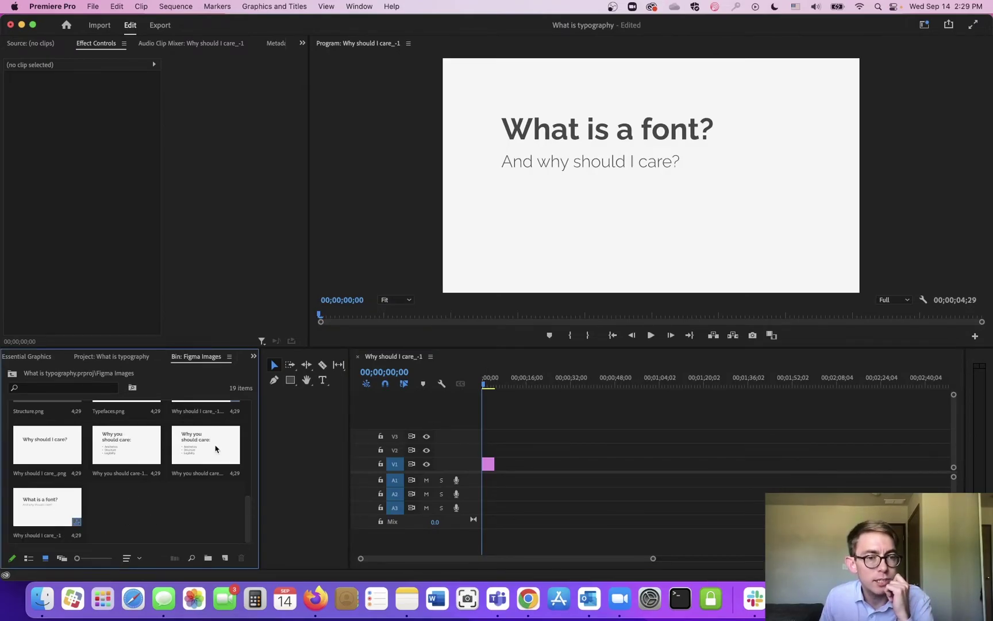
click(141, 452)
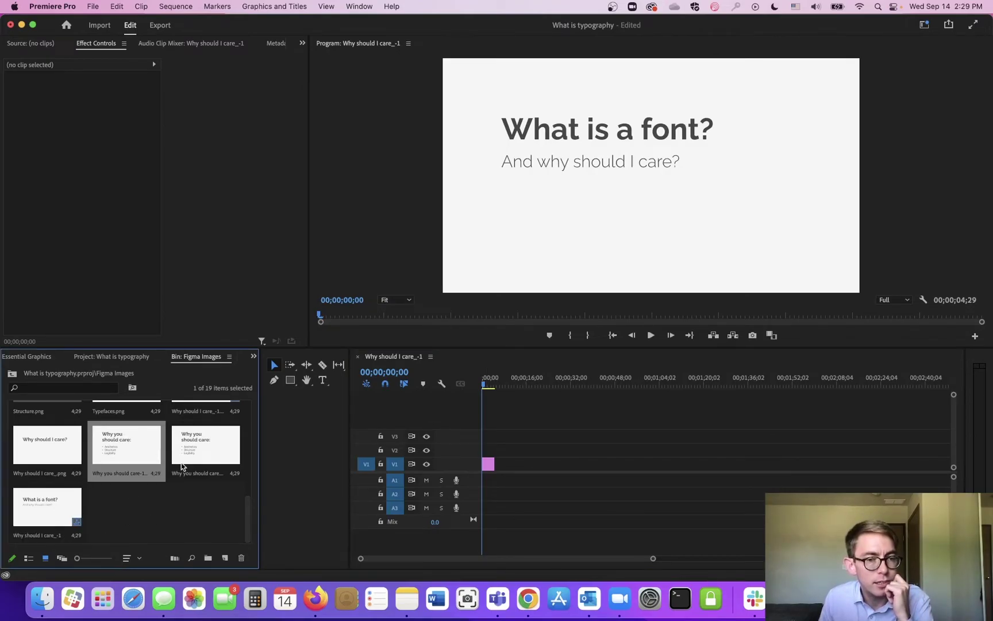
drag(137, 453, 503, 469)
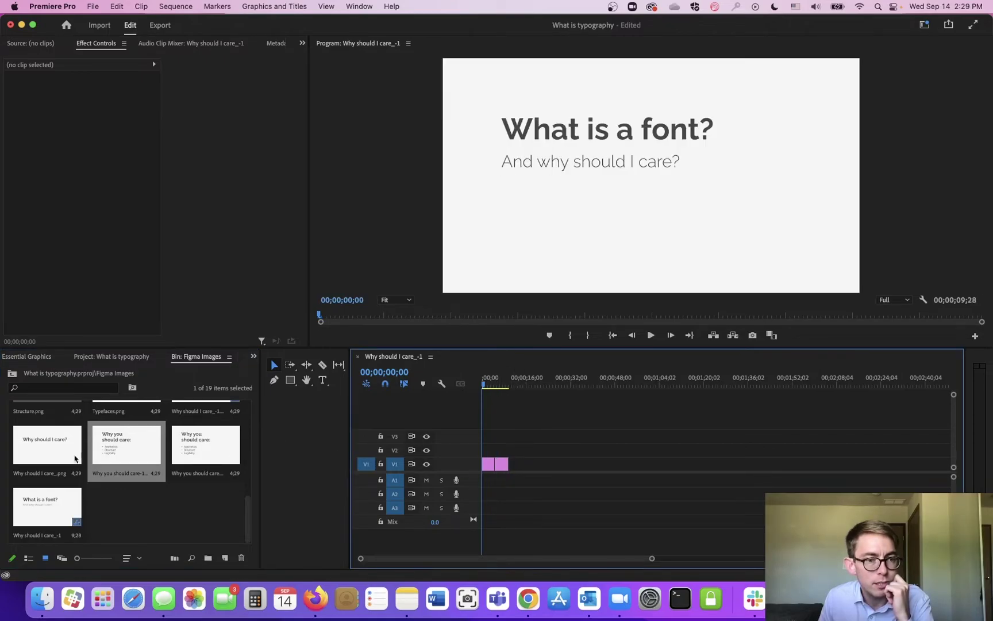
drag(49, 453, 557, 469)
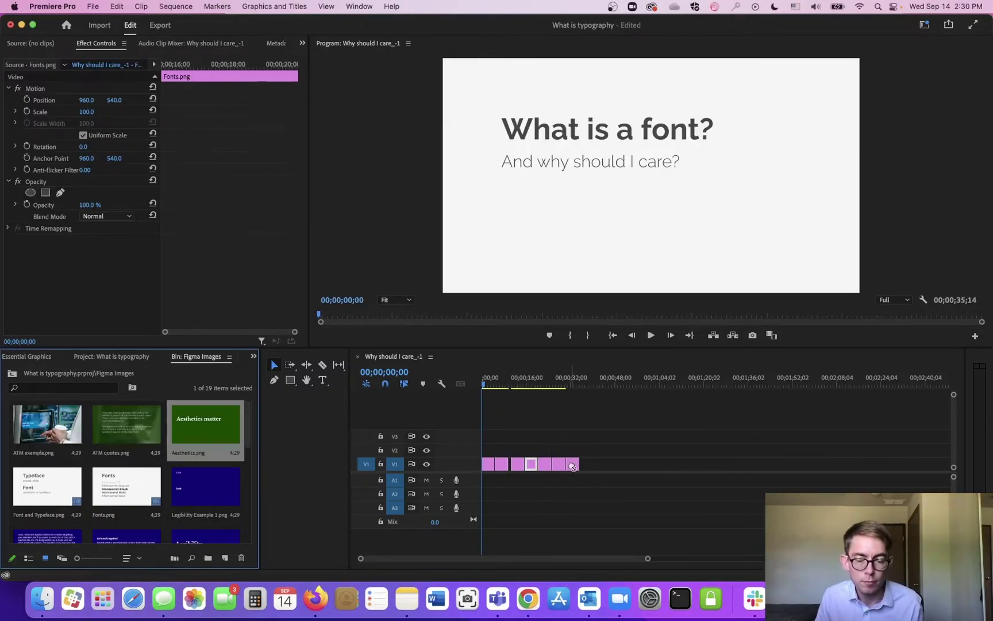
drag(205, 424, 589, 472)
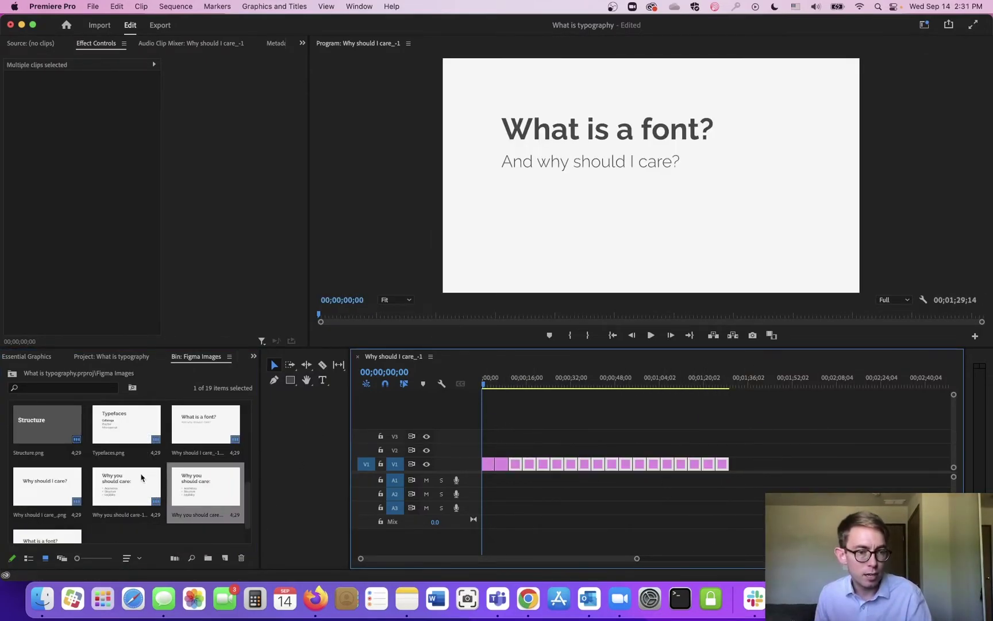
Place What is Typography.wav on audio track A1 at the sequence start and play the opening moment.
scroll(164, 488, up, 5)
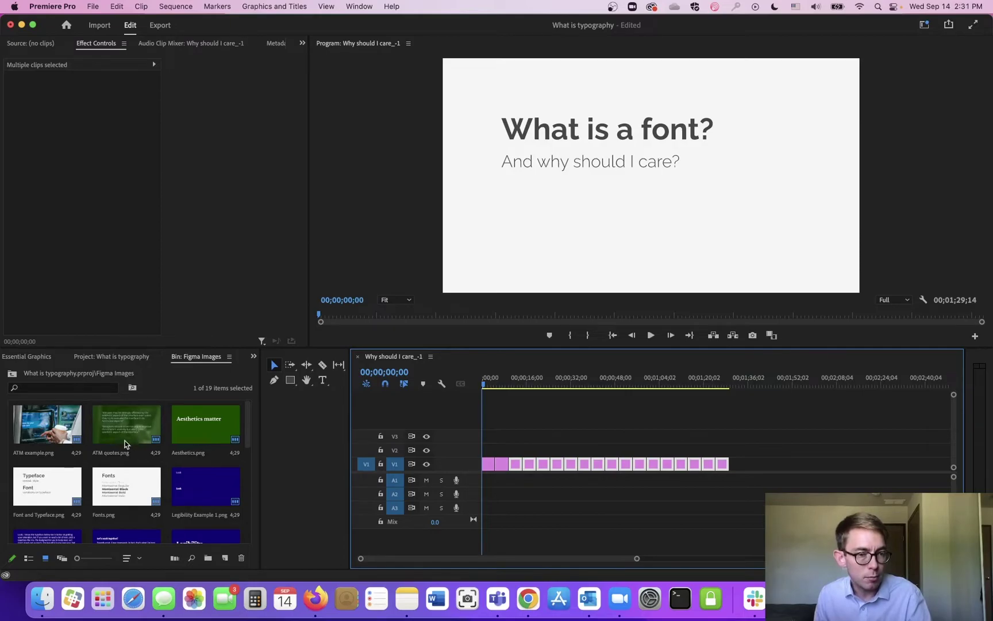
click(129, 361)
drag(75, 428, 478, 488)
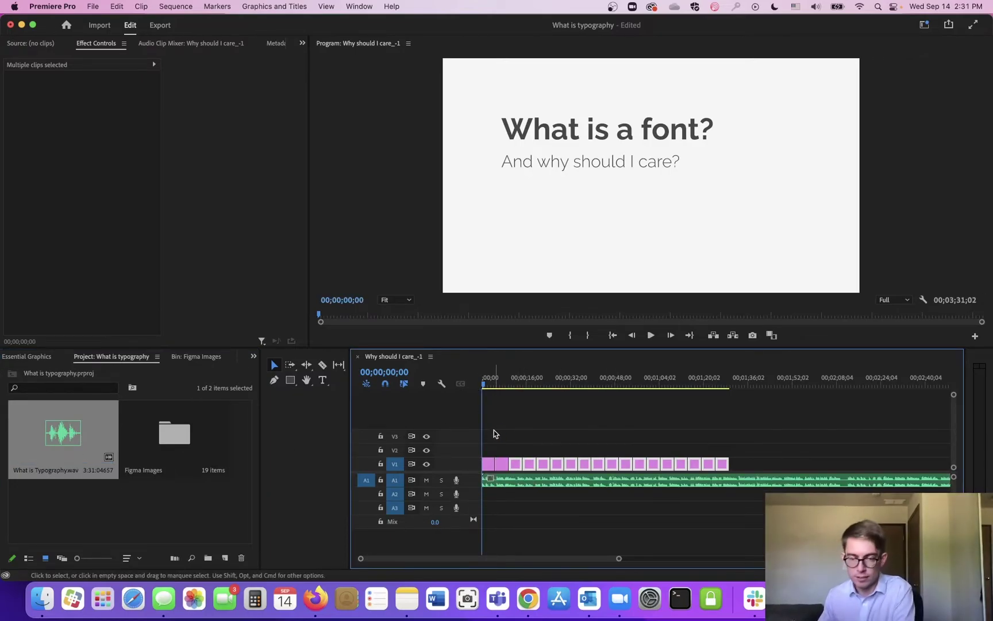
click(539, 402)
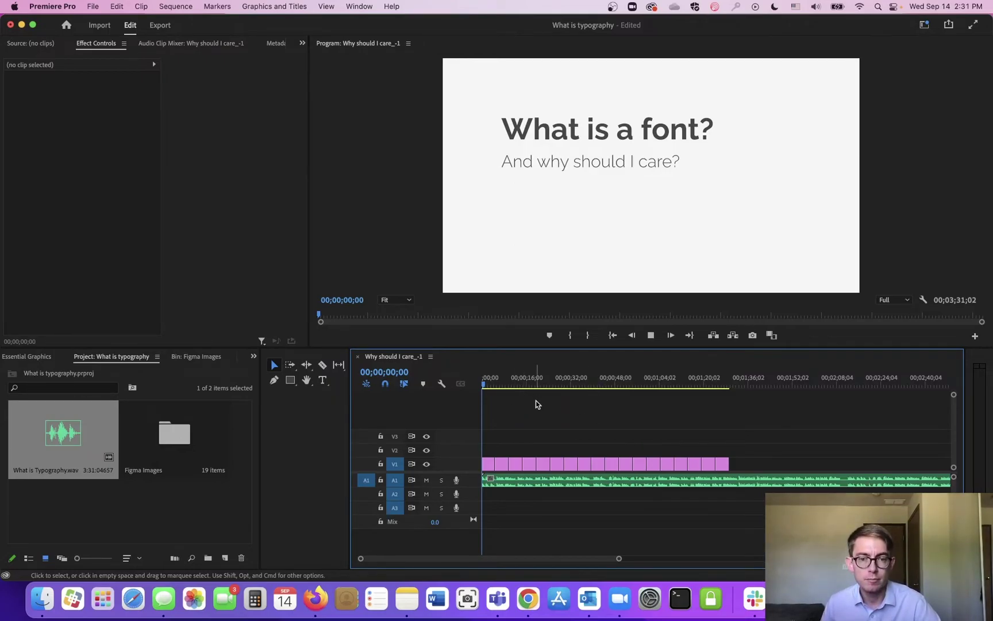
key(space)
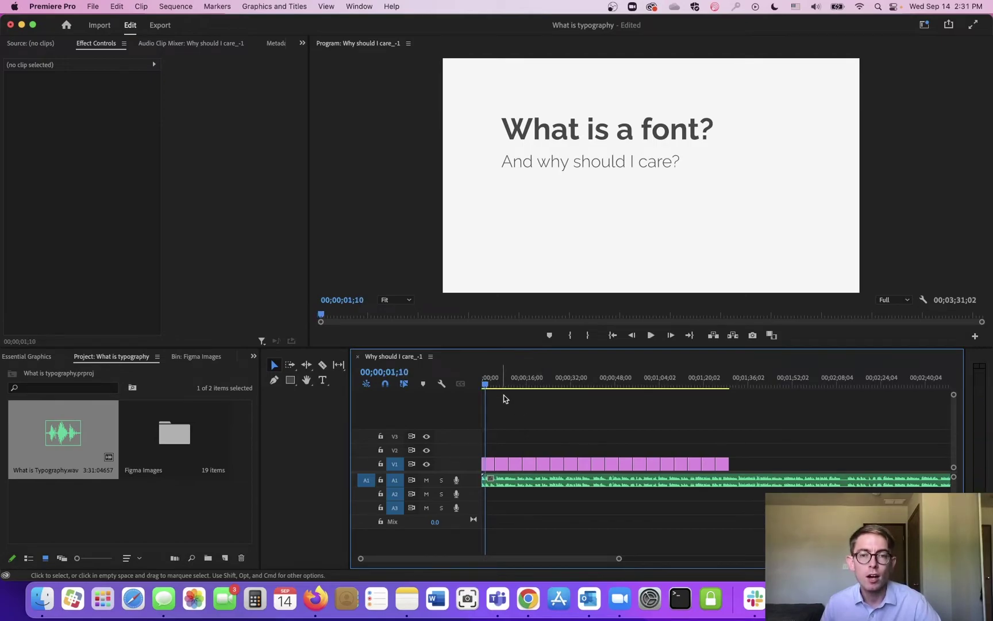
Find the Crop video effect and apply it to the first clip, the "What is a font?" slide.
click(488, 464)
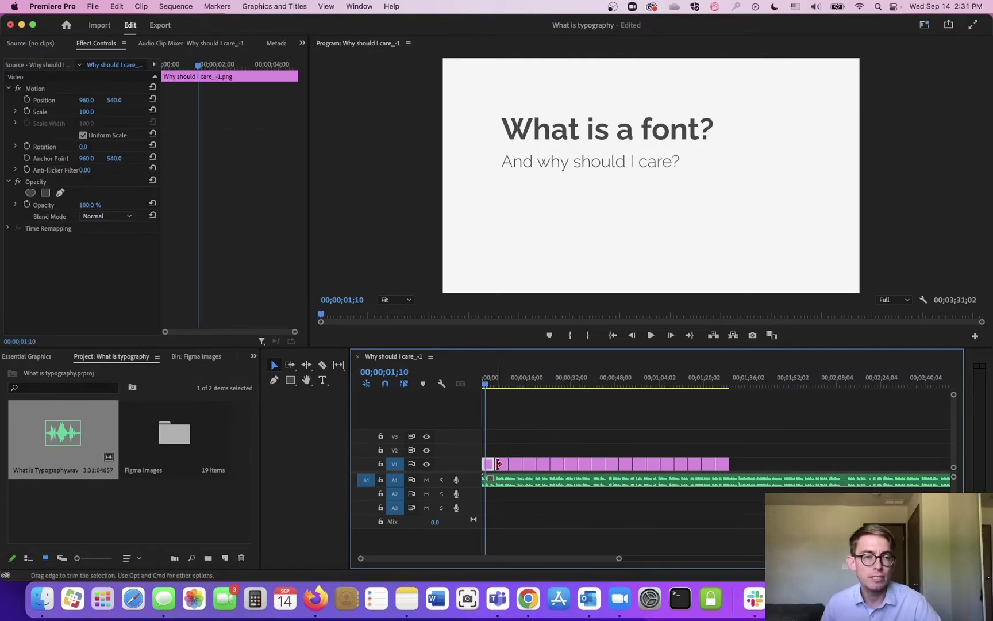
click(254, 357)
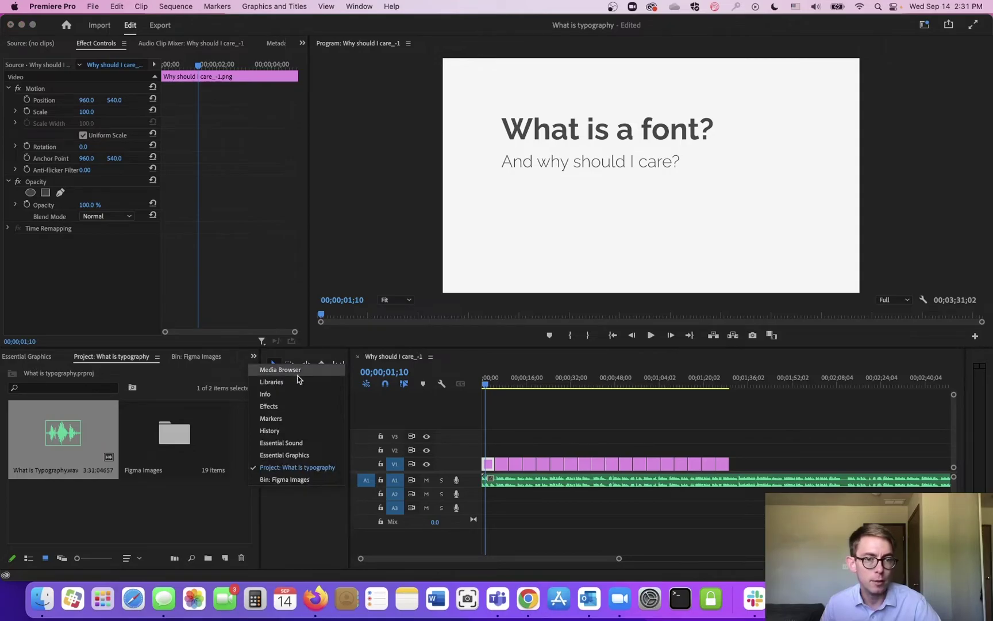
click(326, 407)
click(58, 371)
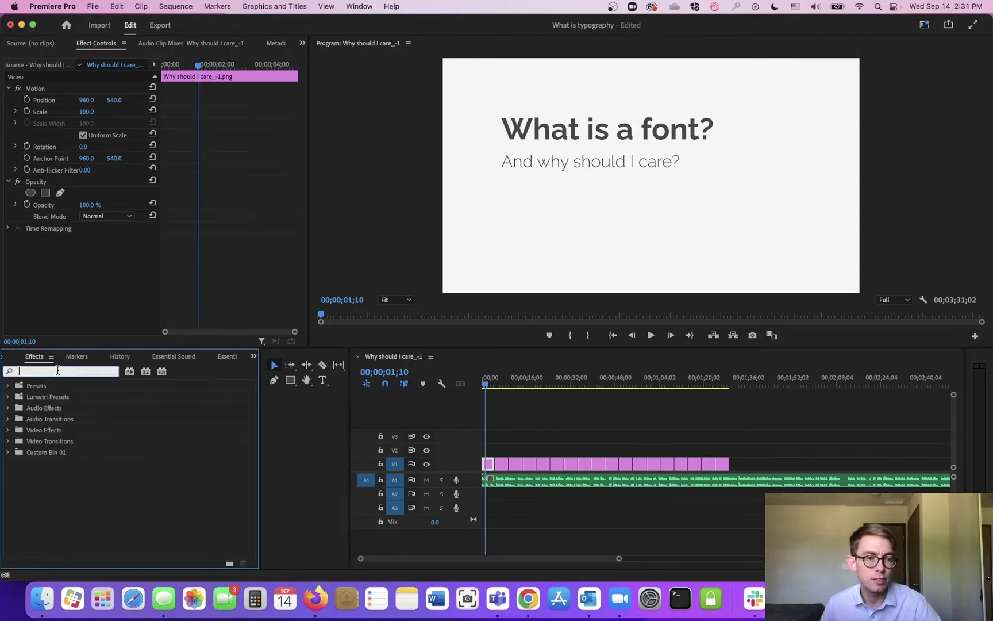
text(crop)
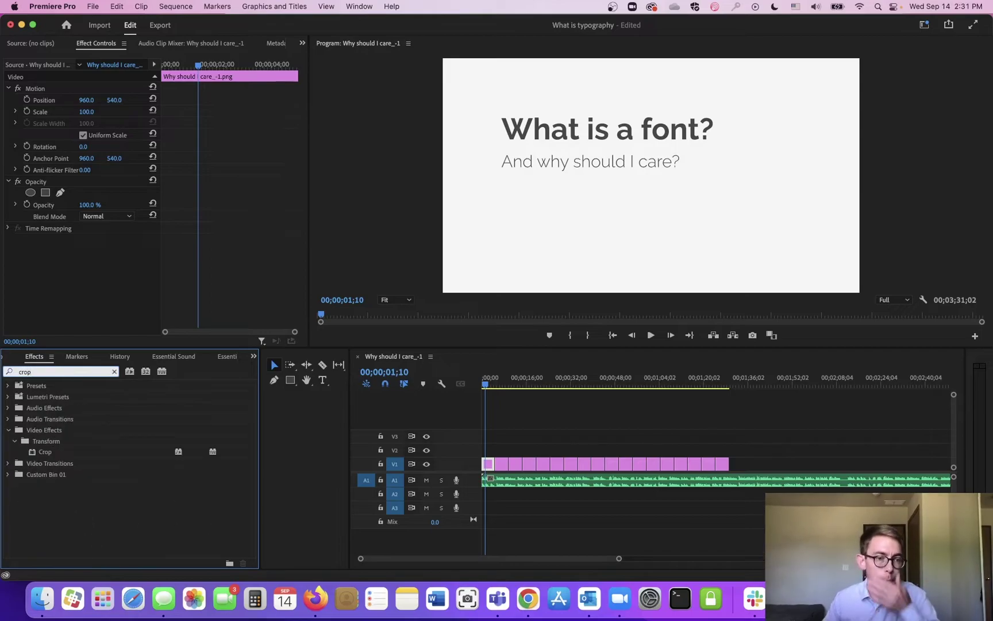
drag(46, 452, 492, 465)
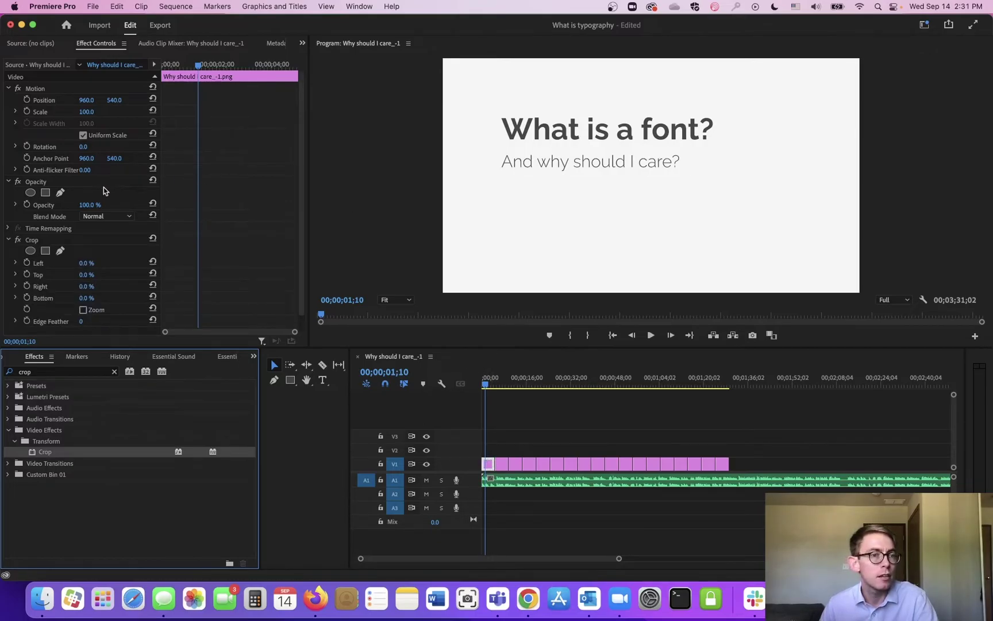
Crop the bottom of the first clip by 62% so that only the "What is a font?" heading remains.
click(8, 181)
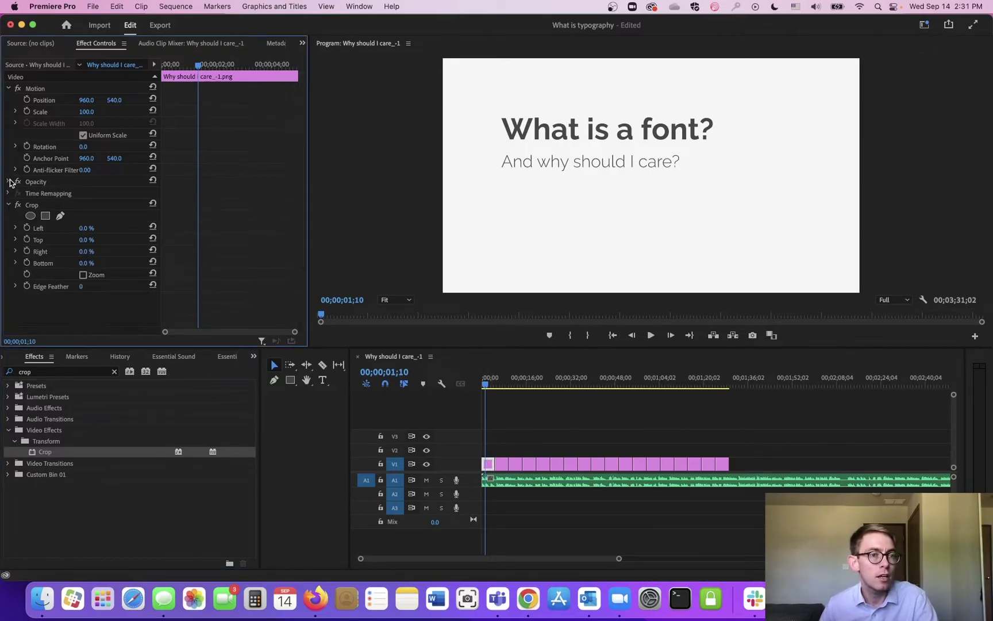
click(9, 88)
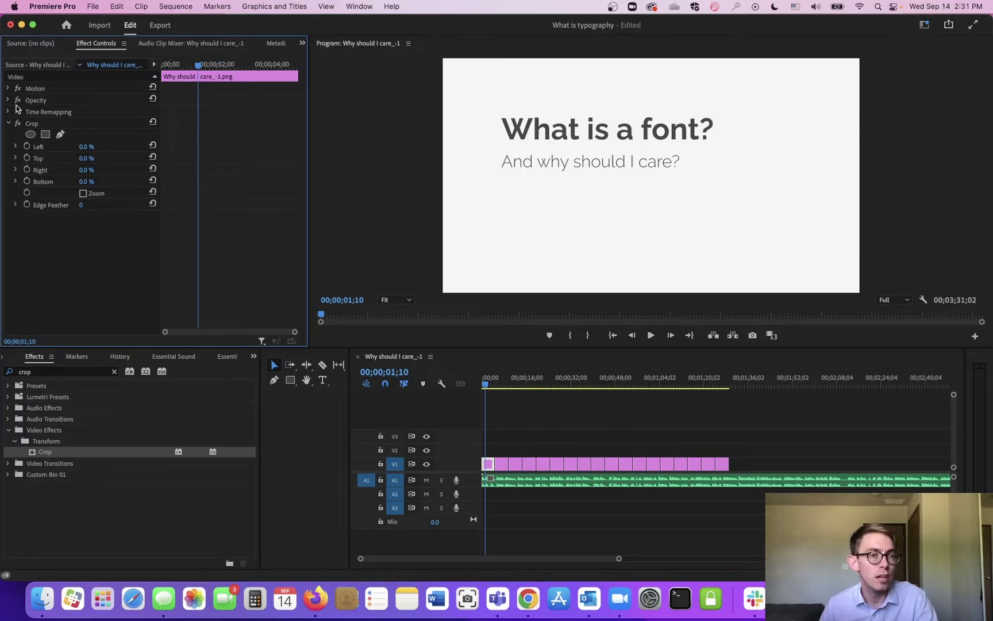
click(9, 123)
click(9, 124)
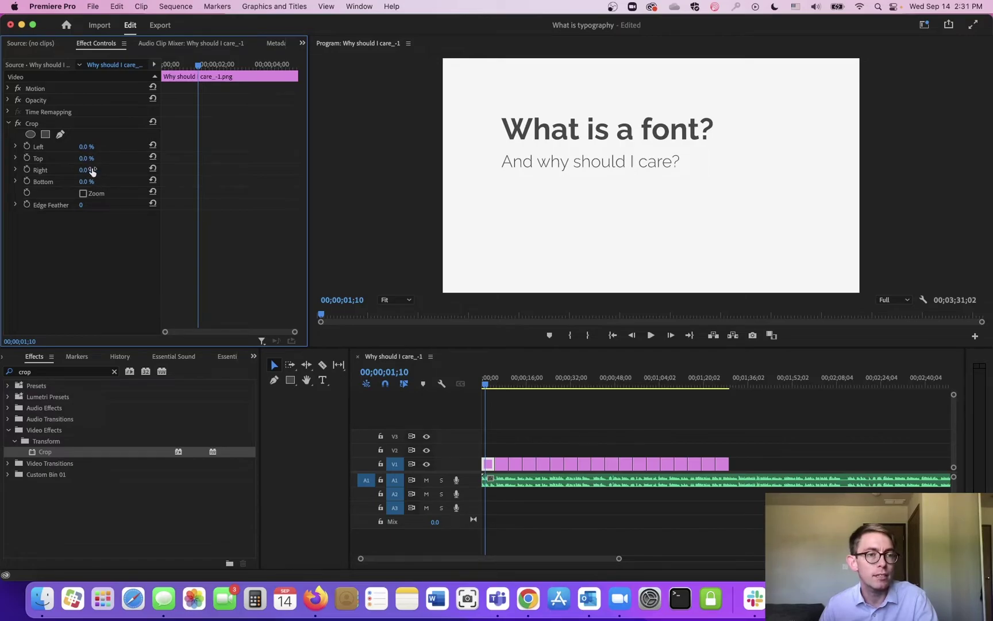
drag(86, 181, 122, 181)
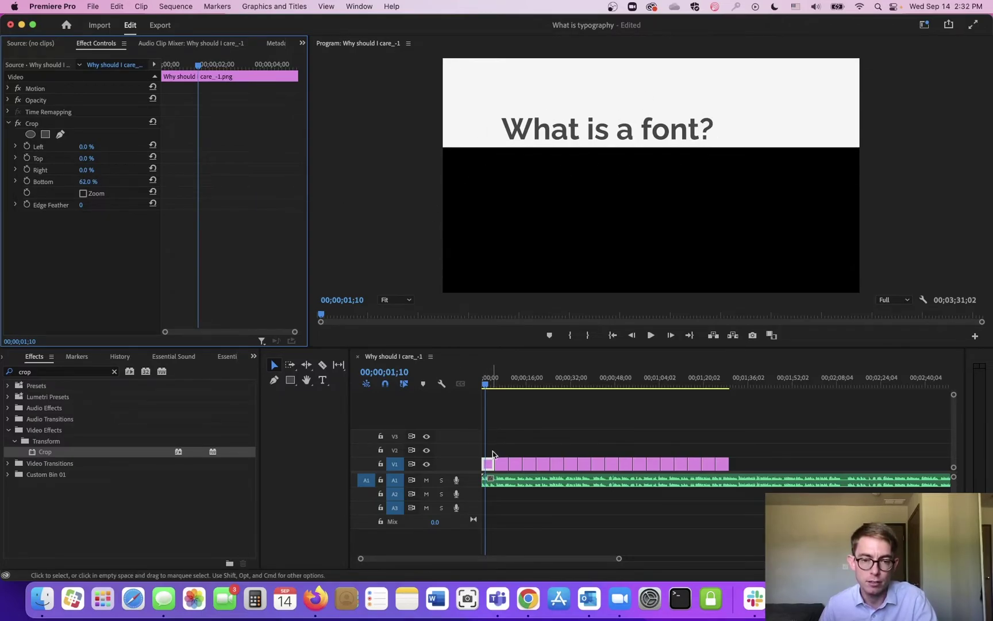
Duplicate the cropped title clip onto video track V2 and remove the Crop effect from the V1 copy.
mouse_move(488, 468)
mouse_down()
mouse_move(489, 457)
mouse_move(487, 466)
mouse_up()
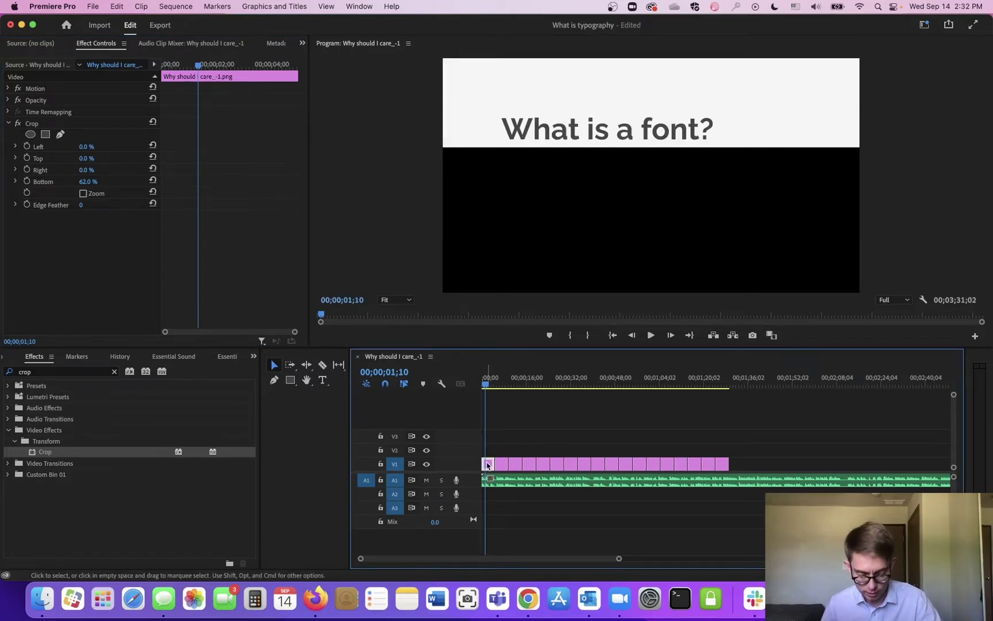
drag(487, 466, 487, 457)
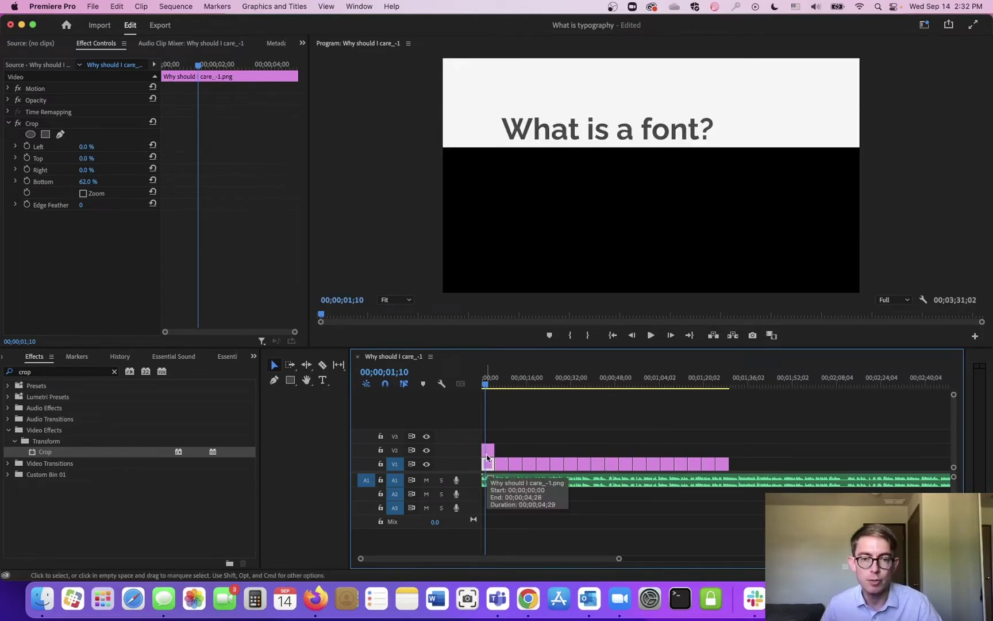
click(488, 455)
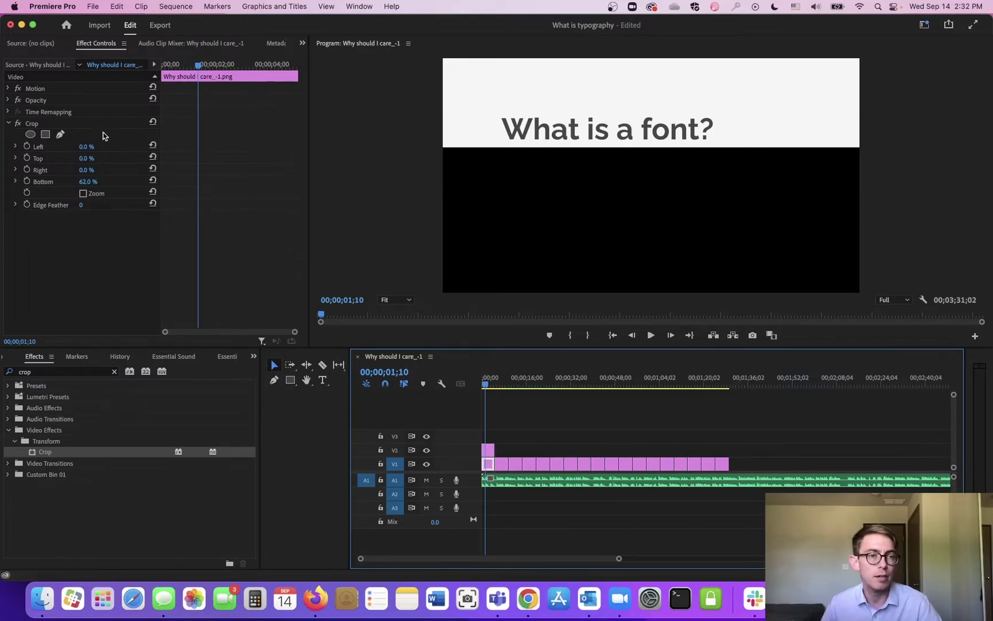
click(36, 123)
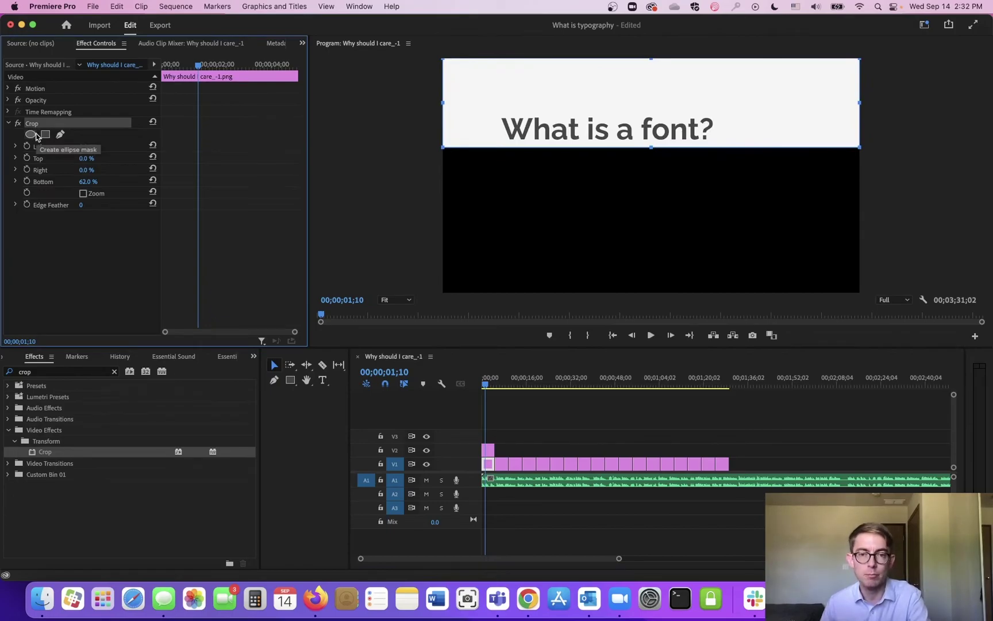
key(Delete)
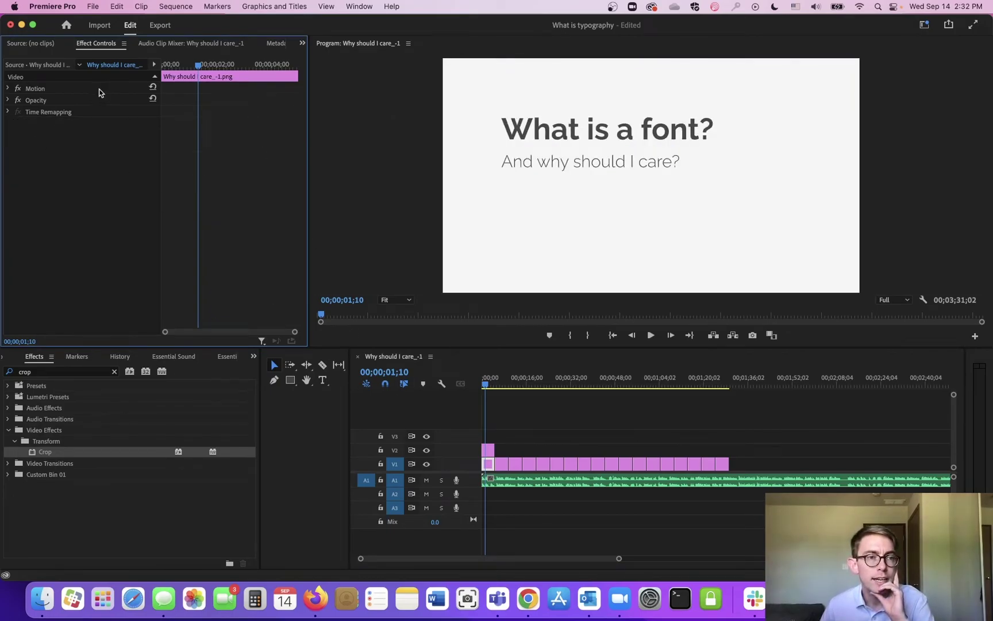
Enlarge the V1 title copy to scale 246 at vertical position 439 as blank background, and shift the remaining slides to leave a gap behind it.
click(8, 88)
drag(86, 112, 217, 111)
drag(114, 100, 103, 100)
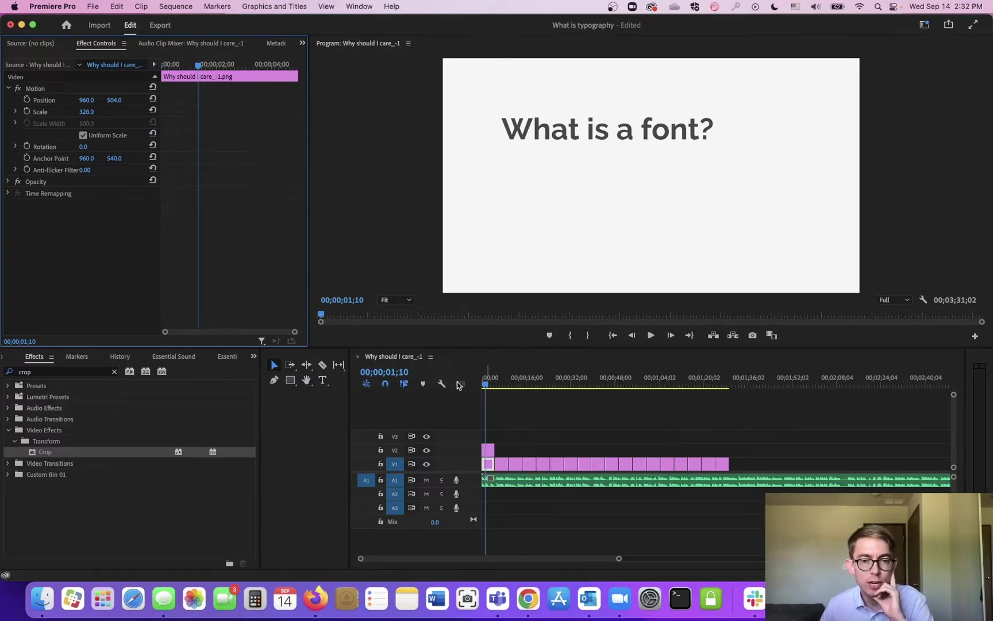
drag(758, 422, 554, 467)
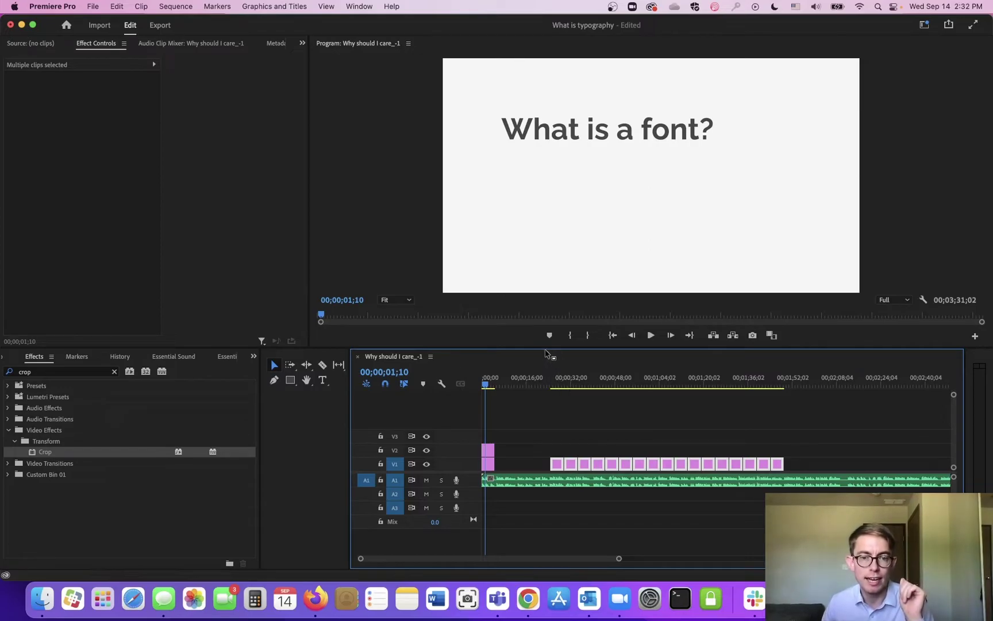
click(488, 466)
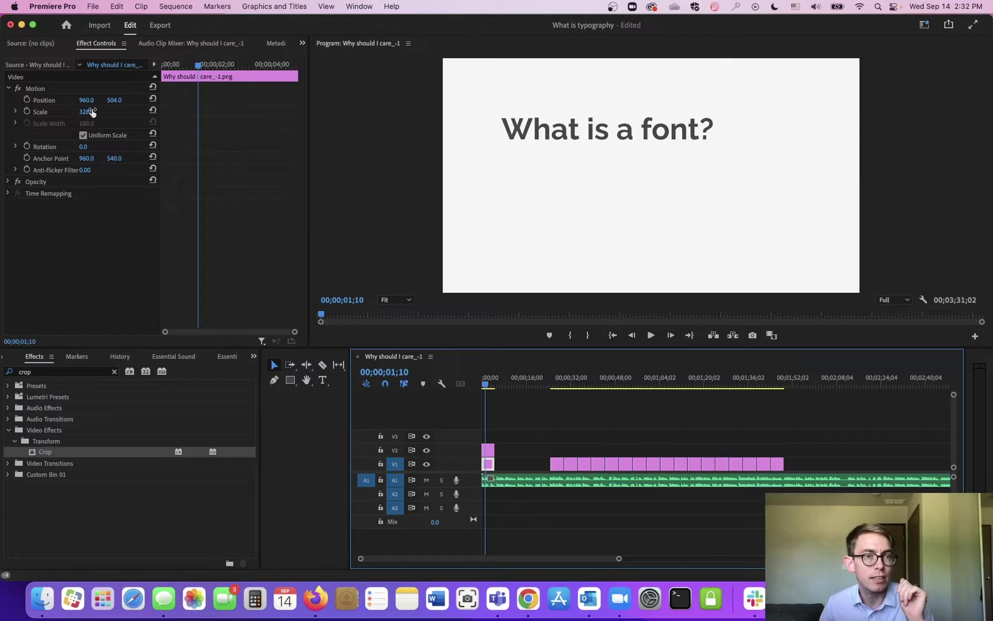
mouse_move(89, 112)
mouse_down()
mouse_move(109, 112)
mouse_move(39, 113)
mouse_move(78, 112)
mouse_up()
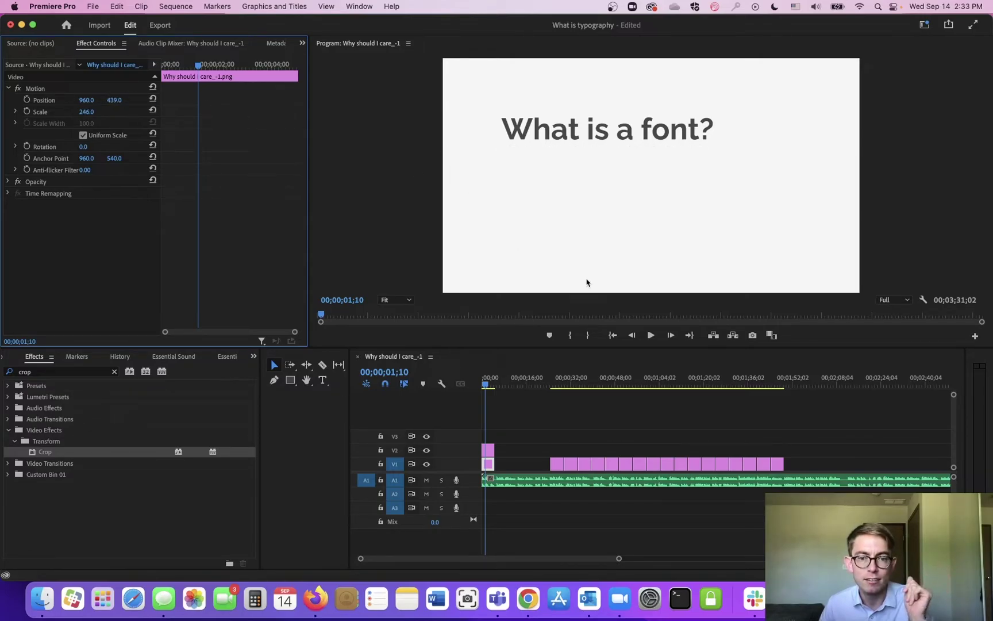
Extend the V1 background clip into the gap and split the V2 title clip at 00;00;01;12, where the subtitle is narrated.
click(490, 449)
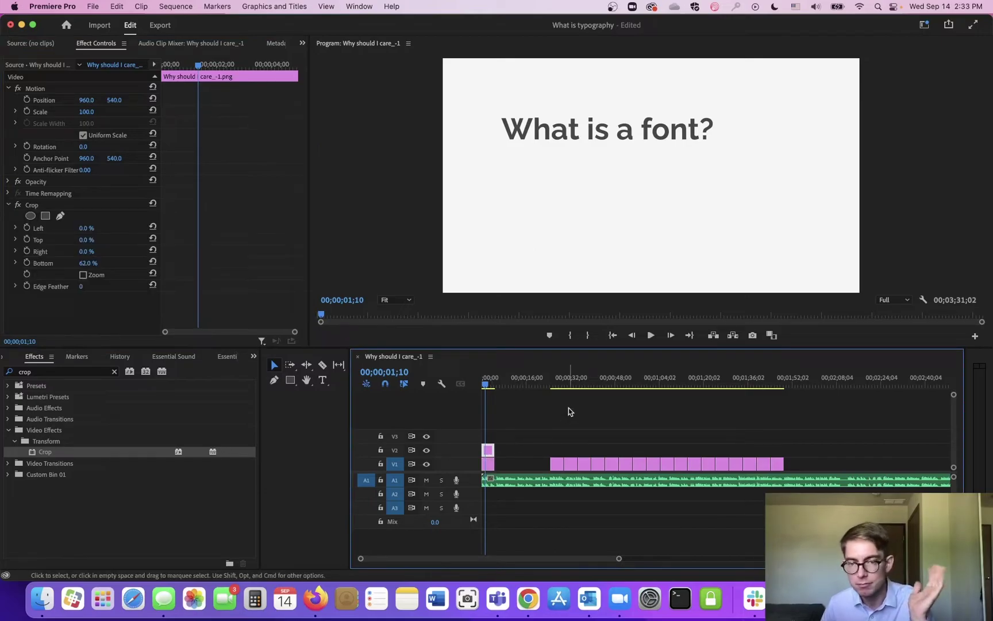
drag(494, 464, 518, 463)
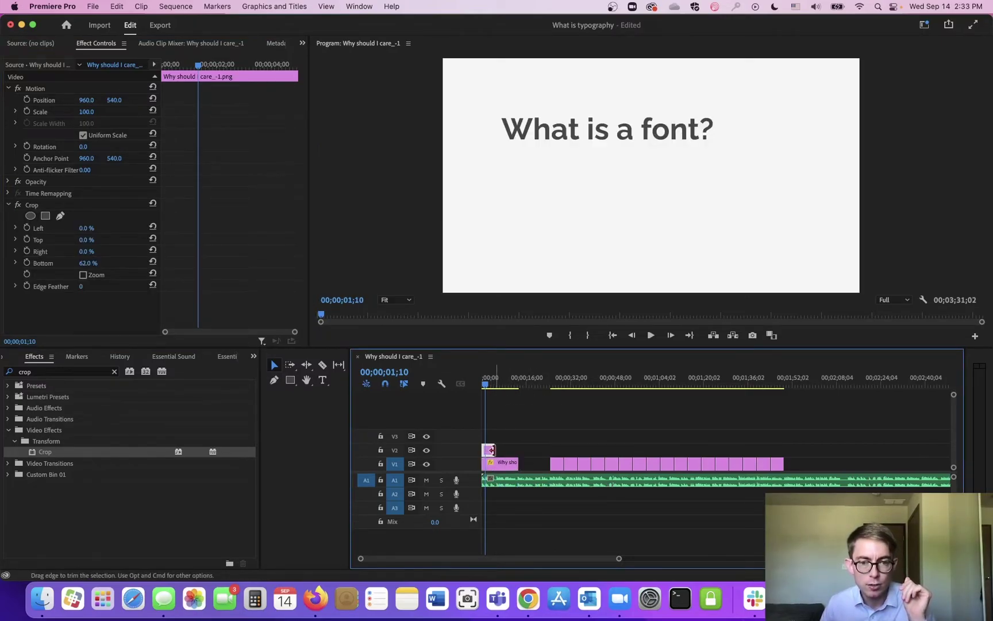
click(483, 384)
key(space)
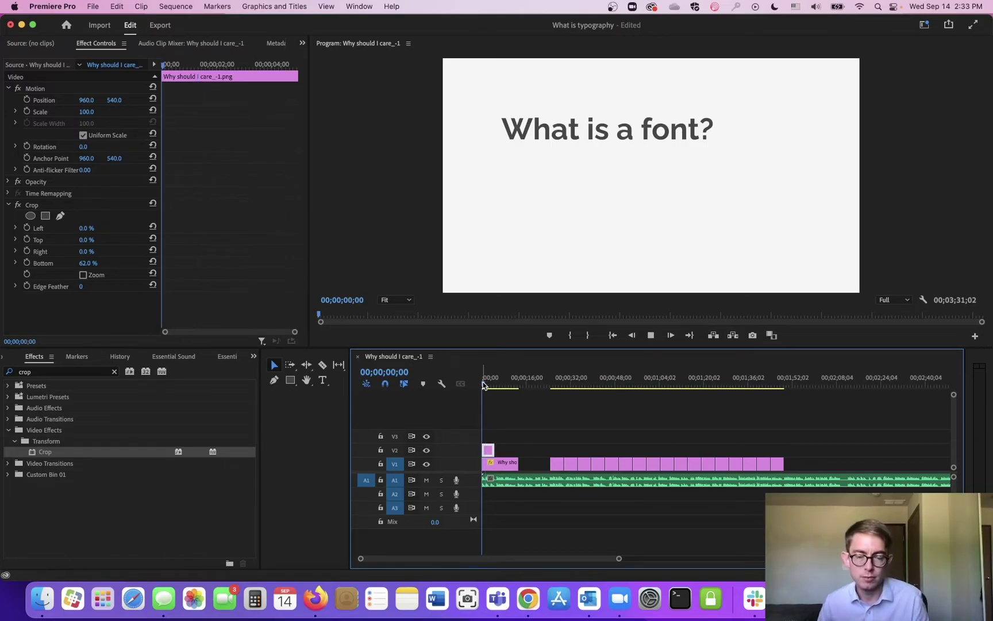
key(space)
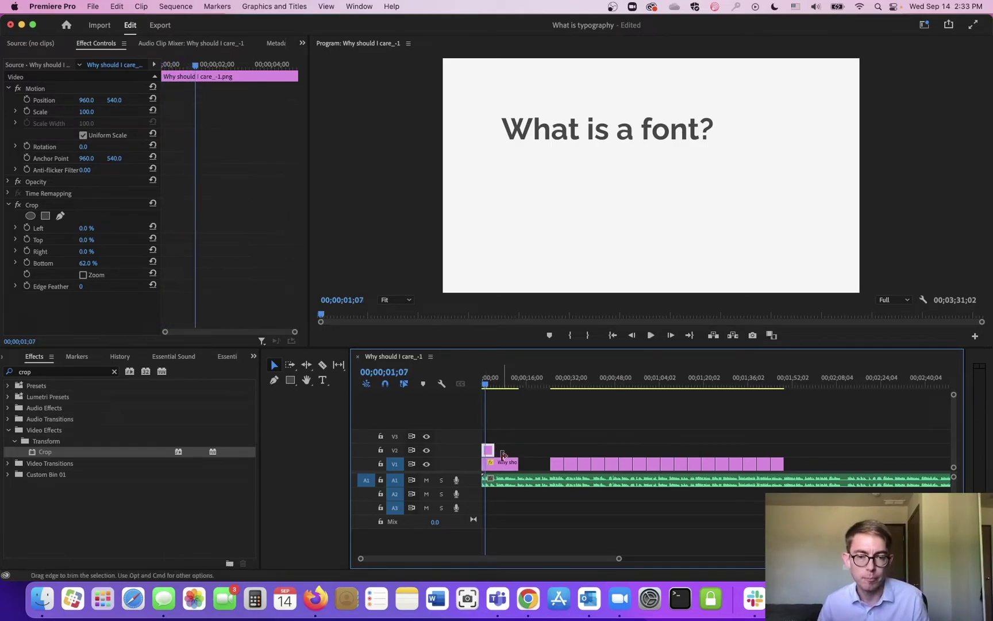
drag(486, 380, 486, 384)
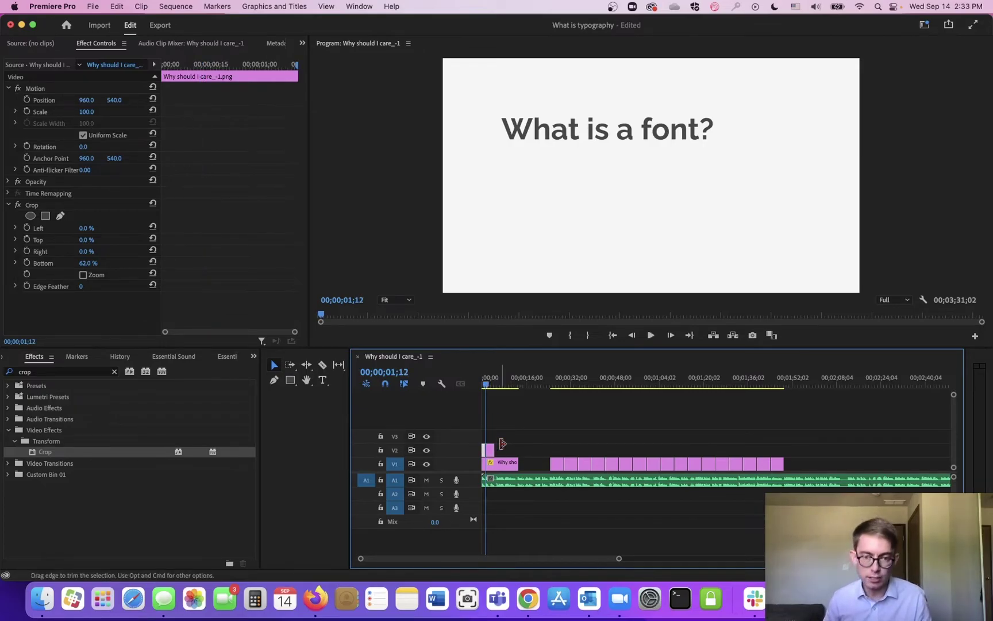
Remove the Crop effect from the second part of the V2 title clip to reveal "And why should I care?".
scroll(494, 450, up, 5)
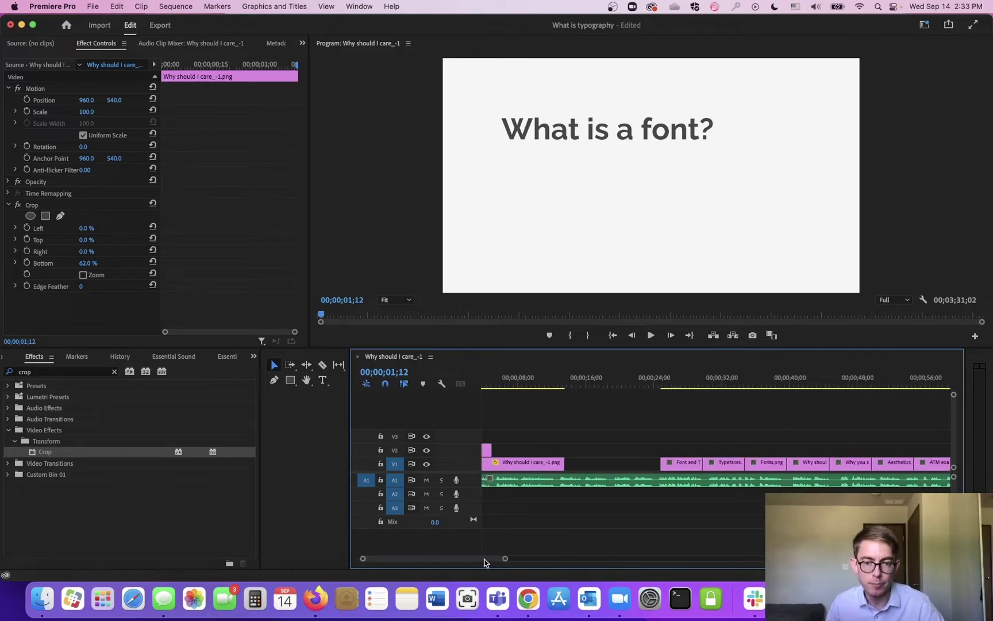
drag(484, 562, 439, 559)
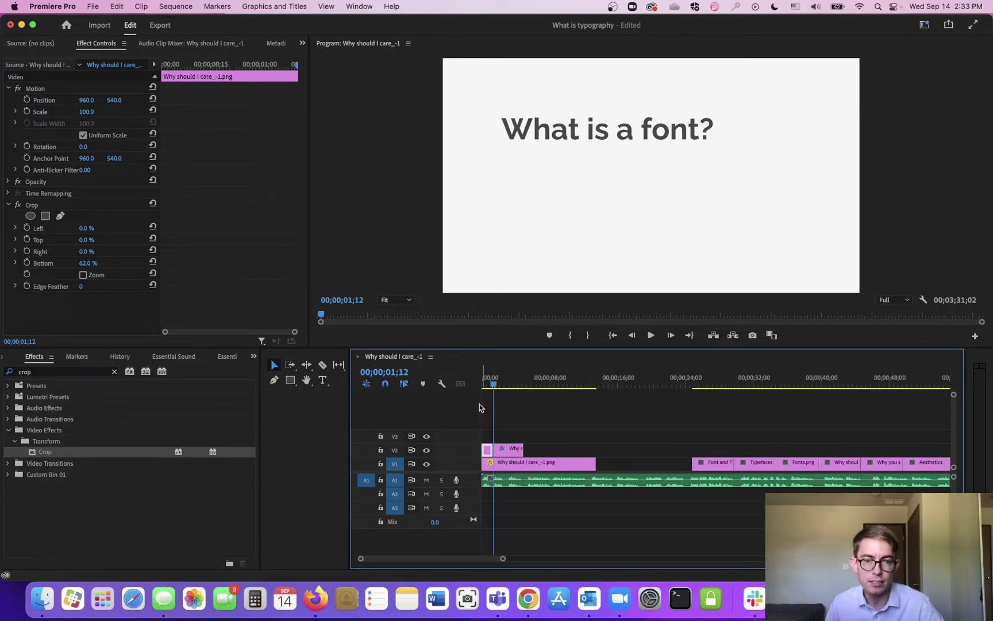
click(498, 384)
click(510, 450)
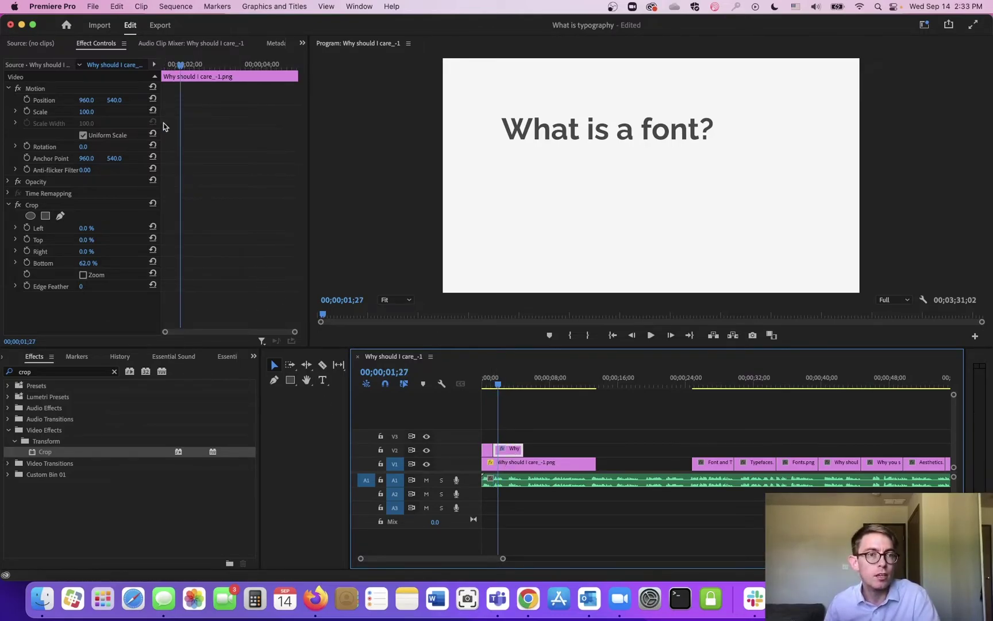
click(68, 203)
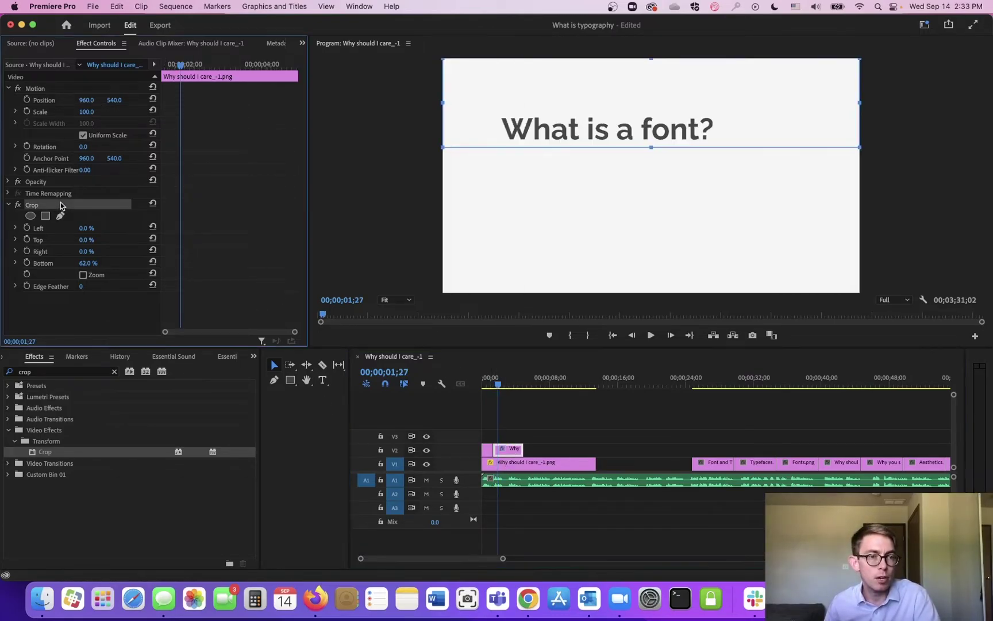
key(Delete)
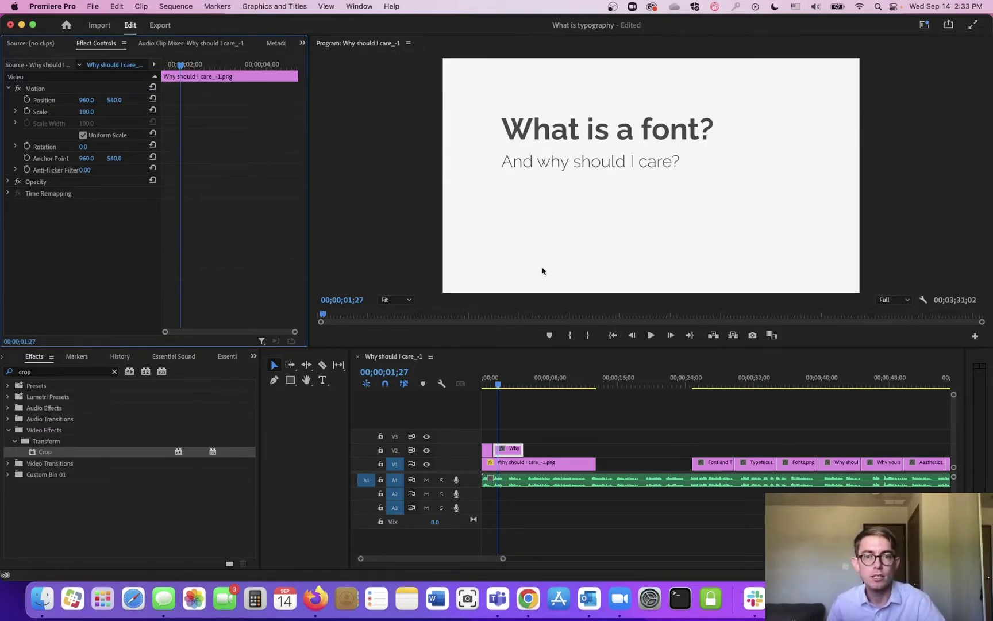
Play the opening with the narration and trim the end of the V1 background clip to 00;00;04;26.
drag(495, 384, 455, 381)
key(space)
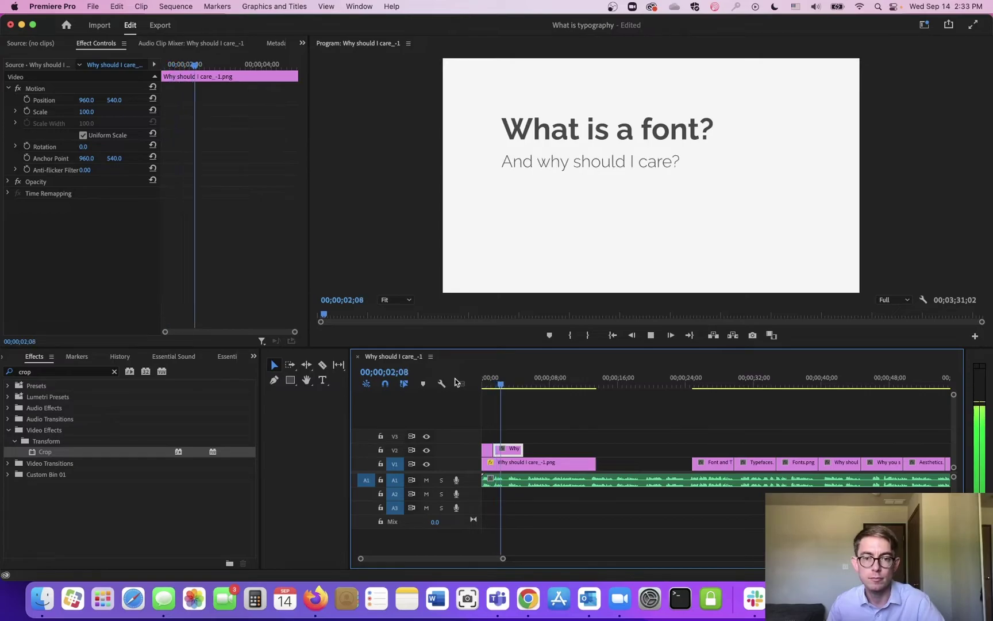
key(space)
key(space)
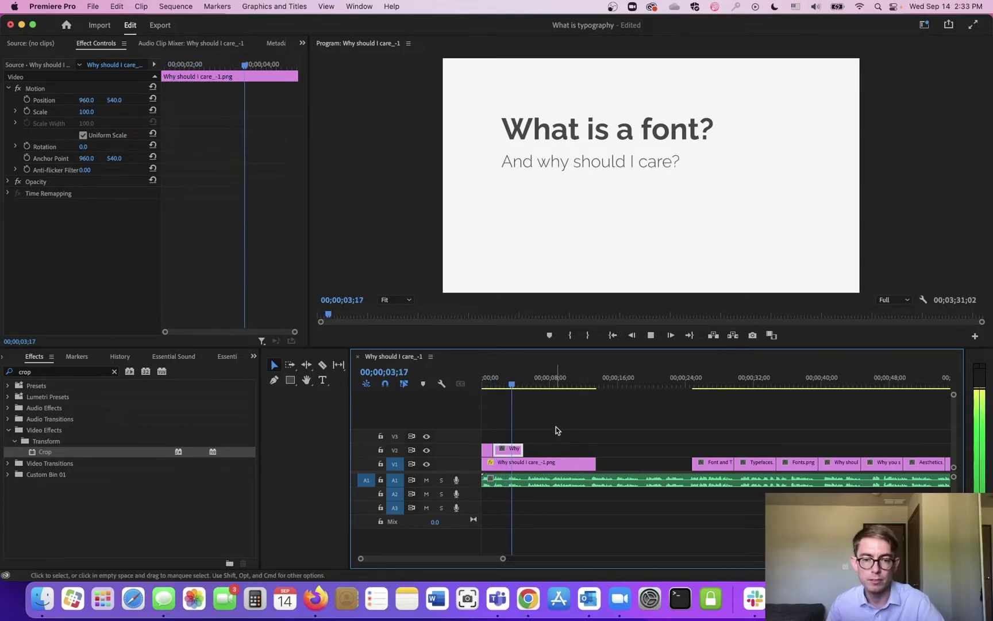
key(space)
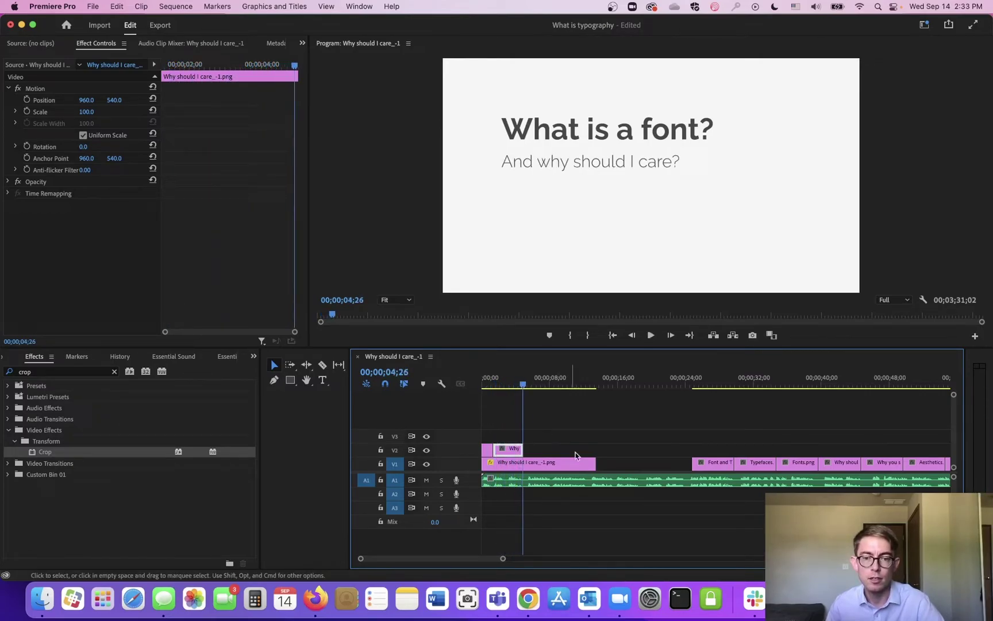
drag(596, 464, 523, 461)
drag(727, 463, 560, 469)
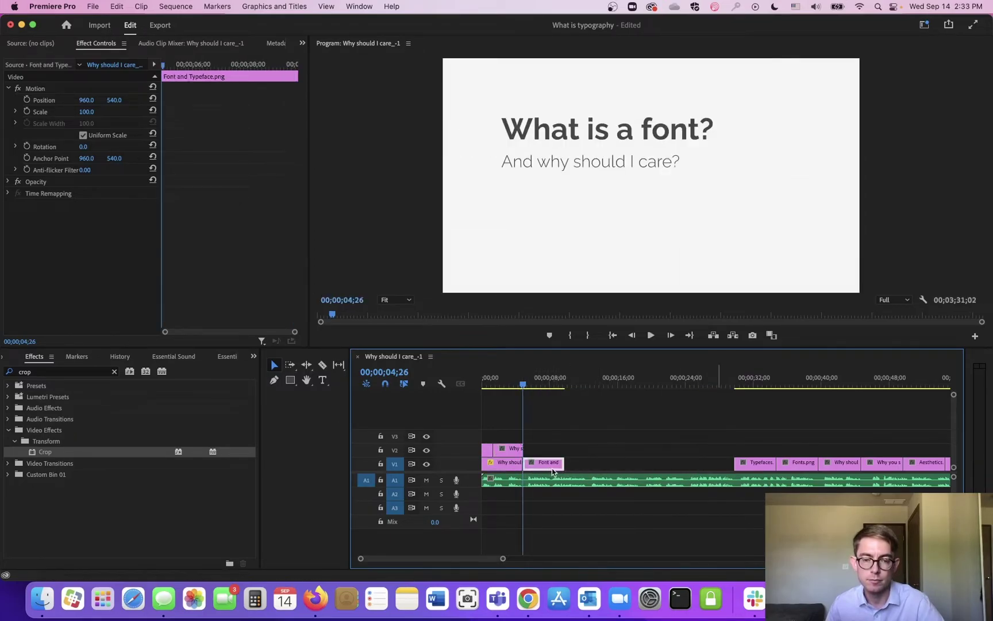
click(561, 465)
key(super+z)
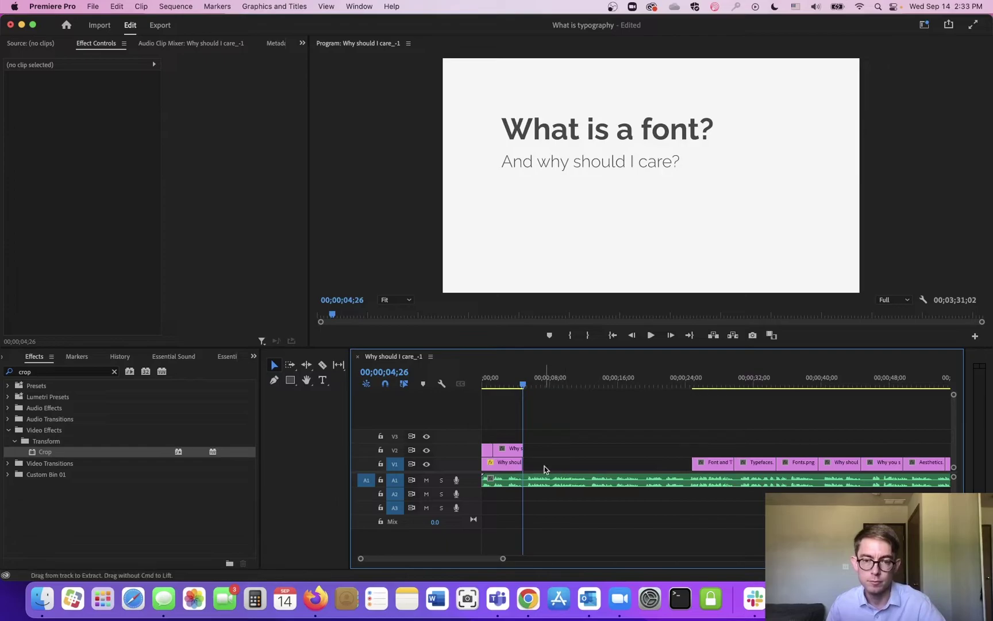
Place Font and Typeface.png on V2 directly behind the title, extend the V1 background clip to meet it, and play the transition.
drag(705, 463, 537, 450)
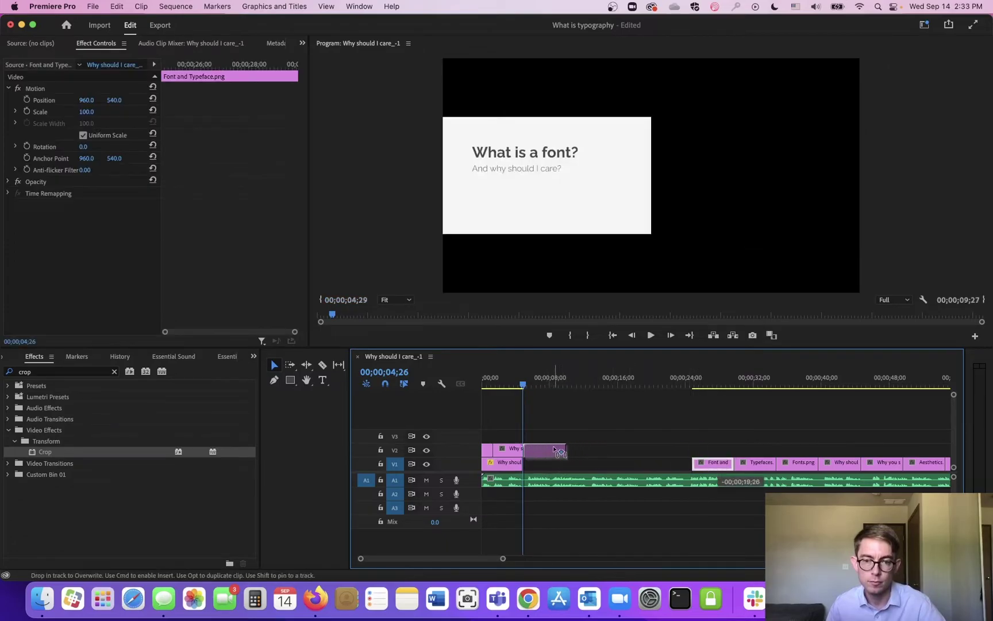
drag(503, 560, 404, 558)
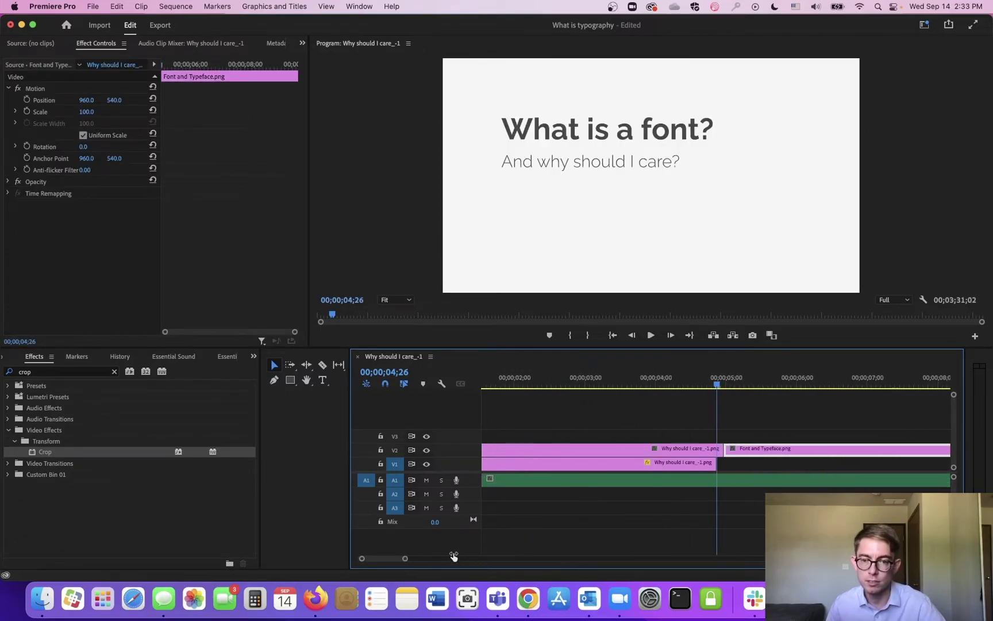
drag(709, 466, 723, 464)
drag(404, 561, 447, 560)
drag(577, 381, 563, 381)
key(space)
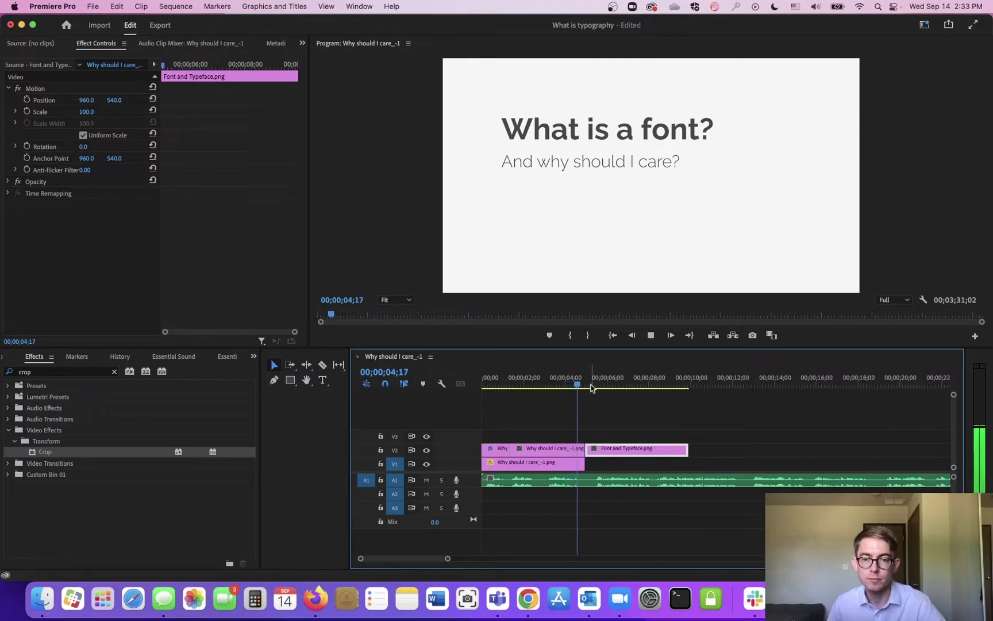
key(space)
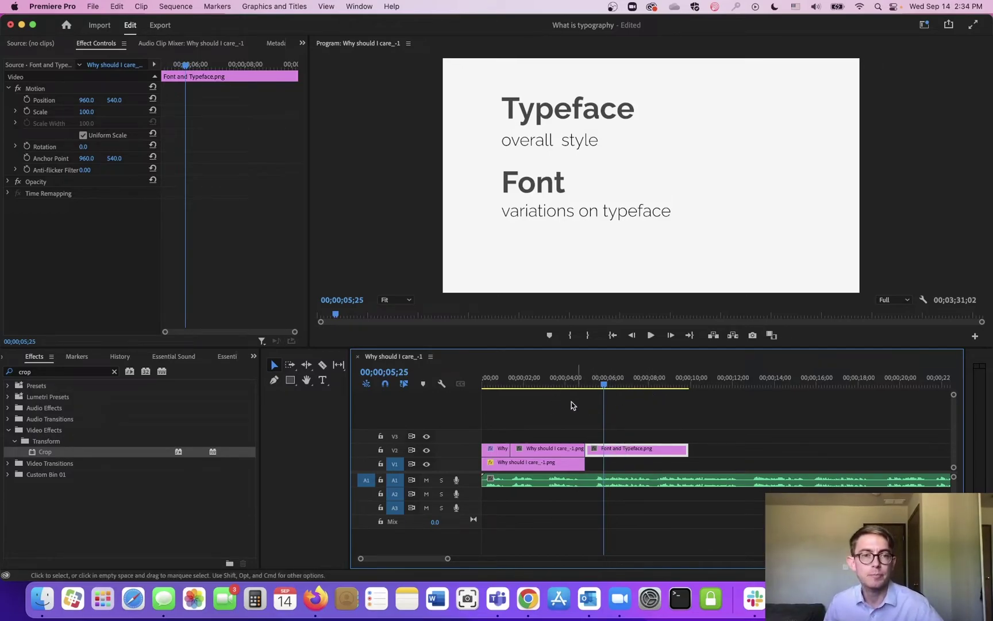
Duplicate the Font and Typeface clip from V2 onto V1, and set the V2 copy's opacity to 41% and vertical position to 199.
drag(643, 450, 637, 457)
click(636, 455)
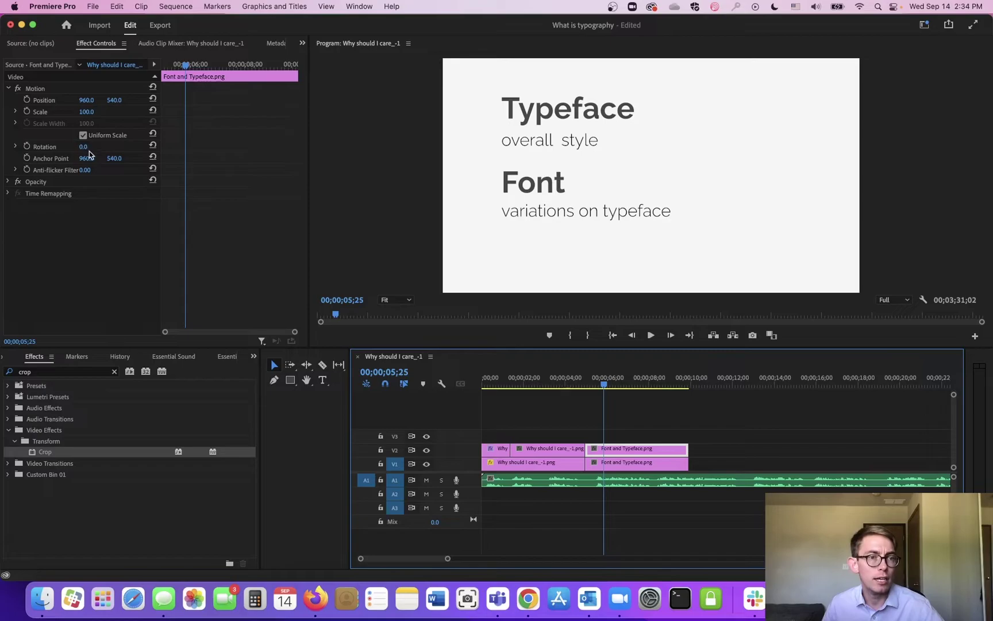
click(8, 183)
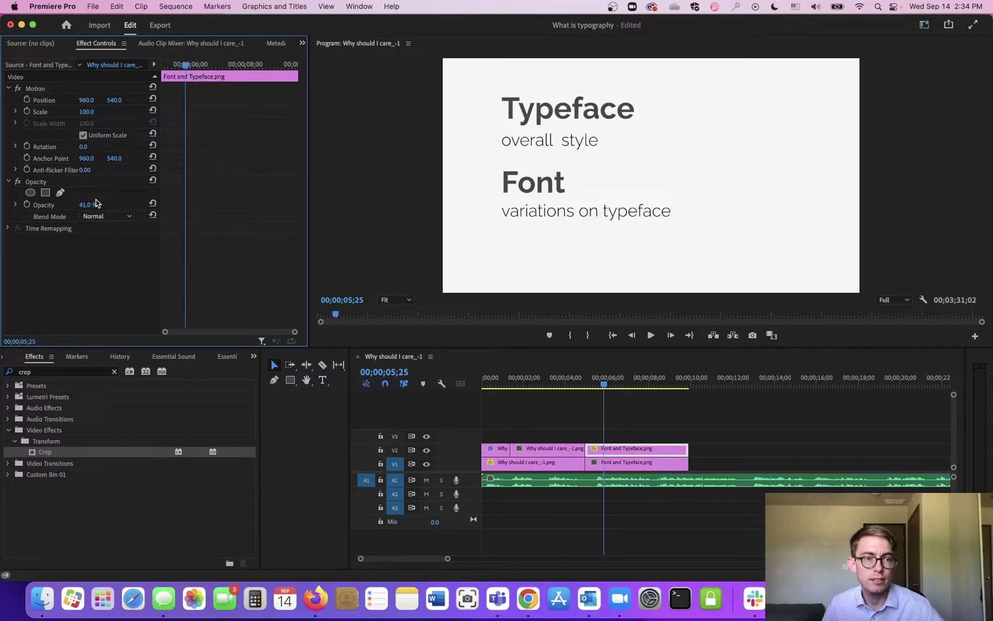
drag(115, 104, 1, 104)
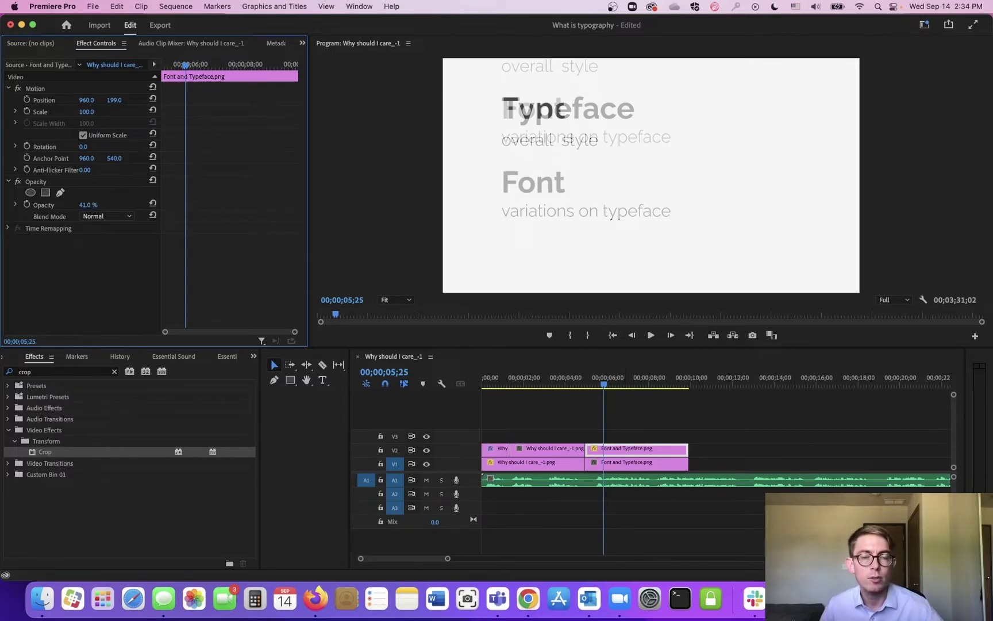
Set the V2 Font and Typeface clip's opacity to 100% and apply the Crop effect with Bottom at 39%.
drag(88, 205, 149, 205)
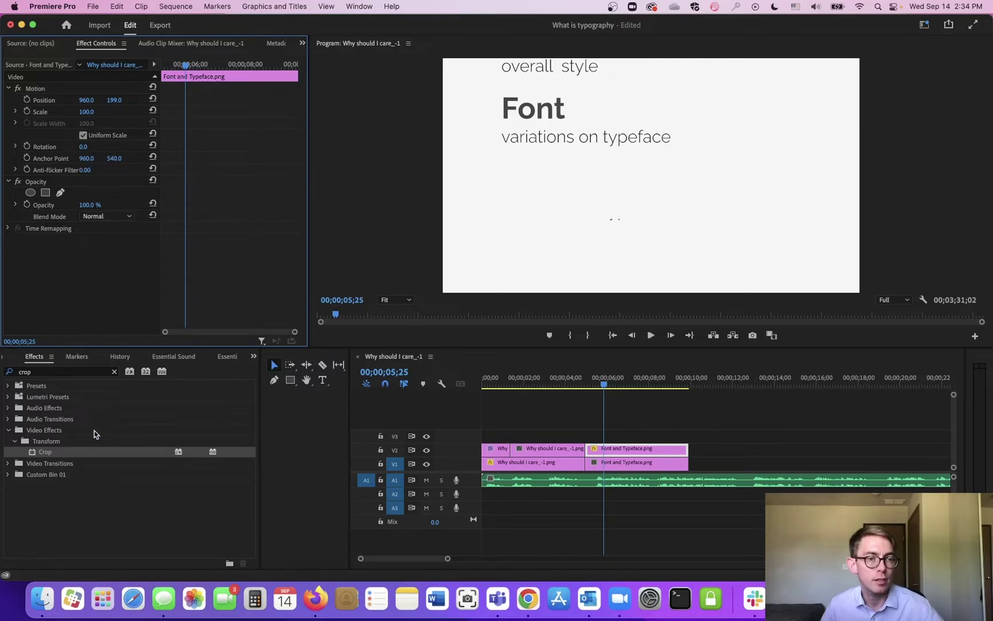
drag(52, 453, 632, 448)
drag(119, 101, 115, 99)
key(cmd+z)
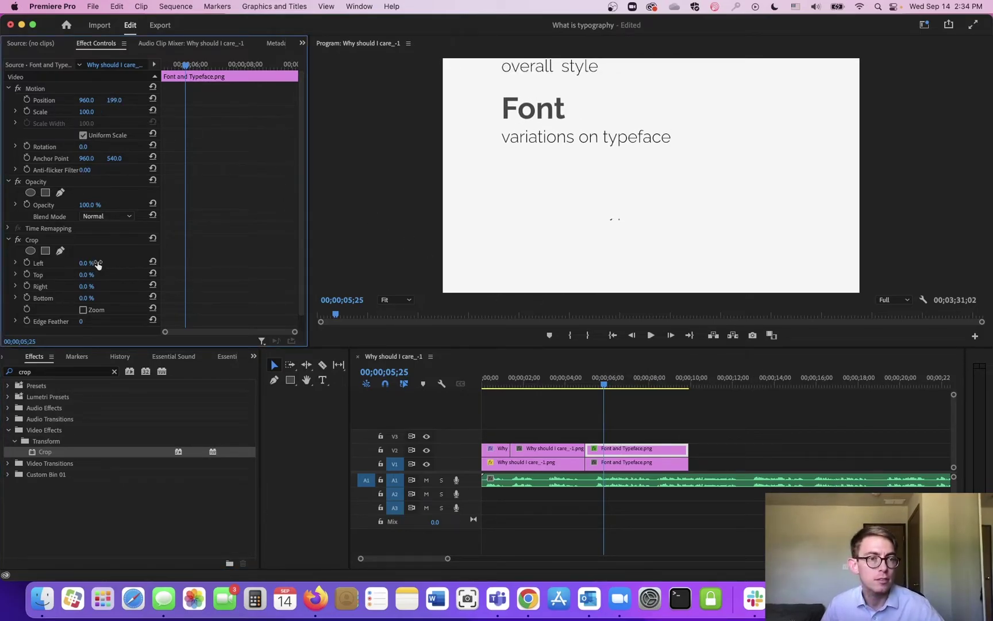
drag(87, 298, 109, 298)
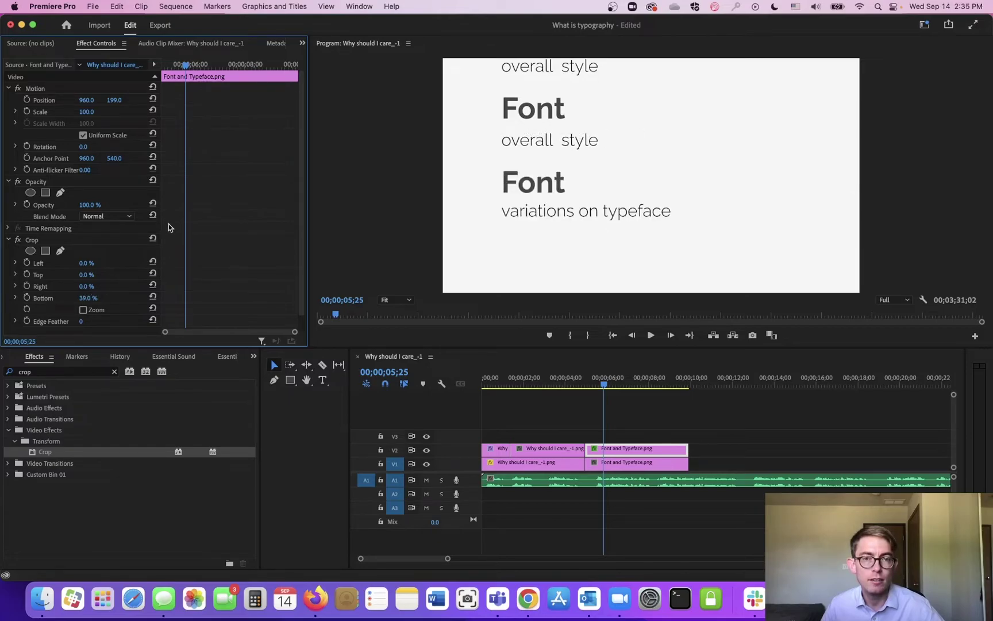
Crop the top of the V2 Font and Typeface clip by 42%.
click(631, 465)
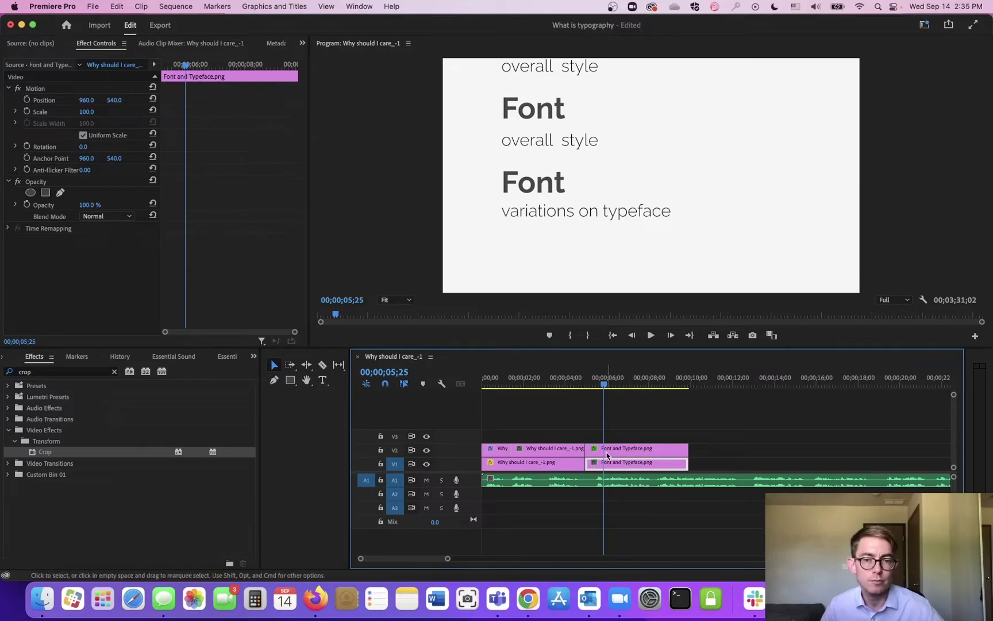
click(606, 455)
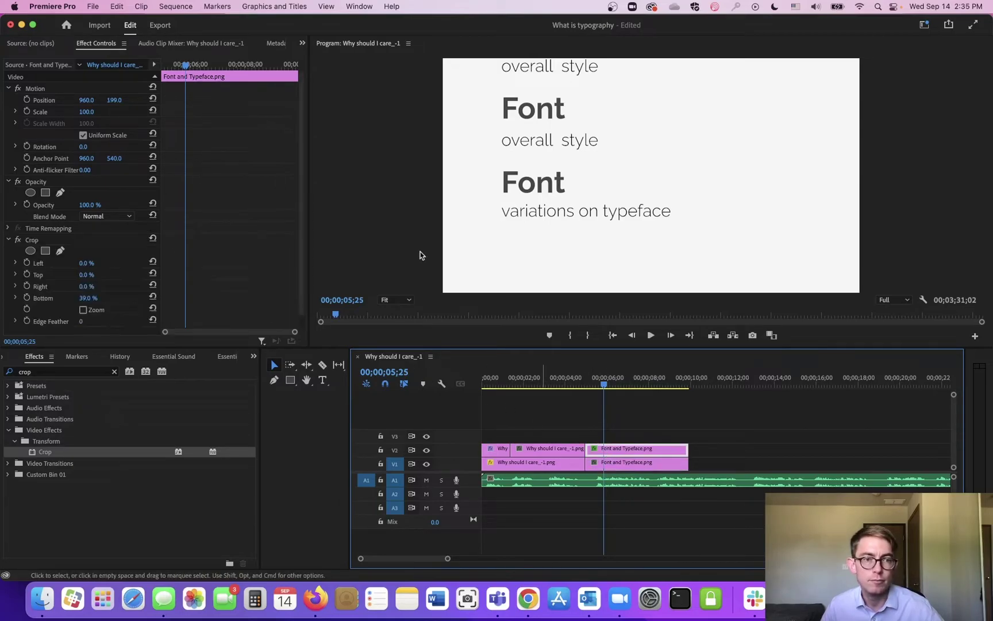
click(87, 276)
drag(87, 275, 132, 274)
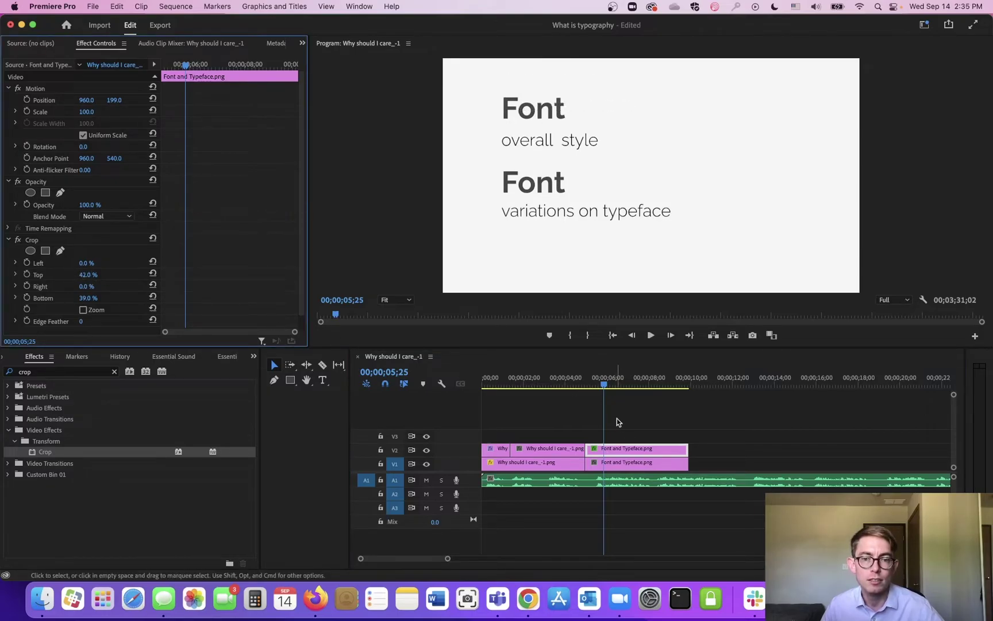
Scale the V1 Font and Typeface clip to 532% as a blank background and play the narration over it.
click(621, 463)
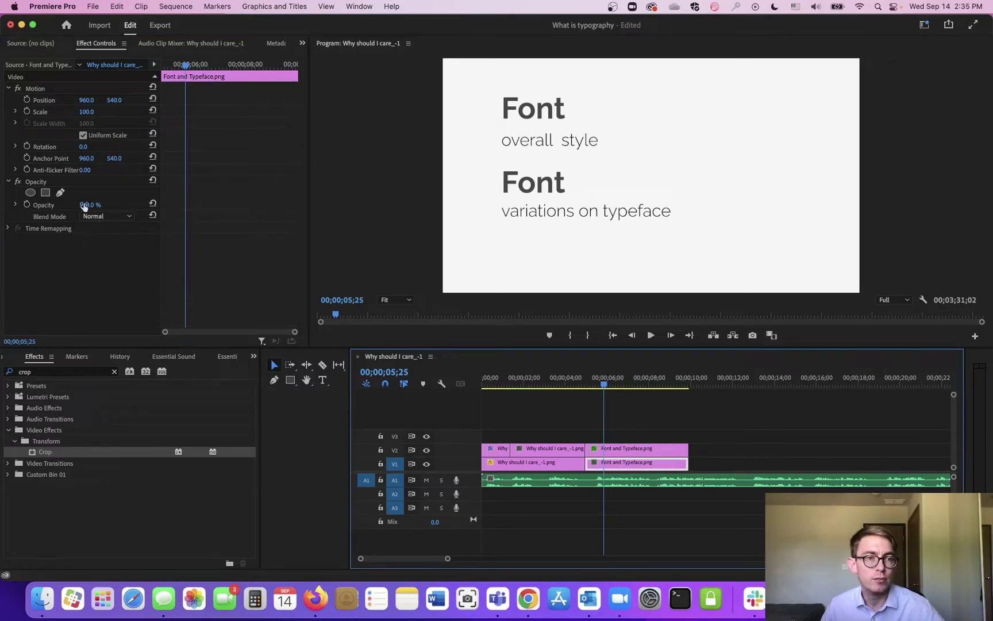
drag(91, 113, 287, 113)
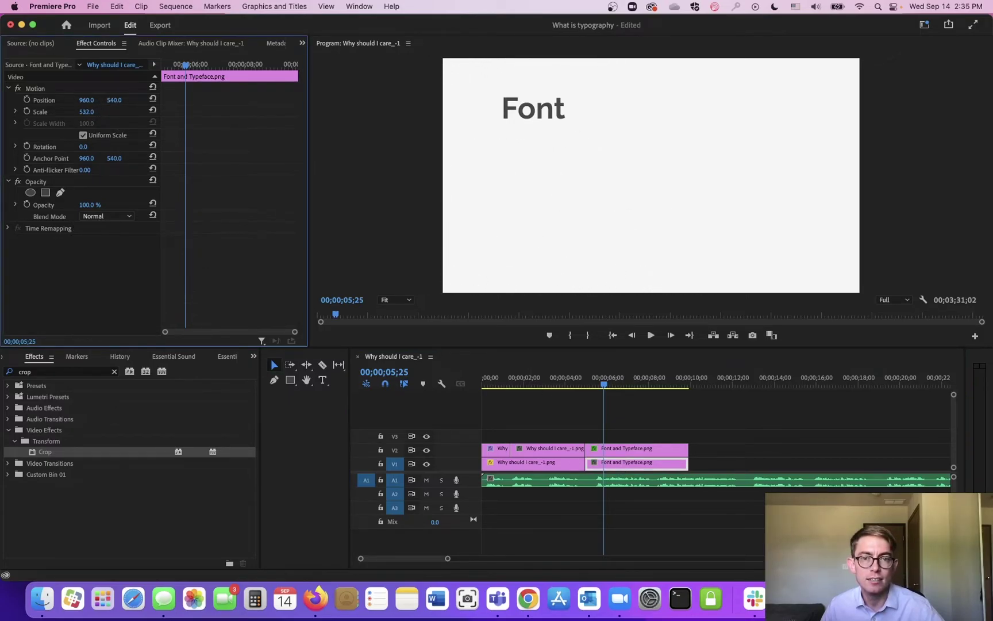
click(577, 383)
key(space)
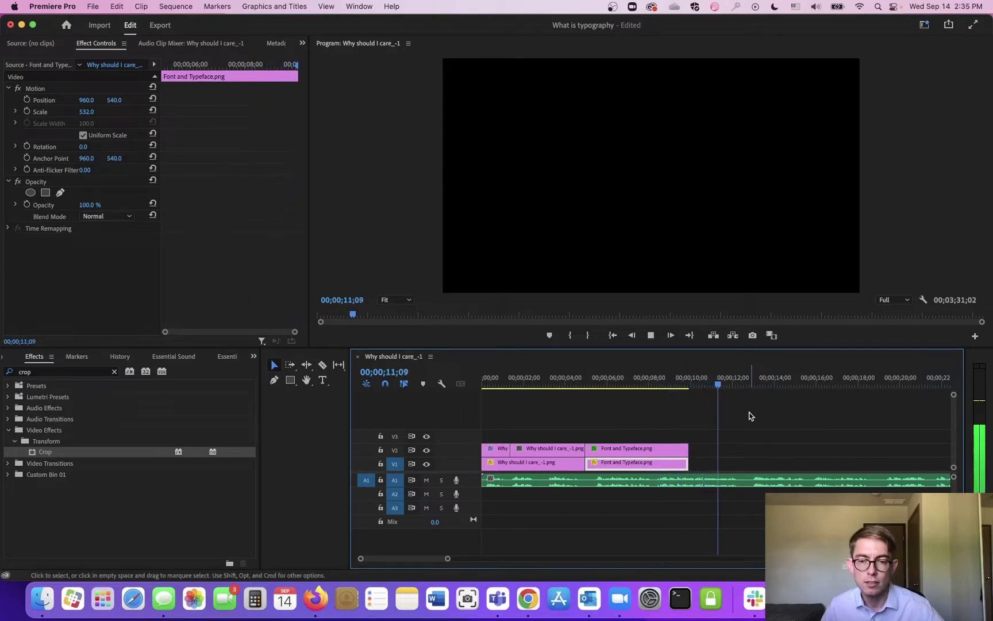
Extend the Font and Typeface clips on V1 and V2 so both end at 00;00;17;00.
drag(723, 424, 748, 454)
click(782, 448)
drag(749, 463, 836, 463)
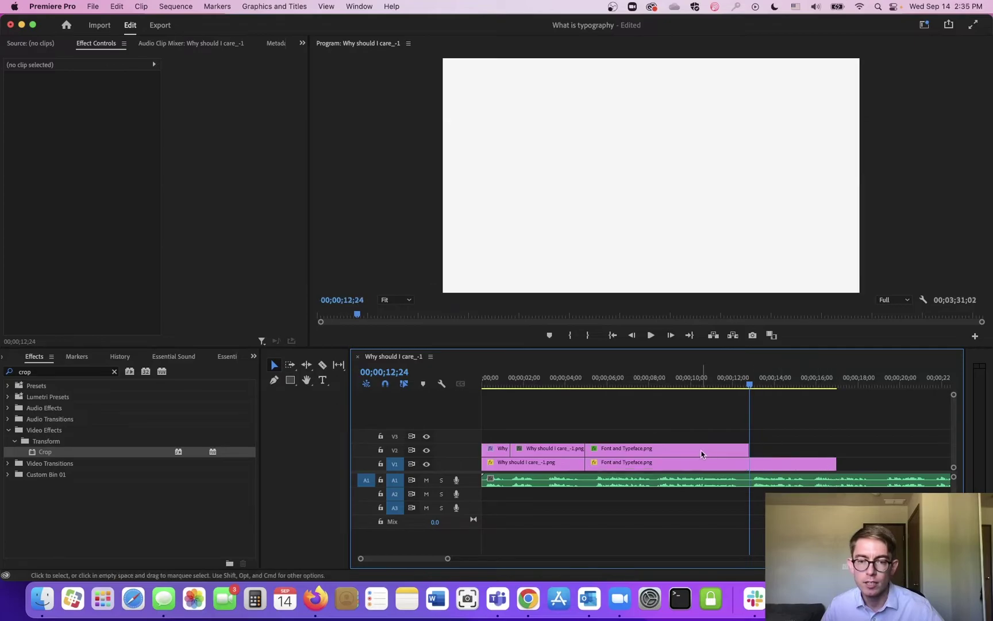
click(702, 453)
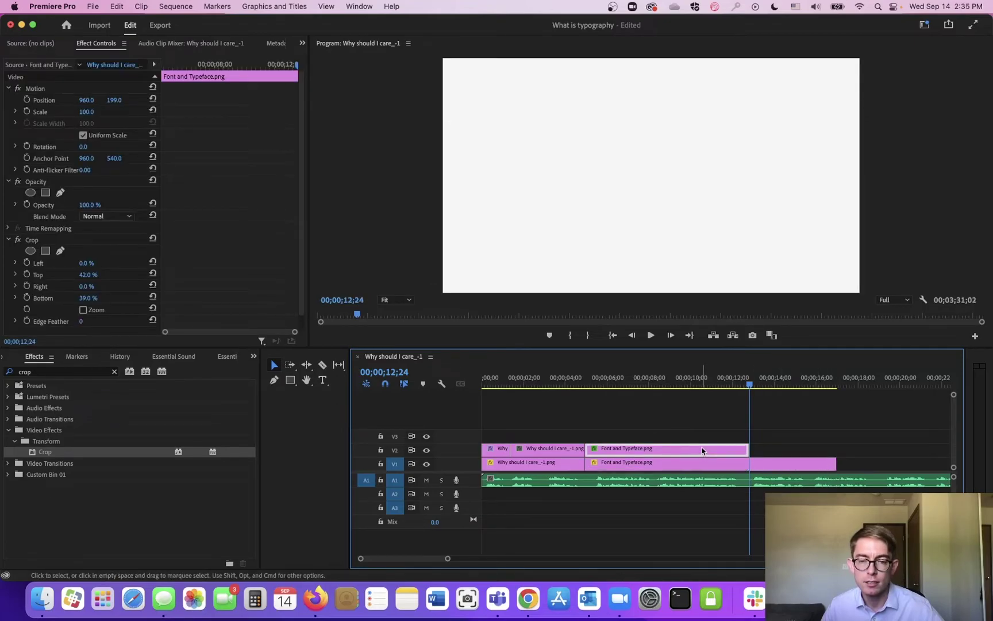
drag(745, 448, 828, 449)
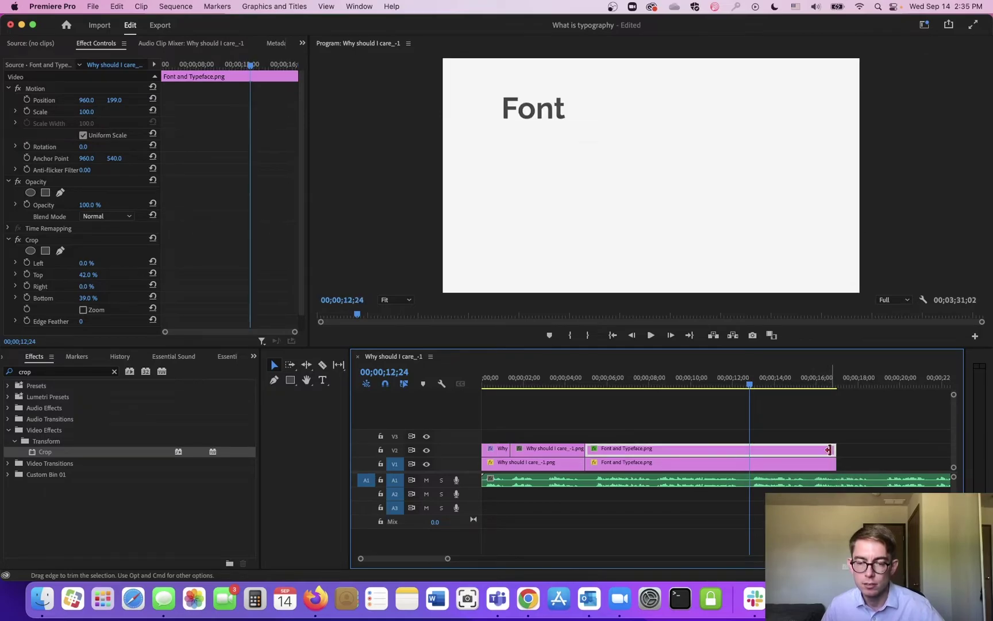
Split the V2 Font and Typeface clip at 00;00;12;24 and try a vertical position of 485 on its second part.
key(super+k)
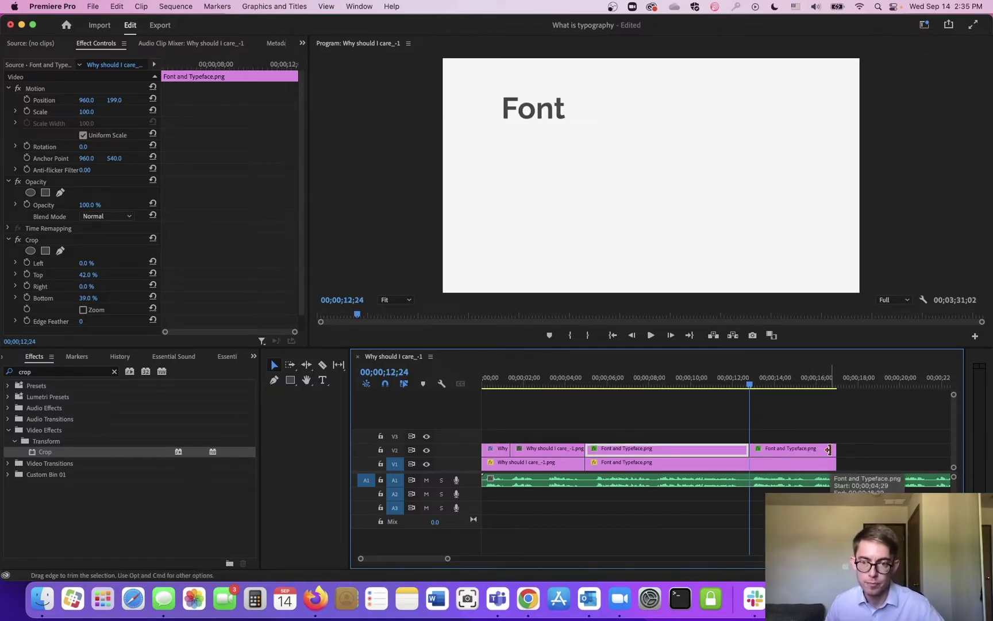
click(812, 449)
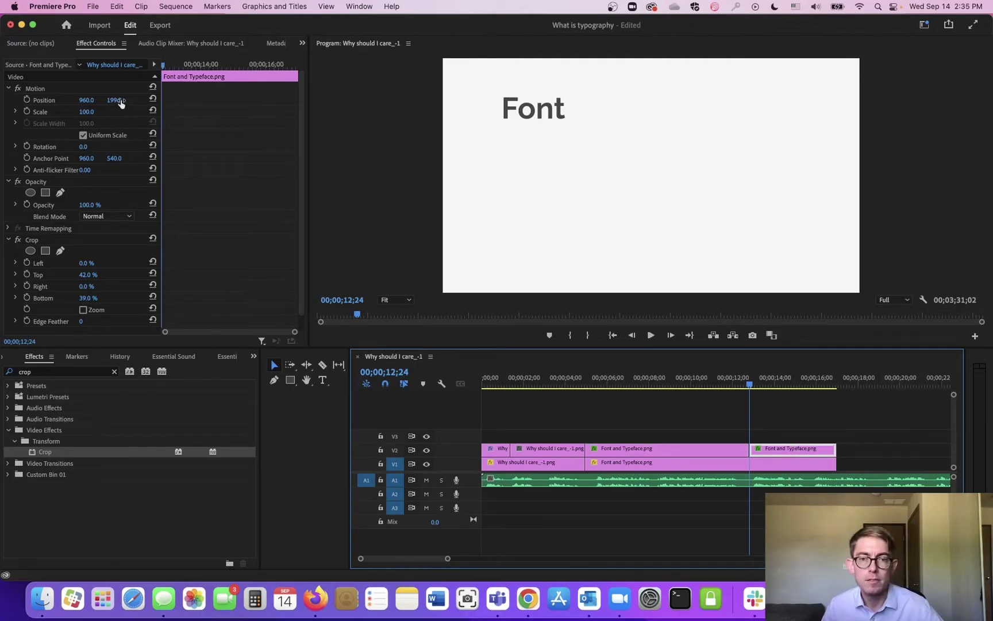
drag(114, 100, 279, 100)
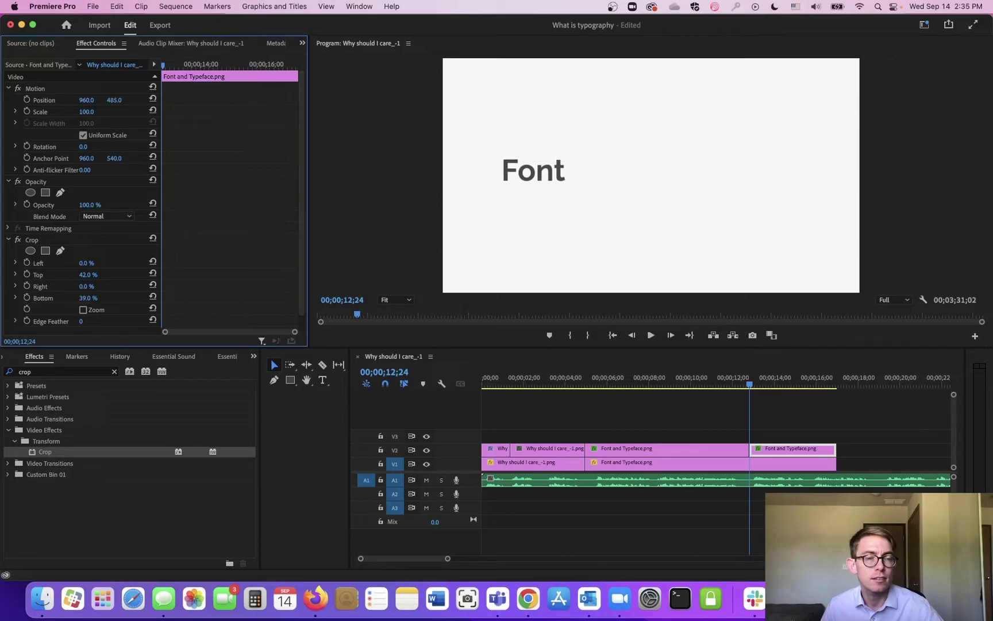
Keyframe the second V2 part's vertical position from 199 at 00;00;12;24 to 540 at 00;00;13;12, and play the movement.
click(26, 100)
click(183, 65)
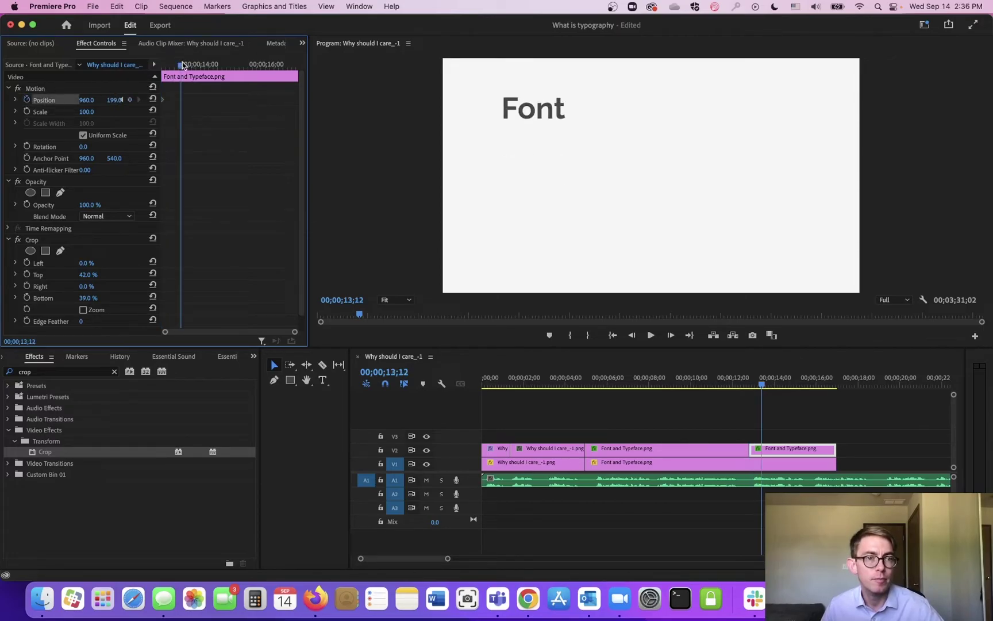
click(115, 100)
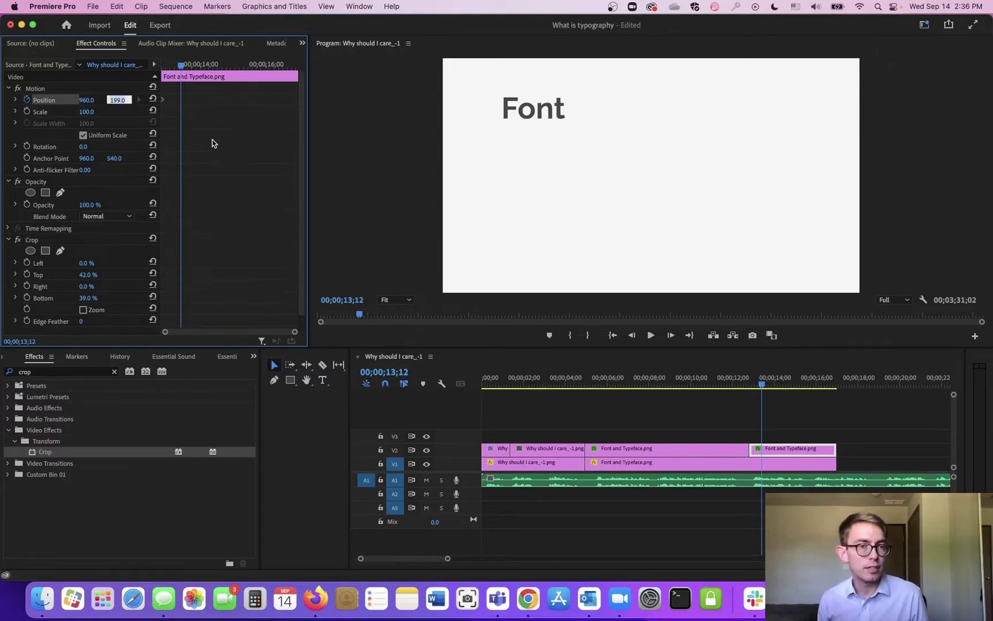
text(540)
key(Return)
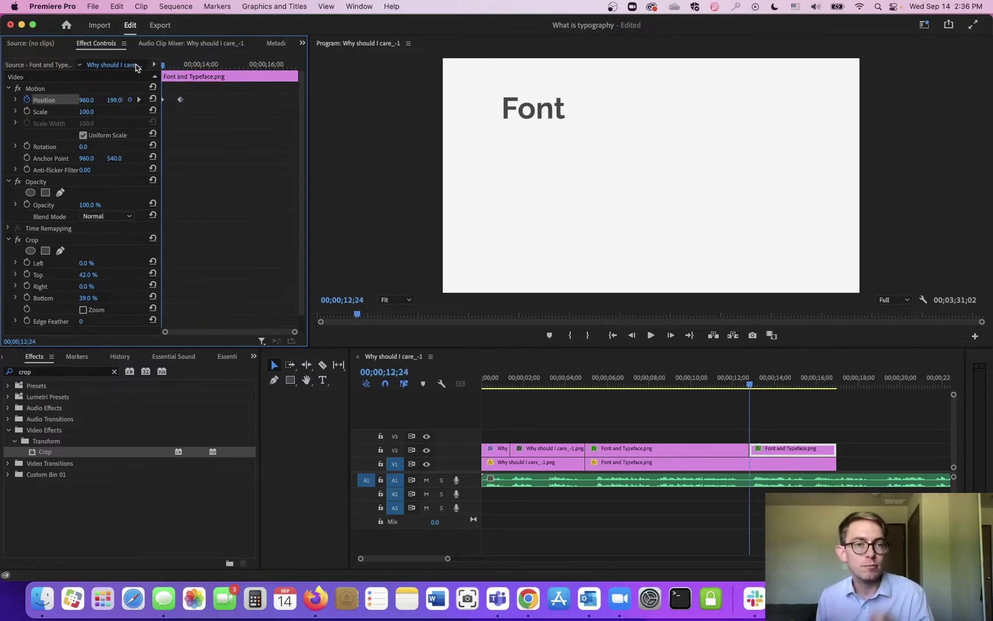
key(space)
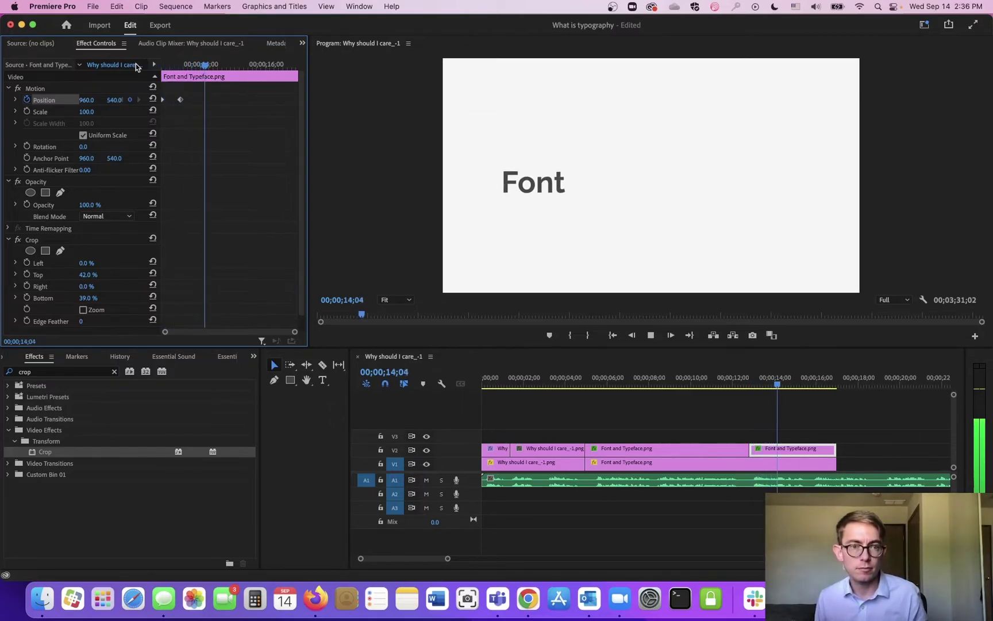
key(space)
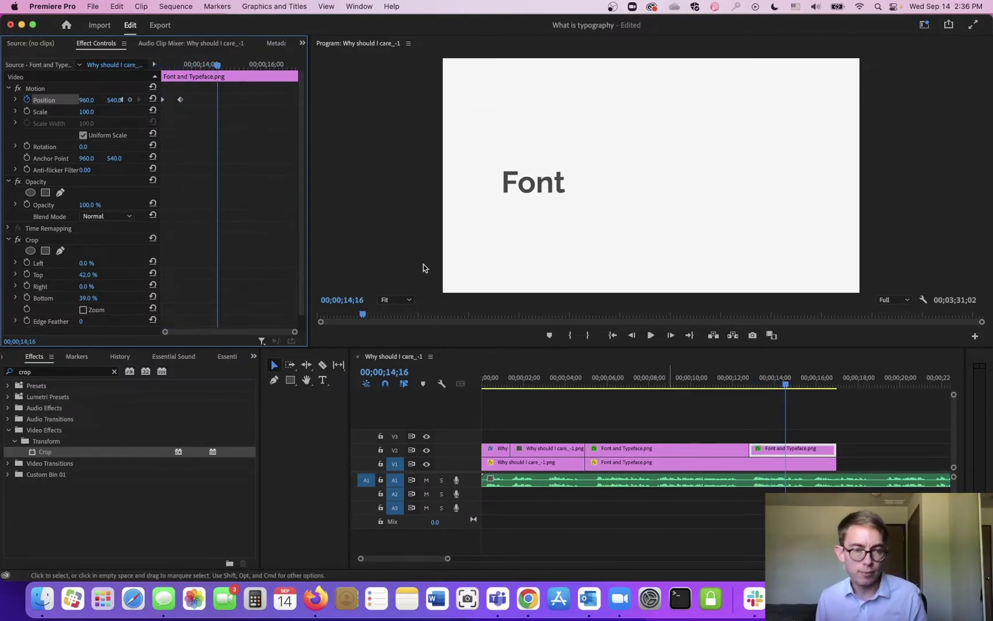
Step the playhead back and forth through the edit points with only V1 targeted among the video tracks.
click(59, 240)
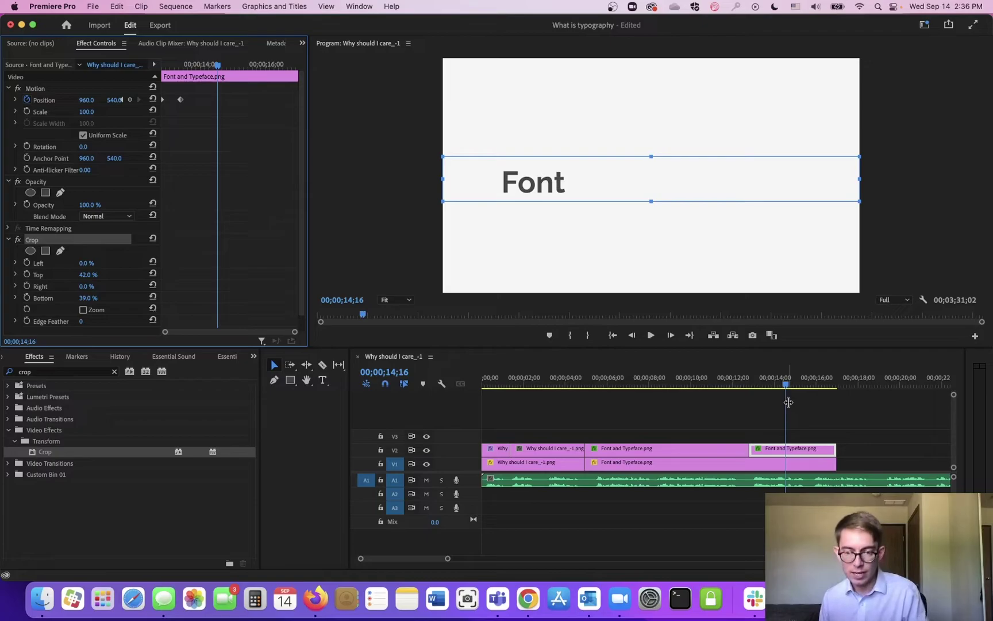
key(Down)
key(Up)
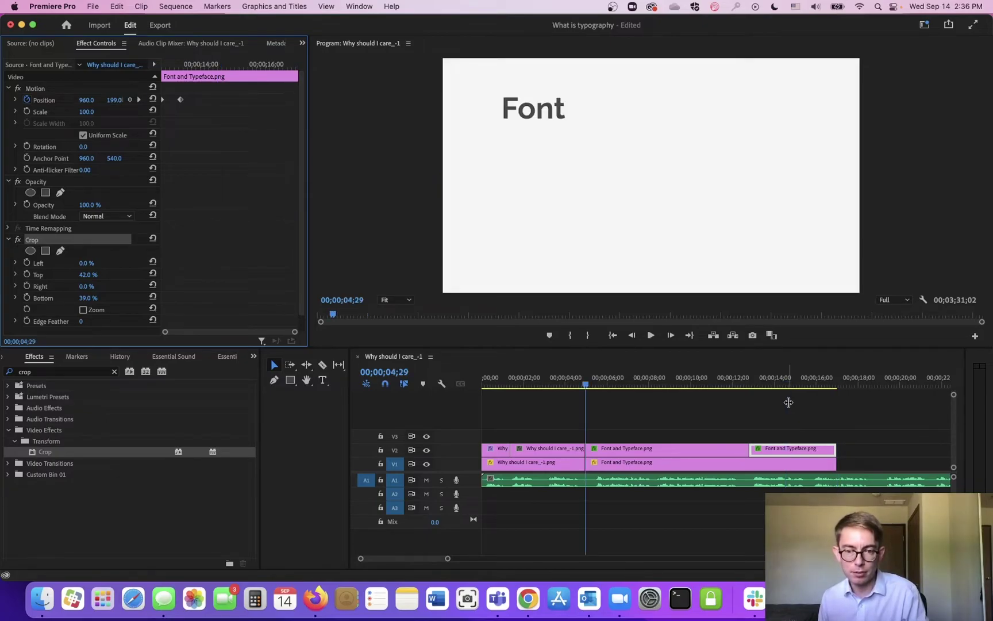
key(Down)
drag(770, 378, 752, 378)
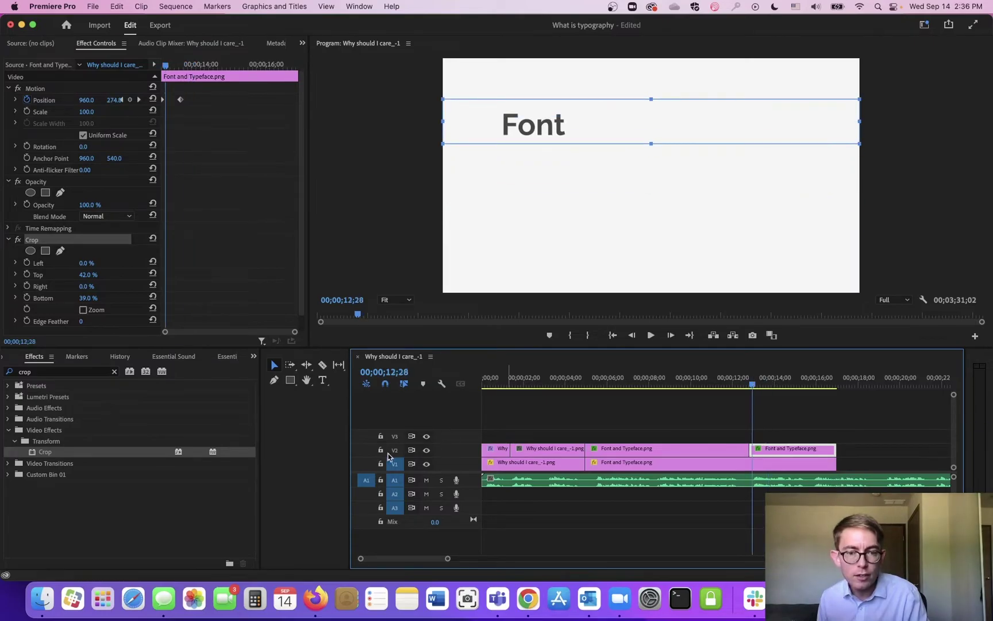
key(Down)
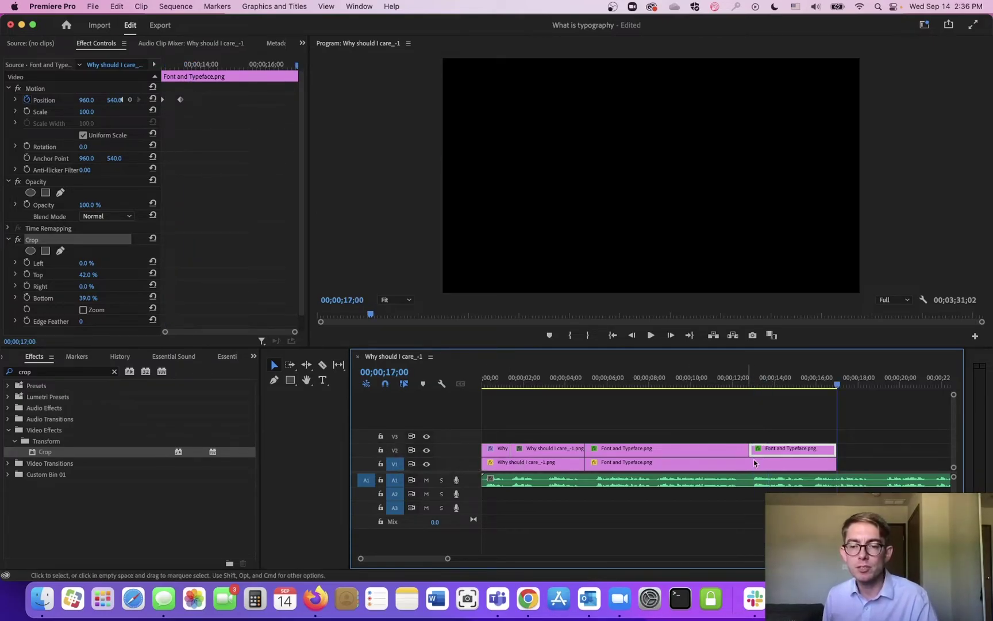
key(Up)
key(Up)
key(Down)
key(Down)
key(Up)
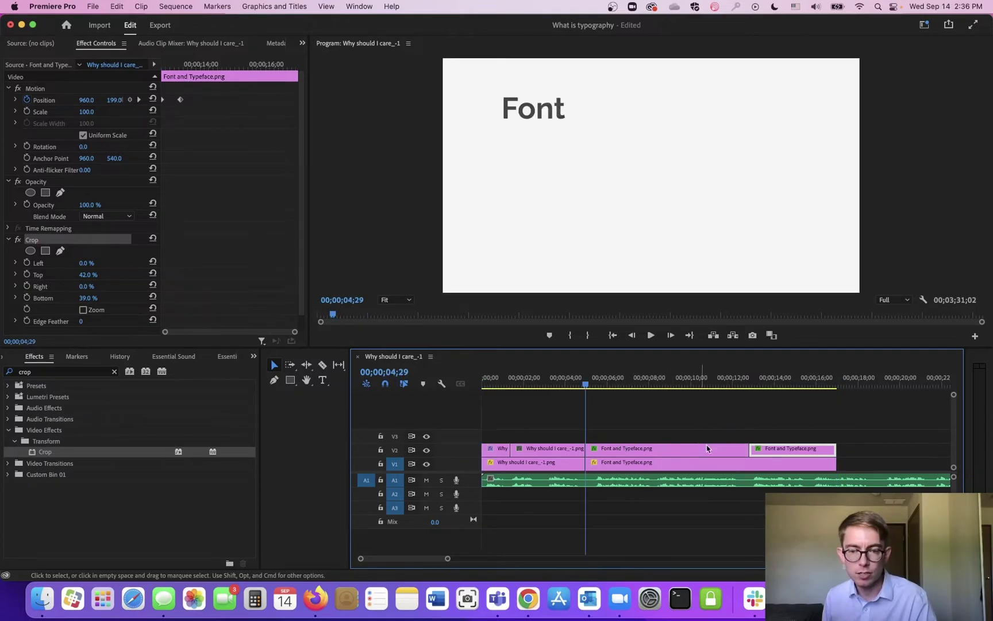
key(Up)
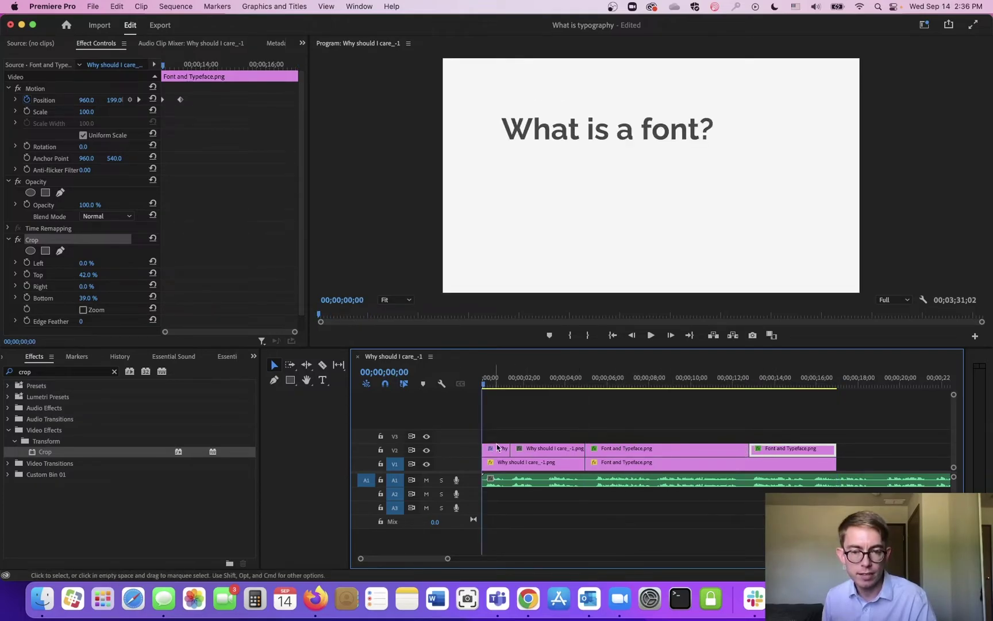
key(Down)
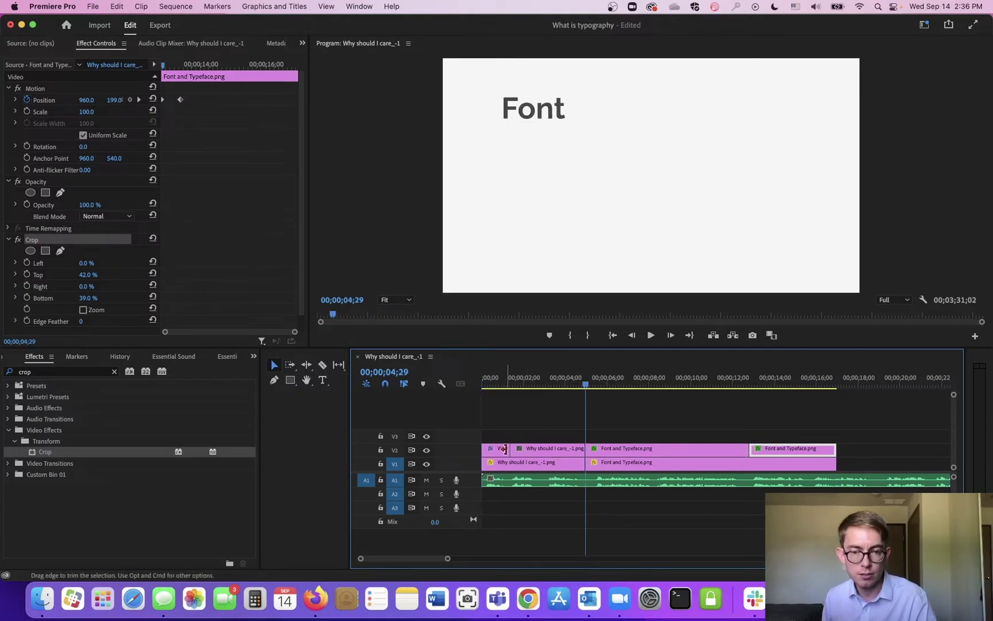
Target track V2 as well, step through the cuts on both video tracks, and stop the playhead at 00;00;12;24.
click(395, 453)
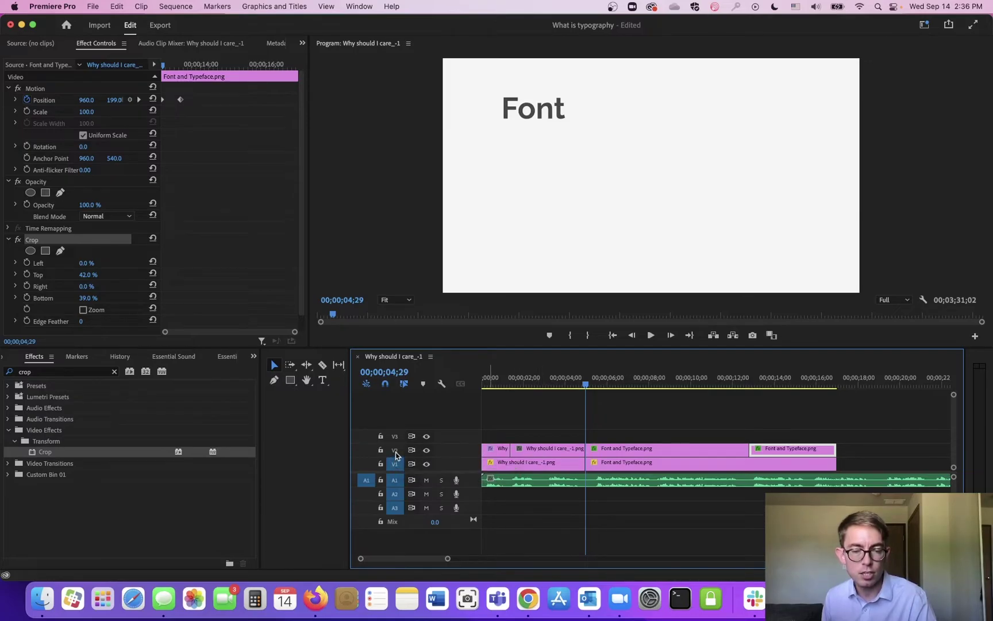
key(Down)
key(Up)
key(Up)
key(Up)
key(Down)
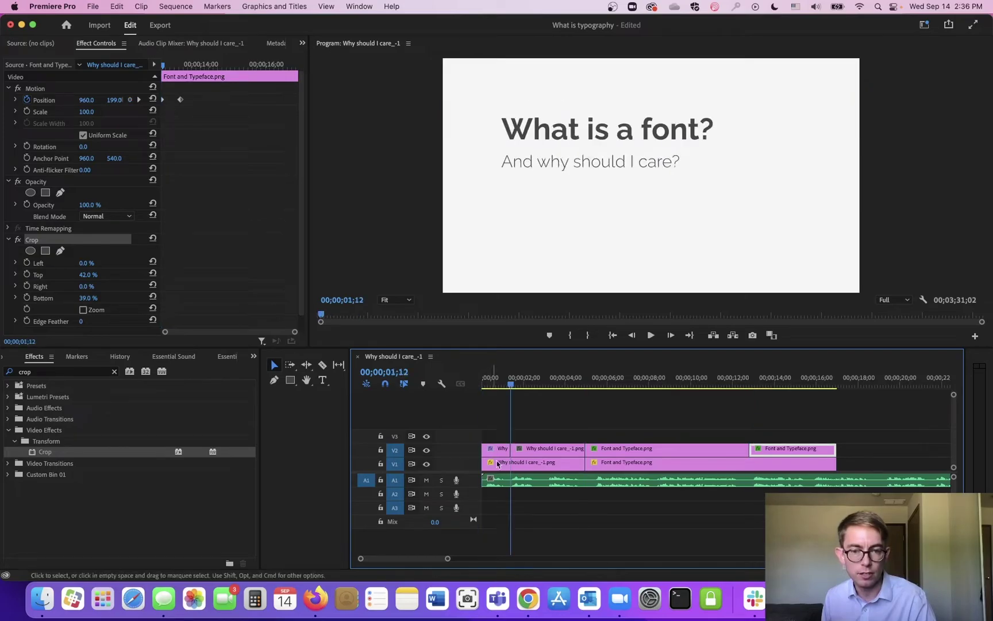
key(Down)
key(Down)
key(Down)
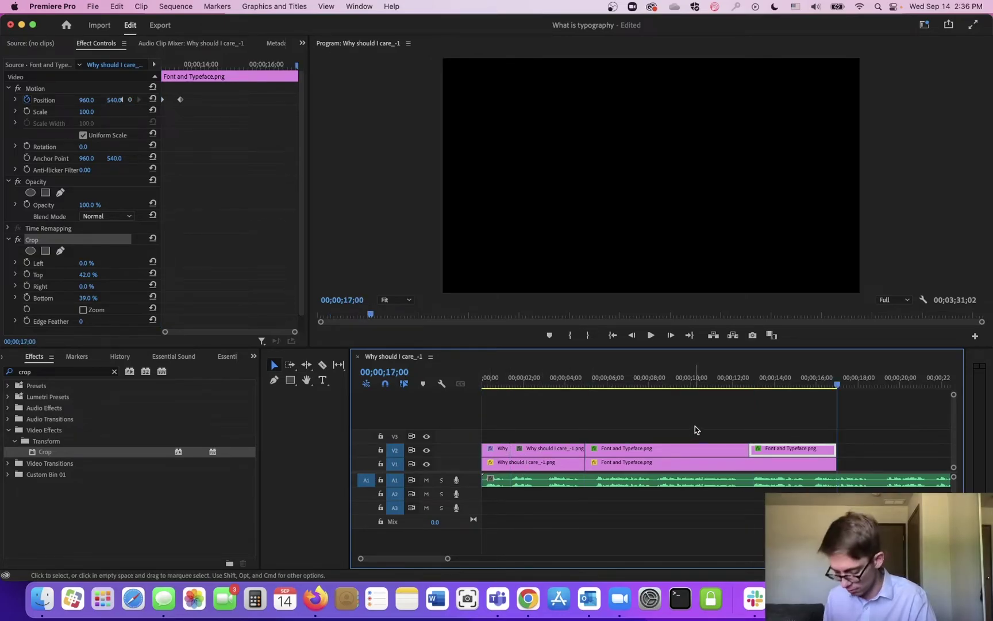
key(Up)
key(Up)
key(Up)
key(Up)
key(Down)
key(Down)
key(Down)
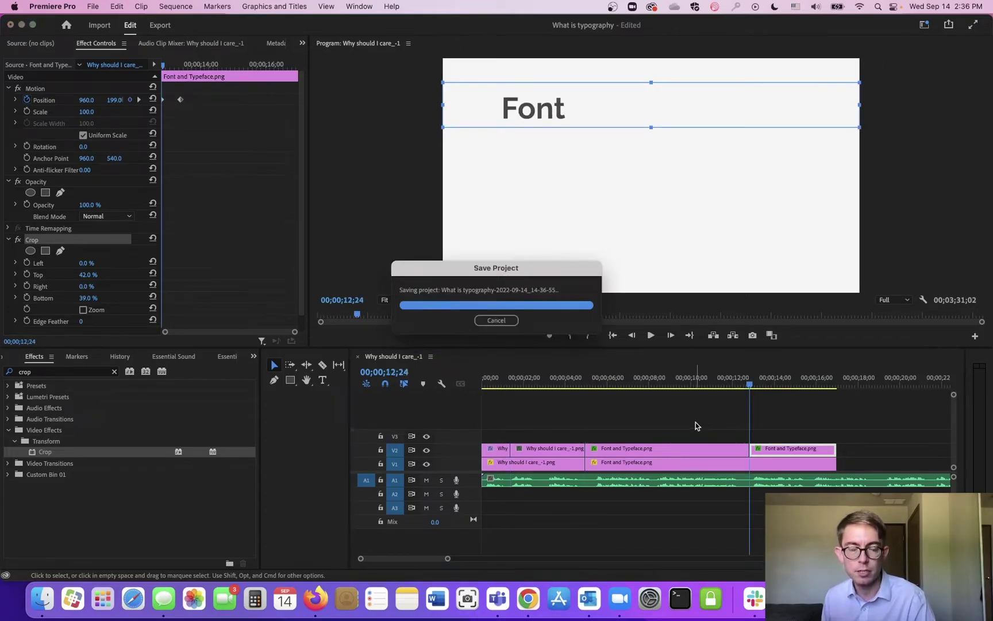
Split the V1 Font and Typeface clip at 00;00;12;24 and play across the cut.
click(734, 465)
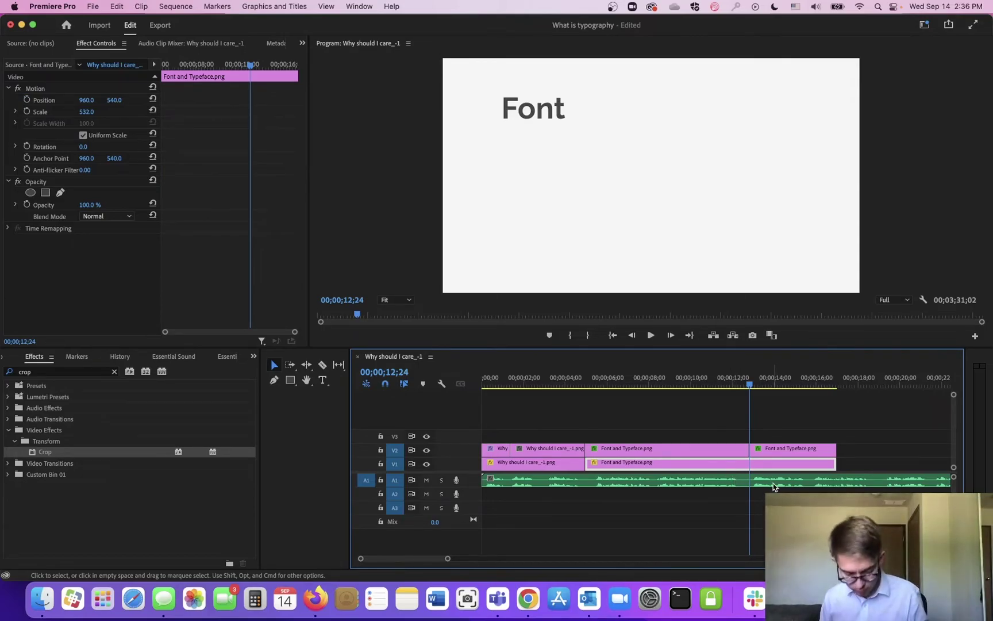
key(super+k)
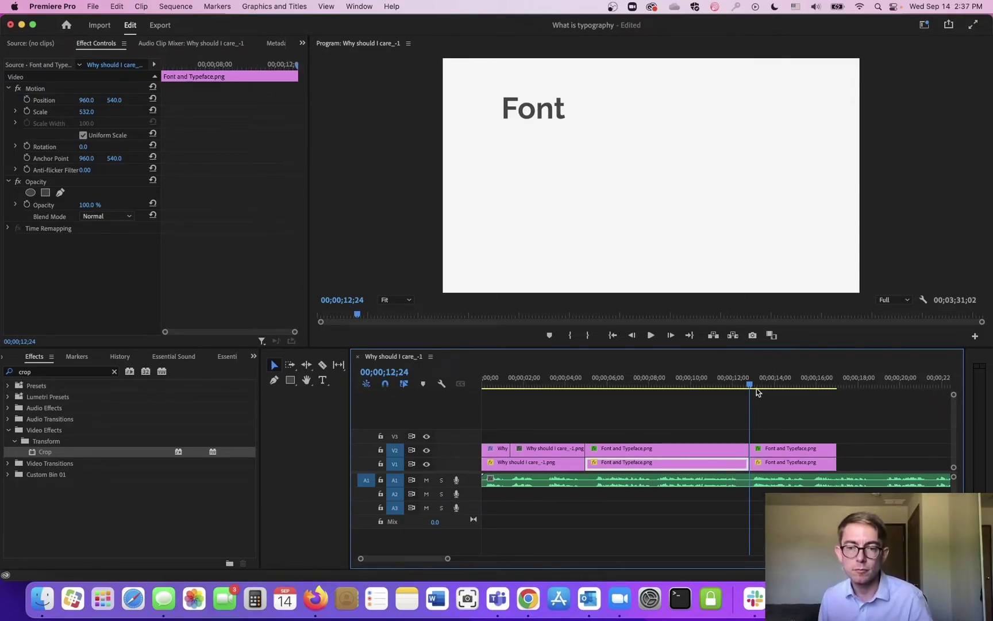
key(space)
click(736, 385)
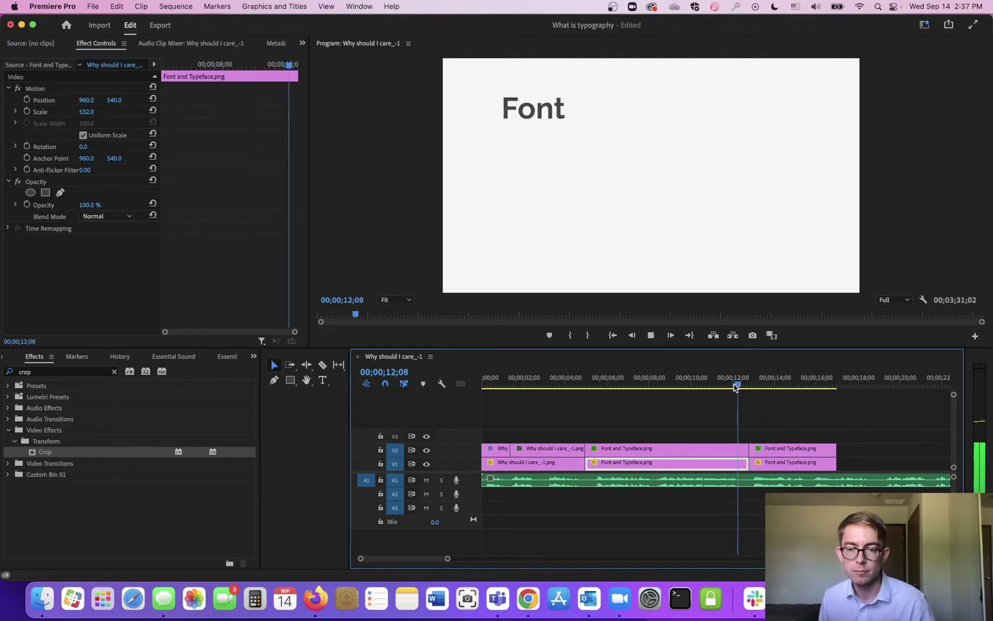
key(space)
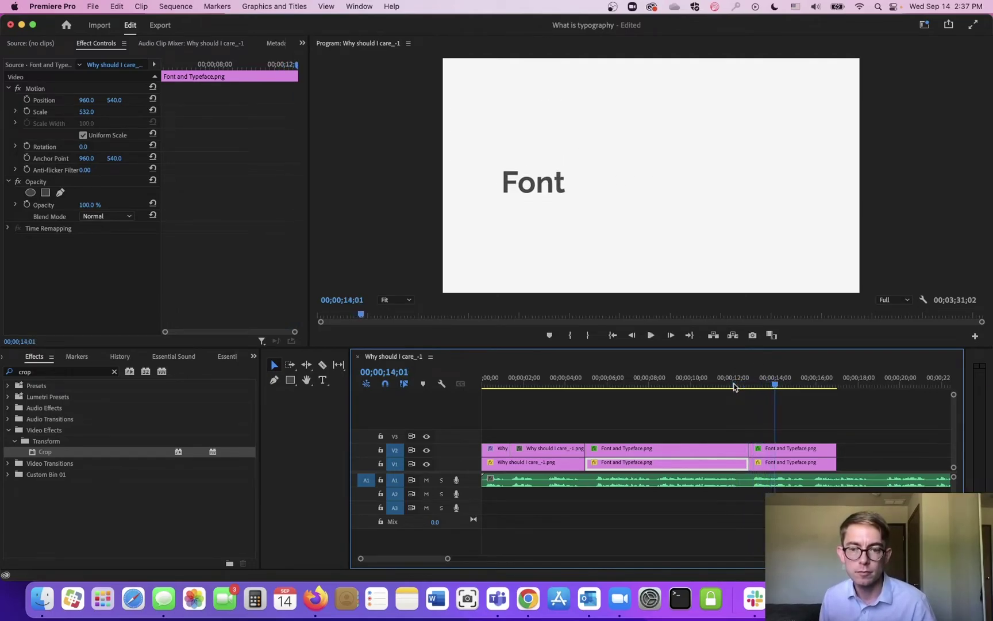
Replay the section from about 12 seconds past the cut to examine the Font heading's movement against the narration.
click(734, 386)
key(space)
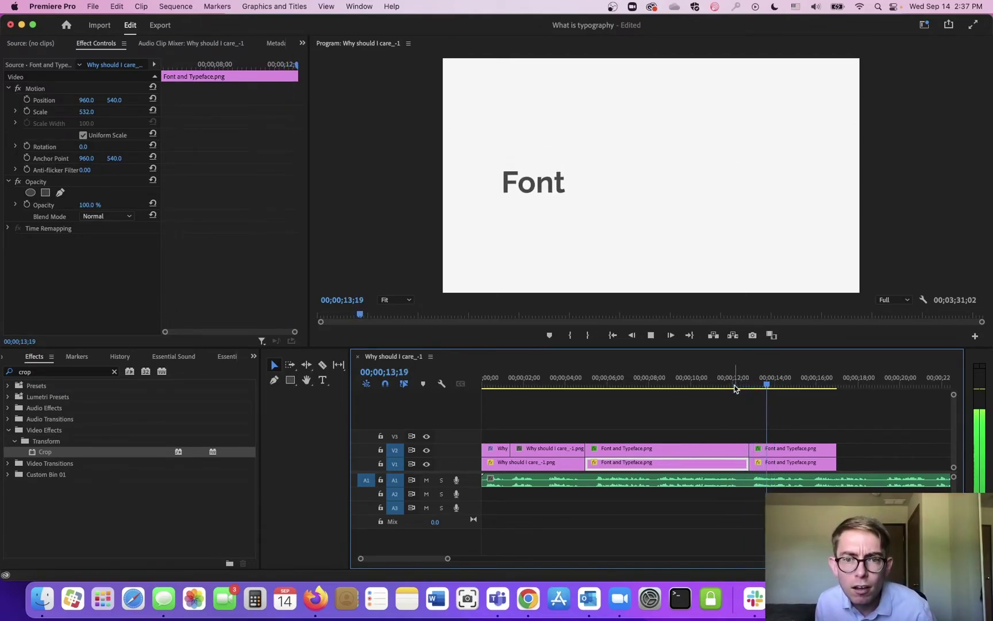
click(734, 386)
key(space)
mouse_move(758, 386)
mouse_down()
mouse_move(775, 389)
mouse_move(756, 392)
mouse_up()
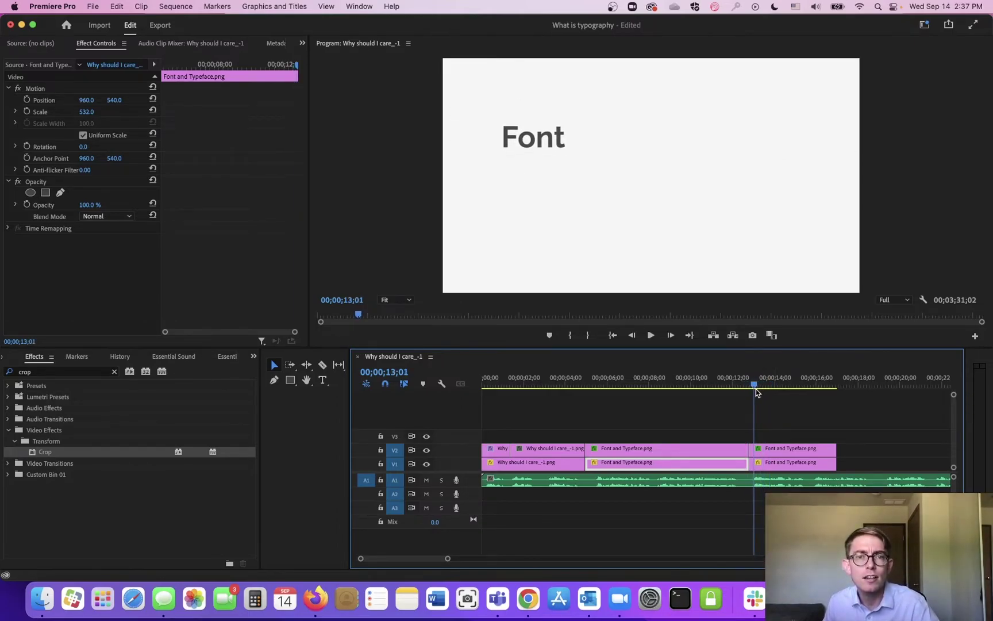
key(space)
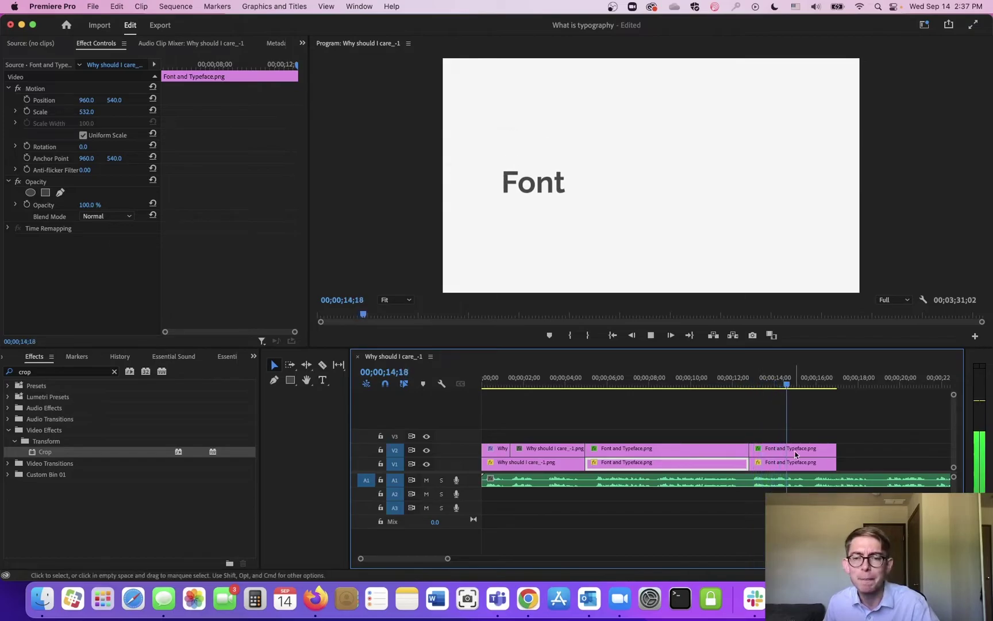
key(space)
click(818, 466)
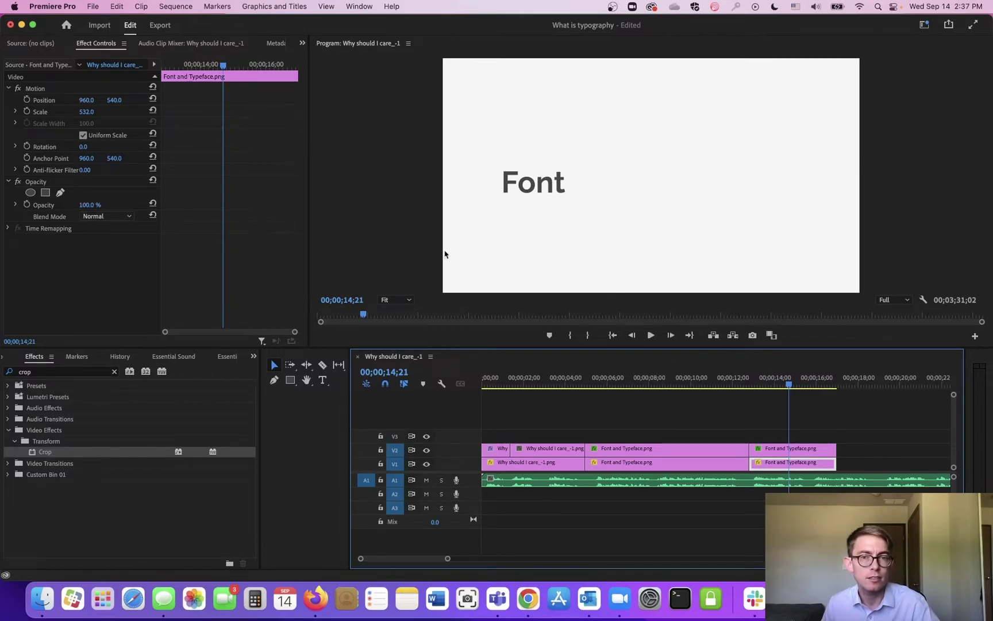
click(151, 111)
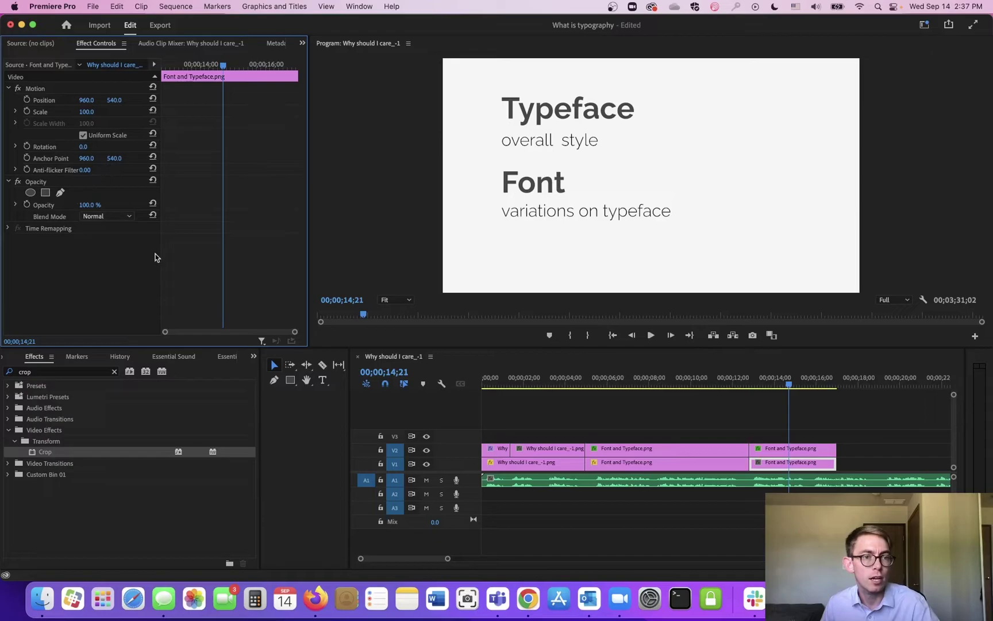
drag(75, 451, 794, 469)
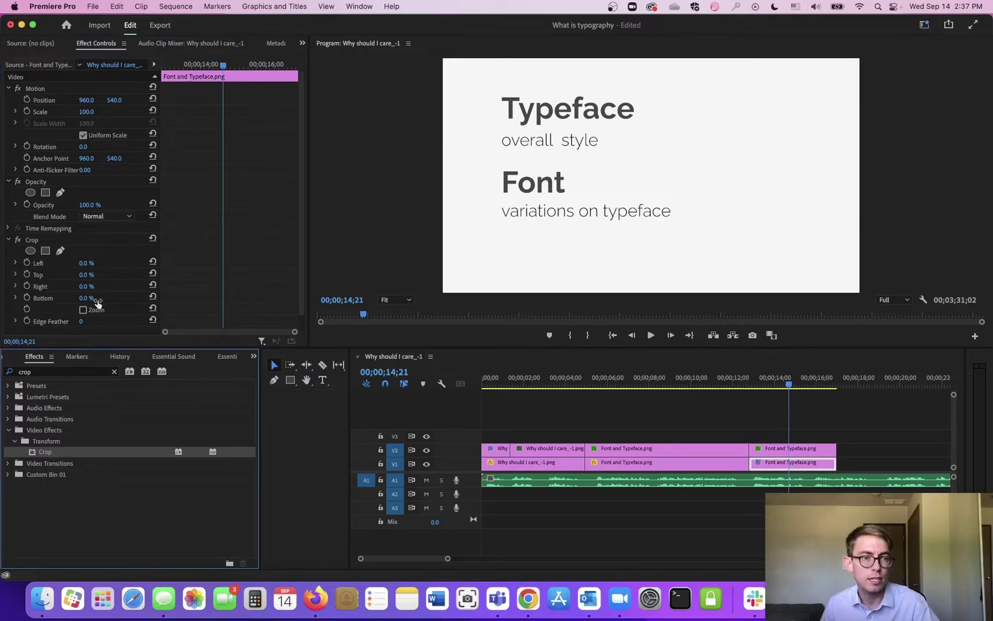
drag(88, 303, 124, 302)
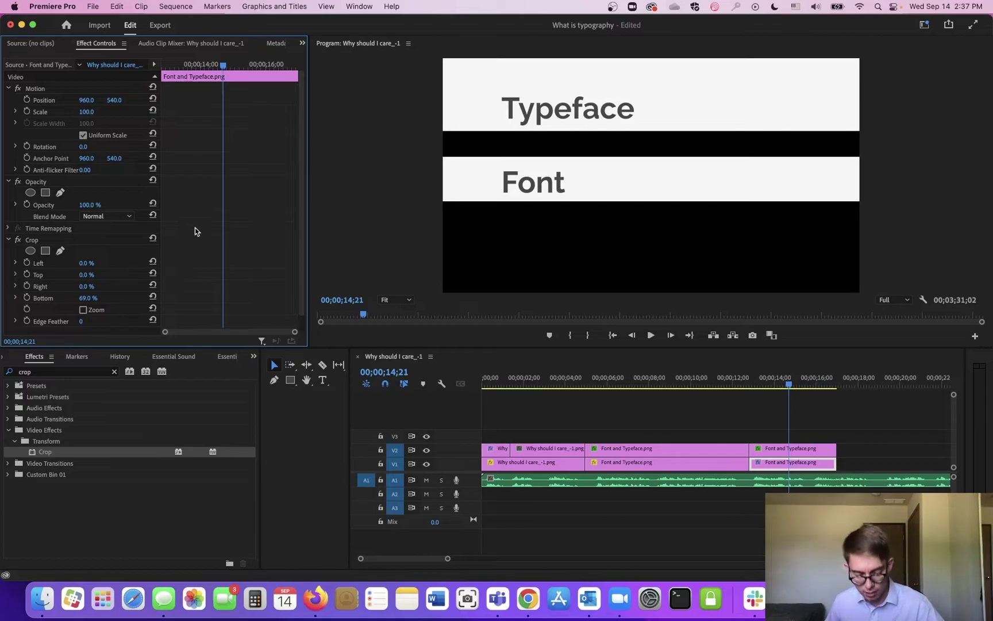
key(ctrl+z)
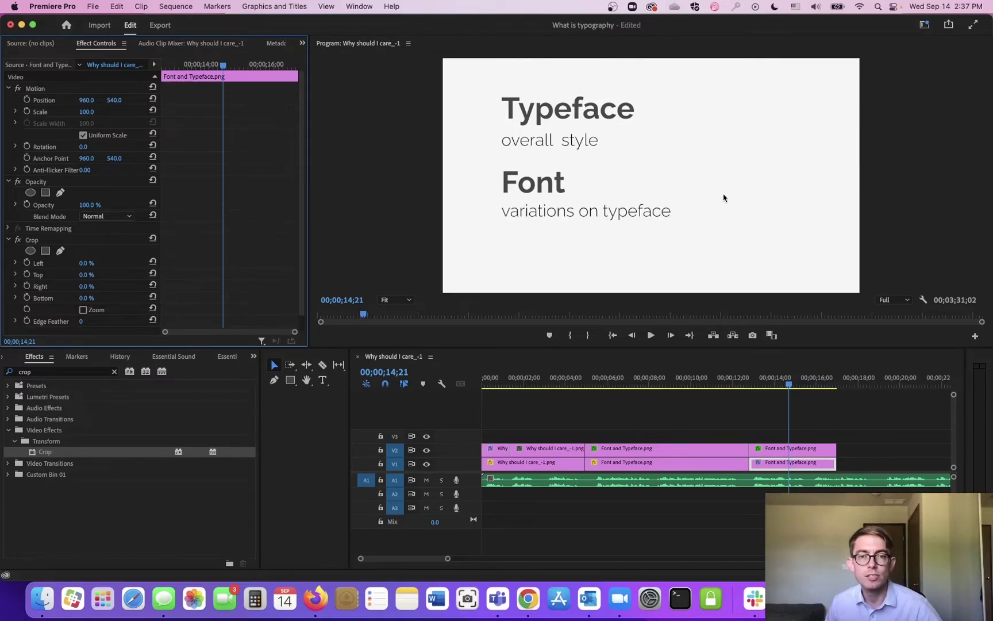
key(super+z)
key(super+z)
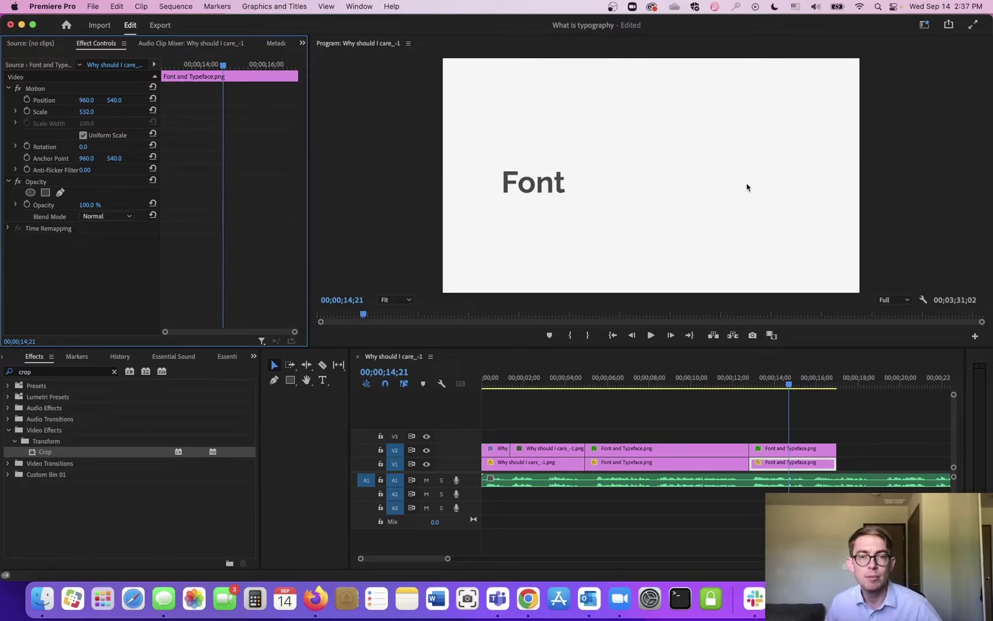
Move the last V2 Font and Typeface part up to V3 and duplicate the V1 part below it onto V2.
drag(793, 451, 794, 435)
click(795, 463)
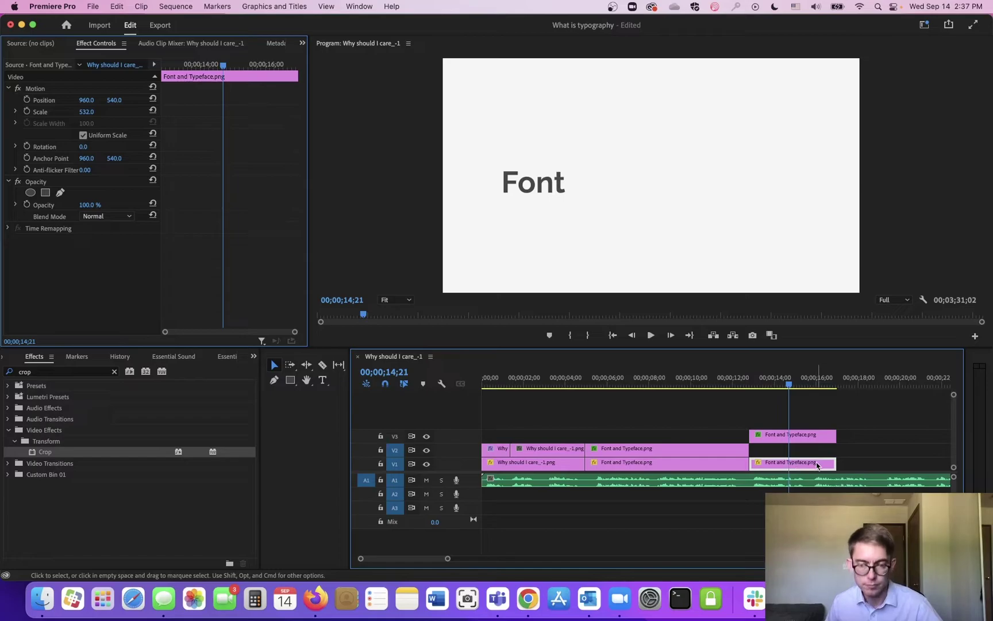
drag(787, 468, 799, 454)
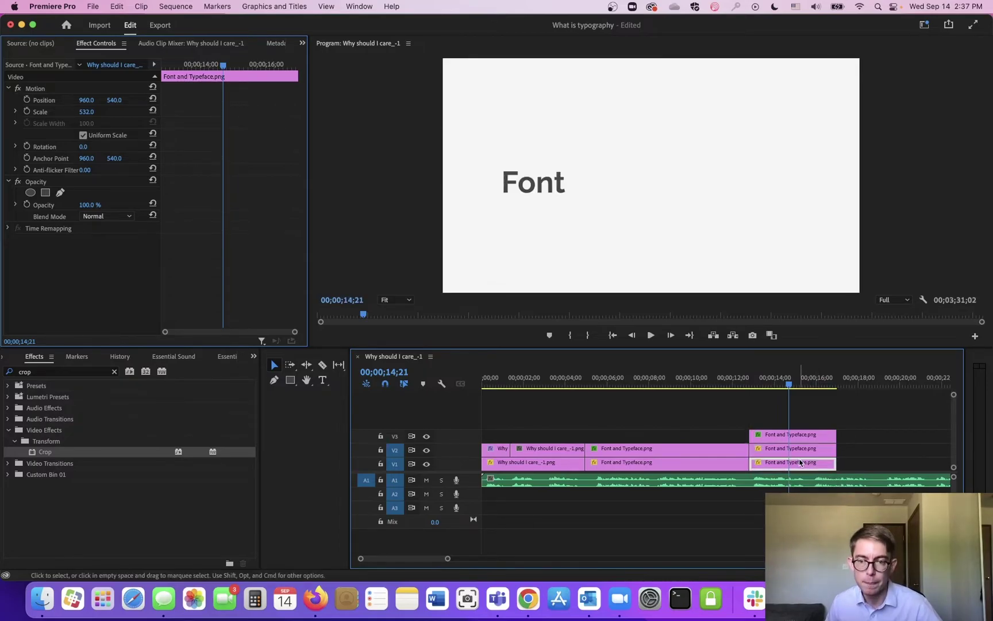
Reset the V2 copy's scale to 100, apply Crop with the bottom at 68%, and play the result.
click(153, 111)
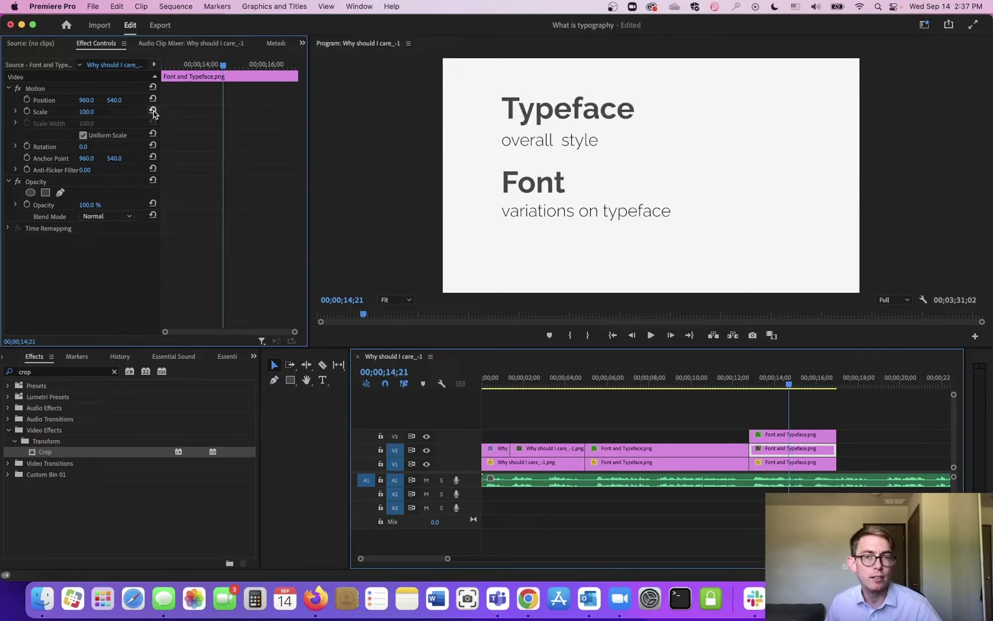
drag(77, 451, 809, 457)
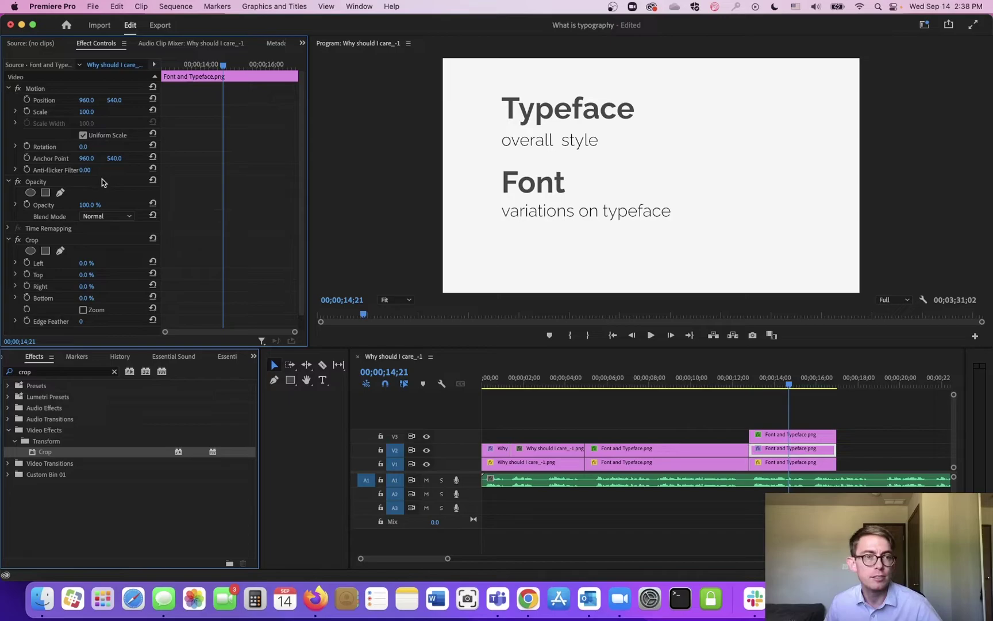
drag(89, 300, 126, 300)
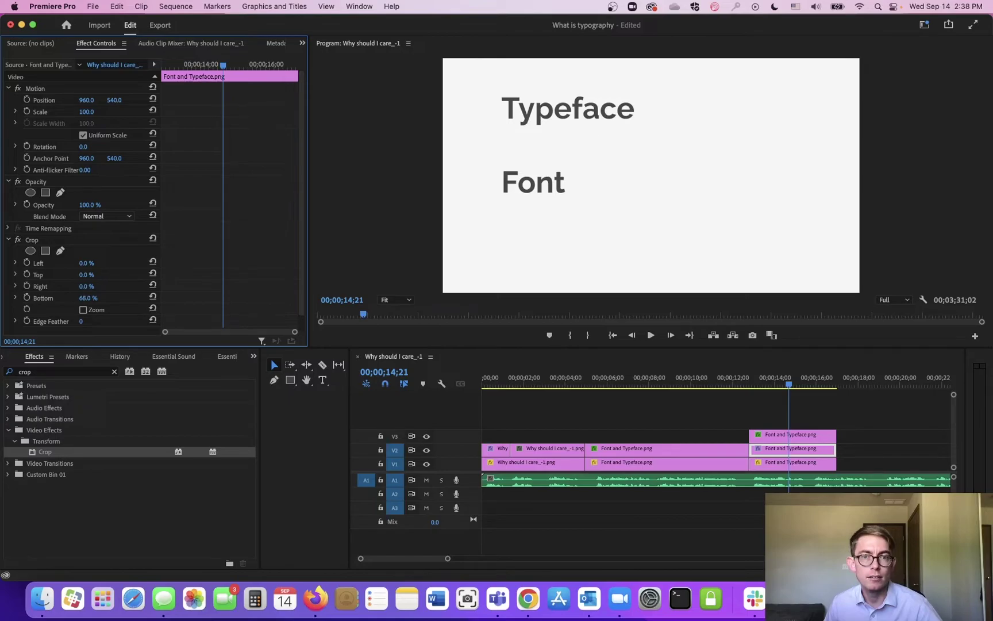
click(714, 379)
key(space)
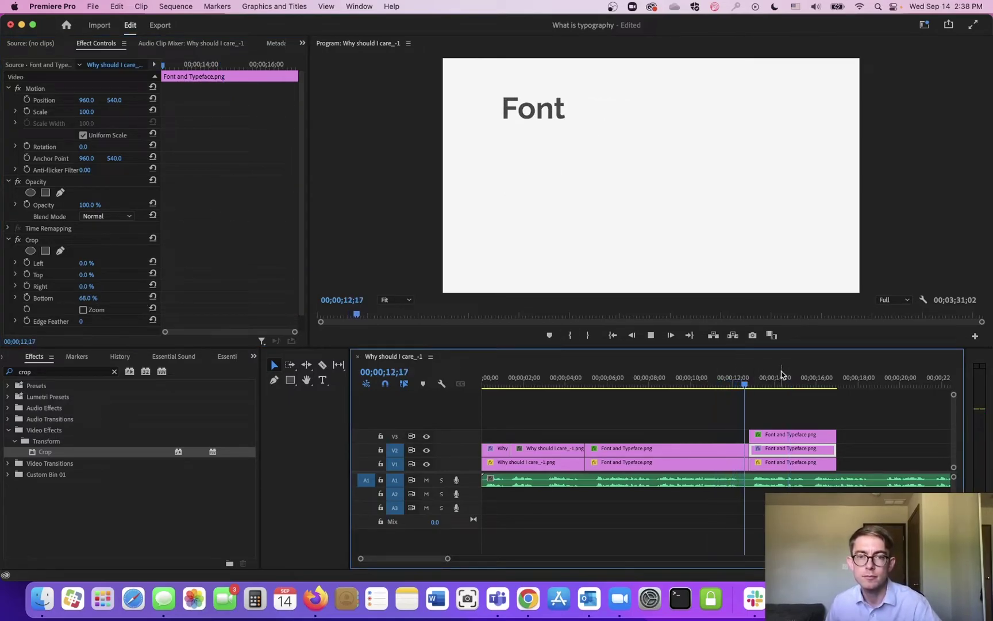
drag(760, 390, 744, 395)
key(space)
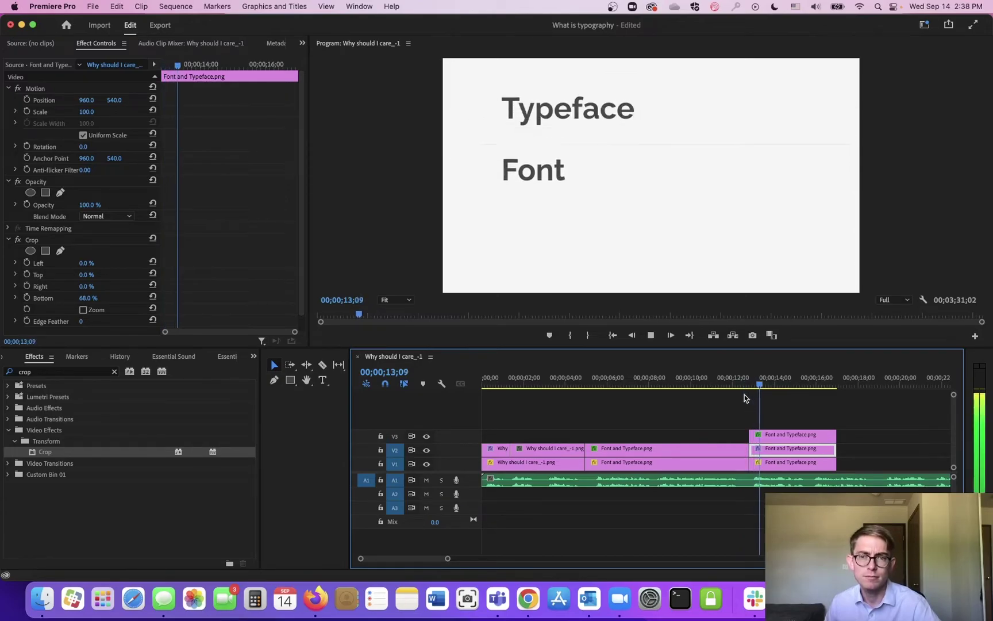
key(space)
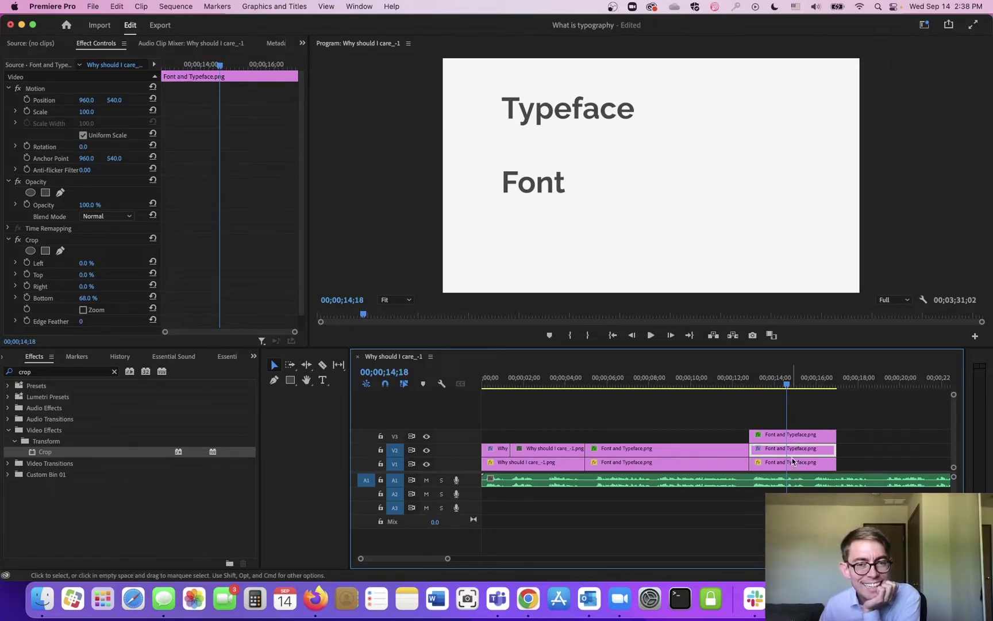
click(796, 439)
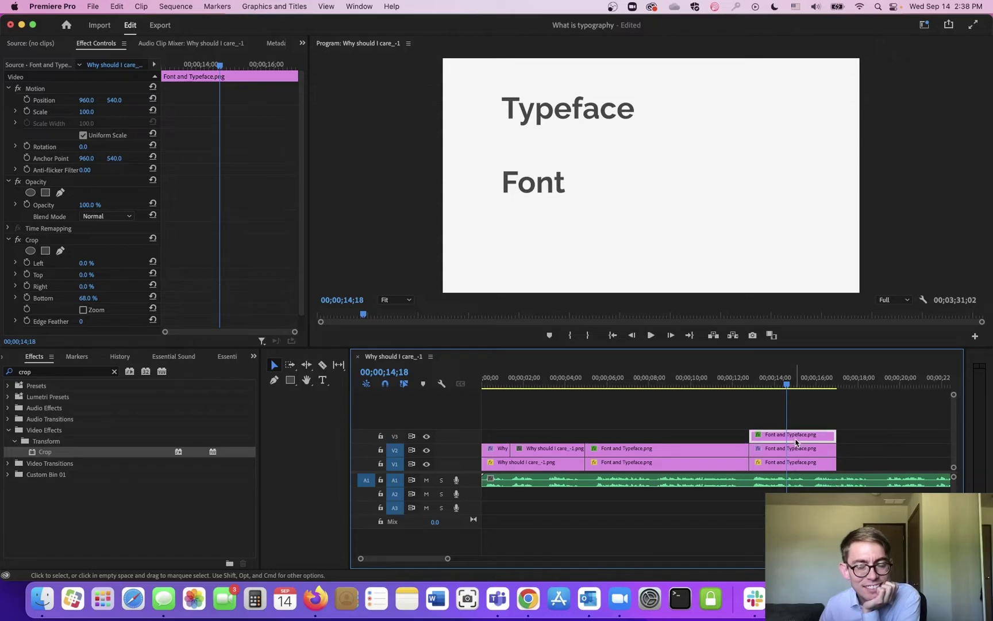
drag(751, 434, 786, 434)
drag(760, 385, 792, 394)
key(super+z)
Trim the start of the cropped V2 copy to about 14.5 seconds, checking its entrance against the narration by playback.
click(790, 456)
drag(749, 450, 793, 450)
click(741, 379)
key(space)
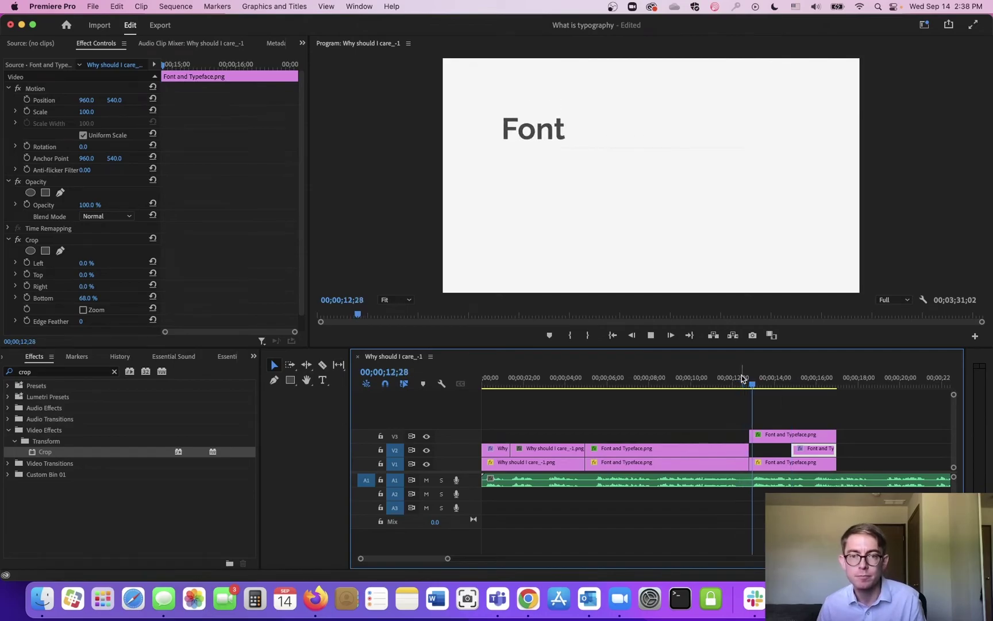
key(space)
drag(795, 450, 787, 449)
click(774, 386)
key(space)
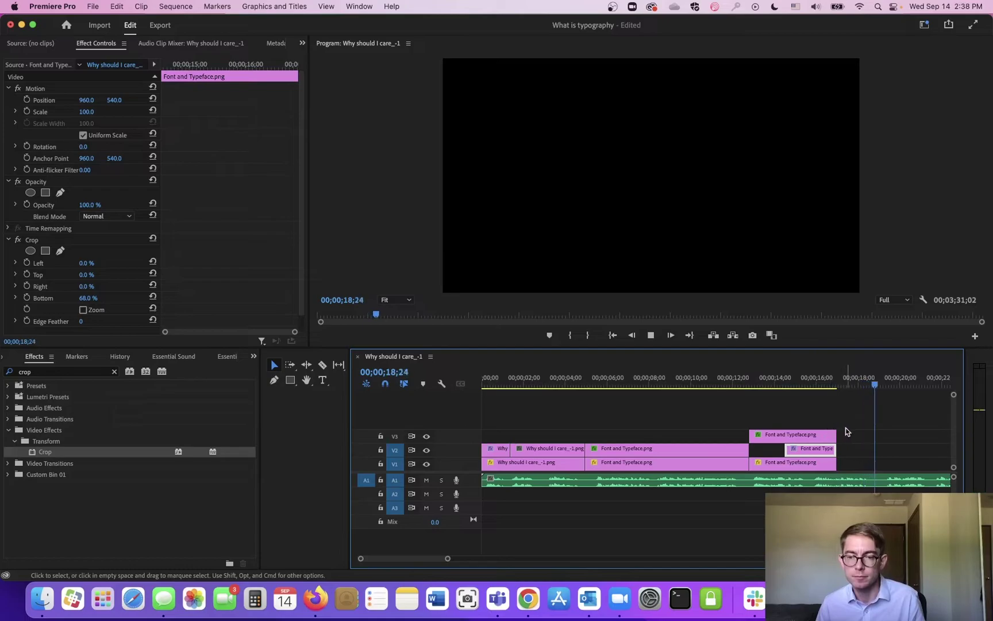
key(space)
Extend the last Font and Typeface parts on V1, V2 and V3 to about 24.5 seconds and split all three at 00;00;20;03.
drag(846, 428, 915, 434)
key(space)
drag(892, 384, 904, 381)
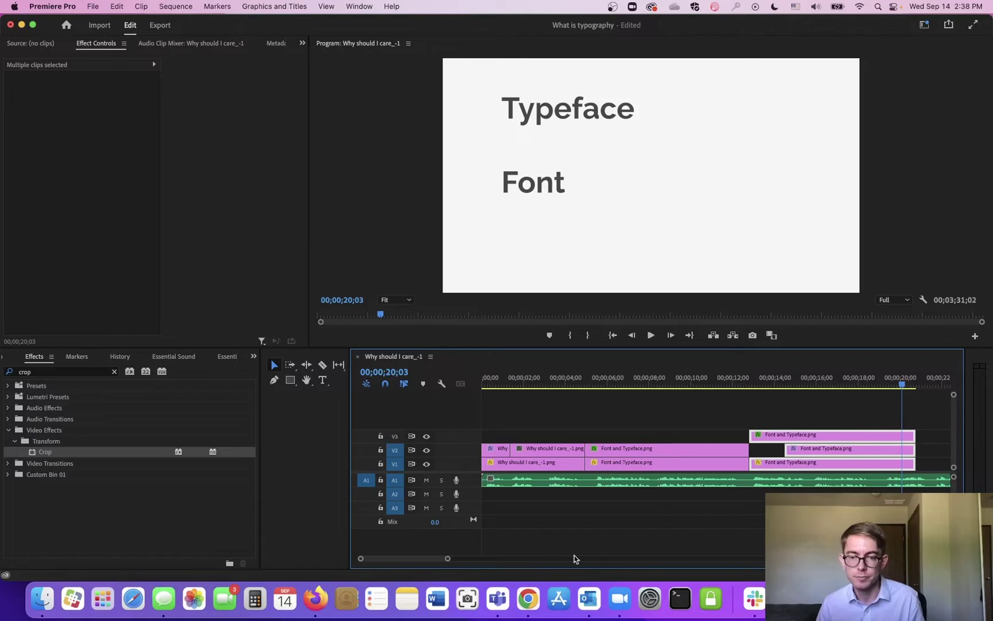
drag(437, 558, 444, 559)
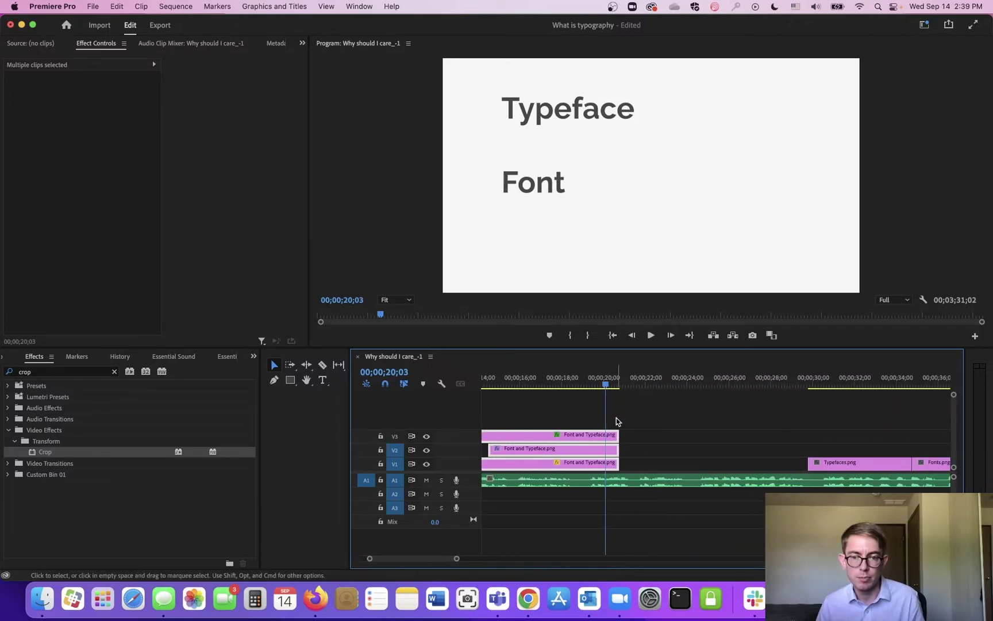
drag(618, 434, 696, 432)
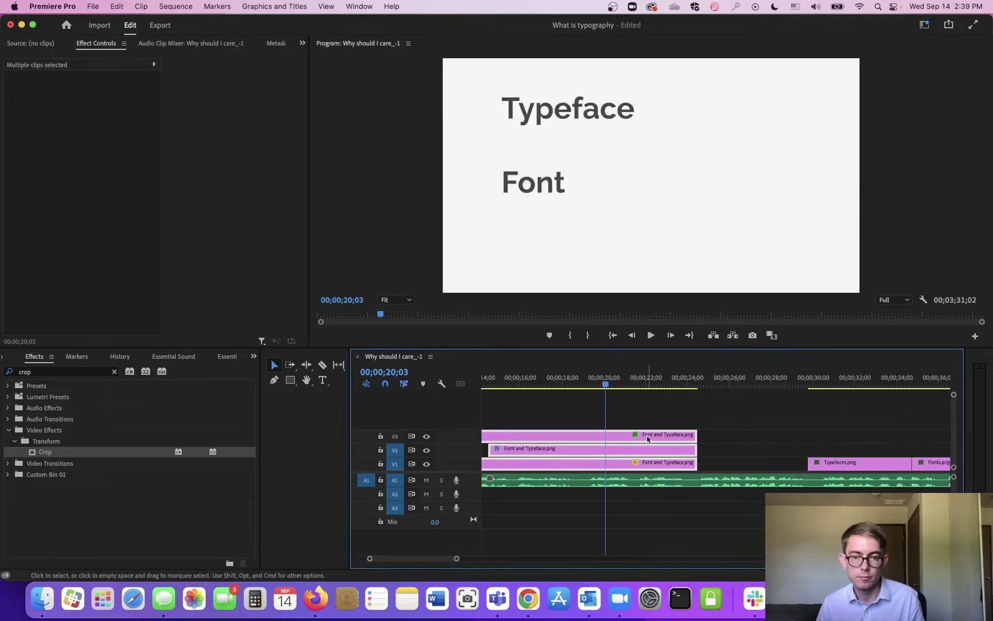
key(super+k)
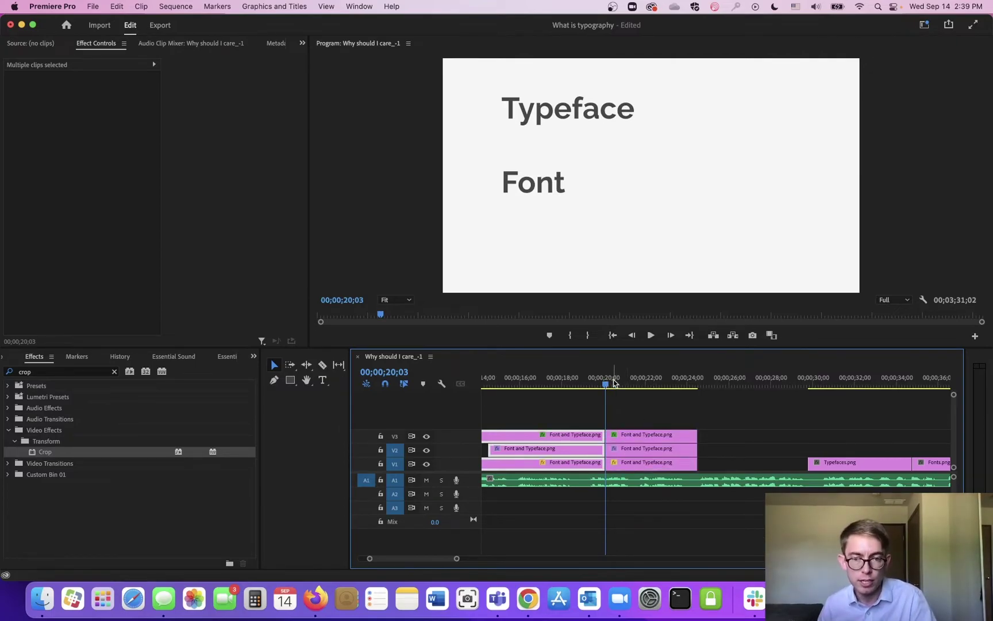
Set the bottom crop of the V2 part after 00;00;20;03 to 58% to reveal "overall style", and play across the cut.
click(630, 419)
click(637, 437)
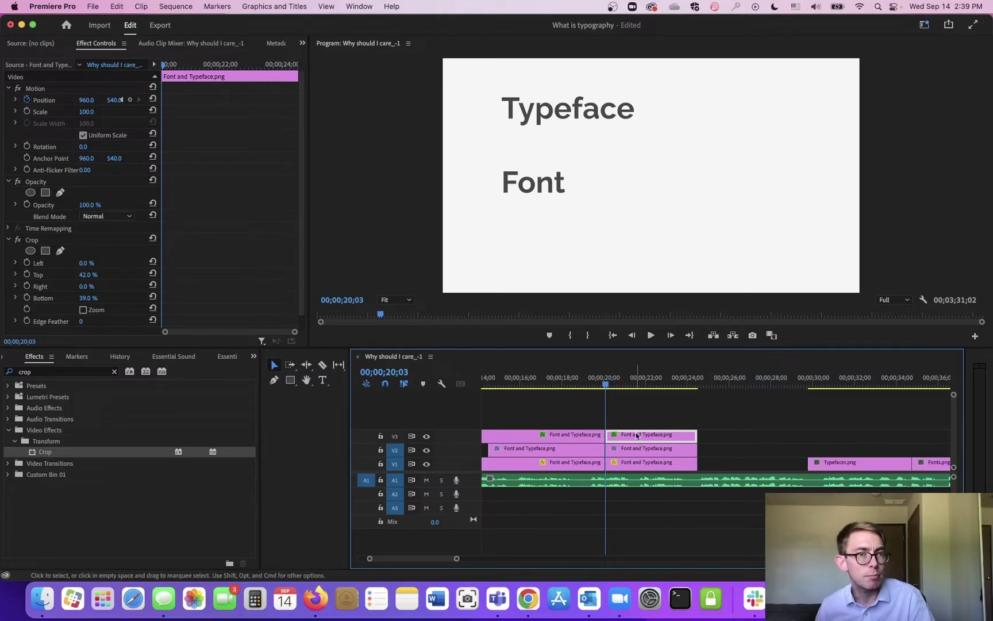
click(649, 448)
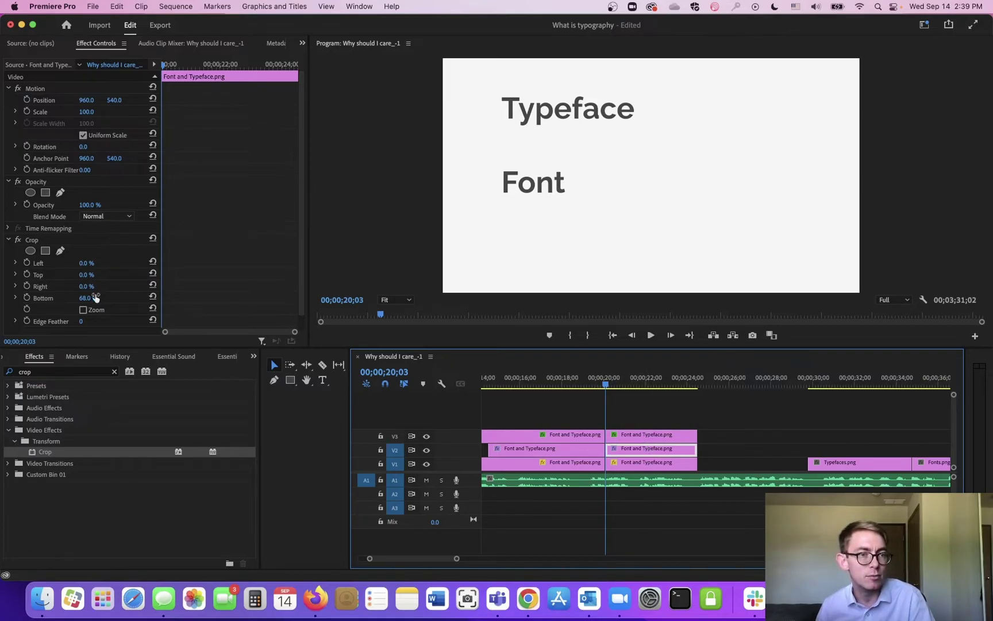
drag(85, 299, 84, 298)
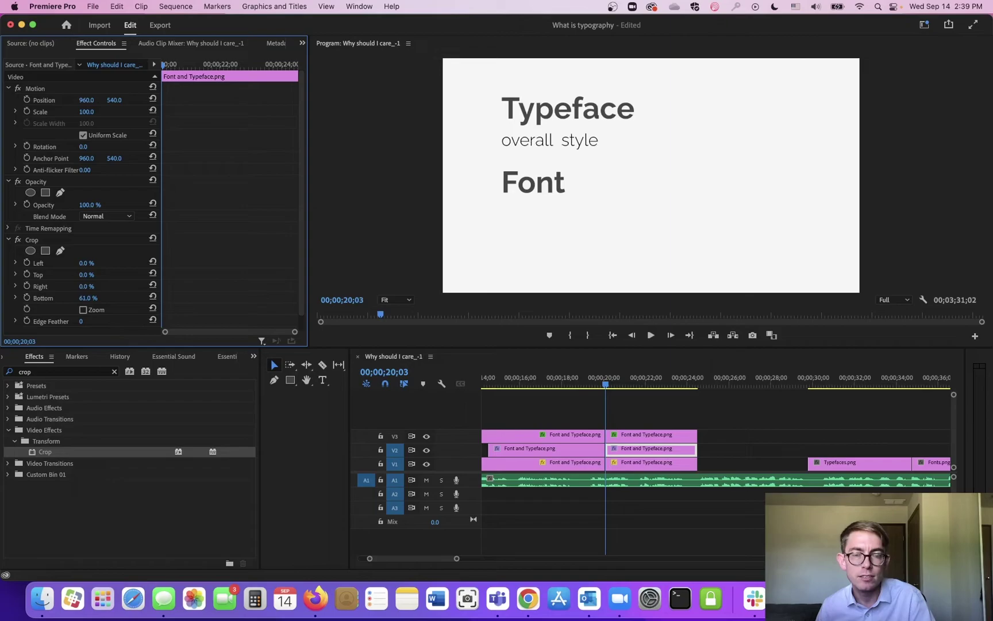
click(591, 384)
key(space)
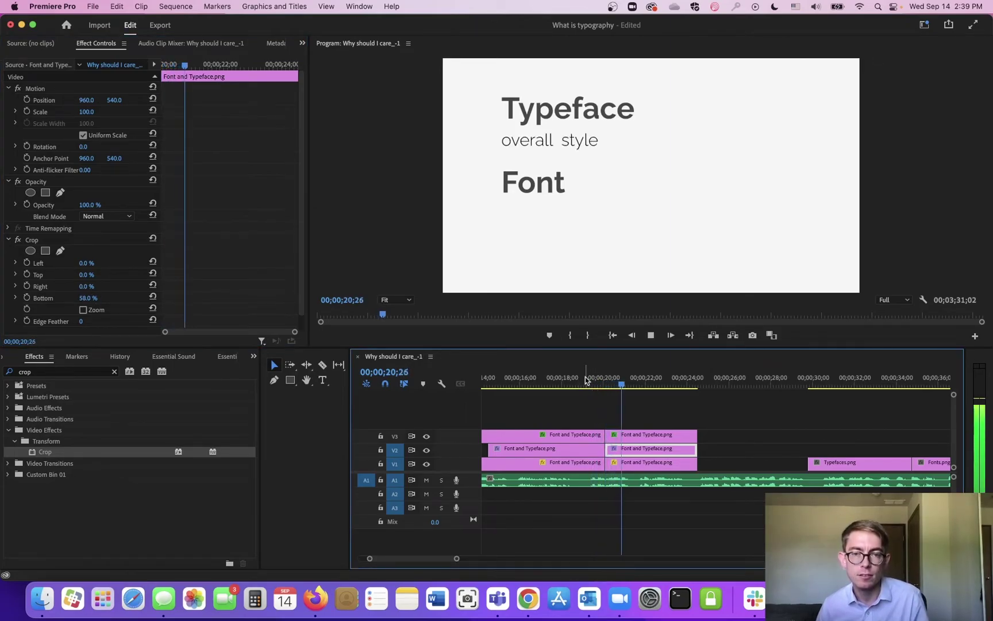
key(space)
key(space)
key(space)
click(651, 380)
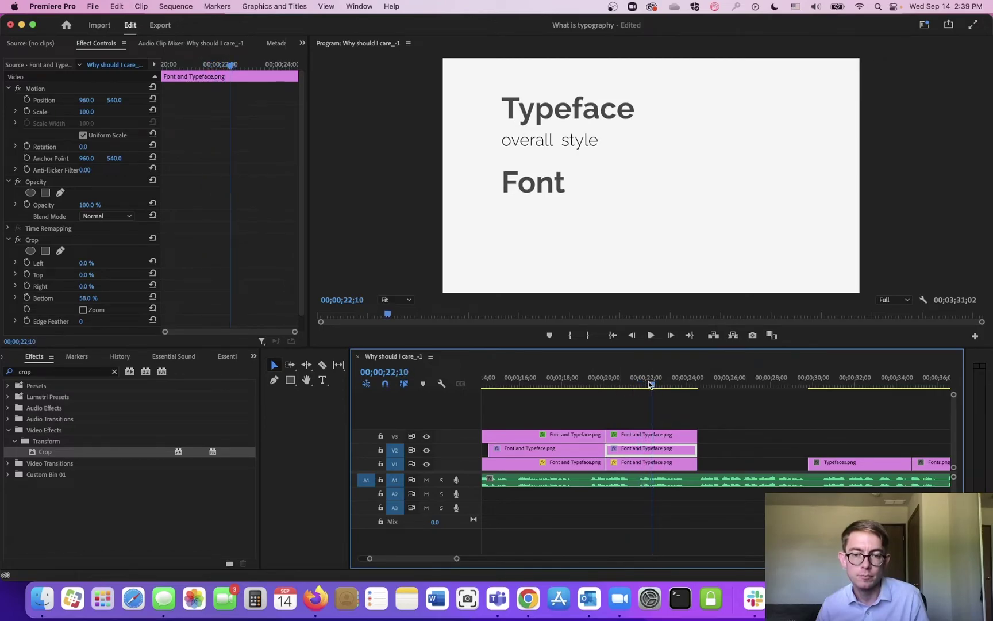
click(662, 467)
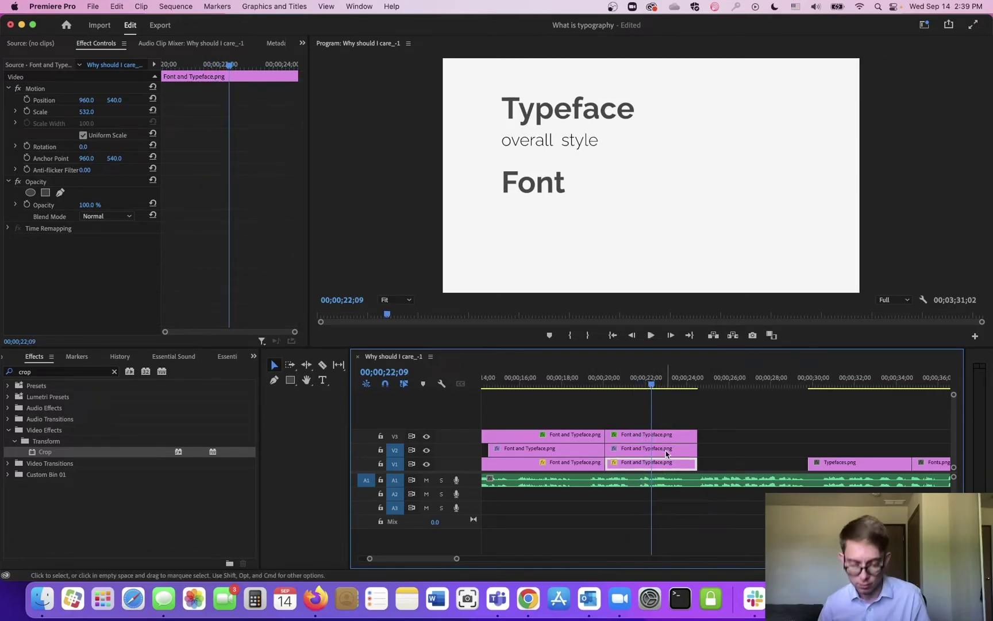
key(super+k)
click(675, 464)
key(space)
key(space)
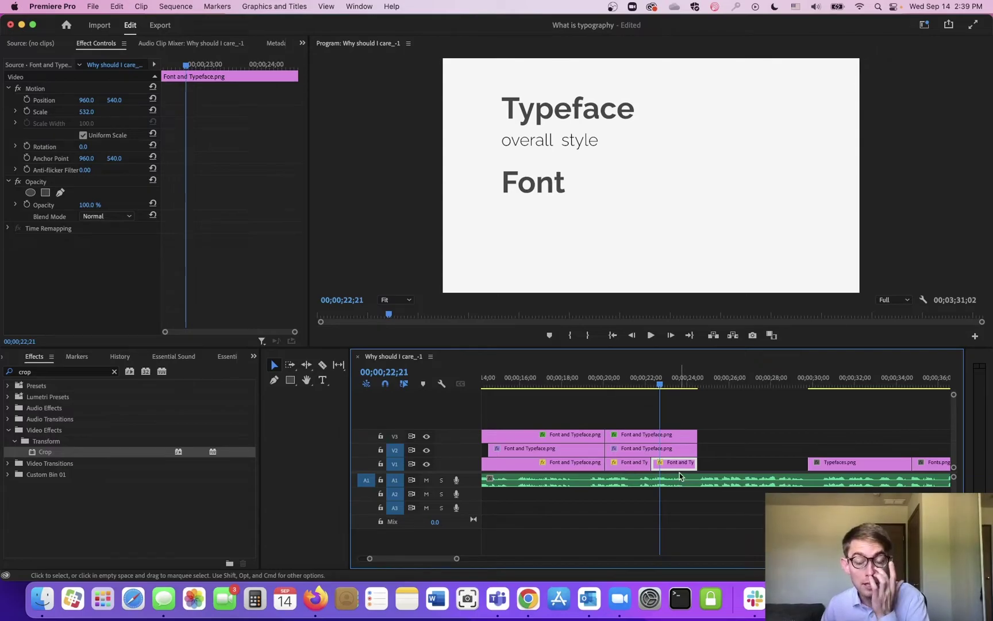
key(super+z)
Split the last V2 part at 00;00;22;21, set the final piece's bottom crop to 0%, and play the section.
click(682, 453)
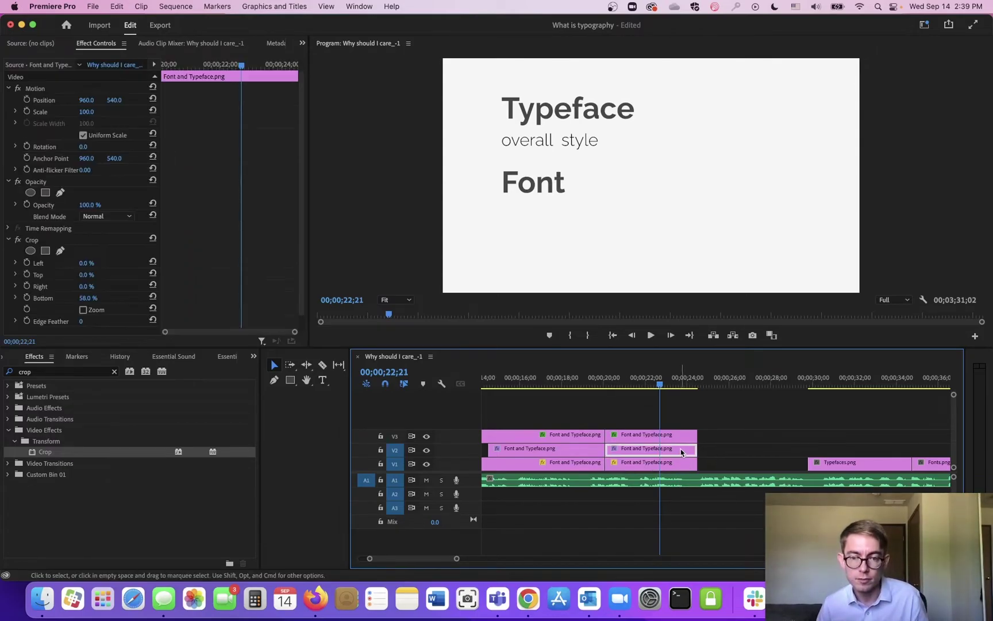
key(super+k)
drag(660, 388, 667, 387)
click(679, 449)
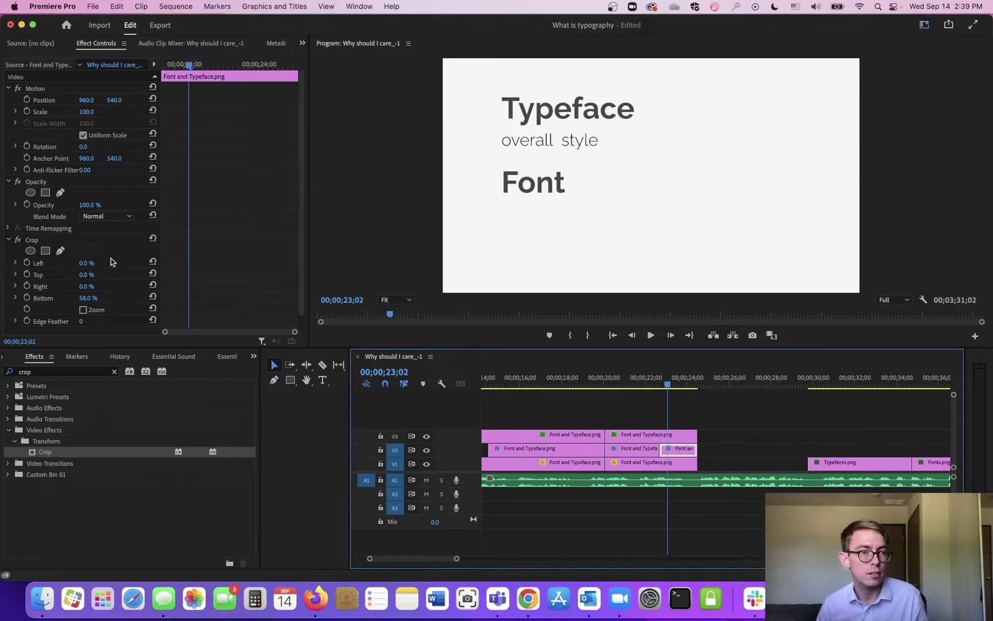
drag(88, 299, 52, 299)
click(594, 379)
key(space)
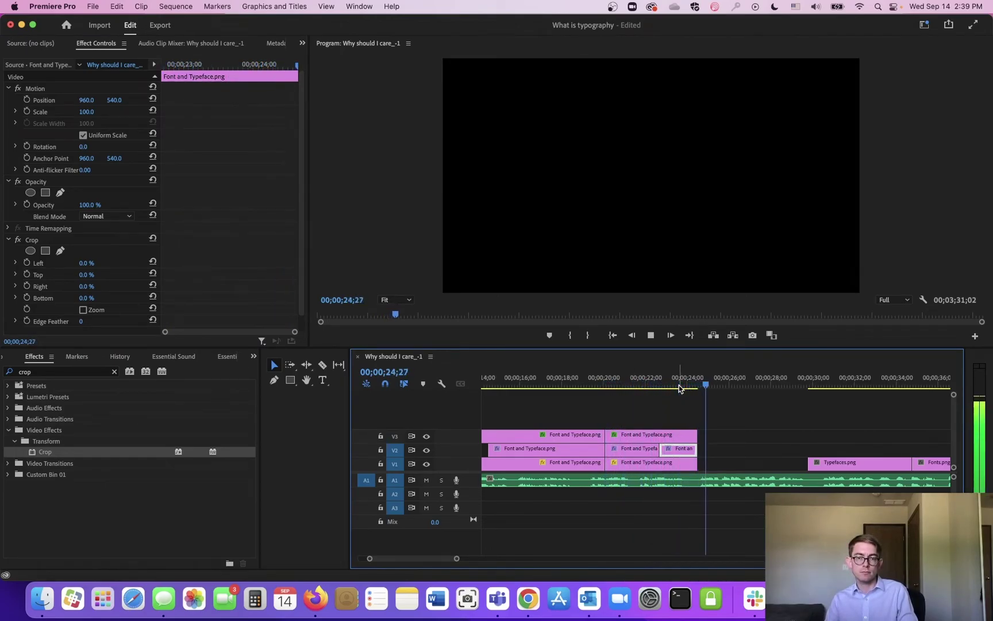
key(space)
Move the Typefaces clip on V1 earlier to directly follow the last Font and Typeface part, and play across the join.
click(849, 466)
drag(849, 467, 739, 464)
click(694, 381)
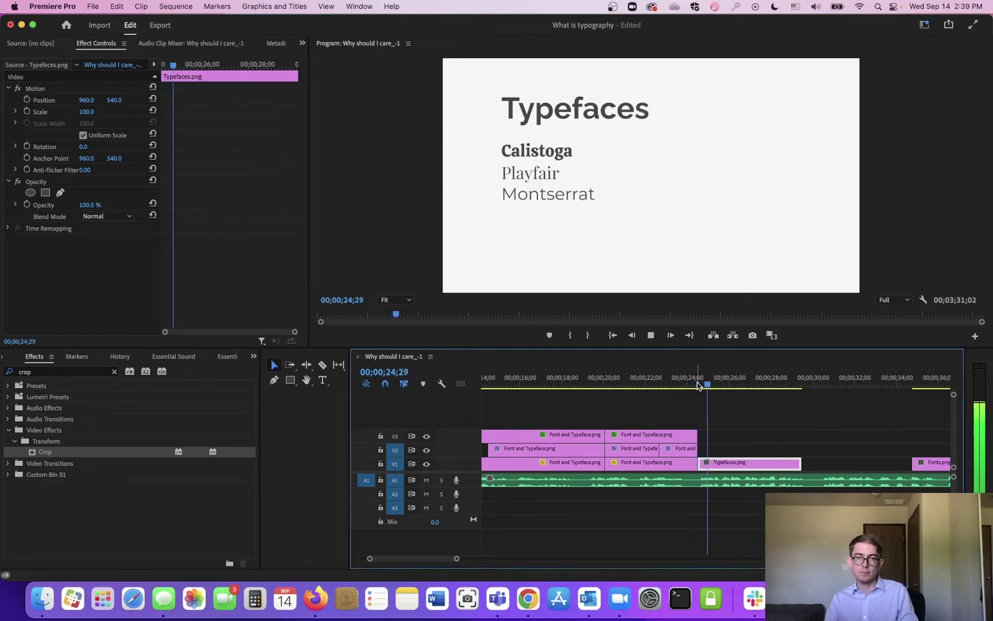
Play across the start of the Typefaces clip on V1 and split it at about 25.6 seconds, before the first typeface name.
click(676, 381)
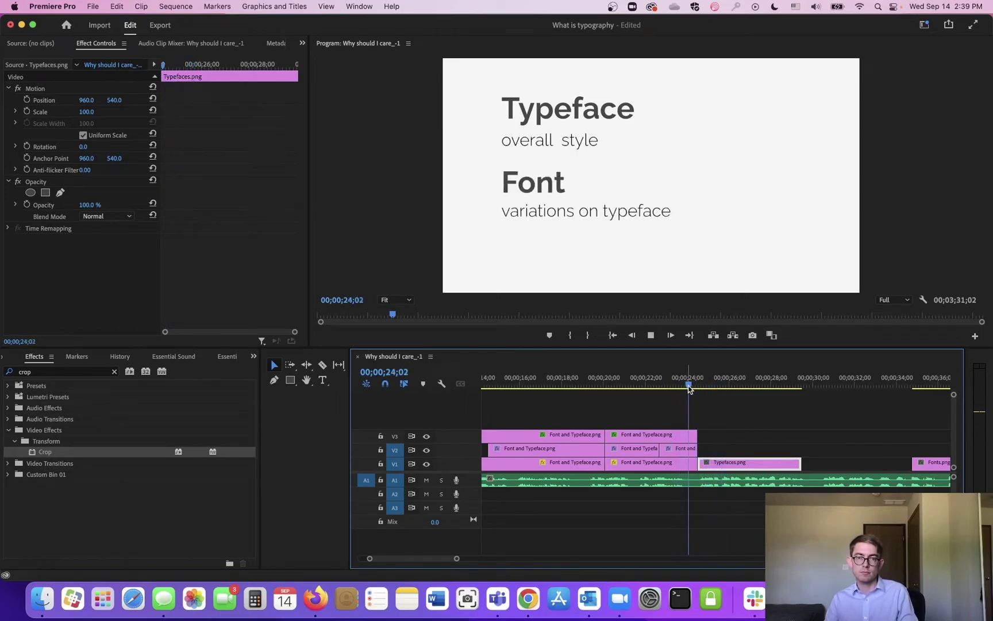
key(space)
click(722, 400)
key(Left)
key(Left)
key(super+k)
key(space)
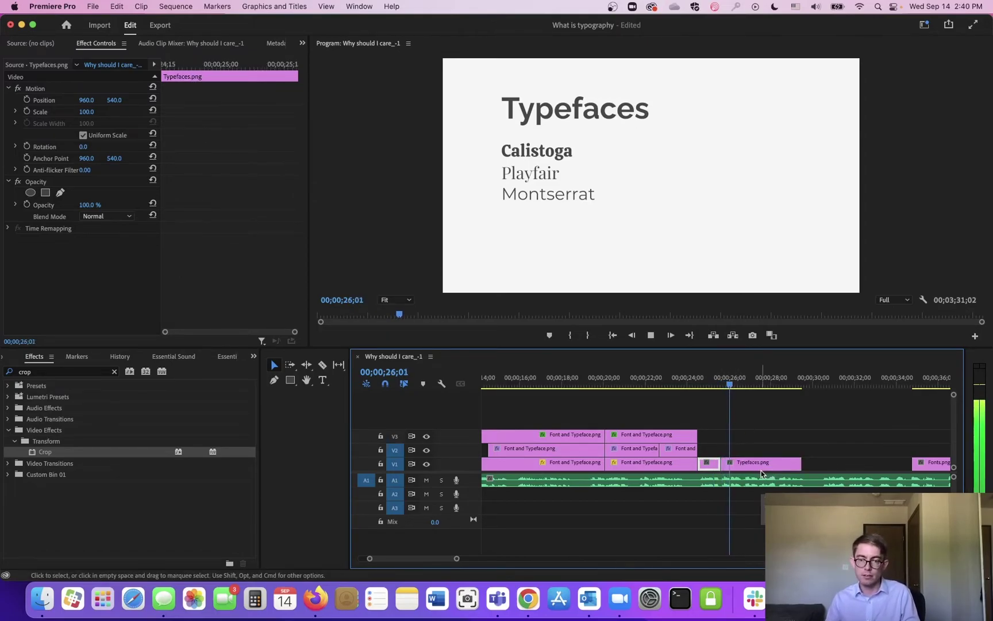
Split the remaining Typefaces clip on V1 at about 26.6 seconds and again at 00;00;27;15, following the narration.
key(space)
click(763, 468)
key(super+k)
key(space)
key(space)
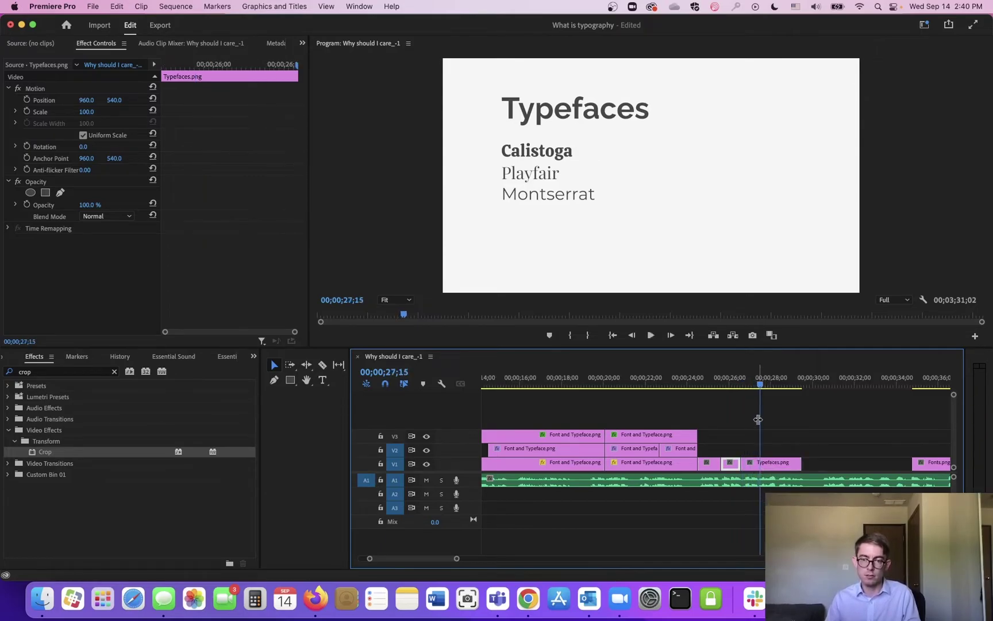
click(779, 463)
key(super+k)
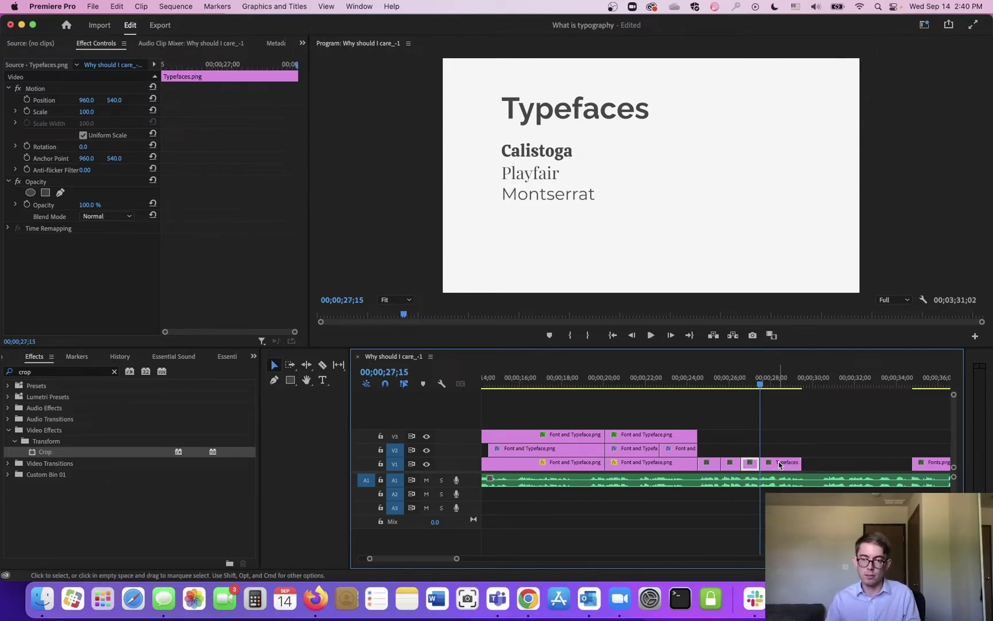
Play on from 00;00;27;15 and split the last Typefaces part on V1 at about 28.3 seconds.
key(space)
key(space)
click(782, 465)
key(super+k)
Apply the Crop effect to all five Typefaces parts and set the first part's bottom crop to 64% to show only the title.
drag(721, 379, 715, 379)
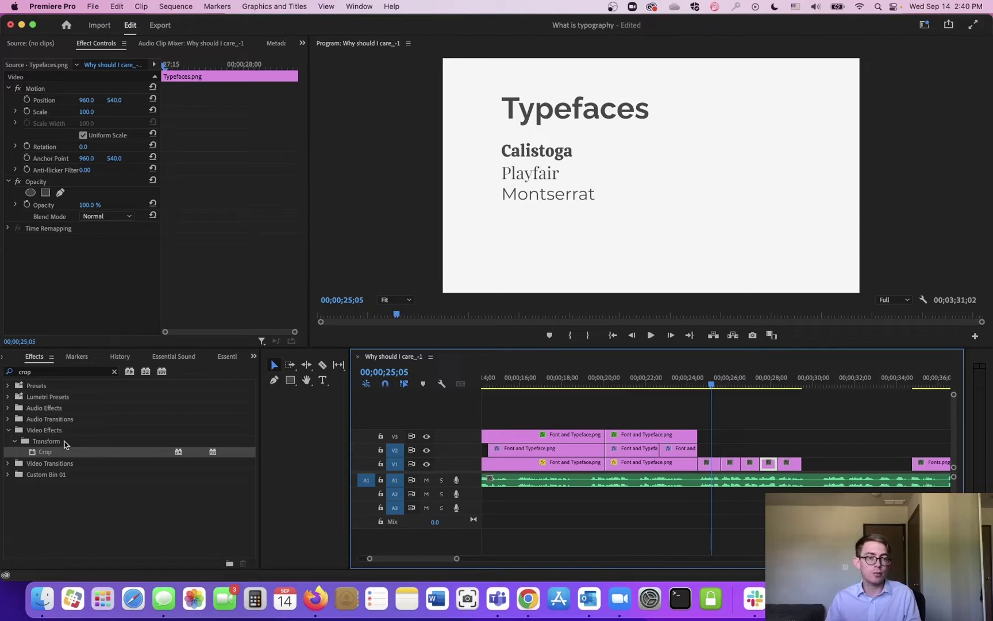
drag(833, 438, 710, 470)
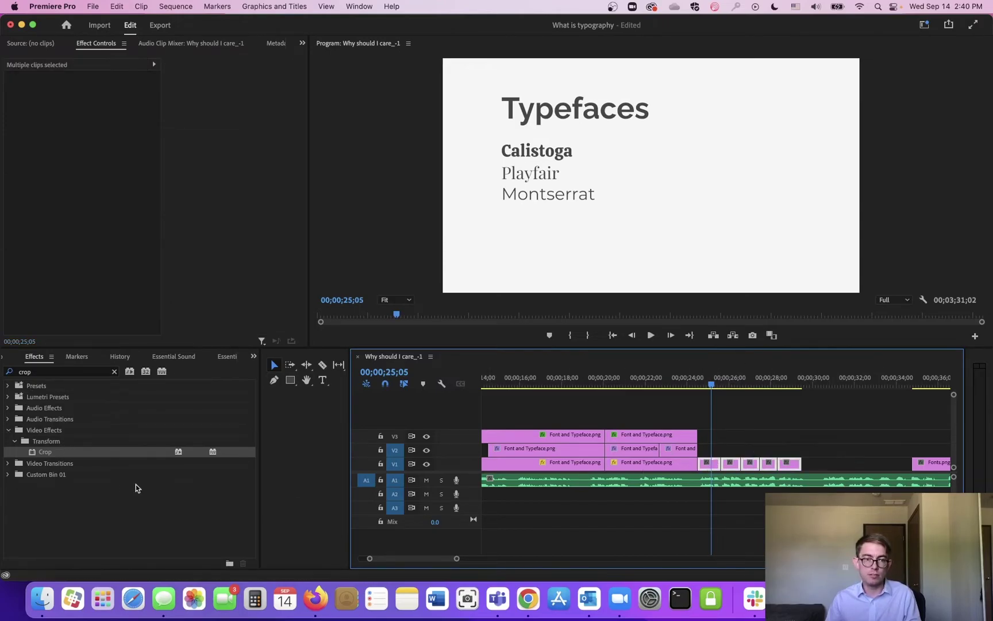
drag(59, 455, 670, 418)
drag(716, 458, 718, 461)
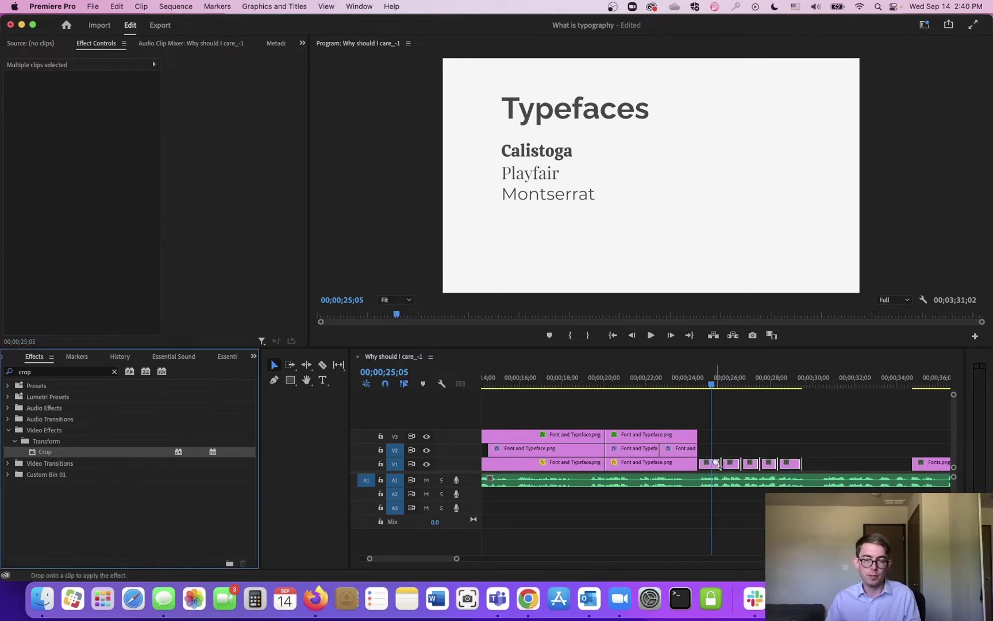
click(708, 463)
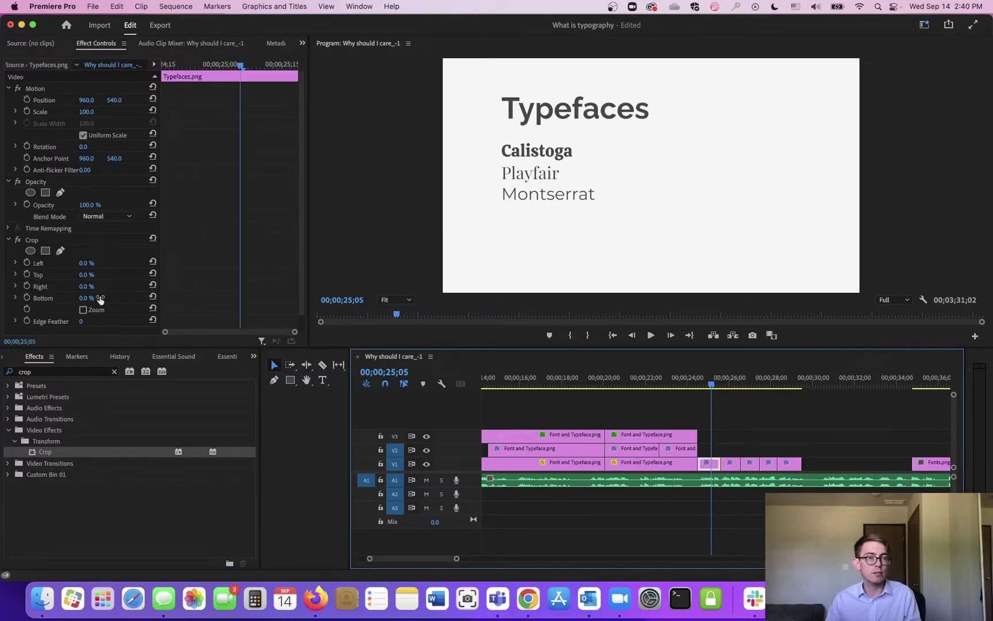
drag(90, 300, 127, 299)
Move the five Typefaces parts to V2, extend the Font and Typeface clip on V1 beneath them to about 29.5 seconds, and play the section.
drag(834, 439, 800, 465)
click(691, 379)
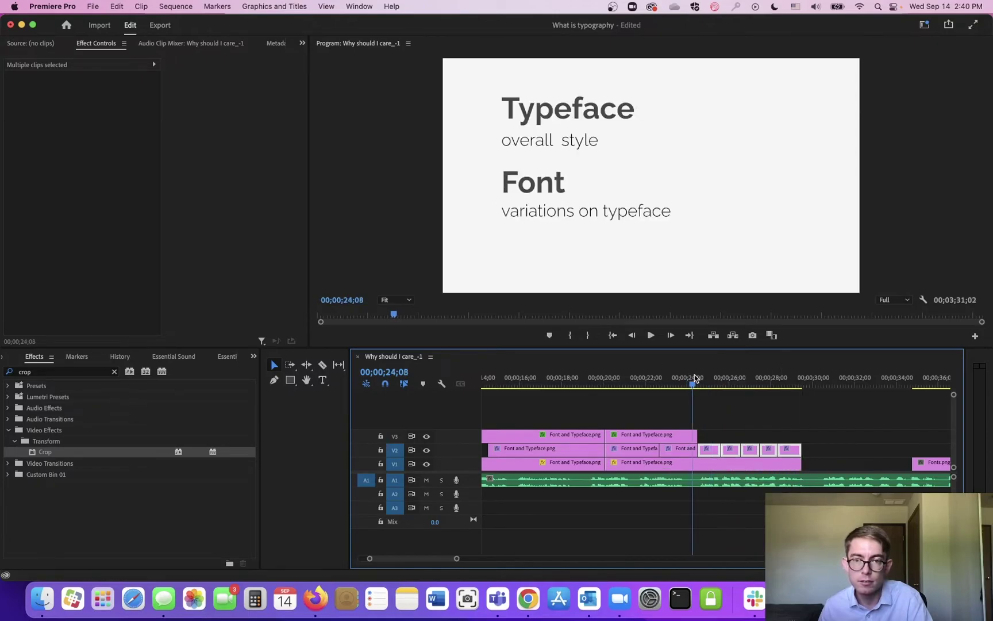
key(space)
click(693, 377)
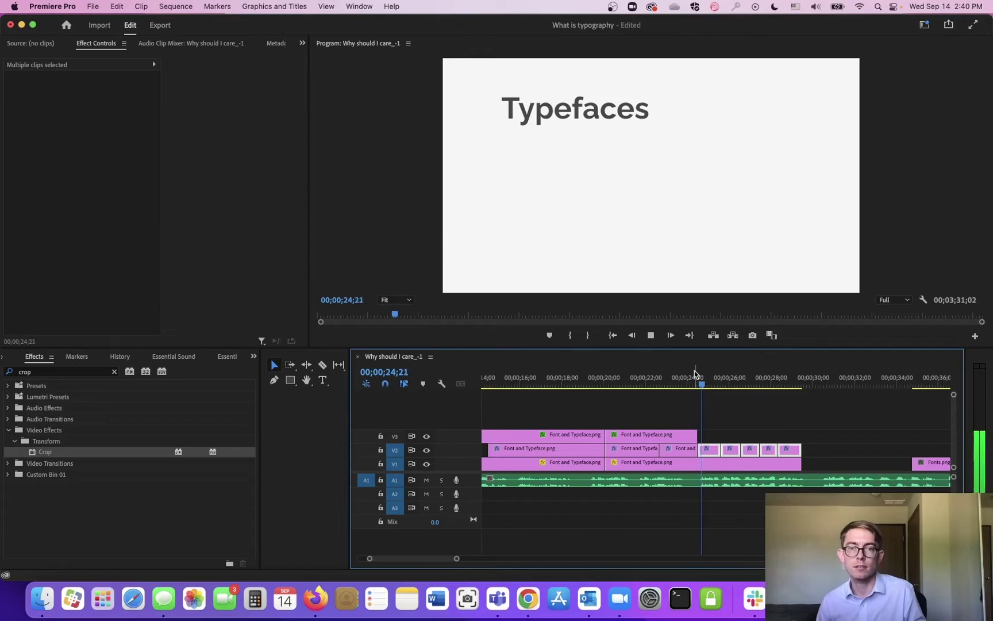
key(space)
Set the bottom crop of the second Typefaces part on V2 to 55% to reveal "Calistoga", and play it.
click(733, 453)
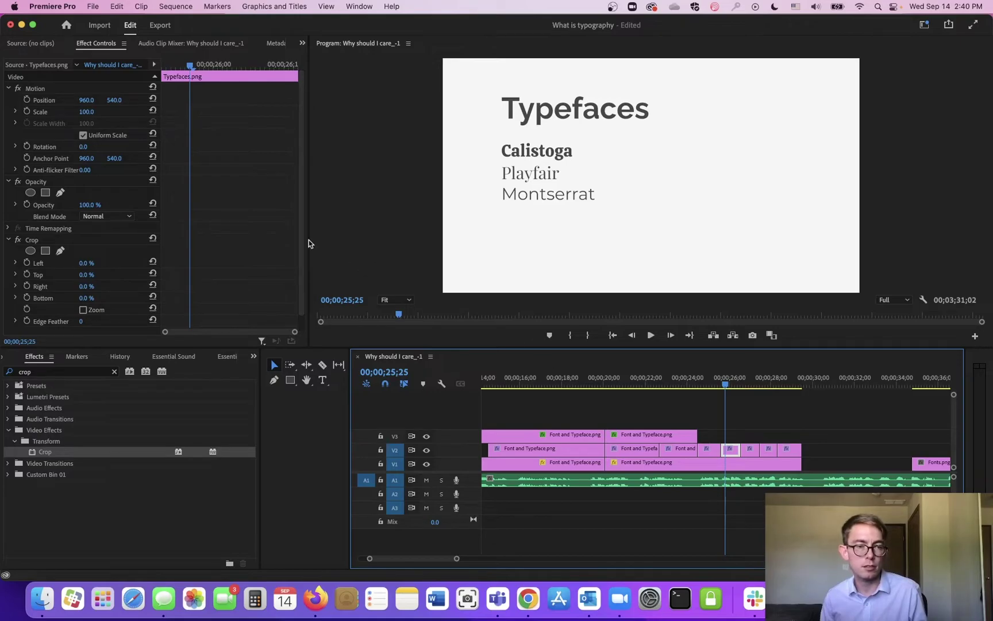
click(87, 298)
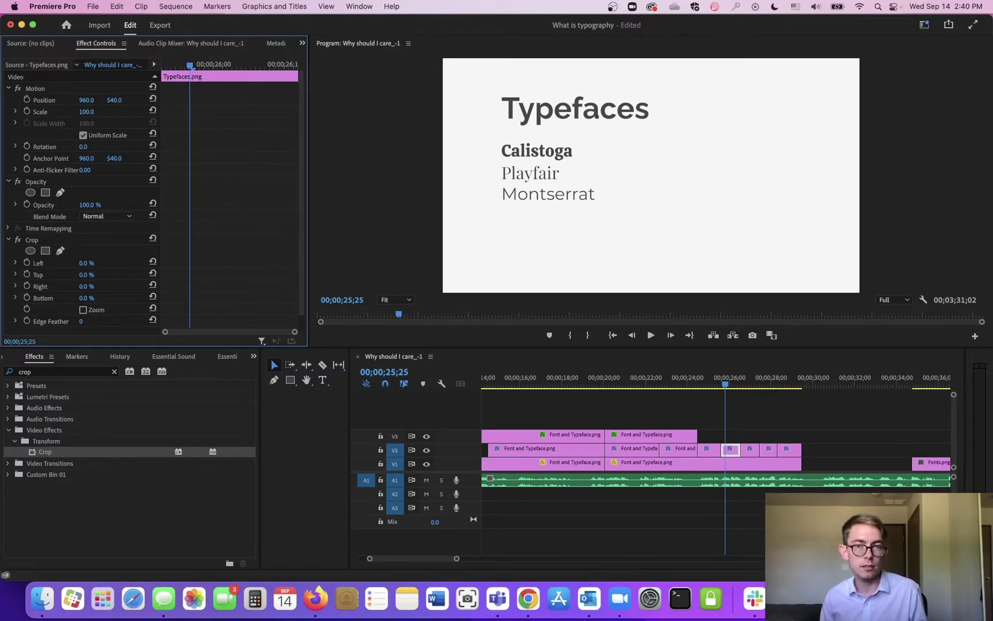
drag(87, 298, 96, 298)
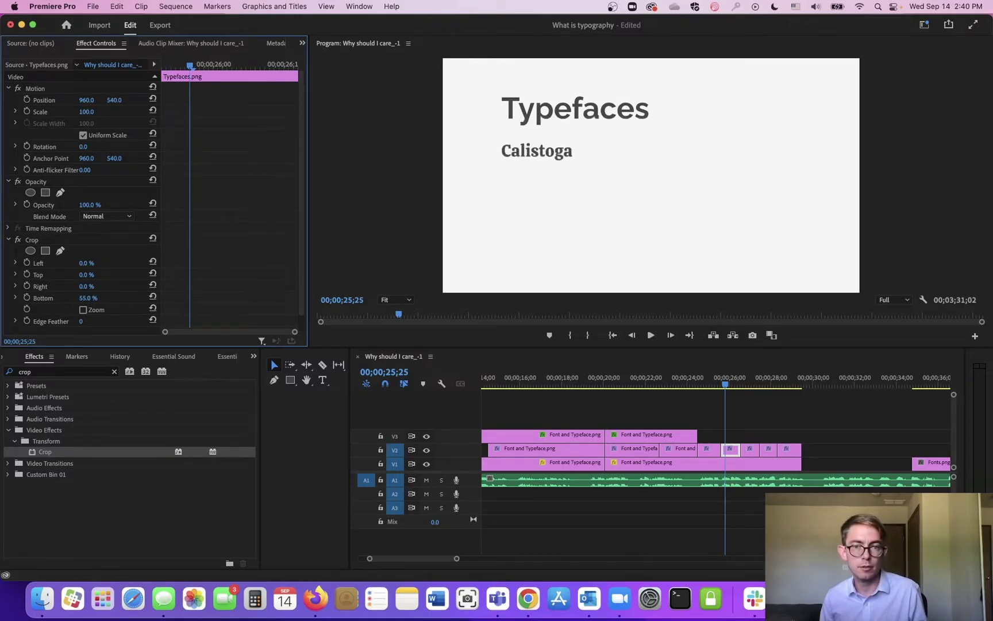
key(space)
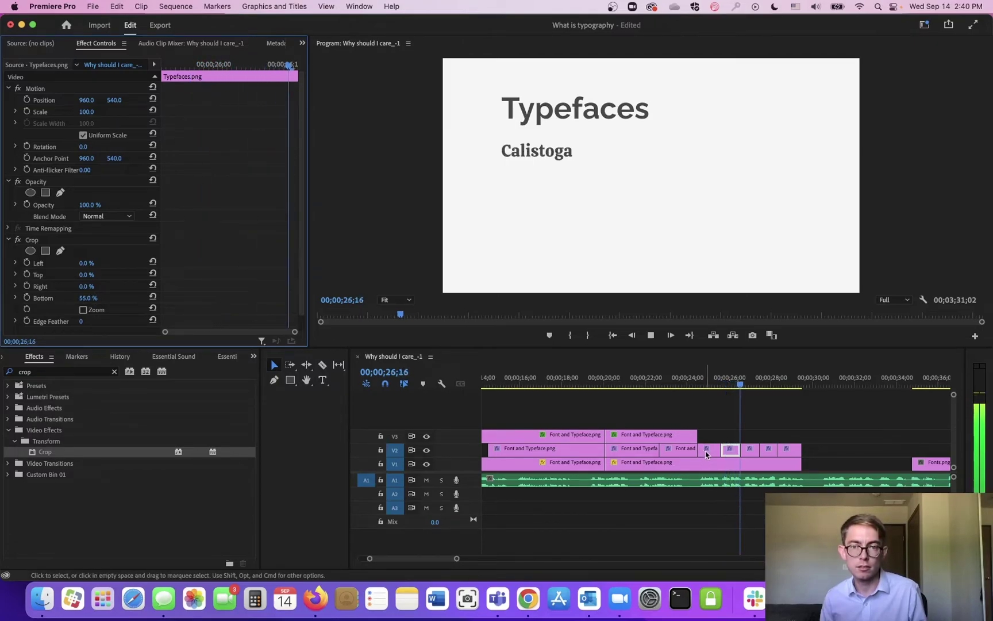
key(space)
Set the bottom crop of the third Typefaces part on V2 to 45% to reveal "Playfair", and play to the end of the clips.
click(751, 449)
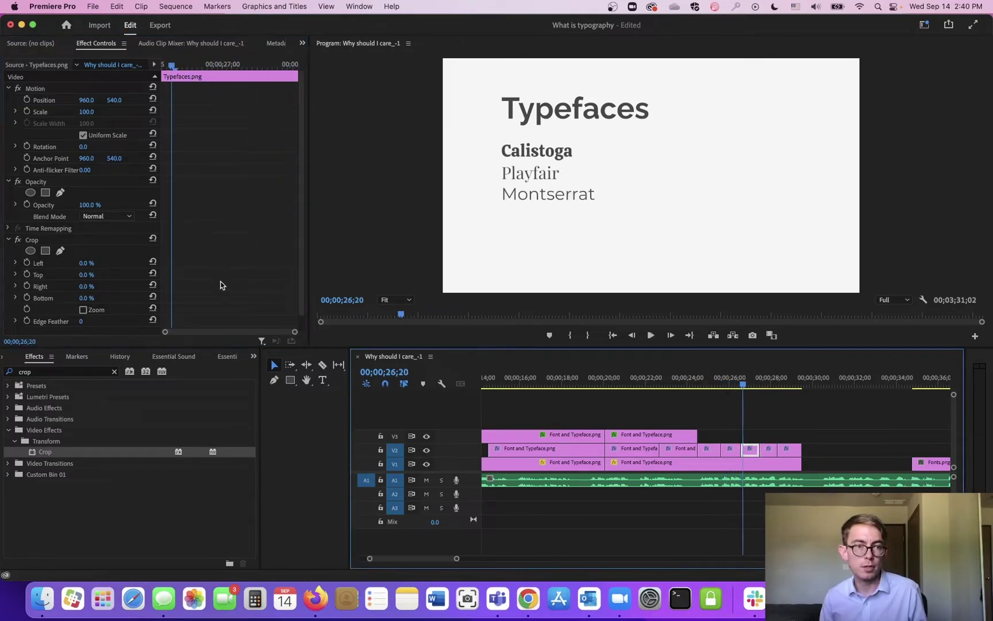
drag(91, 299, 121, 300)
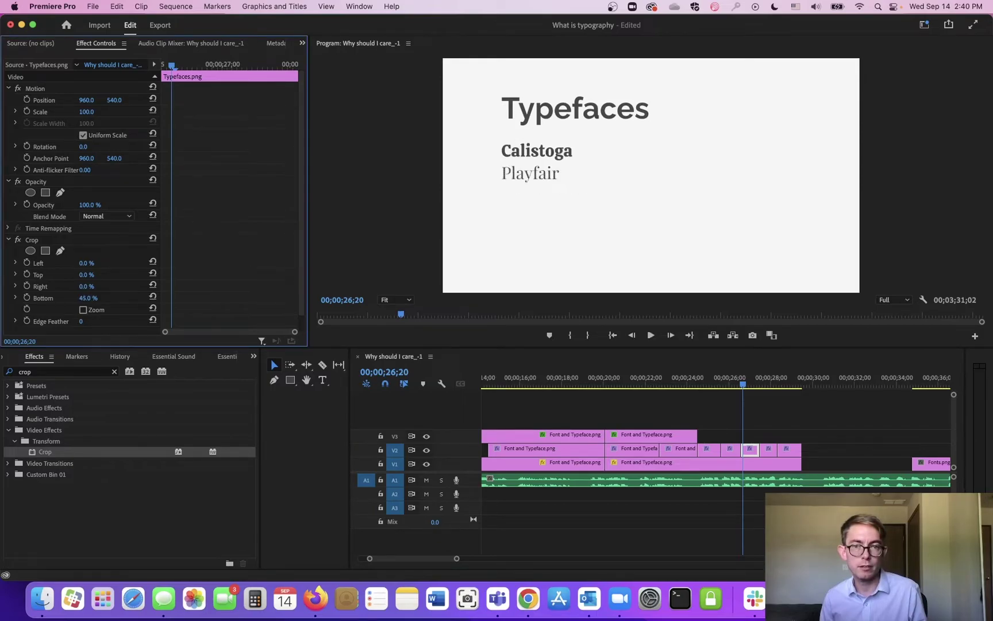
key(space)
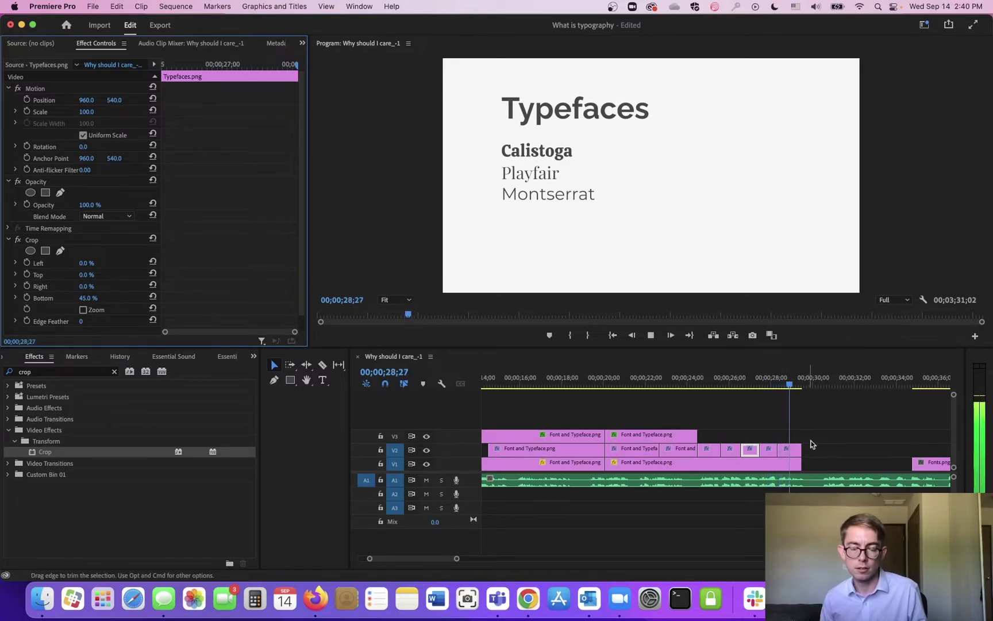
key(space)
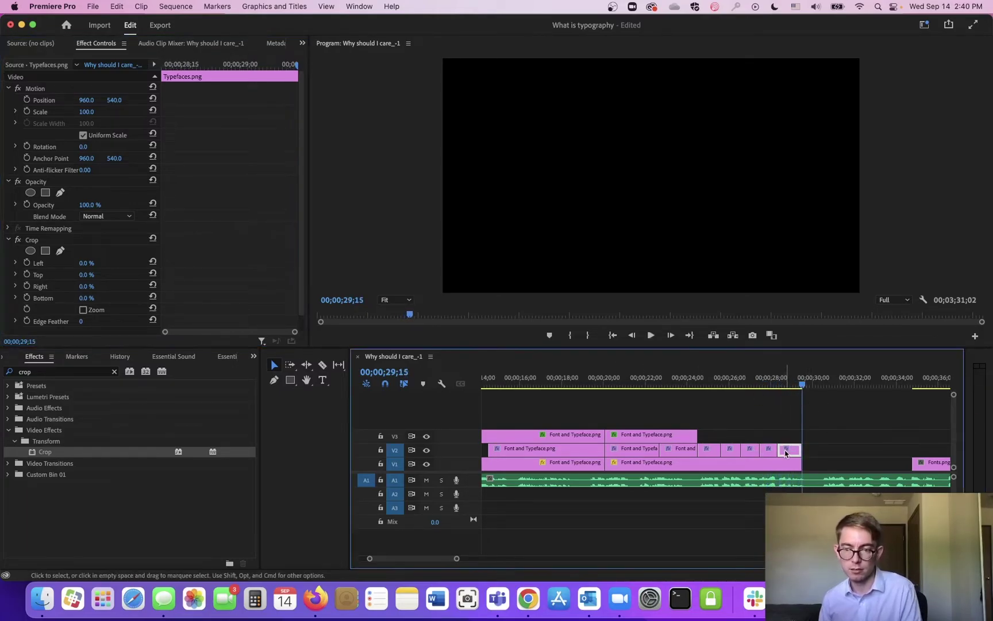
Remove the cut between the last two Typefaces parts on V2, extend the final V2 and V1 clips to about 30.3 seconds, and play them.
drag(779, 448, 795, 465)
key(space)
key(e)
click(764, 384)
key(space)
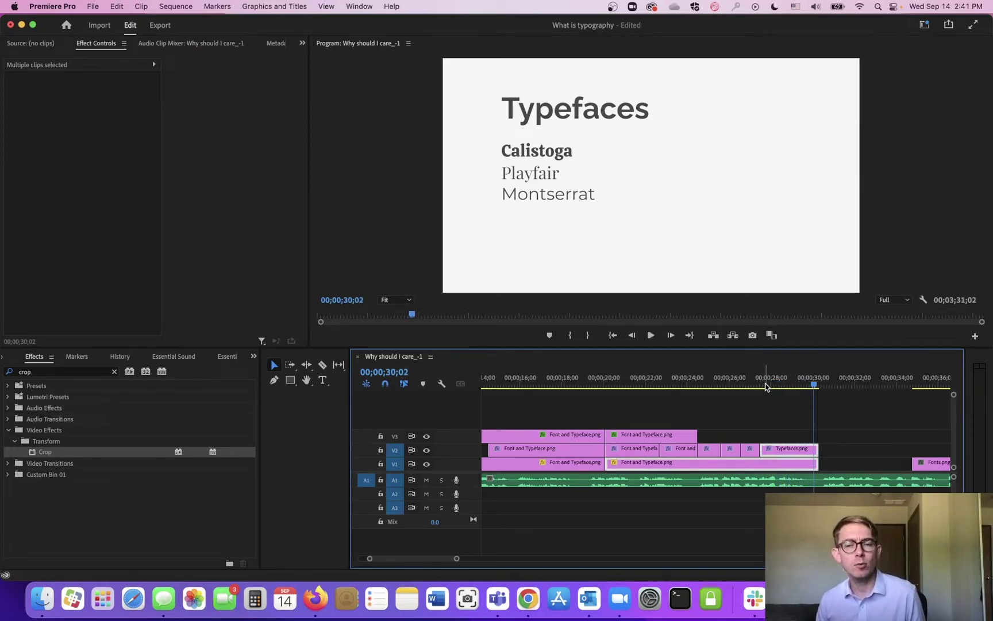
Play the start of the Typefaces section and set the first part's top crop to 33% to hide the title.
click(695, 385)
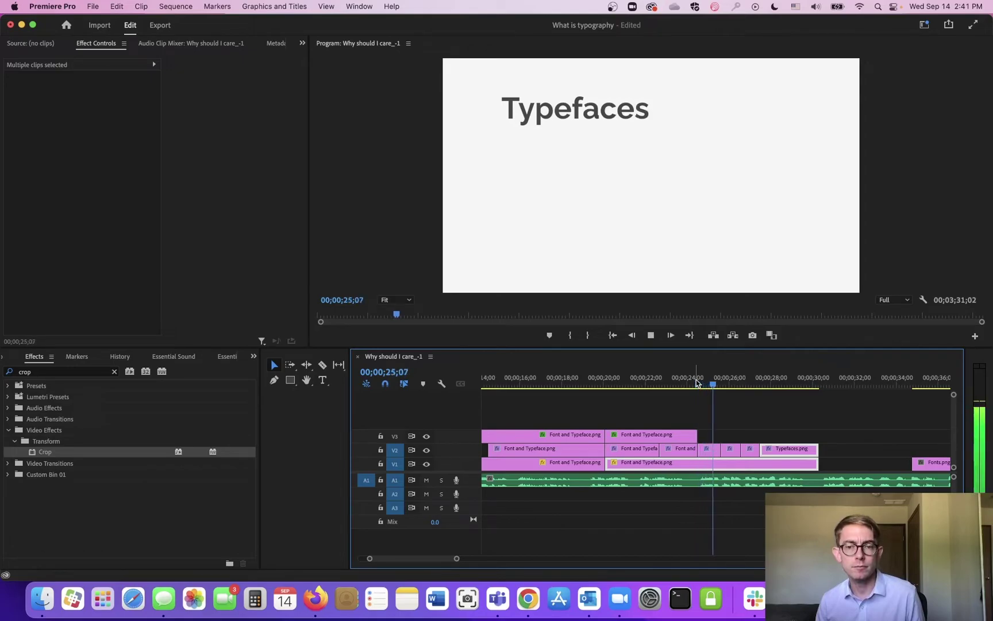
drag(725, 389, 714, 385)
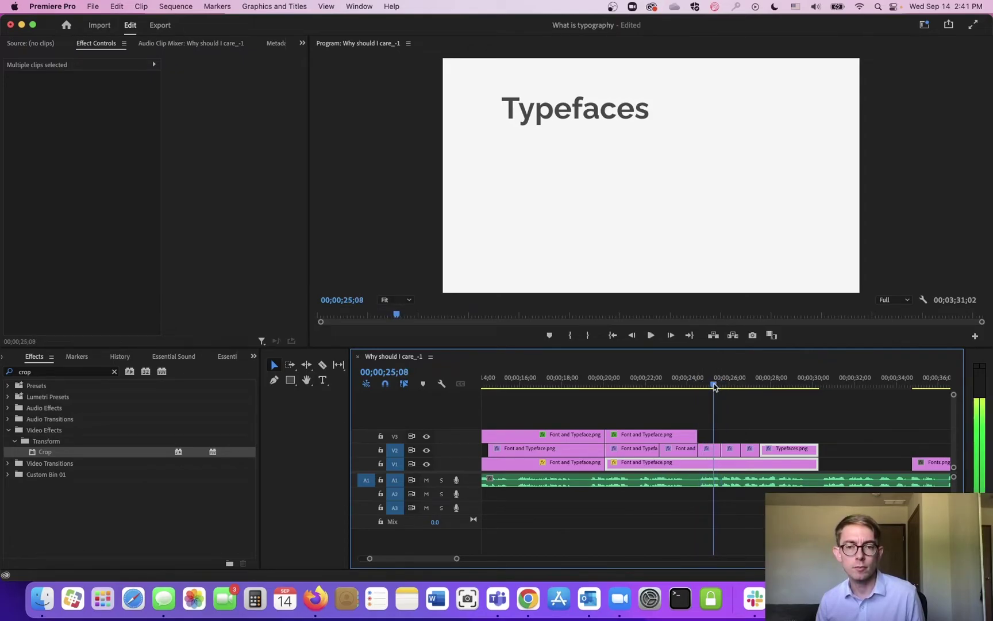
click(711, 449)
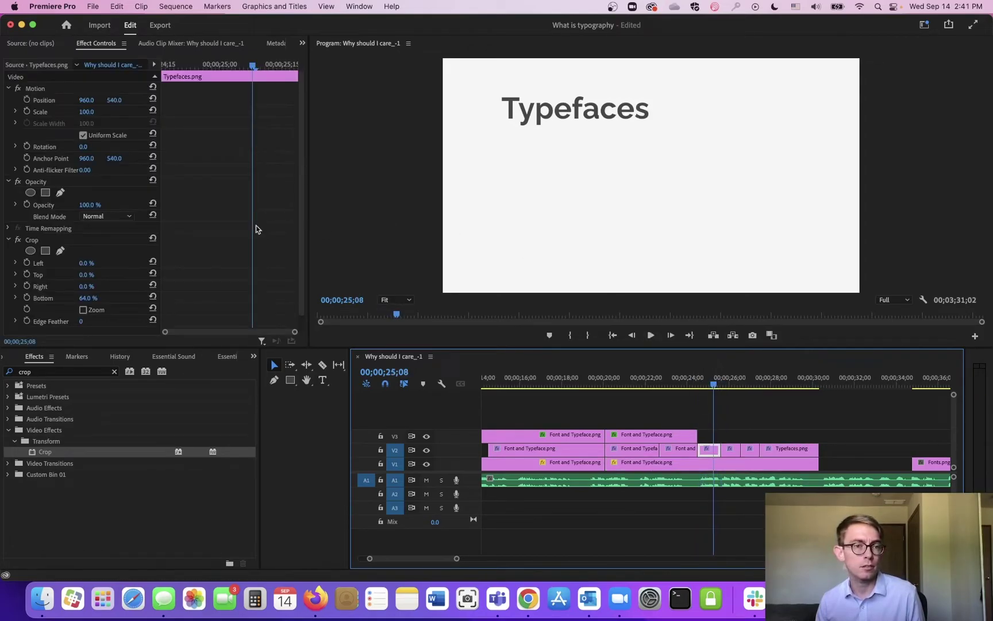
drag(87, 277, 102, 277)
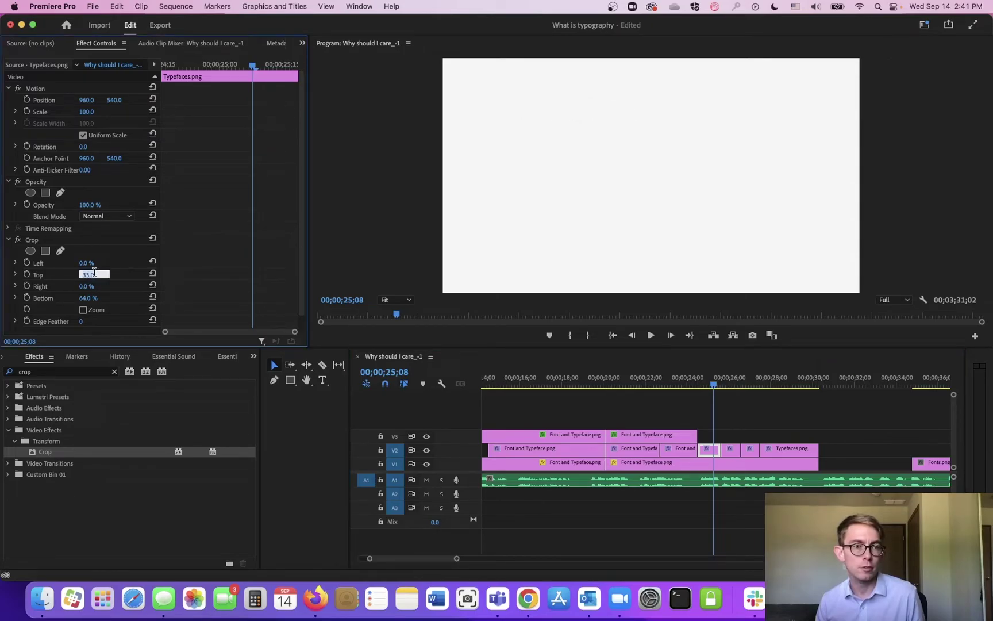
Set the top crop of the second and third Typefaces parts on V2 to 33%, and play the section.
click(730, 449)
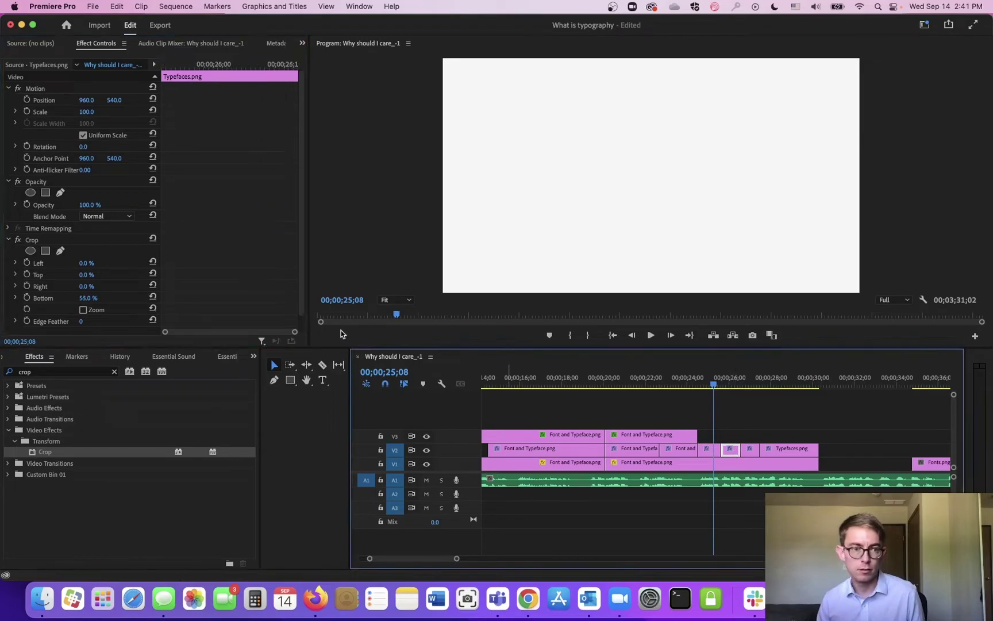
click(748, 450)
click(86, 275)
text(33.0)
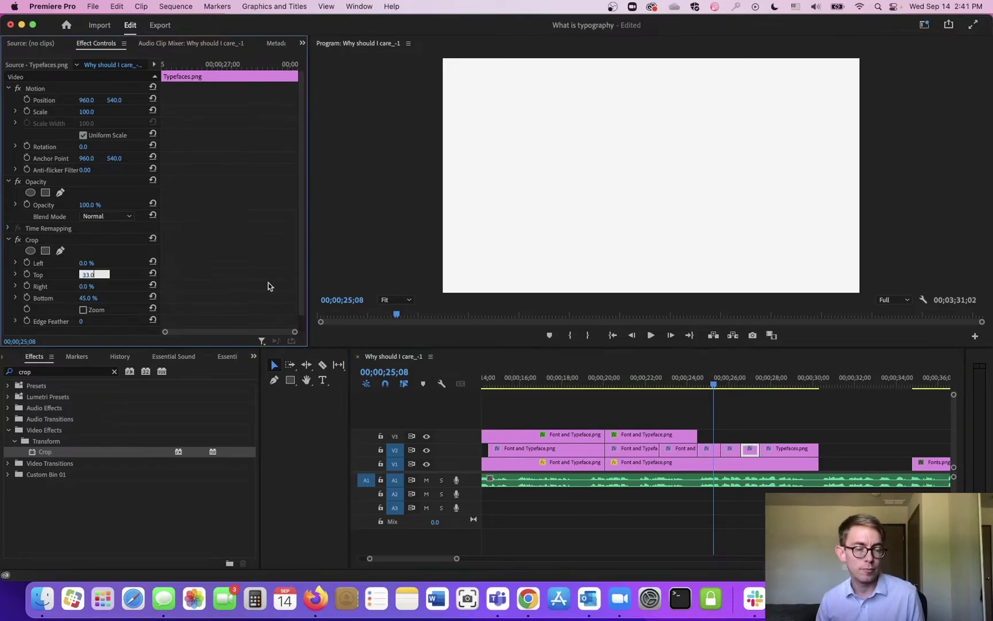
click(694, 380)
key(space)
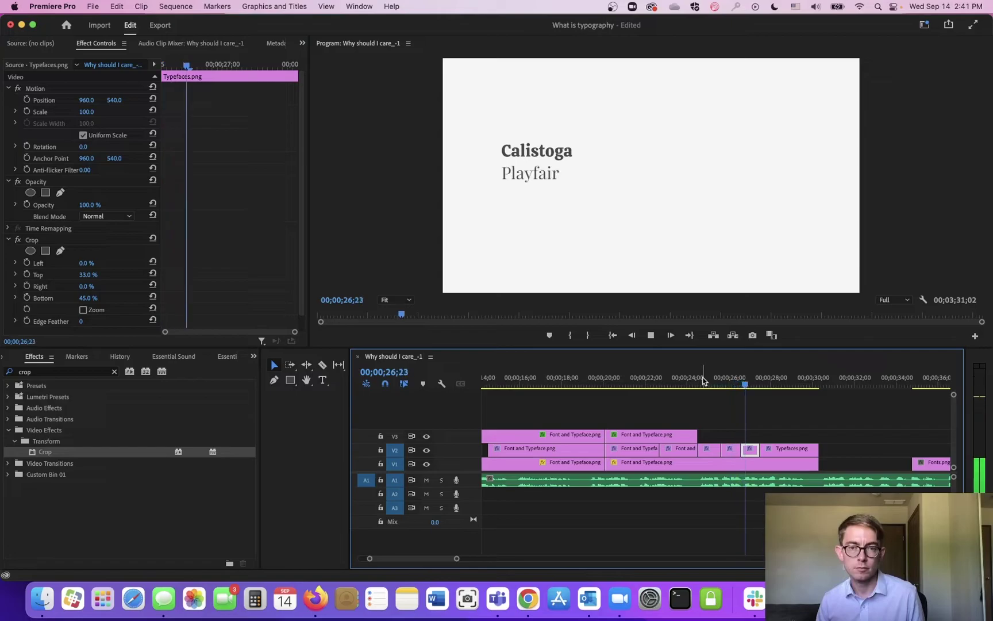
key(space)
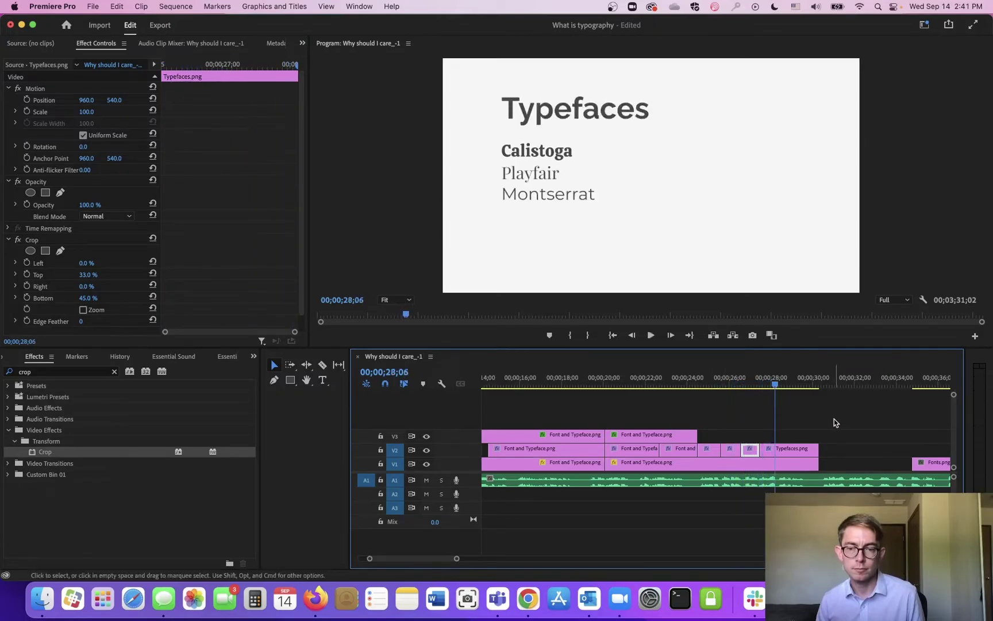
Split the last Typefaces part on V2 at 00;00;28;21, where the narration calls for the title.
key(Right)
key(Right)
key(Right)
key(Right)
key(Right)
key(Right)
key(Right)
key(Right)
key(Right)
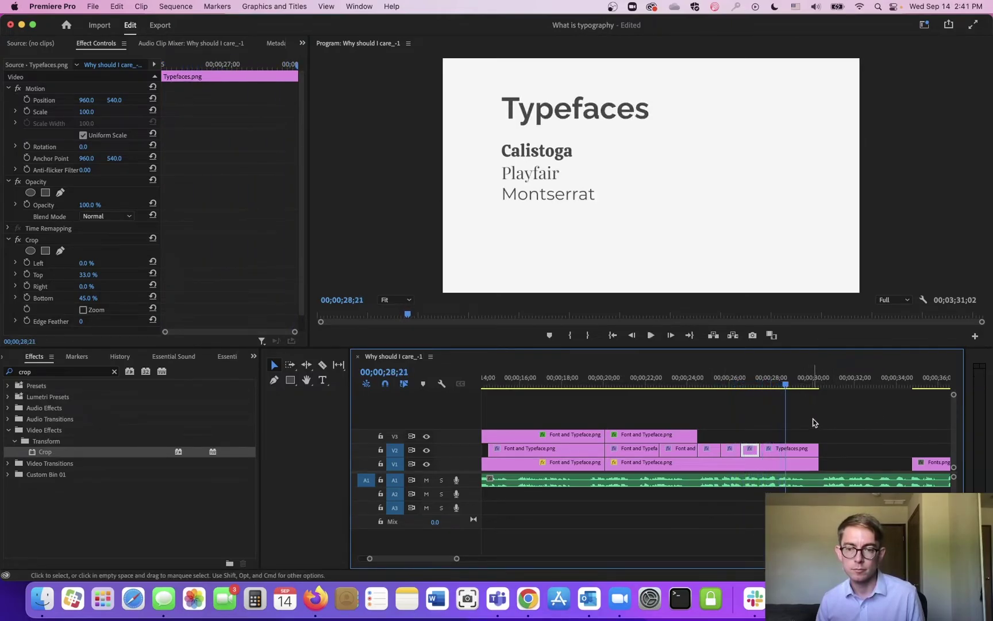
click(796, 451)
key(super+k)
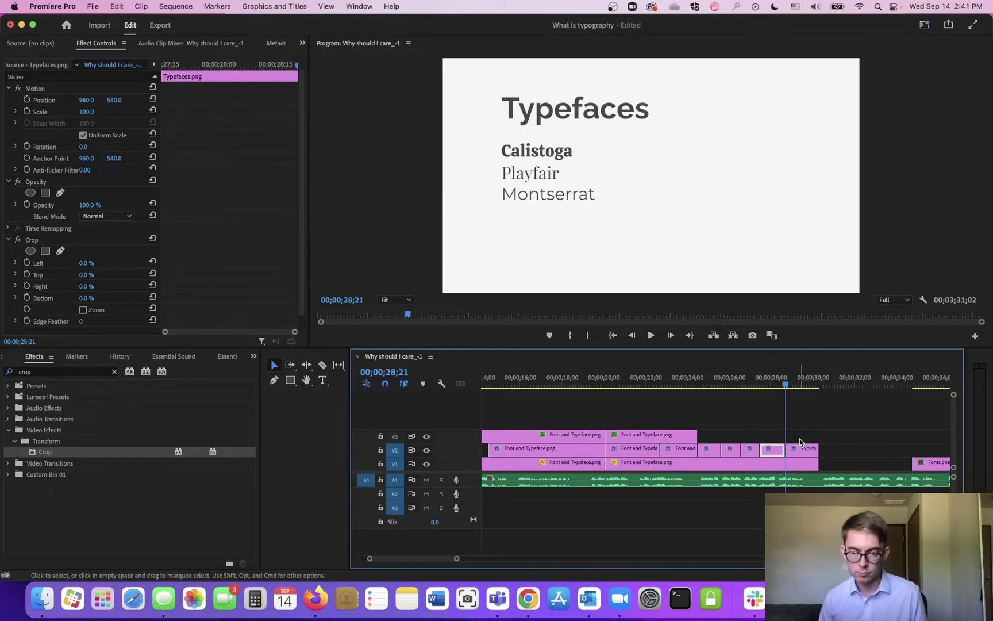
Set the top crop of the Typefaces part before the 00;00;28;21 cut to 33%, and play the whole Typefaces section.
click(767, 386)
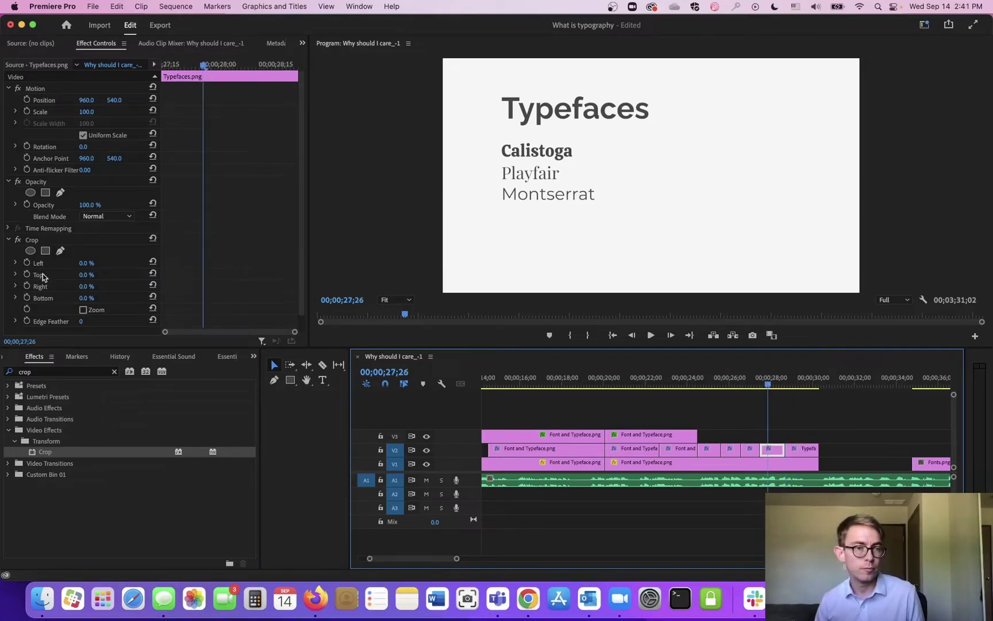
click(95, 274)
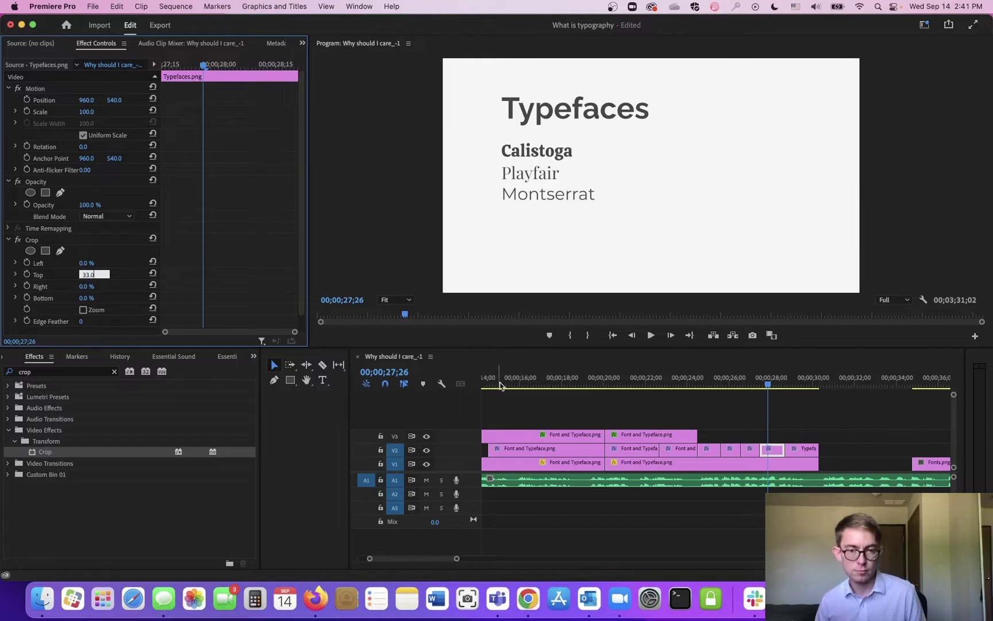
key(Return)
click(717, 379)
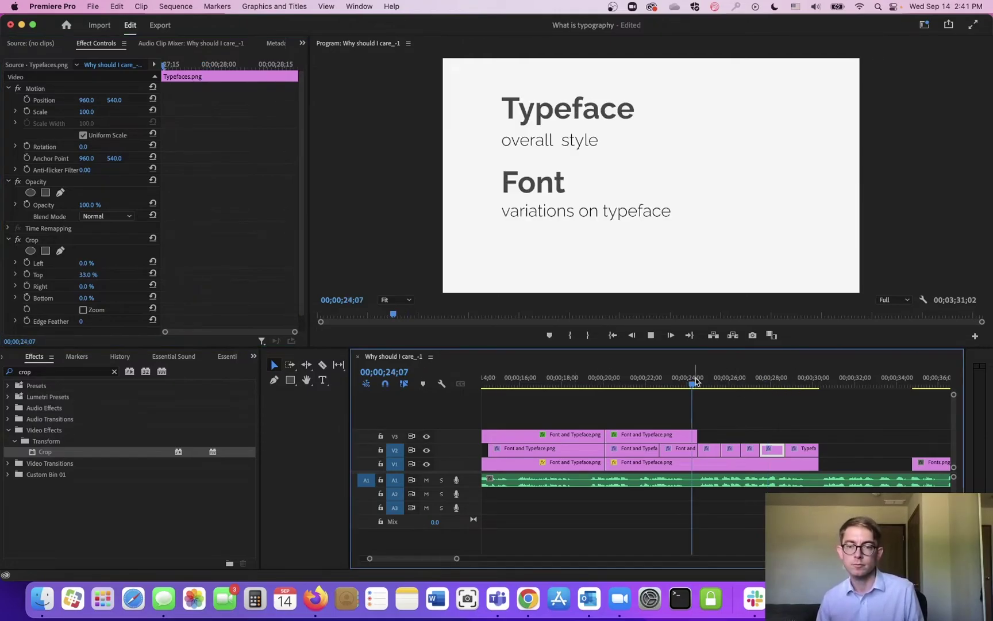
key(space)
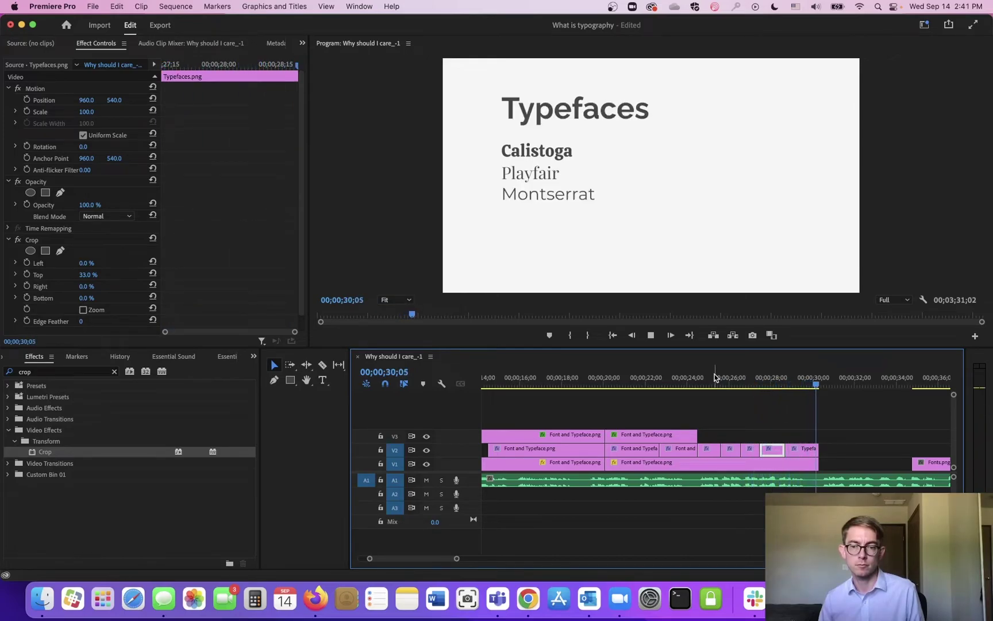
key(space)
drag(774, 383, 808, 388)
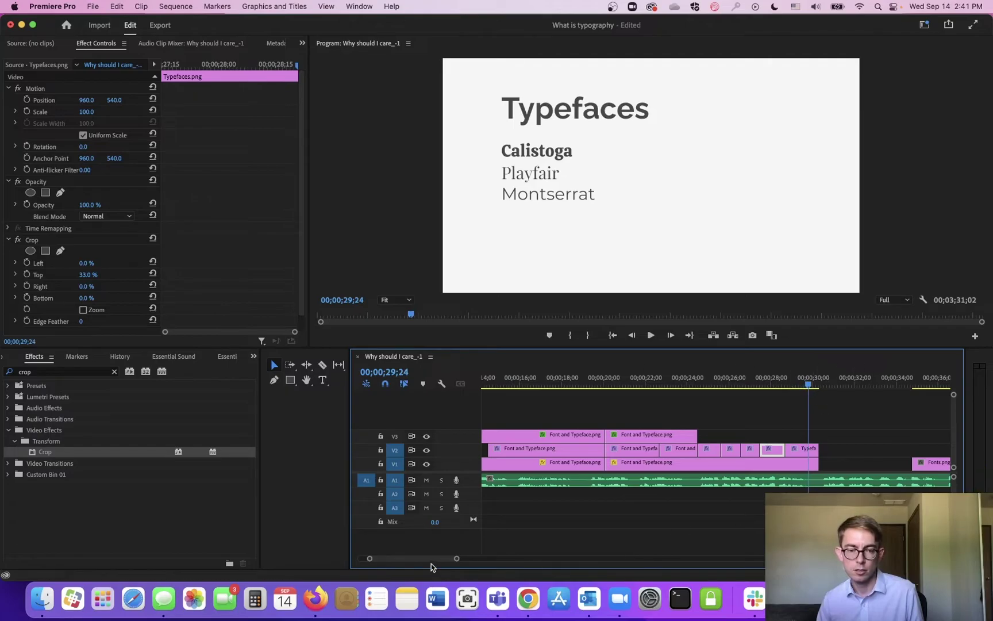
scroll(432, 563, right, 10)
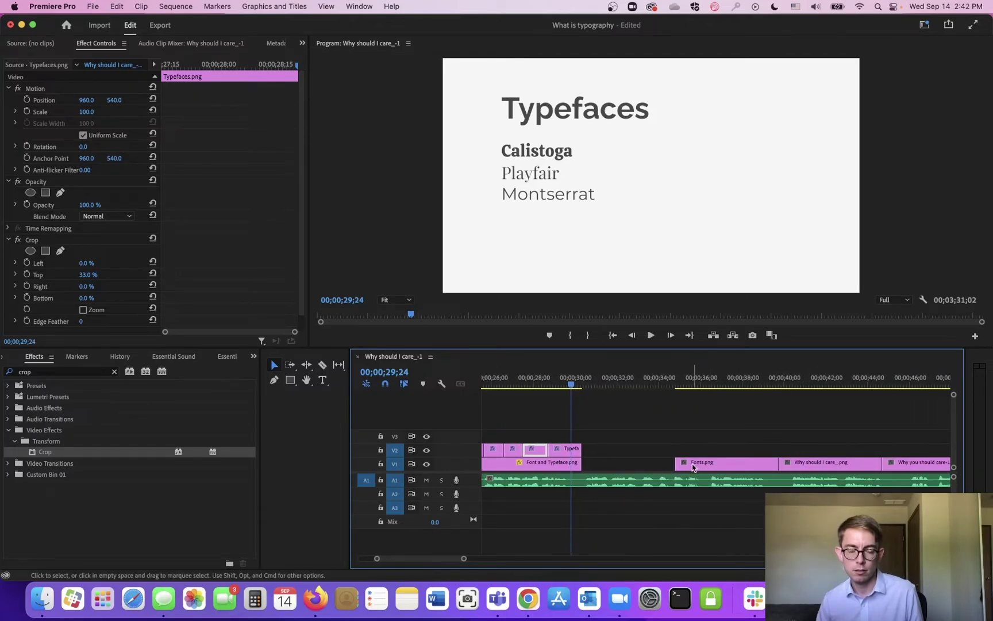
Extend the Font and Typeface clip on V1 to the start of the Fonts clip, and scrub through the end of the Typefaces section.
drag(586, 462, 675, 463)
click(580, 384)
drag(581, 385, 602, 384)
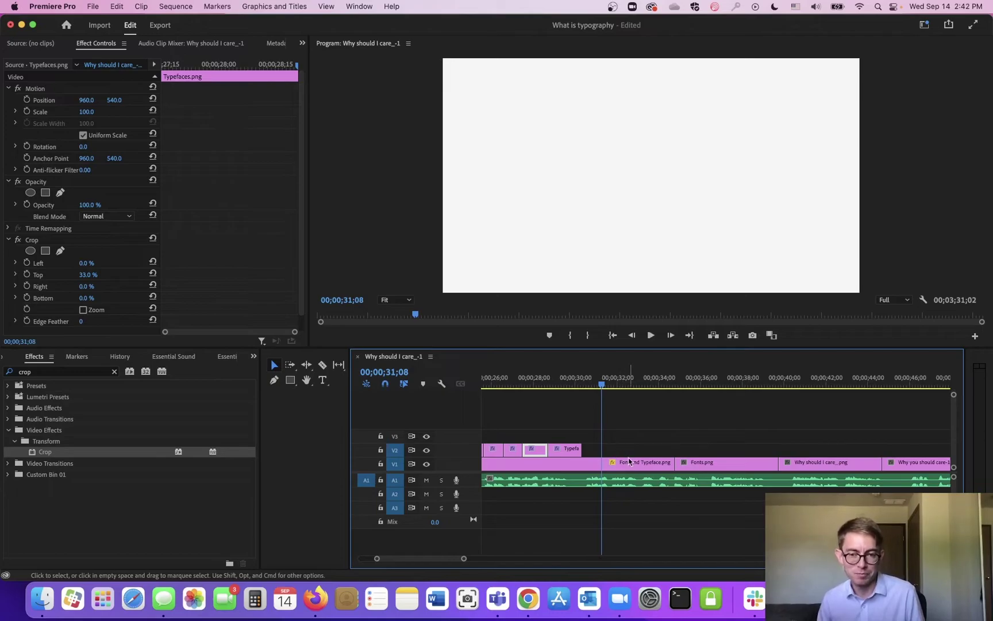
mouse_move(601, 396)
mouse_down()
mouse_move(572, 386)
mouse_move(593, 388)
mouse_up()
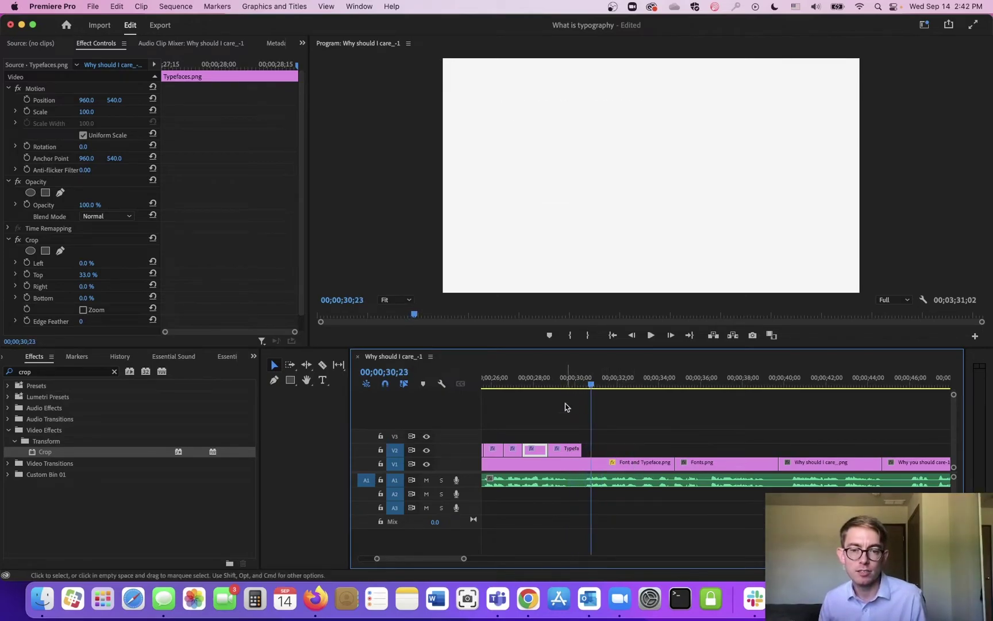
click(564, 385)
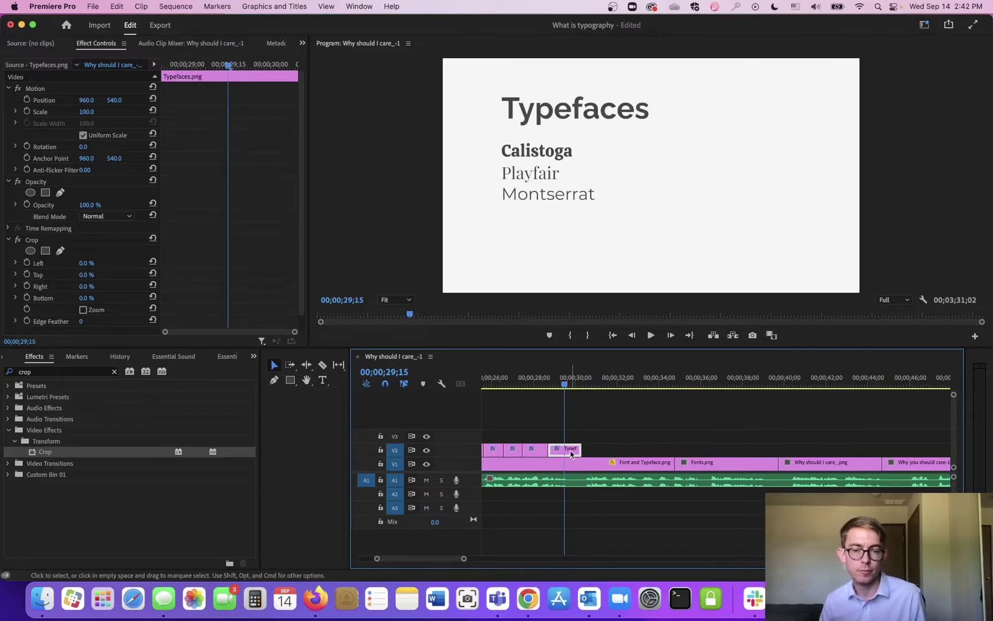
Duplicate the last Typefaces part, place the original on V3 and start the copy beneath it on V2 at 00;00;29;15.
drag(571, 449, 605, 450)
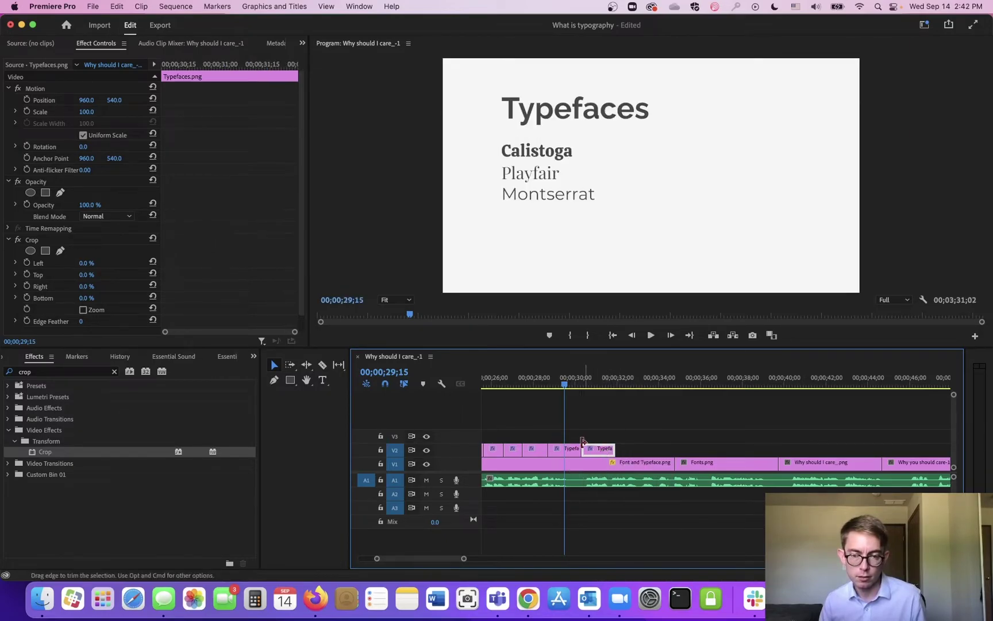
mouse_move(563, 450)
mouse_down()
mouse_move(568, 438)
mouse_move(590, 454)
mouse_move(582, 450)
mouse_up()
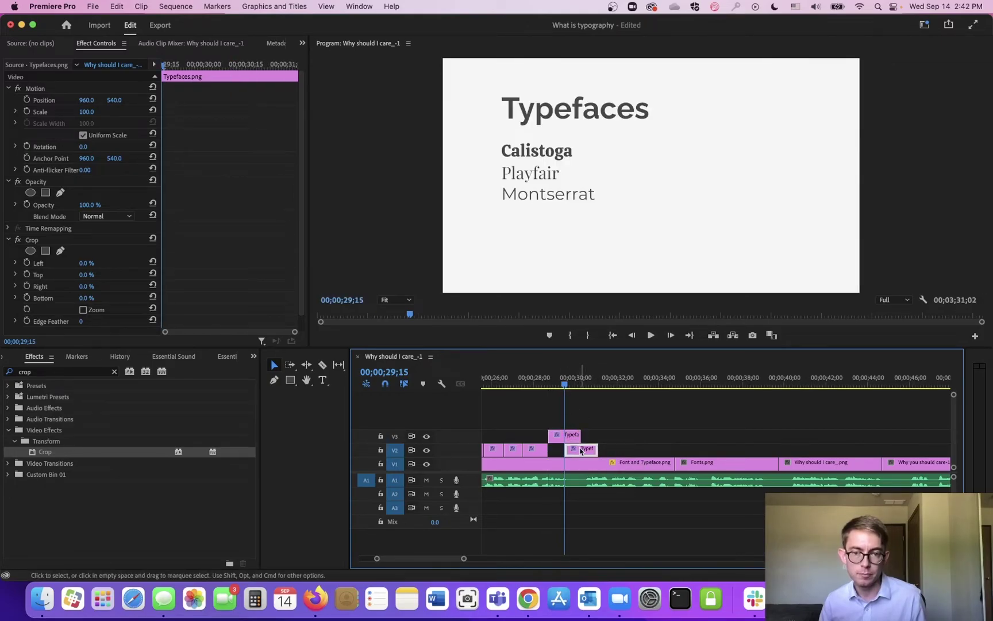
Fade out the V3 Typefaces clip with opacity keyframes of 100% at 00;00;29;15 and 0% at 00;00;29;22.
click(575, 436)
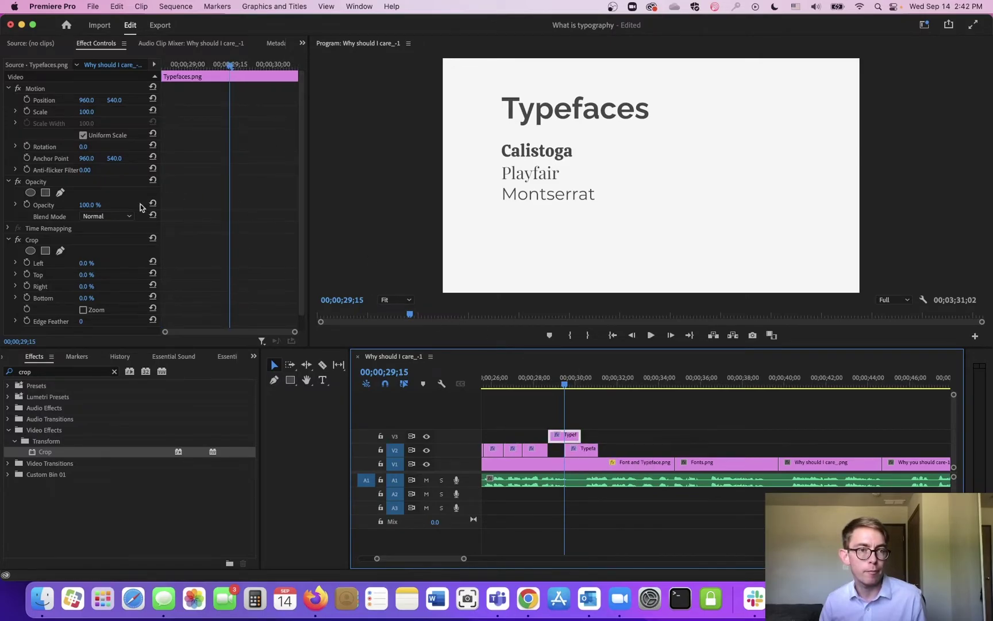
click(27, 205)
drag(242, 66, 251, 67)
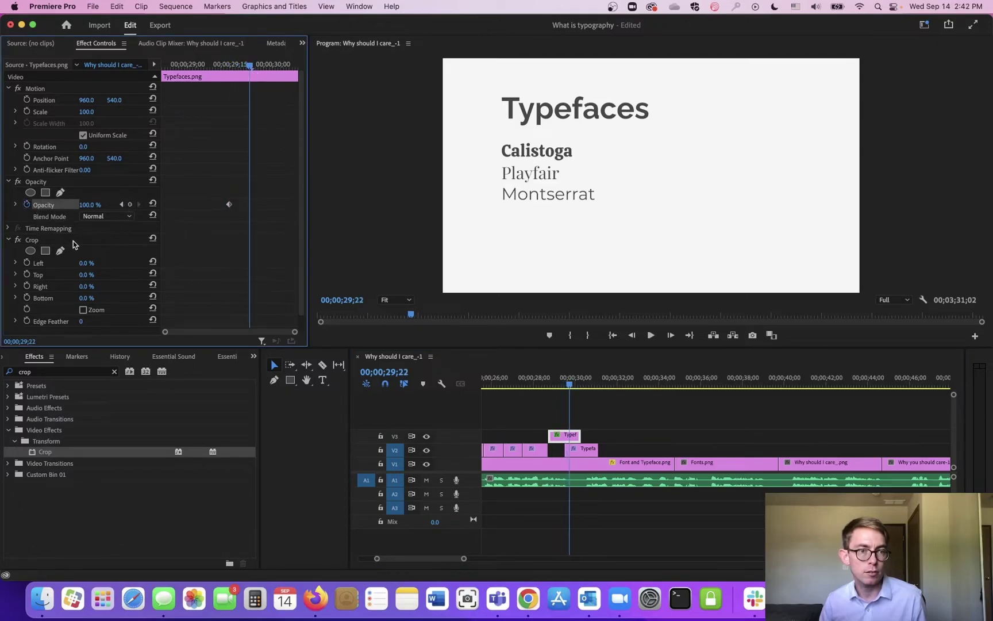
click(87, 205)
text(0)
key(Return)
Crop the V2 Typefaces copy to isolate the Montserrat line, with top at 54% and bottom at 30%.
click(586, 454)
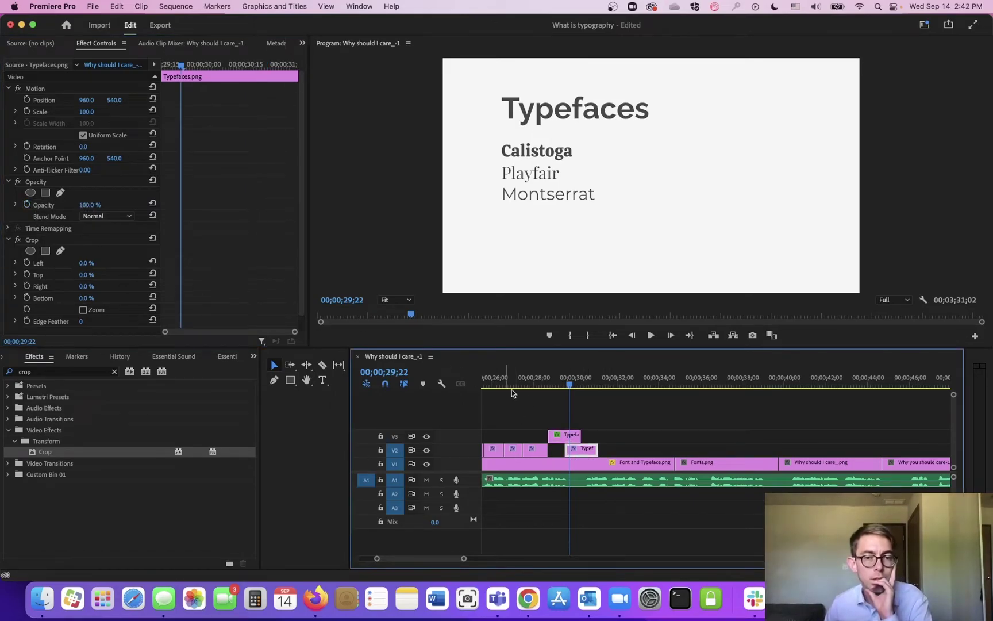
click(577, 385)
drag(578, 389, 583, 391)
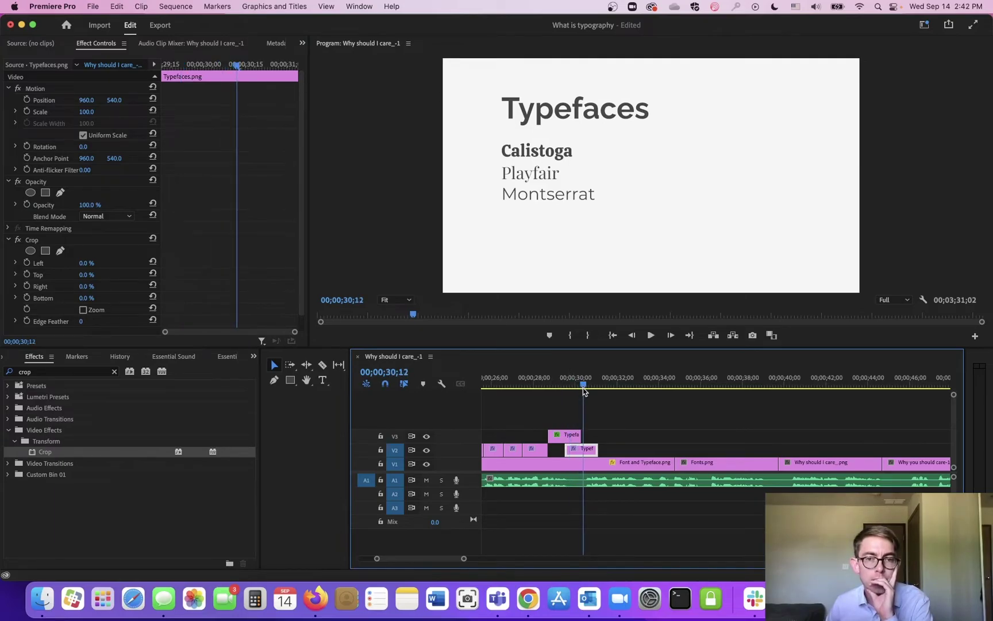
drag(86, 298, 108, 297)
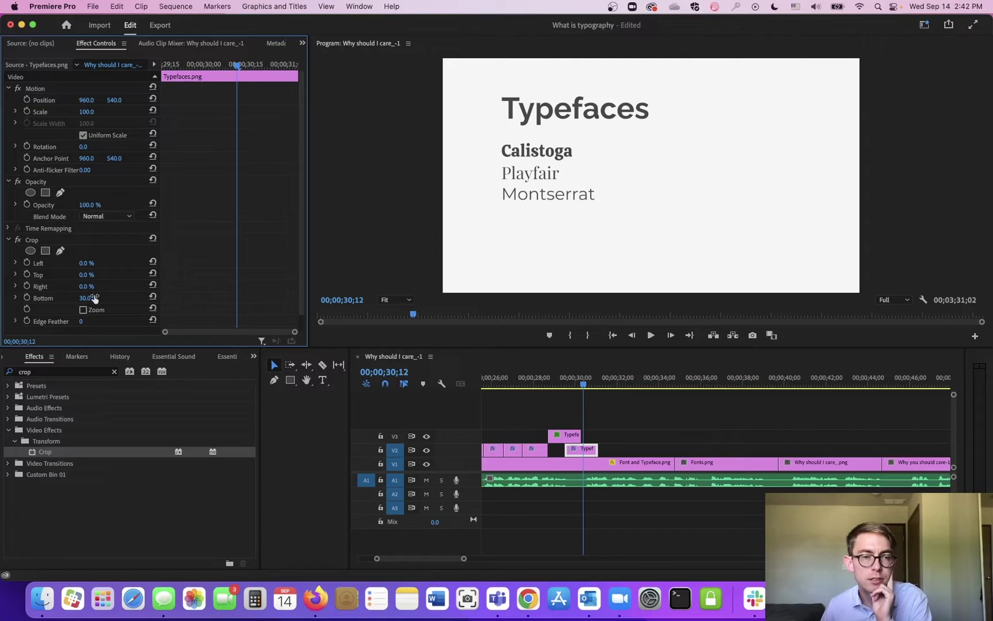
drag(87, 277, 118, 277)
Play the fade to the Montserrat line and extend the cropped V2 copy to the start of the Fonts clip.
click(567, 382)
key(space)
click(558, 382)
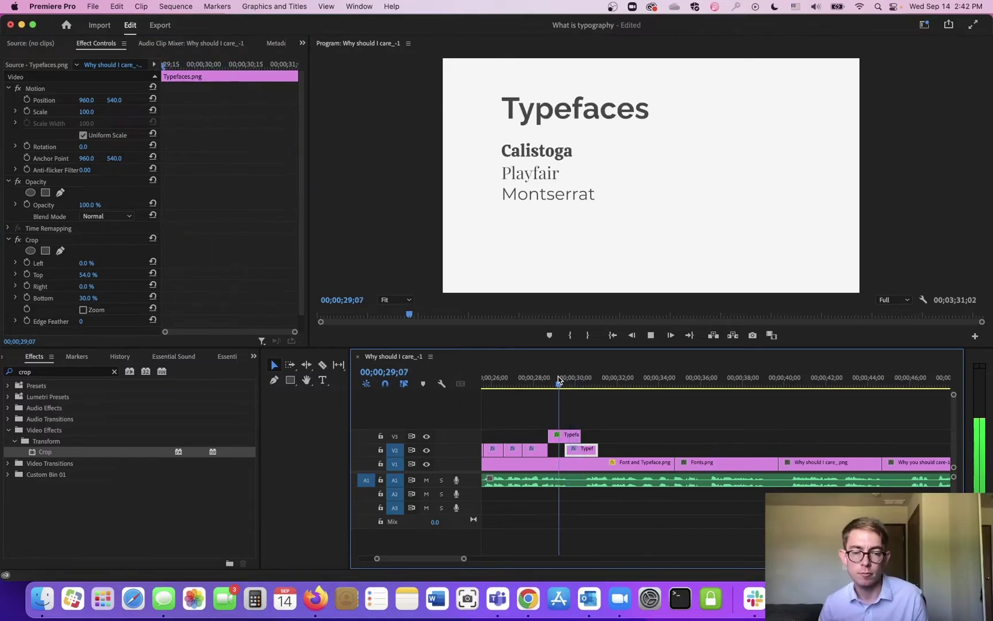
key(space)
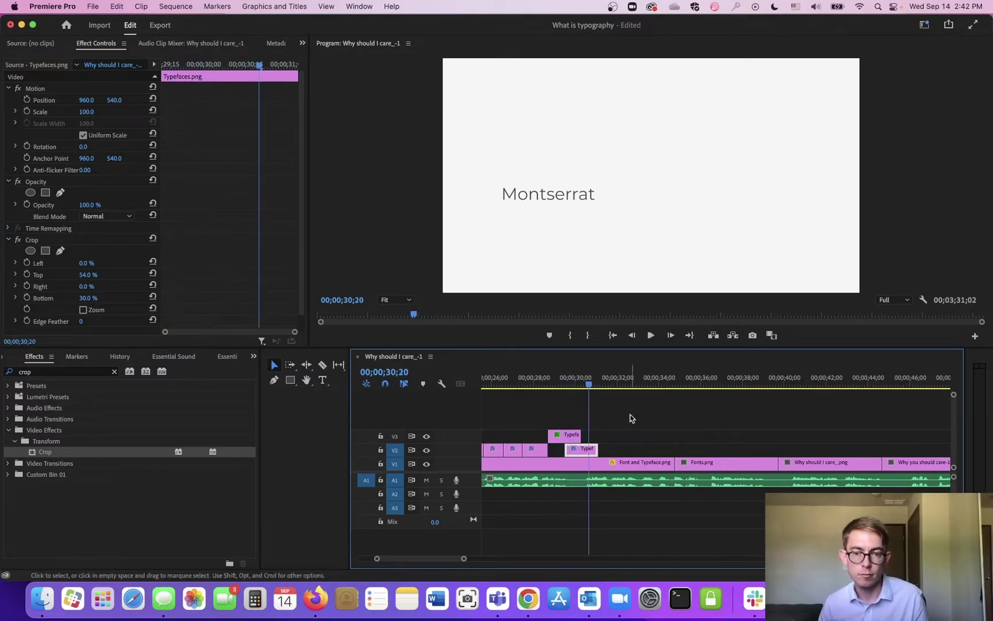
key(space)
drag(597, 449, 671, 445)
key(space)
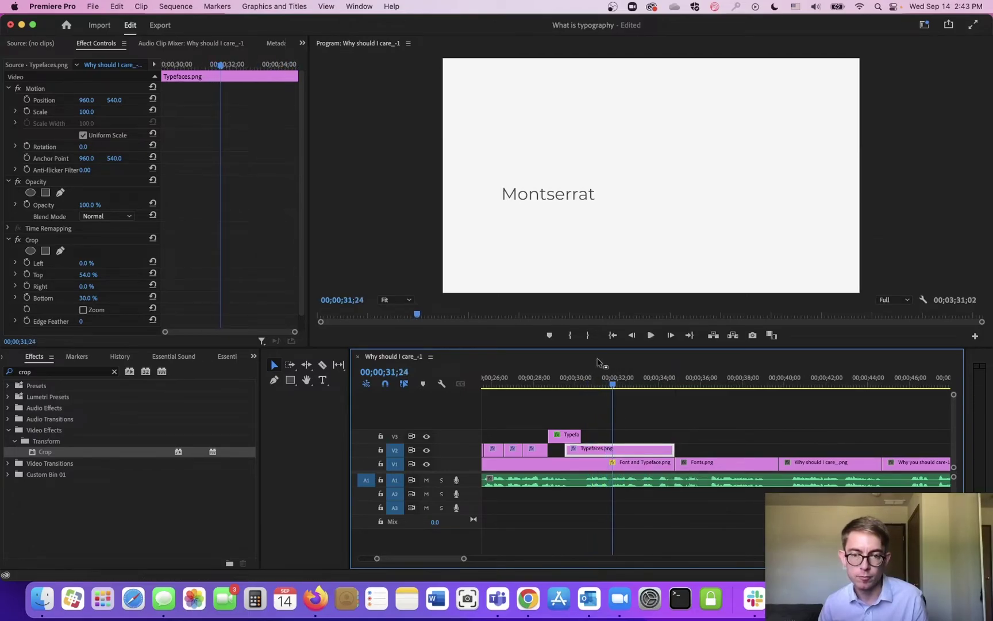
key(space)
Extend the V3 Typefaces clip to 00;00;31;20 and move its opacity keyframes to 00;00;31;00 and 00;00;31;07.
drag(580, 434, 609, 434)
drag(581, 386, 597, 388)
click(597, 439)
drag(178, 195, 277, 209)
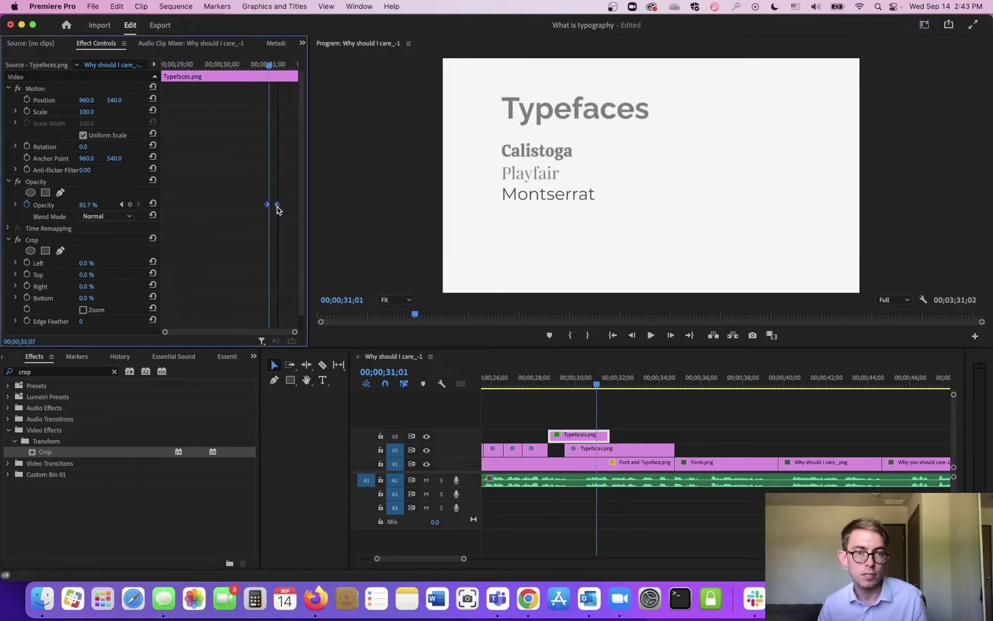
Play the fade against the narration and shift both V3 opacity keyframes earlier, to about 00;00;30;22 and 00;00;30;29.
click(584, 384)
key(space)
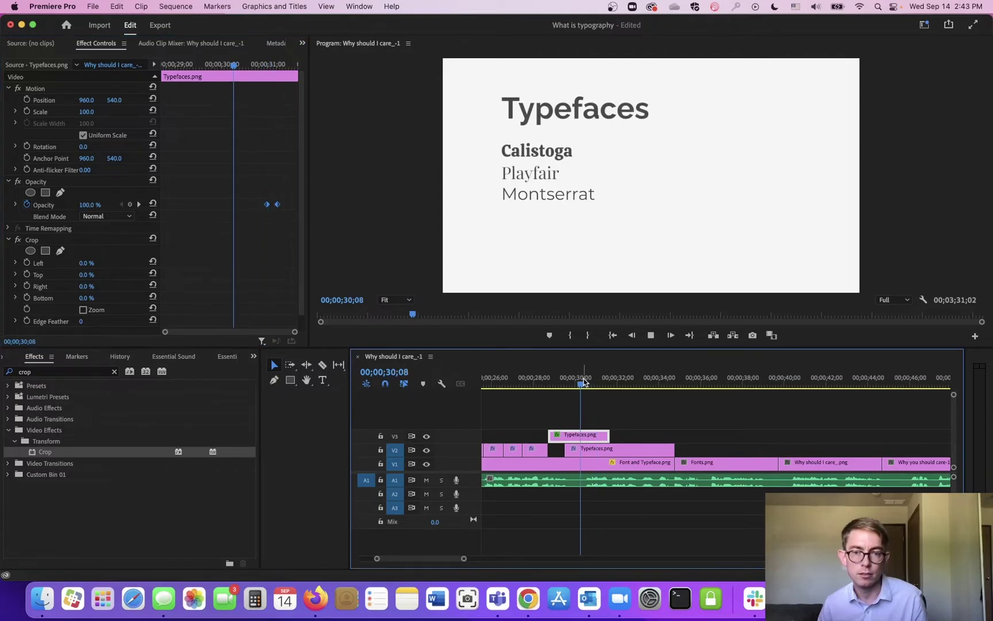
drag(585, 384, 594, 389)
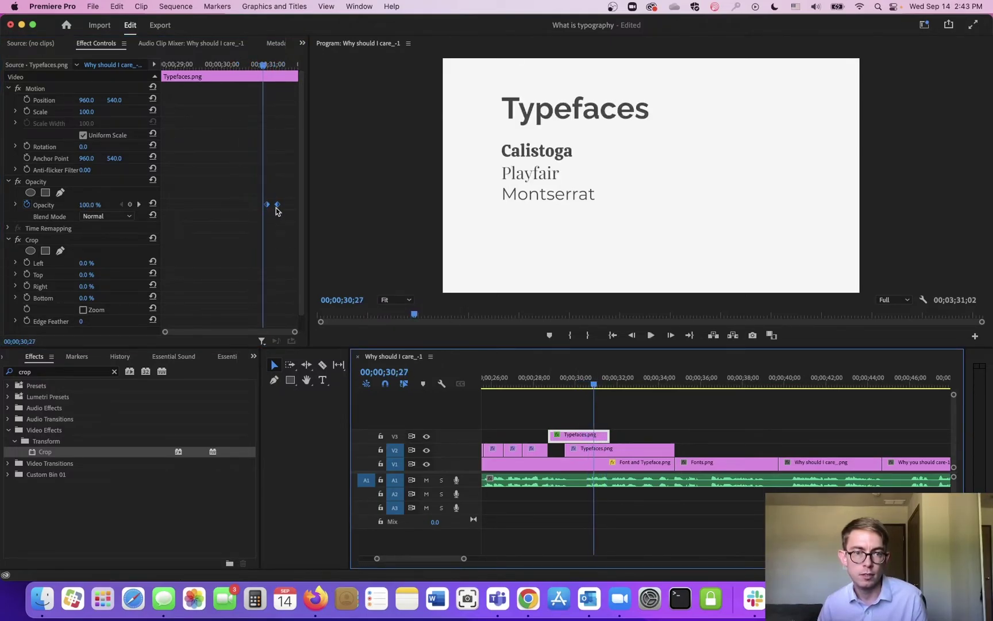
drag(267, 206, 255, 206)
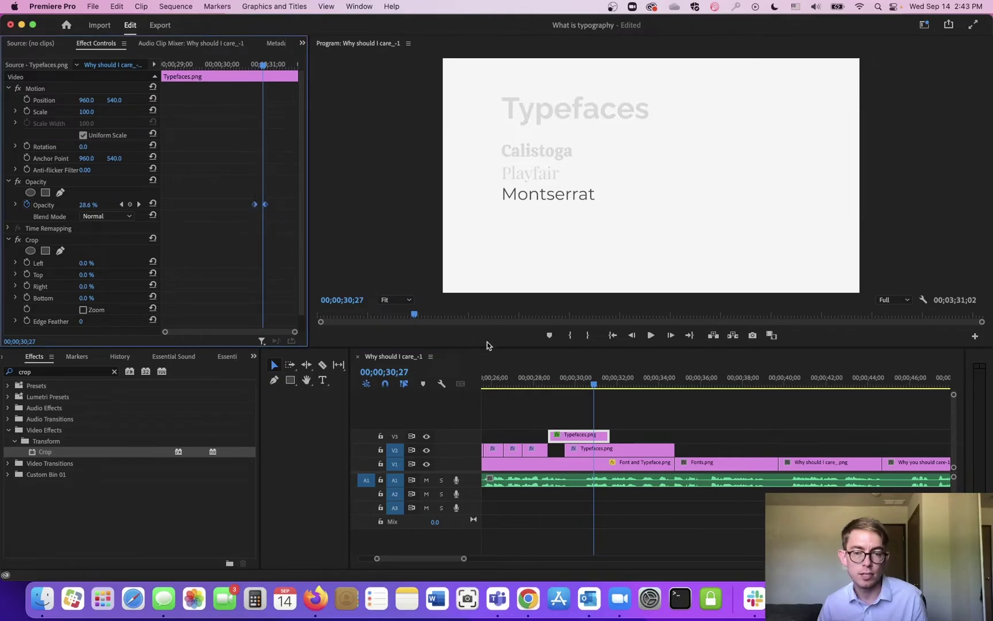
click(578, 388)
key(space)
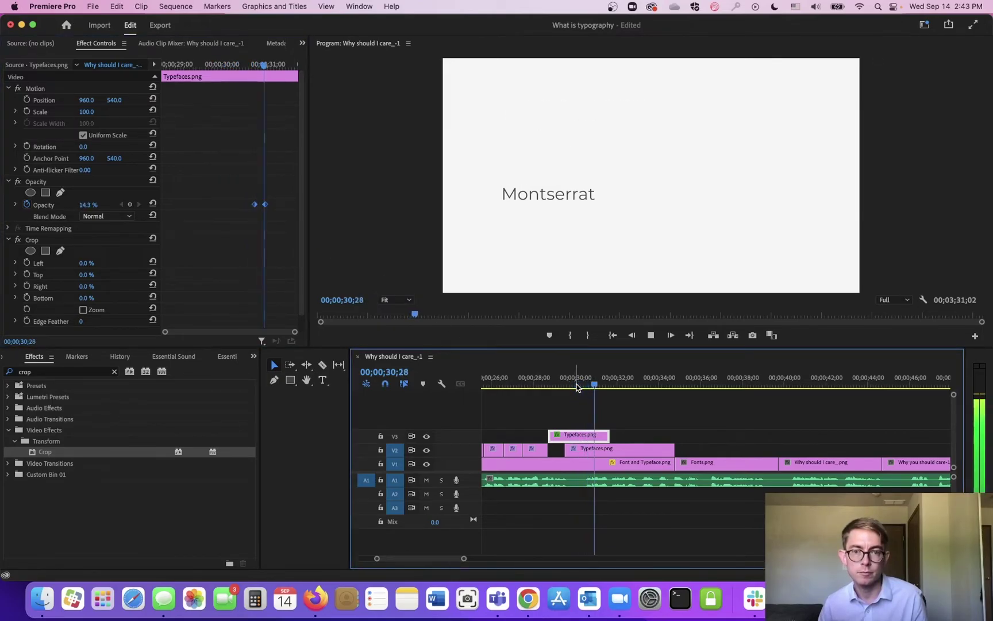
key(space)
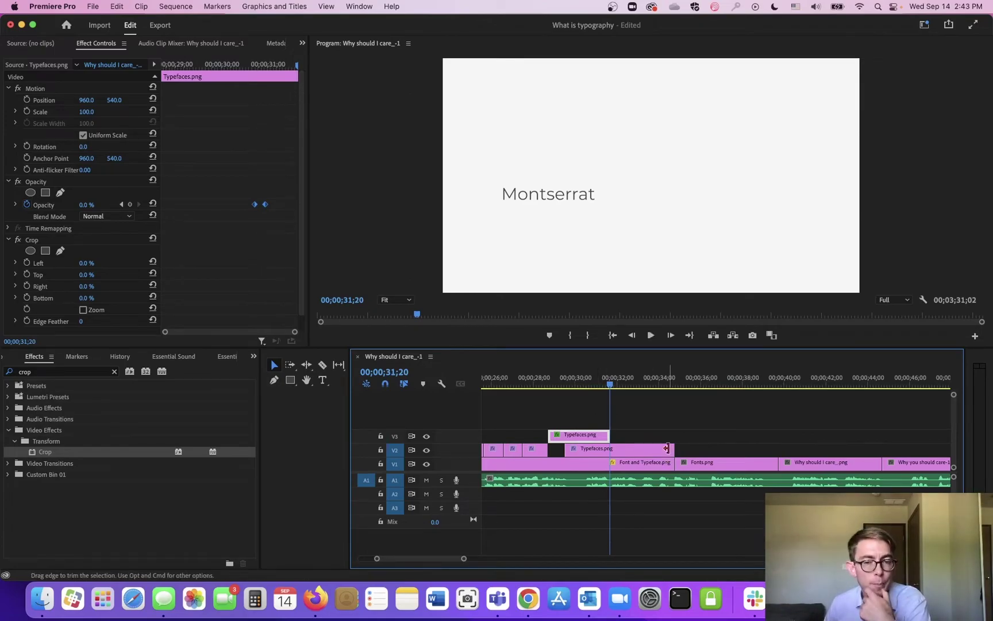
Shorten the cropped Montserrat copy on V2 to end at 00;00;31;20, and extend the V3 Typefaces clip to the Fonts clip's start.
mouse_move(574, 440)
mouse_down()
mouse_move(576, 428)
mouse_move(587, 445)
mouse_up()
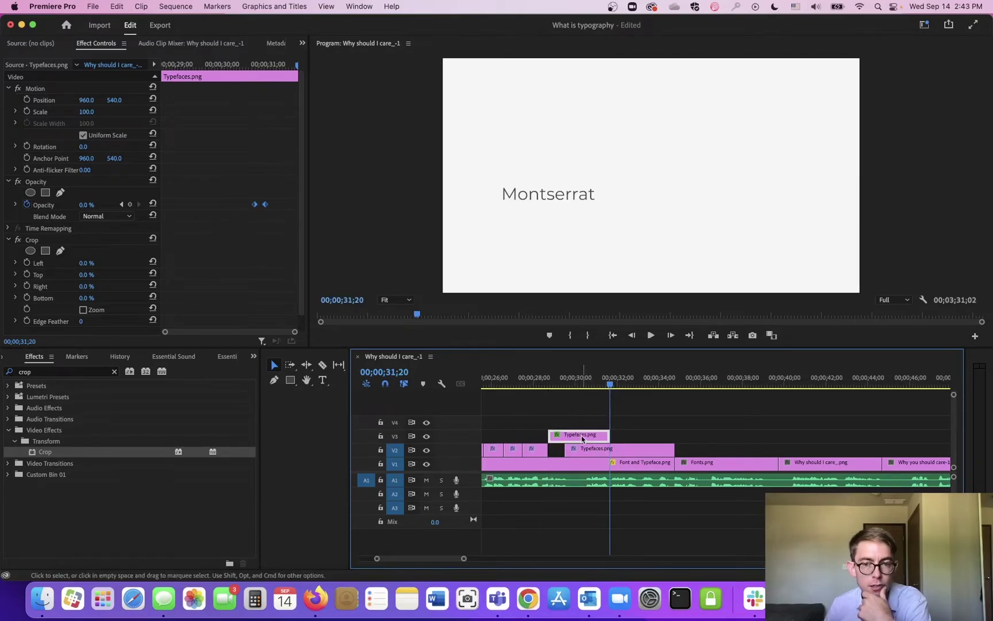
key(super+z)
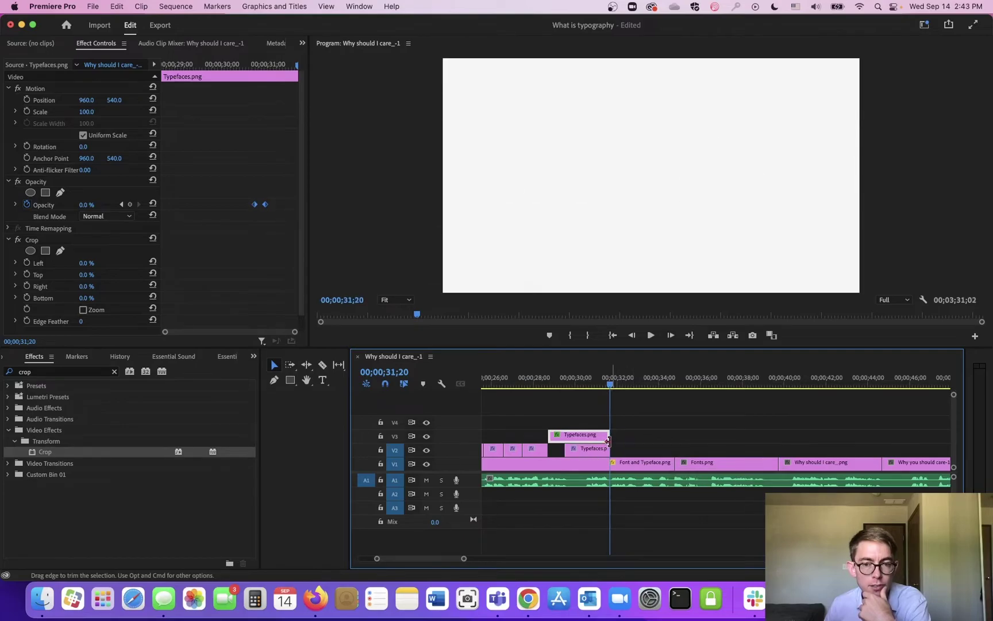
click(588, 386)
mouse_move(588, 386)
mouse_down()
mouse_move(616, 393)
mouse_move(602, 390)
mouse_up()
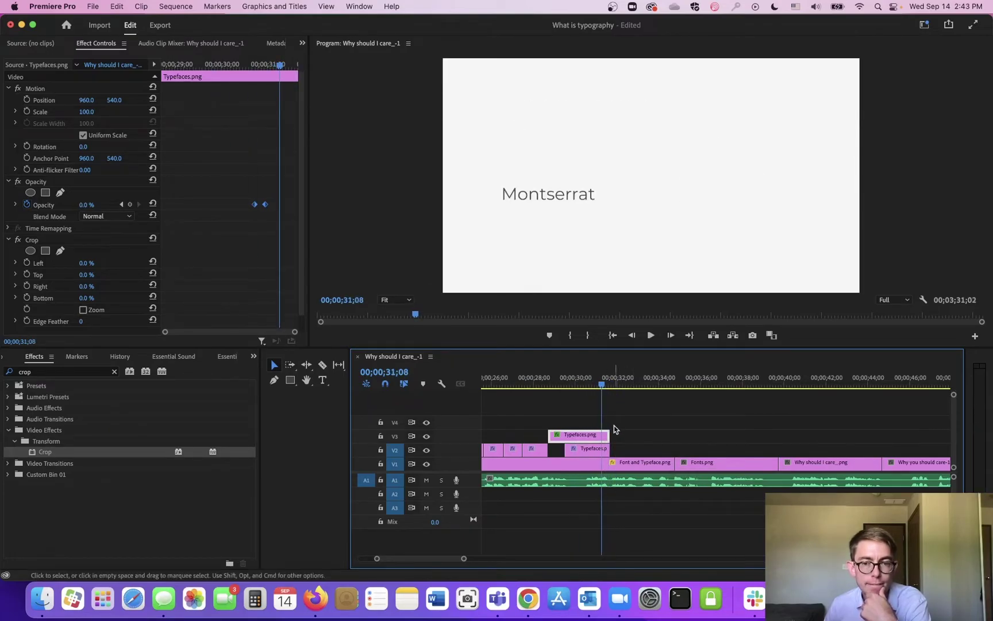
drag(612, 429, 673, 435)
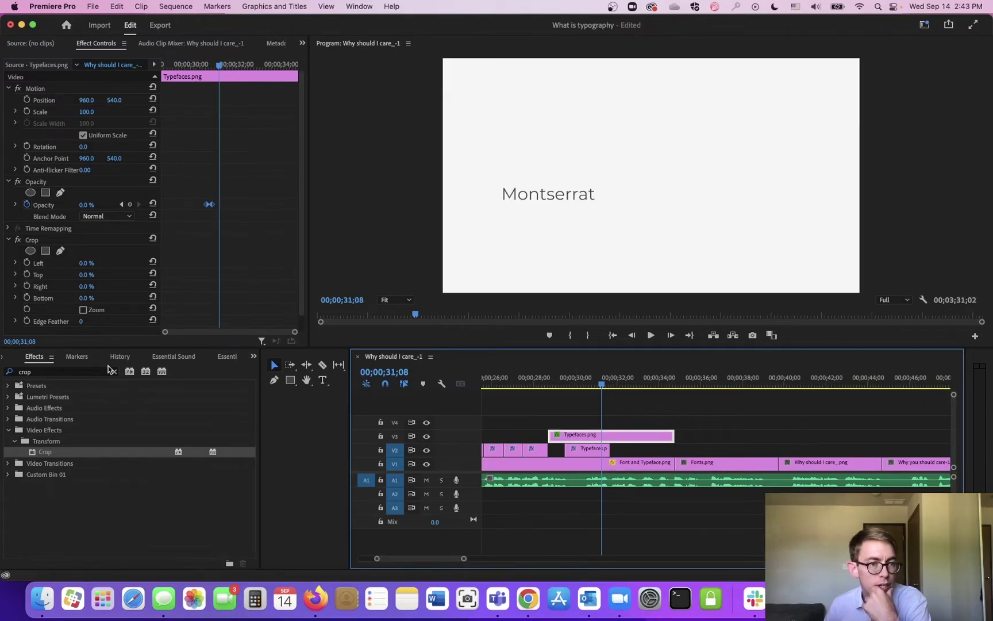
Move the Fonts clip from V1 to V2, directly after the cropped Montserrat copy, and check the transition.
click(712, 379)
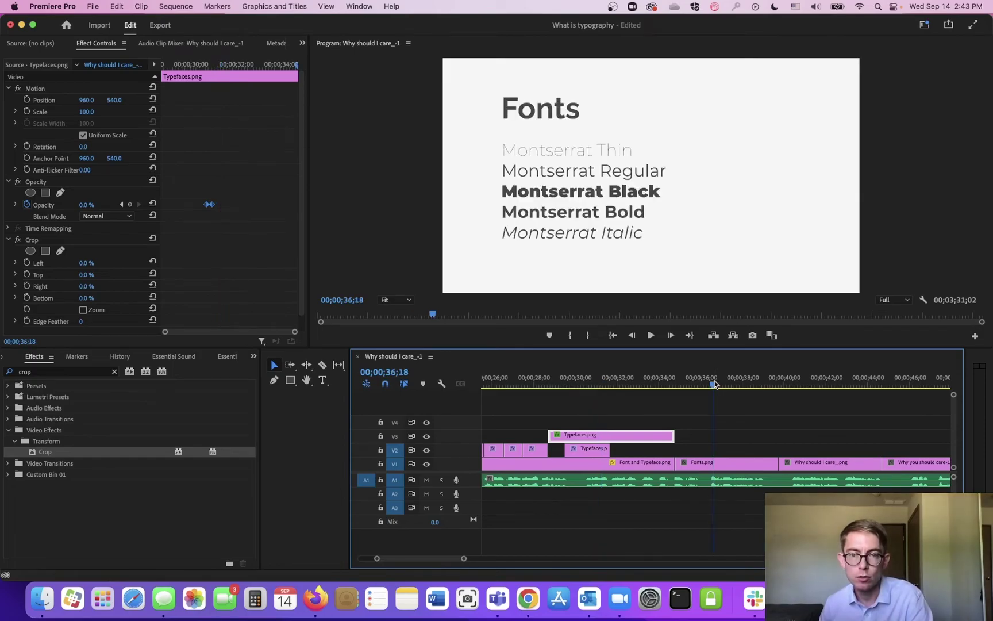
click(709, 462)
drag(705, 463, 640, 449)
drag(613, 382, 622, 380)
key(Right)
click(589, 384)
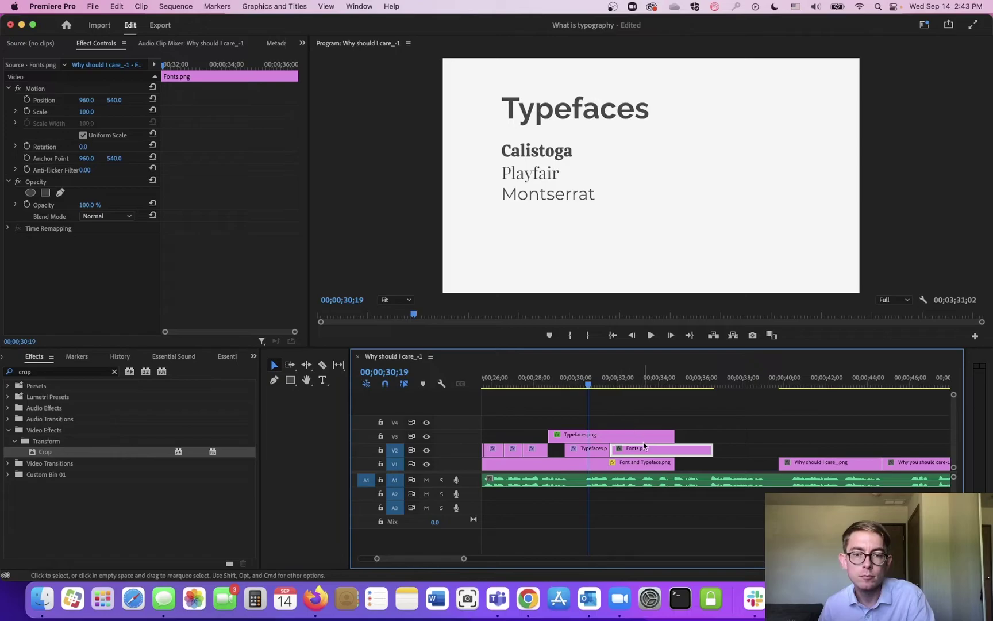
Move the cropped Montserrat copy to V4 so it overlaps the Fonts clip, and set its crop to 53% top and 39% bottom.
drag(602, 449, 631, 392)
click(627, 385)
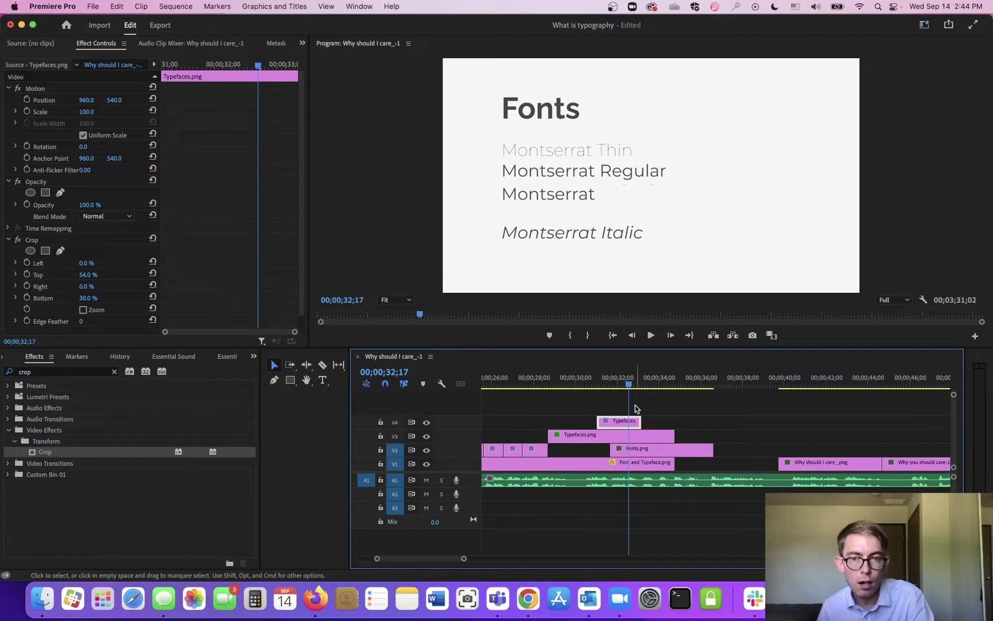
click(89, 297)
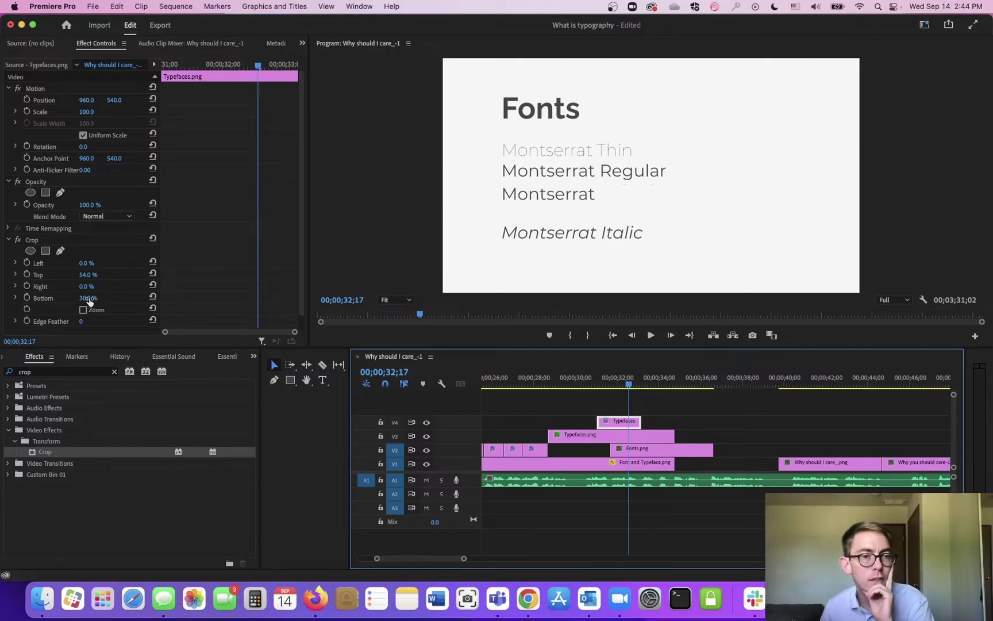
text(36)
key(Return)
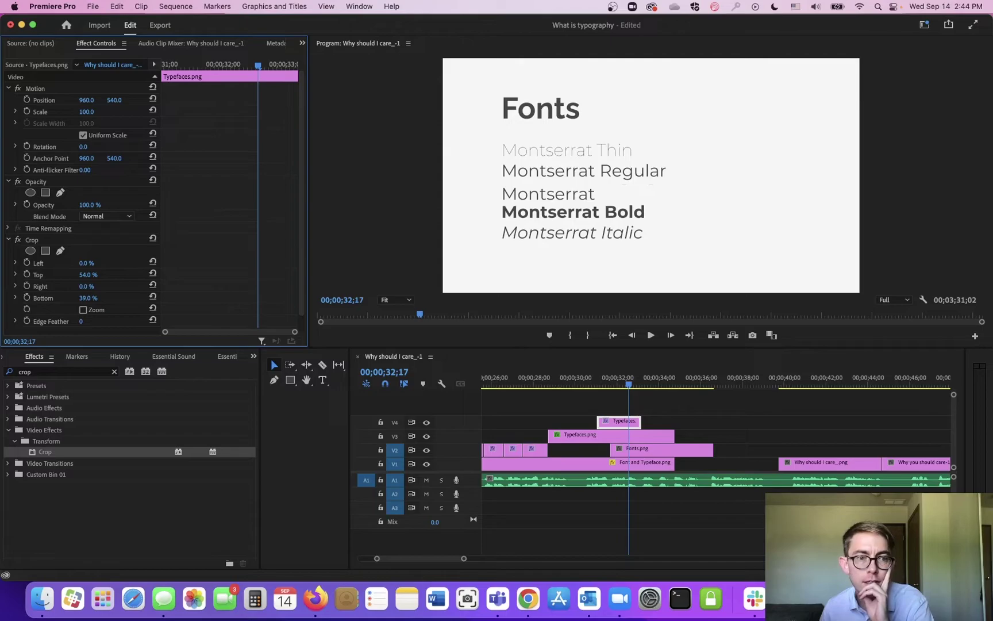
mouse_move(87, 274)
mouse_down()
mouse_move(101, 274)
mouse_move(74, 274)
mouse_move(88, 274)
mouse_up()
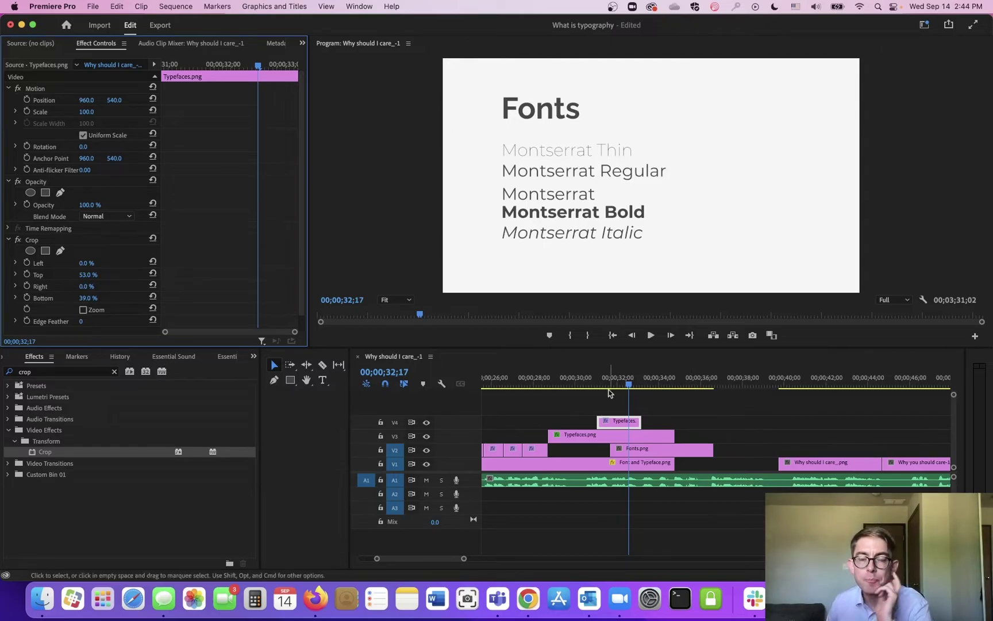
Play the transition into Fonts and shift the V4 Montserrat copy earlier to start at about 00;00;30;14.
click(534, 385)
key(space)
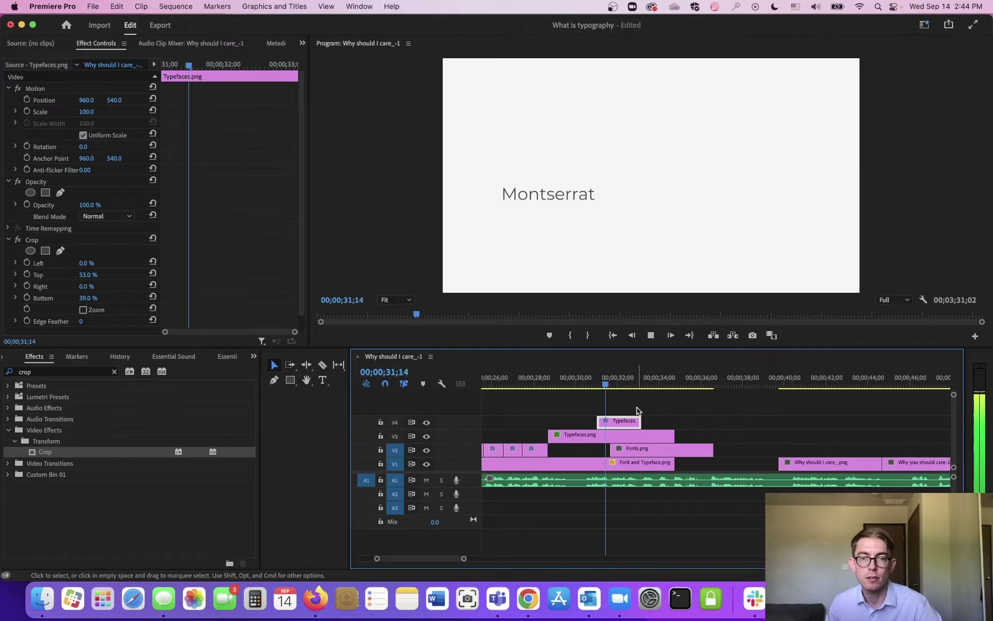
key(space)
drag(592, 384, 614, 390)
click(574, 382)
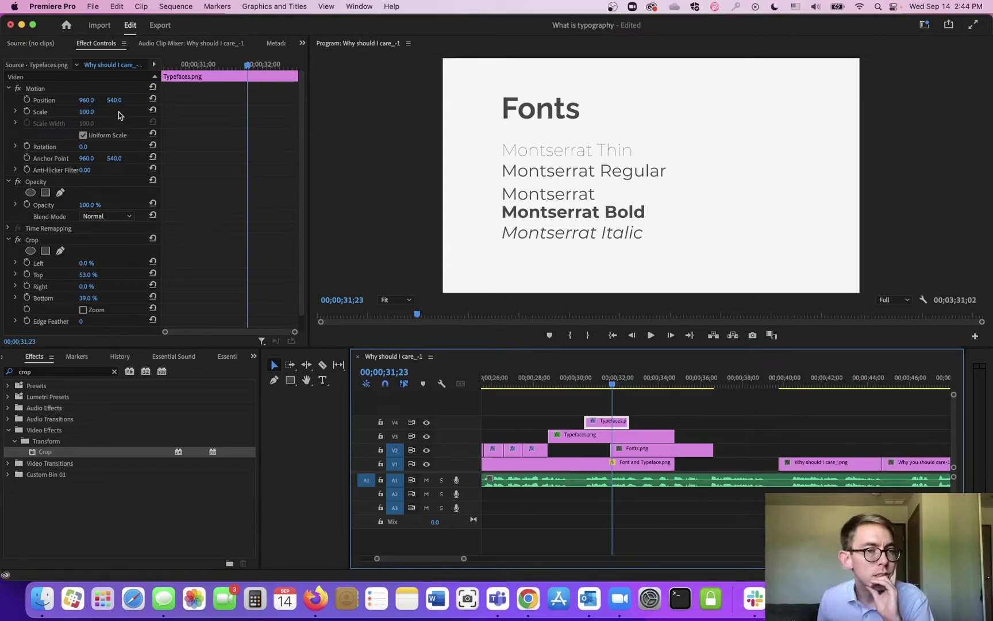
Set the V4 Montserrat copy's opacity to 55% and its vertical position to 432 to align it with the Montserrat Regular line.
drag(119, 103, 65, 104)
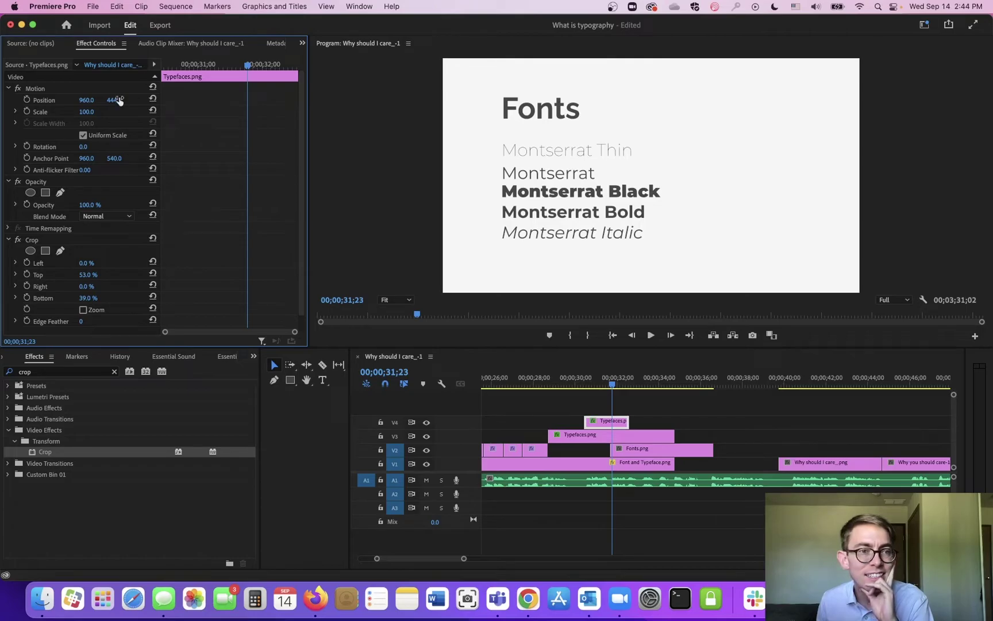
mouse_move(88, 204)
mouse_down()
mouse_move(73, 204)
mouse_move(84, 204)
mouse_up()
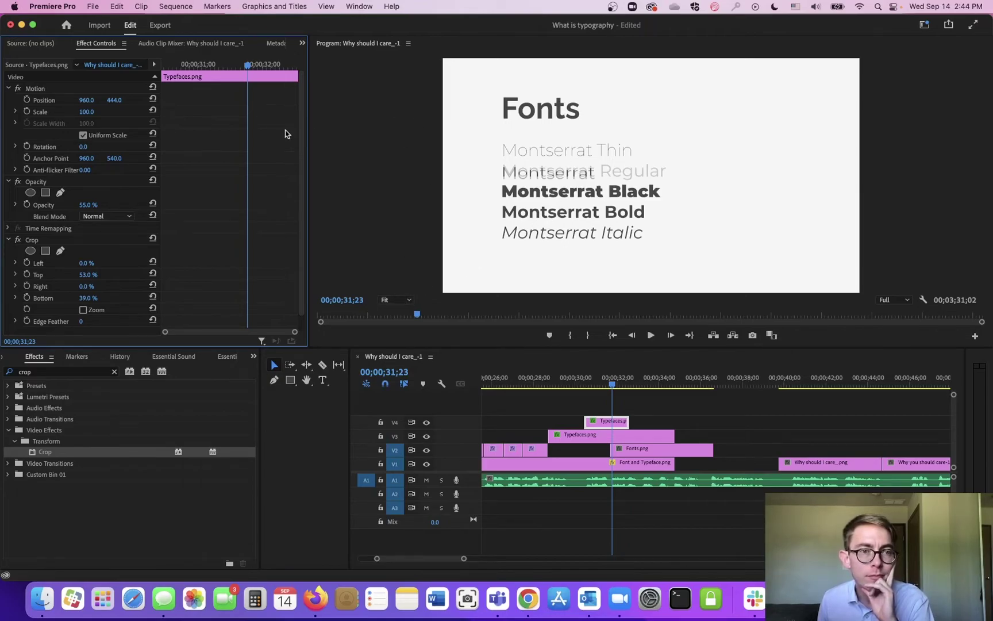
mouse_move(113, 100)
mouse_down()
mouse_move(102, 100)
mouse_move(112, 100)
mouse_up()
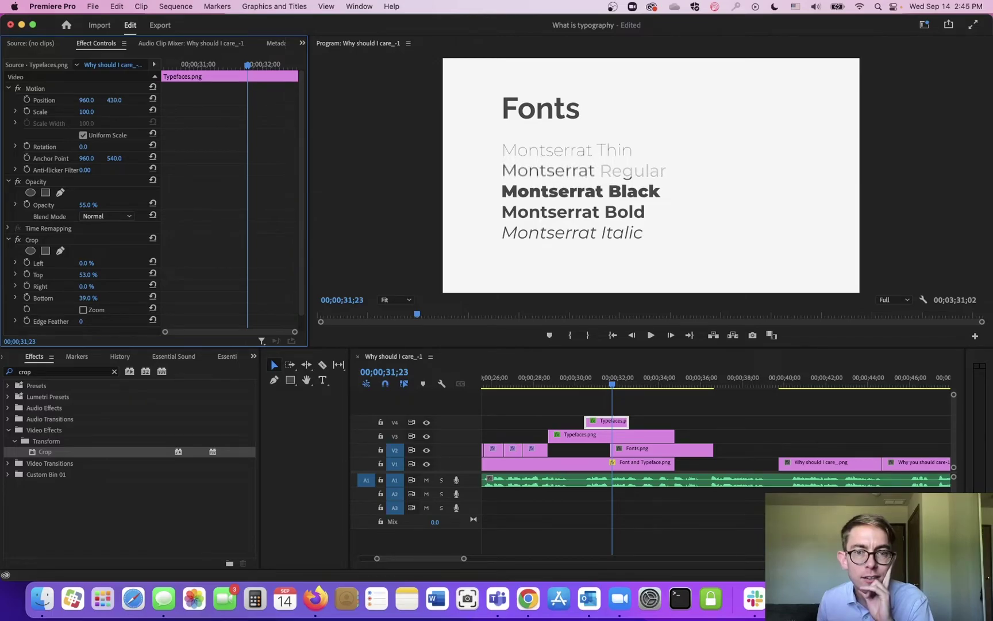
click(396, 299)
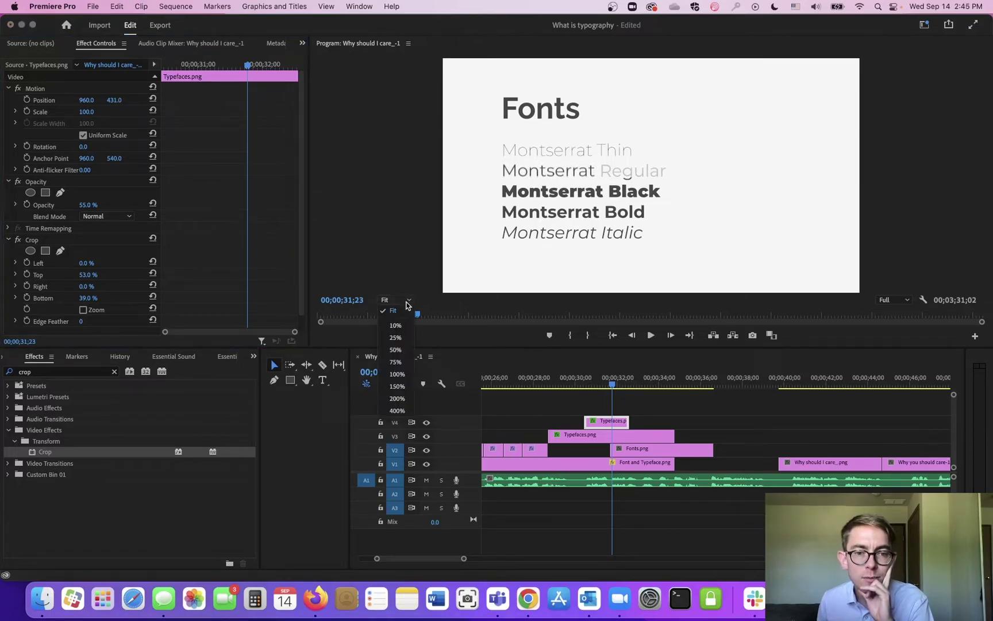
click(397, 382)
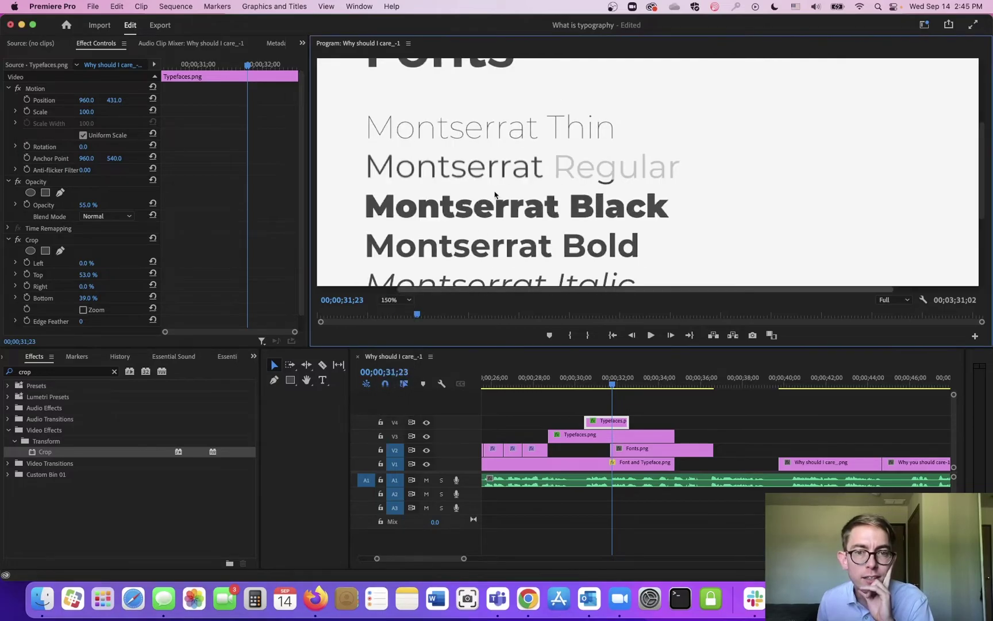
drag(125, 100, 125, 100)
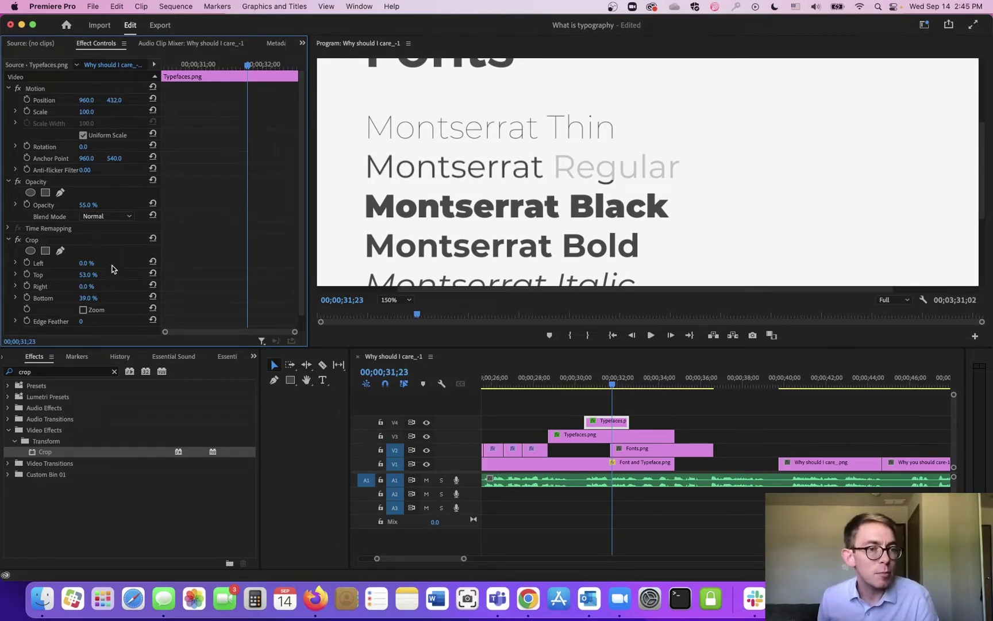
Crop 63% off the right side of the V4 Montserrat copy and play the transition into the Fonts slide in fit view.
drag(88, 286, 102, 286)
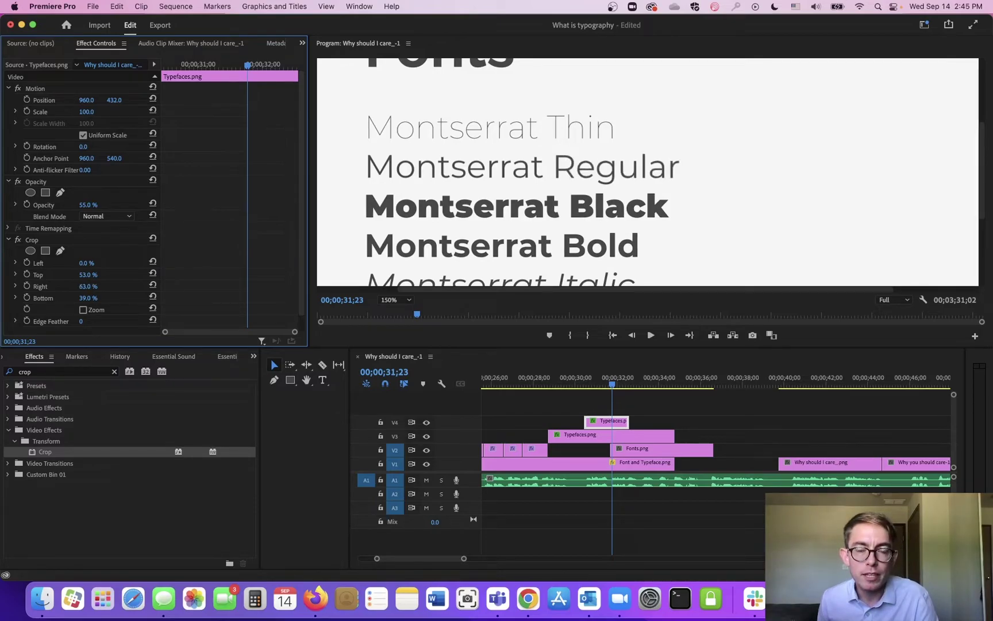
click(578, 385)
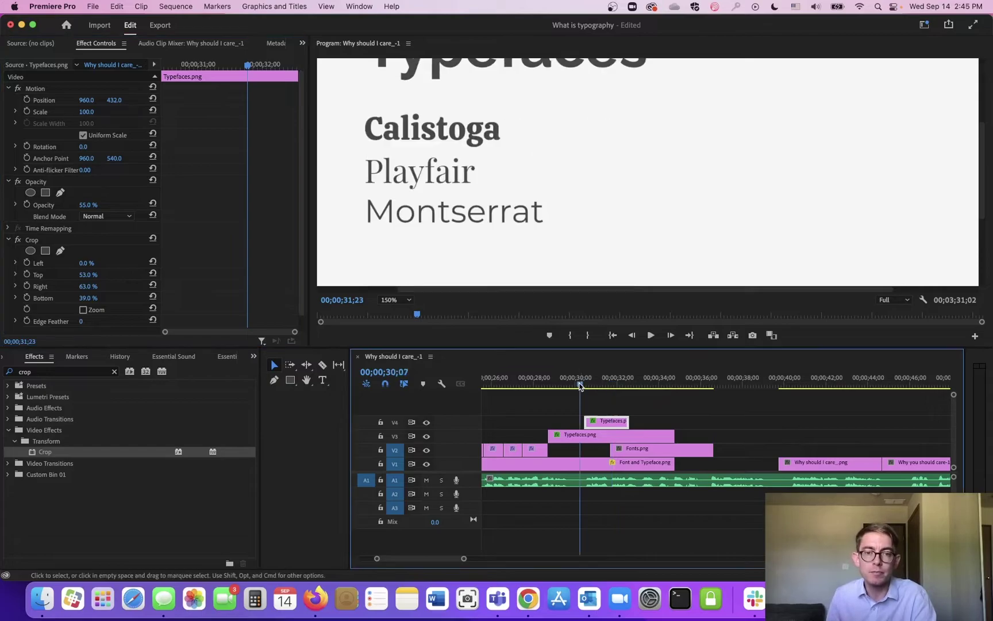
click(395, 311)
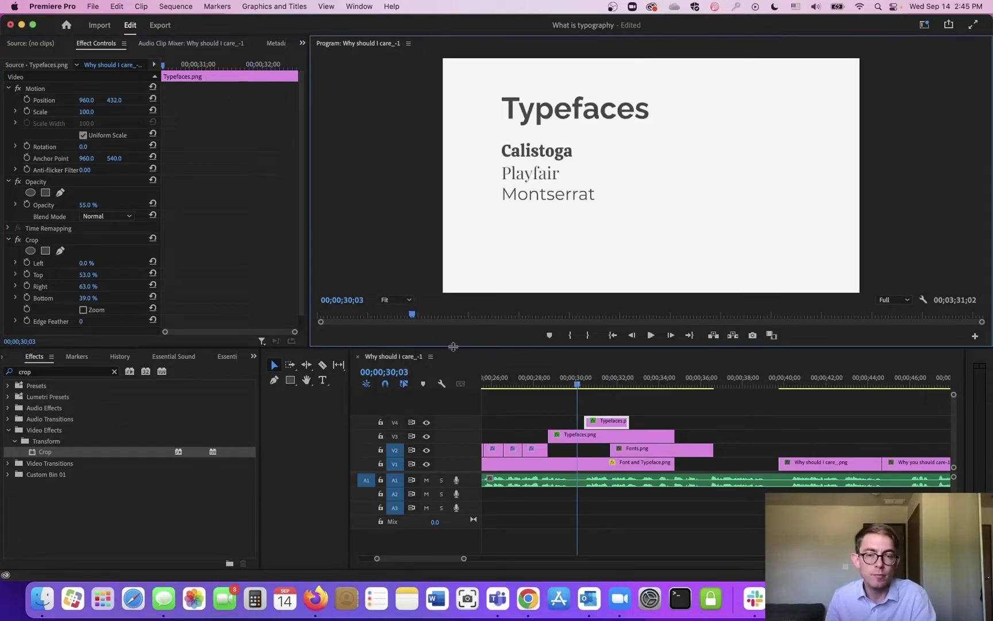
key(space)
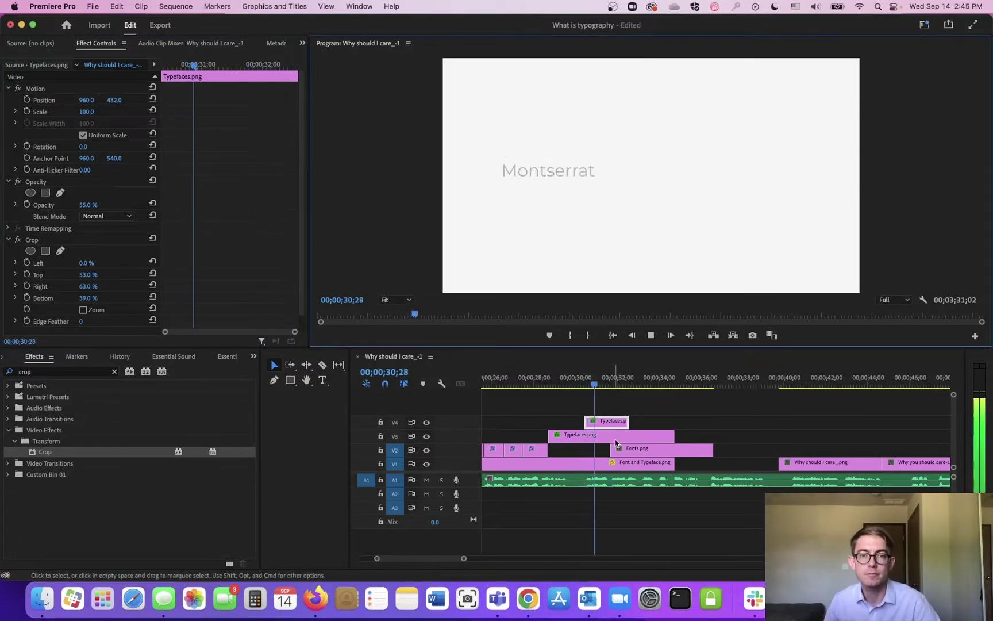
key(space)
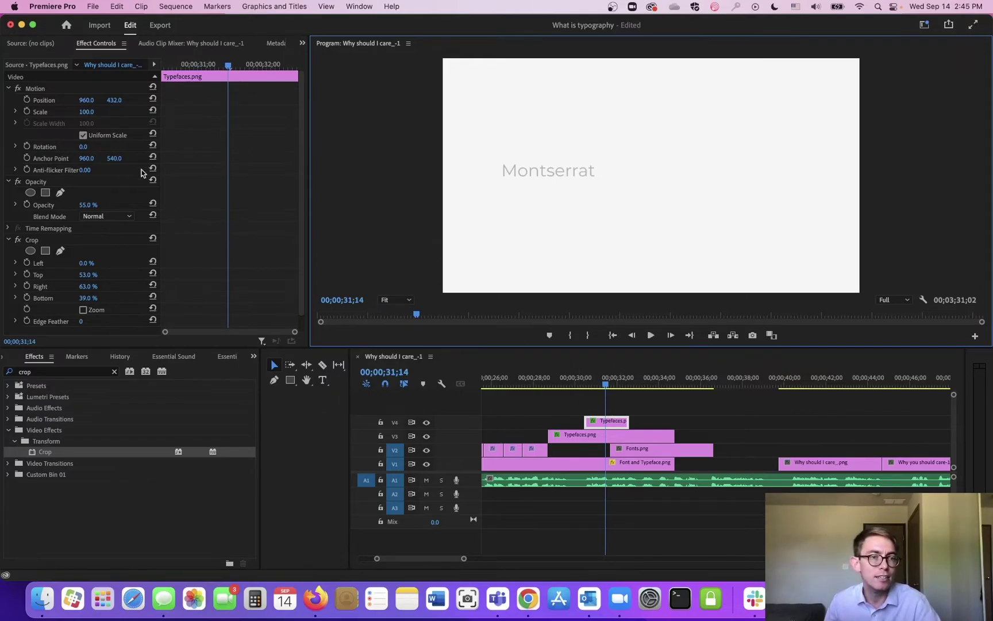
Restore the V4 Montserrat copy's opacity to 100% and play on to 00;00;32;14.
click(91, 205)
text(10)
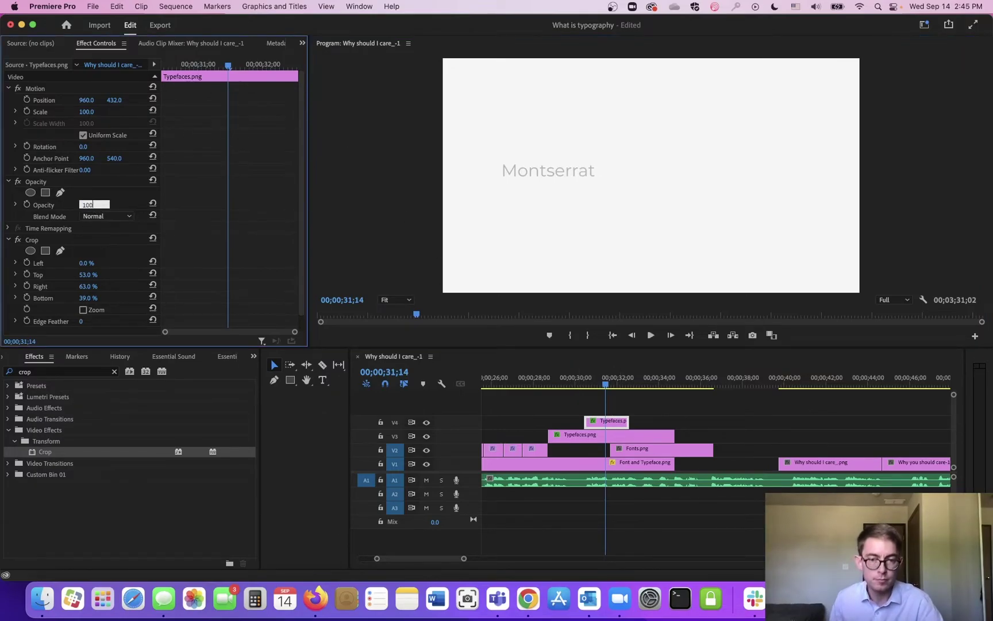
text(0)
key(Return)
key(space)
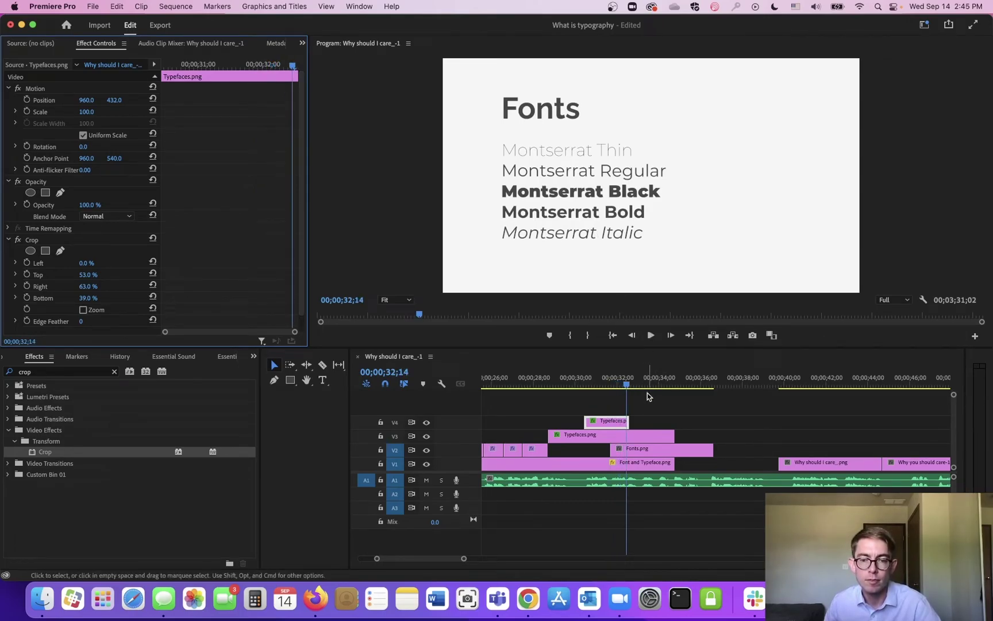
Trim the end of the V4 Montserrat copy to 00;00;32;14 and apply the Crop effect to the V2 Fonts clip.
click(637, 454)
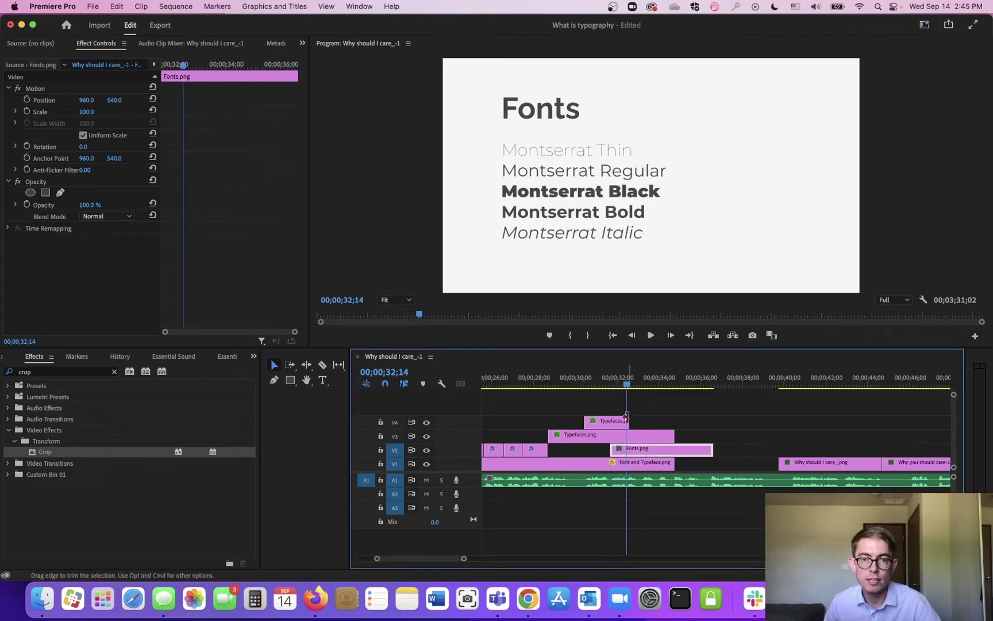
mouse_move(625, 417)
mouse_down()
mouse_move(690, 415)
mouse_move(626, 416)
mouse_up()
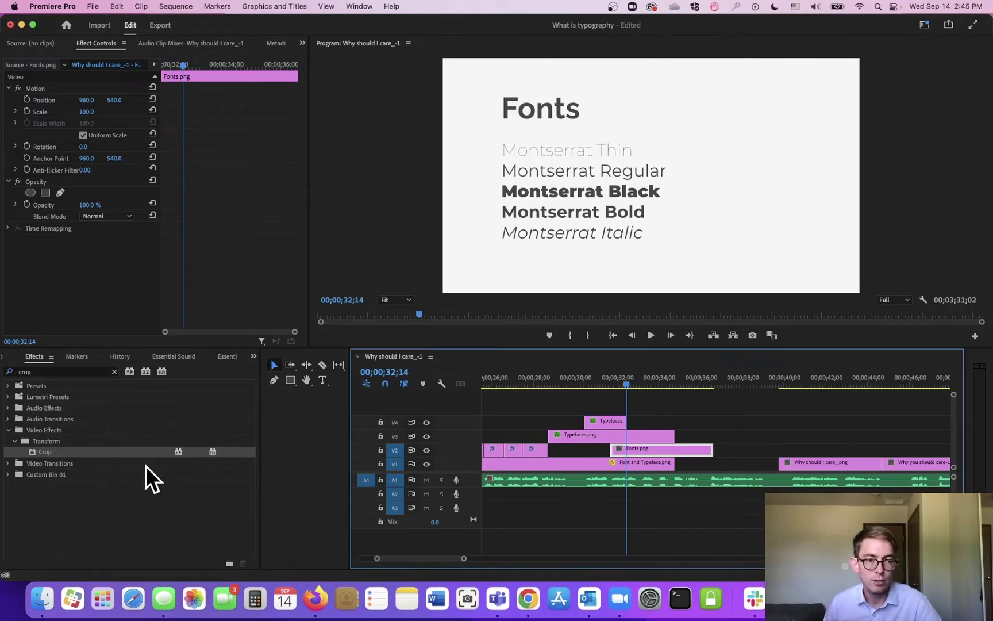
drag(82, 456, 614, 455)
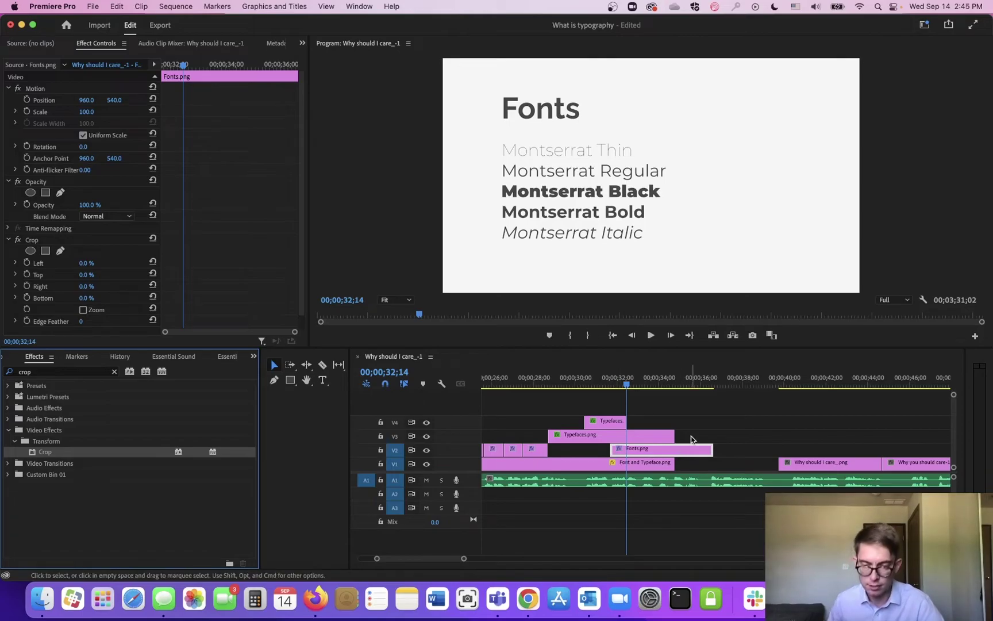
Split the V2 Fonts clip at 00;00;33;01 and replay the narration around the cut.
key(space)
key(space)
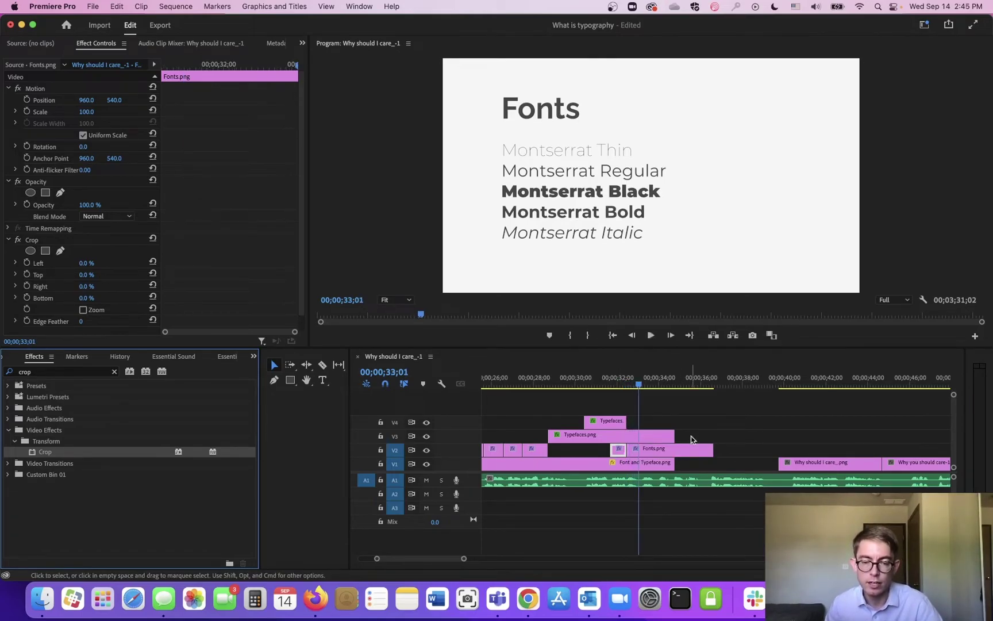
key(super+k)
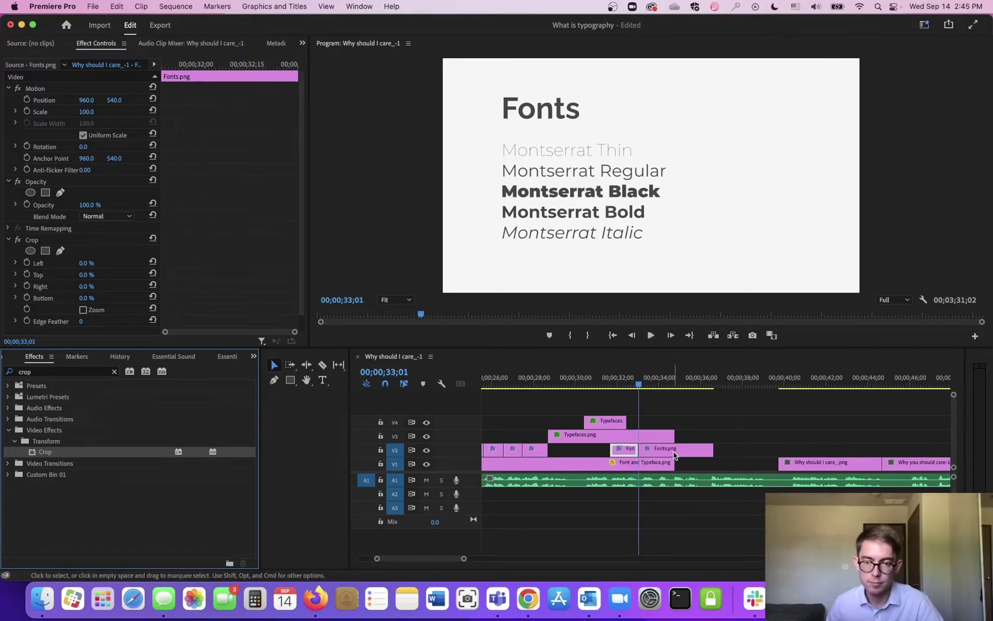
key(space)
drag(626, 392, 614, 383)
key(space)
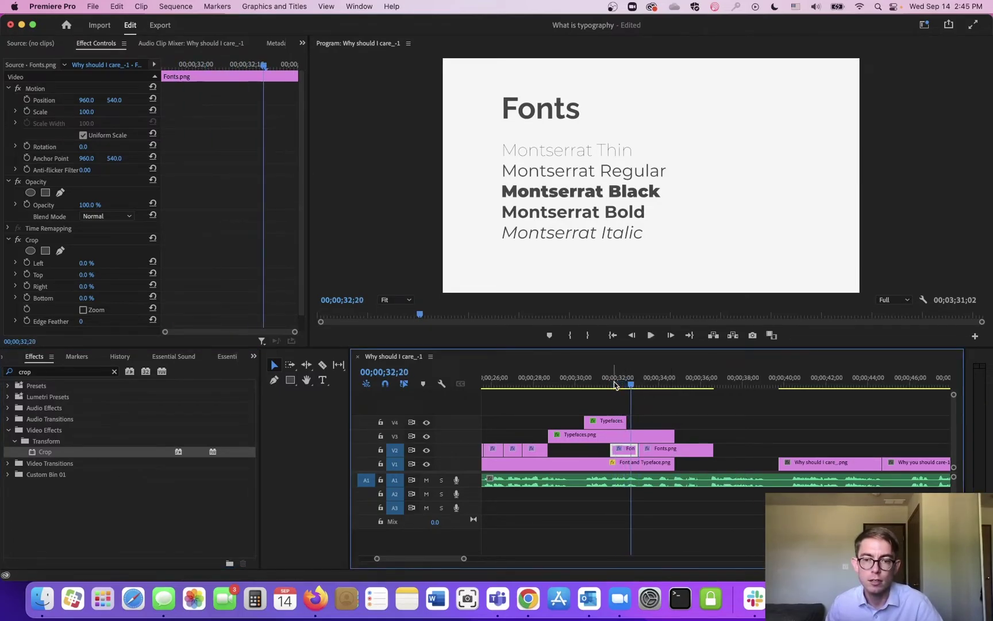
Trim the first Fonts segment to start where the V4 copy ends, and crop it 28% top and 56% bottom to isolate Montserrat Thin.
drag(614, 450, 628, 450)
click(614, 381)
key(space)
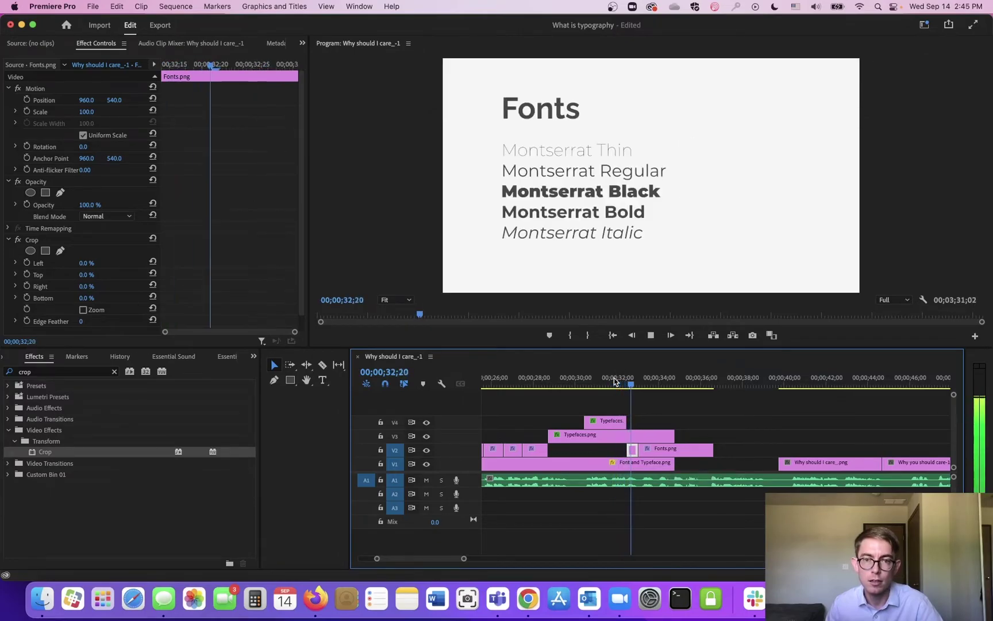
key(space)
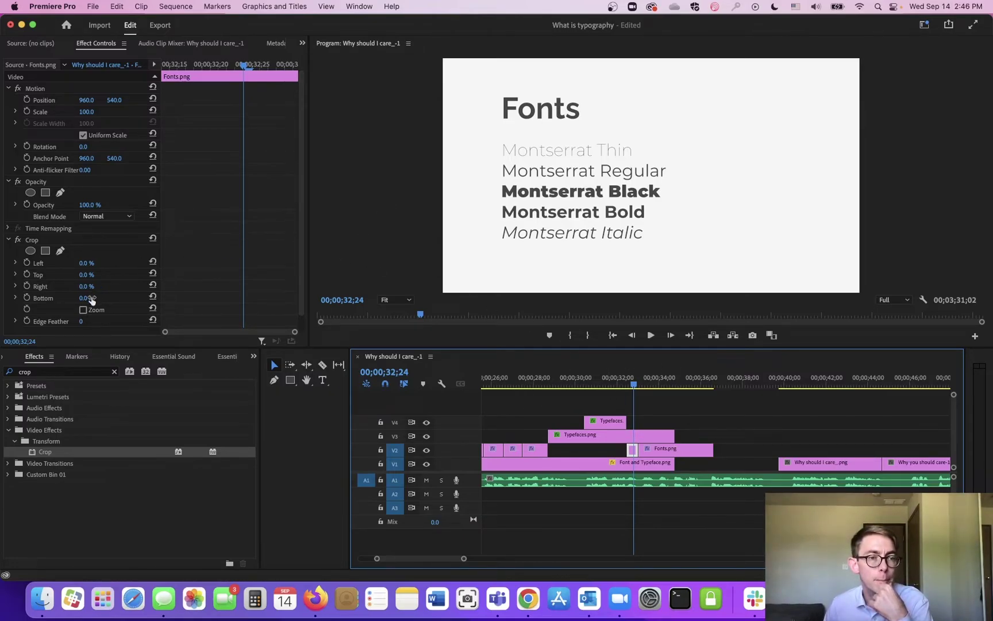
drag(91, 301, 121, 300)
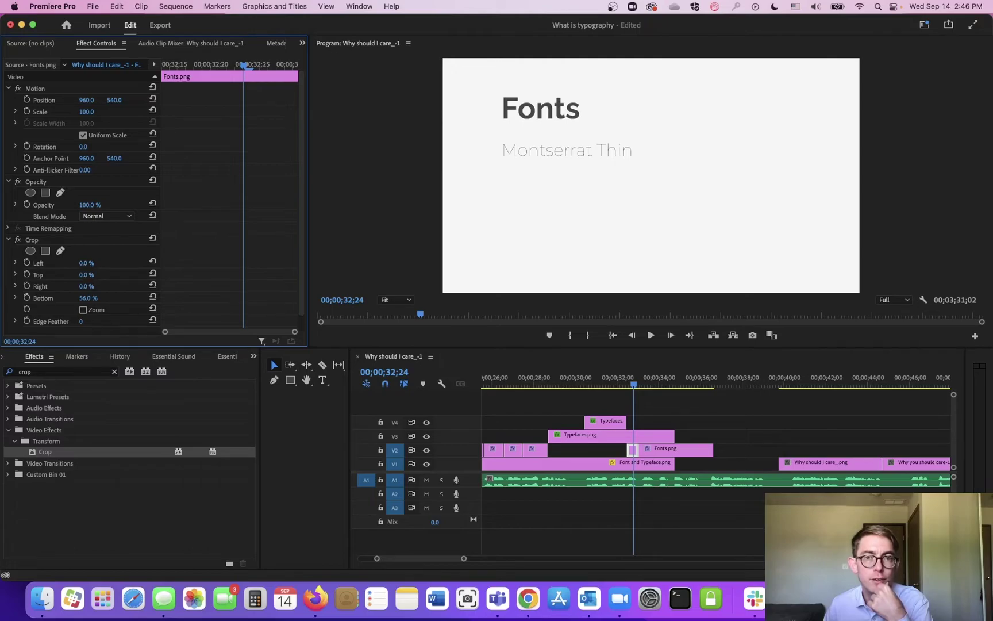
mouse_move(86, 275)
mouse_down()
mouse_move(110, 274)
mouse_move(100, 274)
mouse_up()
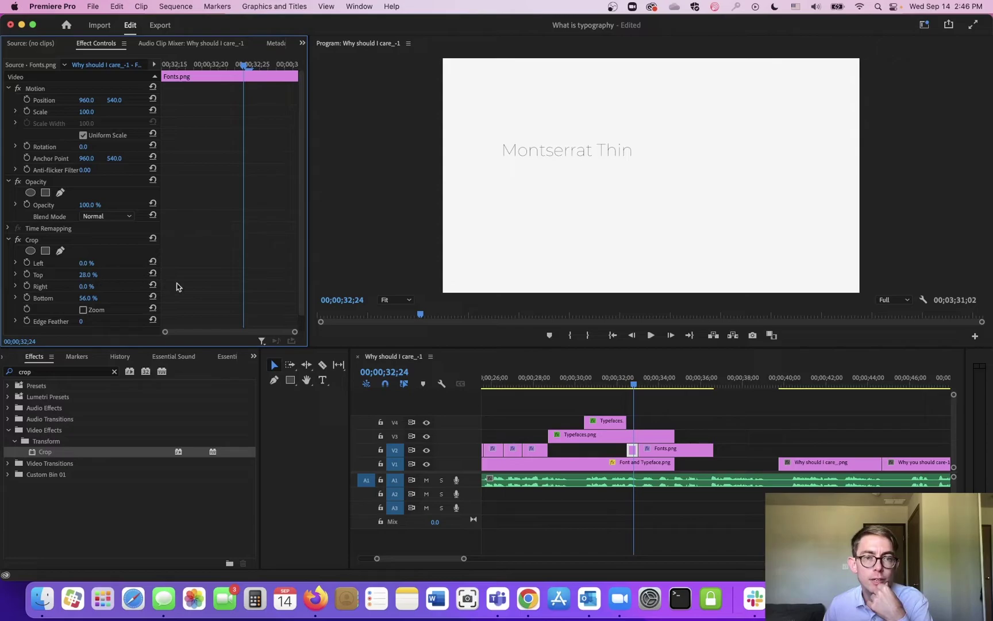
Extend the V4 Montserrat copy to end at about 00;00;36;00 and play the Montserrat Thin reveal.
drag(624, 420, 700, 421)
click(618, 383)
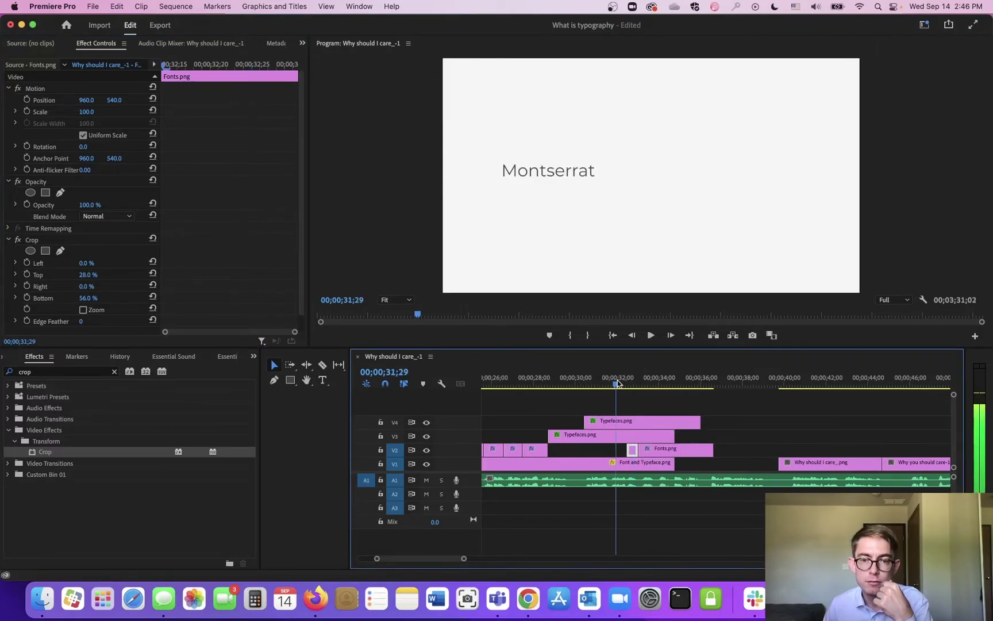
key(space)
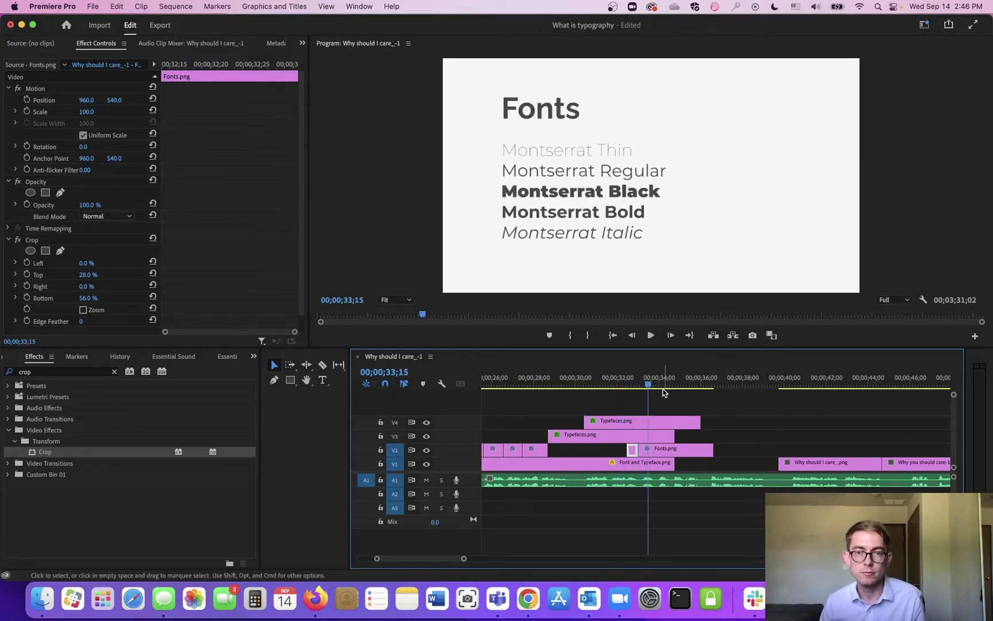
Play from the start of the second Fonts segment and split it at 00;00;33;26 in time with the narration.
drag(641, 384, 634, 383)
key(Right)
key(Right)
key(Right)
key(space)
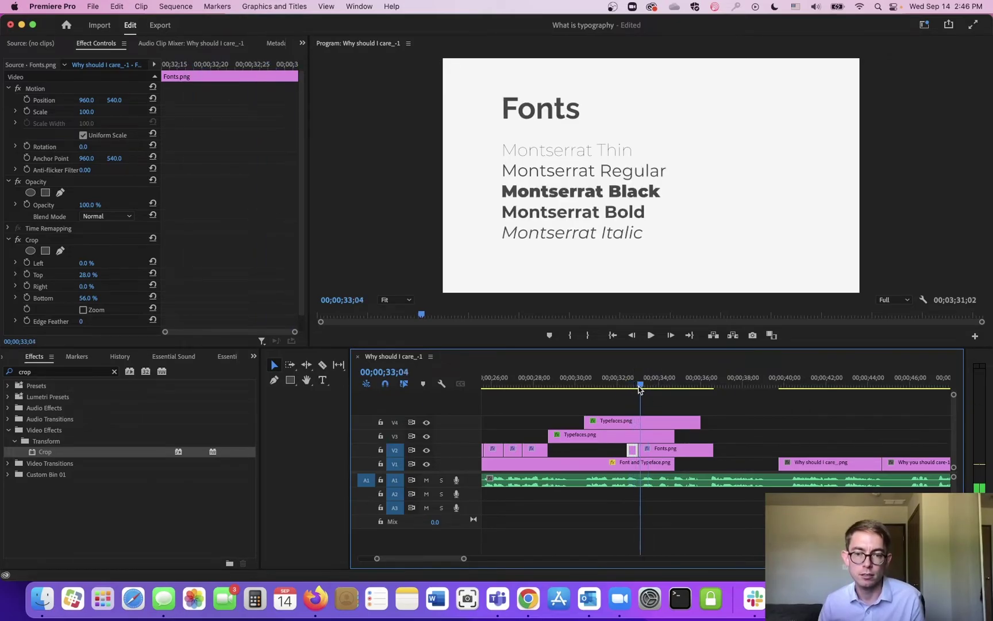
click(663, 454)
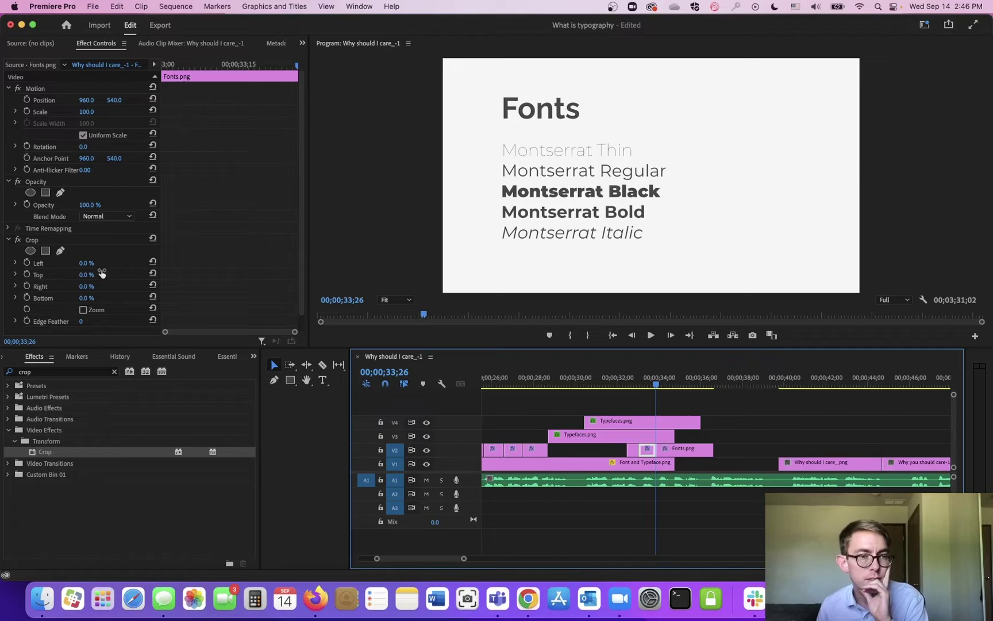
Crop the middle Fonts segment 28% top and 48% bottom to show only Montserrat Thin and Regular, and play the reveal.
drag(88, 299, 94, 298)
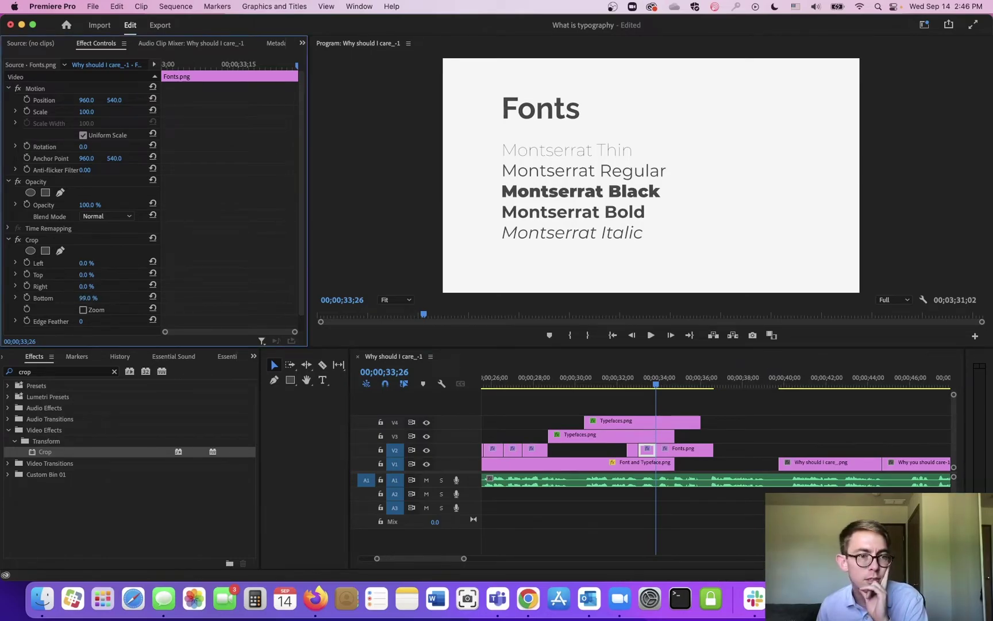
click(652, 382)
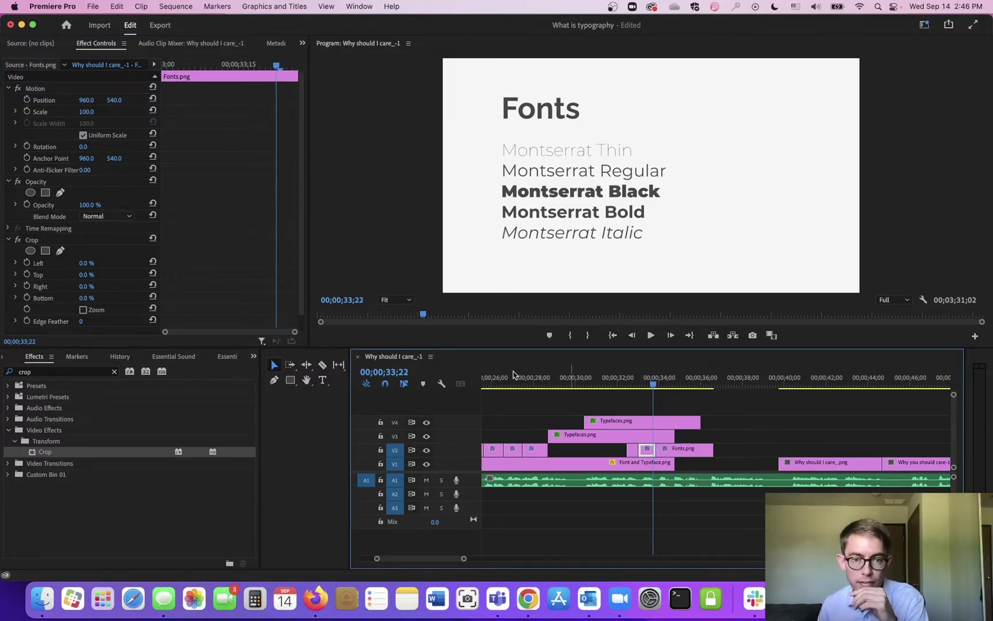
drag(87, 299, 113, 298)
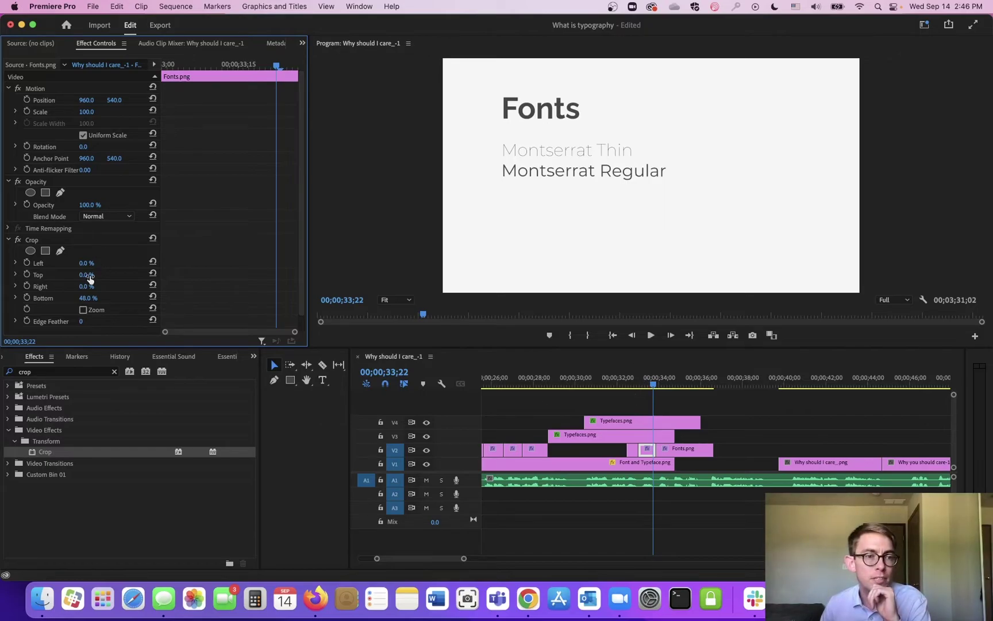
drag(88, 275, 99, 274)
click(619, 377)
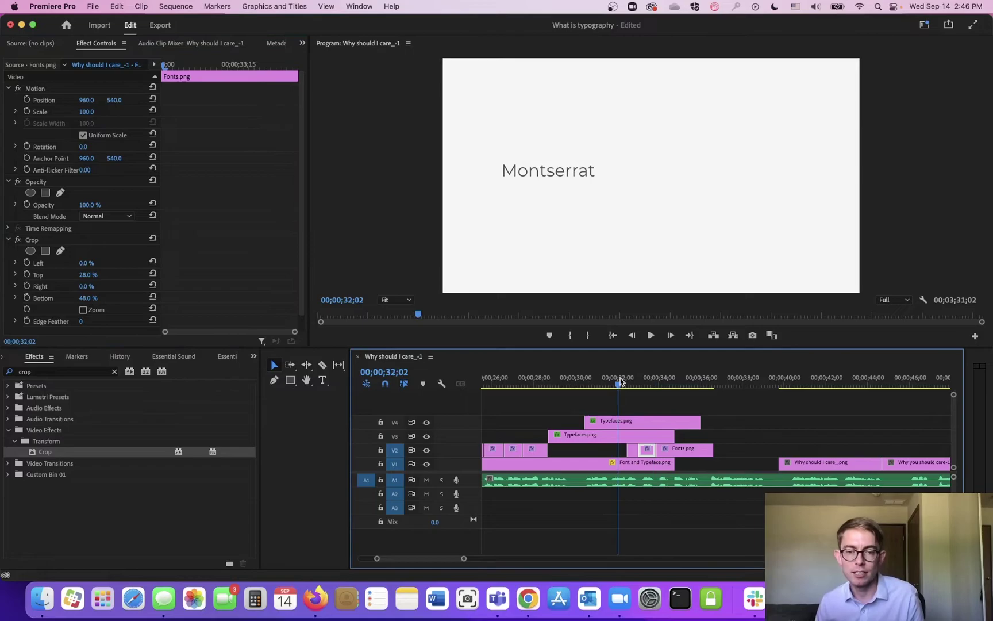
key(space)
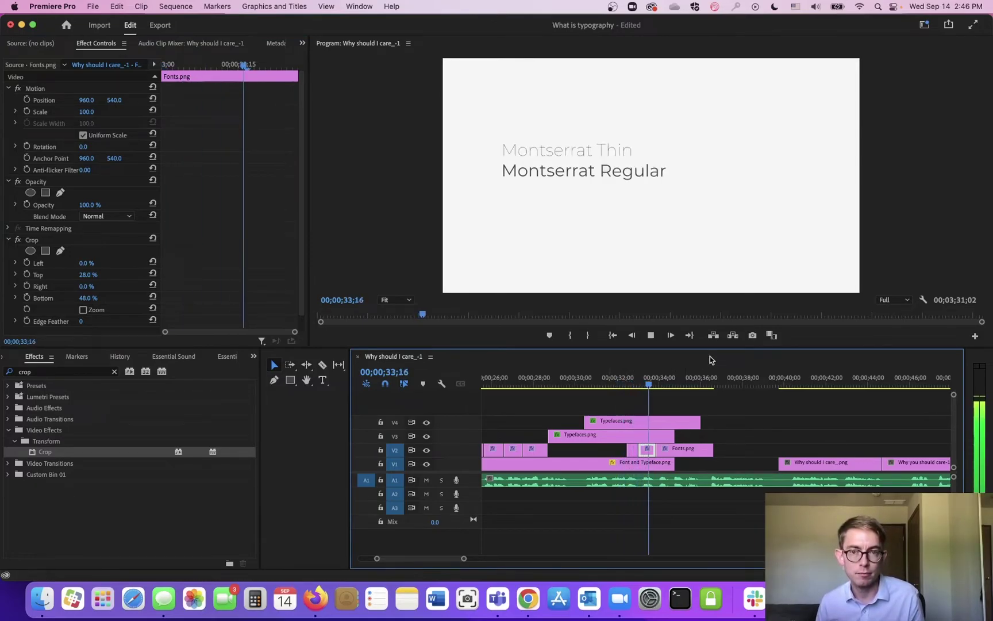
key(space)
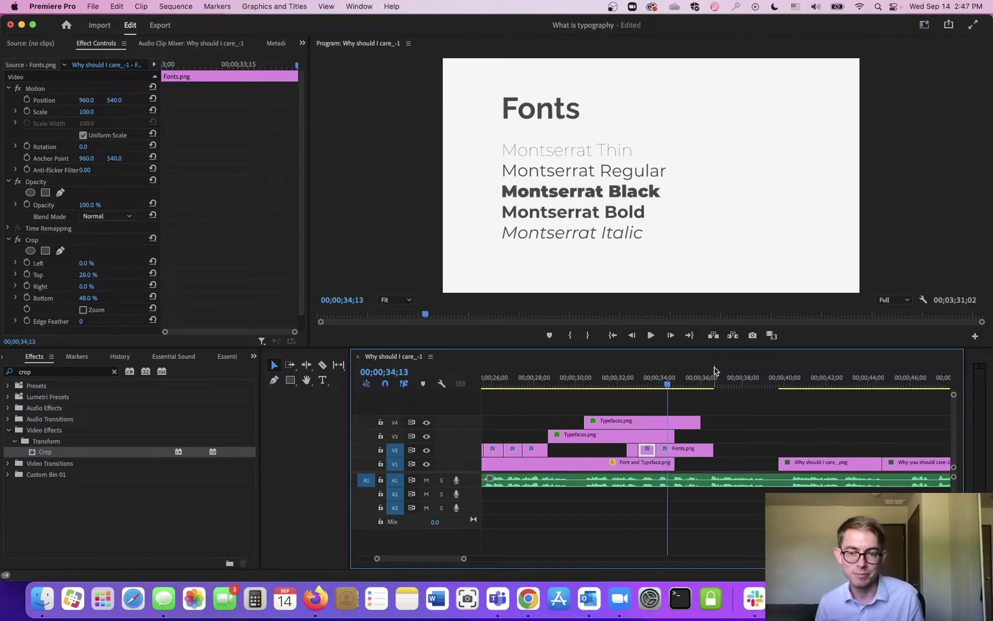
Crop the last Fonts segment 29% top and 39% bottom to show only Montserrat Thin, Regular and Black.
click(700, 450)
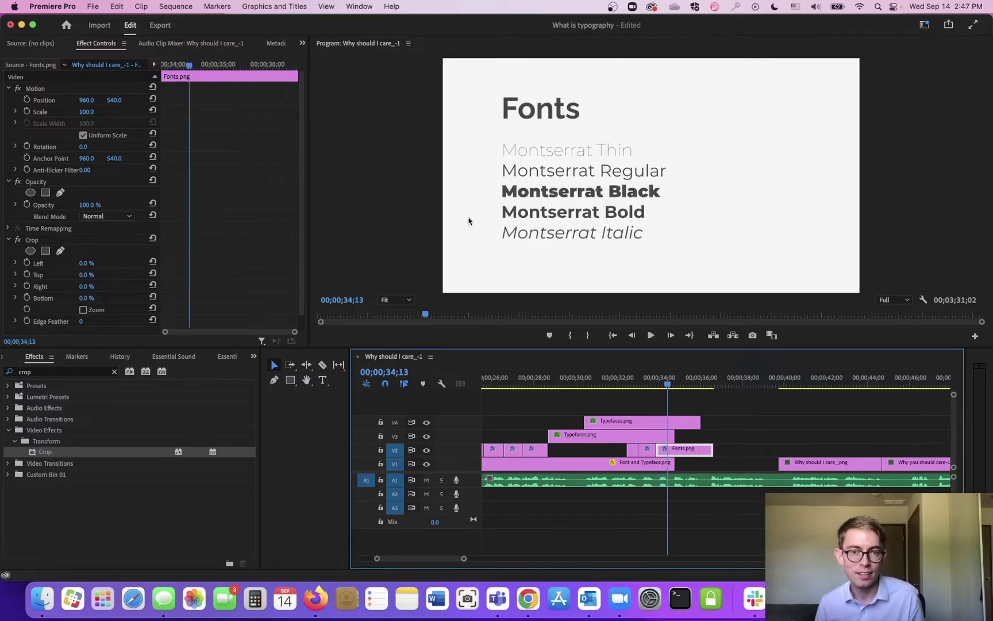
drag(86, 275, 112, 276)
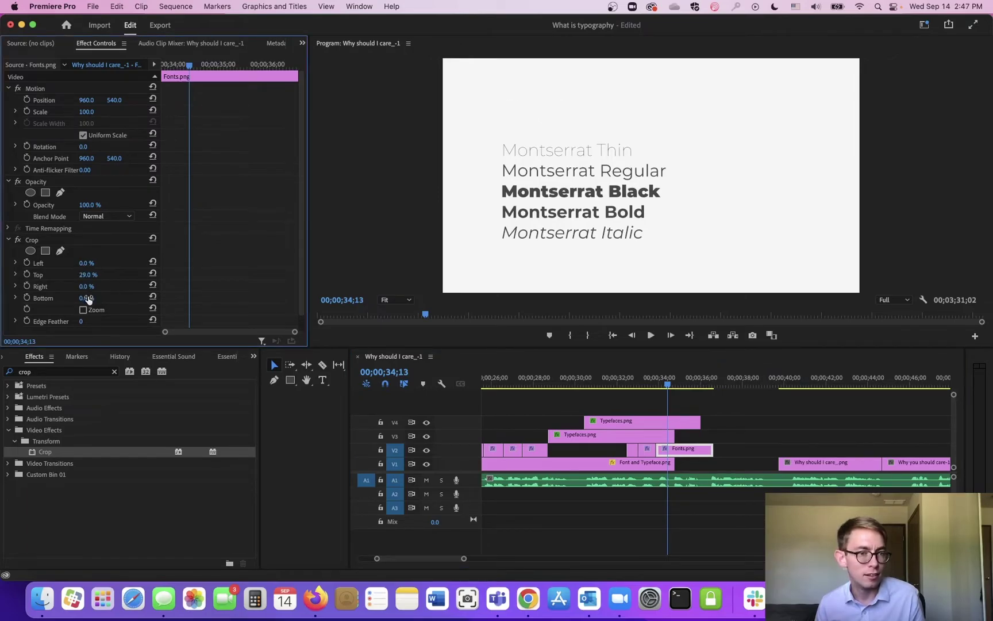
drag(88, 298, 103, 298)
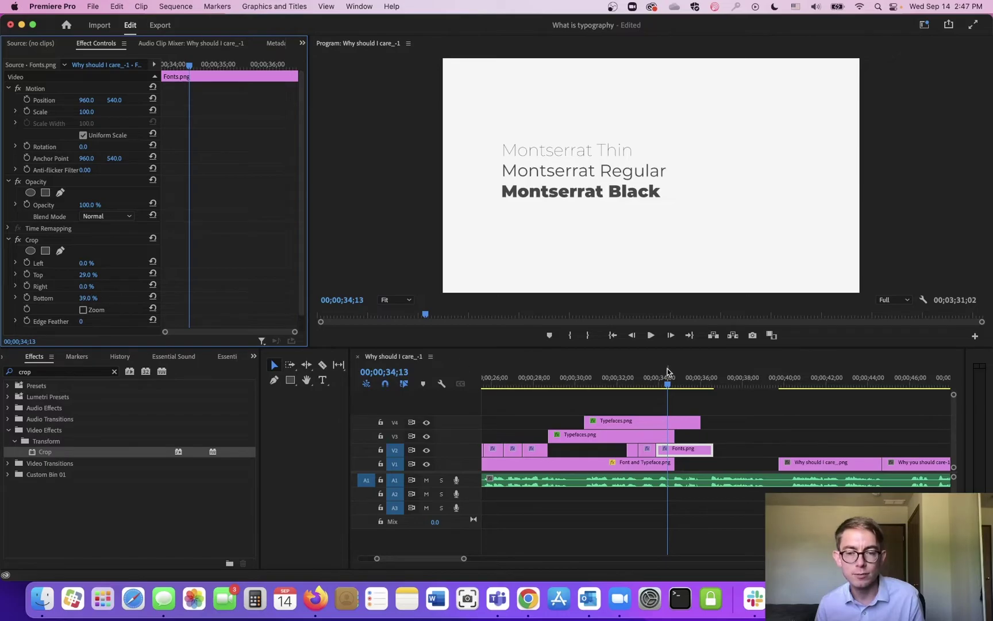
Play to 00;00;35;05, extend the Font and Typeface clip on V1 to the start of the Why should I care slide, and move that slide to V2.
key(space)
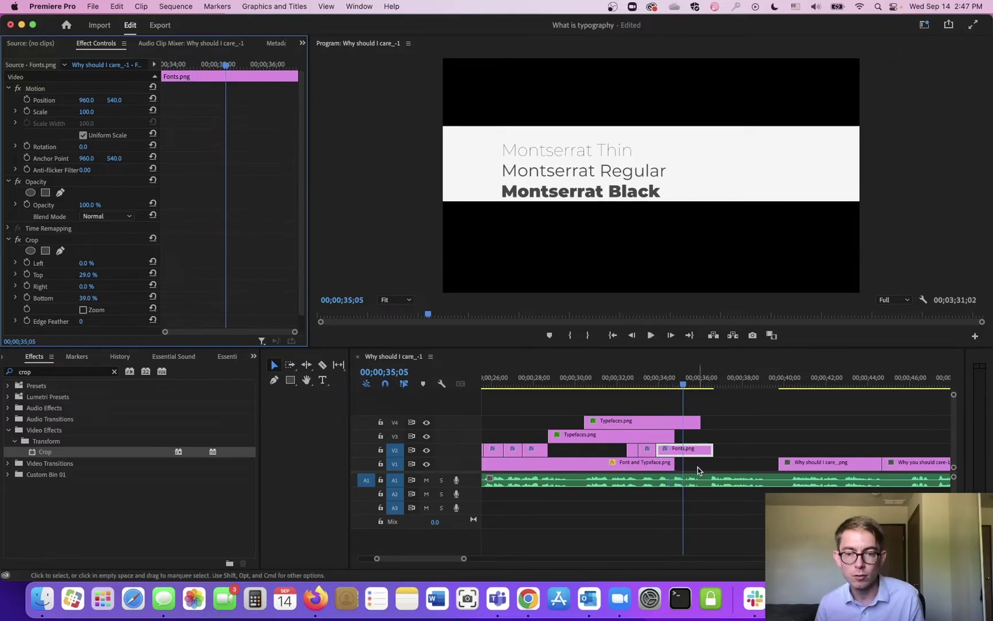
drag(673, 465, 784, 453)
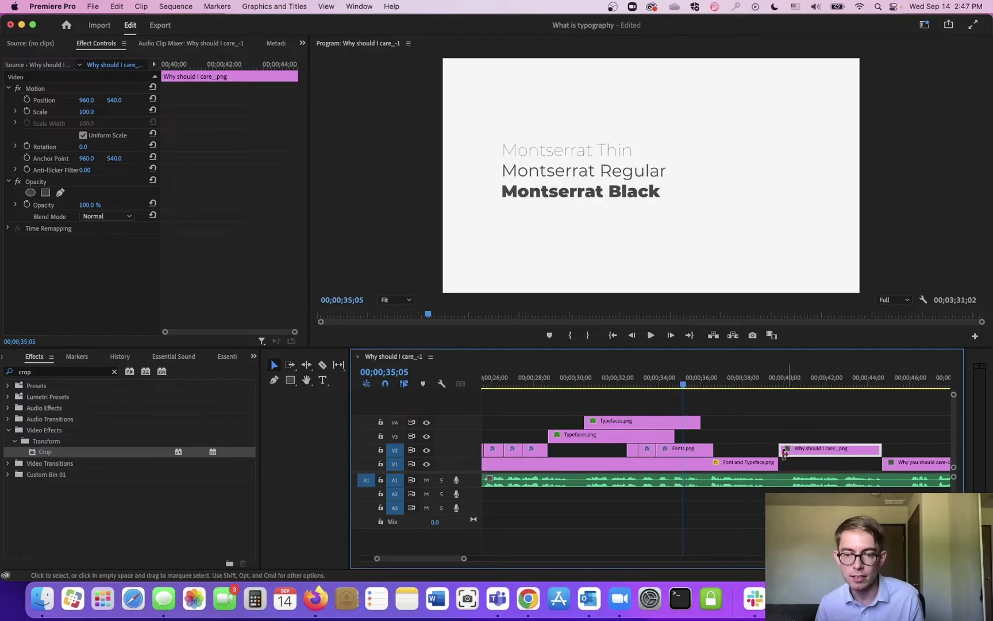
Split the last Fonts segment at 00;00;35;05 and 00;00;36;02 in time with the narration, and extend the final piece to about 00;00;38;12.
click(703, 450)
key(super+k)
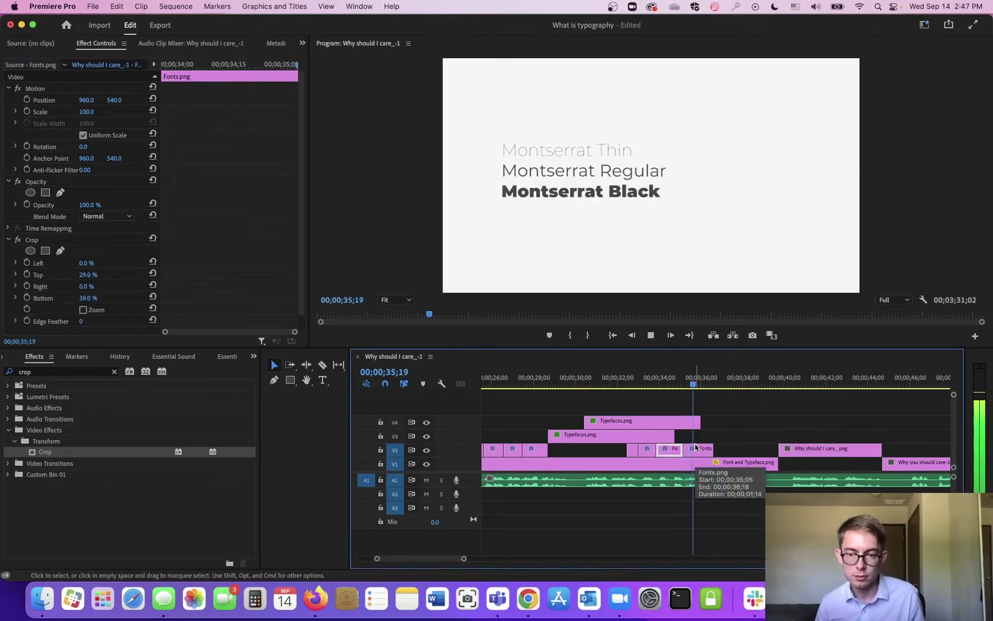
key(space)
key(space)
click(695, 454)
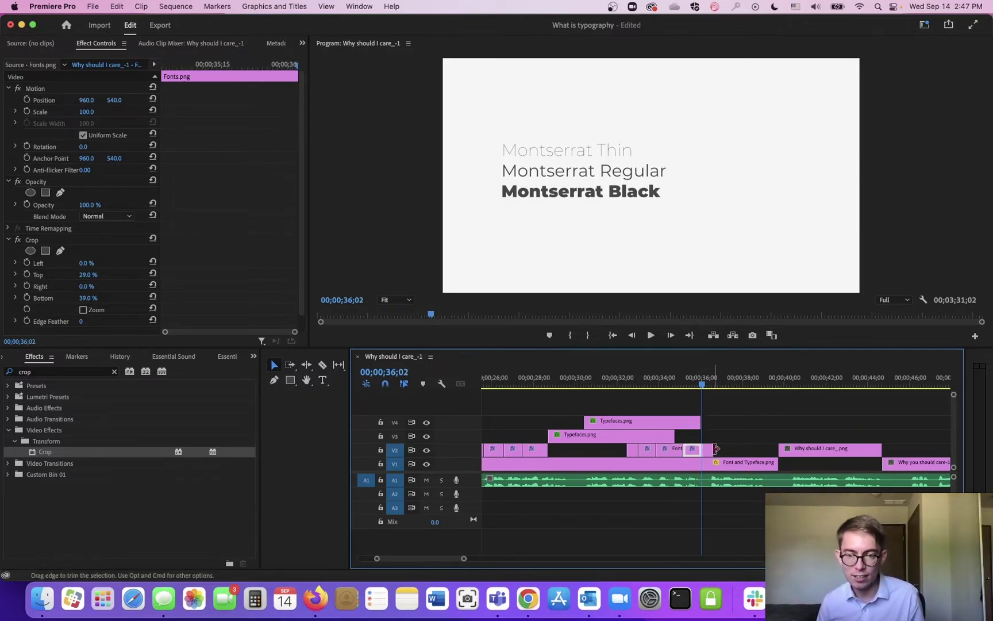
drag(716, 448, 751, 448)
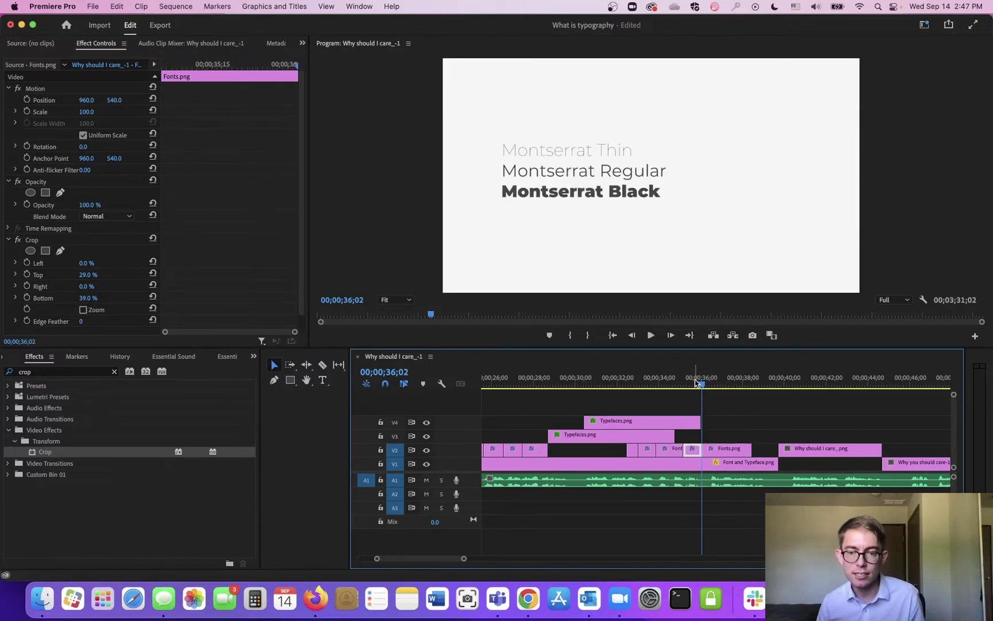
Replay the font names narration and split the Montserrat Black segment at 00;00;34;21, where the next name is spoken.
click(612, 378)
key(space)
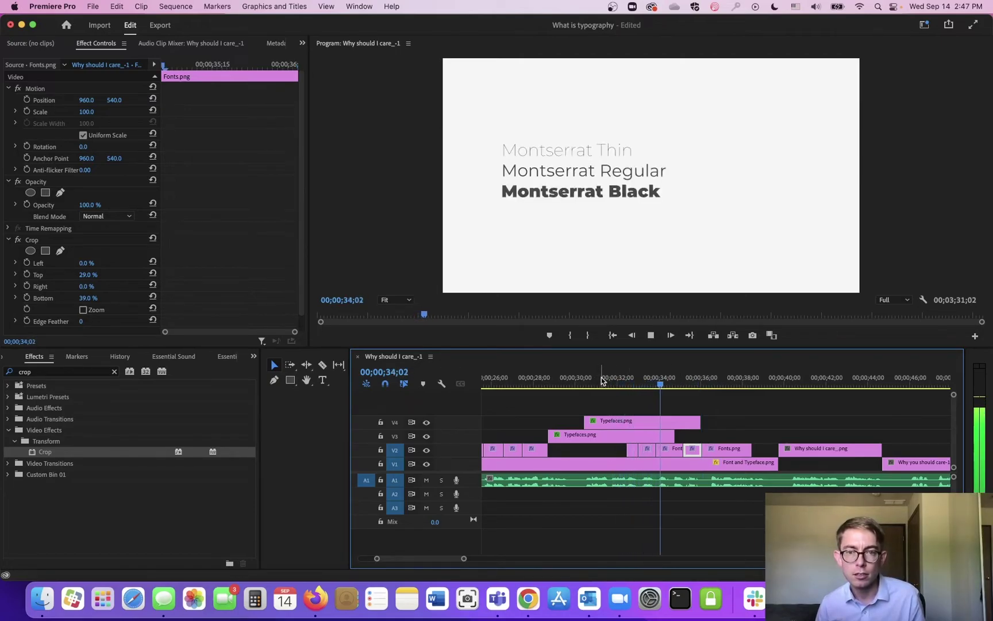
key(space)
key(space)
key(space)
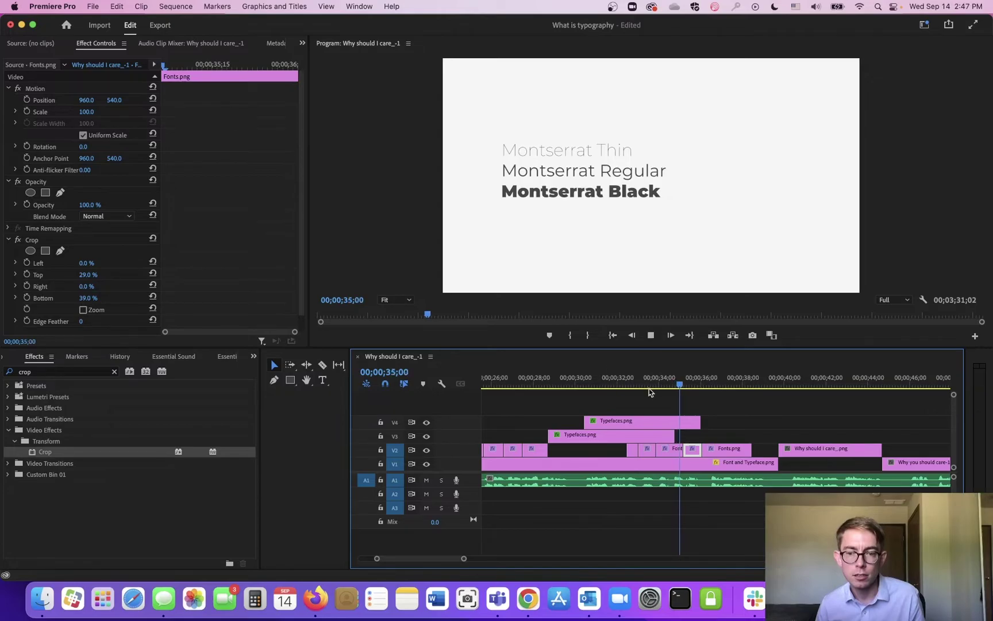
click(663, 377)
key(space)
key(space)
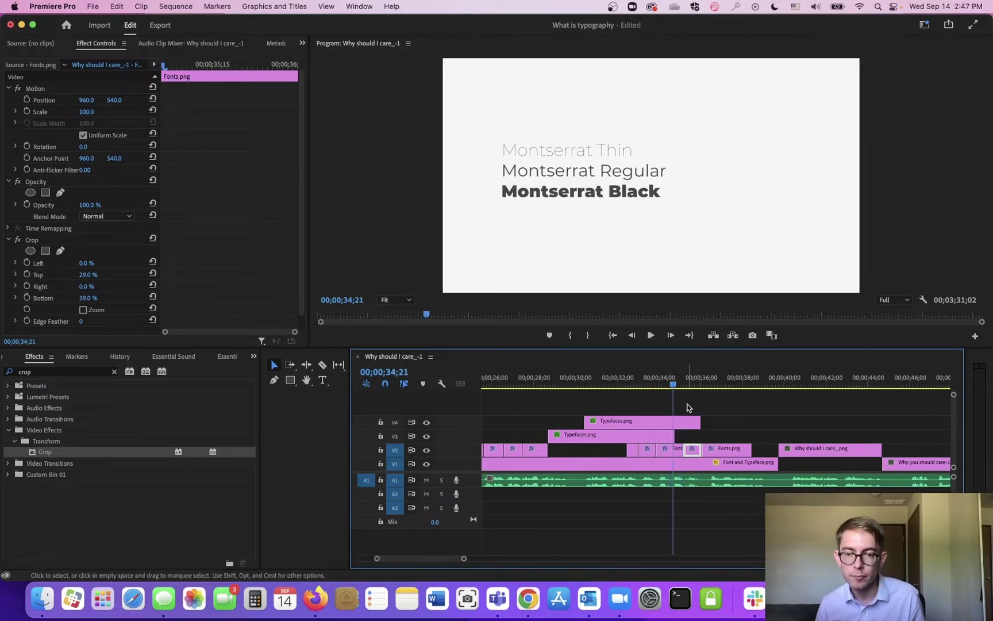
click(677, 449)
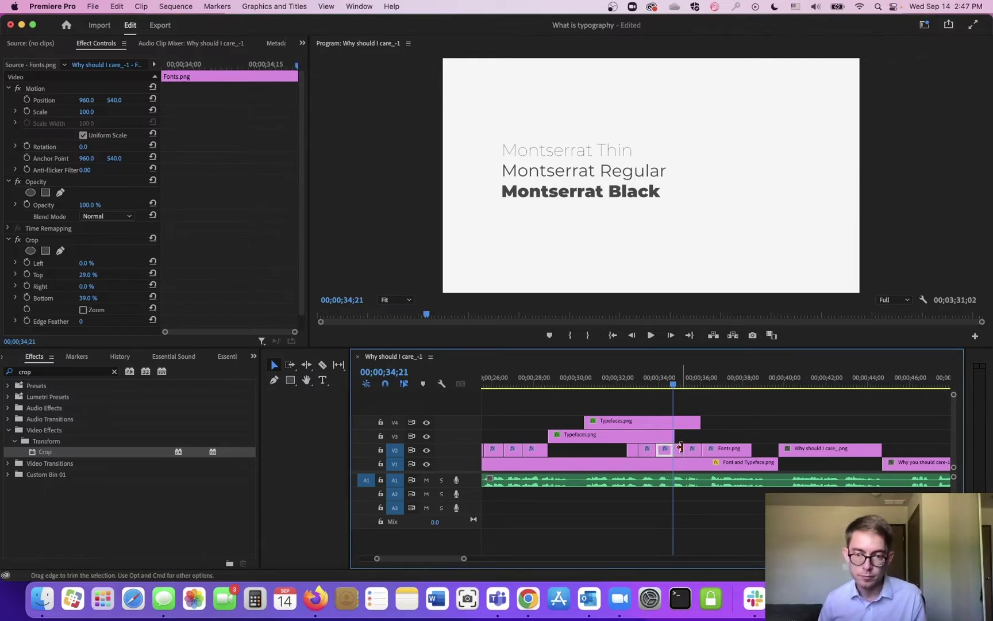
Reduce the bottom crop of the short Fonts segment starting at 00;00;34;21 to reveal Montserrat Bold.
click(679, 454)
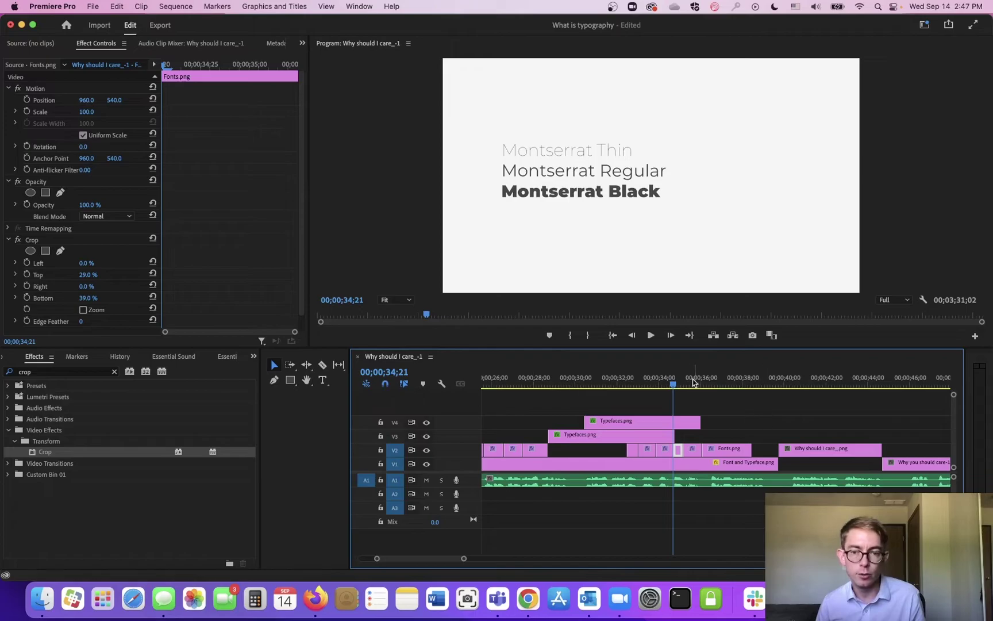
click(675, 385)
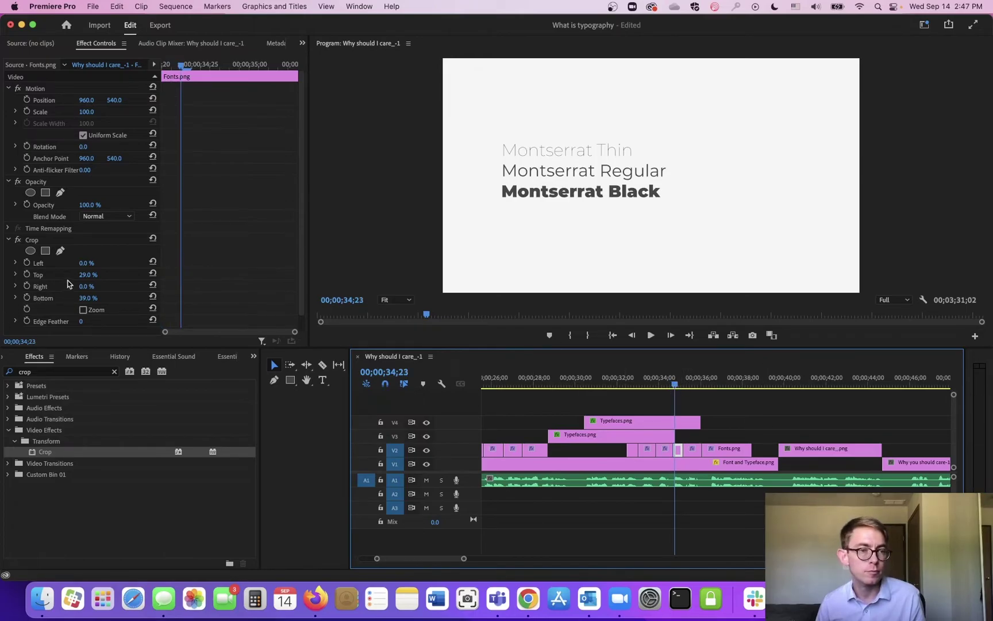
drag(92, 300, 88, 300)
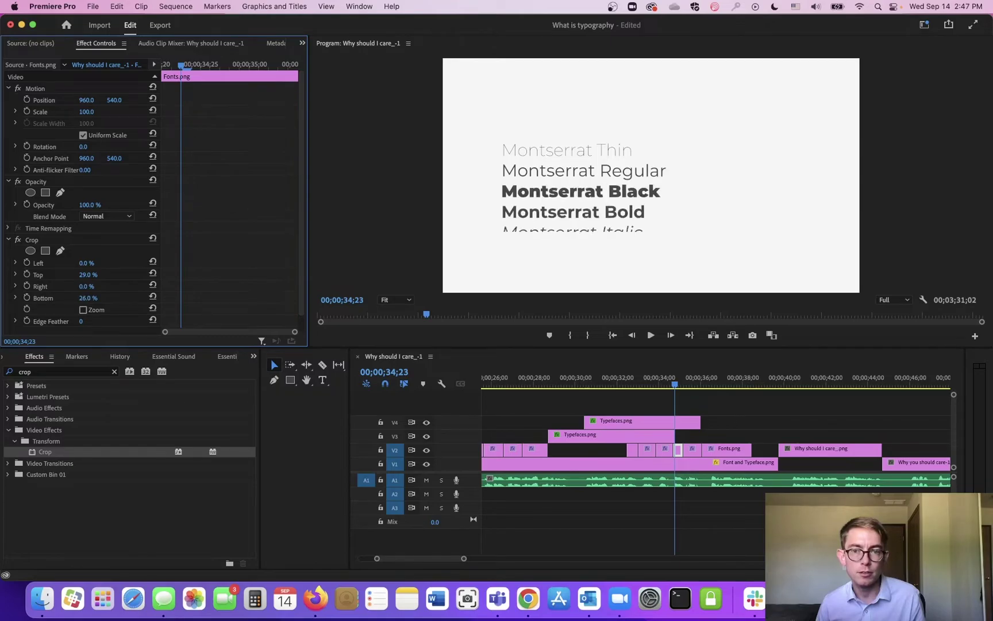
Set the bottom crop of the Fonts segment starting at 00;00;35;05 to 16% to reveal Montserrat Italic, and play the result.
drag(675, 385, 690, 430)
click(693, 450)
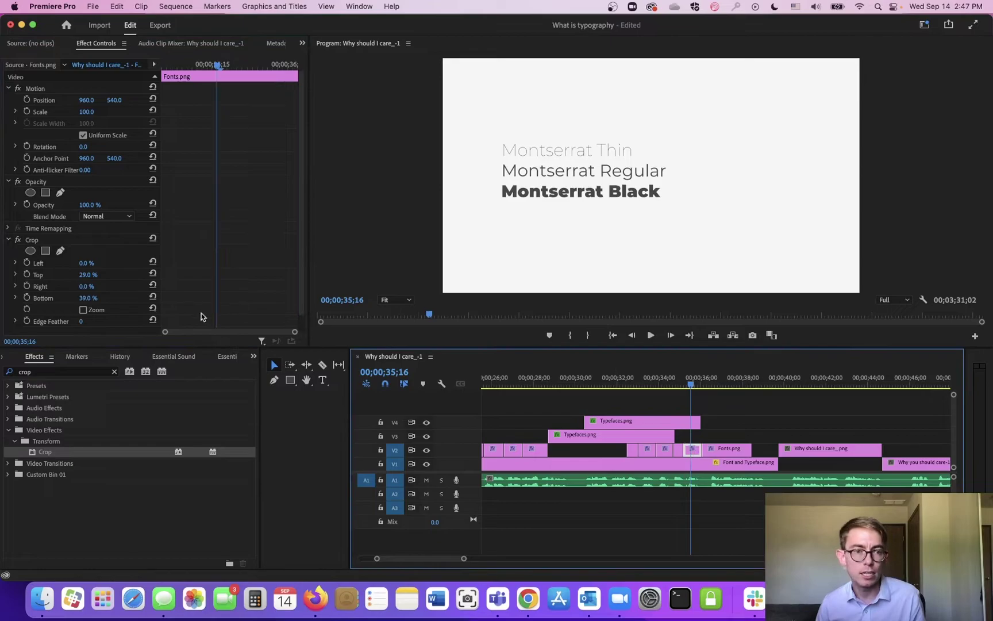
drag(90, 300, 66, 300)
key(space)
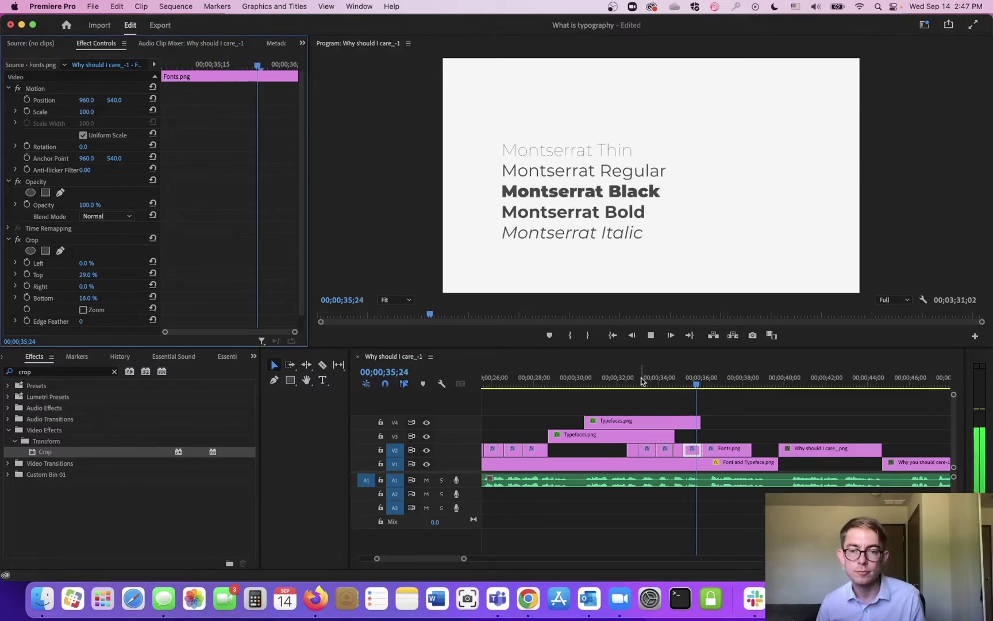
key(space)
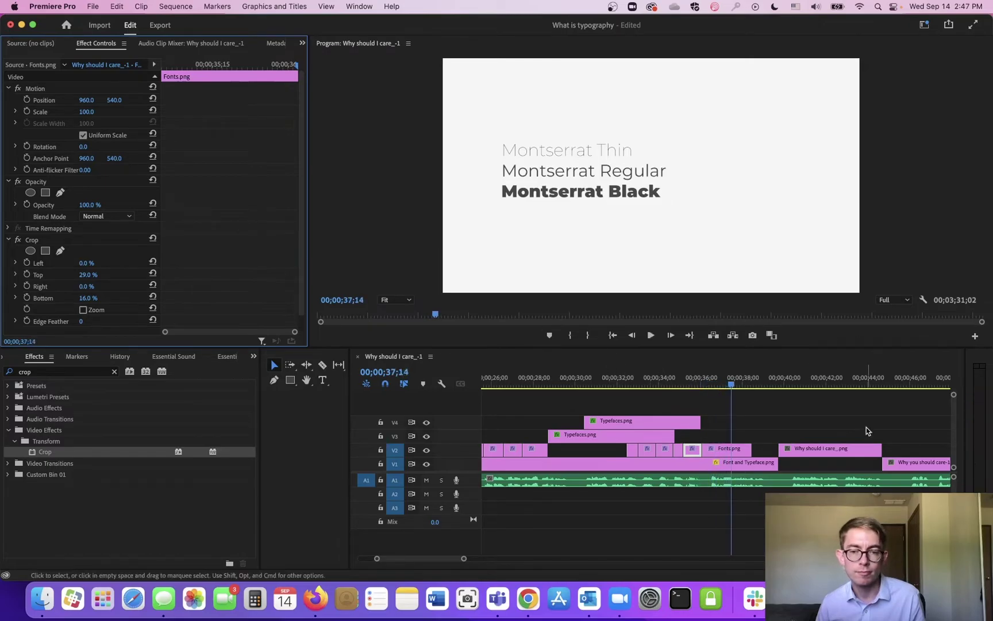
Set the bottom crop of the final Fonts segment to 0% so the full font list stays on screen.
click(743, 447)
drag(96, 302, 63, 302)
key(space)
key(space)
Play the sequence from 00;00;30;11 and scrub through the transition from the Typefaces list to the isolated Montserrat name.
click(585, 379)
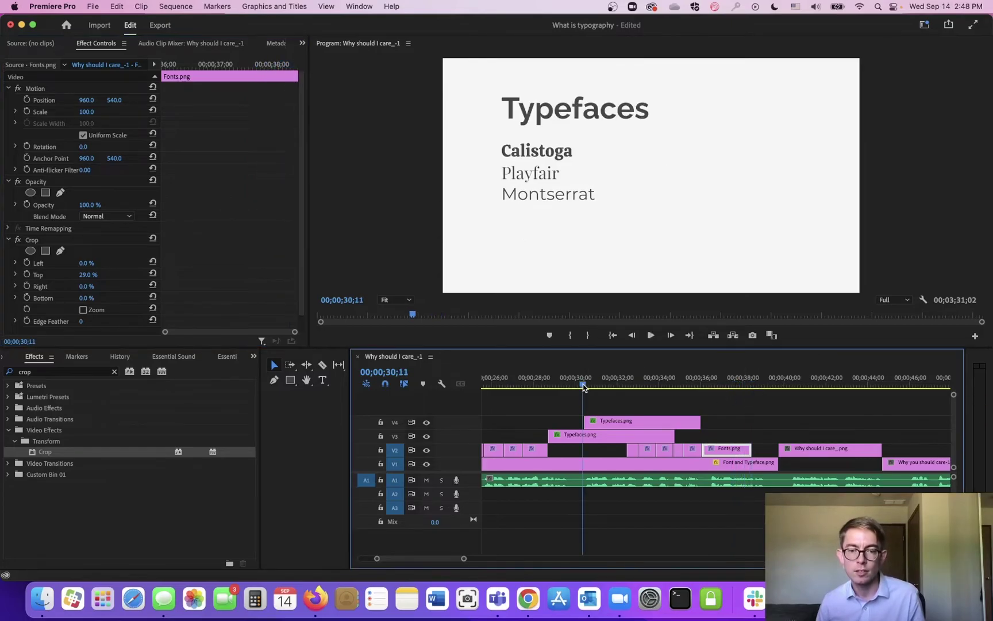
key(space)
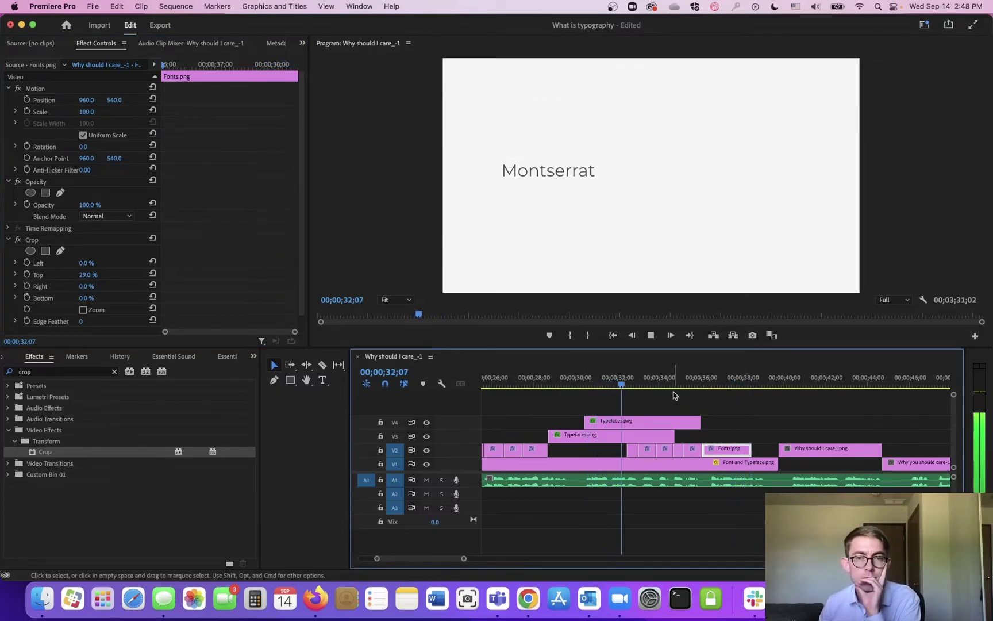
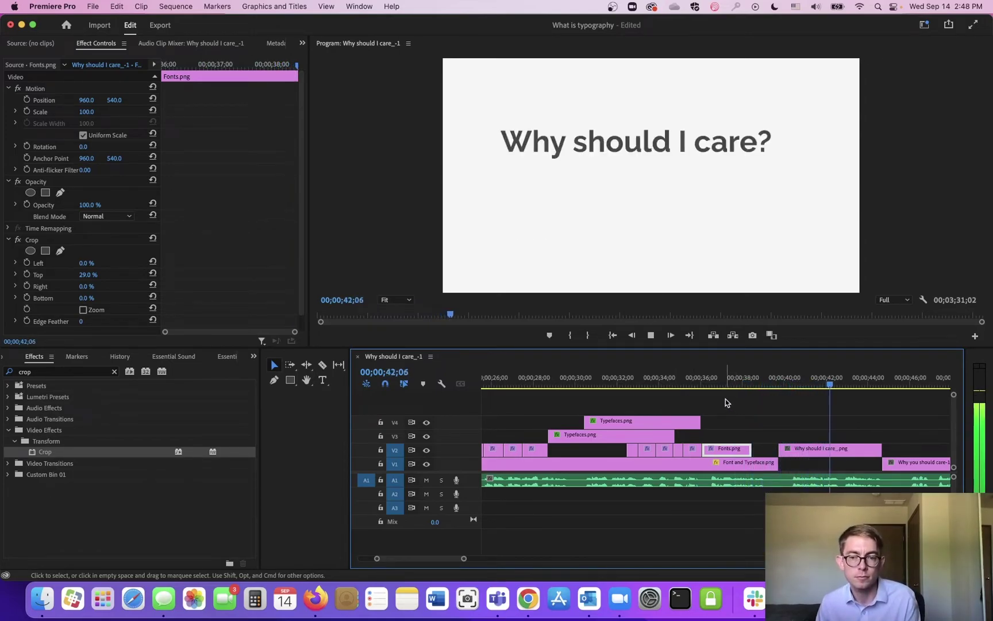
click(543, 384)
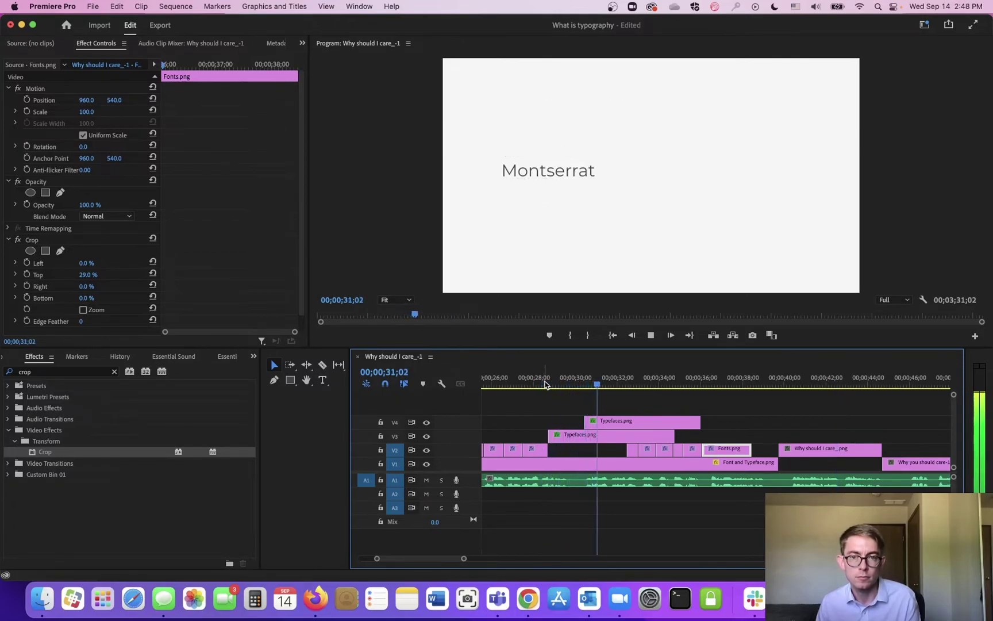
click(593, 384)
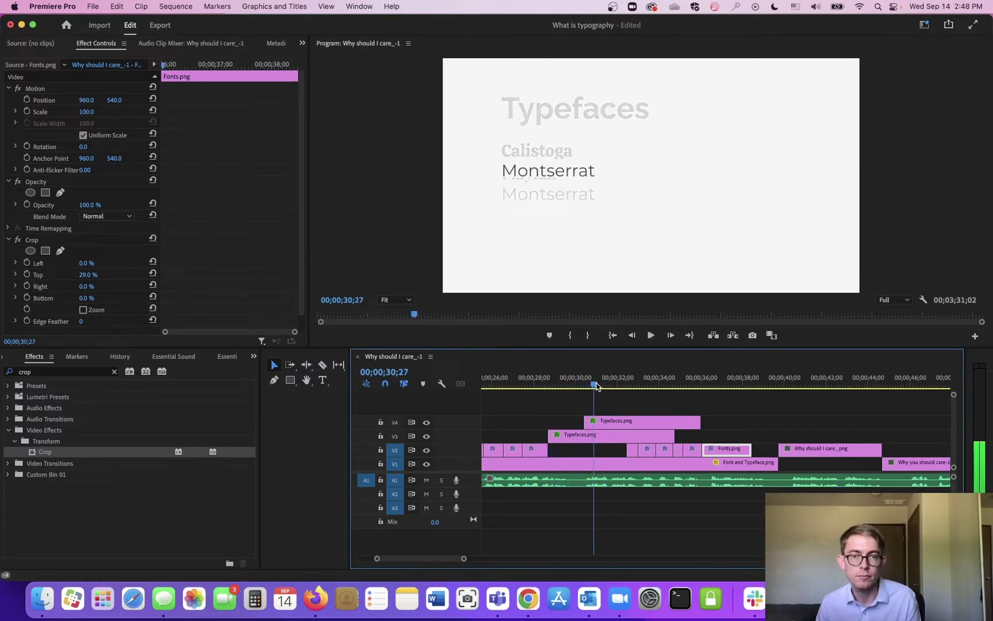
drag(595, 385, 555, 387)
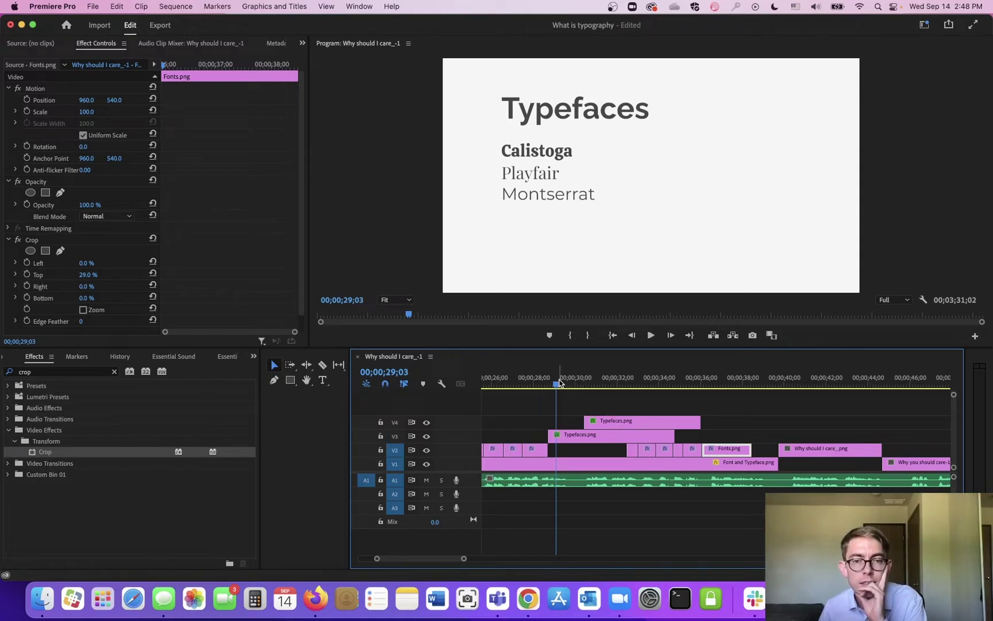
drag(558, 381, 587, 392)
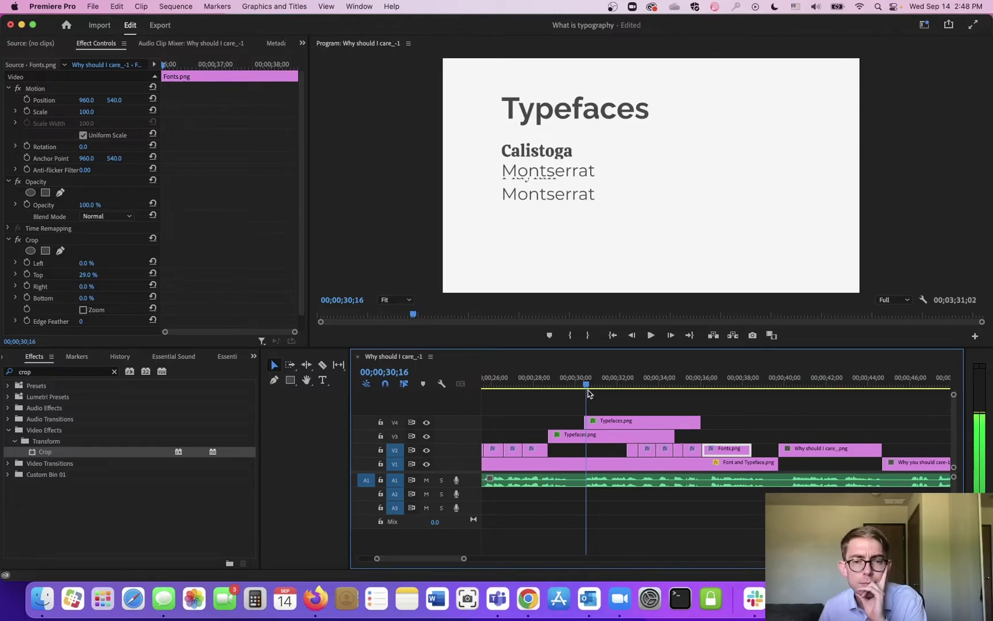
mouse_move(587, 393)
mouse_down()
mouse_move(579, 392)
mouse_move(607, 396)
mouse_up()
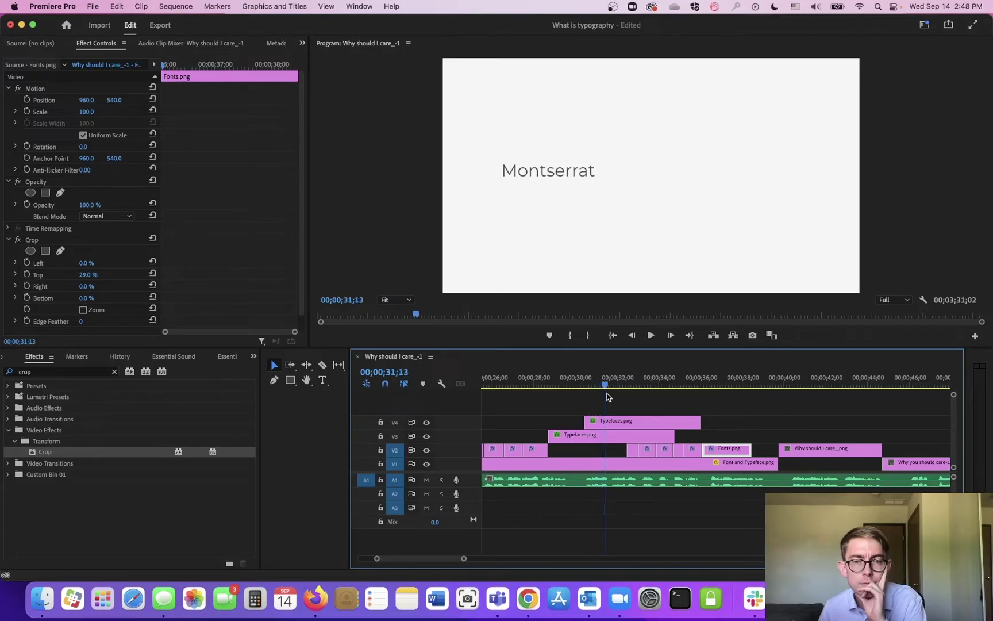
drag(590, 383, 585, 384)
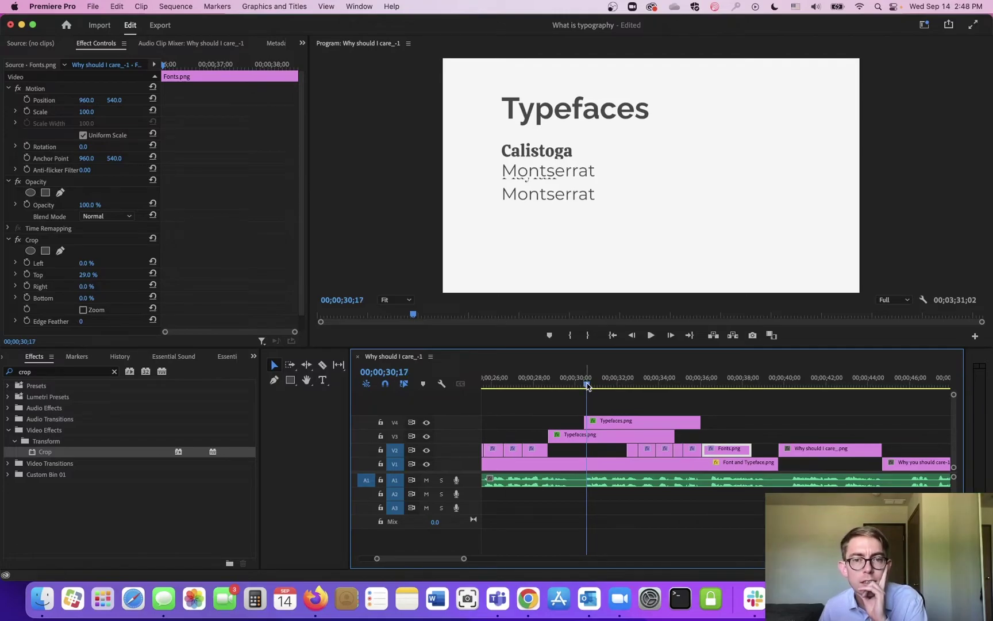
click(608, 423)
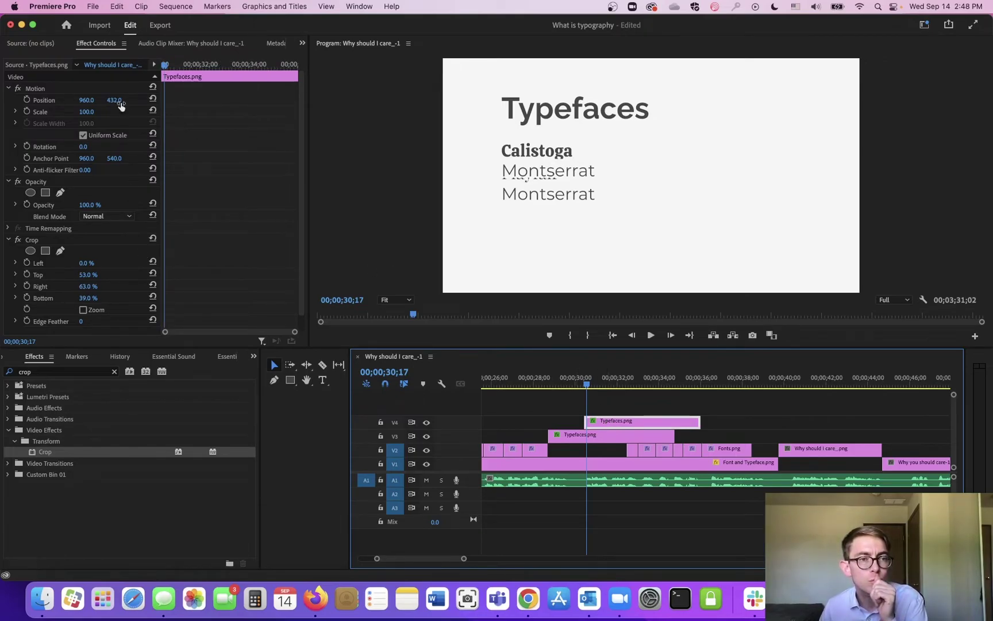
click(152, 100)
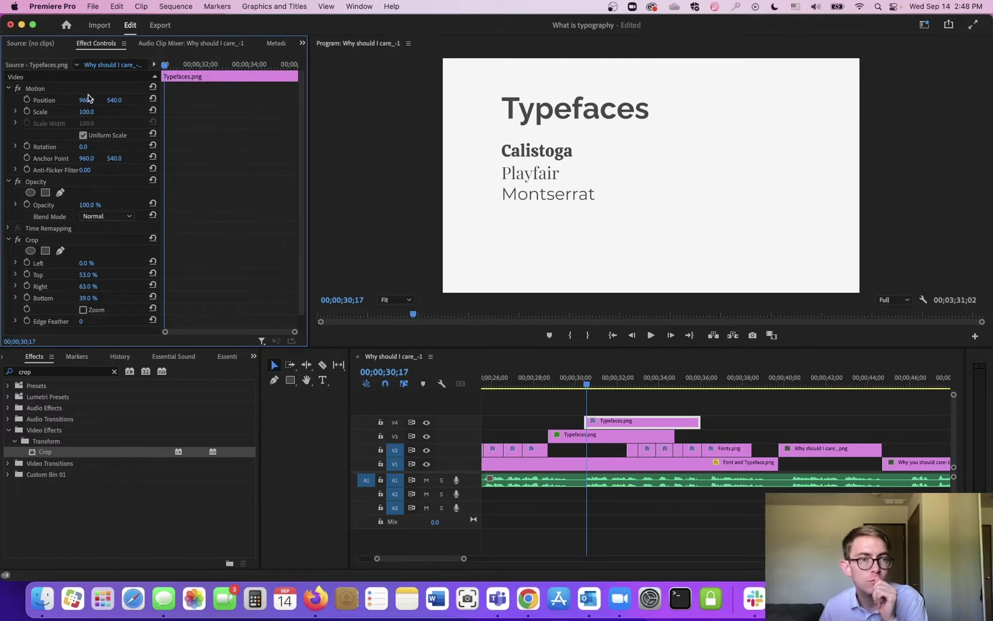
click(27, 99)
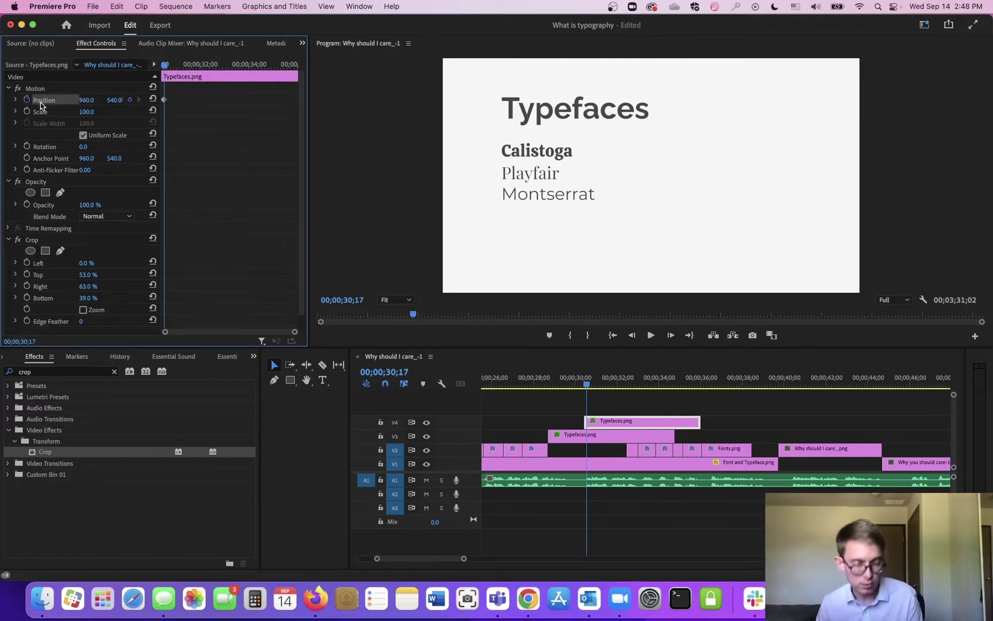
key(super+z)
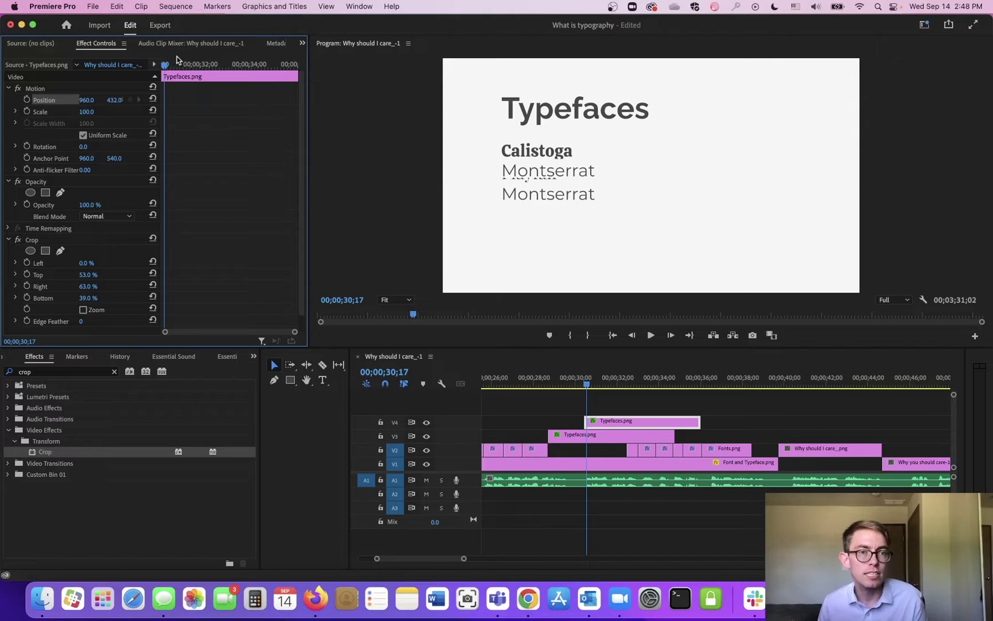
Keyframe the V4 Montserrat copy's vertical position from 540 at 00;00;30;13 to 432 at 00;00;31;03, and play the animation.
key(space)
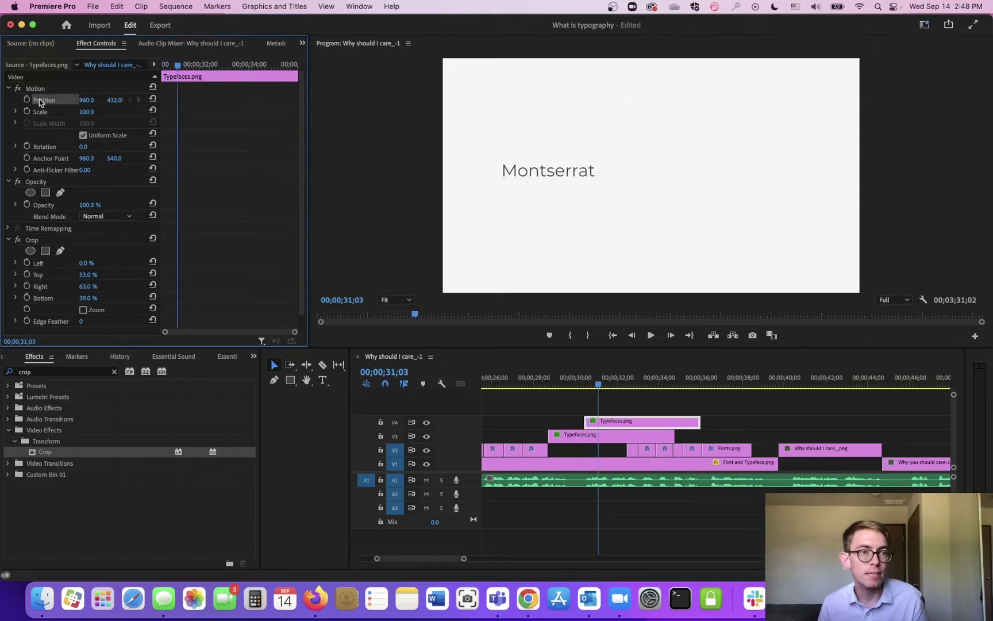
drag(181, 65, 161, 66)
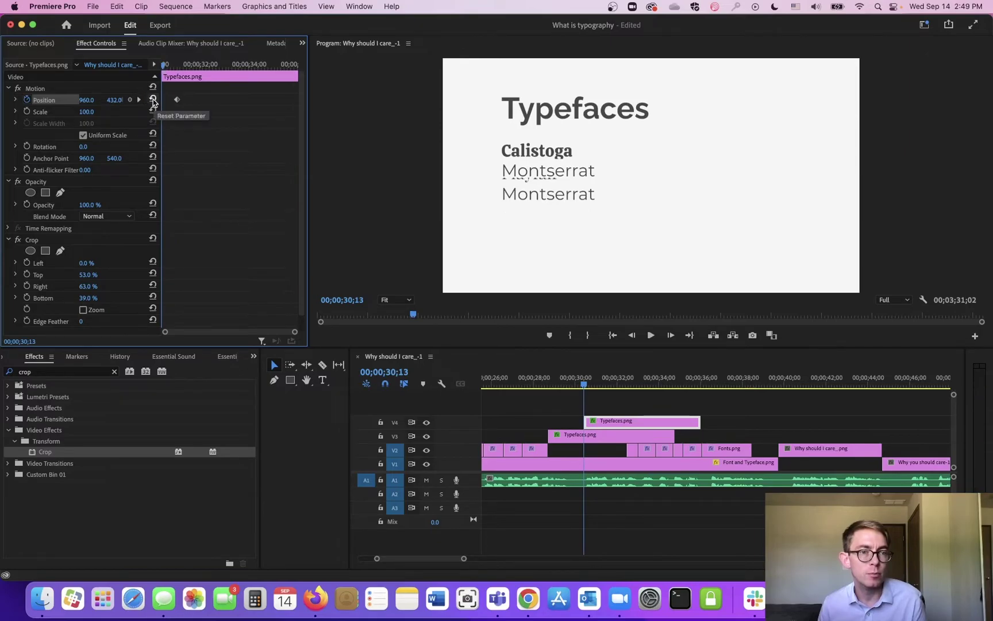
click(153, 98)
key(space)
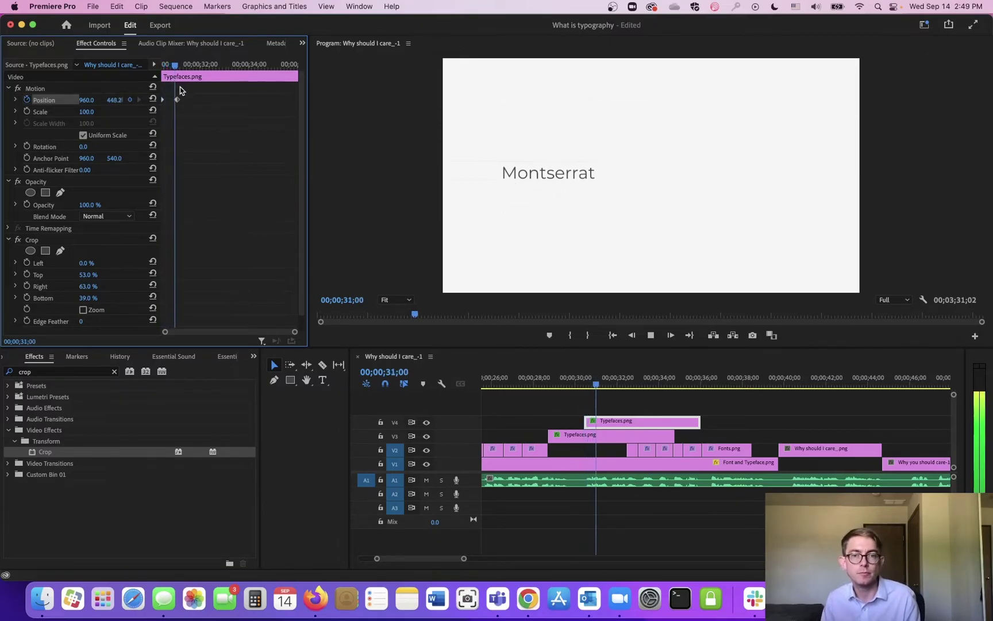
key(space)
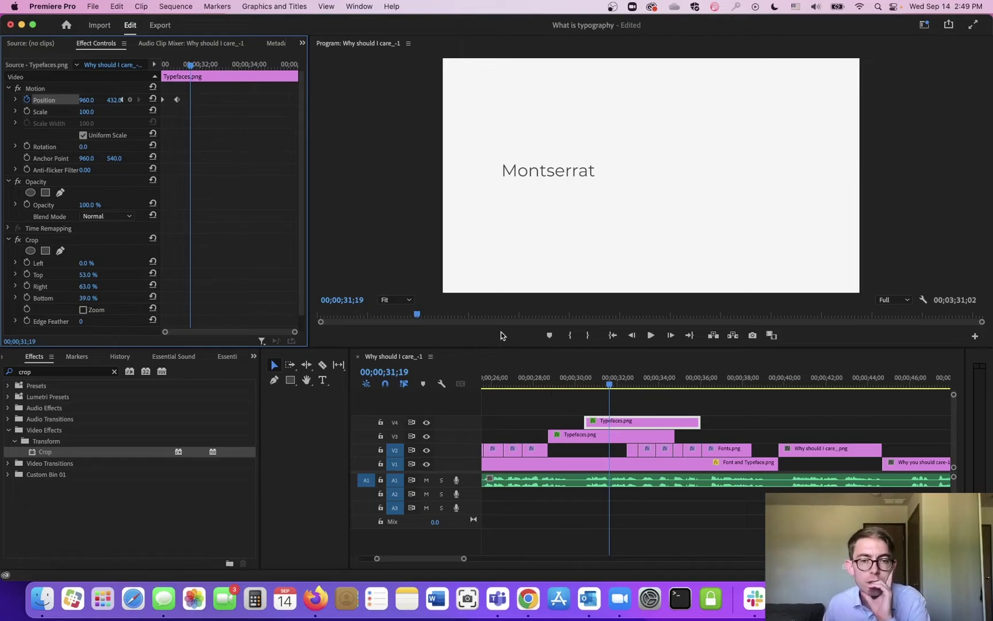
Move the V4 Montserrat copy's two position keyframes to 00;00;30;29 and 00;00;31;19, after the Typefaces list's fade-out, and play the animation.
click(590, 440)
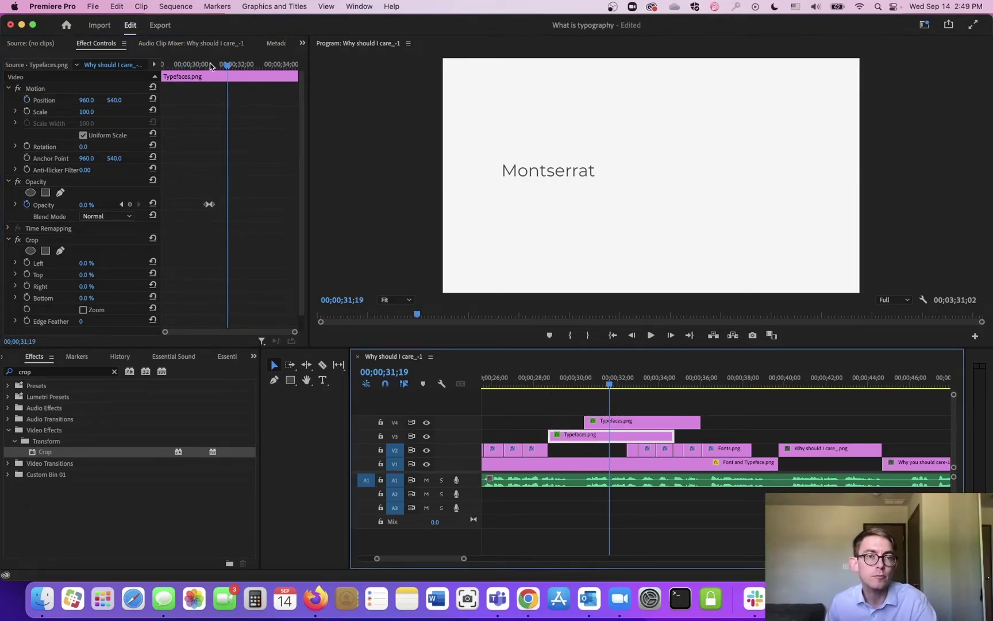
drag(210, 64, 206, 65)
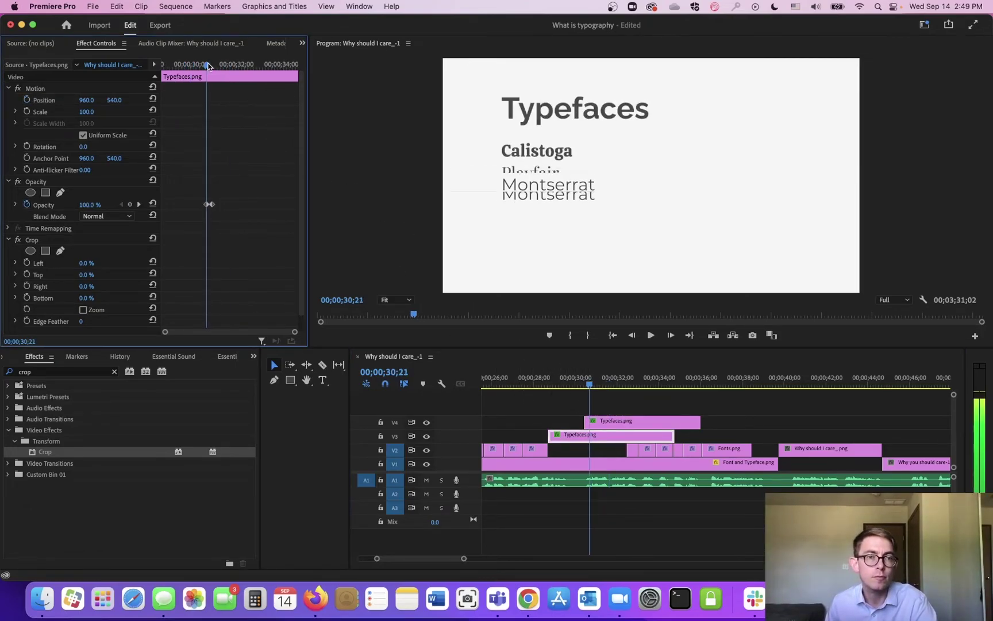
click(139, 204)
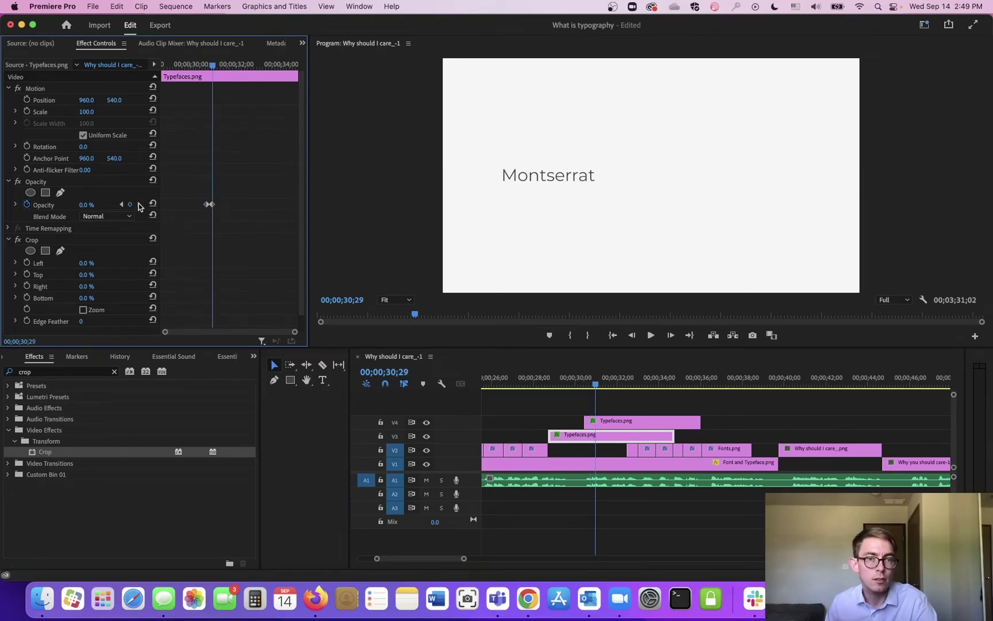
click(625, 427)
mouse_move(205, 99)
mouse_down()
mouse_move(163, 106)
mouse_move(190, 103)
mouse_up()
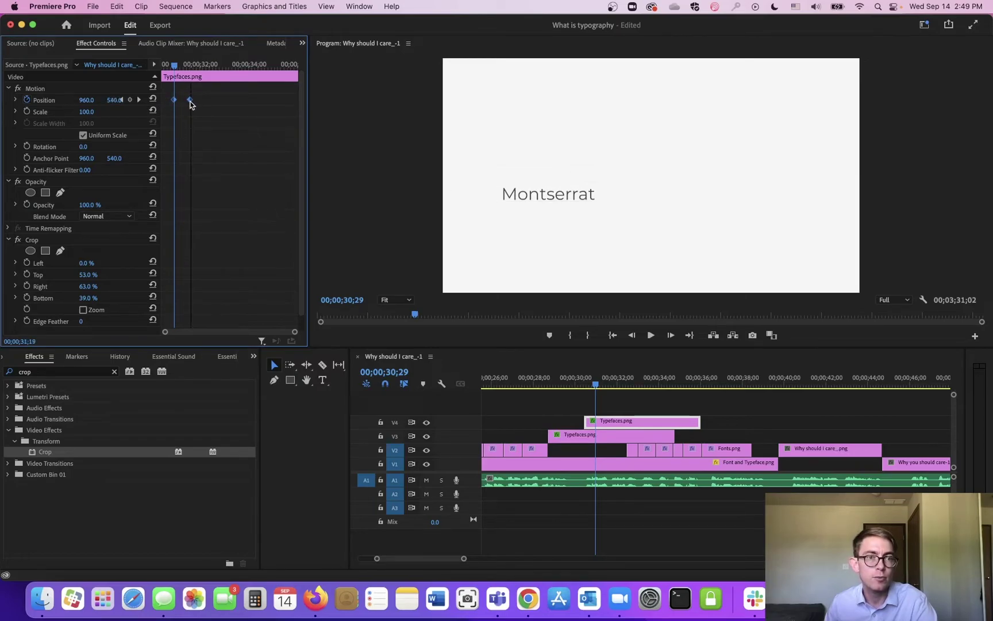
click(163, 64)
key(space)
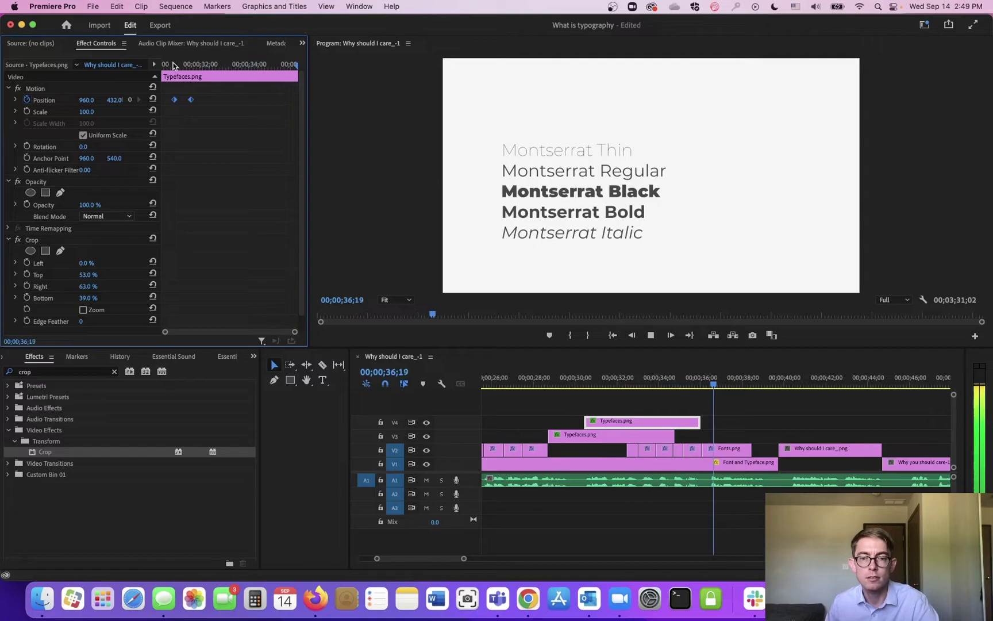
key(space)
Split the final Fonts segment on V2 at 00;00;36;14.
click(726, 451)
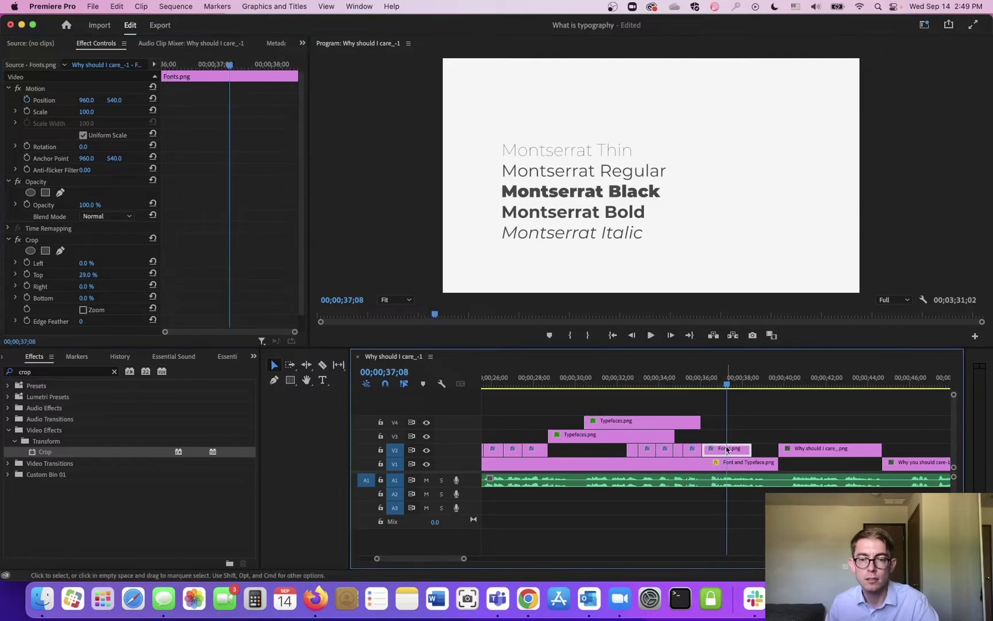
drag(726, 383, 710, 383)
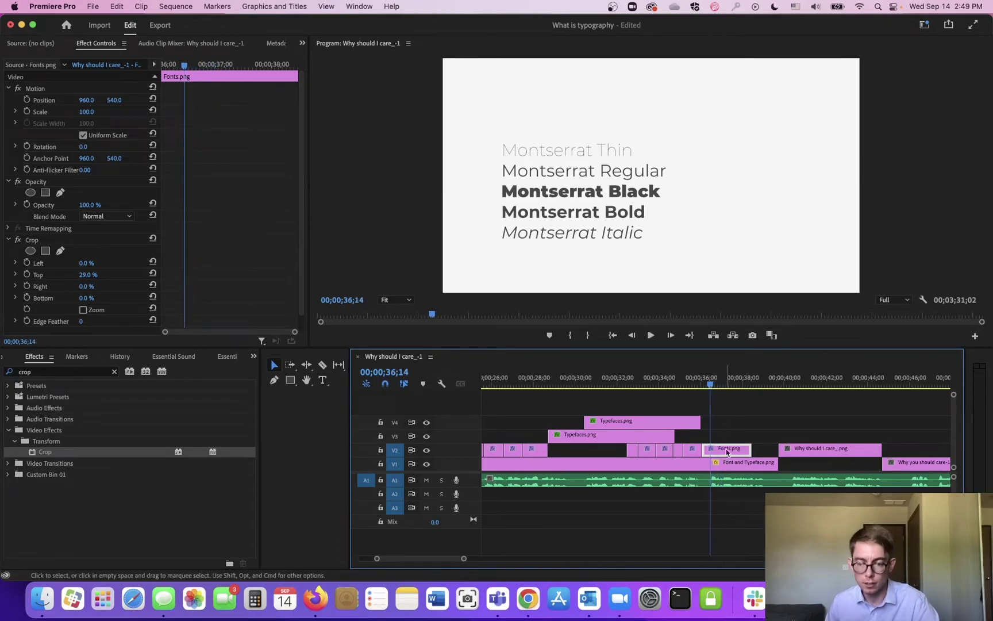
key(super+k)
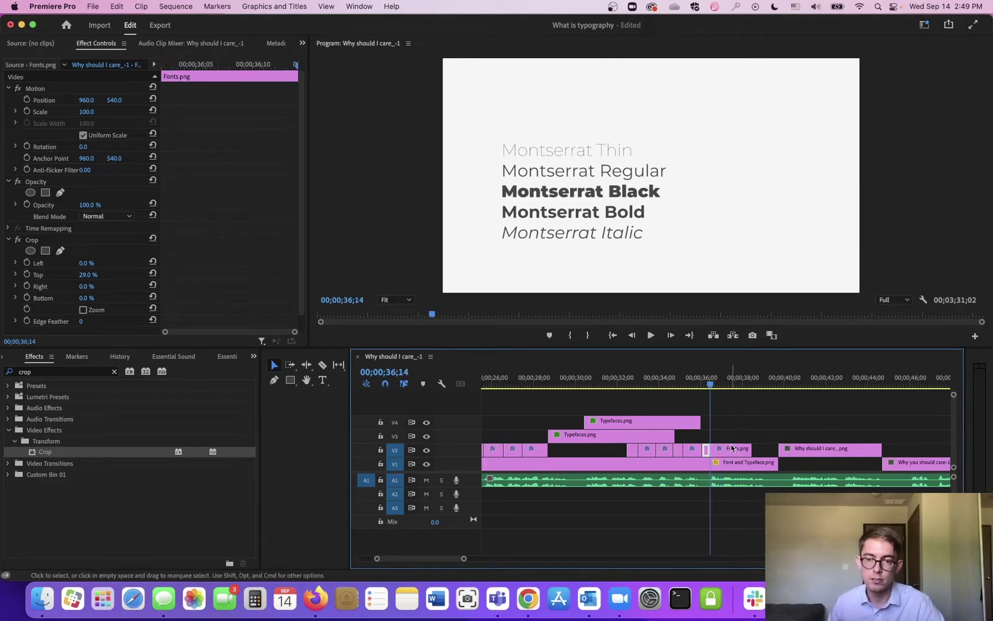
Set the top crop of the Fonts segment after the split to 0%, and remove its Crop effect.
click(715, 383)
click(736, 454)
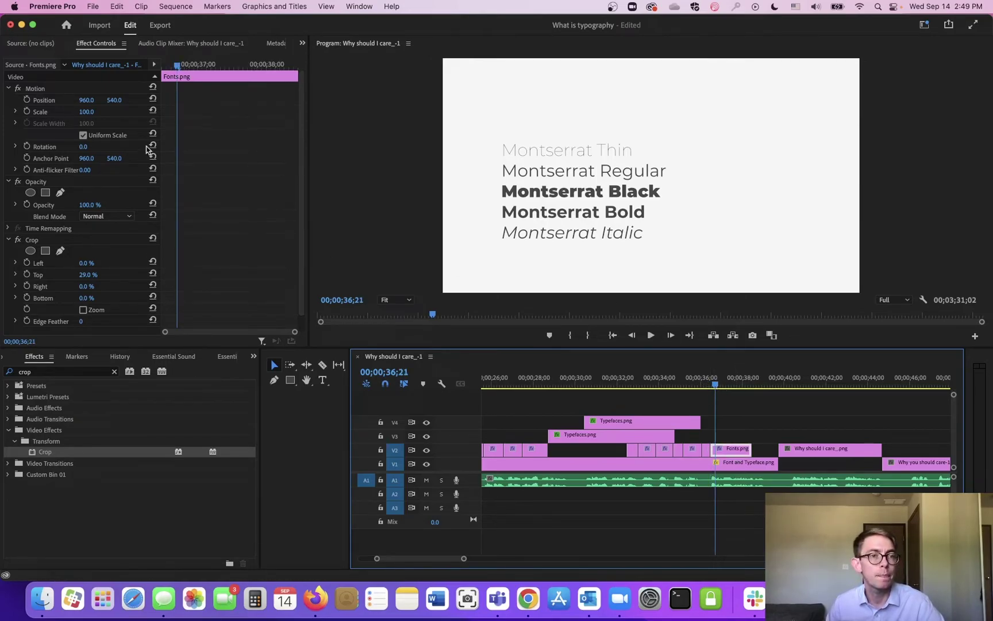
drag(96, 276, 75, 276)
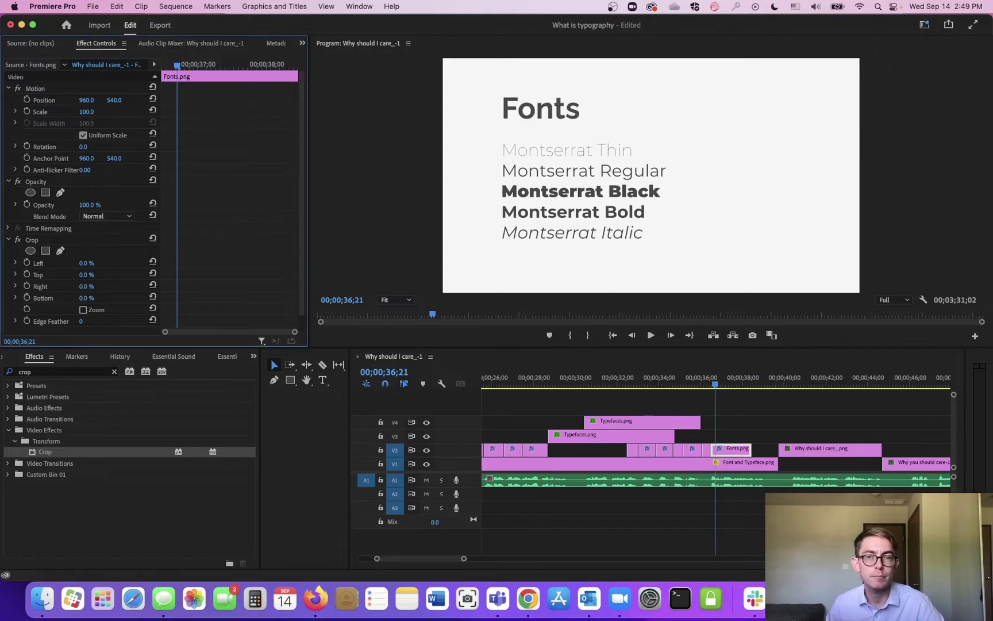
click(46, 240)
key(Delete)
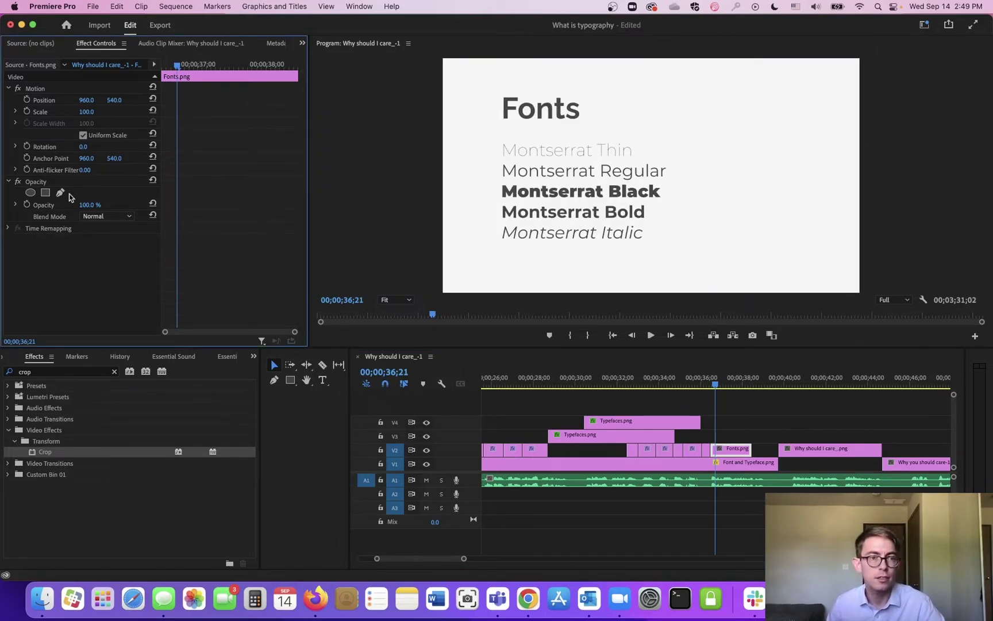
Keyframe the uncropped Fonts segment's opacity from 0% at 00;00;36;14 to 100% a few frames further on.
drag(171, 68, 106, 93)
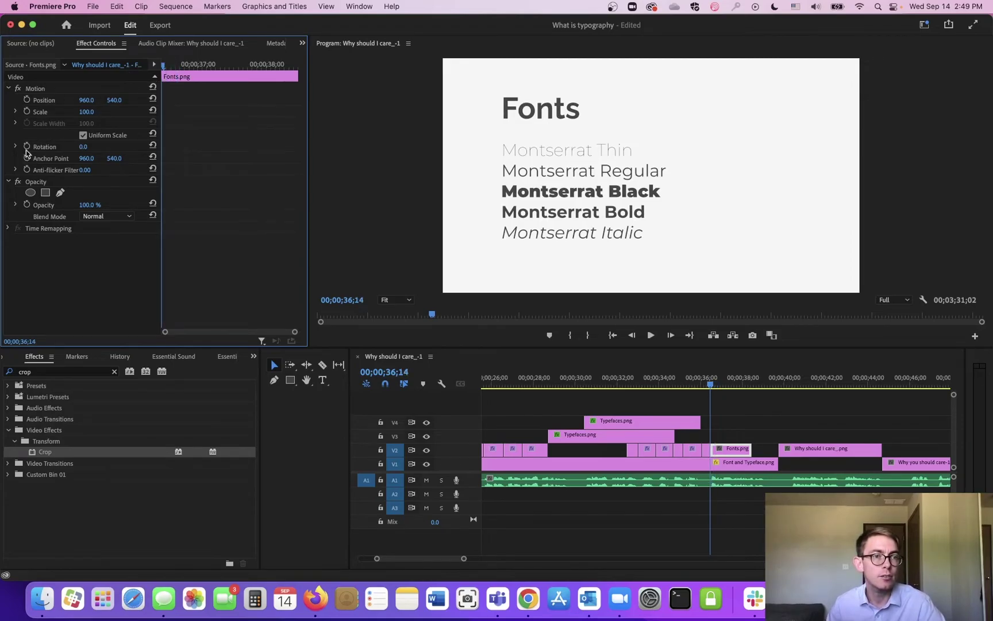
key(Right)
key(Right)
key(Right)
key(Right)
key(Right)
key(Right)
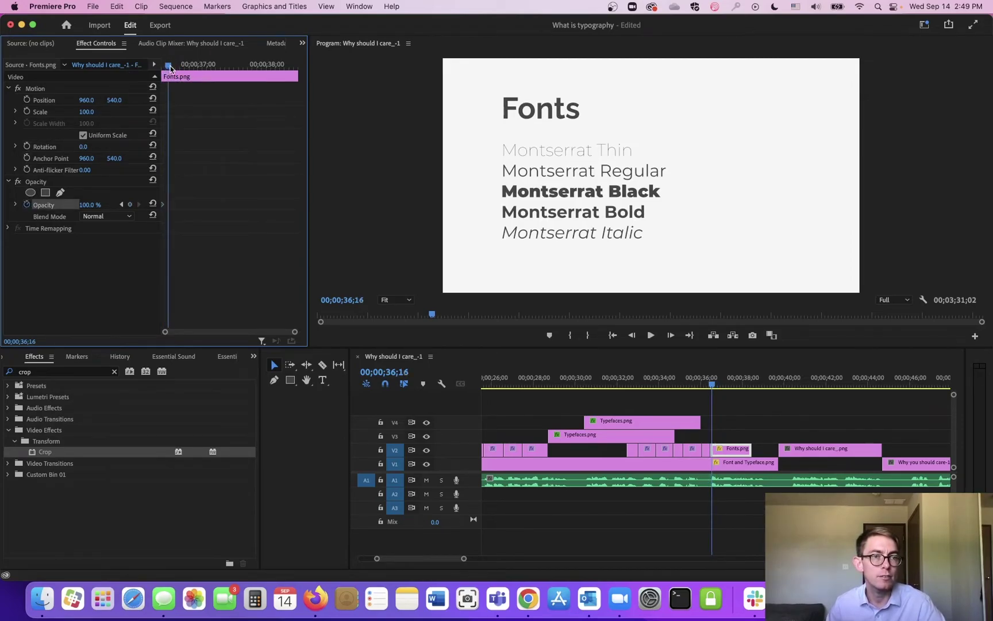
click(130, 203)
key(Up)
drag(89, 204, 34, 204)
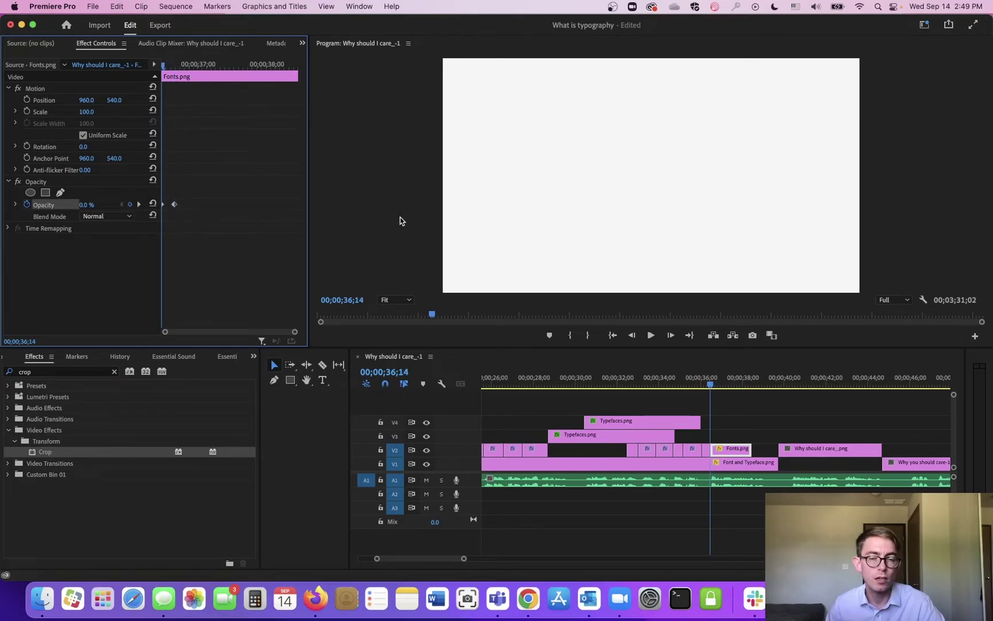
Place the fading Fonts segment on V3 above the cropped Fonts segment on V2, and play the heading's fade-in.
mouse_move(744, 449)
mouse_down()
mouse_move(723, 448)
mouse_move(748, 443)
mouse_up()
key(space)
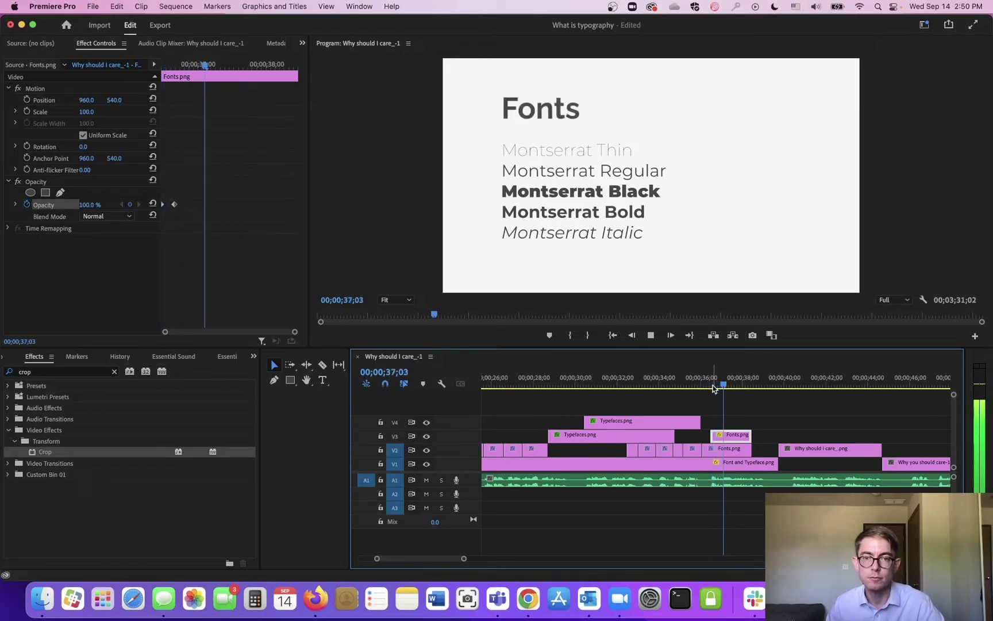
key(space)
key(space)
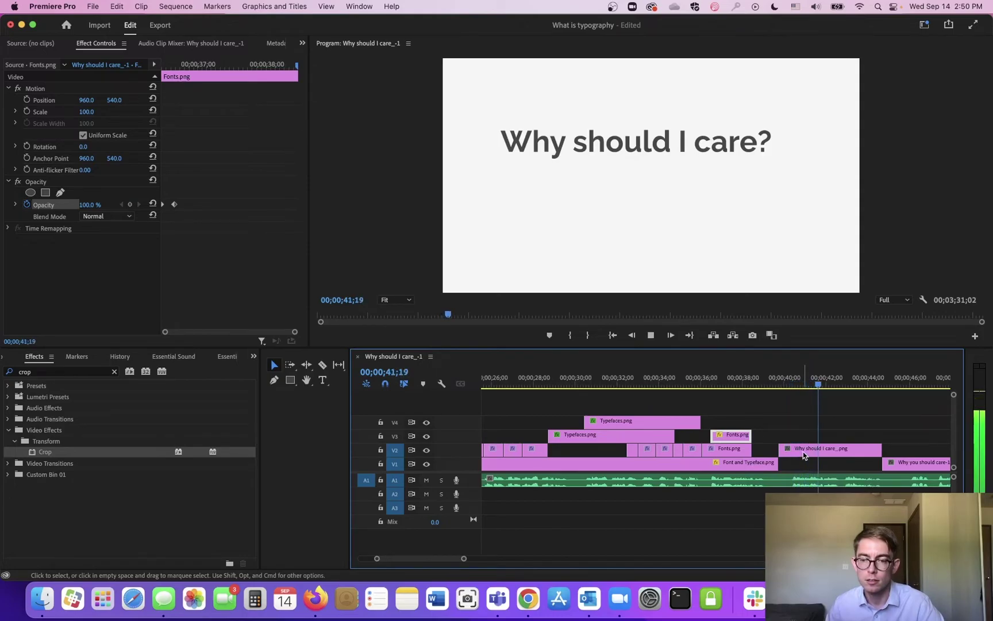
Split the narration at 00;00;40;09 and trim the first part back to the end of the V1 Font and Typeface clip.
drag(798, 382, 791, 381)
click(835, 480)
key(super+k)
drag(789, 481, 779, 478)
key(XF86AudioLowerVolume)
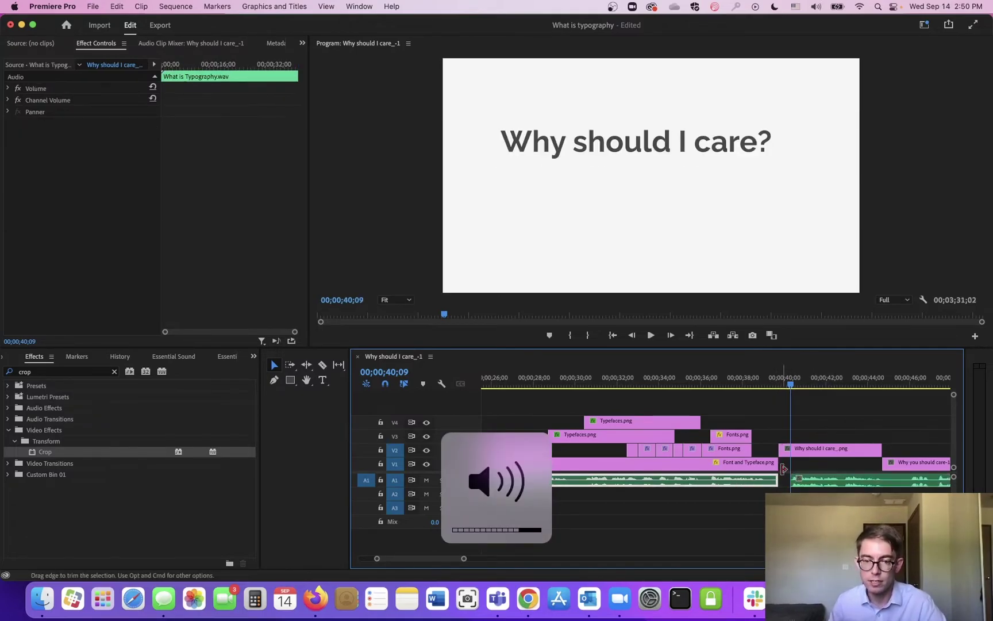
Shift the remaining narration and slides earlier to close the audio gap, with the Why should I care slide on V3, and play the transition.
drag(814, 448, 816, 474)
key(a)
drag(788, 390, 718, 381)
key(space)
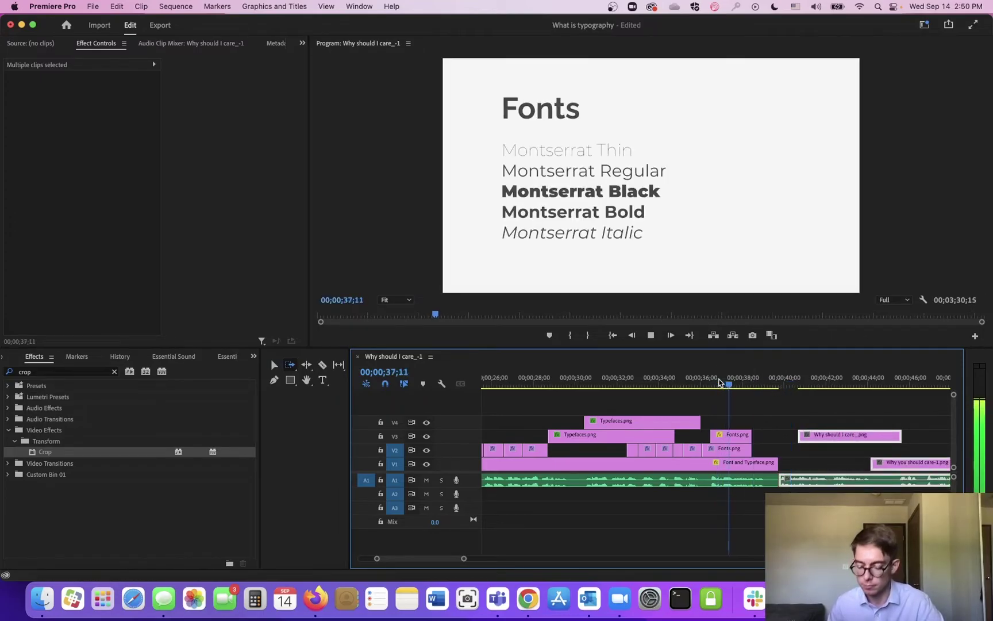
key(XF86AudioRaiseVolume)
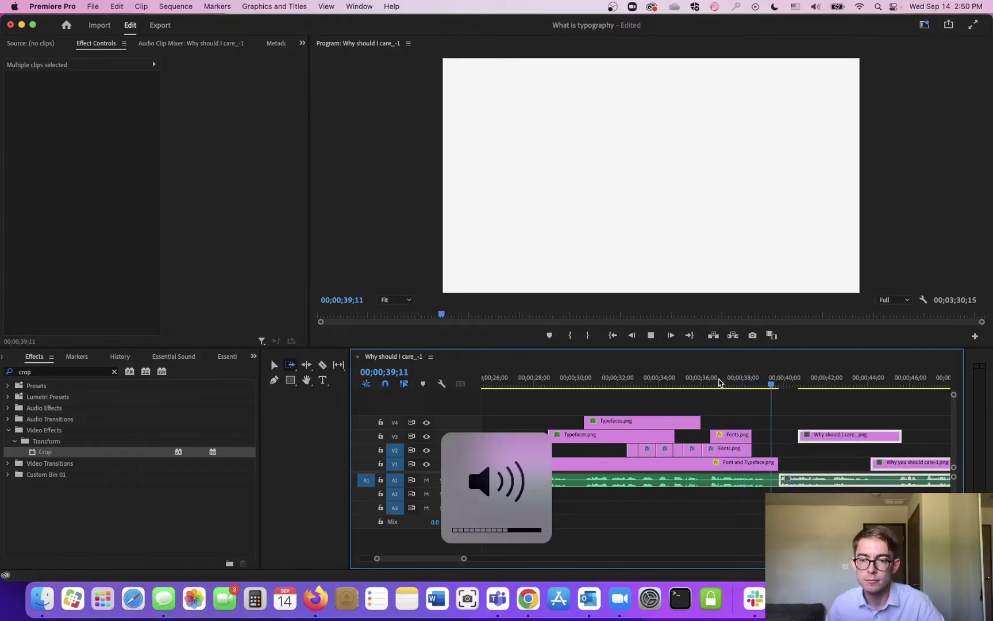
key(space)
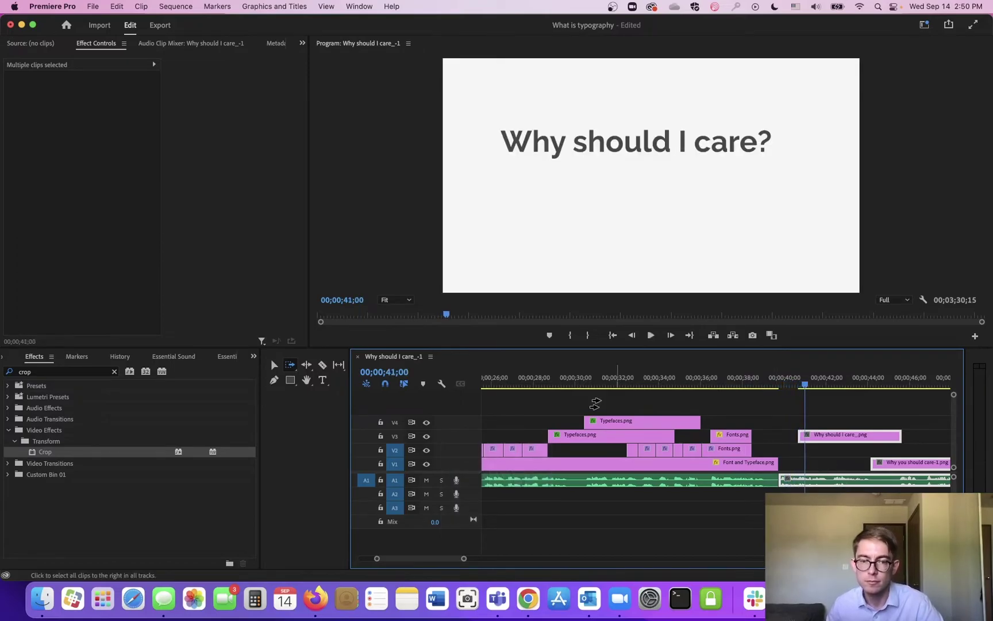
Shift the selected narration and following slides 11 frames earlier to tighten the pause, and play through to 00;00;45;04.
click(273, 365)
drag(829, 480, 822, 481)
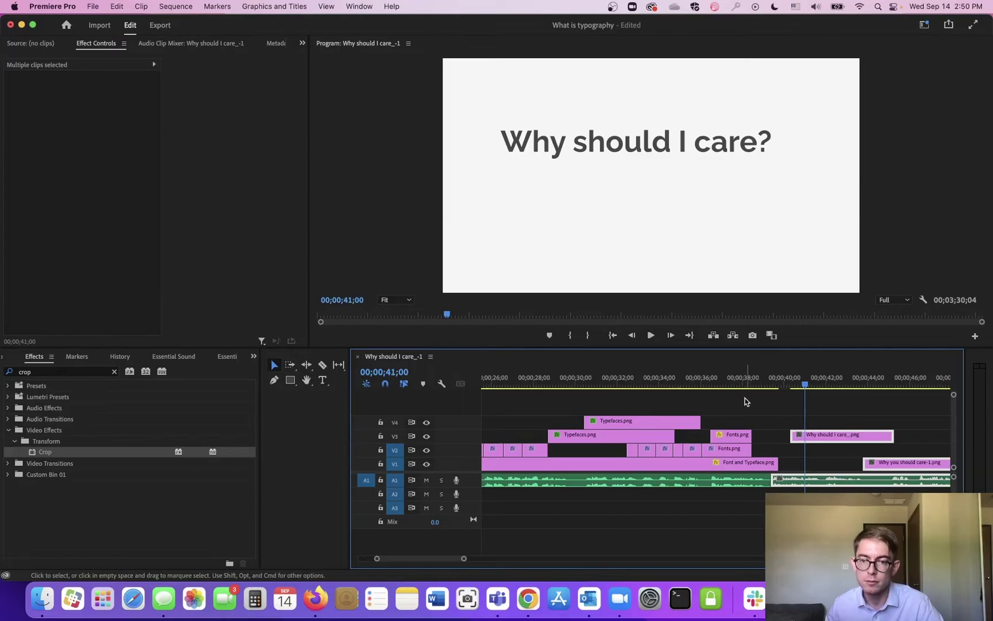
click(741, 378)
key(space)
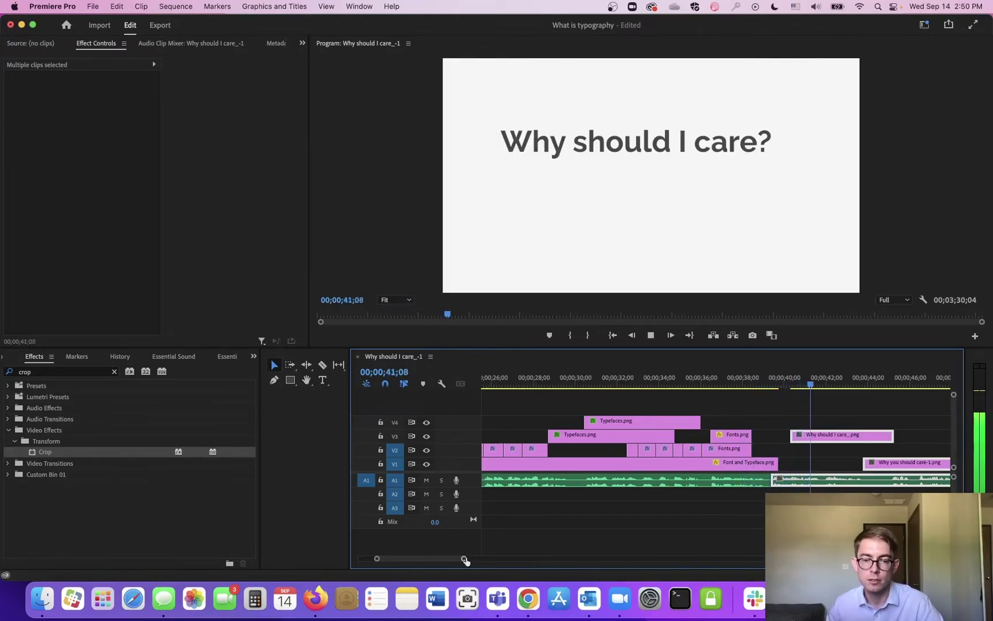
drag(464, 558, 510, 558)
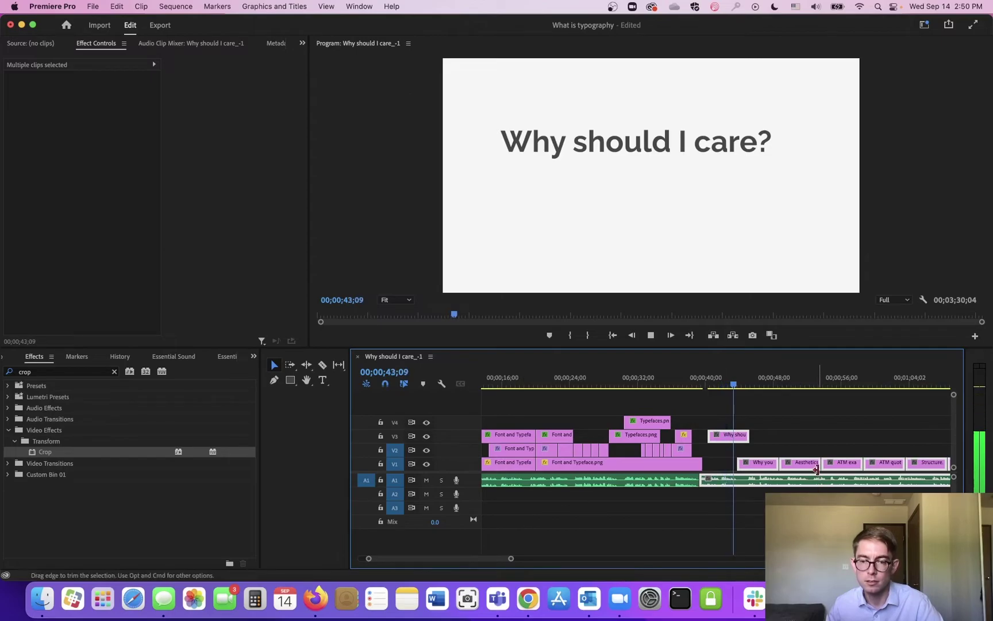
key(space)
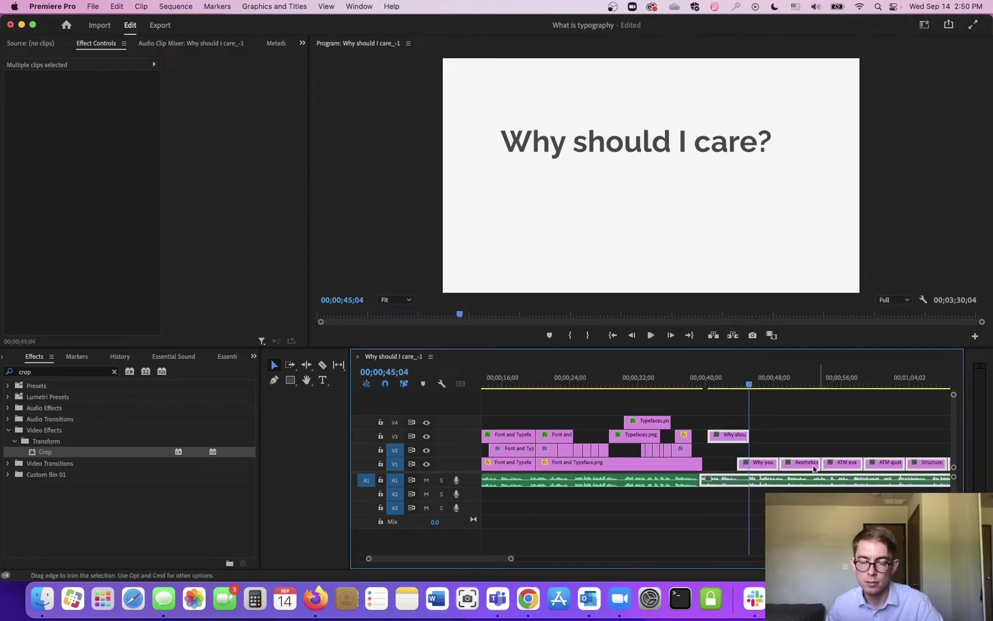
Move the Why should I care slide and all following slides to start at about 00;00;51;12, leaving the narration in place.
drag(510, 558, 457, 559)
click(784, 417)
drag(669, 408, 918, 466)
key(a)
click(745, 431)
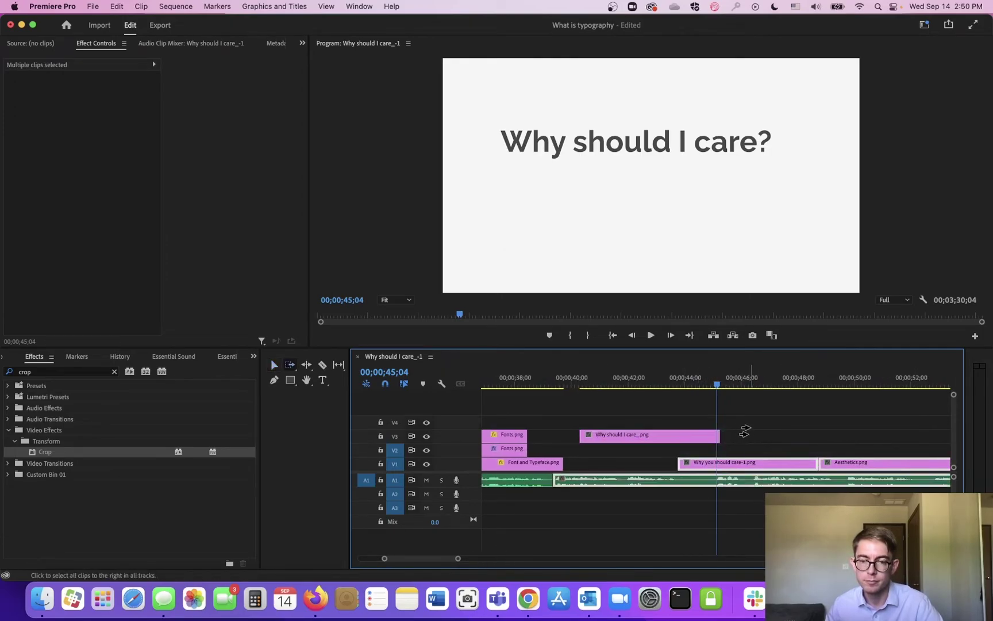
click(668, 433)
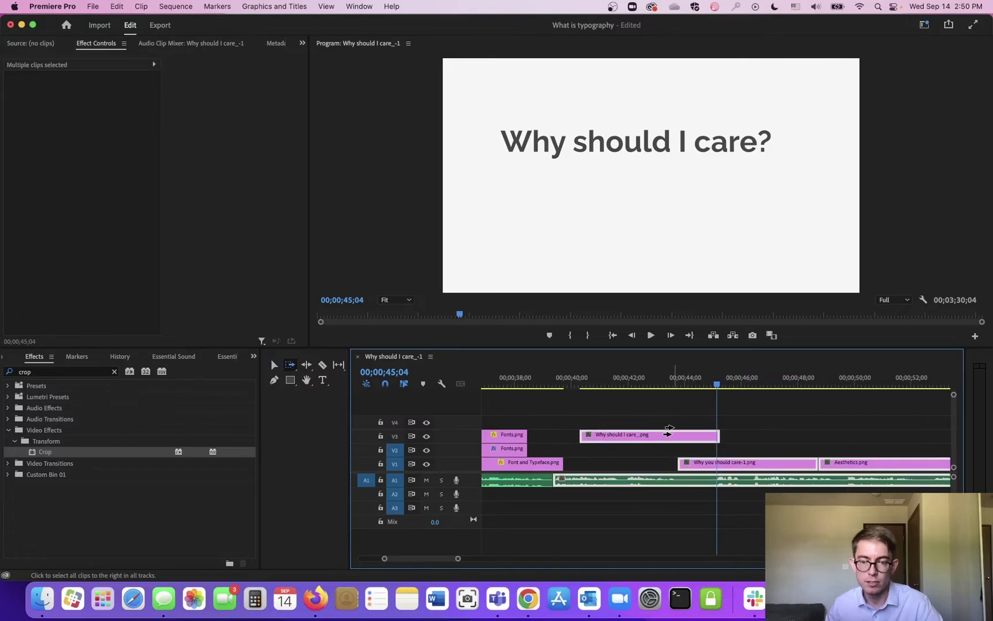
click(275, 365)
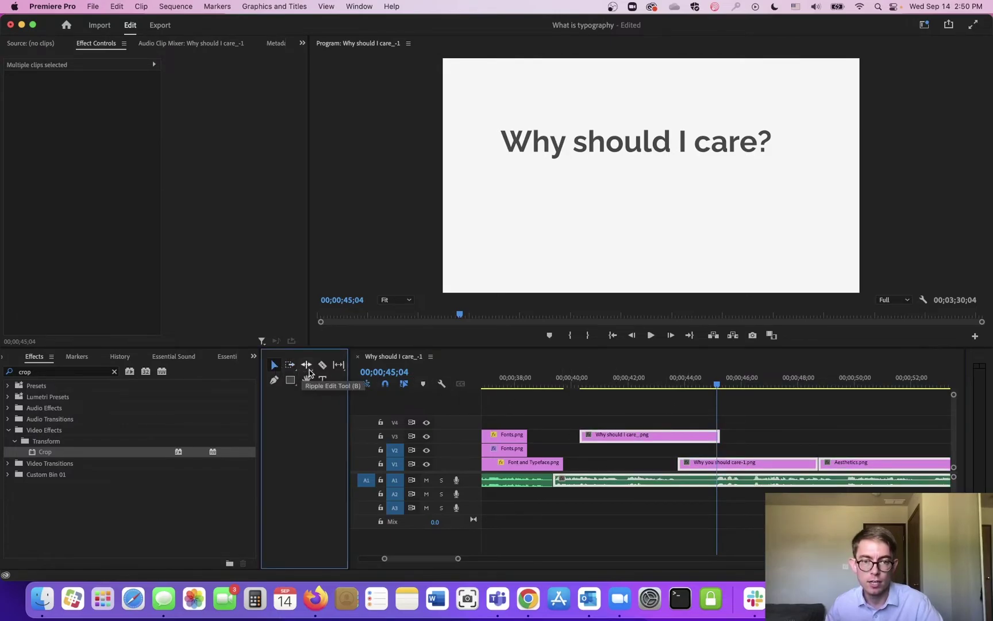
key(super+s)
super+click(691, 483)
drag(609, 435, 883, 441)
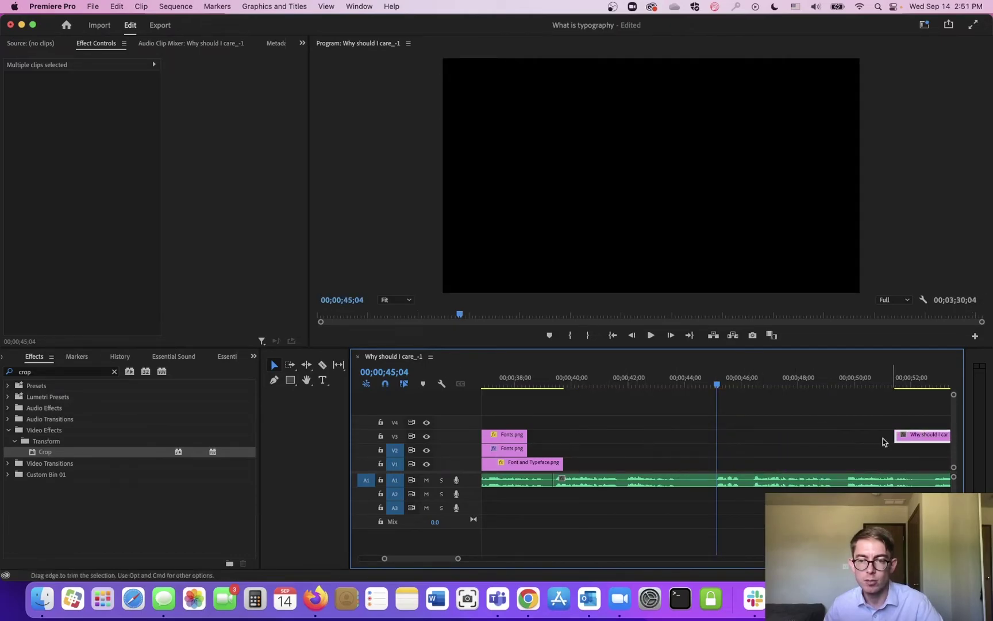
Split the narration at 00;00;45;02 and trim the end of the preceding part back to about 00;00;44;04.
click(714, 382)
click(783, 476)
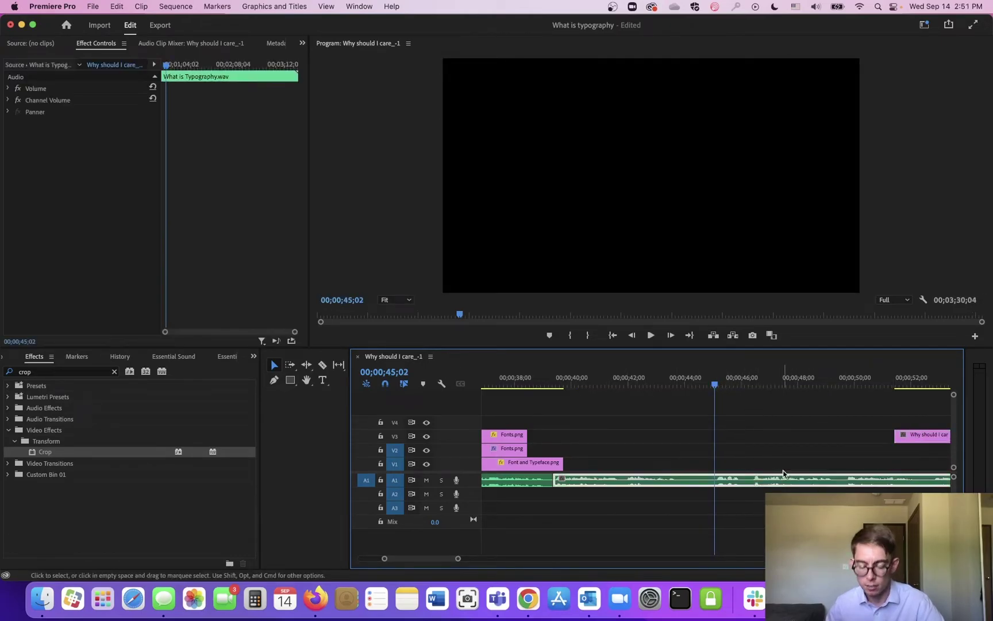
key(super+k)
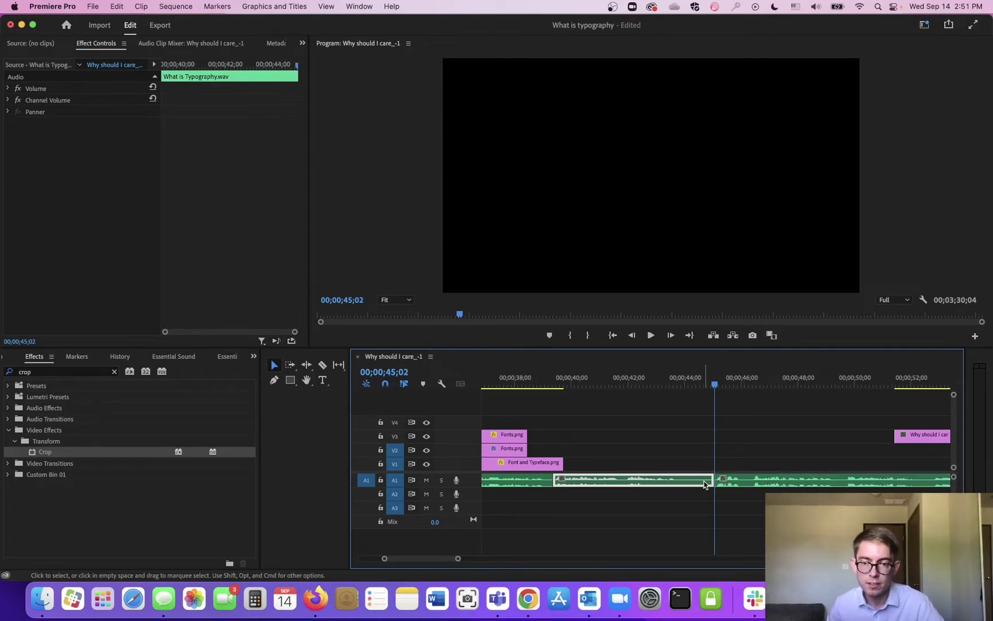
drag(704, 484, 687, 483)
Shift the remaining narration and slides 28 frames earlier to close the audio gap, and play from about 00;00;38;10.
key(a)
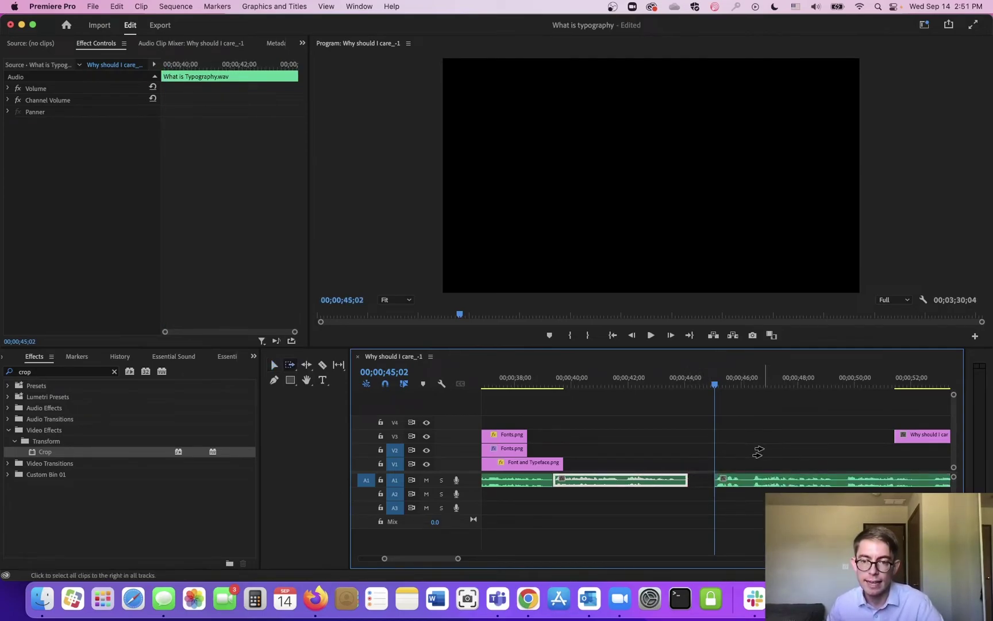
click(757, 452)
drag(778, 452, 719, 437)
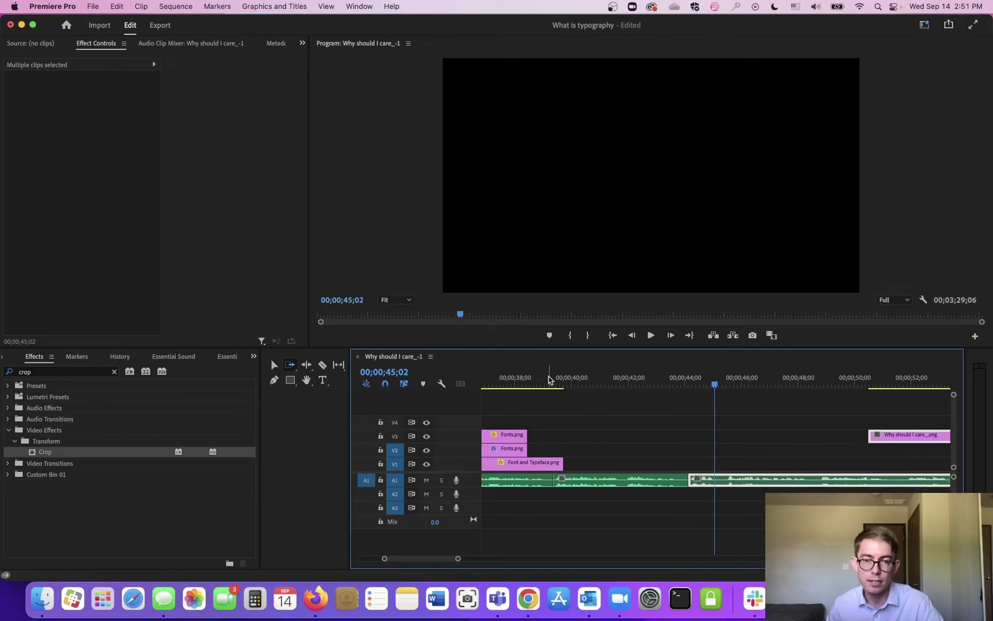
click(525, 381)
key(space)
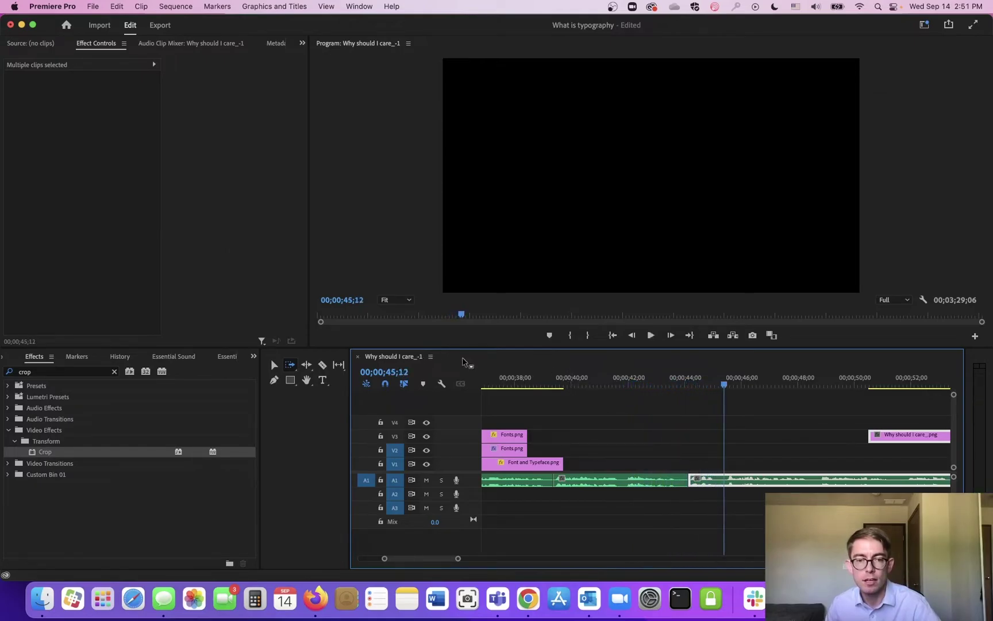
Extend the ends of both Fonts.png clips and the Font and Typeface.png background to the playhead at 00;00;45;12.
click(274, 364)
drag(639, 412, 562, 466)
drag(524, 428, 724, 432)
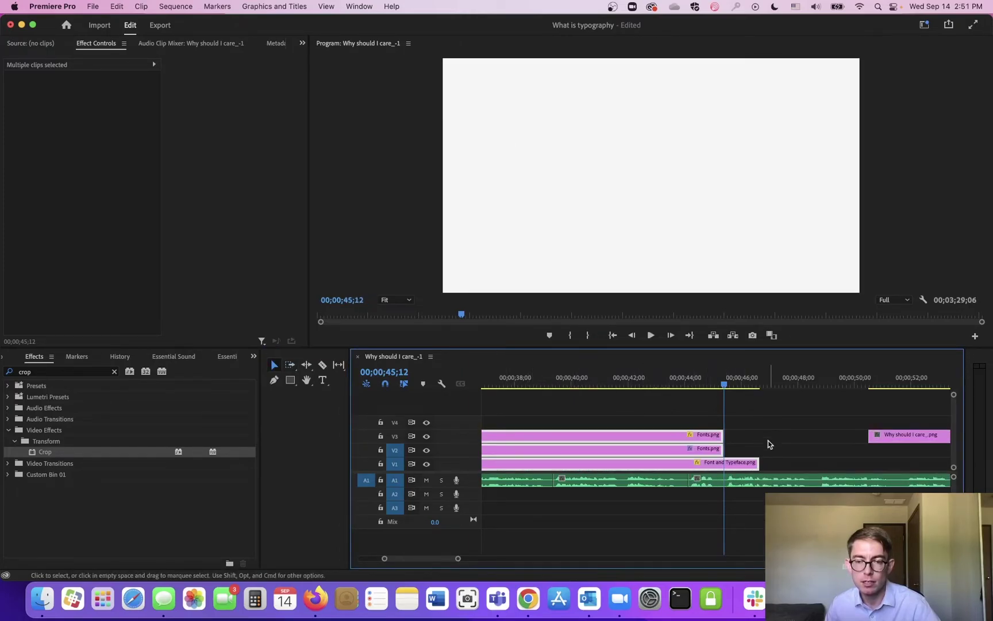
drag(764, 460, 724, 458)
Duplicate the cropped Font and Typeface.png clip near 00;00;23;04 onto V5, starting where the Fonts.png clips end.
mouse_move(385, 558)
mouse_down()
mouse_move(357, 560)
mouse_move(372, 558)
mouse_up()
click(500, 380)
drag(499, 379, 520, 386)
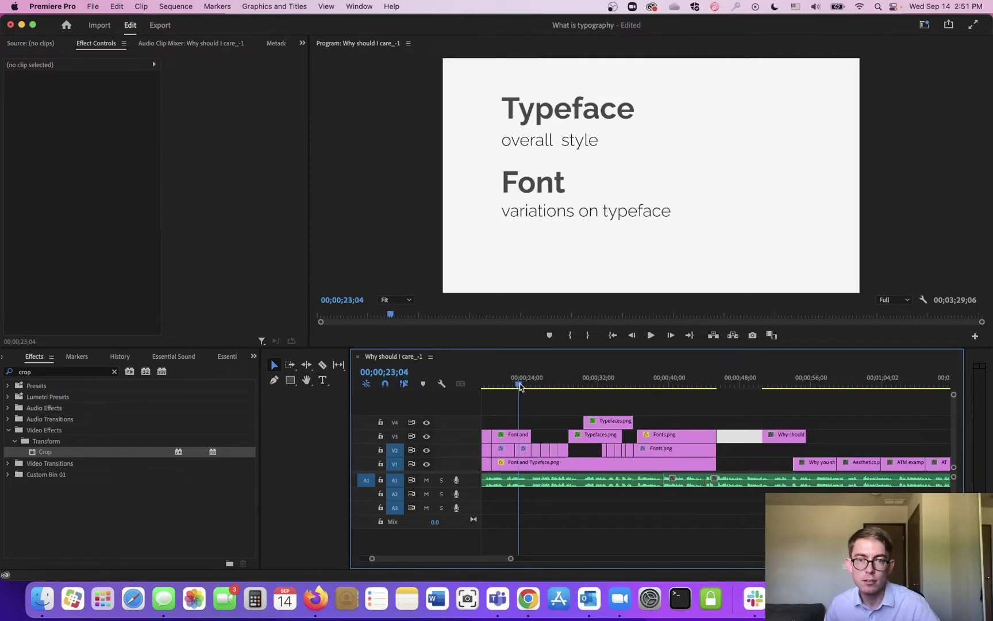
click(519, 440)
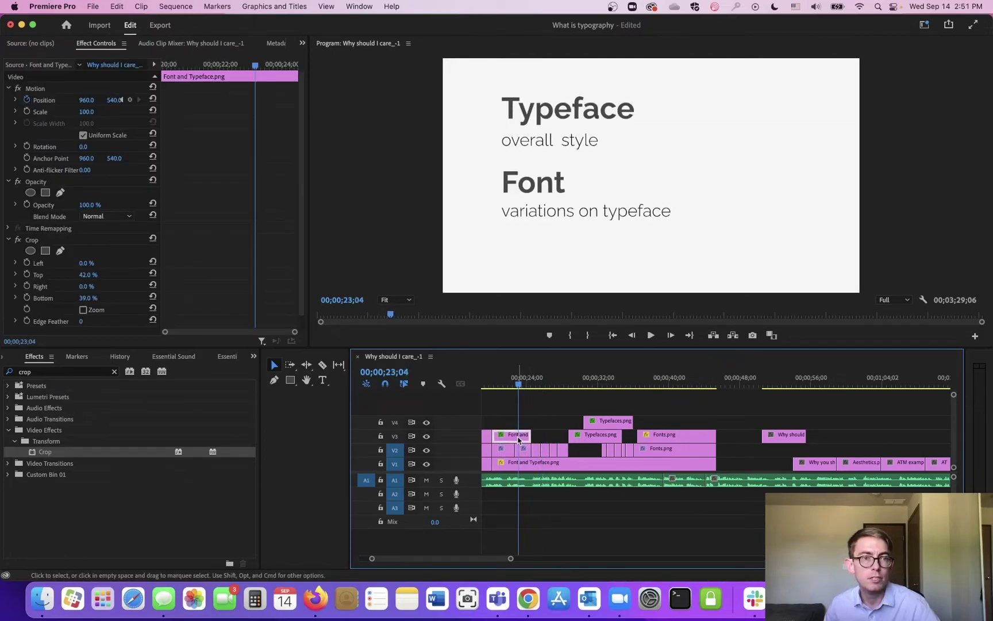
drag(518, 440, 746, 415)
Trim the Fonts.png clips and their background back to 00;00;42;03, and move the duplicated clip to V4 directly after them.
click(701, 381)
key(space)
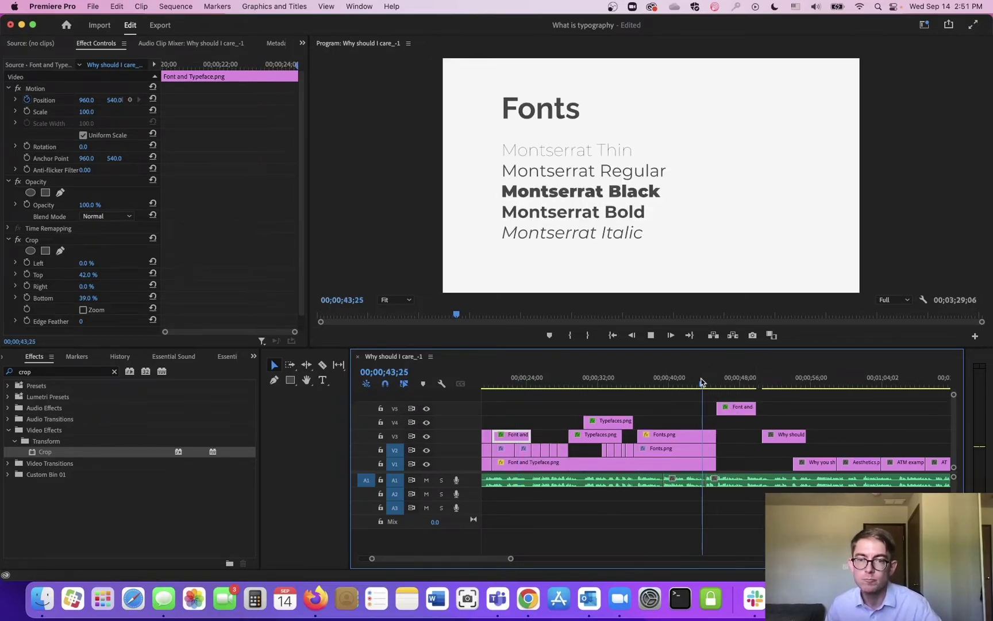
drag(704, 381, 690, 385)
drag(733, 429, 687, 438)
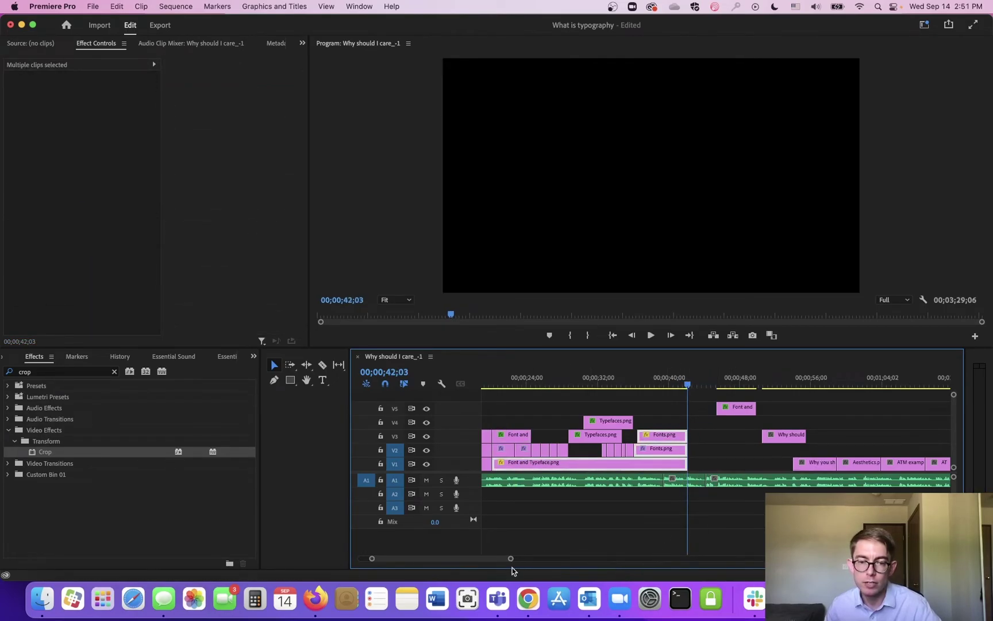
drag(510, 558, 454, 559)
drag(758, 422, 707, 435)
drag(829, 407, 706, 421)
Play back the transition to the duplicated Font and Typeface.png clip and remove its Crop effect.
click(667, 379)
key(space)
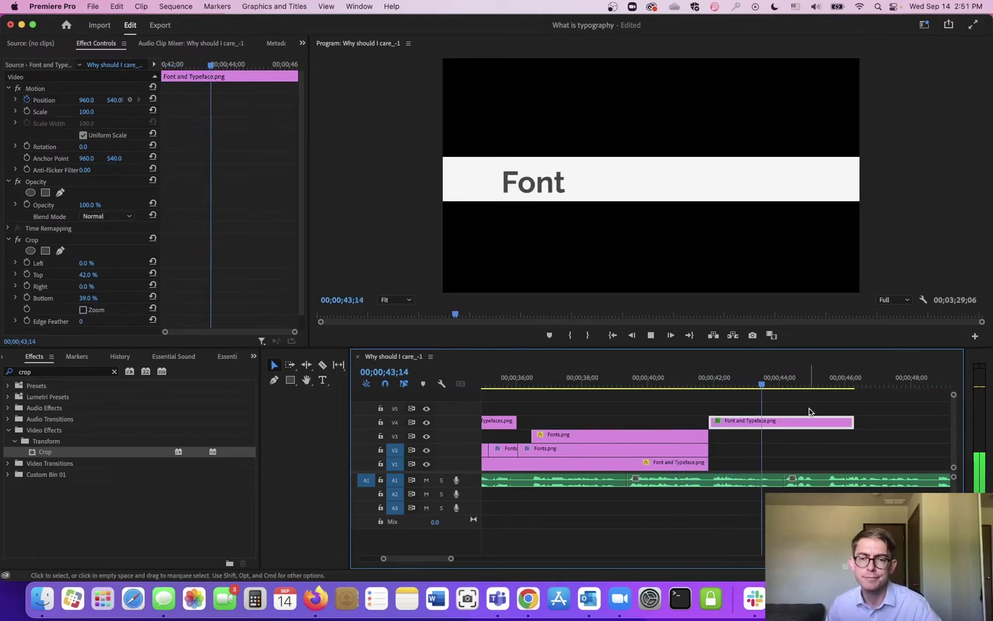
click(630, 384)
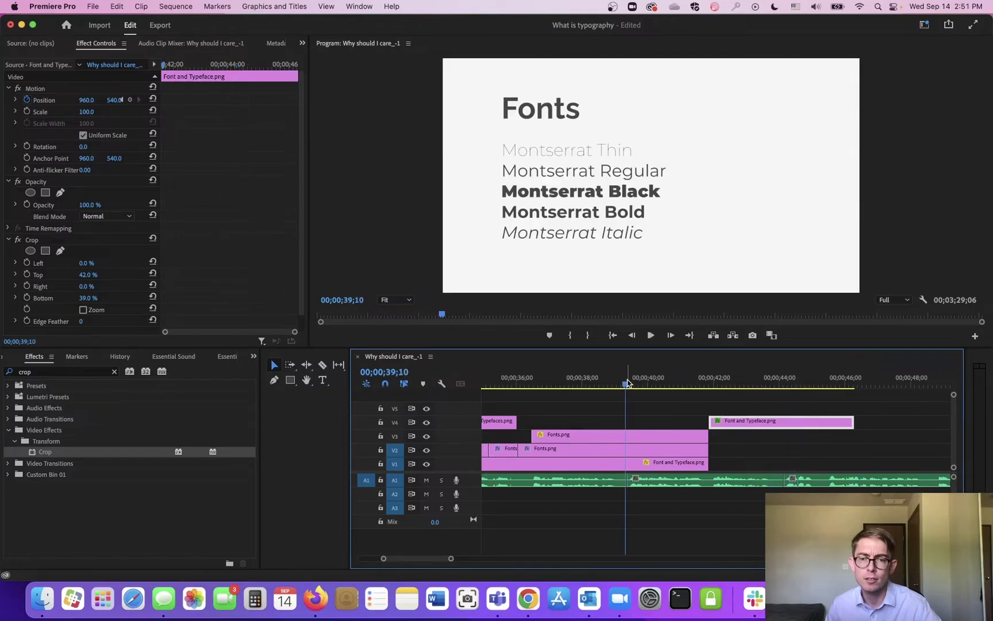
key(space)
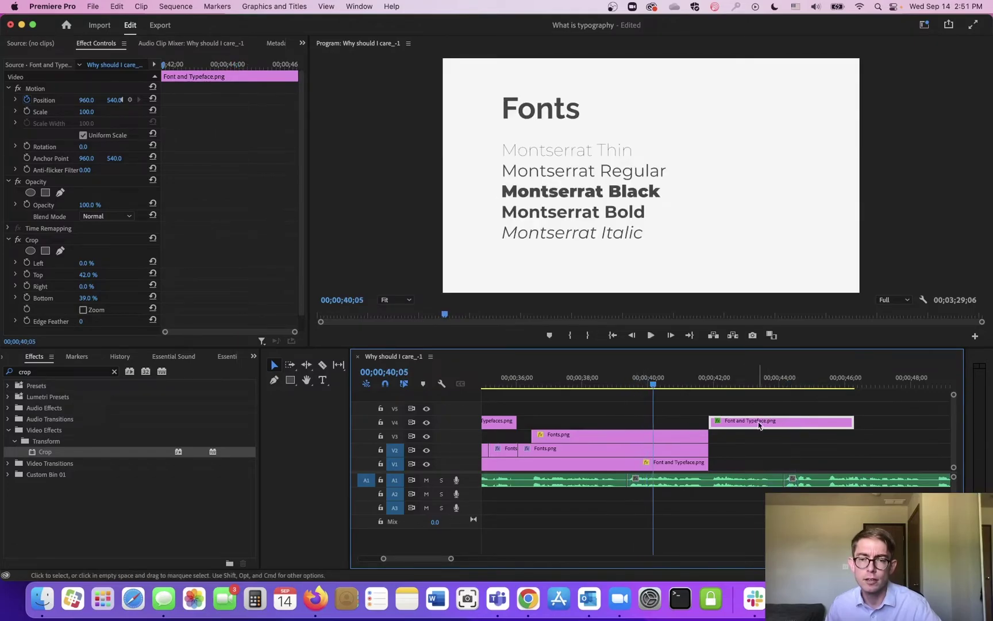
click(43, 244)
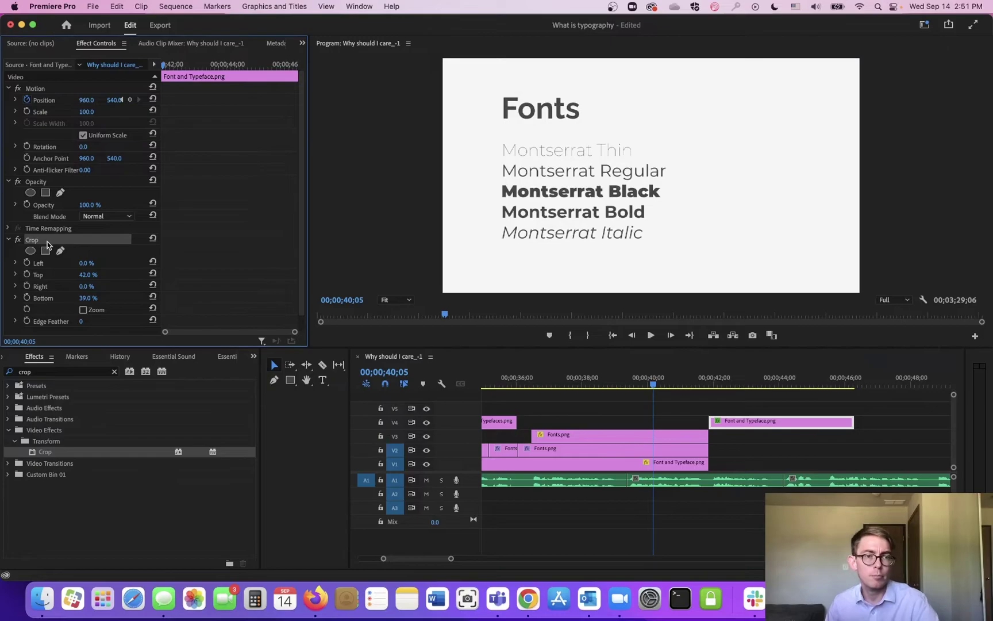
key(BackSpace)
Trim the Fonts.png clips and background to 00;00;39;13, and fit the duplicated Font and Typeface.png clip on V1 up to the next audio cut.
click(628, 376)
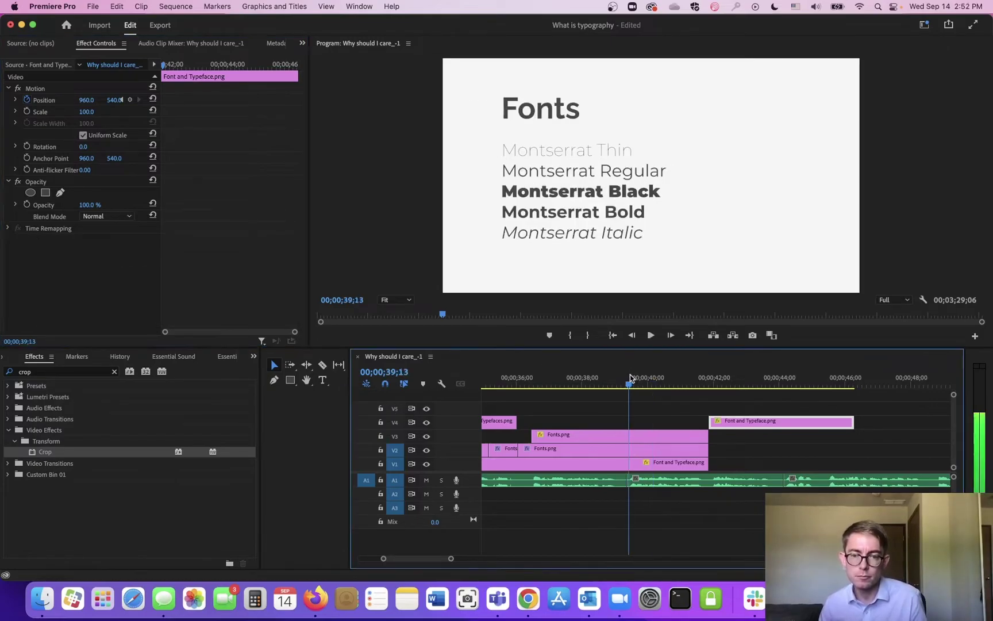
drag(758, 436, 666, 463)
drag(771, 463, 783, 464)
click(611, 385)
key(space)
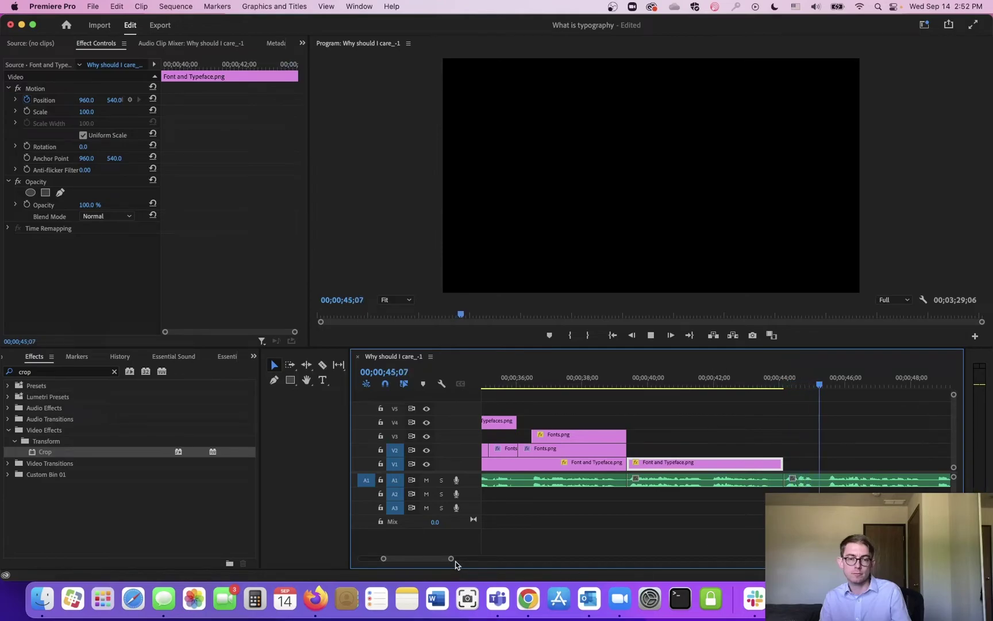
Move the "Why should I care" title back to the audio cut near 00;00;44 and lay a trimmed Font and Typeface.png background copy beneath it.
drag(450, 557, 502, 559)
key(space)
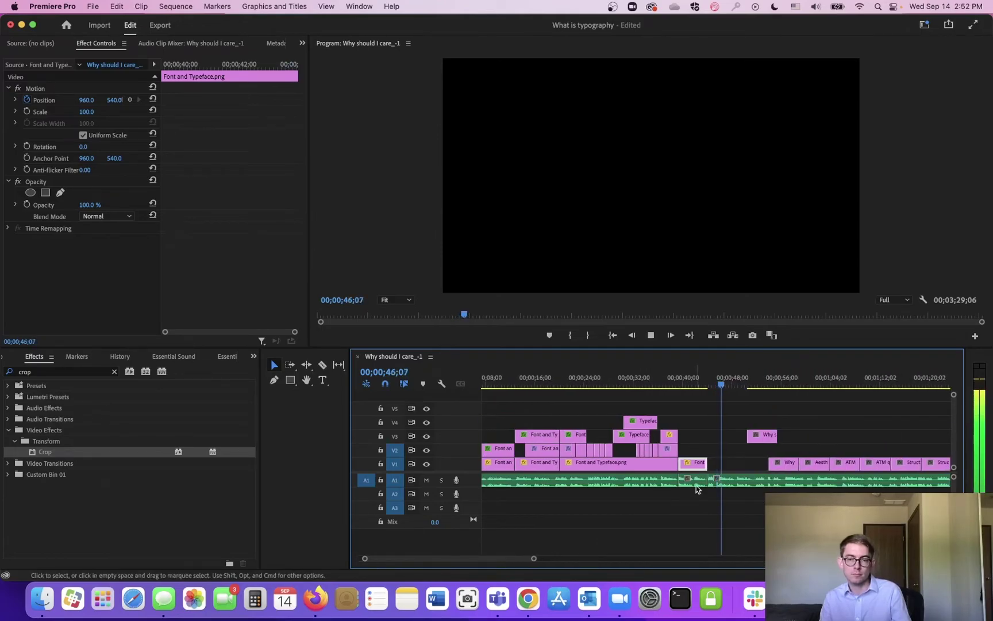
mouse_move(768, 435)
mouse_down()
mouse_move(728, 438)
mouse_move(776, 443)
mouse_move(764, 450)
mouse_up()
click(614, 468)
click(607, 473)
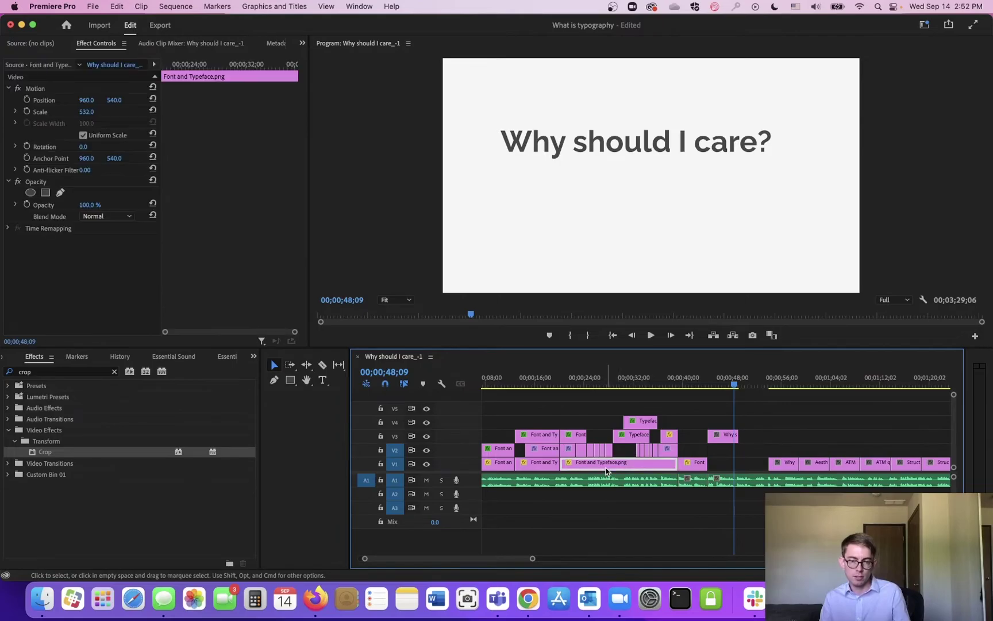
drag(606, 471, 755, 451)
drag(825, 449, 752, 449)
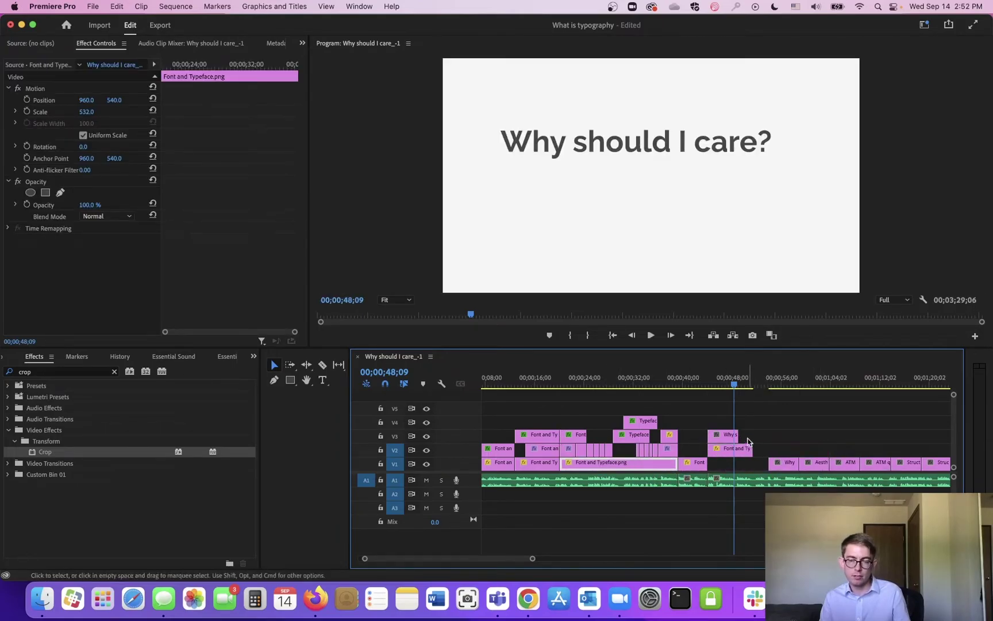
Lower the "Why should I care" title to V2 and its background to V1, starting the title at about 00;00;45;18 to match the narration.
click(712, 384)
click(723, 435)
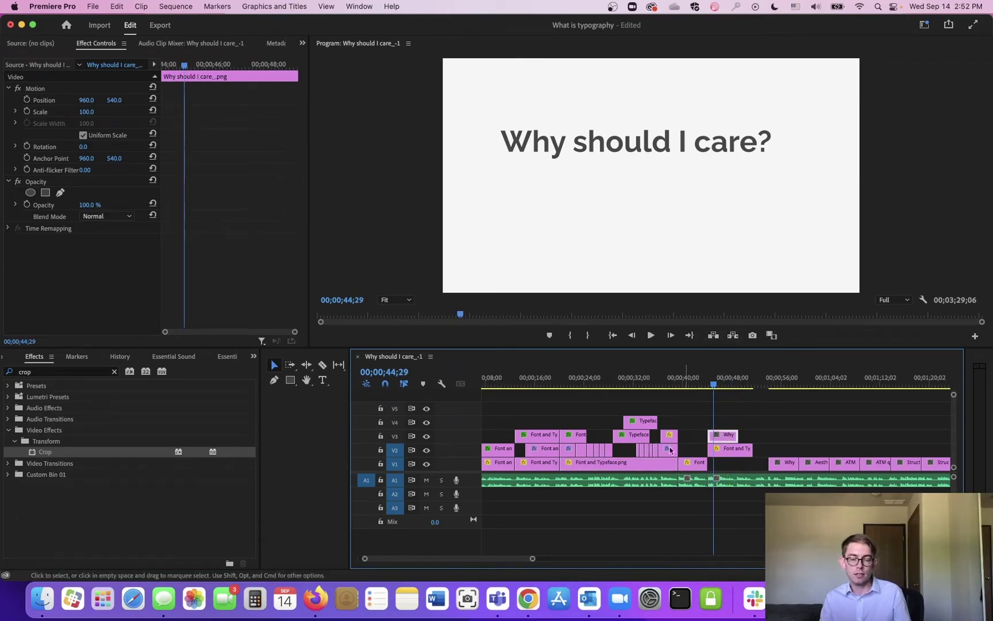
drag(533, 560, 501, 556)
key(space)
key(space)
drag(741, 456, 776, 454)
click(692, 384)
key(space)
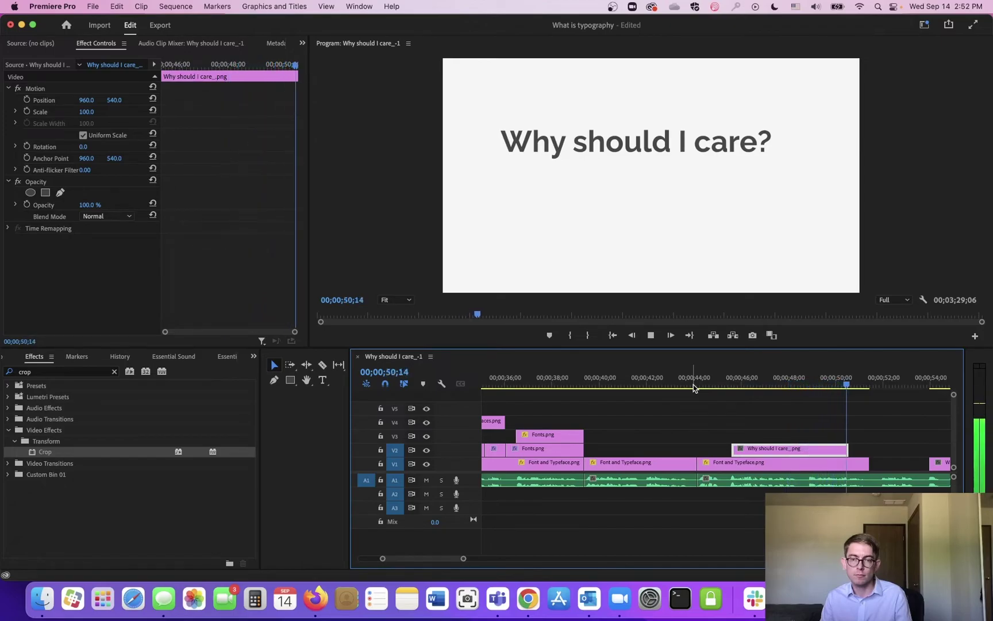
key(space)
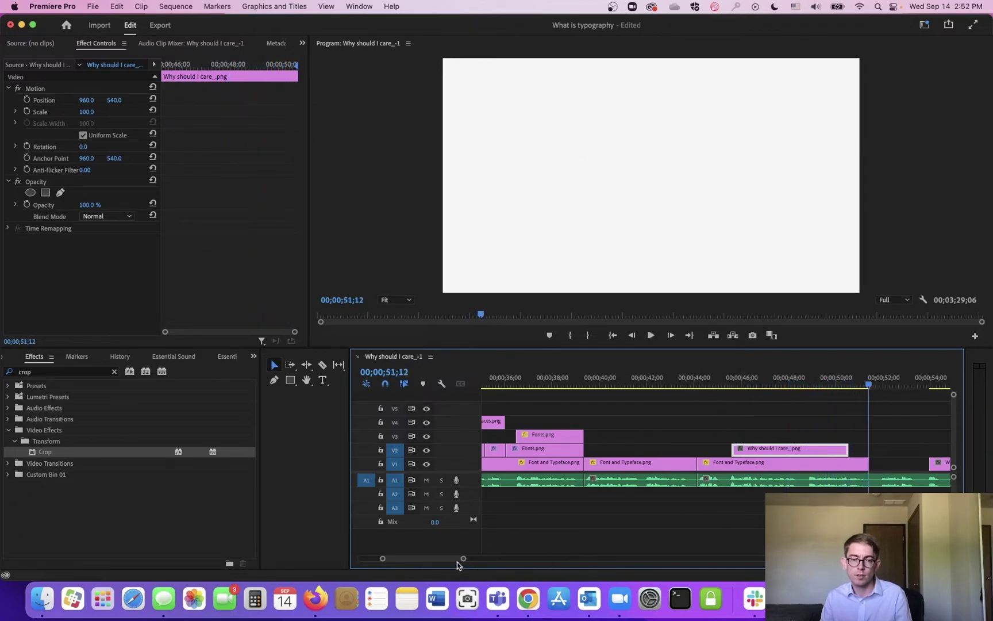
Shift the remaining slide clips on V1 to about 00;01;11, and extend the "Why should I care" title and background to about 00;01;04.
drag(462, 561, 483, 559)
key(space)
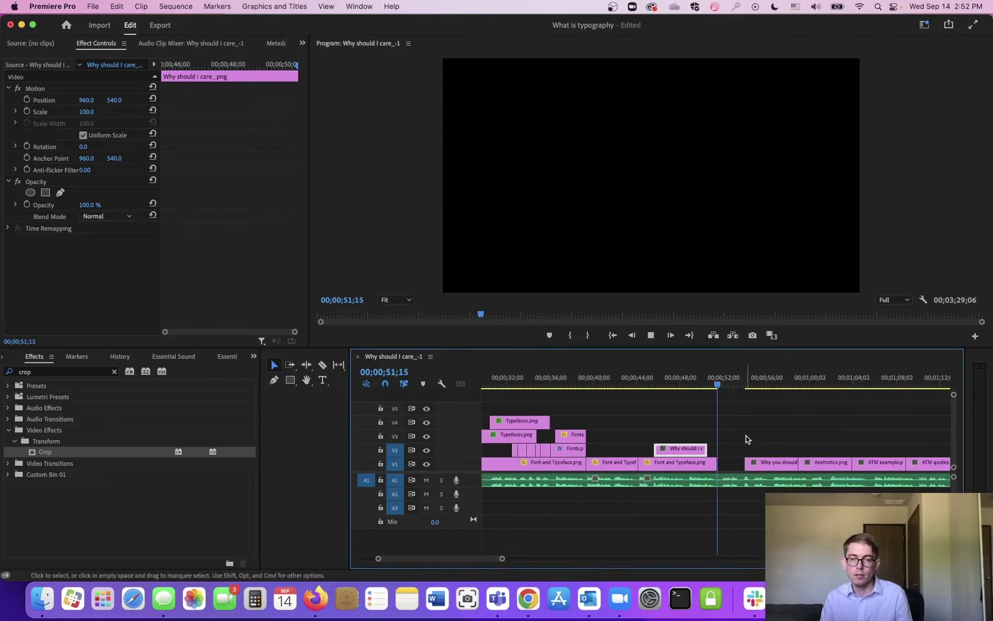
key(space)
drag(502, 559, 586, 566)
drag(903, 417, 714, 467)
drag(666, 441, 684, 467)
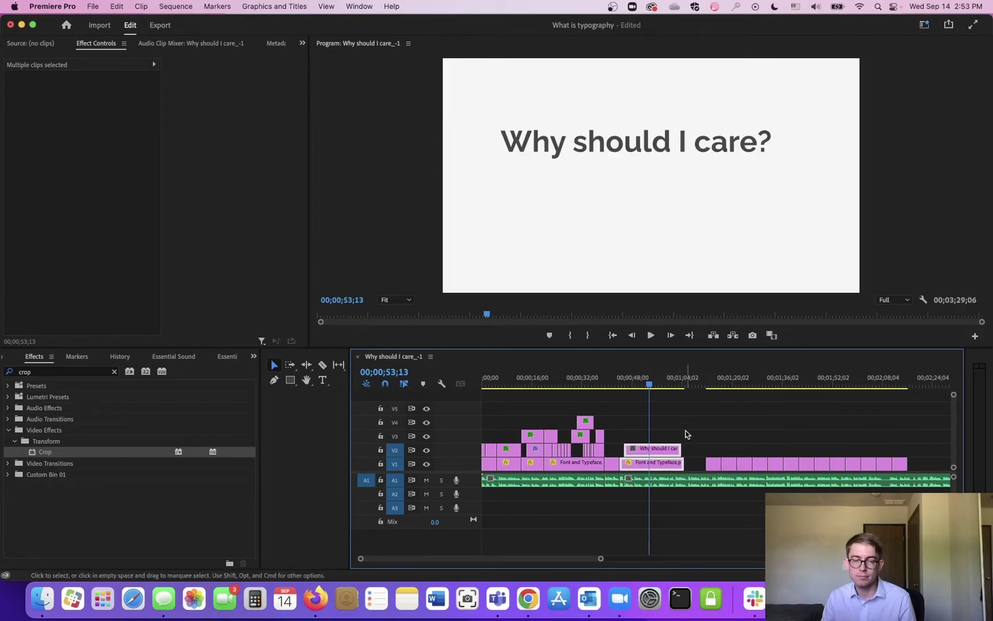
Listen through the following narration and extend the "Why should I care" title and its background to a common end at about 00;01;05.
drag(601, 558, 507, 558)
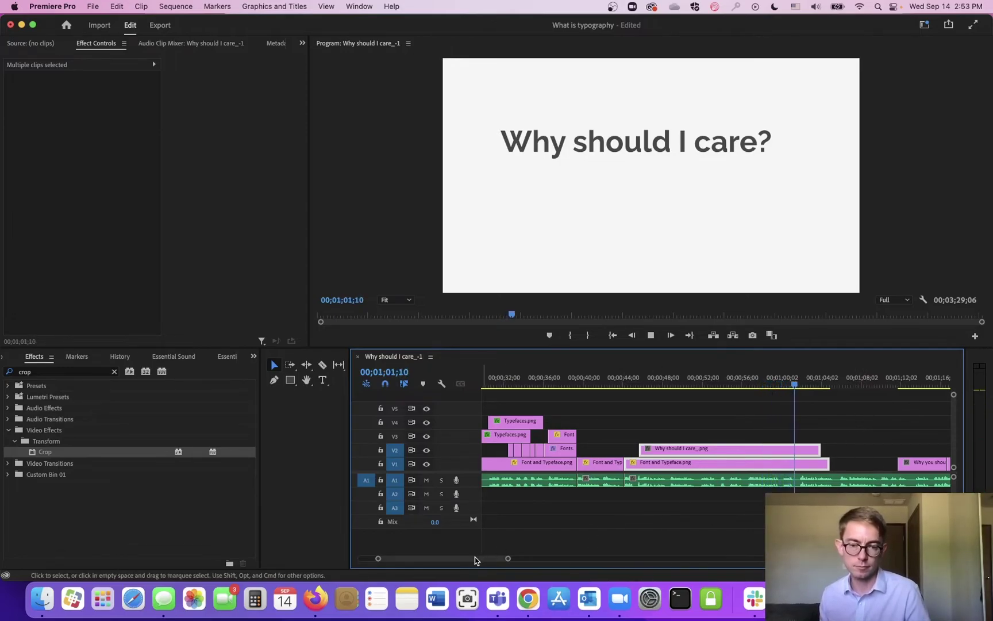
scroll(479, 558, right, 5)
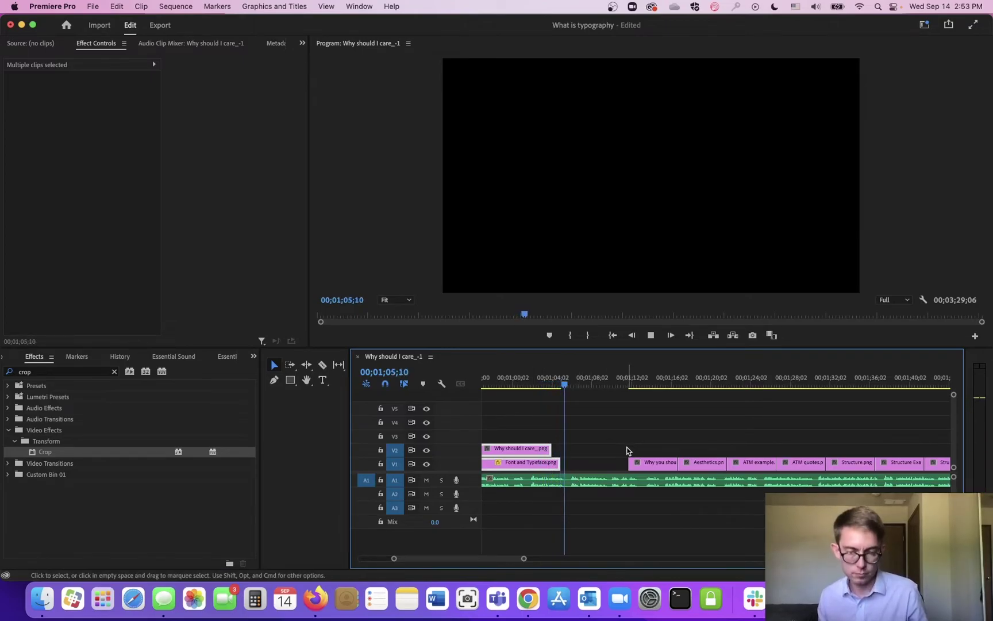
key(b)
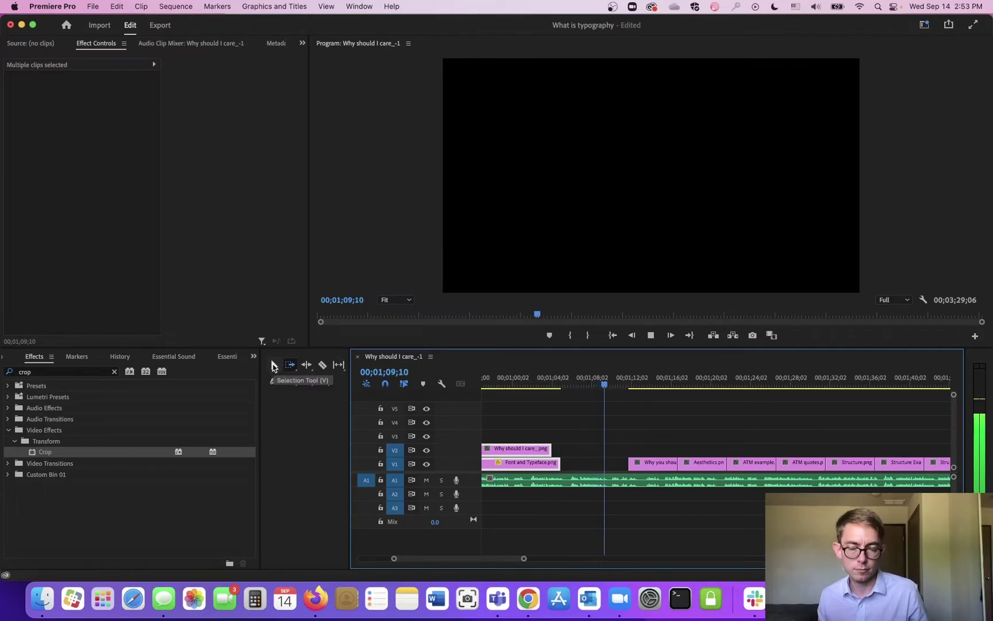
click(273, 365)
click(571, 429)
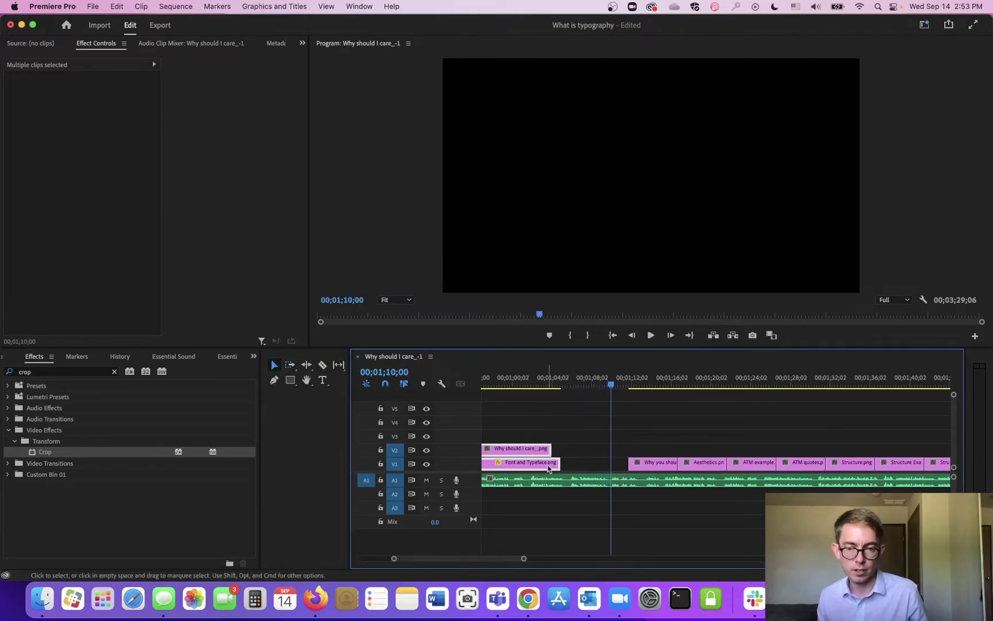
drag(559, 463, 567, 462)
click(695, 426)
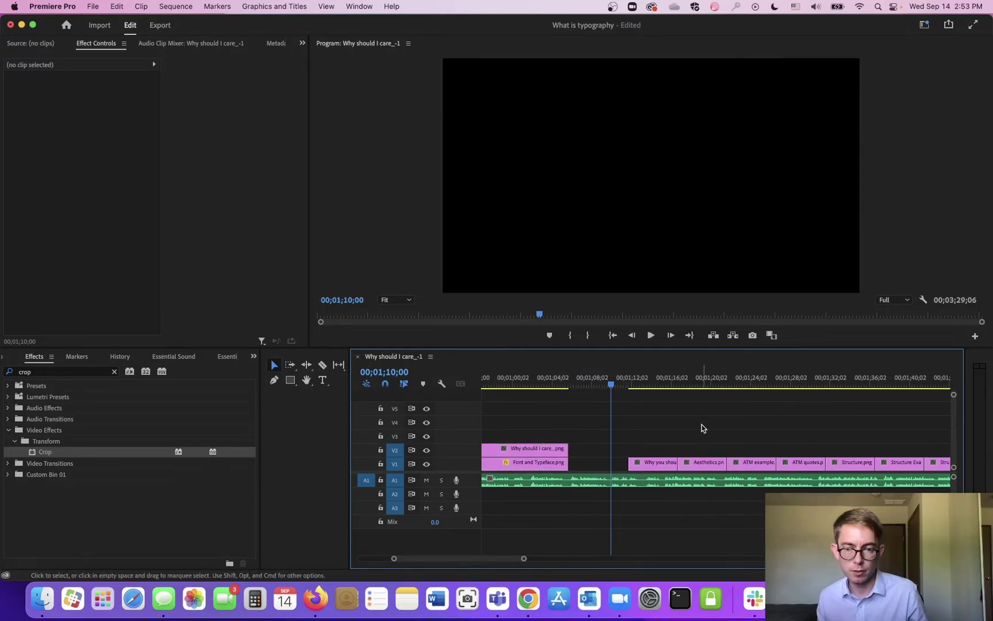
Place the Why you should care-1.png clip on V2 directly after the title, and extend the V1 background beneath it to about 00;01;14.
click(662, 464)
drag(637, 384, 514, 385)
drag(647, 466, 587, 470)
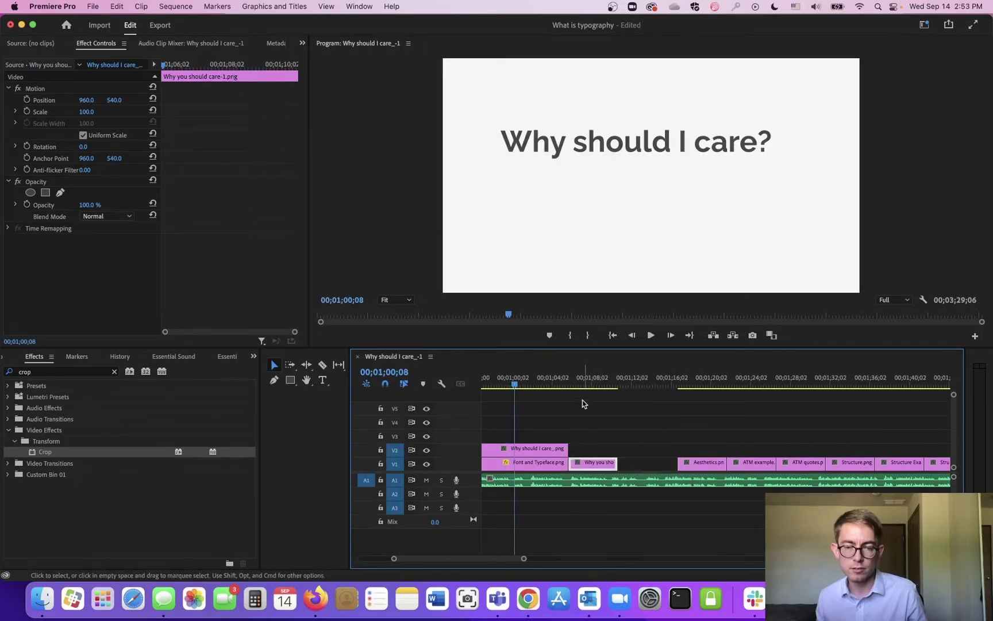
click(543, 384)
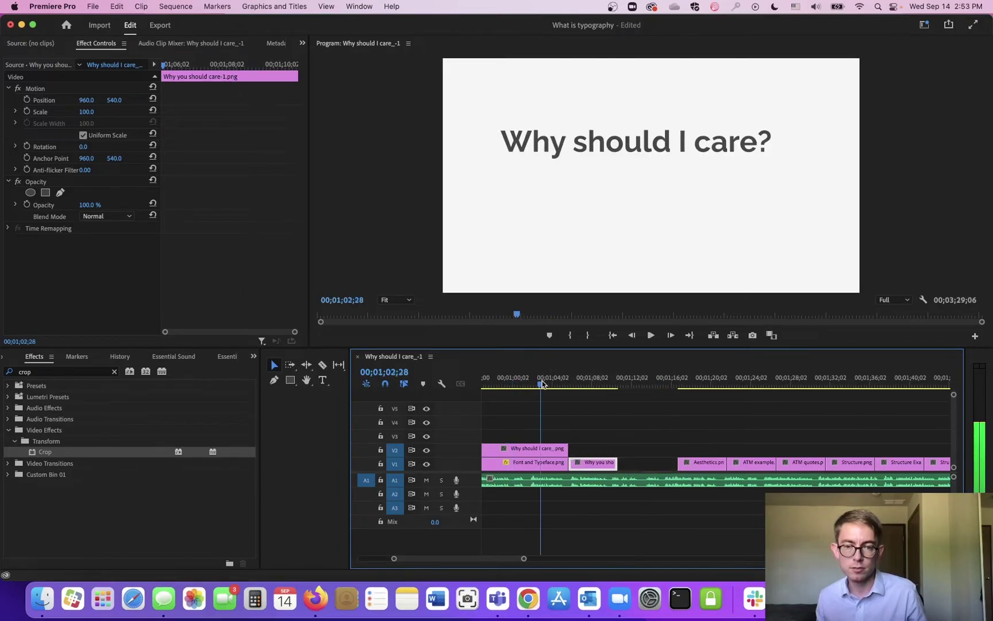
drag(592, 465, 653, 463)
click(575, 464)
Apply the Crop effect to the Why you should care-1.png clip and extend the clip to the end of its background.
click(596, 447)
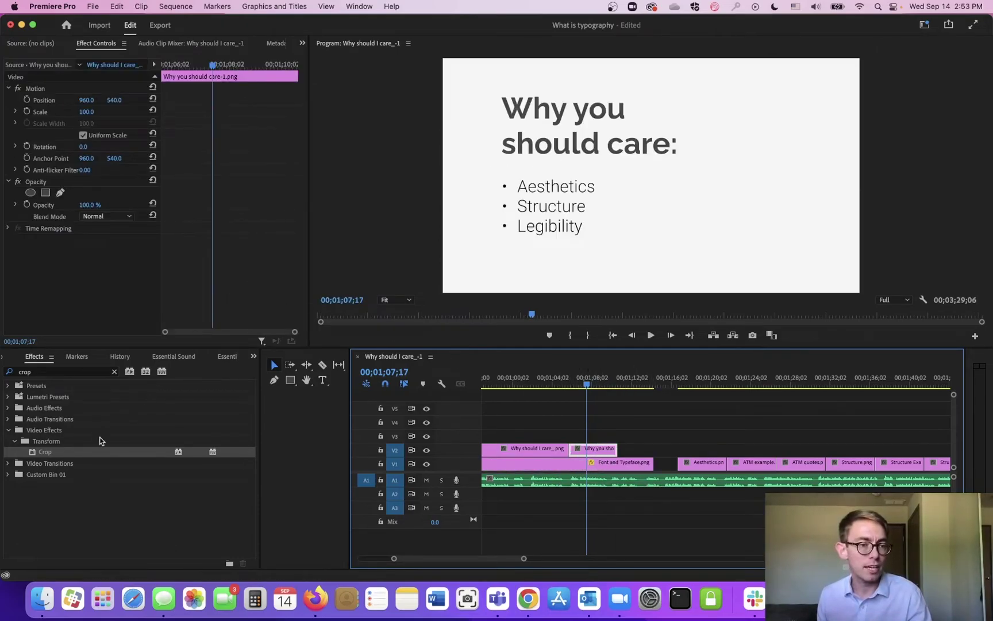
drag(84, 452, 653, 448)
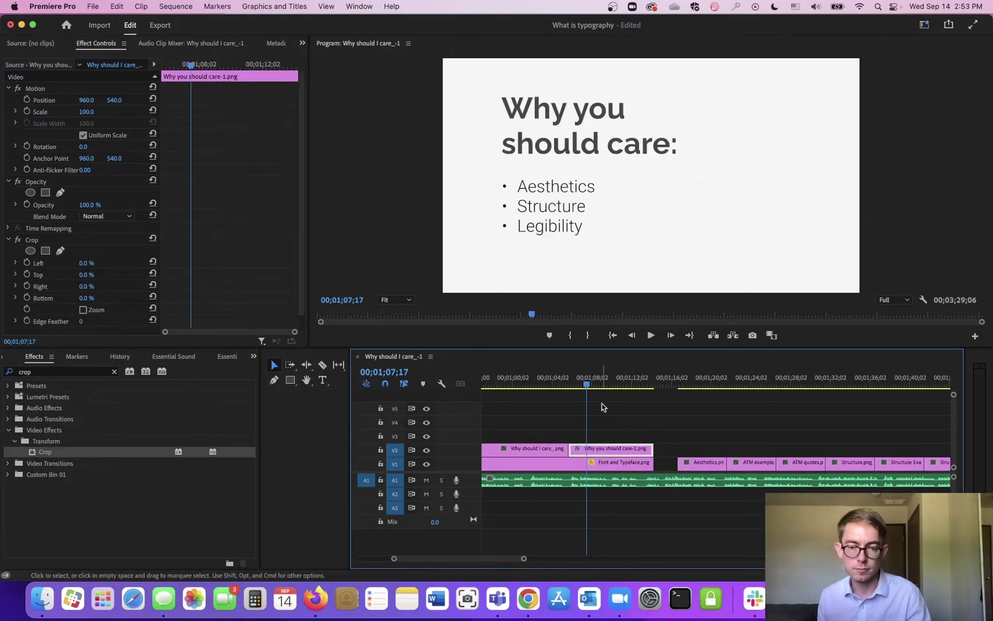
Play the narration to 00;01;09;26 and split the Why you should care-1.png clip there.
key(space)
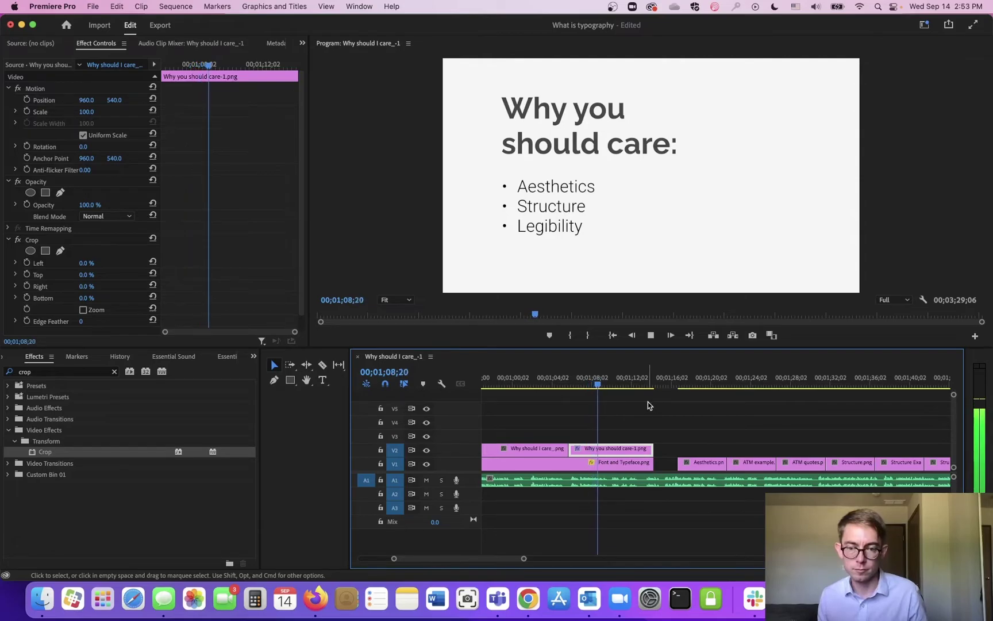
key(space)
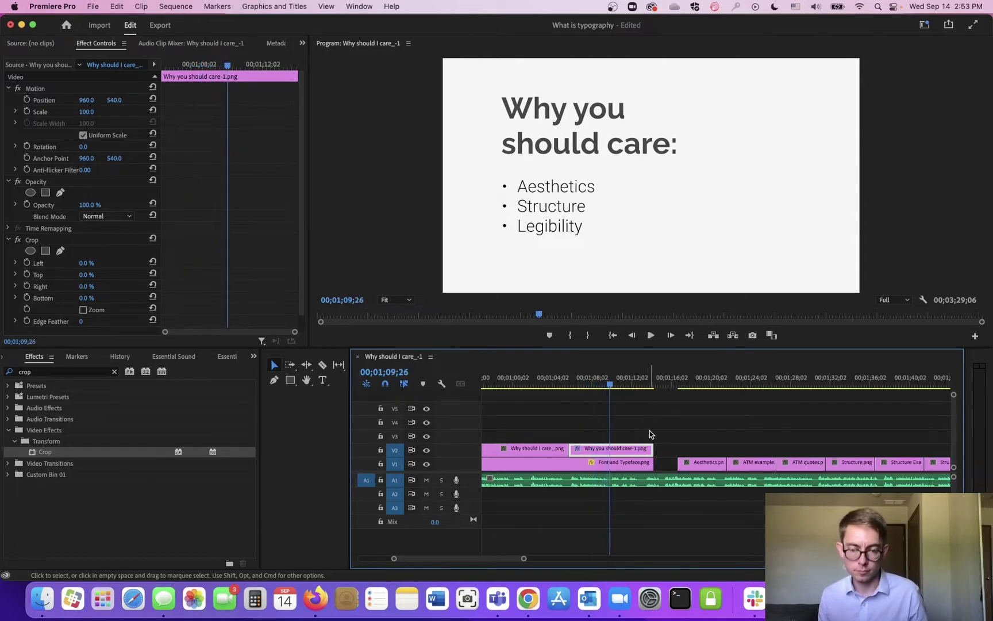
key(super+k)
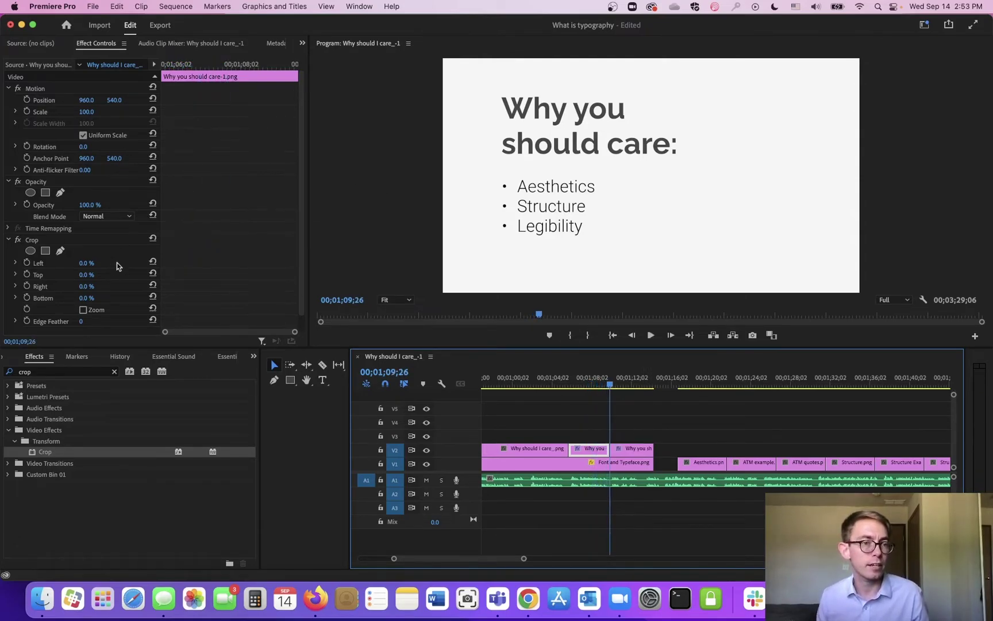
Set the bottom crop of the first Why you should care-1.png segment to 48% to hide all bullets, and play it back.
click(87, 298)
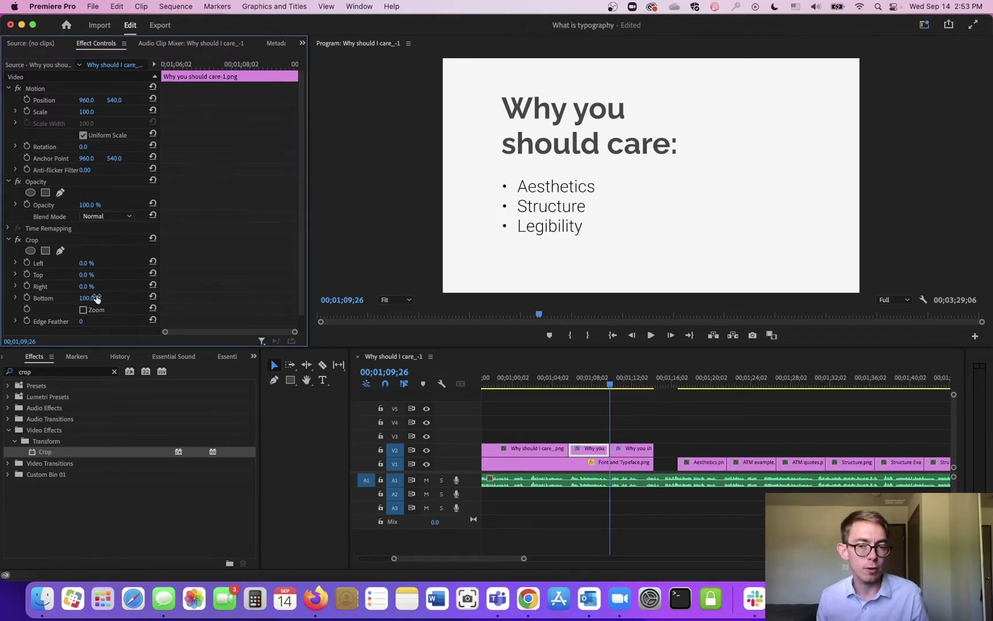
drag(614, 374, 595, 374)
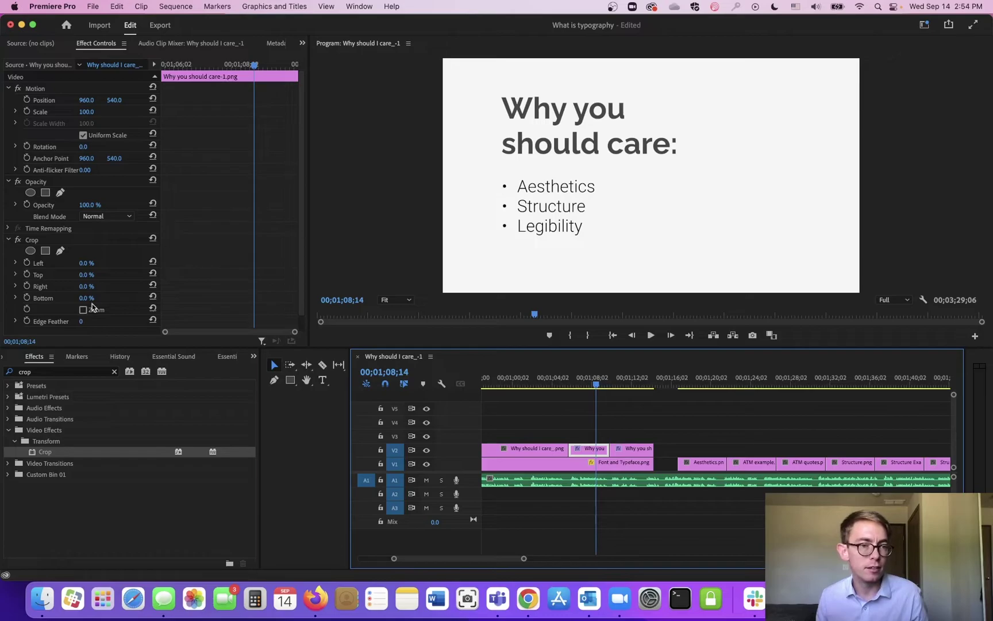
drag(88, 299, 115, 299)
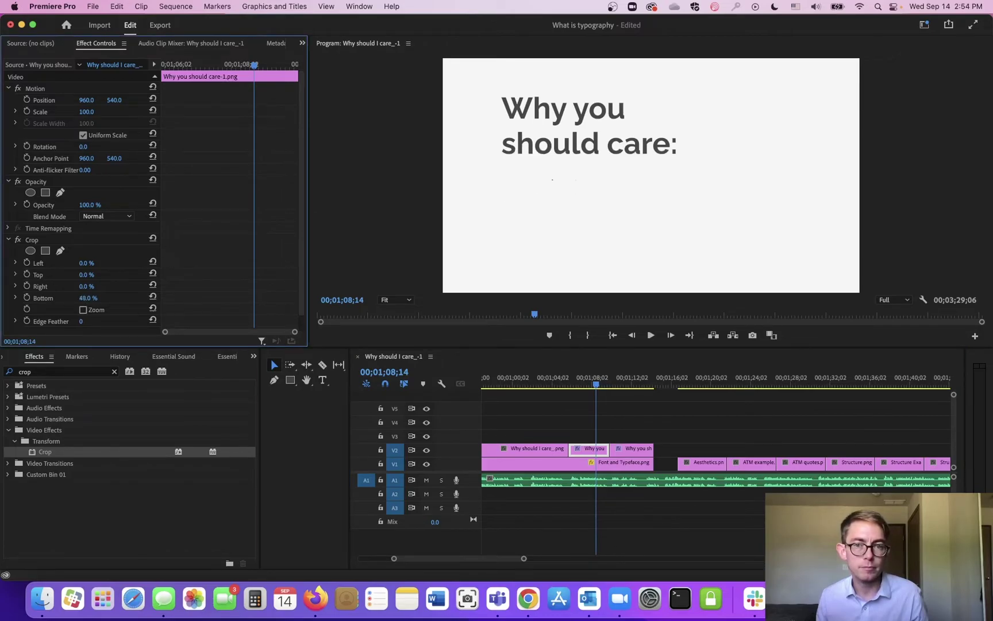
click(597, 385)
key(space)
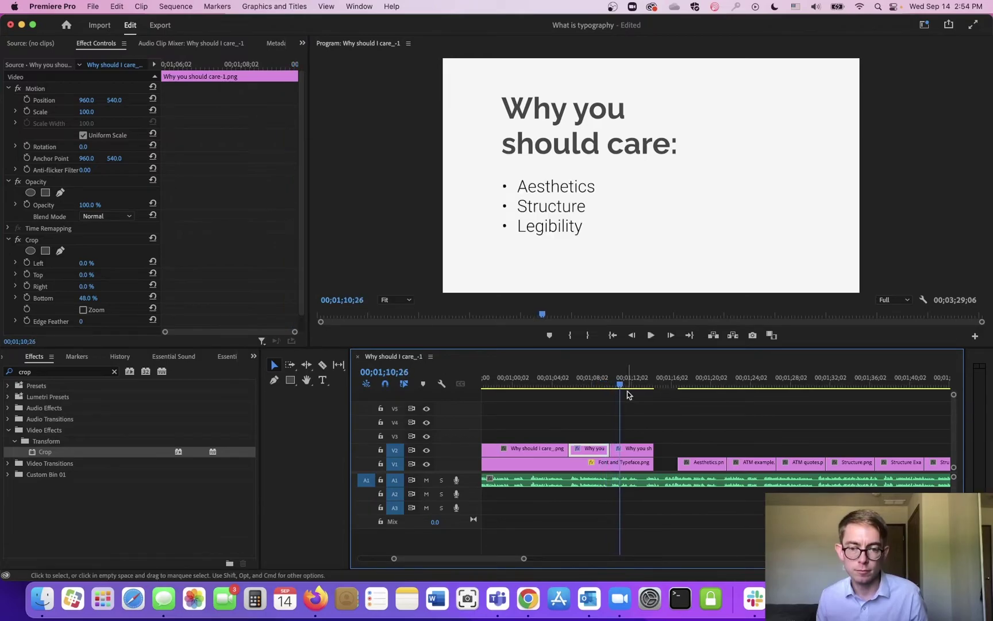
Set the second Why you should care-1.png segment's bottom crop to 41% and split that segment at 00;01;11;22 and 00;01;10;29.
click(632, 449)
drag(88, 303, 115, 303)
key(space)
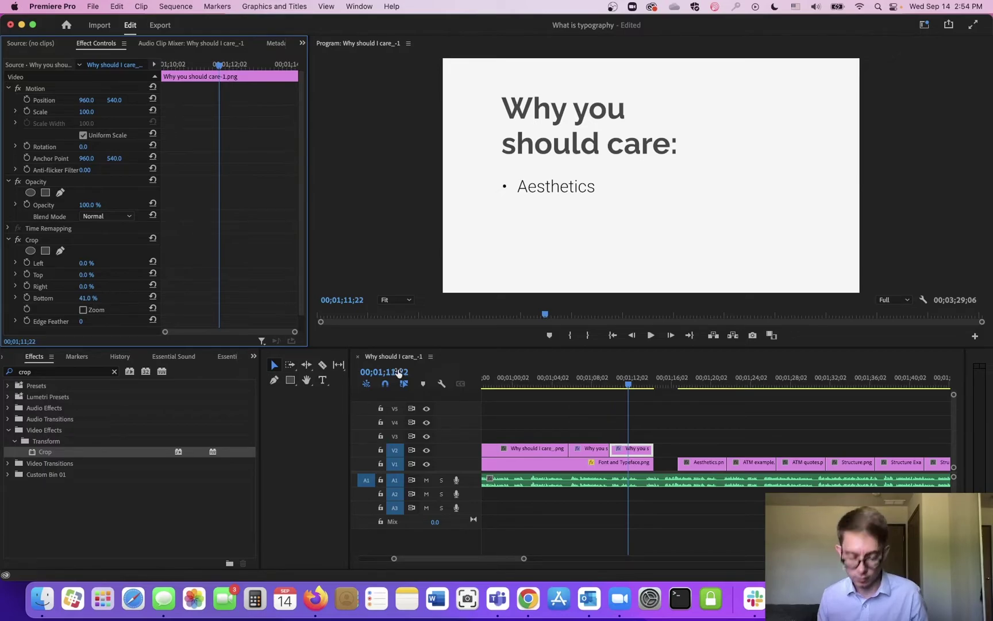
click(599, 382)
key(space)
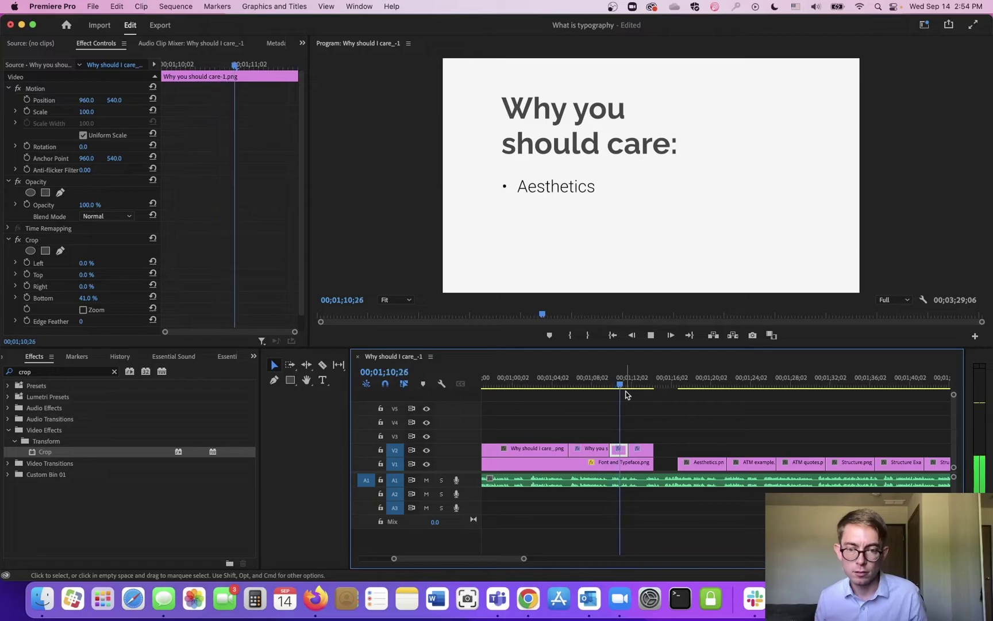
key(space)
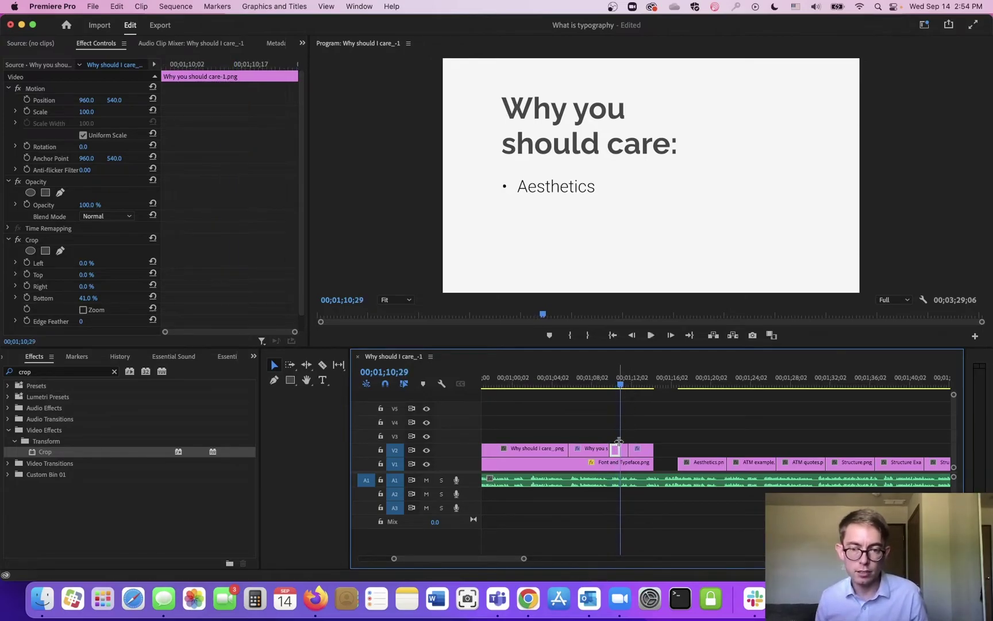
Set the bottom crop of the segment starting at 00;01;10;29 to 34% to reveal the Structure bullet, and play it back.
click(622, 386)
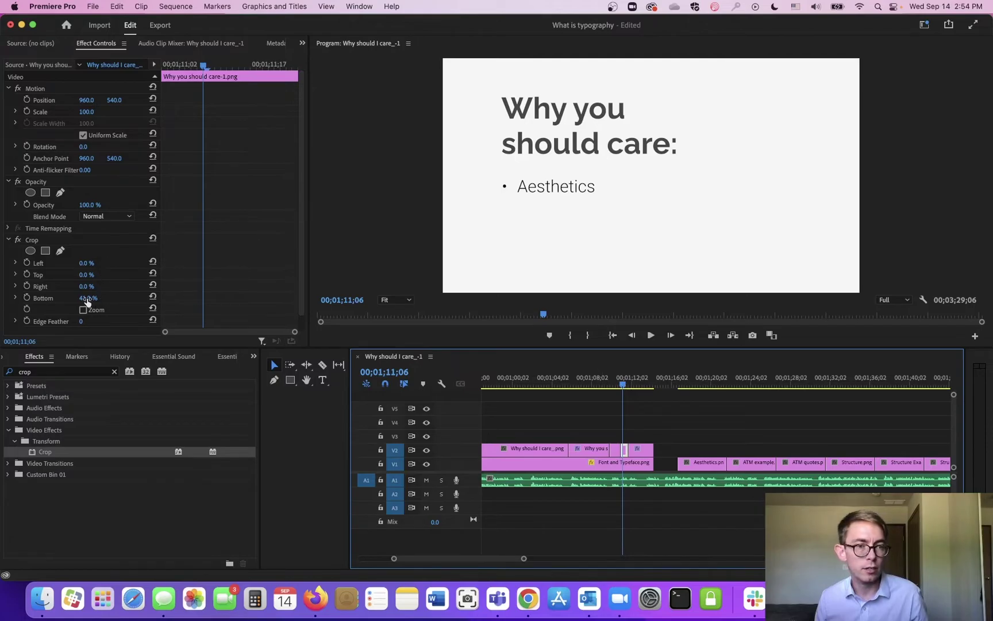
drag(86, 299, 82, 299)
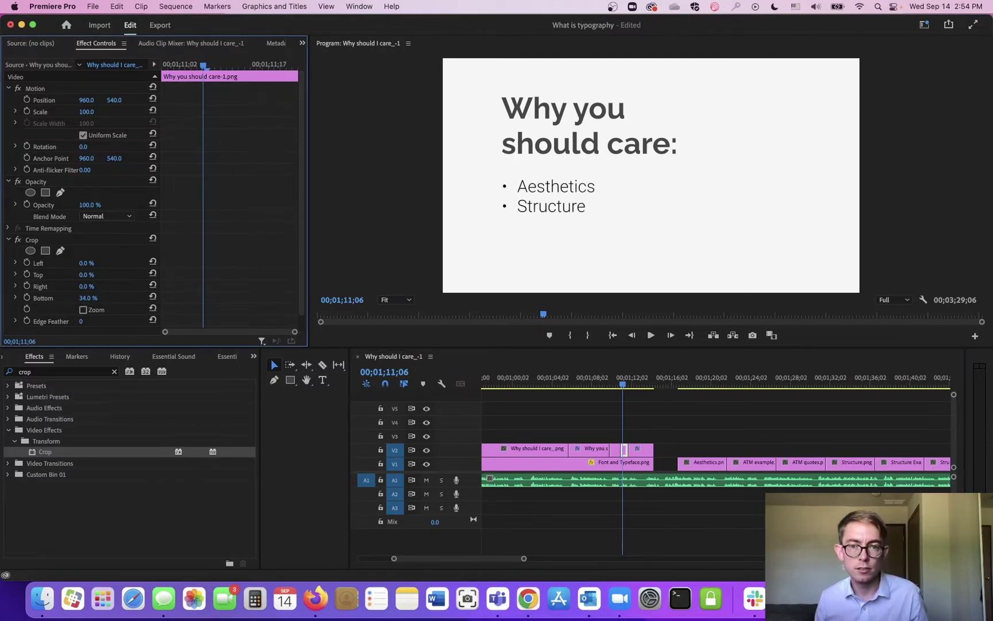
key(space)
key(space)
key(space)
Remove the Crop effect from the last Why you should care-1.png segment and play the bullet sequence back from about 00;01;07.
click(636, 449)
click(35, 240)
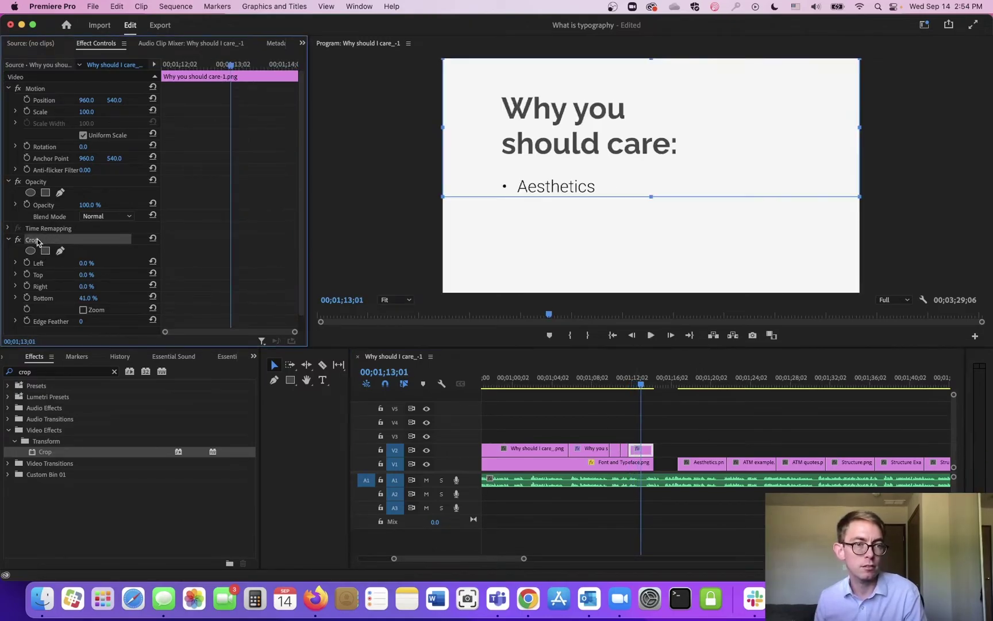
key(Delete)
click(583, 378)
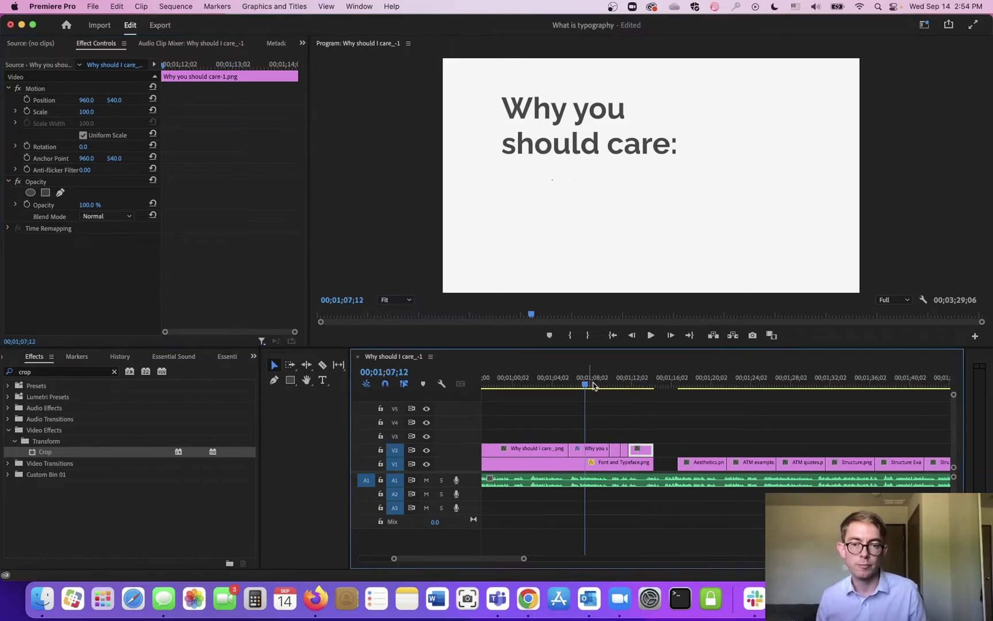
key(space)
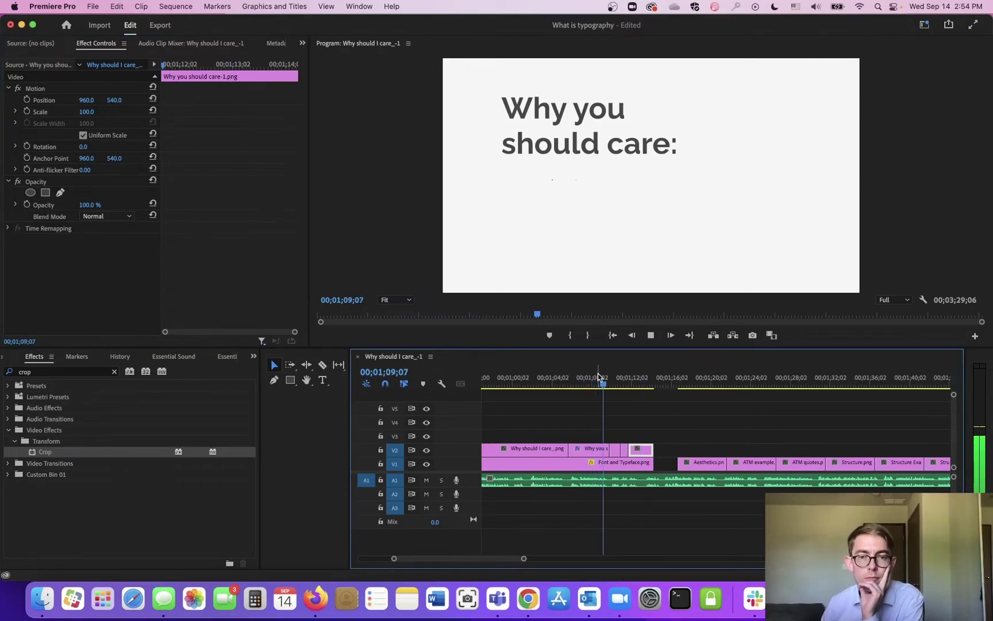
Inspect the preview at 100% and set the first Why you should care-1.png segment's bottom crop to 50% to hide the stray bullet pixels.
drag(609, 380, 597, 381)
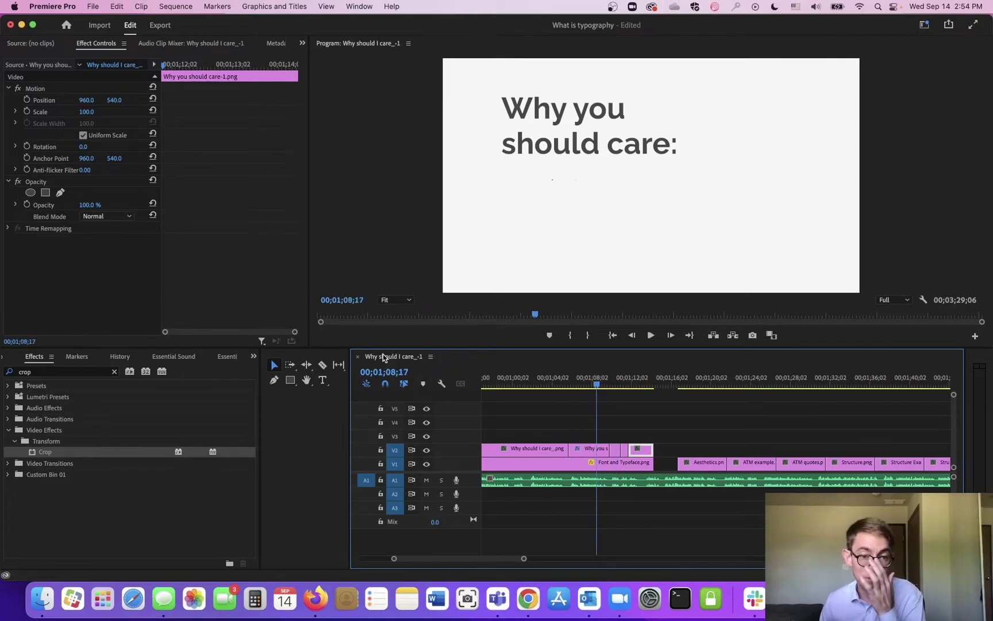
click(409, 300)
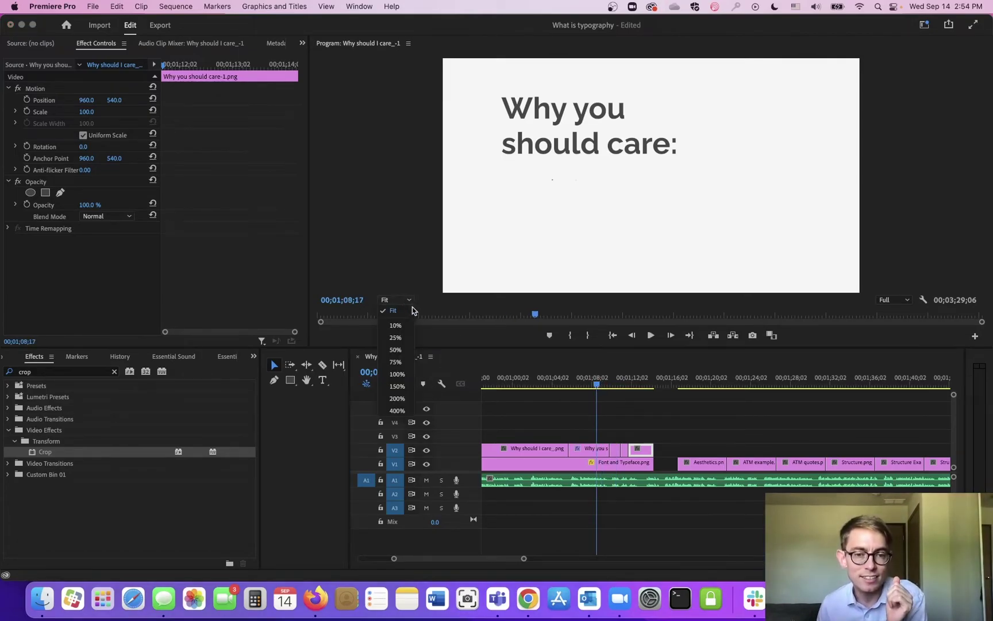
click(397, 374)
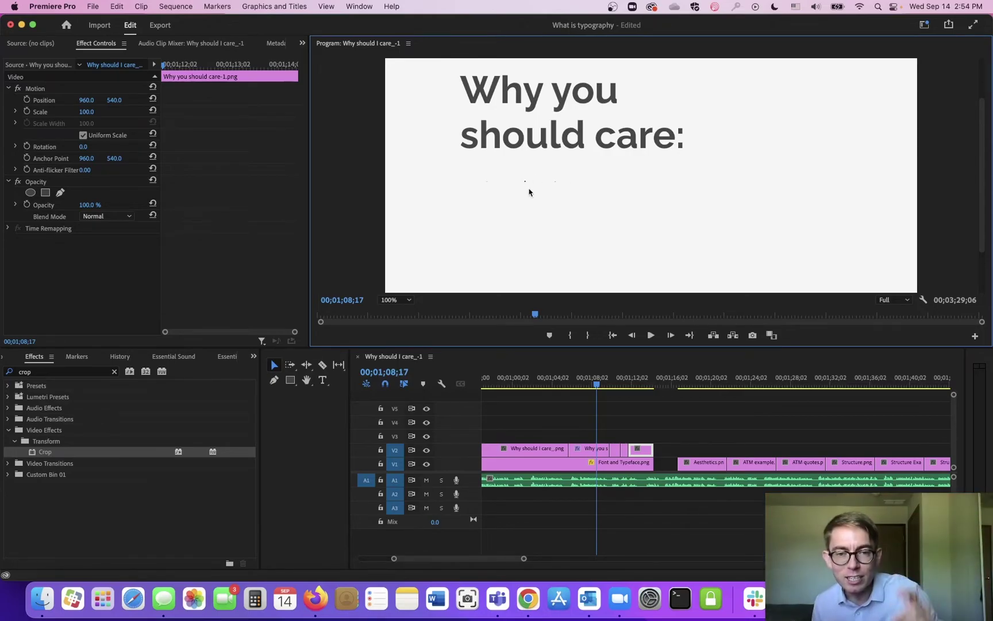
click(595, 454)
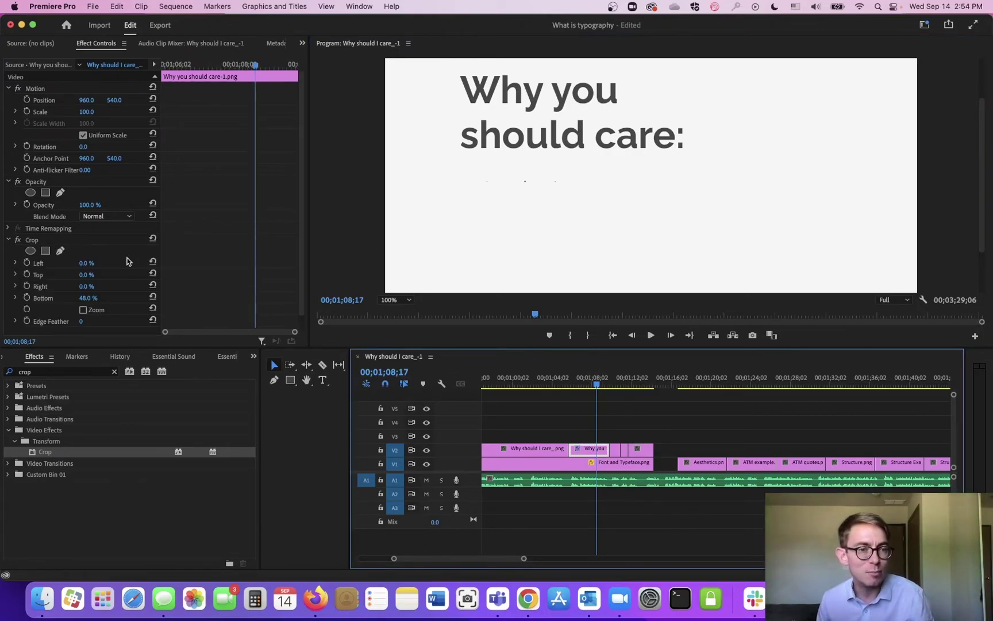
click(82, 308)
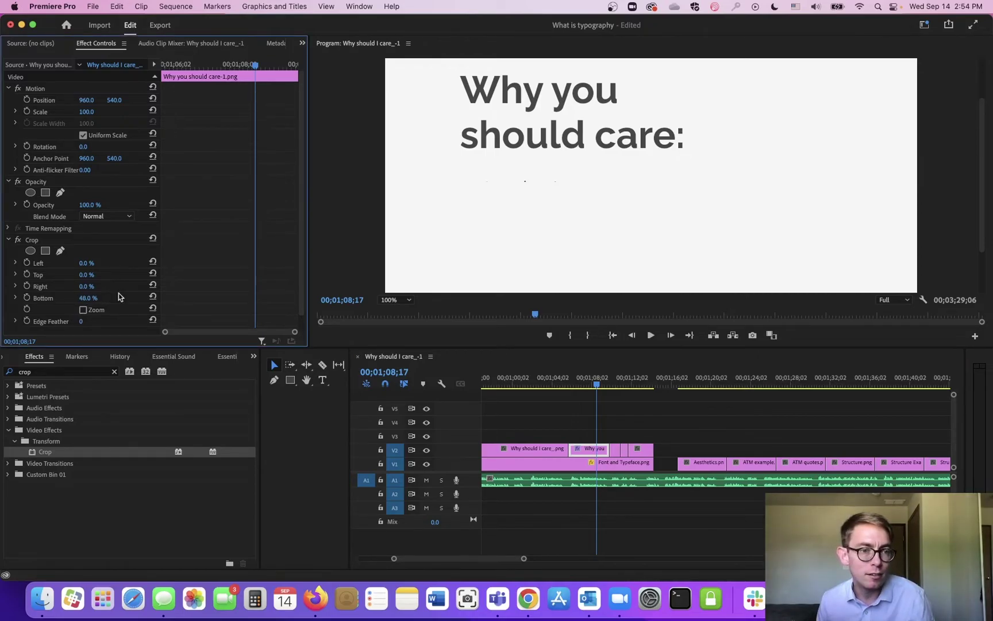
key(Up)
key(Up)
key(Up)
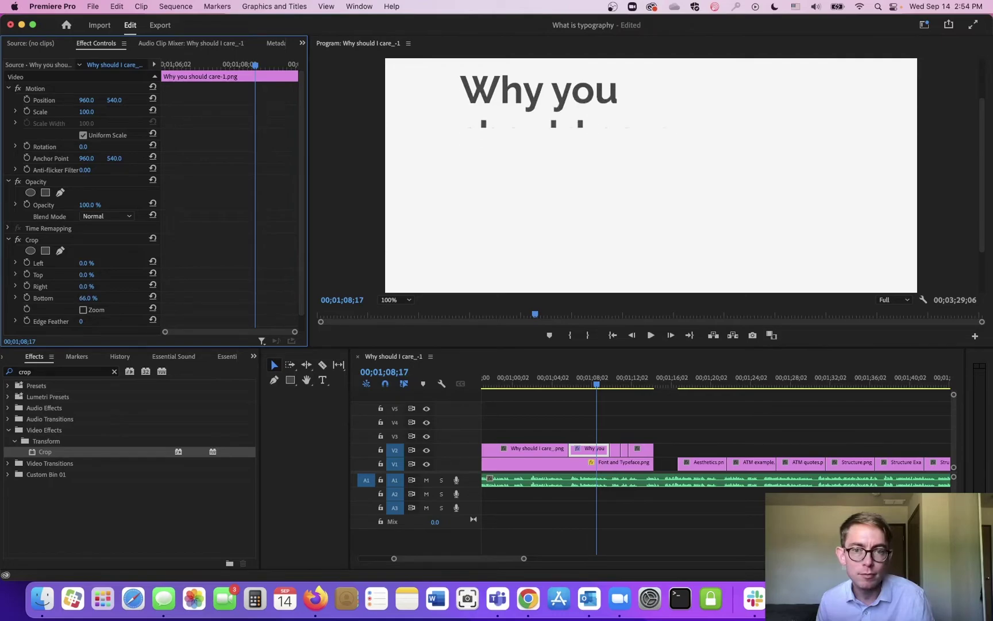
click(578, 372)
key(space)
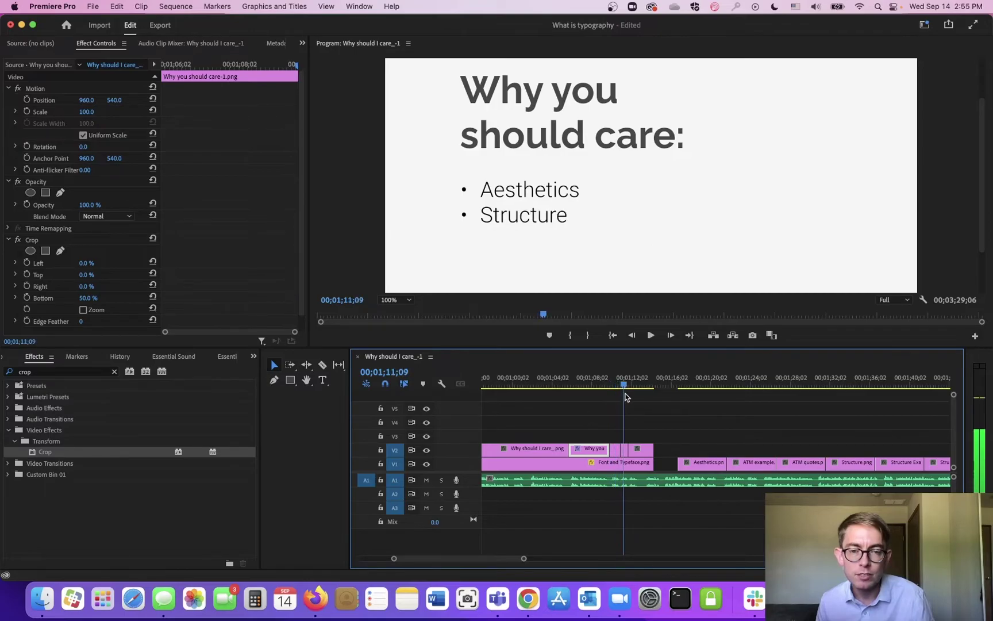
Trim the last Why you should care-1.png segment and its background to about 00;01;13, and move Aesthetics.png on V1 directly after them.
key(space)
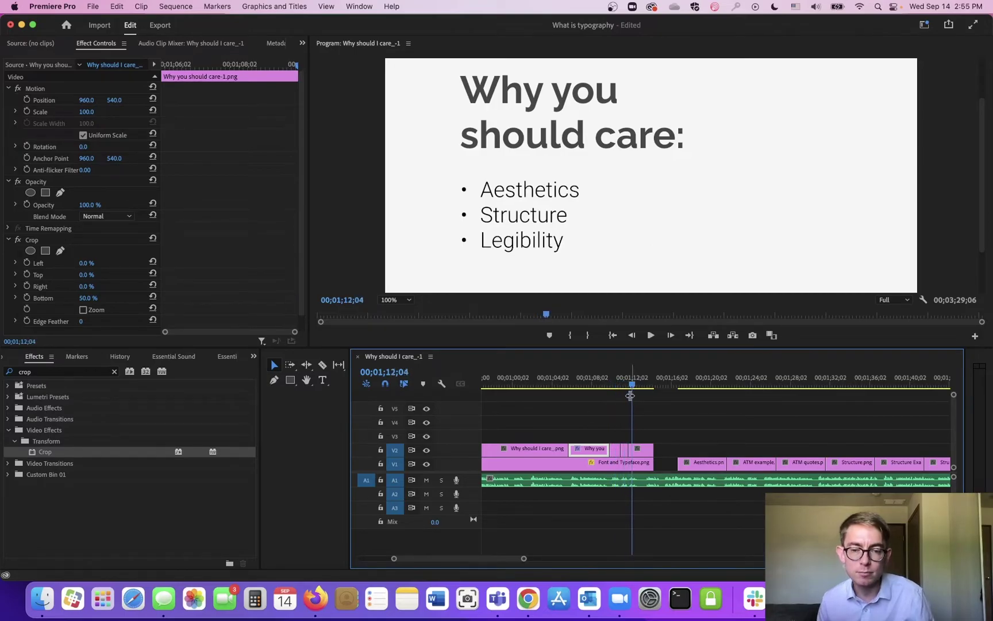
key(space)
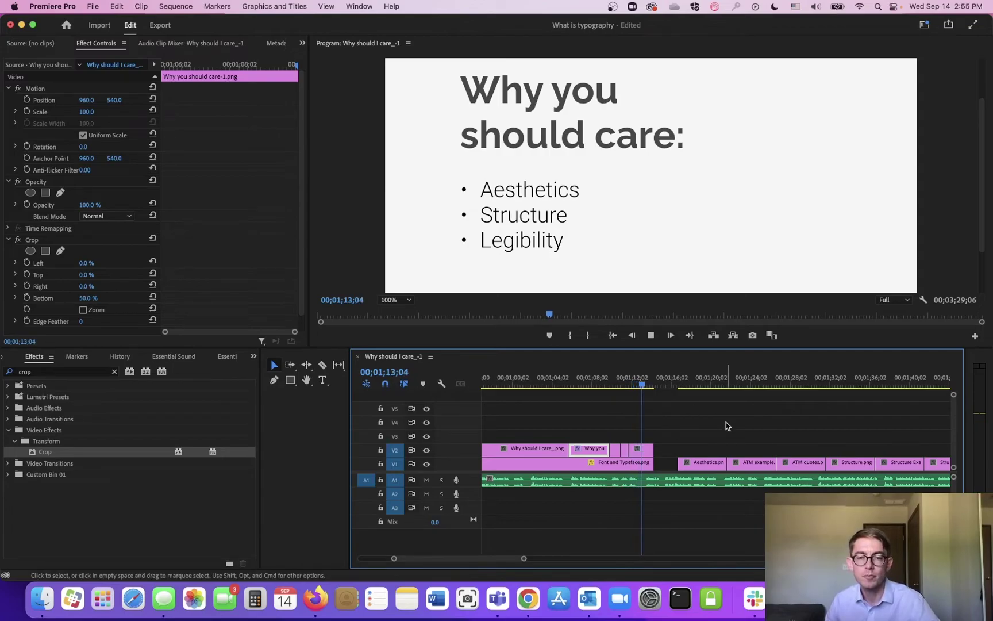
drag(655, 418, 643, 449)
drag(695, 469, 665, 470)
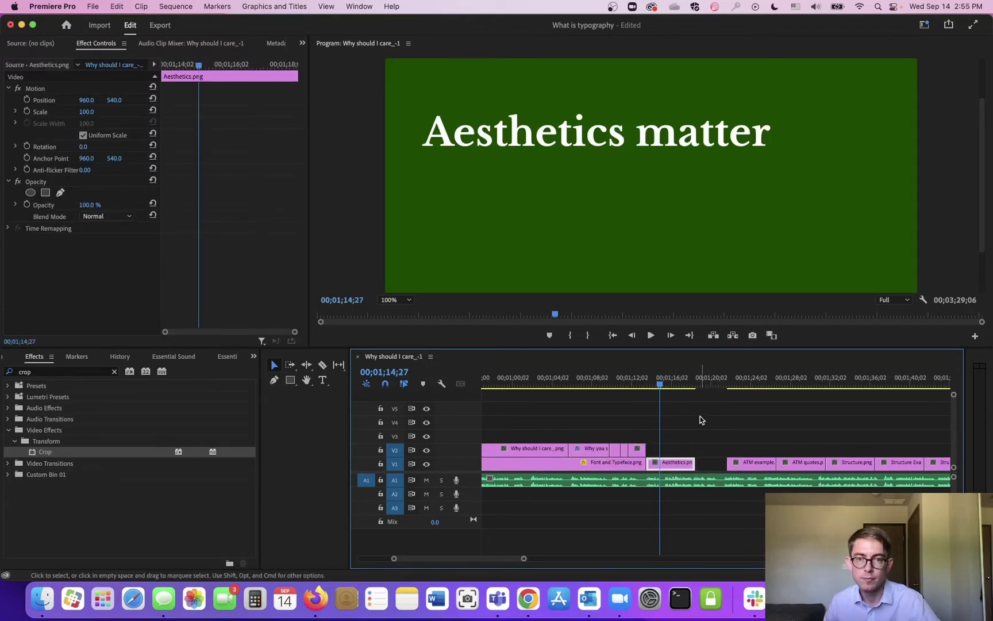
Fit the preview to the window, duplicate Aesthetics.png onto V2, and scale the V1 copy to 427 as a background.
click(410, 300)
click(404, 310)
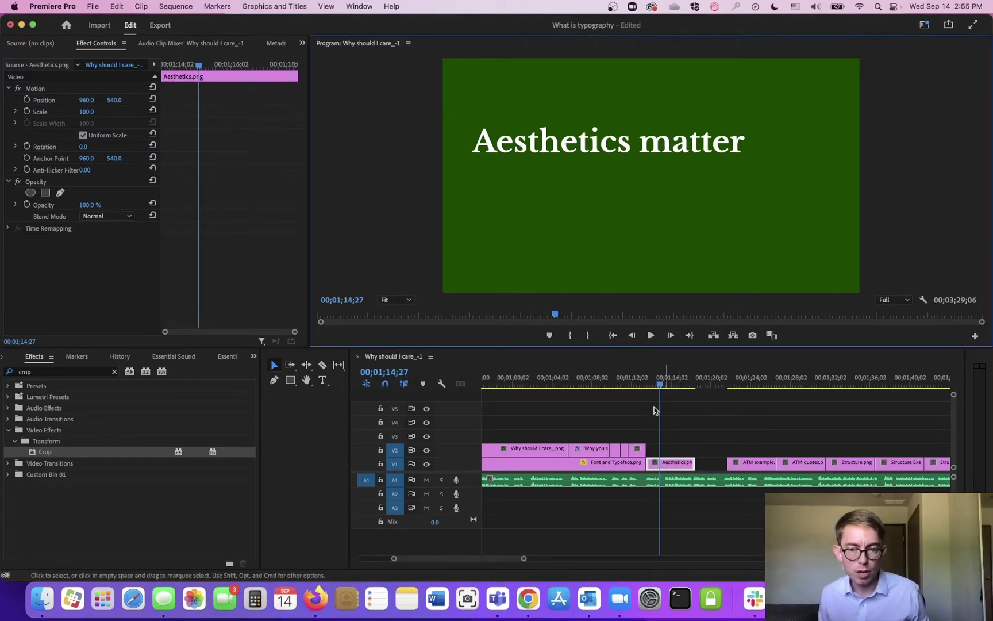
click(662, 416)
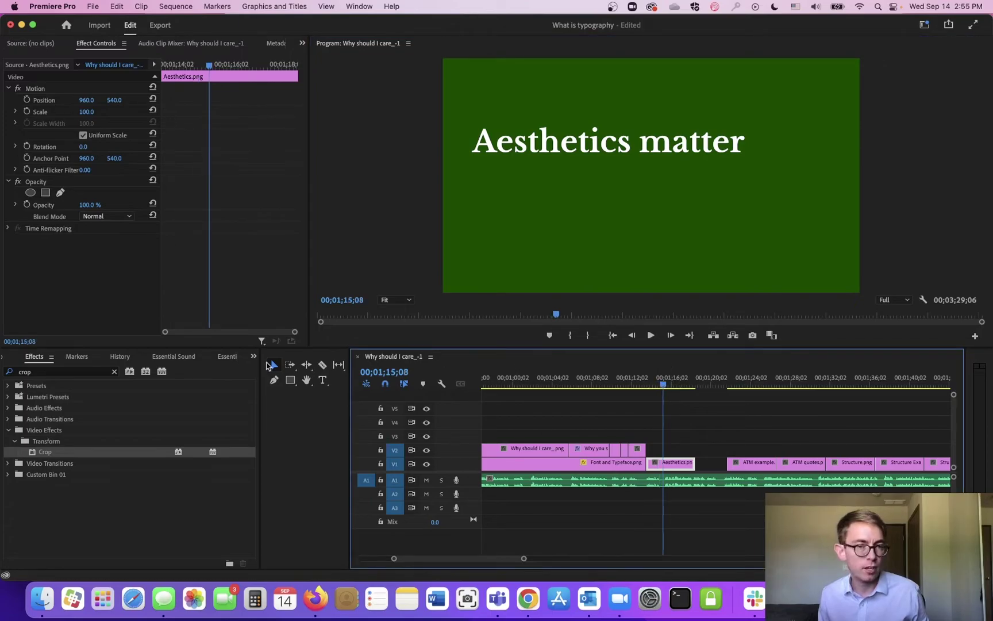
mouse_move(670, 464)
mouse_down()
mouse_move(668, 456)
mouse_move(671, 466)
mouse_up()
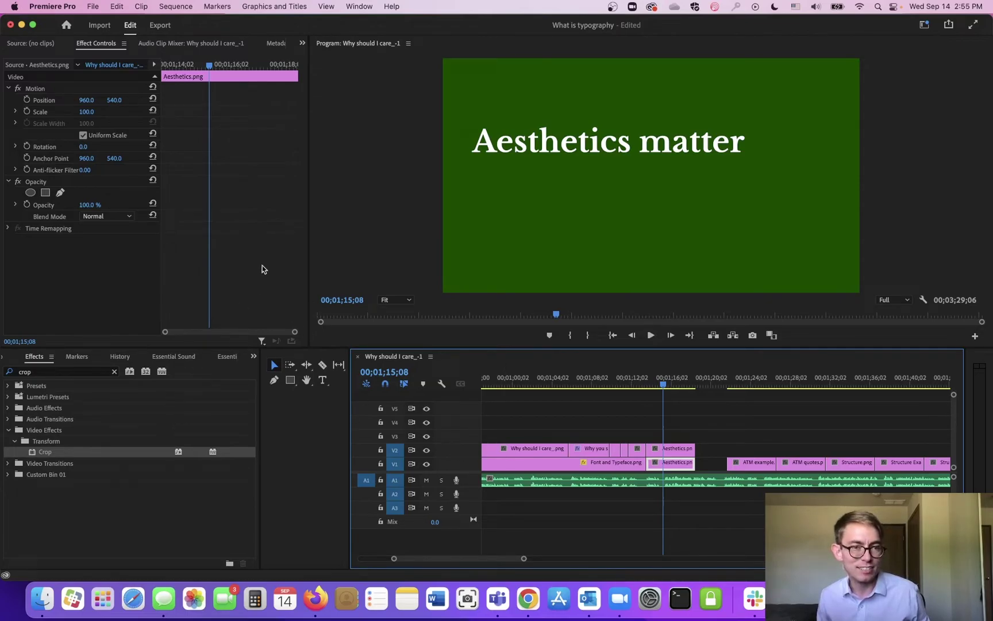
drag(92, 112, 280, 112)
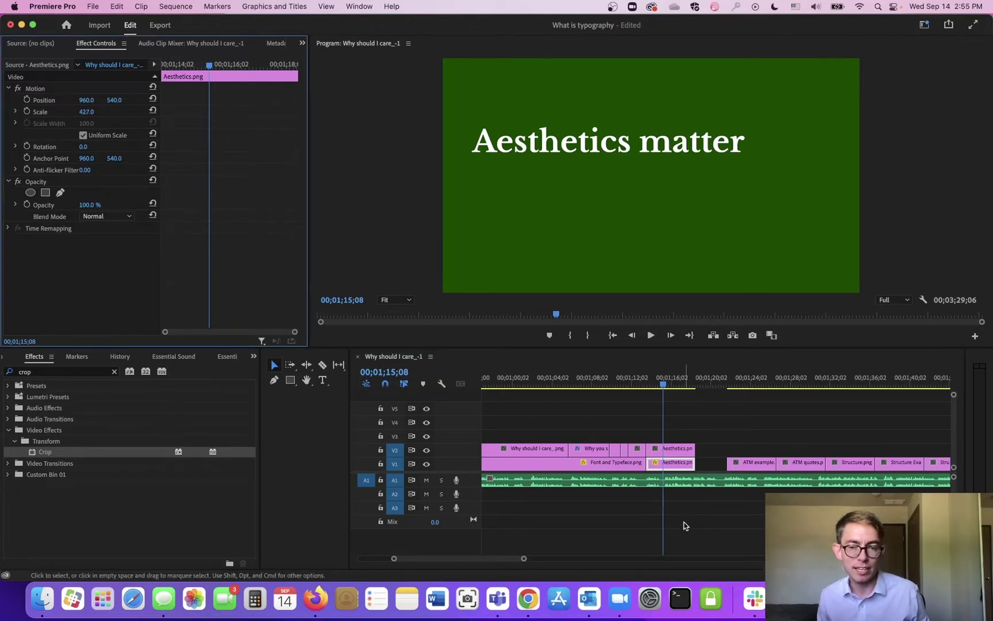
Apply the Crop effect to the V2 Aesthetics.png clip and set its right crop to 53% to hide the word "matter".
click(684, 451)
click(39, 454)
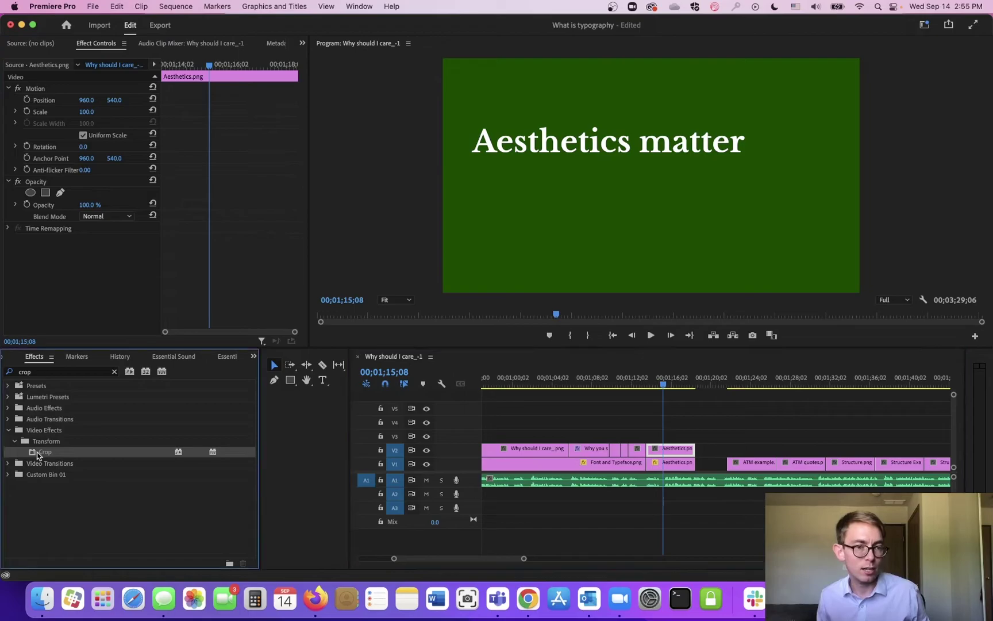
drag(714, 440, 672, 449)
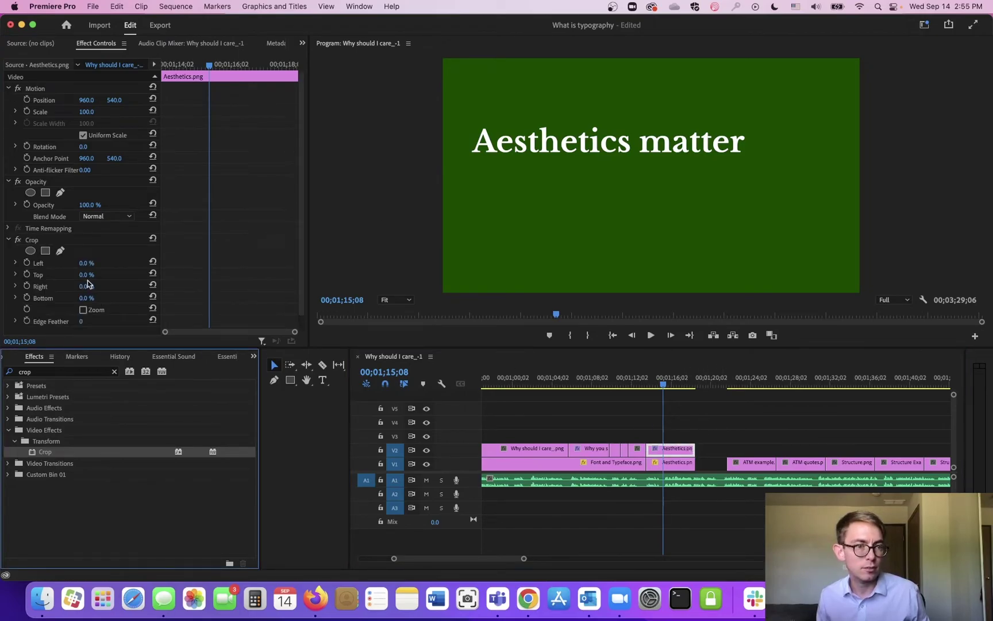
drag(86, 286, 114, 286)
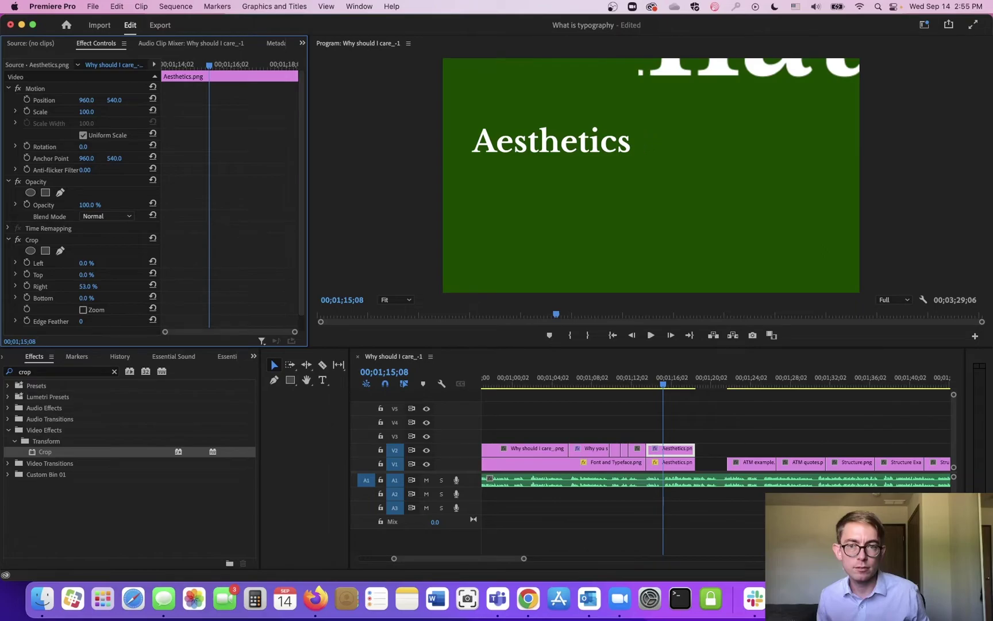
Set the V1 Aesthetics.png background's vertical position to 355 so only plain green shows, and play the narration onward.
click(675, 463)
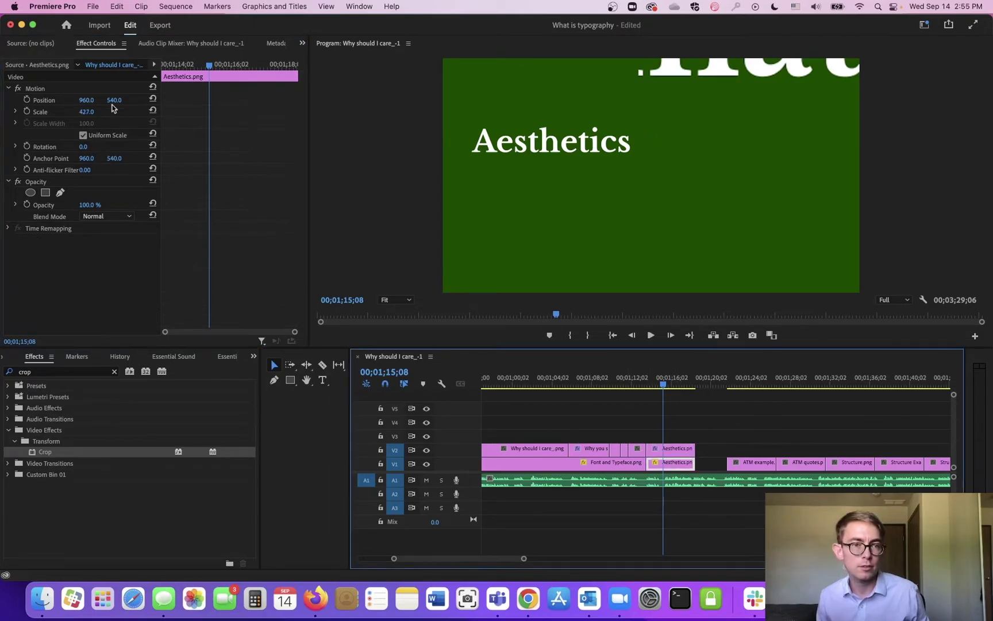
drag(113, 101, 38, 101)
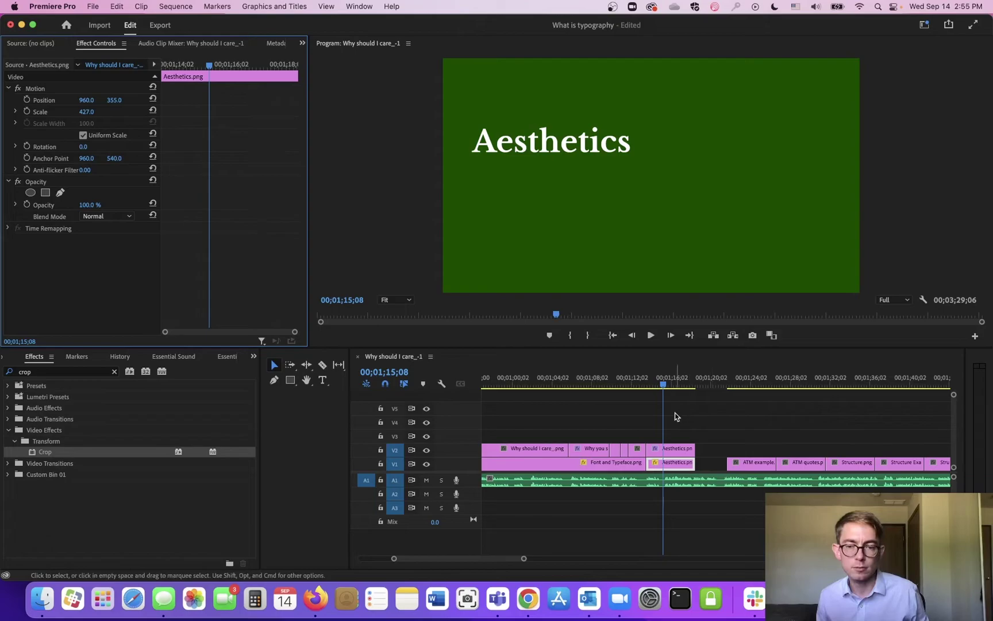
click(645, 379)
key(space)
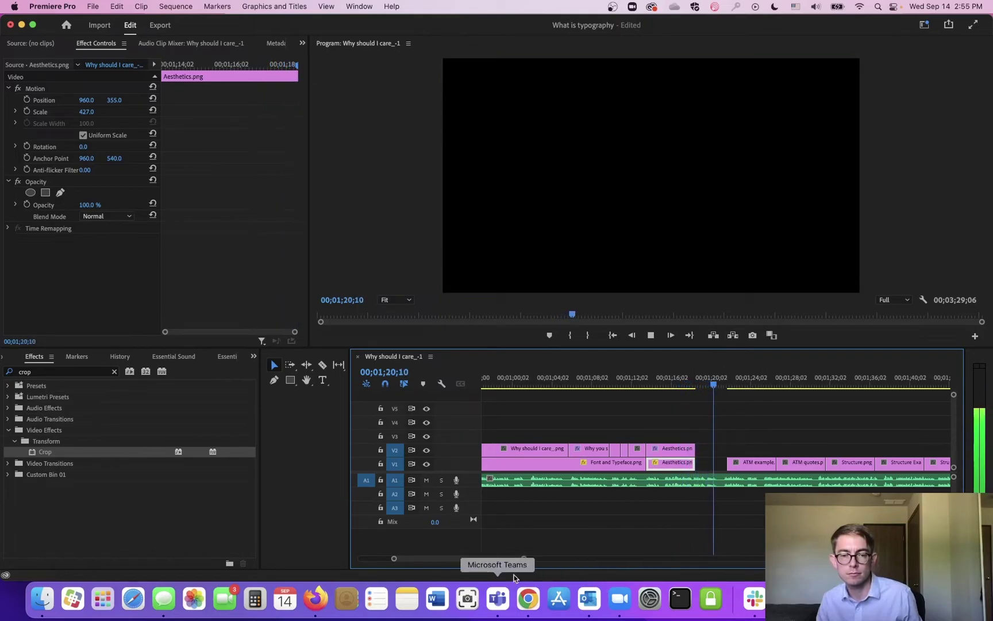
Shift the remaining V1 slide clips, from the ATM example onward, to start at about 00;01;51.
drag(524, 558, 640, 558)
drag(840, 413, 759, 463)
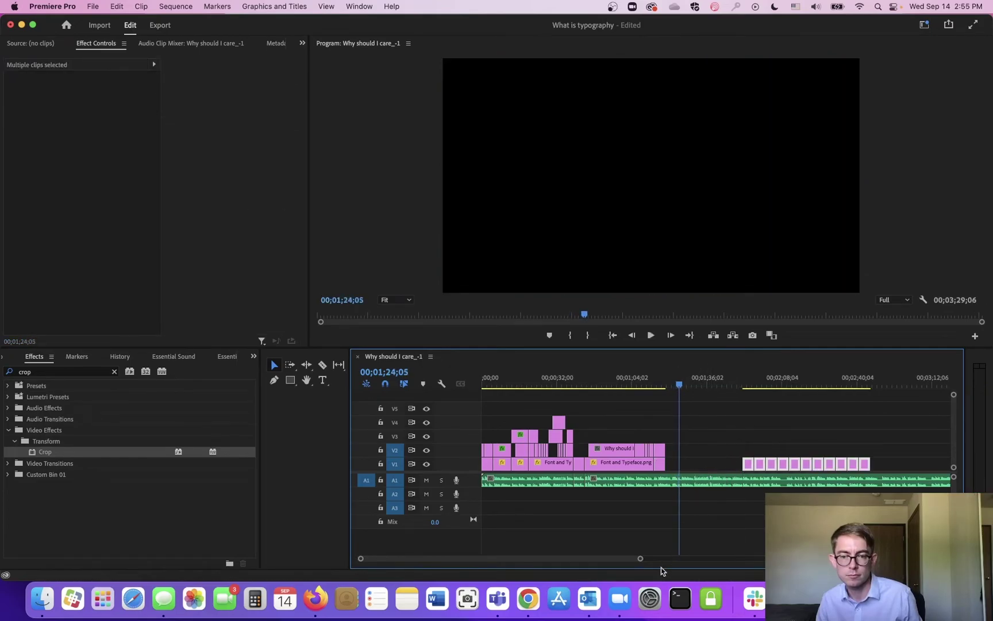
drag(638, 565, 541, 558)
Extend both Aesthetics.png clips on V1 and V2 to about 00;01;28 and split them at 00;01;24;10.
key(space)
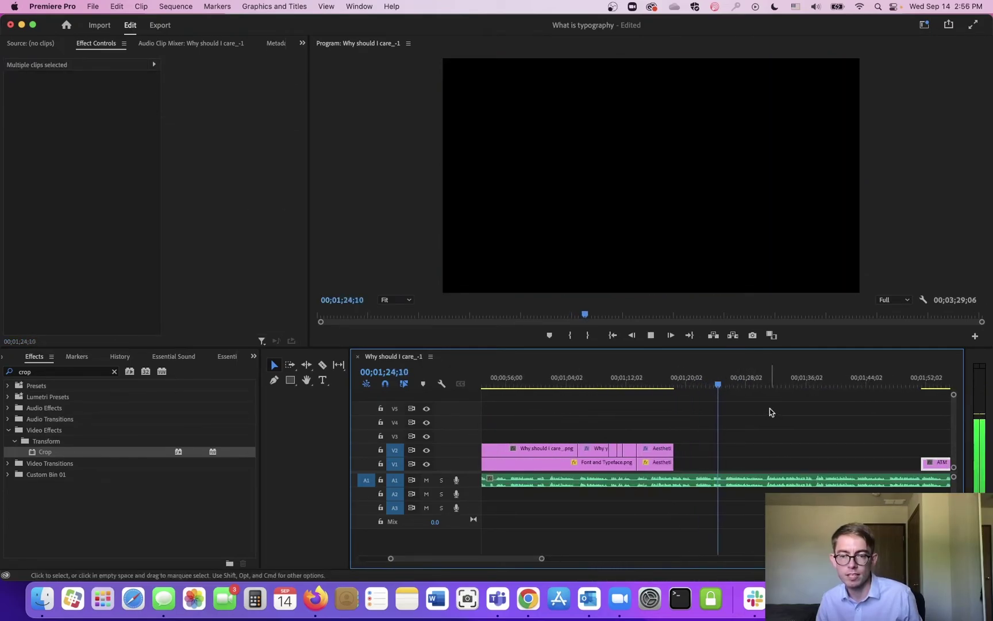
drag(721, 383, 717, 385)
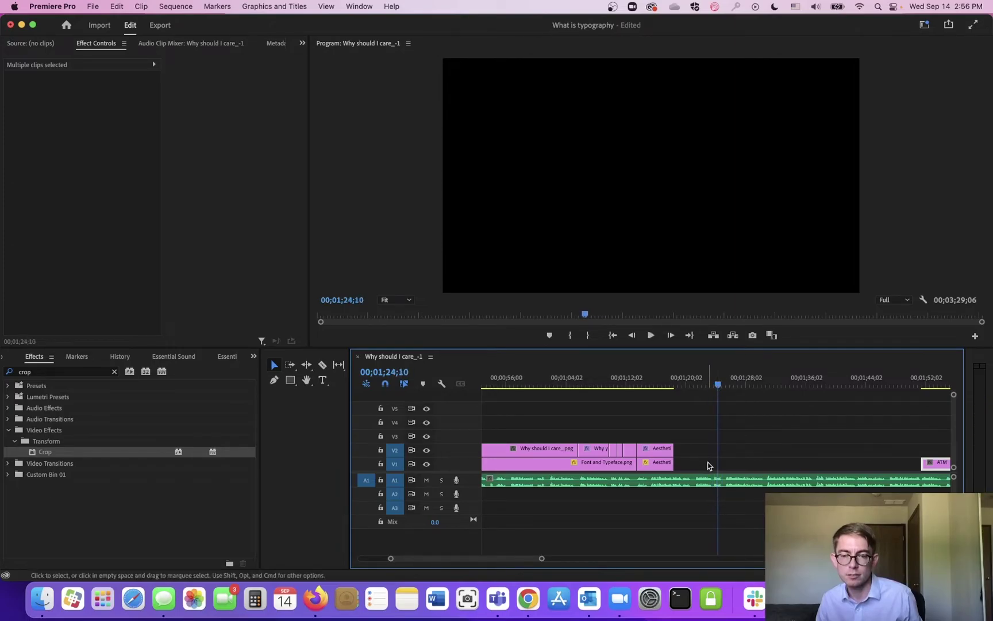
drag(672, 461, 751, 449)
key(super+k)
Remove the Crop effect from the second V2 Aesthetics.png segment to reveal the full heading, and play it back.
click(726, 384)
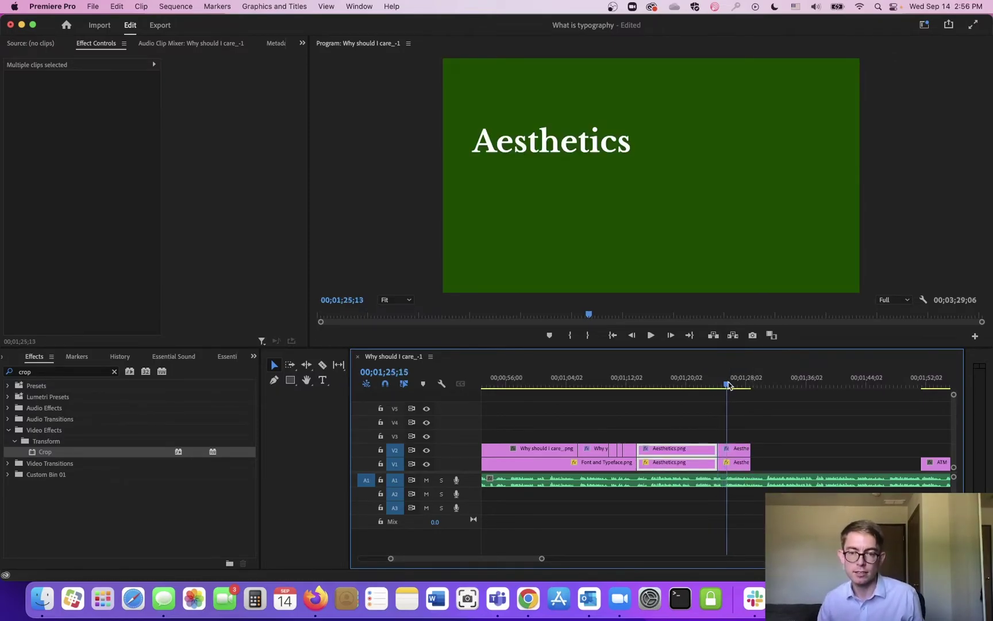
click(737, 448)
click(65, 240)
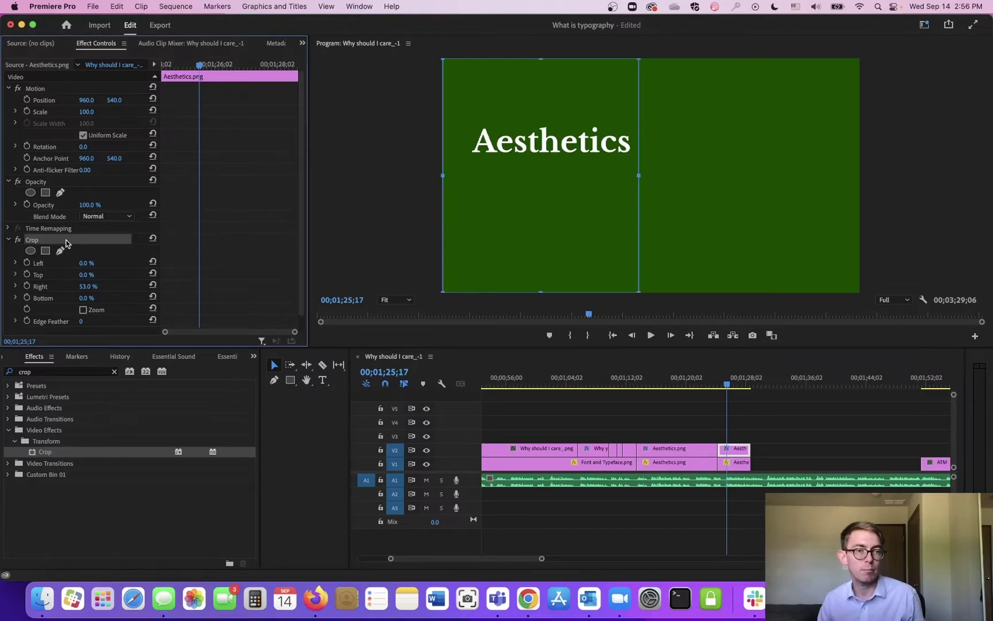
key(Delete)
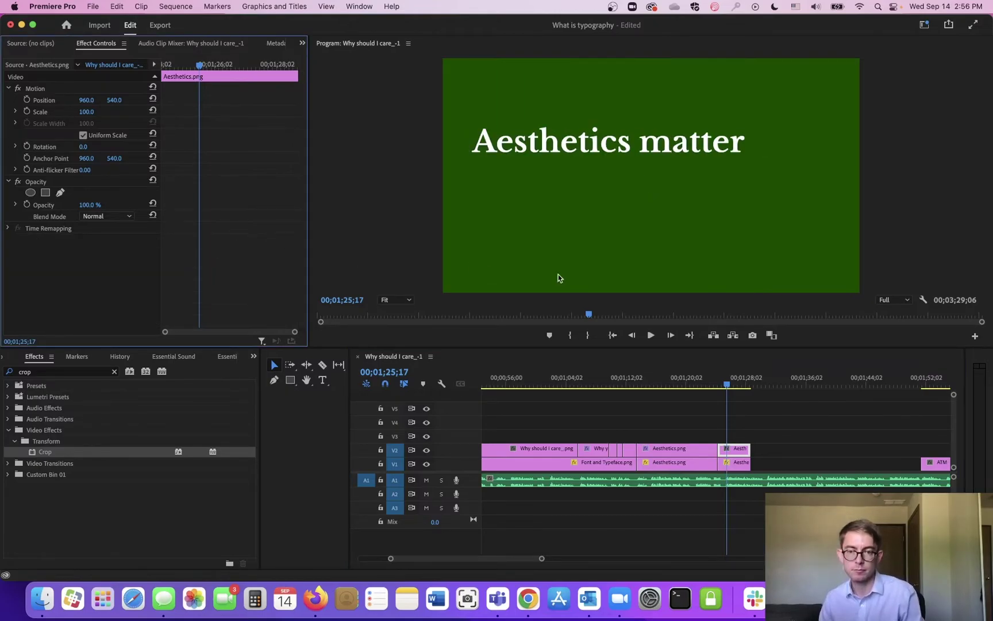
click(702, 382)
key(space)
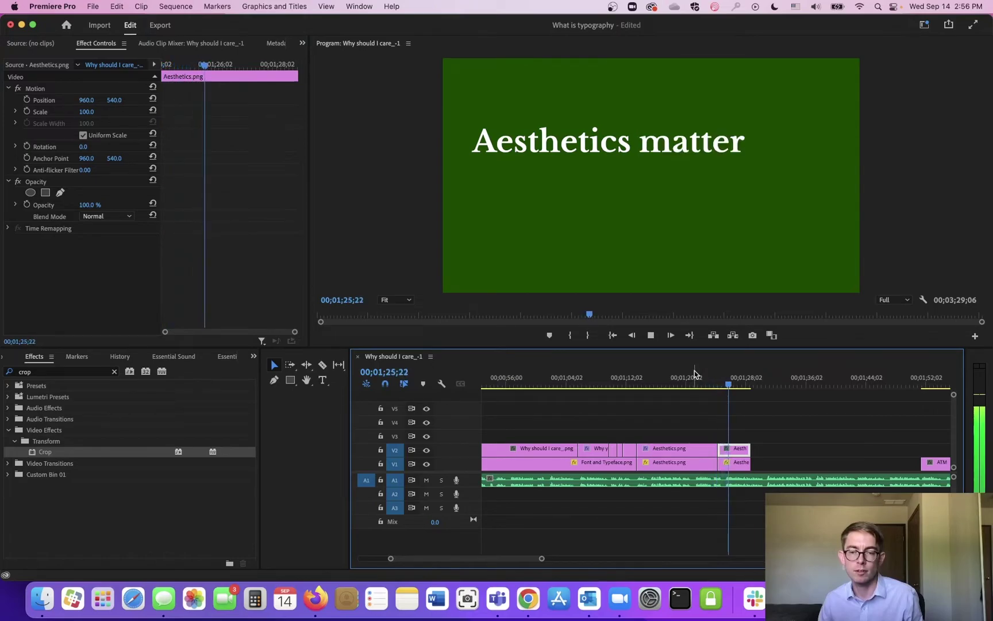
Trim the last Aesthetics.png segments on V1 and V2 to end at about 00;01;25 and play from 00;01;24.
key(space)
click(799, 423)
drag(755, 460, 723, 447)
click(712, 385)
key(space)
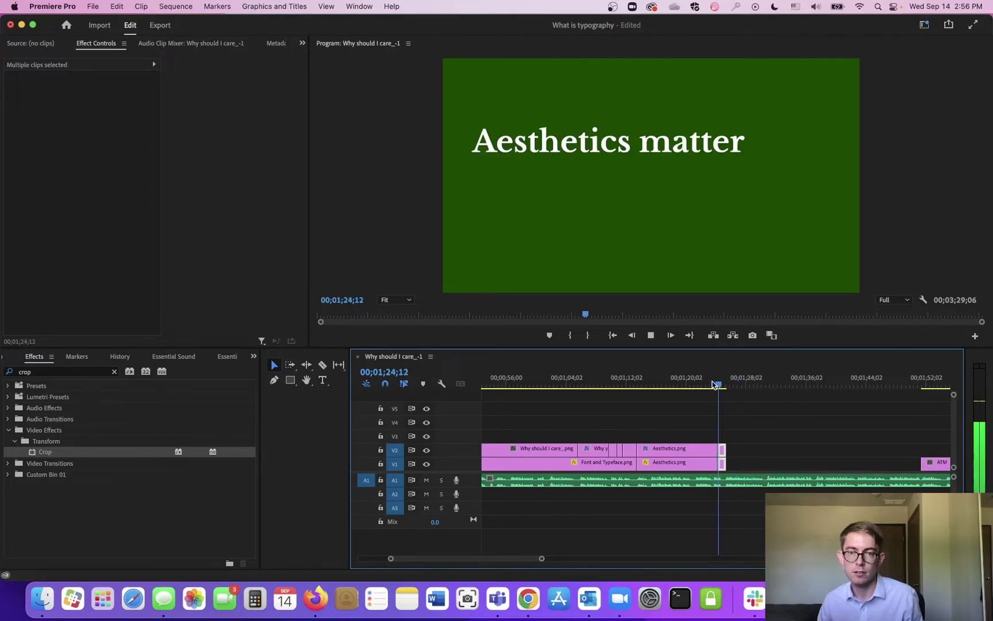
key(space)
Move the ATM example.png clip on V1 to directly after the Aesthetics.png segments and play across the change.
drag(934, 463, 732, 464)
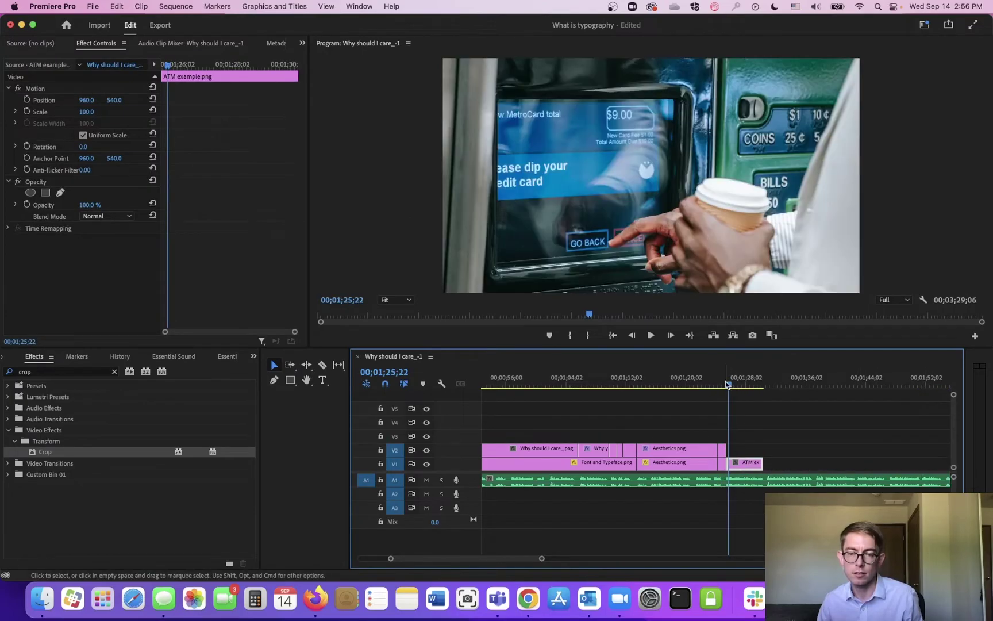
click(707, 384)
key(space)
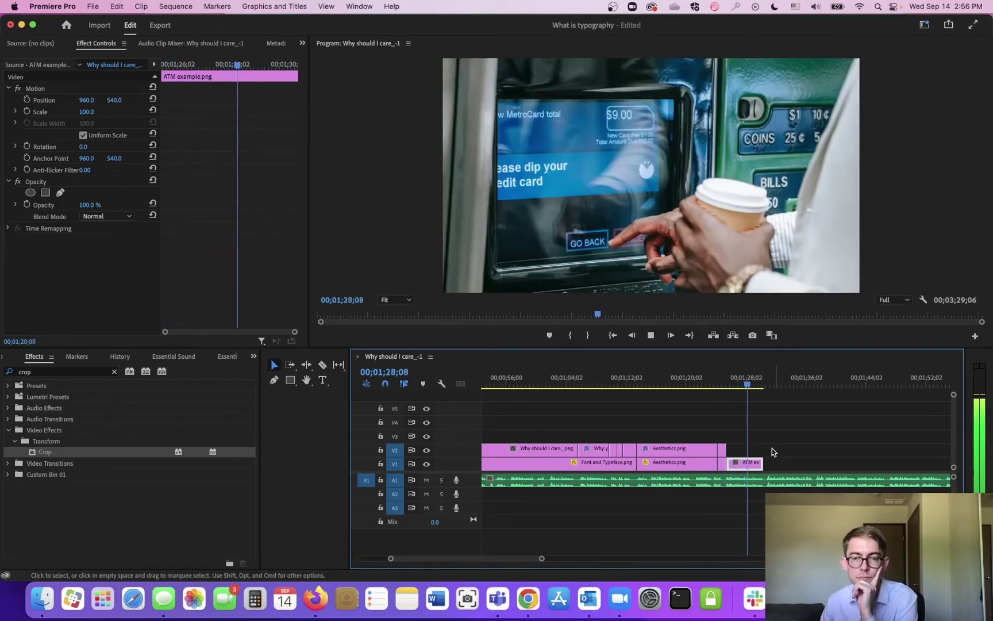
Extend ATM example.png to about 00;01;37 and move ATM quotes.png on V1 to directly follow it.
scroll(507, 560, down, 5)
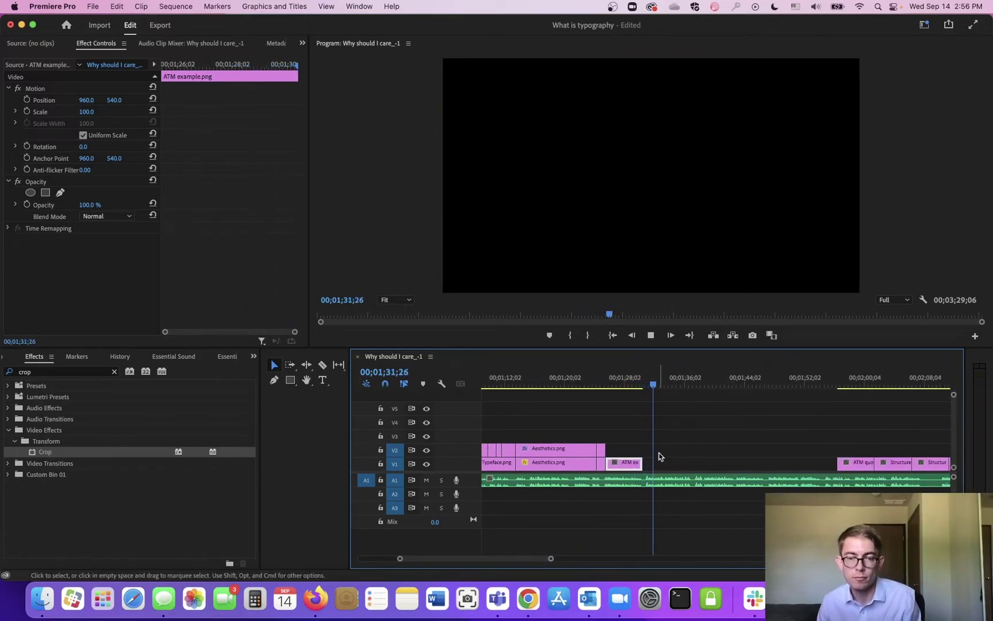
drag(641, 458, 692, 459)
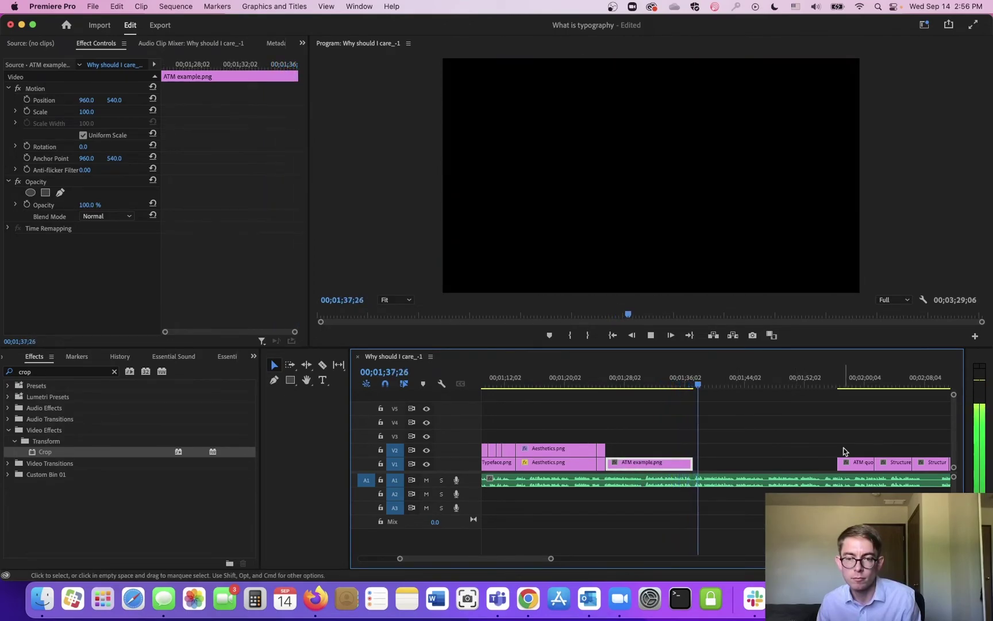
key(space)
drag(852, 464, 708, 465)
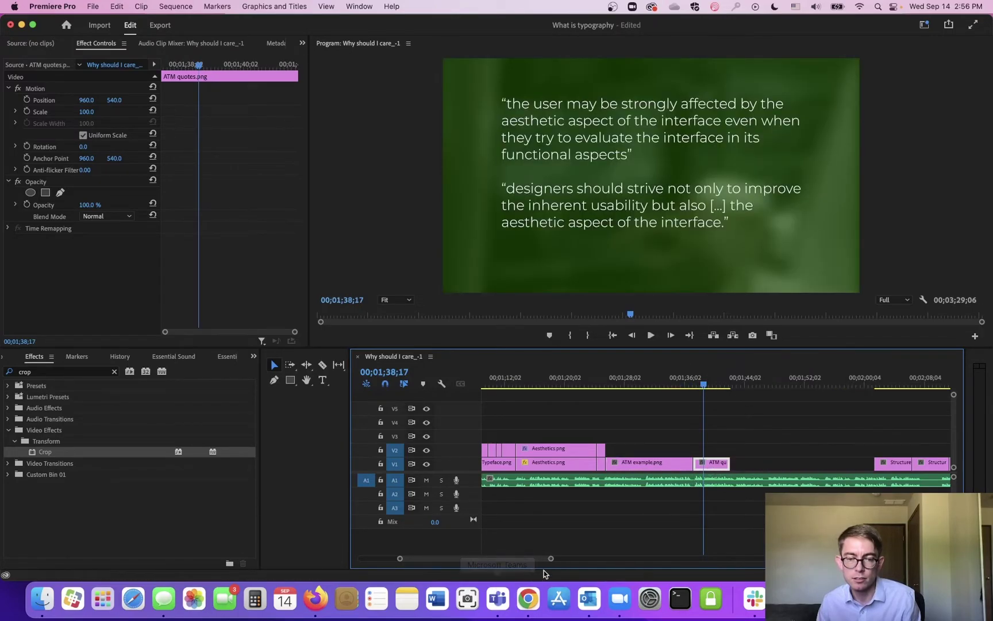
Try a Cross Dissolve lasting 00;00;02;14 at the cut between ATM example.png and ATM quotes.png.
drag(553, 559, 496, 558)
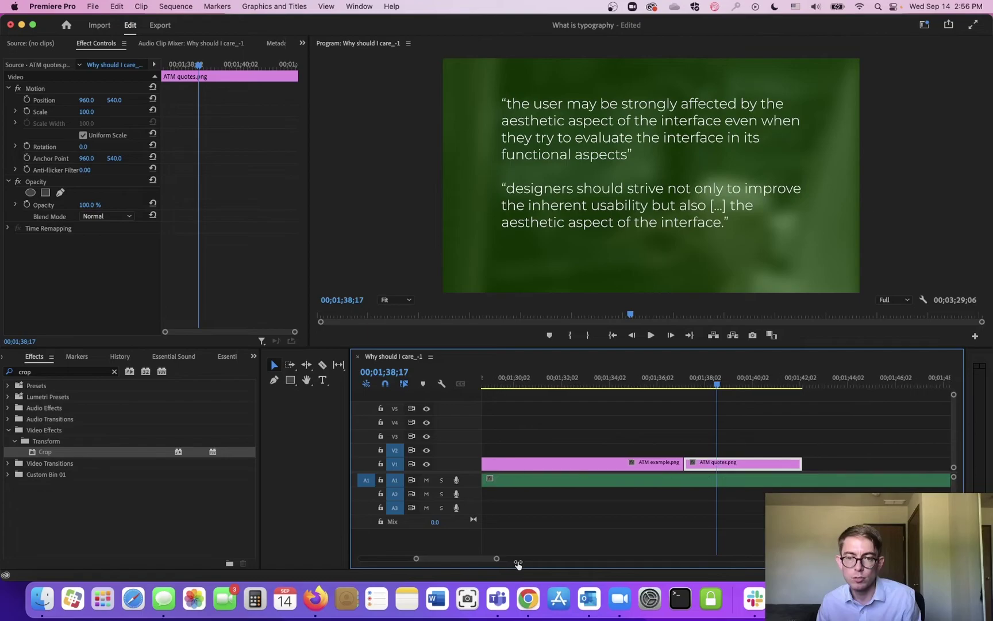
right_click(683, 464)
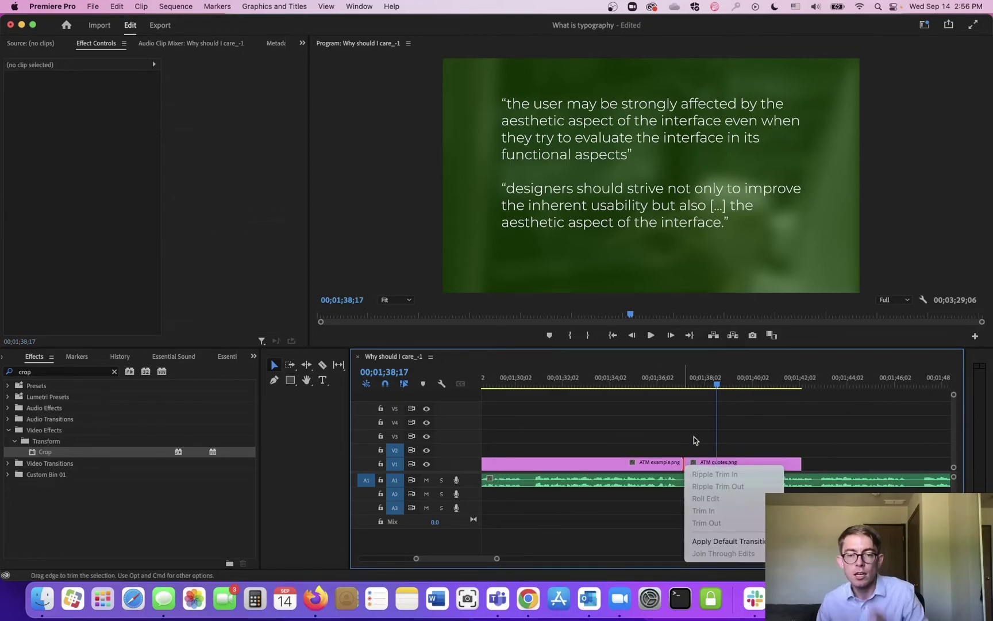
click(696, 469)
right_click(685, 466)
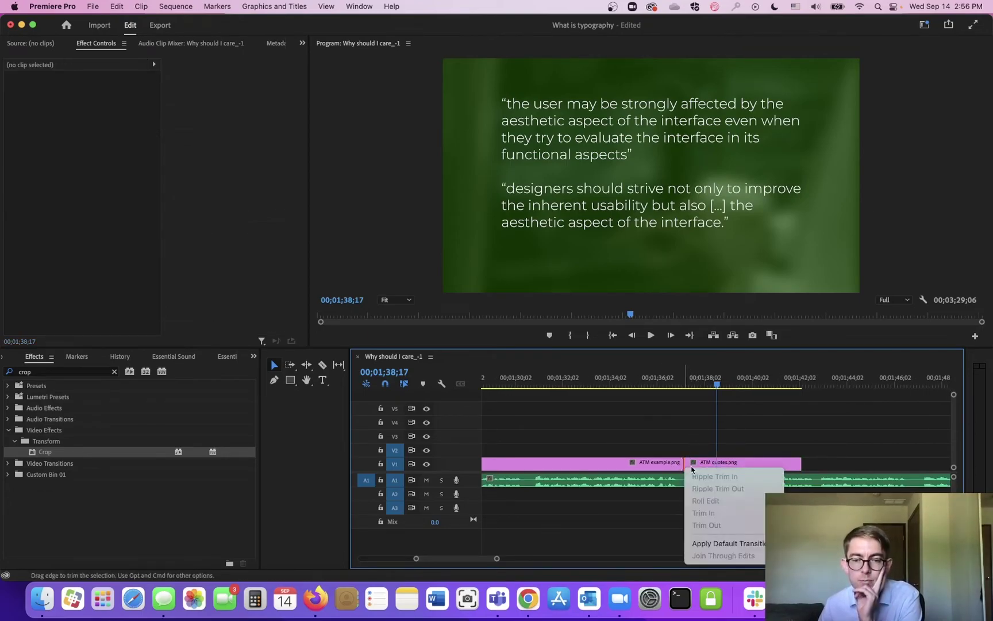
click(730, 549)
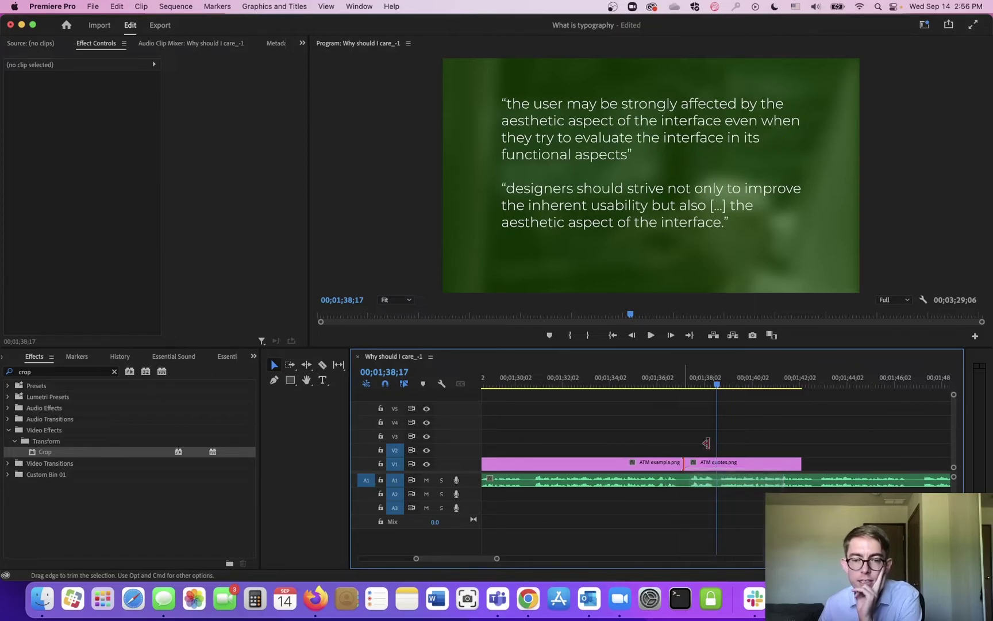
right_click(681, 464)
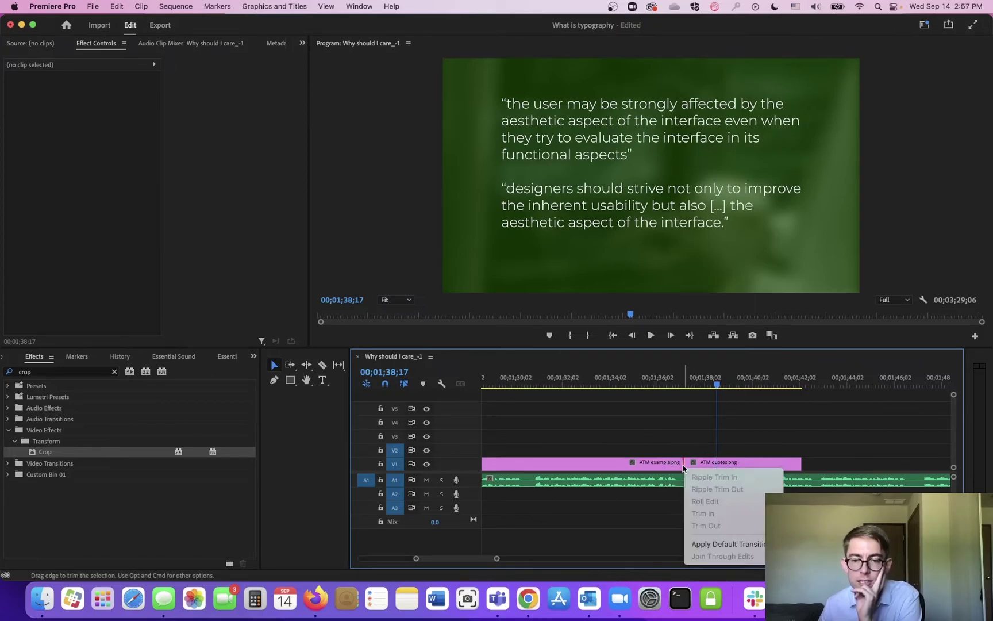
click(719, 544)
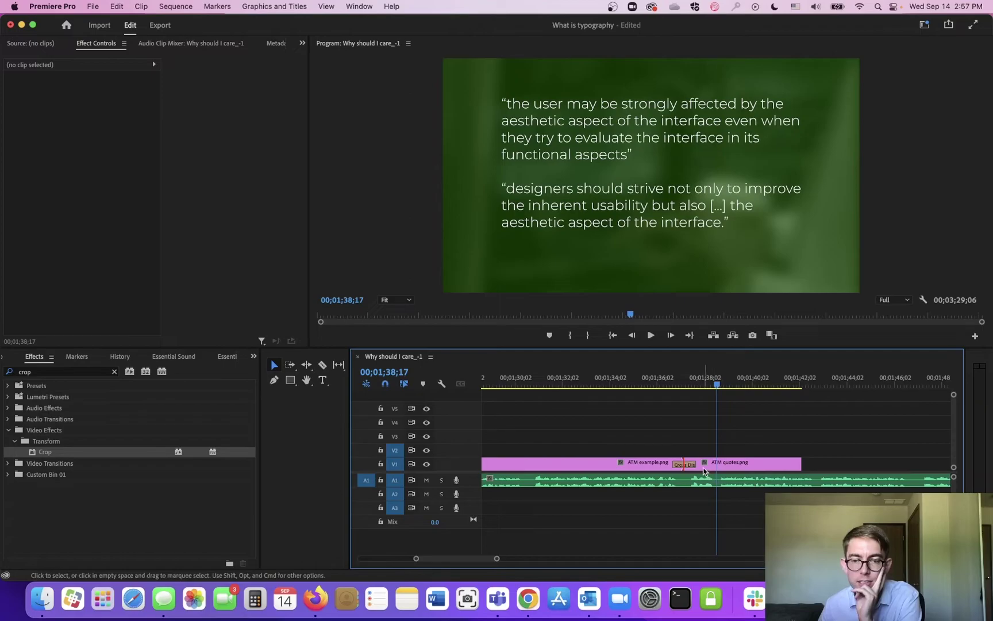
drag(696, 464, 703, 463)
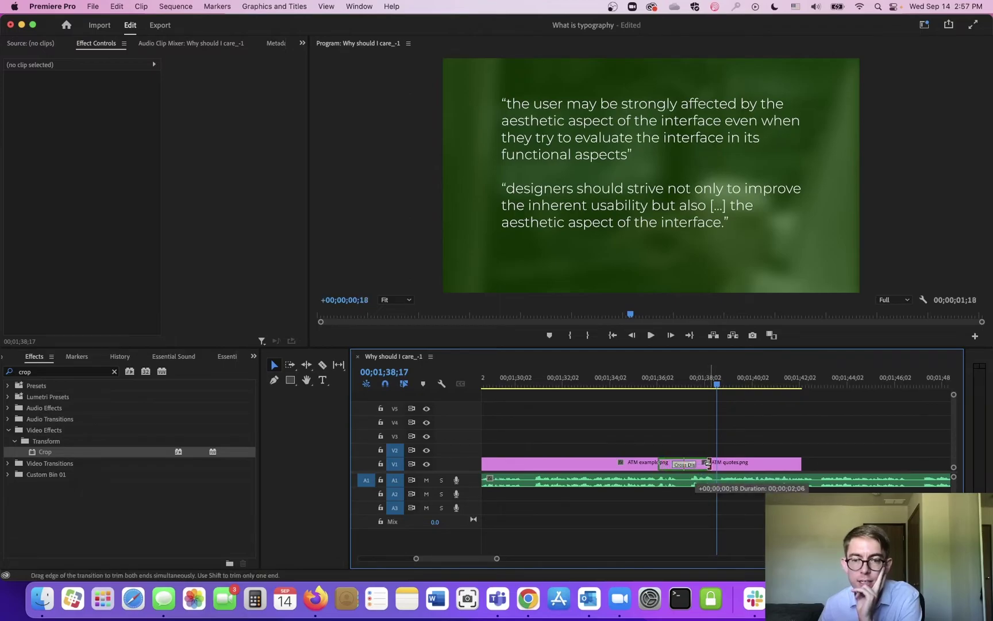
drag(674, 410, 674, 411)
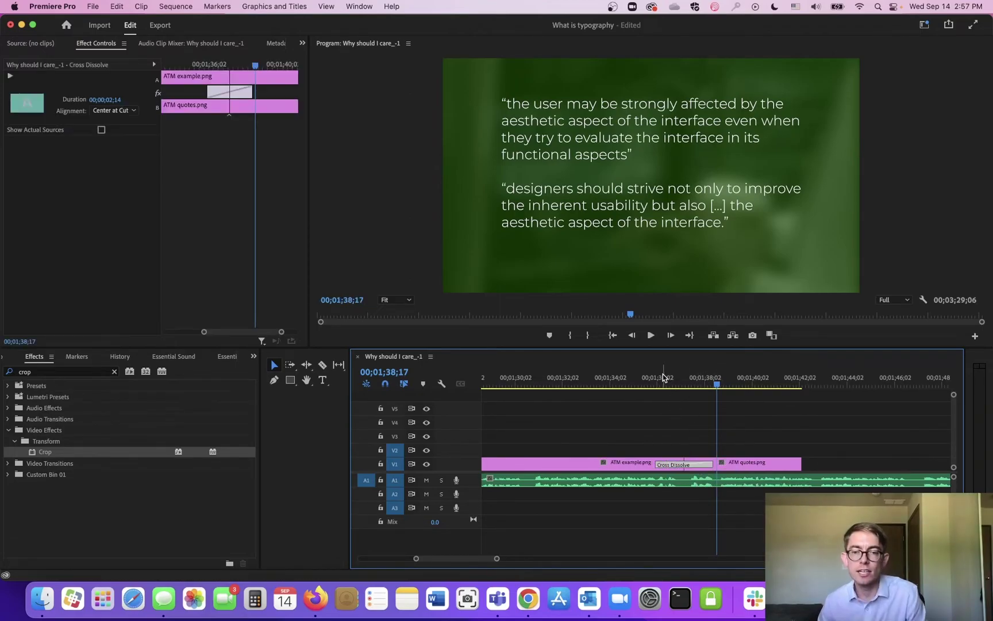
Play through the Cross Dissolve between the two ATM clips and delete it.
click(659, 378)
key(space)
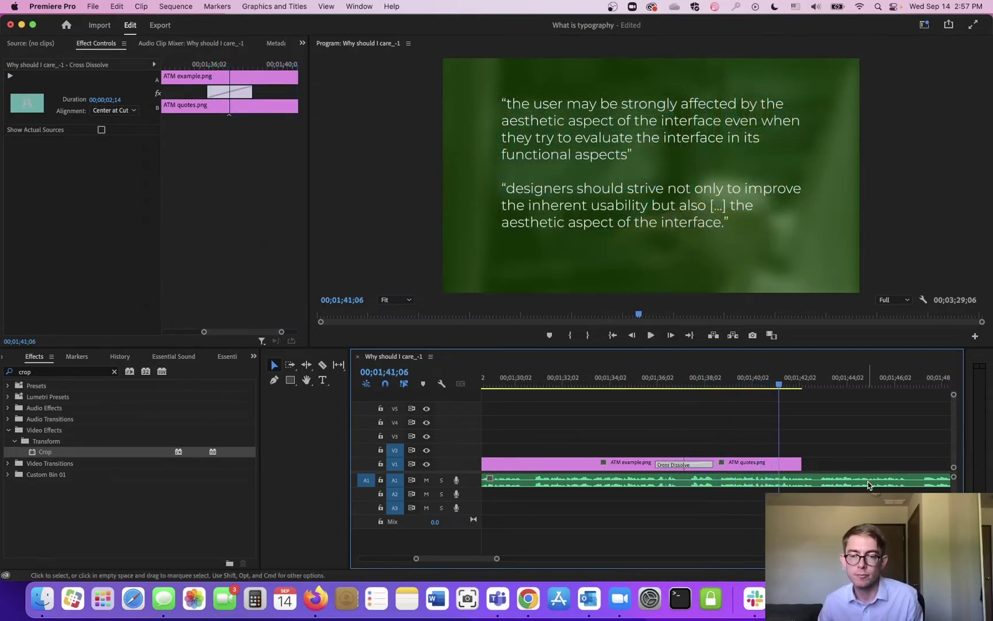
drag(632, 381, 639, 379)
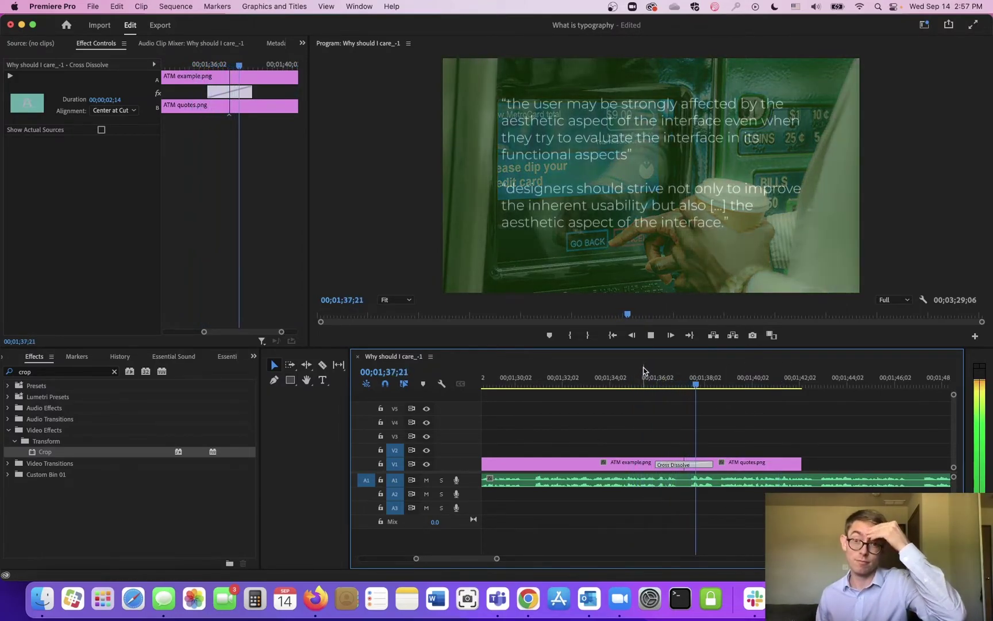
key(space)
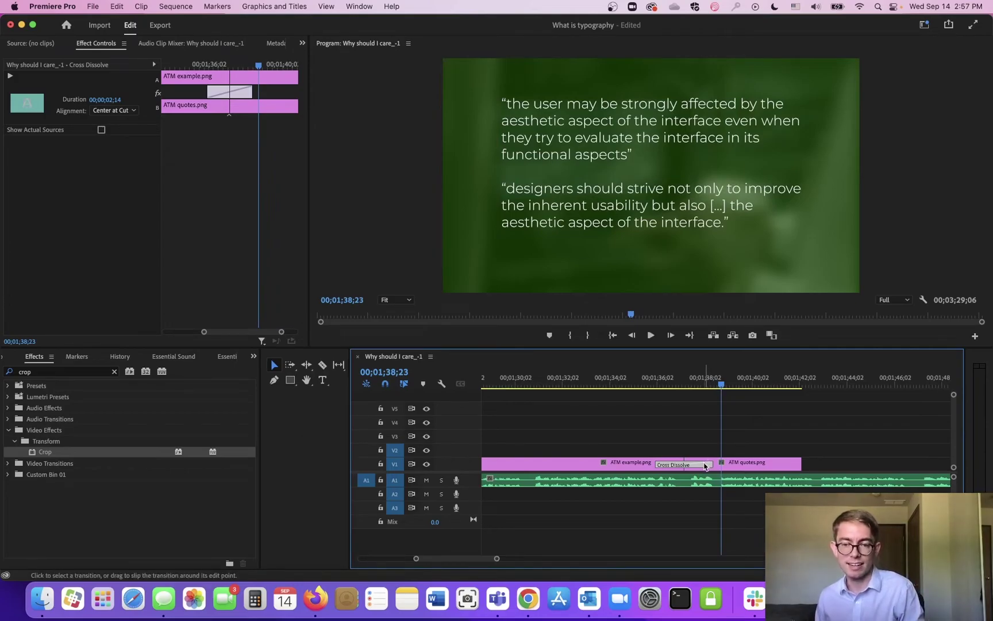
key(Delete)
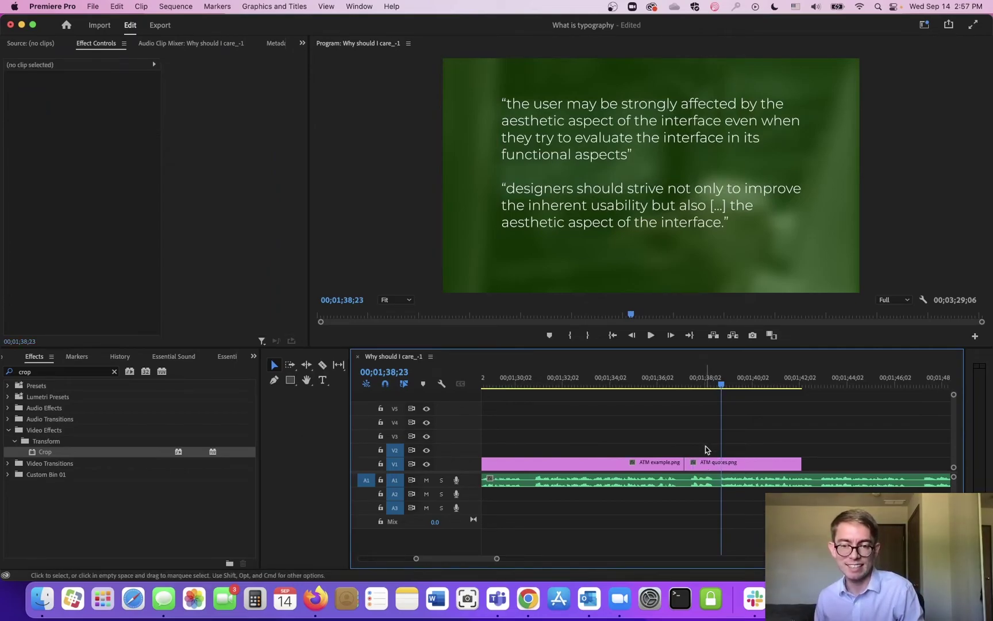
Move ATM quotes.png onto V2 above a lengthened ATM example.png, and keyframe its opacity from 0% at 00;01;37;06 to 100% at 00;01;38;19.
drag(718, 464, 800, 464)
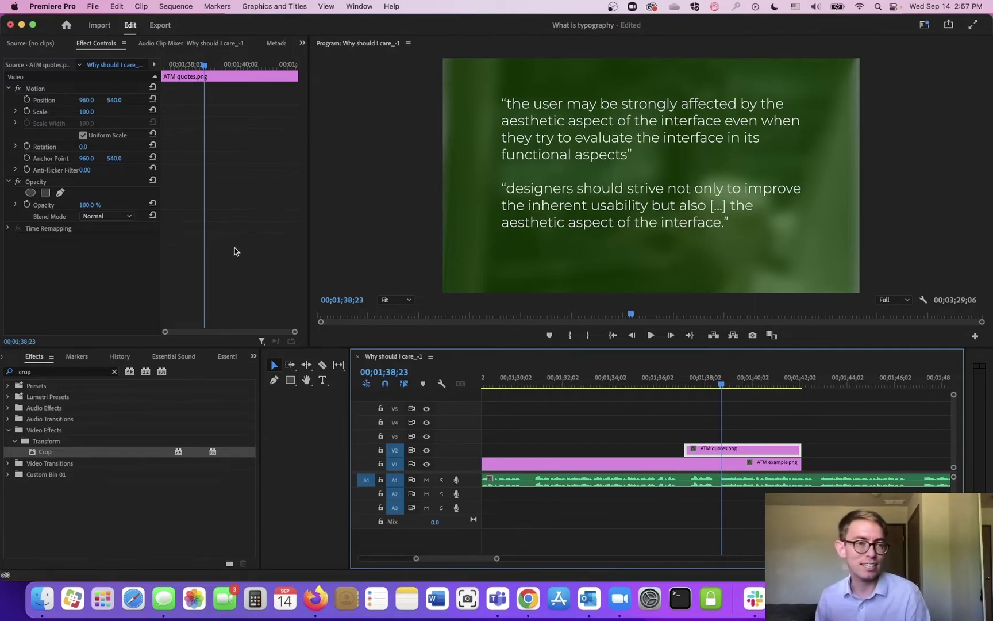
drag(722, 384, 718, 383)
click(26, 204)
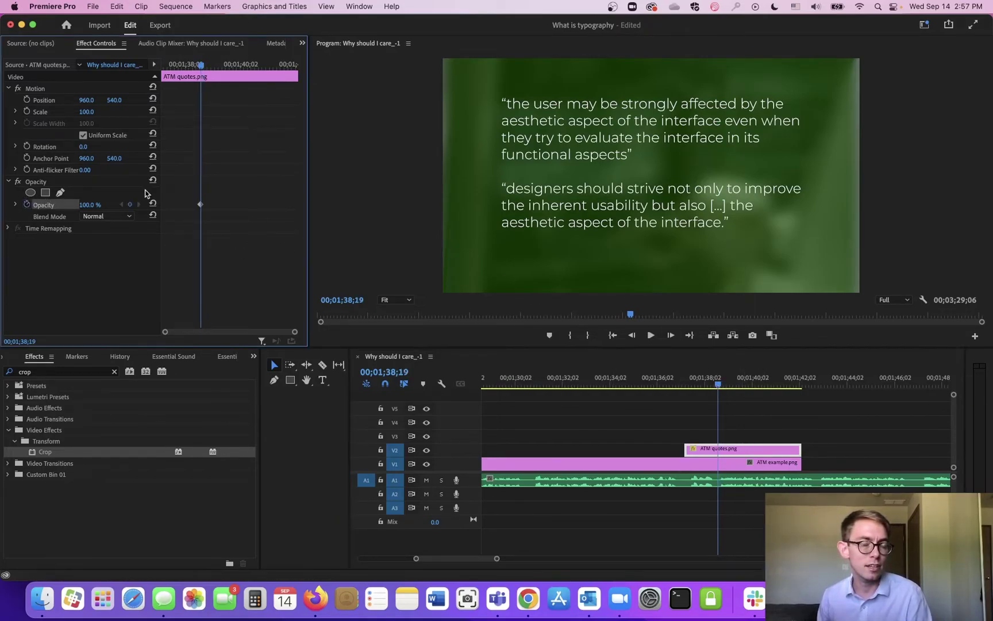
drag(181, 65, 119, 67)
key(Left)
key(Left)
key(Left)
key(Left)
key(Left)
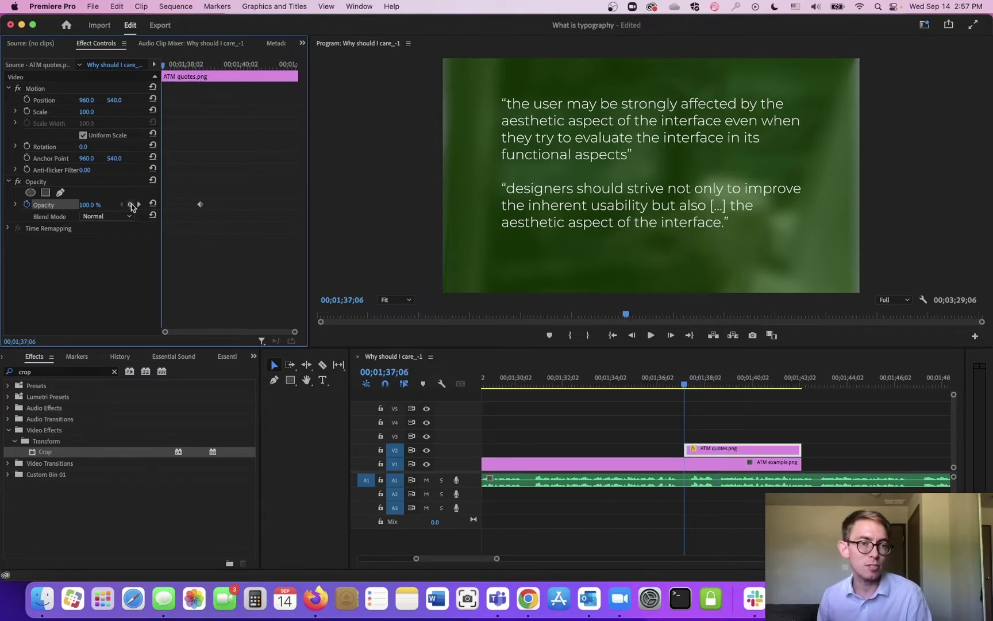
drag(98, 205, 91, 206)
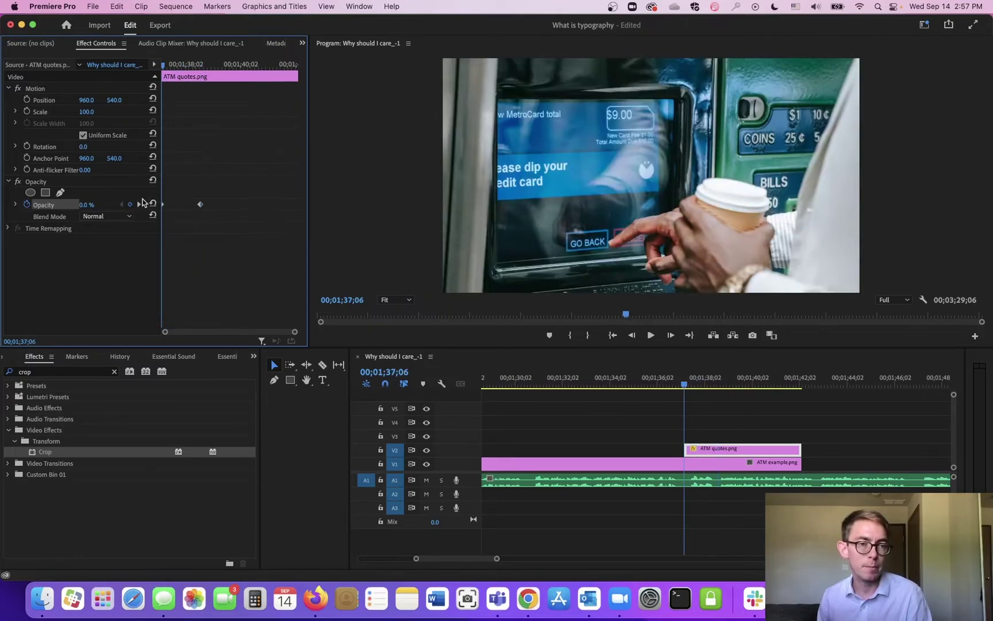
Shorten the ATM quotes.png fade-in by moving its 100% opacity keyframe to about 00;01;37;25, checking it in playback.
click(680, 383)
key(space)
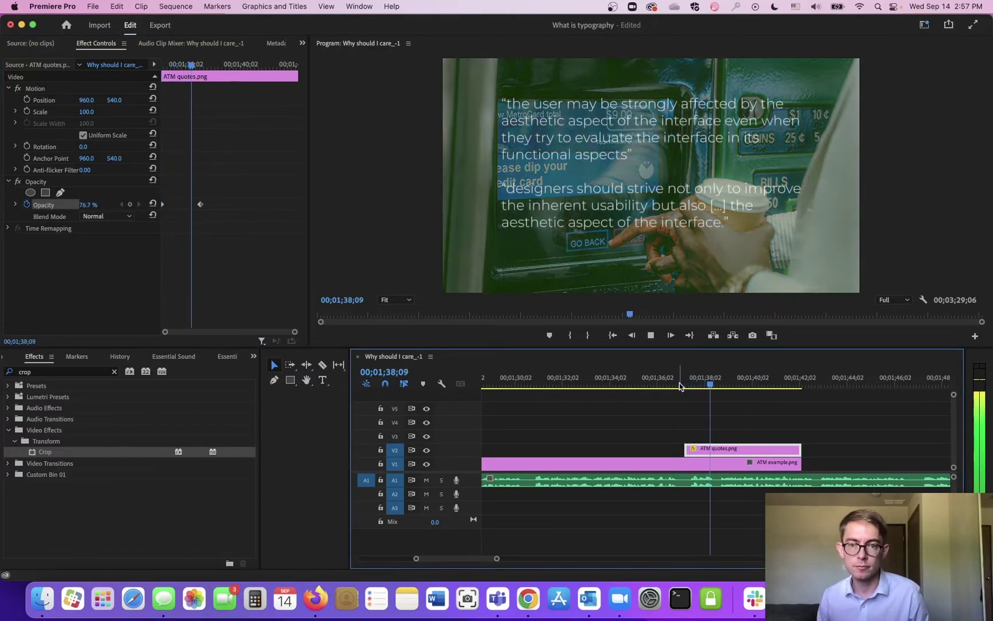
key(space)
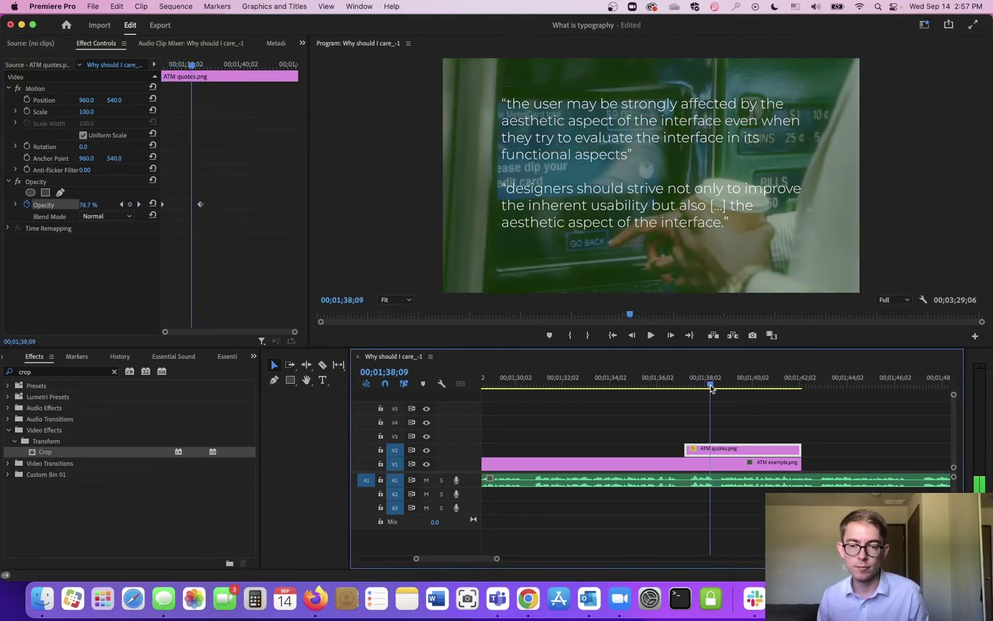
drag(200, 204, 191, 205)
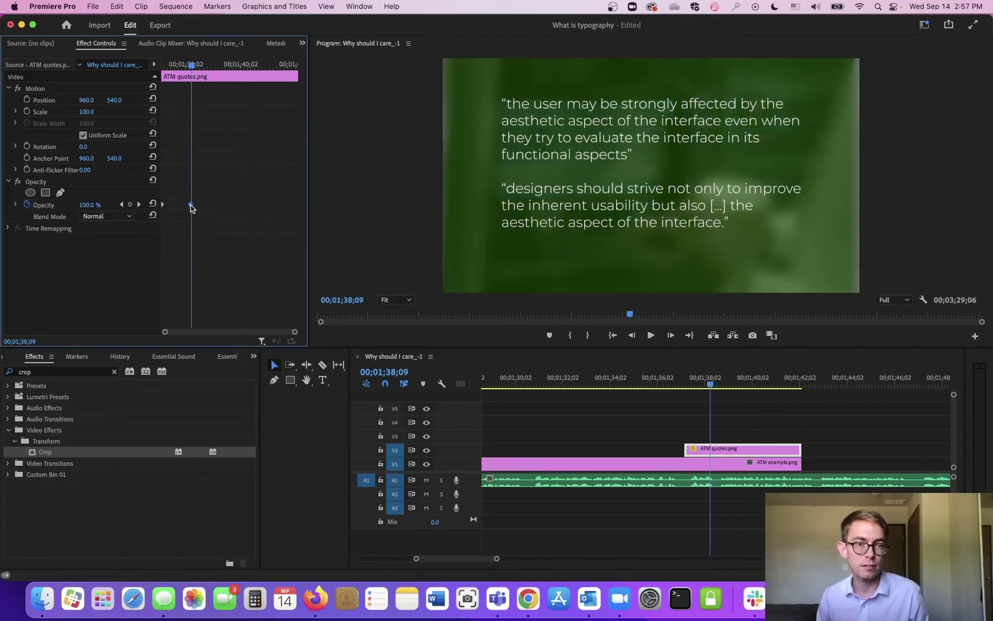
click(171, 64)
key(space)
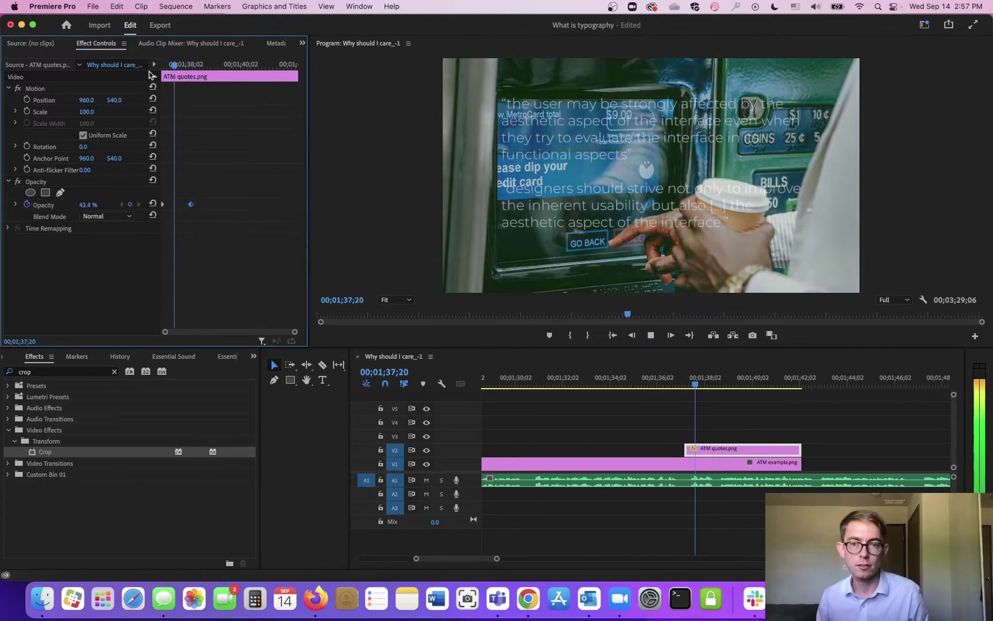
key(space)
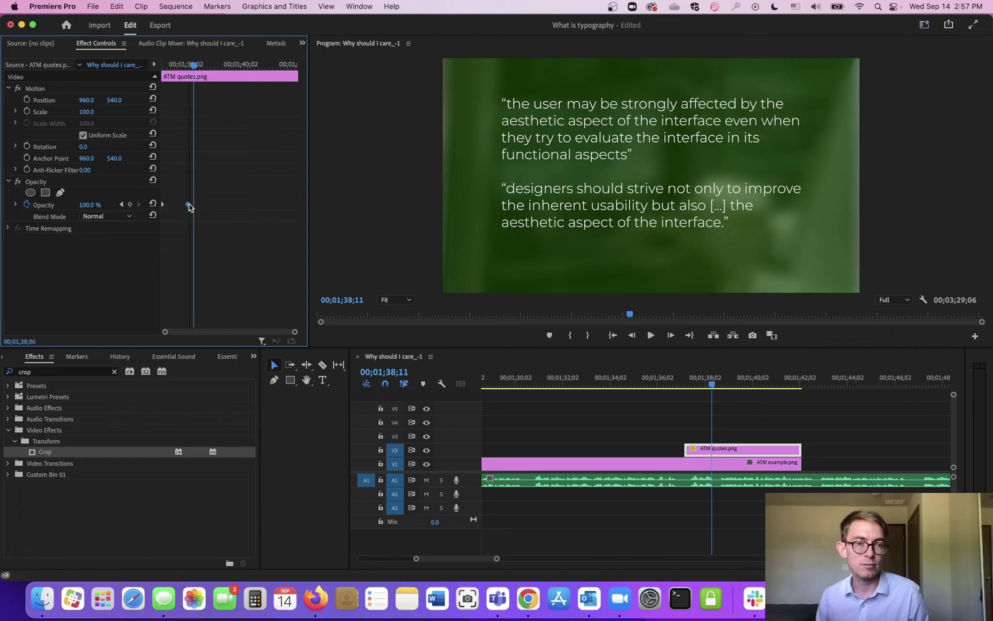
click(690, 384)
key(space)
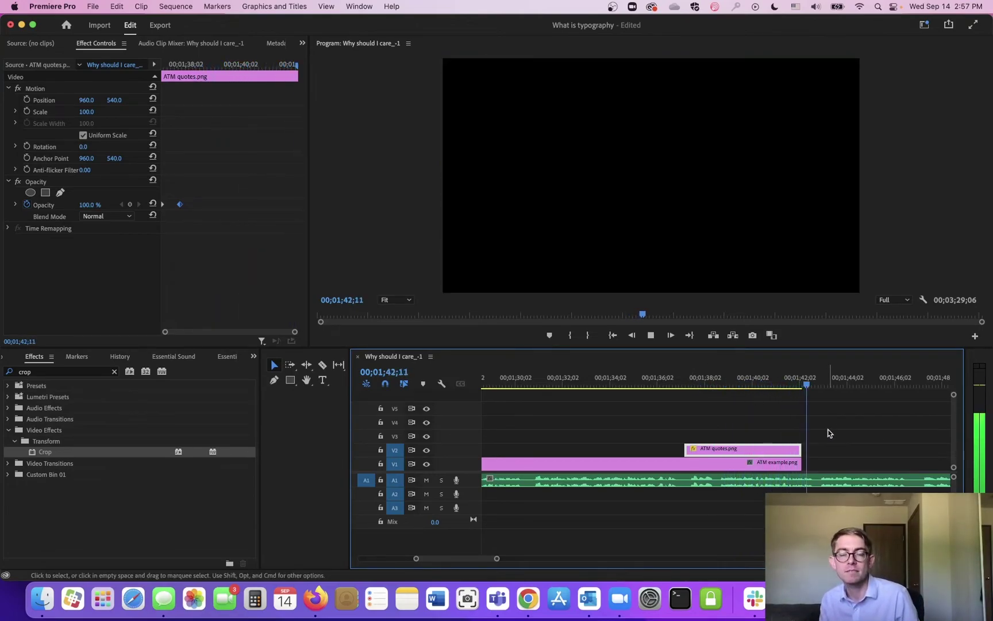
Extend ATM quotes.png on V2 and ATM example.png on V1 together to about 00;01;59, following the narration.
key(space)
drag(496, 558, 551, 558)
drag(713, 448, 698, 460)
drag(736, 422, 809, 450)
key(space)
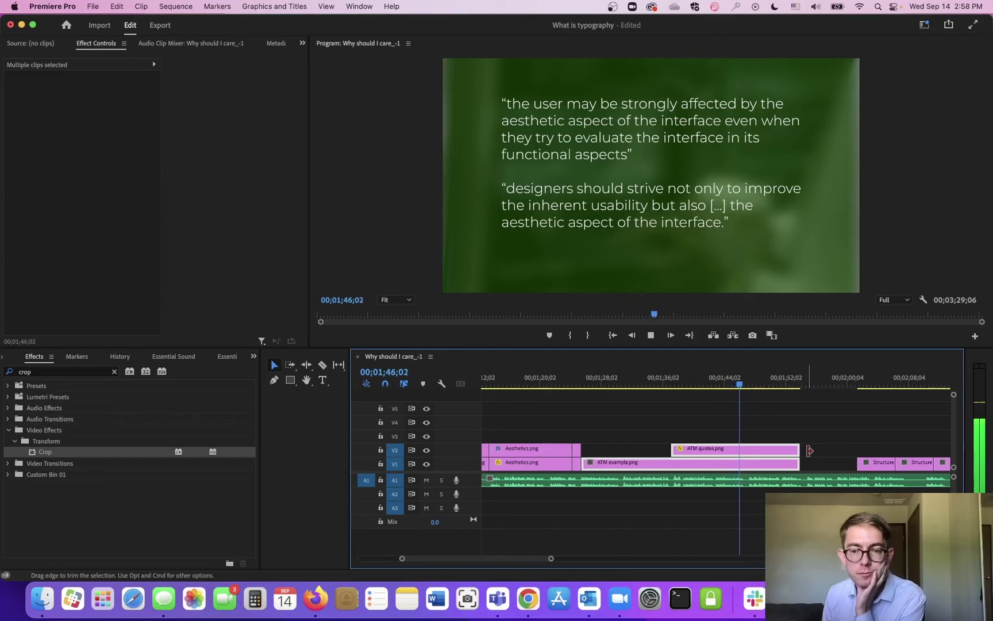
drag(809, 450, 841, 448)
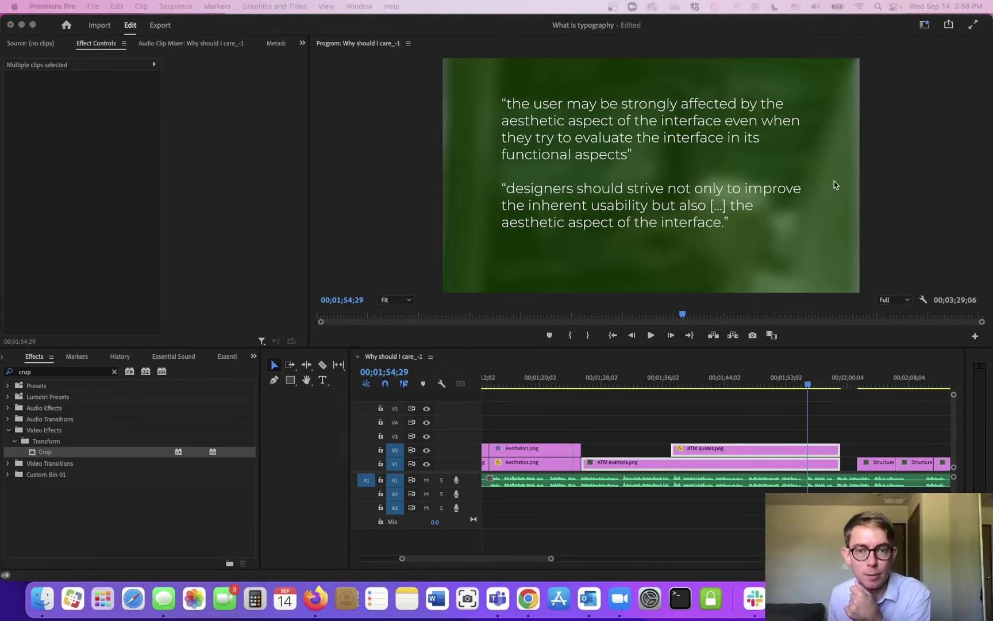
Check the ATM example segment and return the playhead to the start of ATM quotes.png at 00;01;37;06.
click(560, 380)
drag(575, 382, 682, 391)
drag(676, 390, 673, 391)
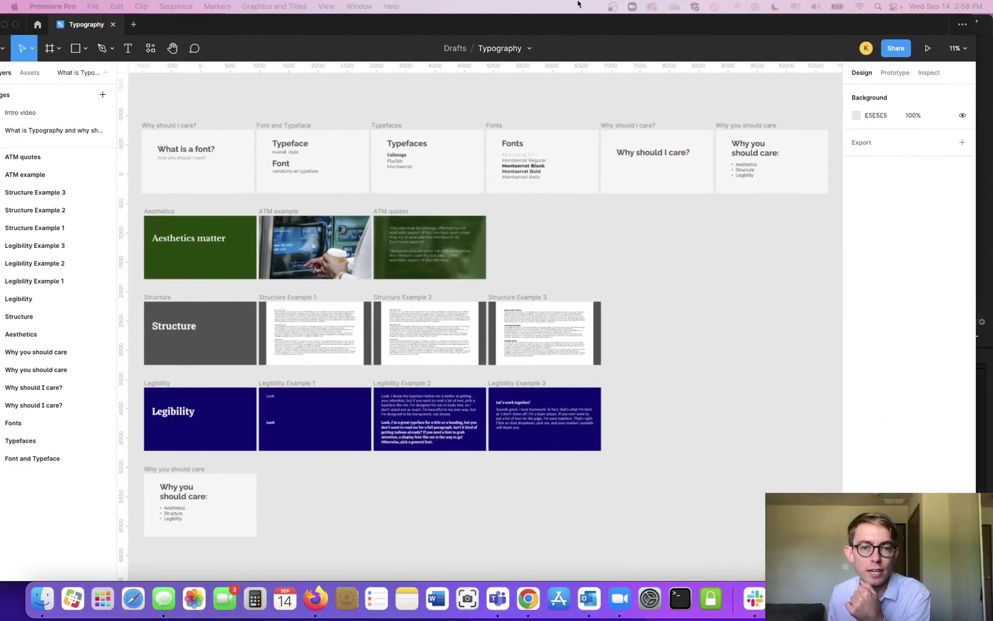
Switch to the Typography file in Figma and duplicate the ATM quotes frame twice.
click(418, 213)
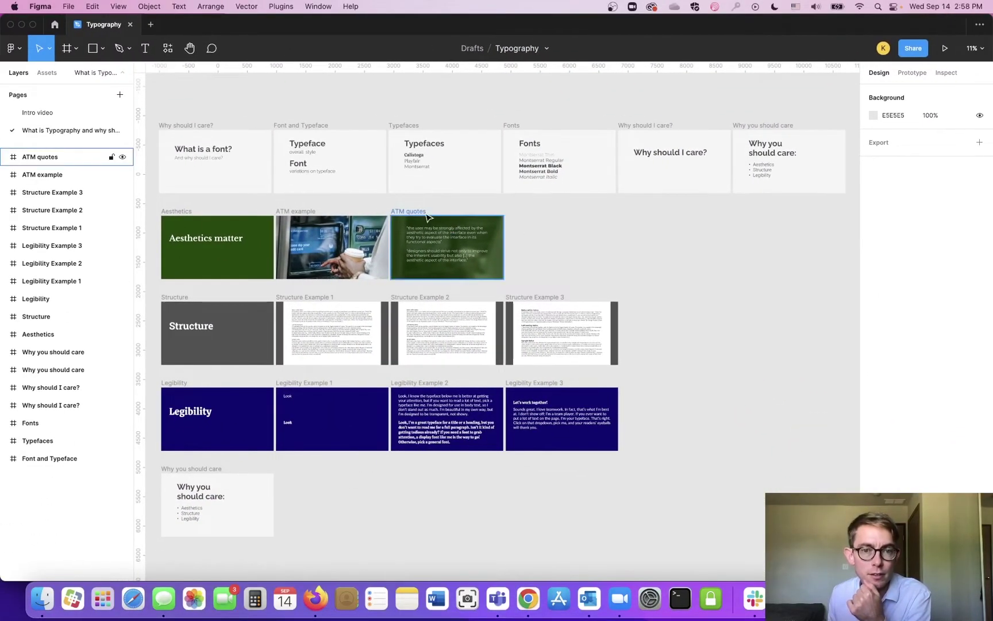
scroll(437, 253, down, 2)
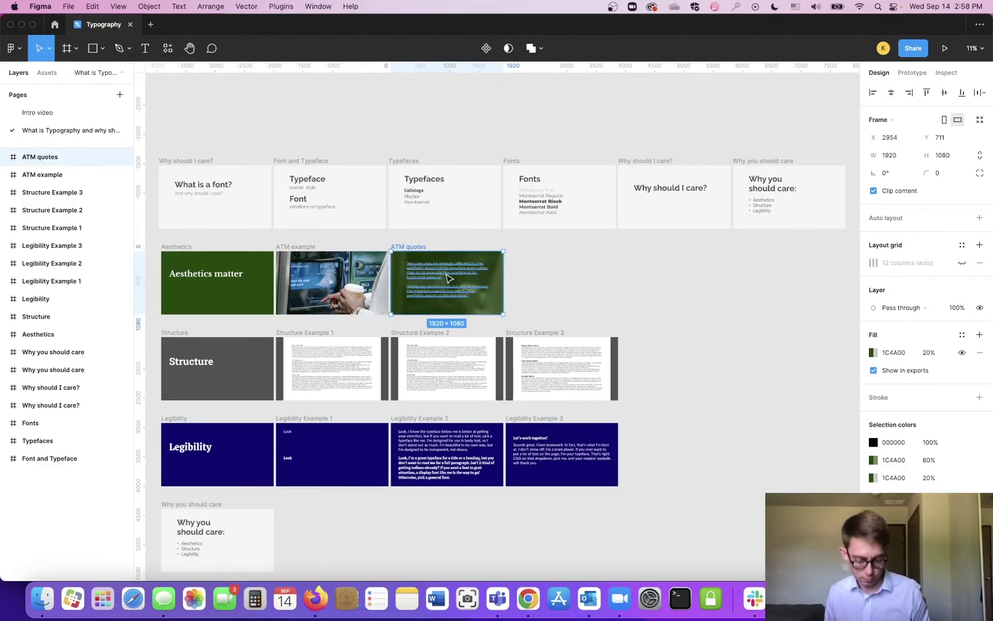
scroll(446, 279, up, 5)
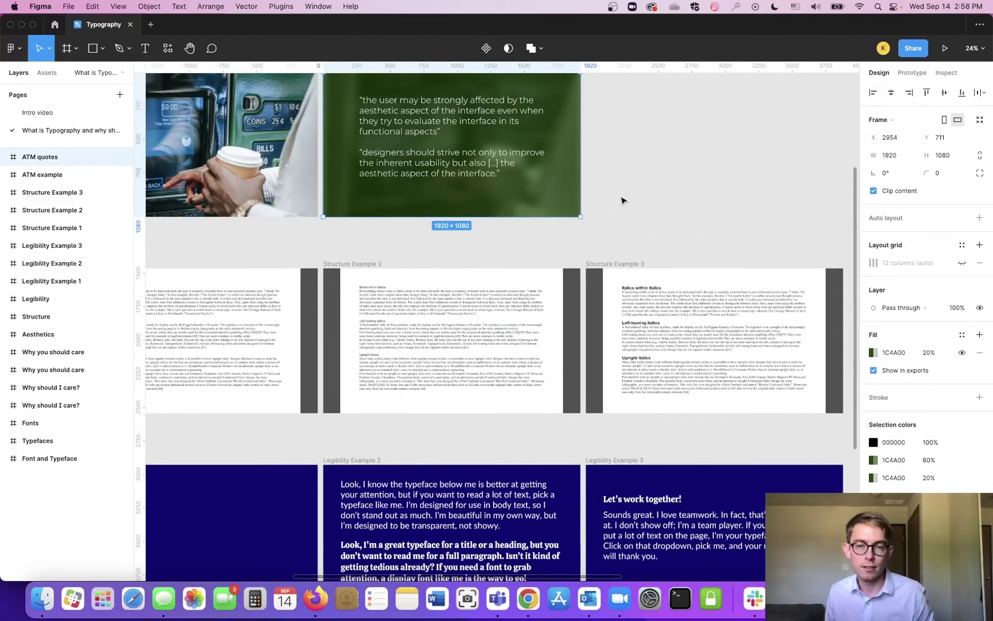
scroll(620, 193, up, 5)
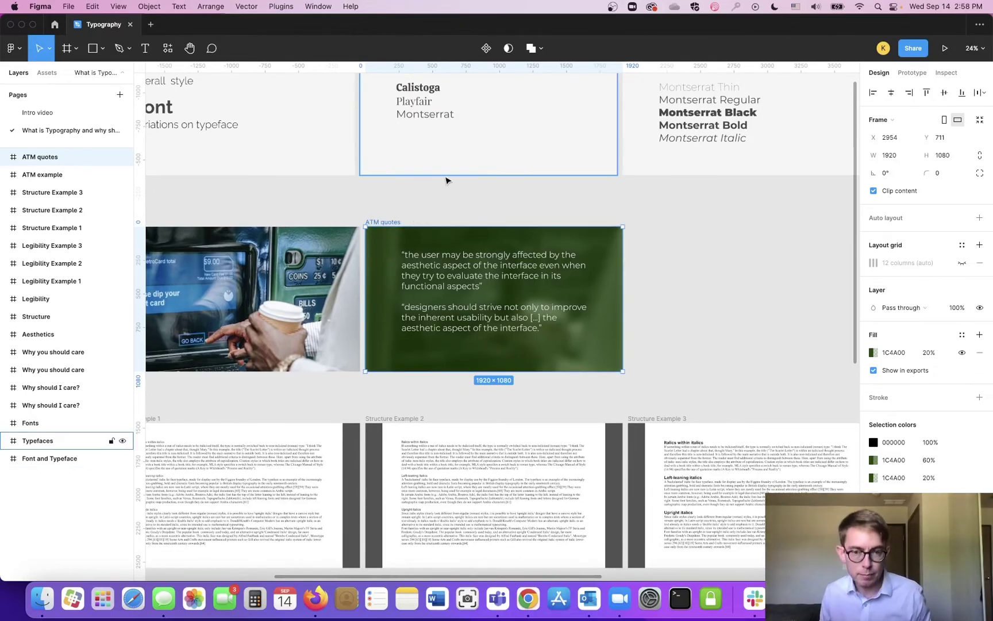
key(super+d)
key(super+d)
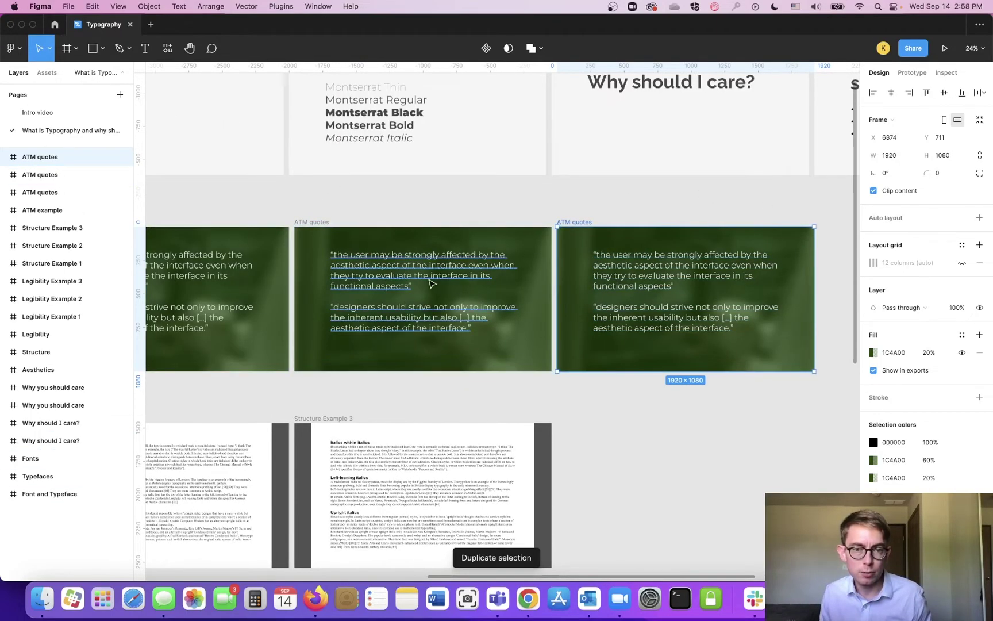
Delete the quotes text from the ATM quotes frame next to ATM example, keeping only its blurred green background.
scroll(527, 401, left, 5)
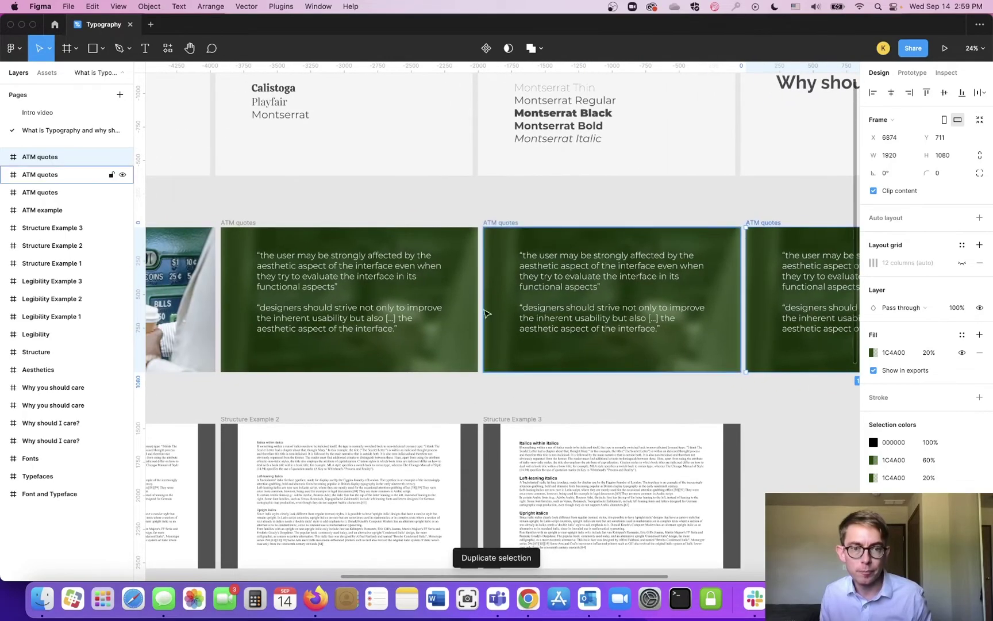
click(331, 329)
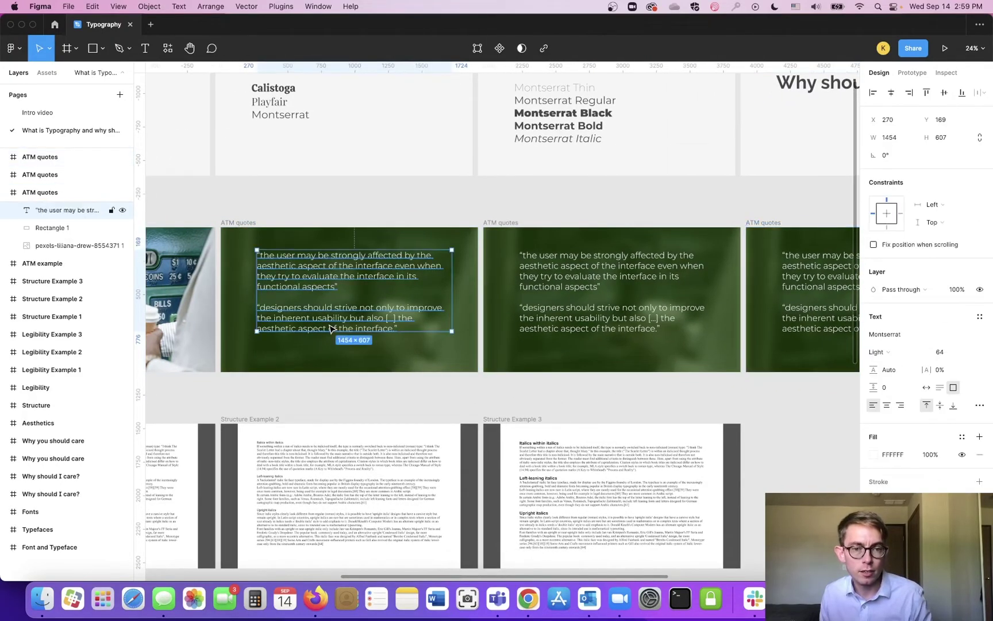
double_click(330, 328)
click(392, 328)
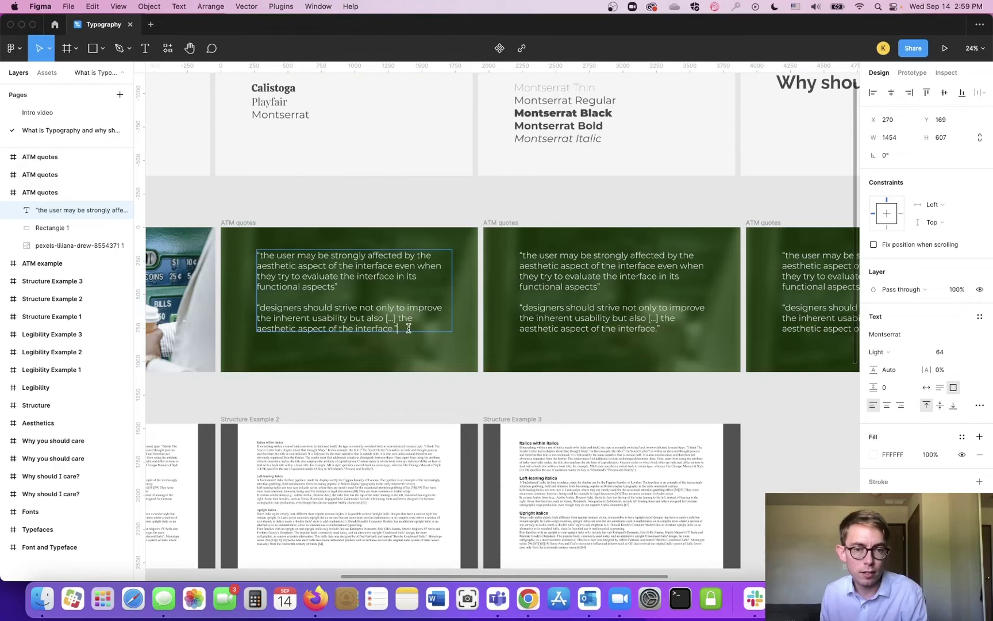
key(Escape)
key(Delete)
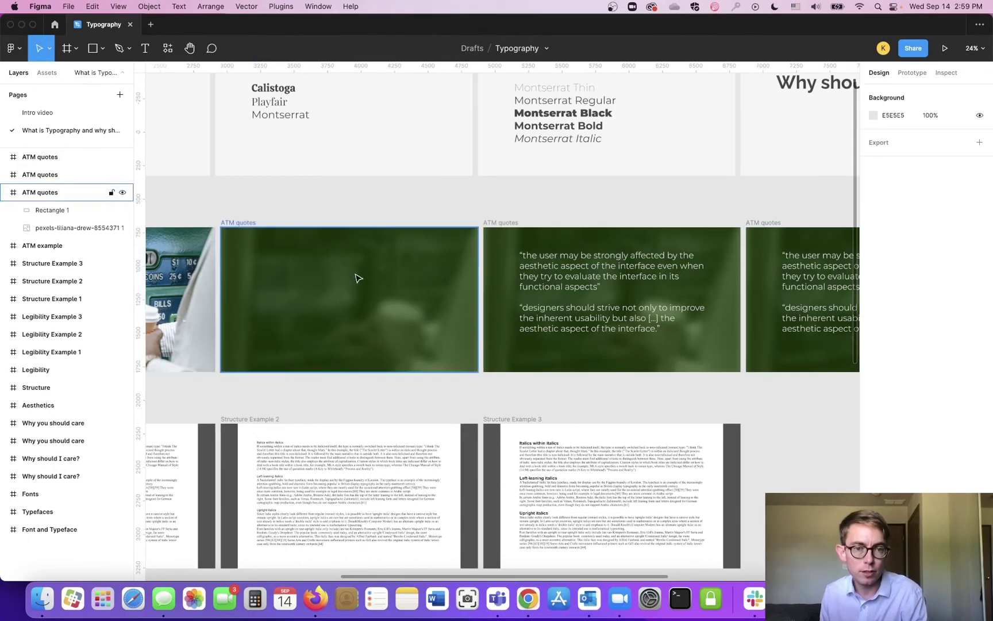
key(Escape)
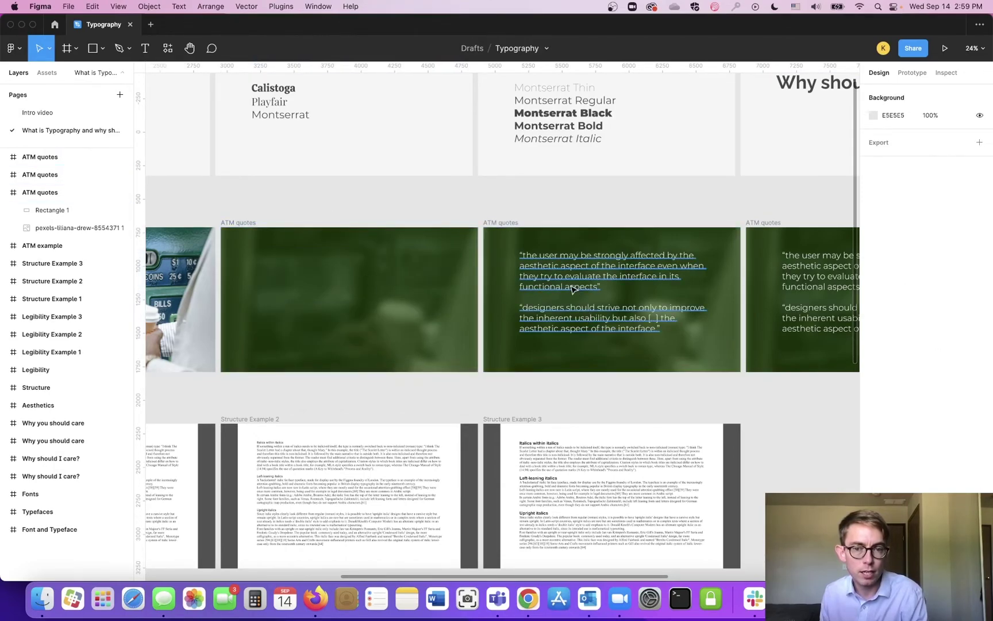
Delete the second quote, beginning "designers should strive", from the middle ATM quotes frame, keeping the first quote.
click(572, 289)
double_click(621, 317)
drag(687, 328, 539, 300)
key(BackSpace)
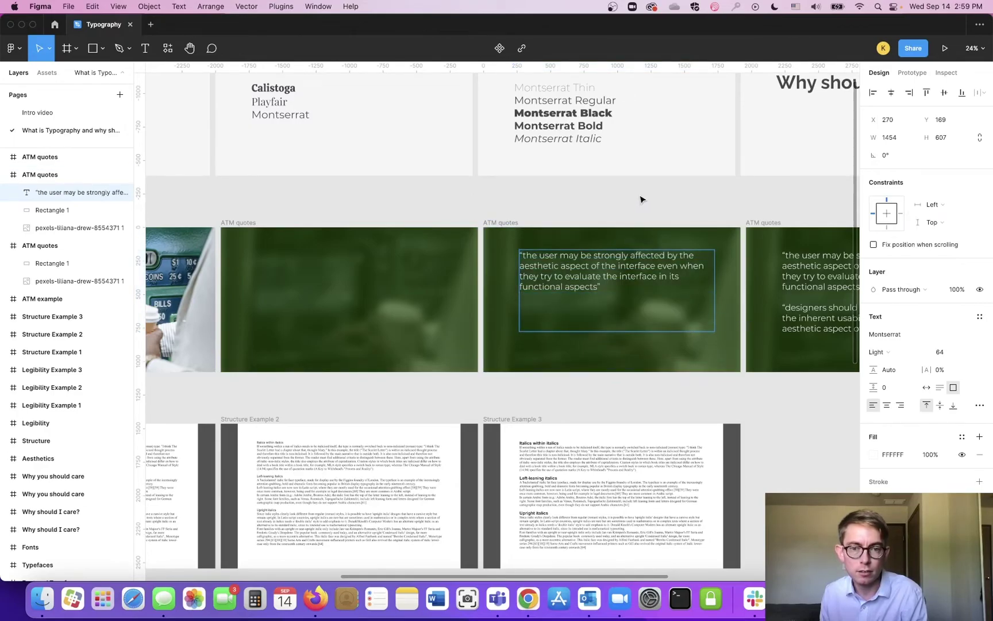
key(Escape)
Rename the textless frame as "ATM quotes blur" and the single-quote frame as "ATM quotes crop".
click(253, 222)
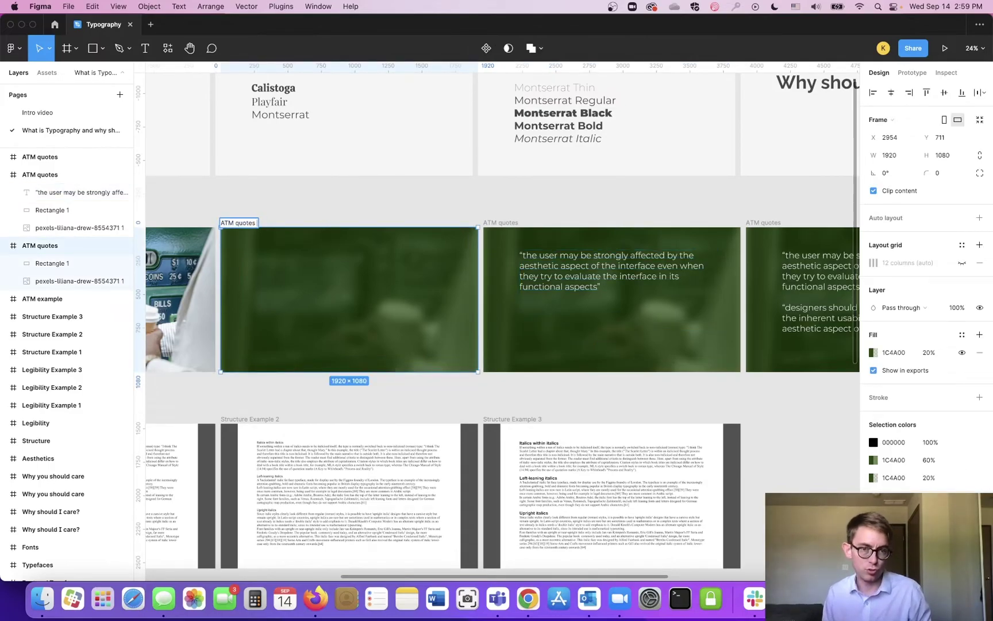
key(Return)
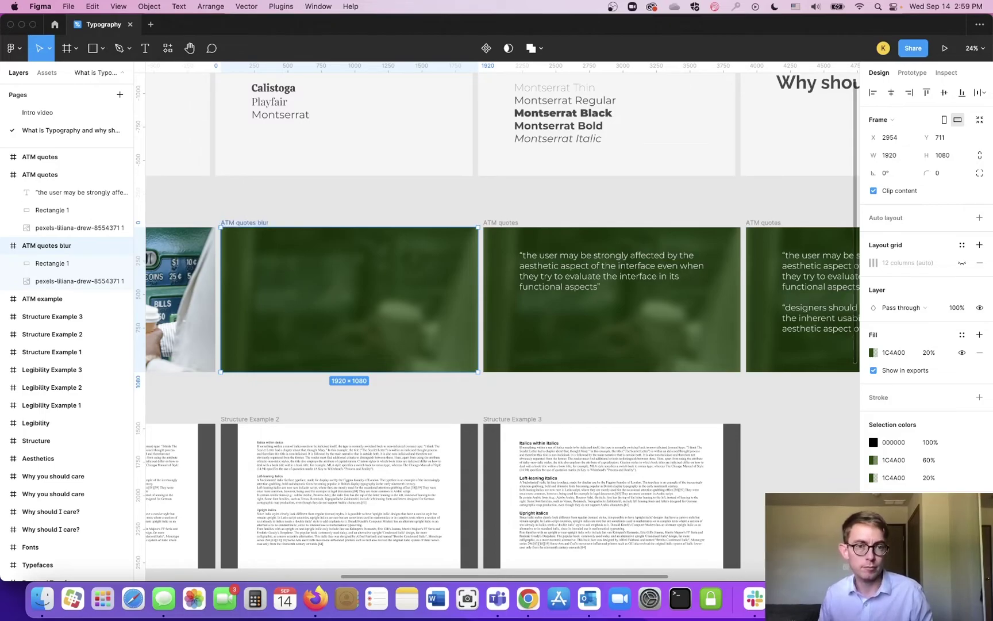
click(513, 224)
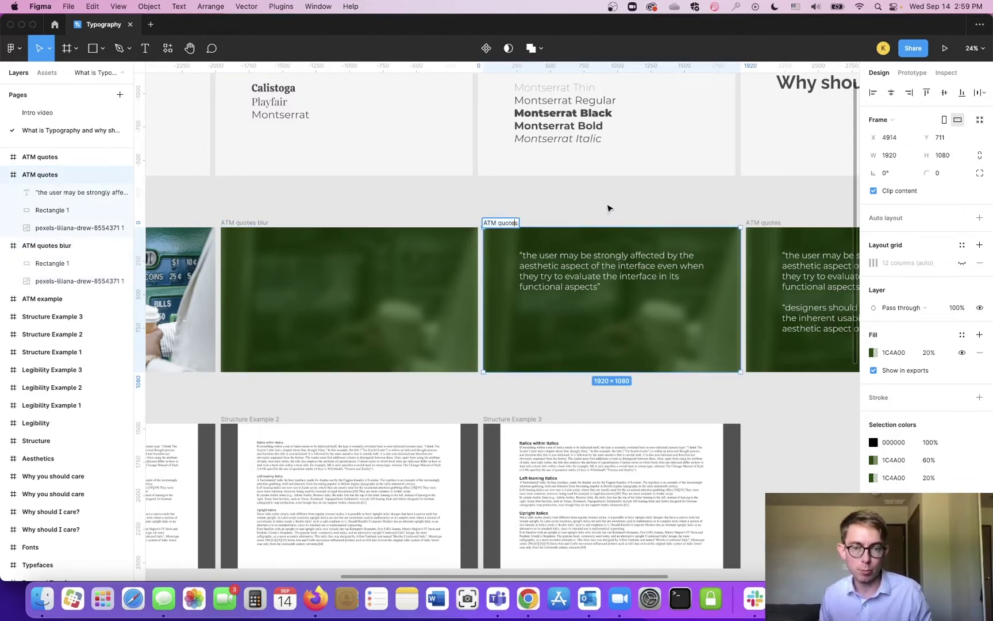
text(c)
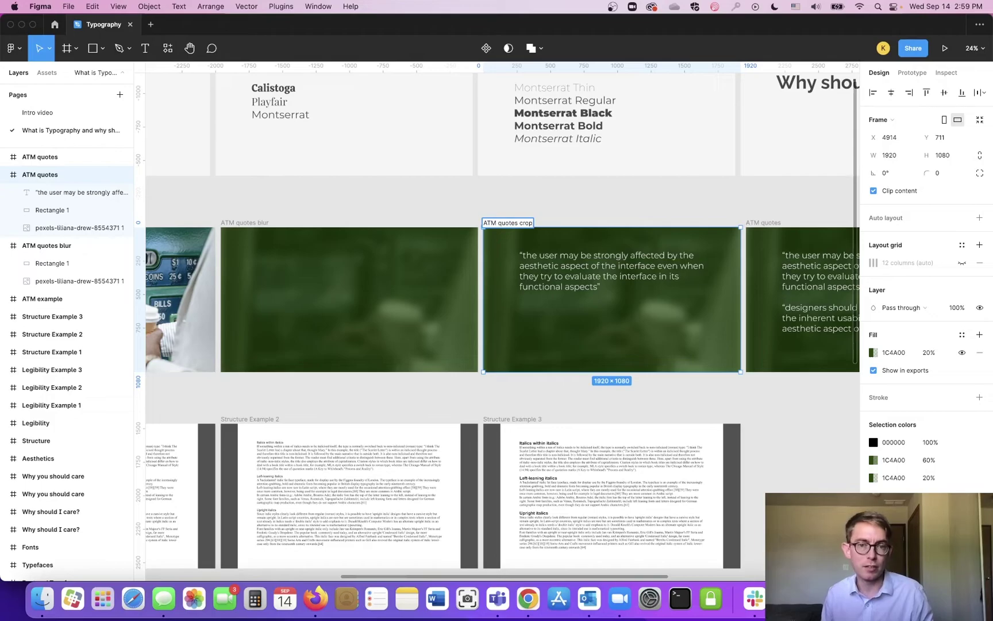
text(rop)
click(436, 208)
Export the ATM quotes blur and ATM quotes crop frames together into the Figma Images folder.
click(260, 223)
shift+click(507, 223)
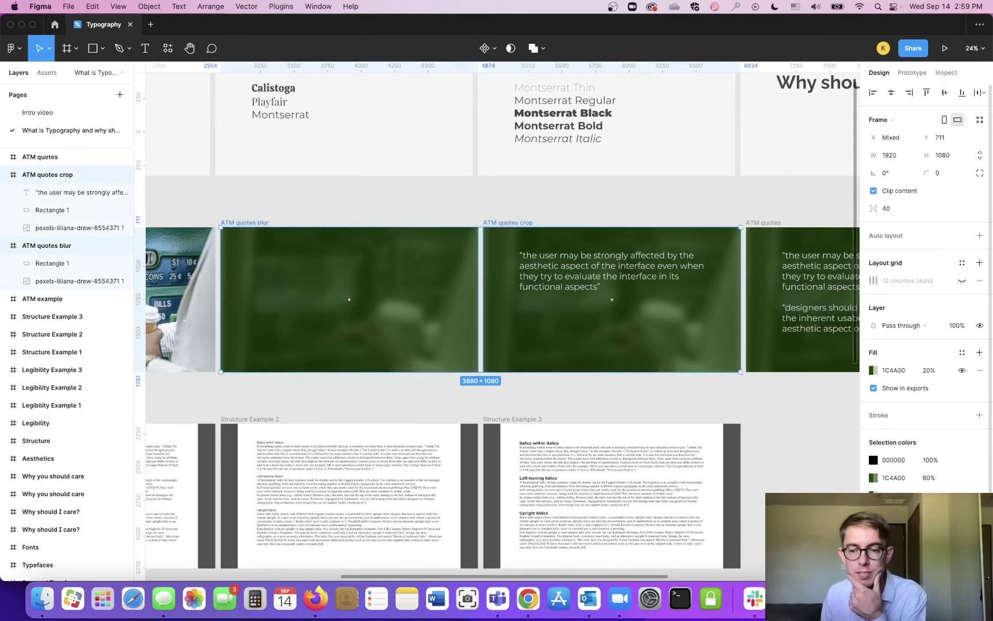
scroll(919, 402, down, 3)
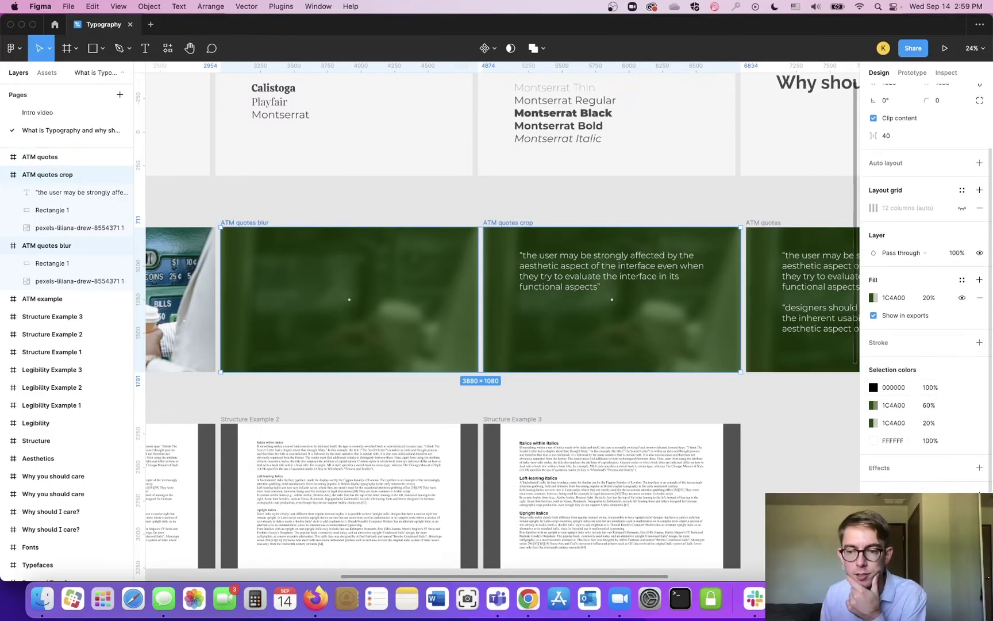
key(super+shift+e)
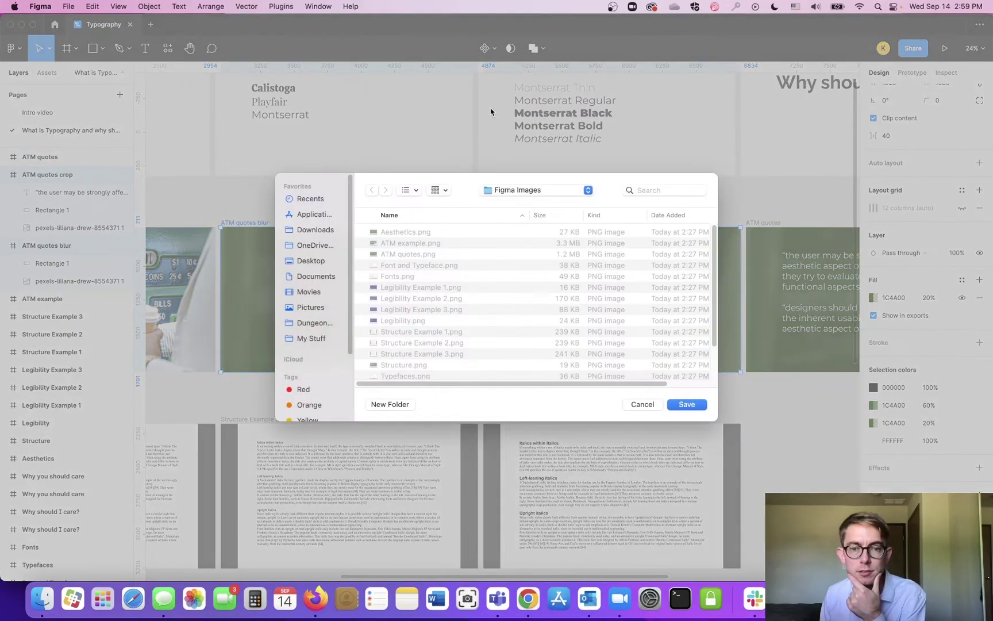
click(685, 404)
Switch to Premiere Pro and import the exported images into the sequence, with ATM quotes crop.png on V4 at 00;01;37;06 and ATM quotes blur.png on V5 before it.
key(super+Tab)
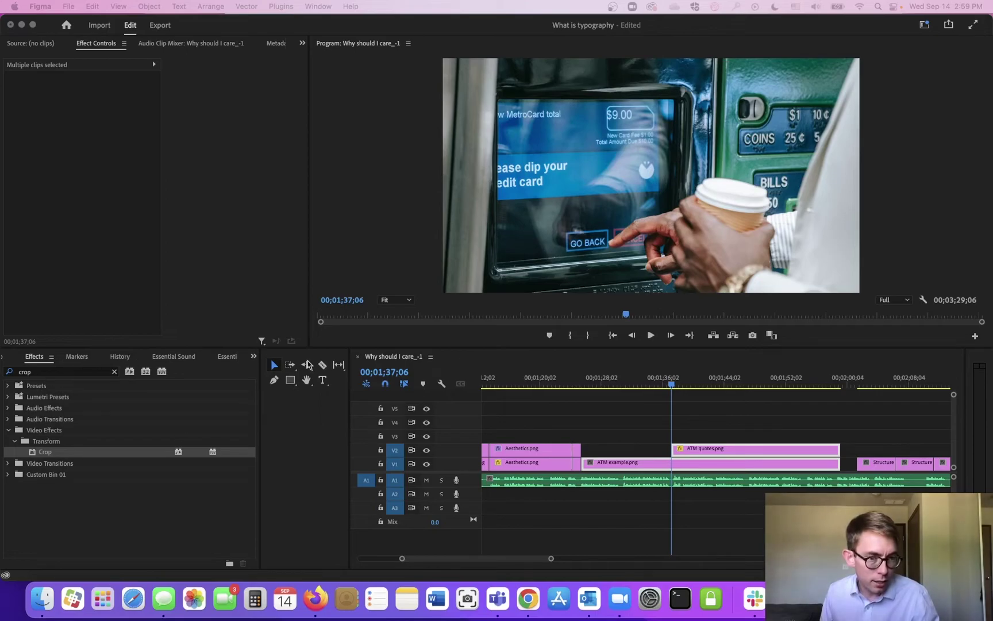
click(252, 357)
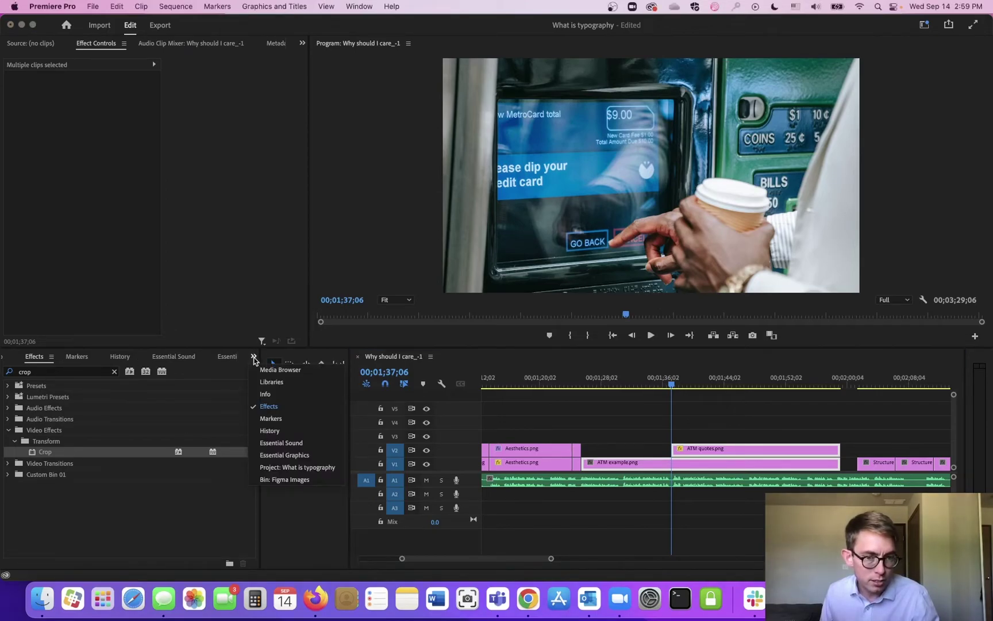
click(295, 466)
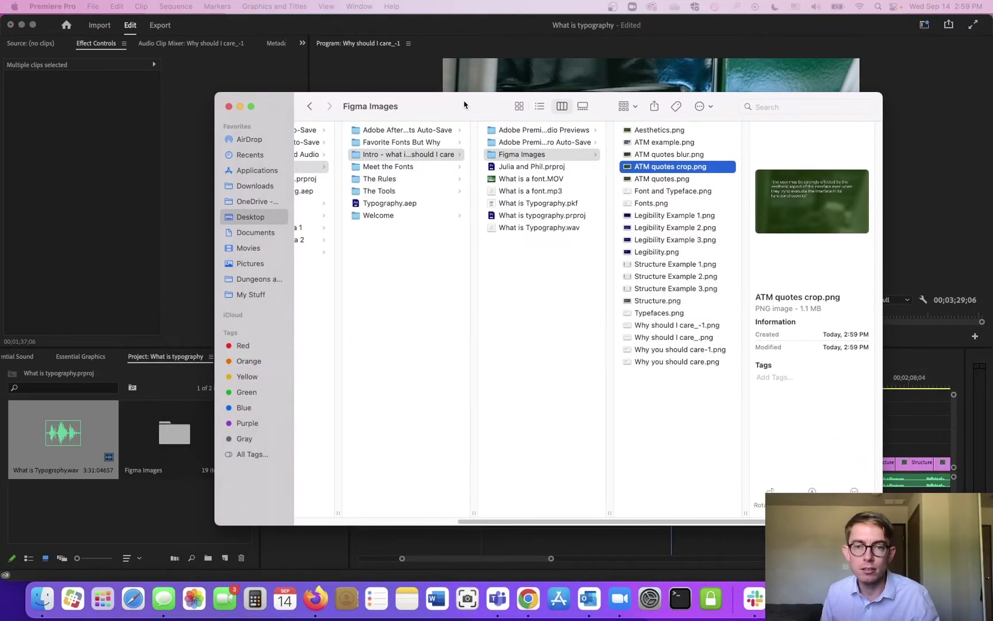
drag(463, 104, 497, 104)
key(super+Tab)
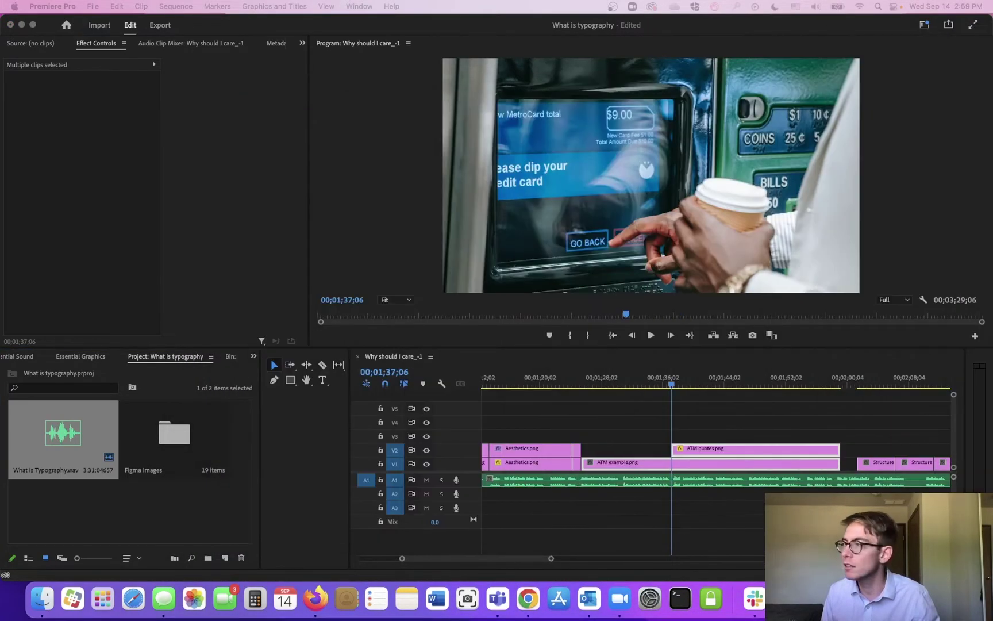
drag(989, 224, 700, 422)
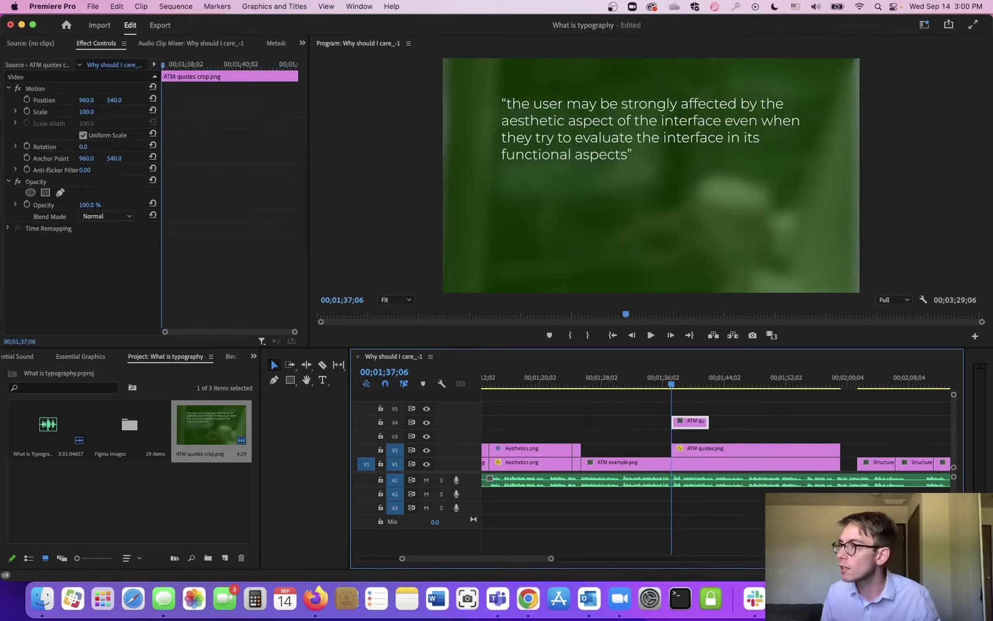
drag(992, 205, 638, 409)
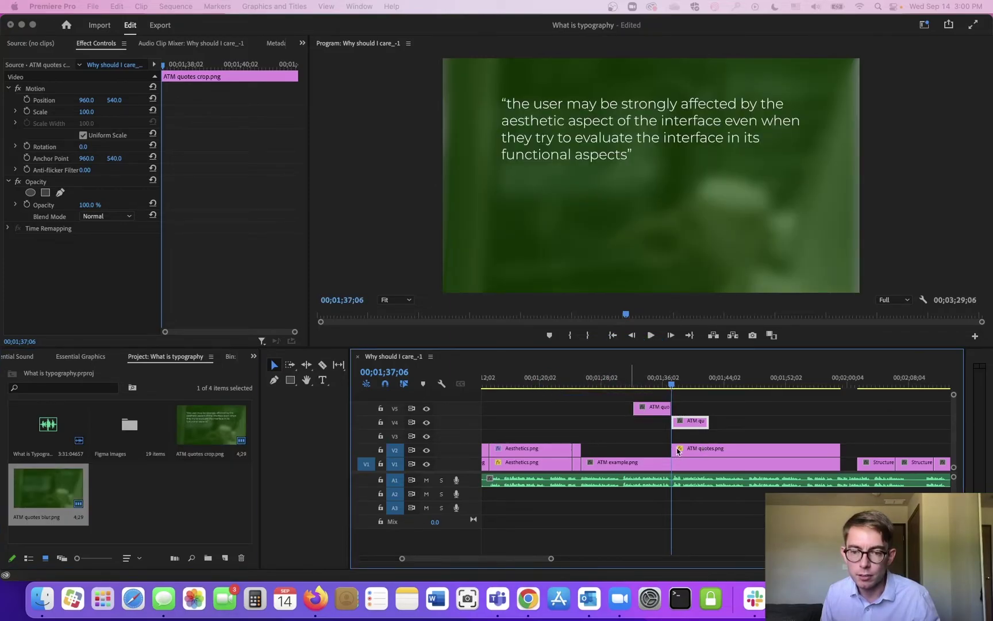
Trim the start of ATM quotes.png on V2 to about 00;01;53, set its opacity to 100%, and remove its opacity keyframes.
click(677, 451)
drag(674, 451, 792, 448)
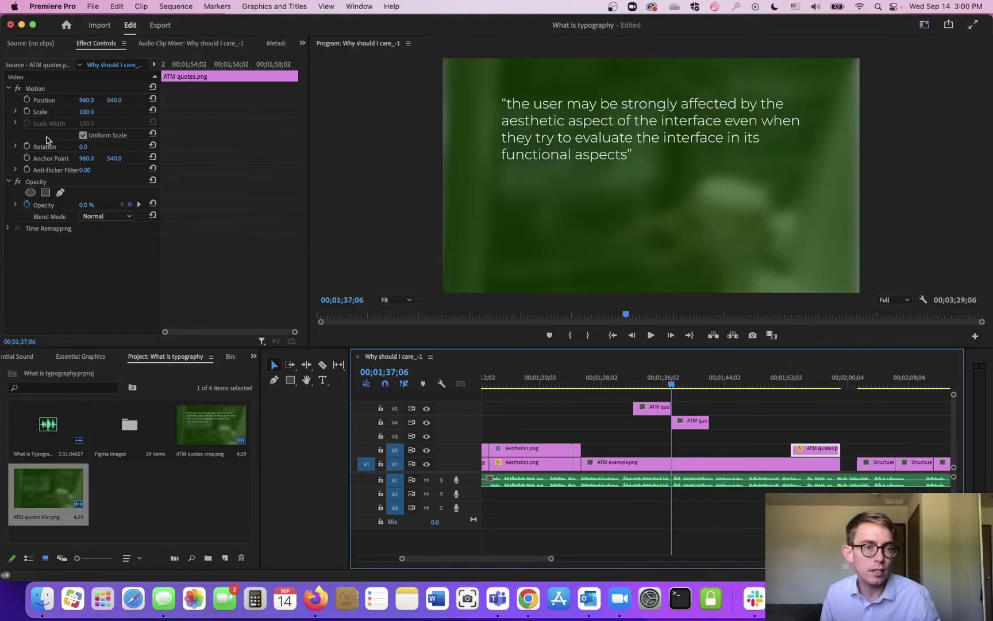
drag(87, 205, 98, 206)
click(27, 203)
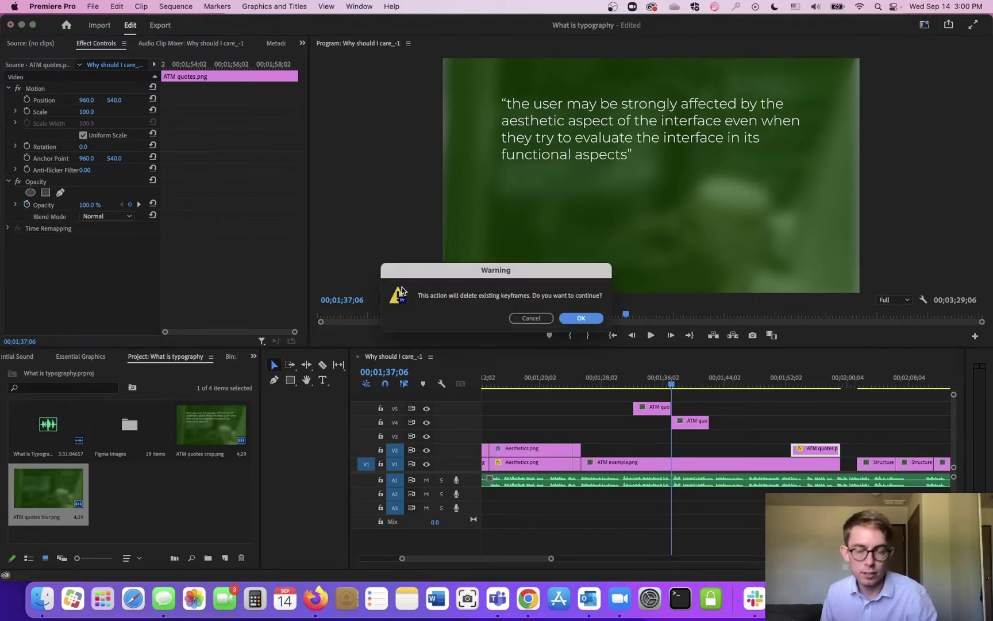
key(Return)
Move ATM quotes crop.png onto V2 before ATM quotes.png and ATM quotes blur.png to 00;01;37;06, adding a Cross Dissolve at the blur's start.
drag(689, 422, 770, 449)
drag(658, 408, 695, 448)
mouse_move(679, 389)
mouse_down()
mouse_move(661, 385)
mouse_move(677, 386)
mouse_up()
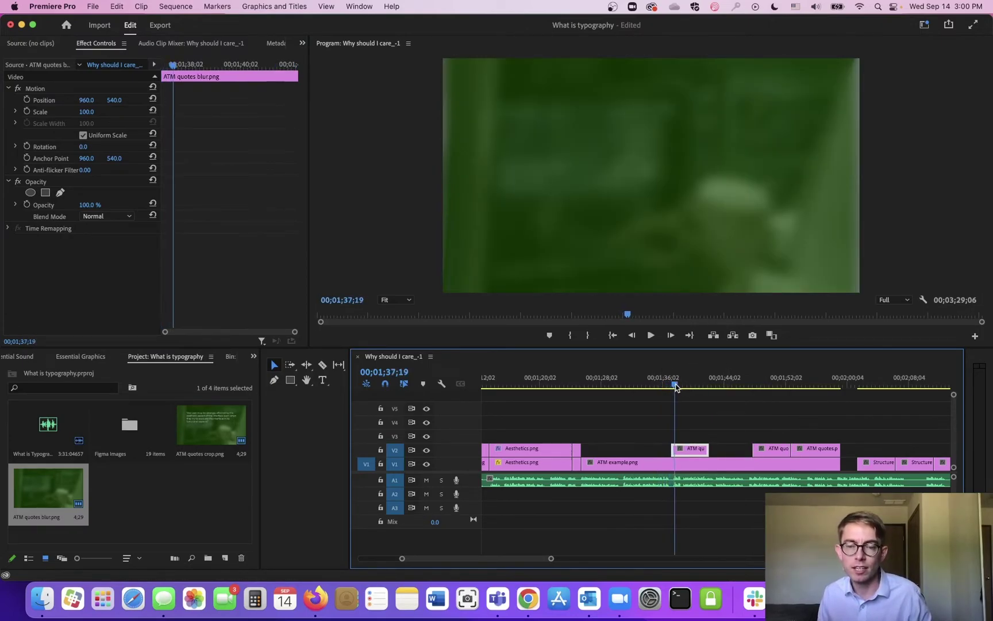
right_click(674, 451)
click(741, 530)
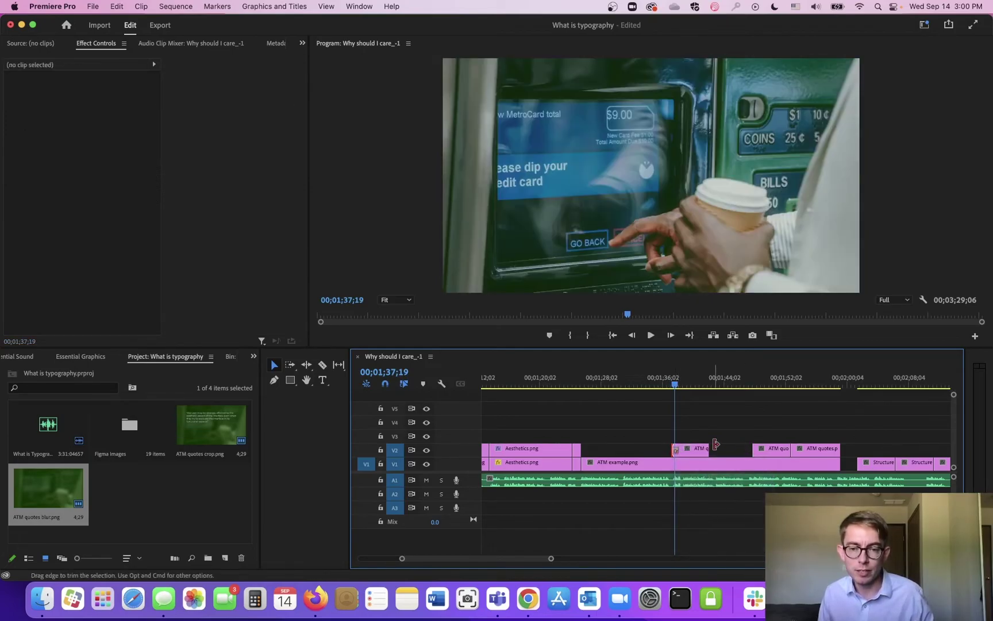
Play the blur's fade-in, lengthen its Cross Dissolve to 00;00;01;14, and move ATM quotes crop.png on V2 to 00;01;38;24.
click(667, 384)
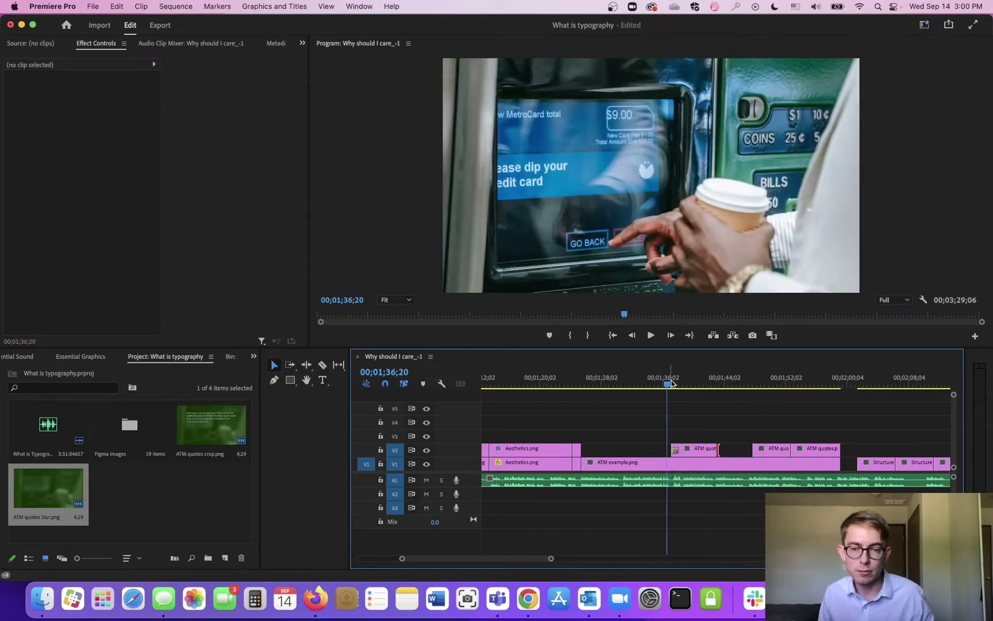
key(space)
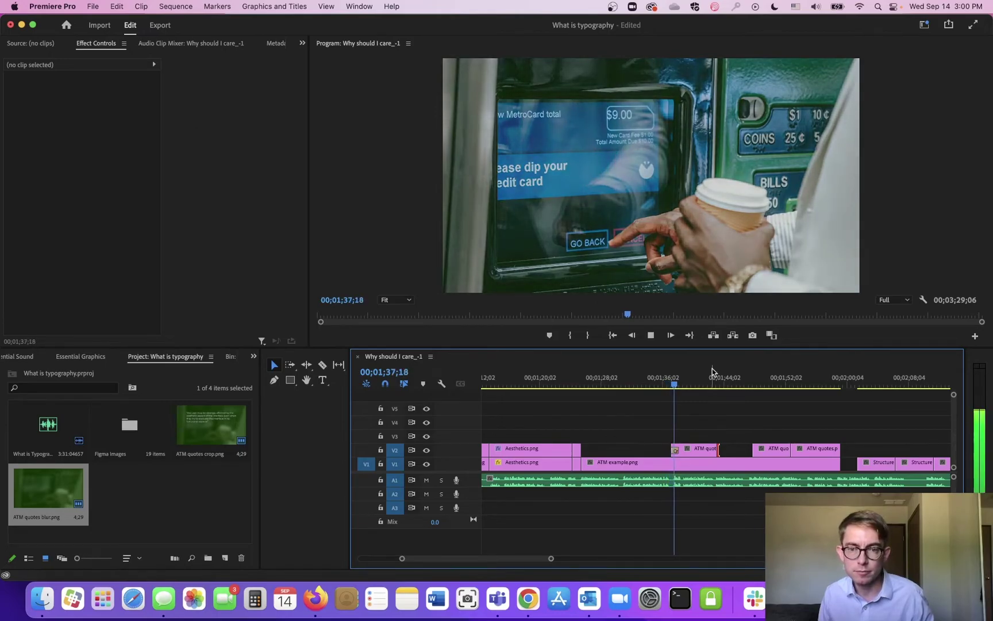
key(space)
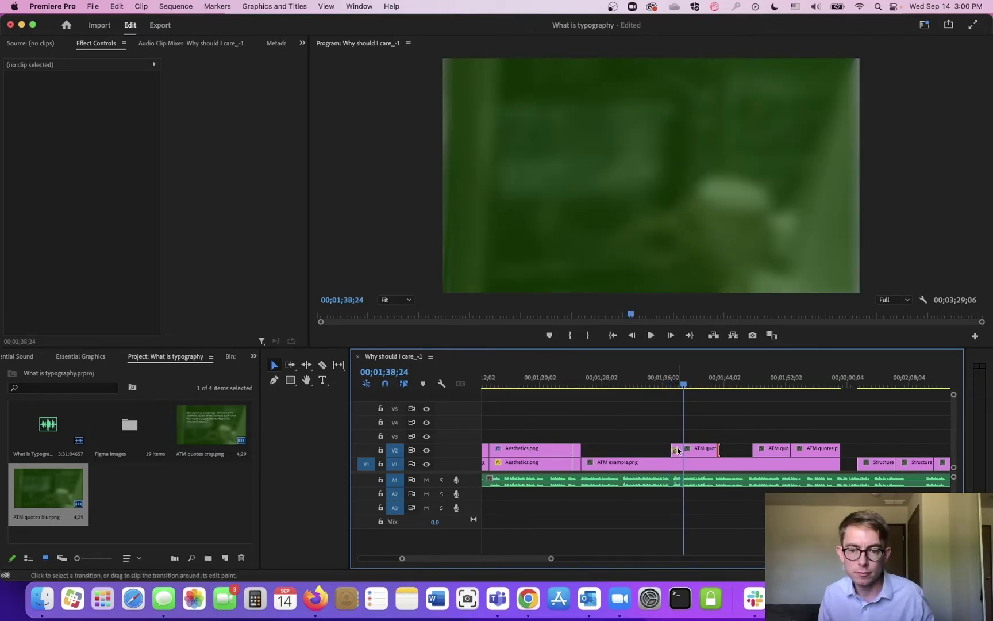
drag(550, 558, 500, 558)
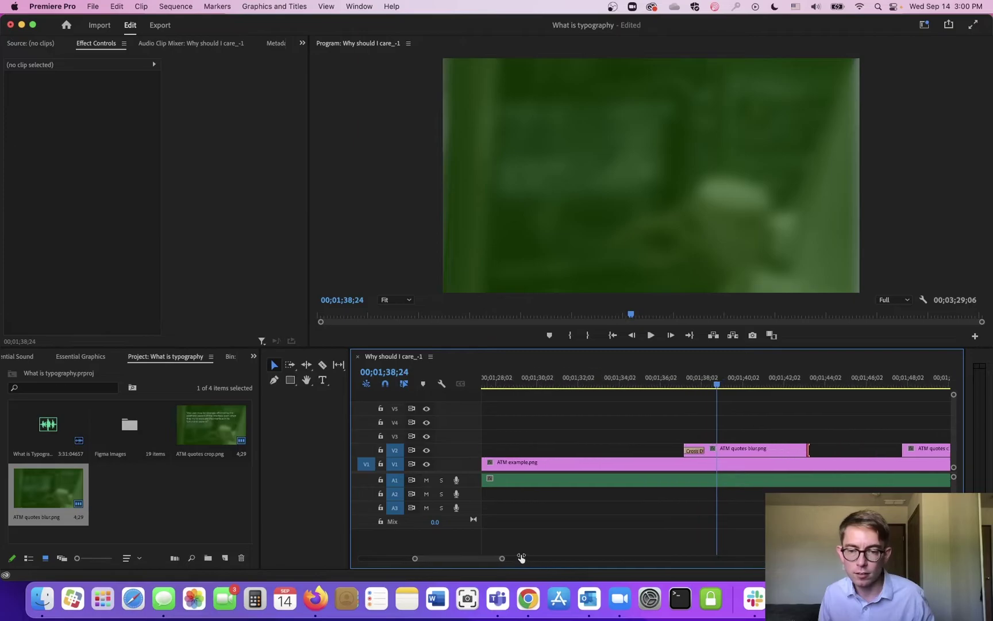
drag(701, 450, 714, 451)
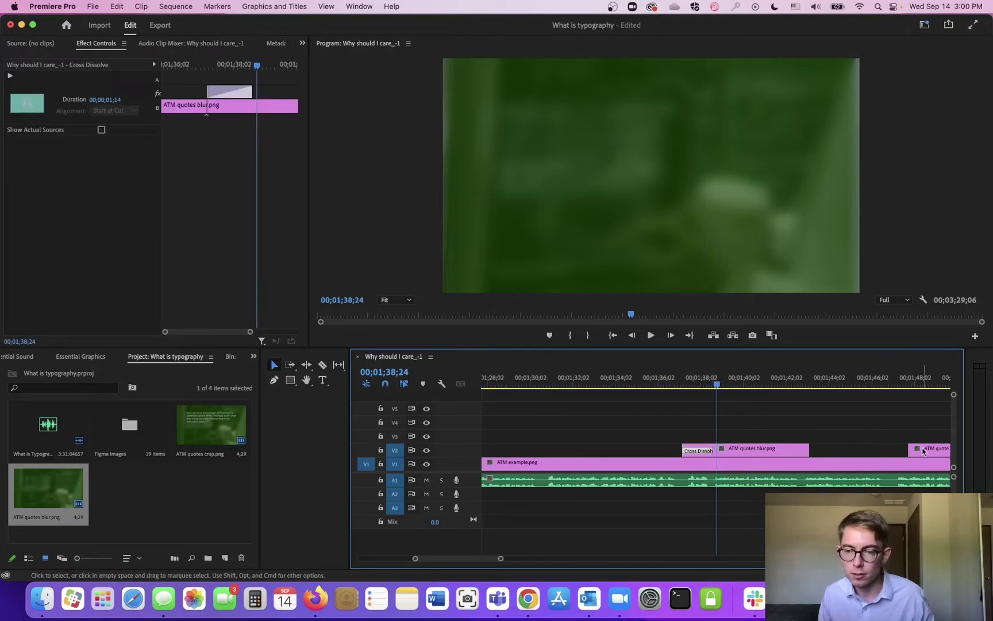
drag(923, 451, 735, 451)
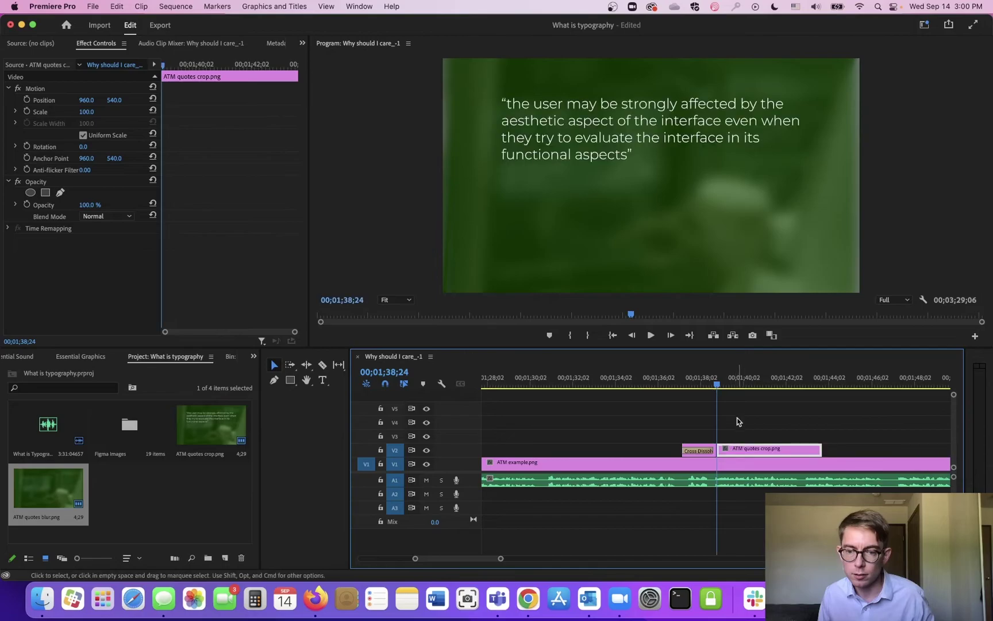
Extend the start of ATM quotes blur.png to about 00;01;36;24, play the fade, and trim ATM example.png's end to the start of ATM quotes crop.png.
click(678, 385)
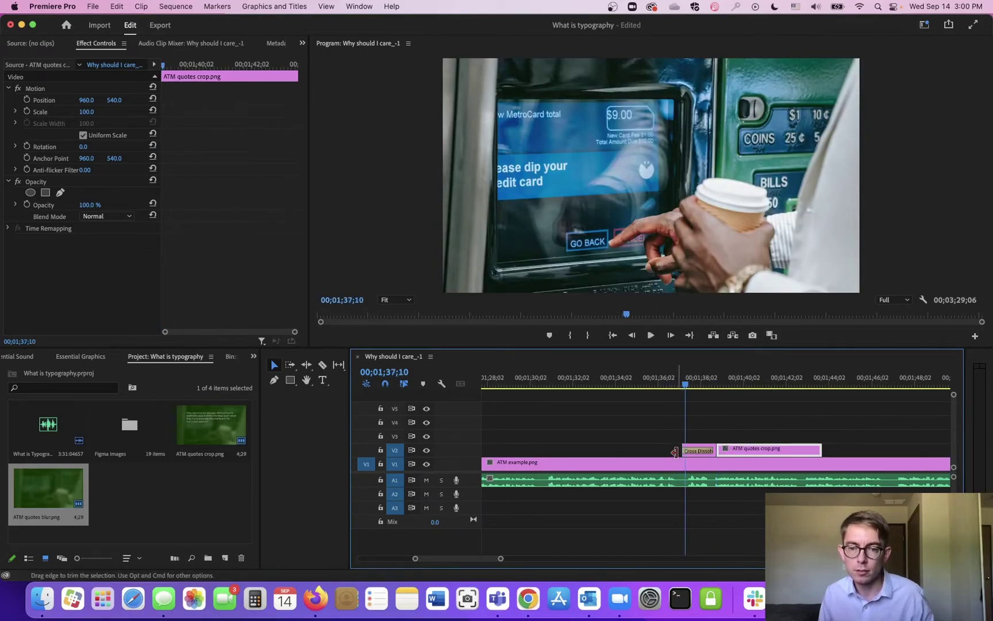
mouse_move(674, 452)
mouse_down()
mouse_move(664, 451)
mouse_move(673, 451)
mouse_up()
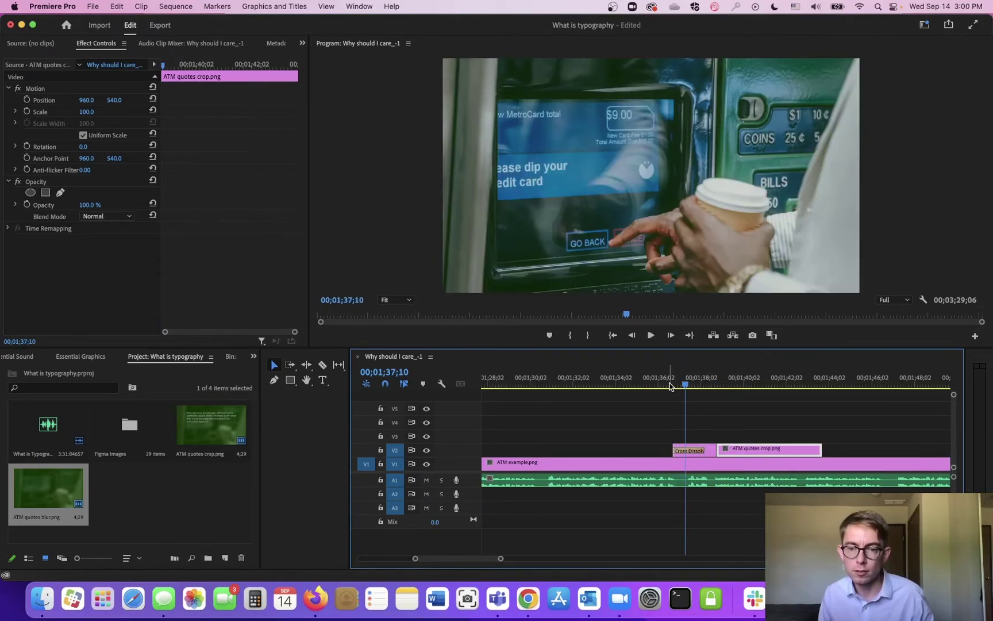
click(667, 385)
key(space)
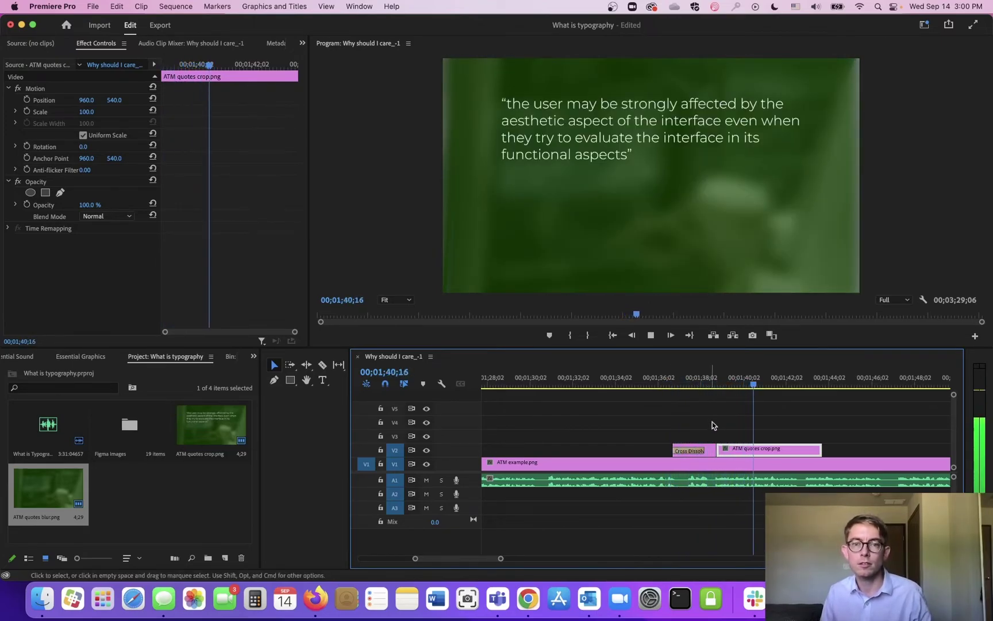
scroll(487, 558, right, 5)
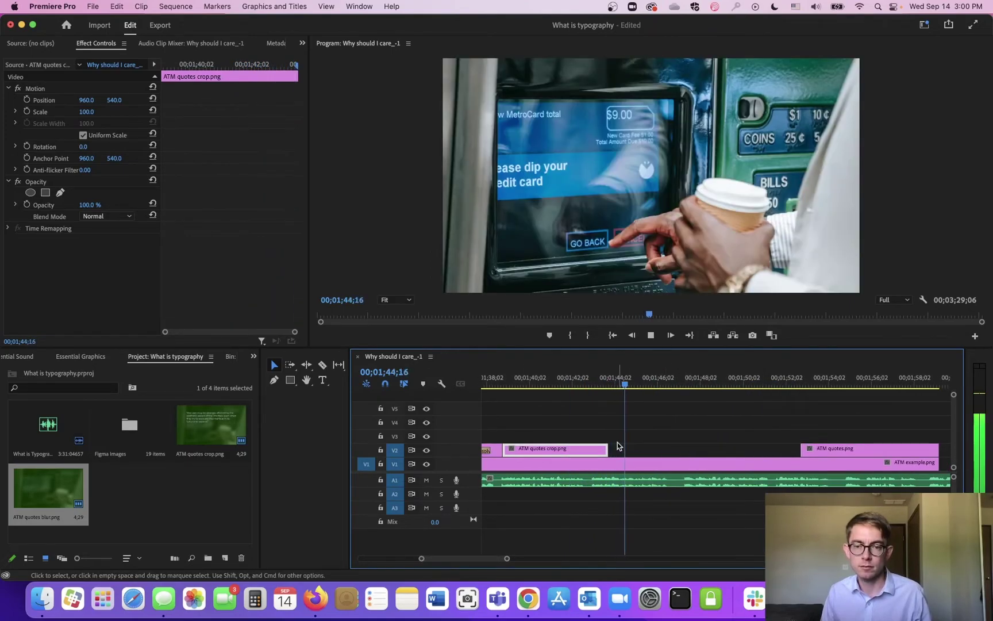
key(space)
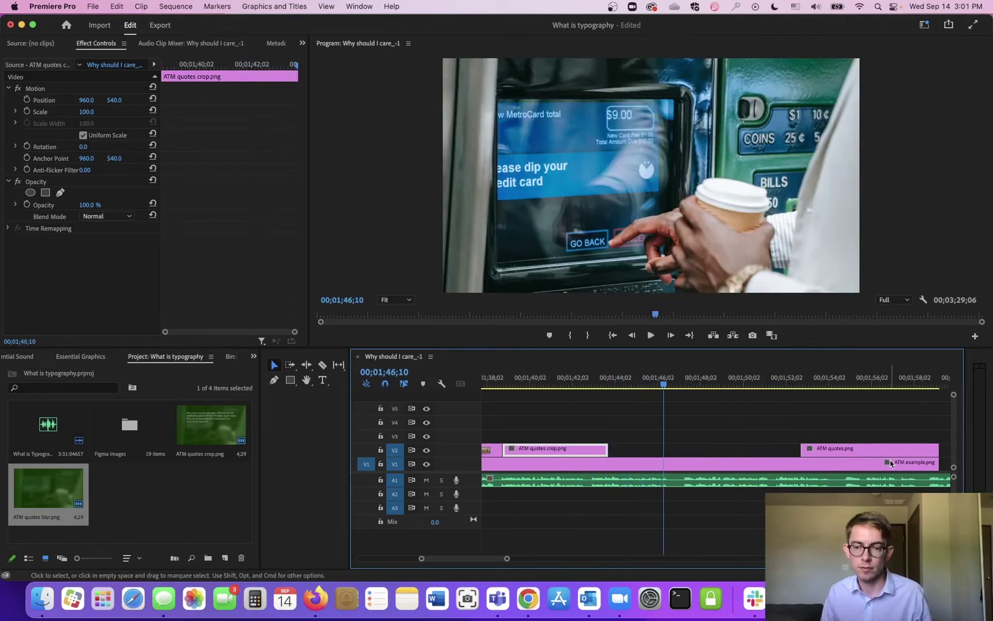
drag(941, 464, 502, 464)
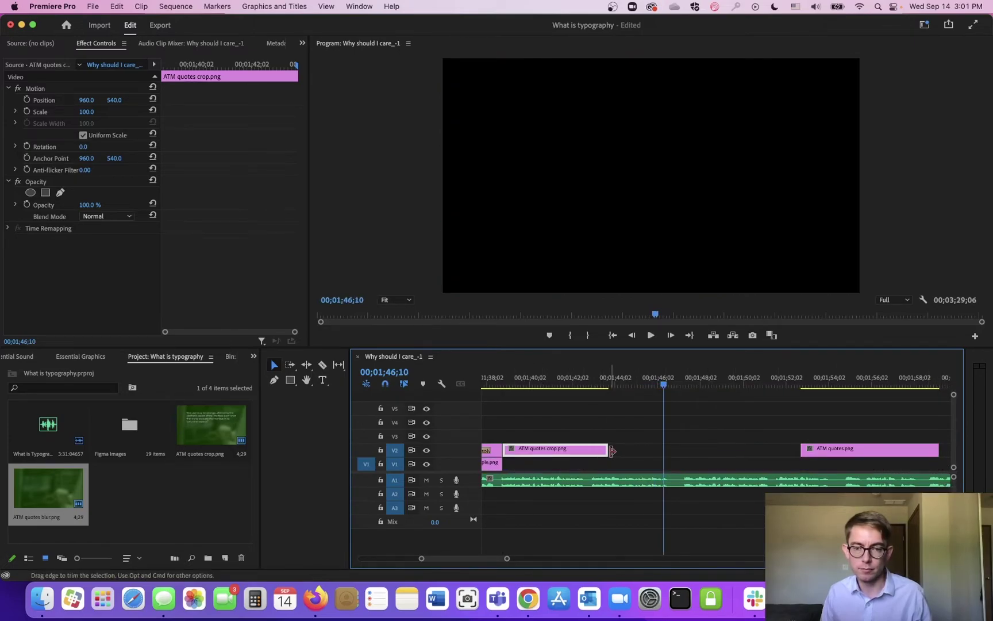
Extend ATM quotes crop.png on V2 to about 00;01;47, move ATM quotes.png directly after it, and play the change between the two.
drag(607, 443, 677, 445)
drag(839, 444, 717, 445)
click(636, 396)
click(636, 379)
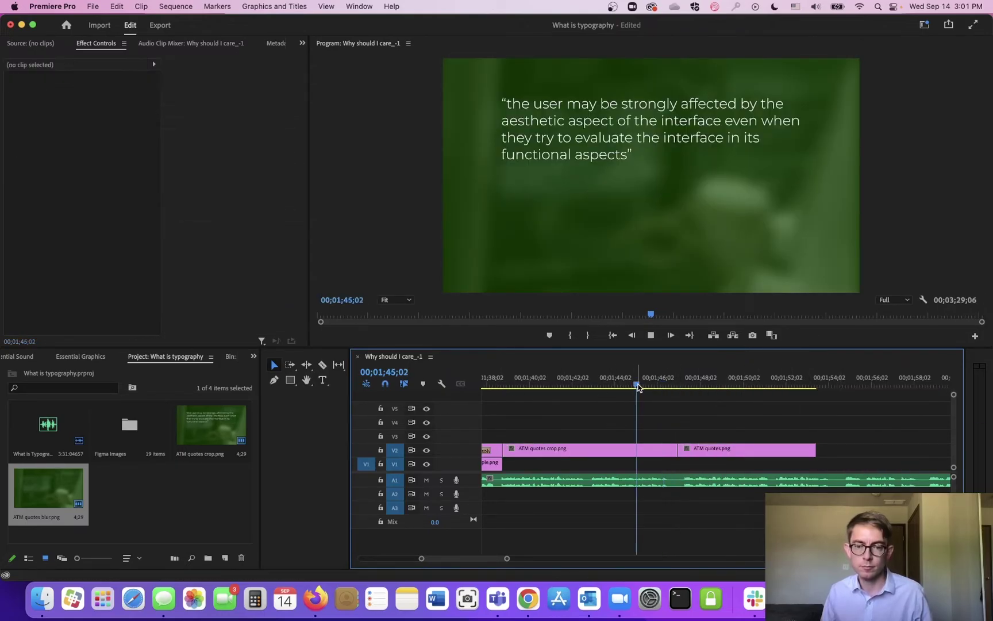
key(space)
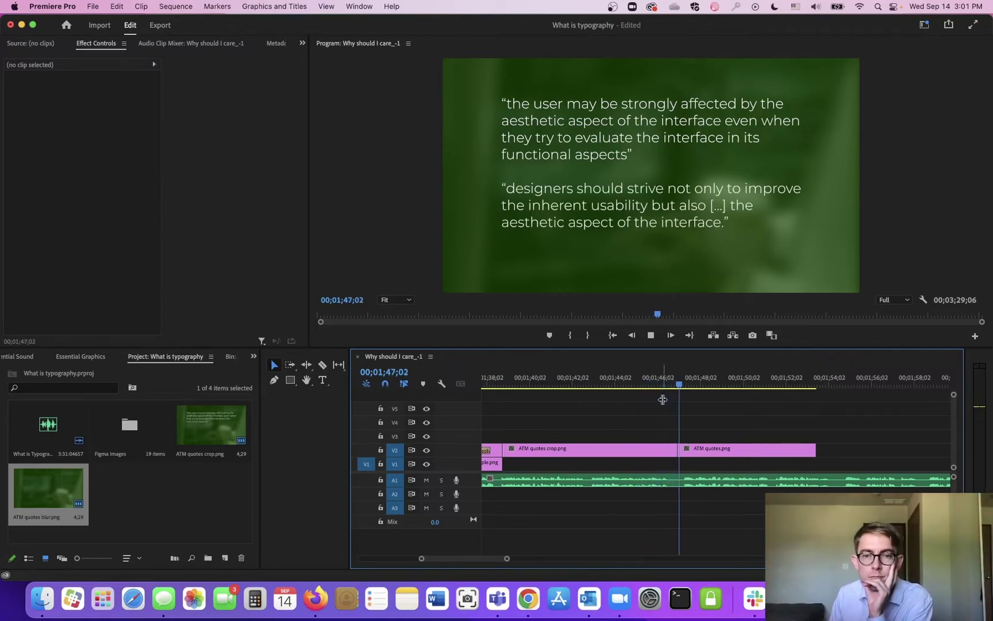
drag(700, 382, 684, 381)
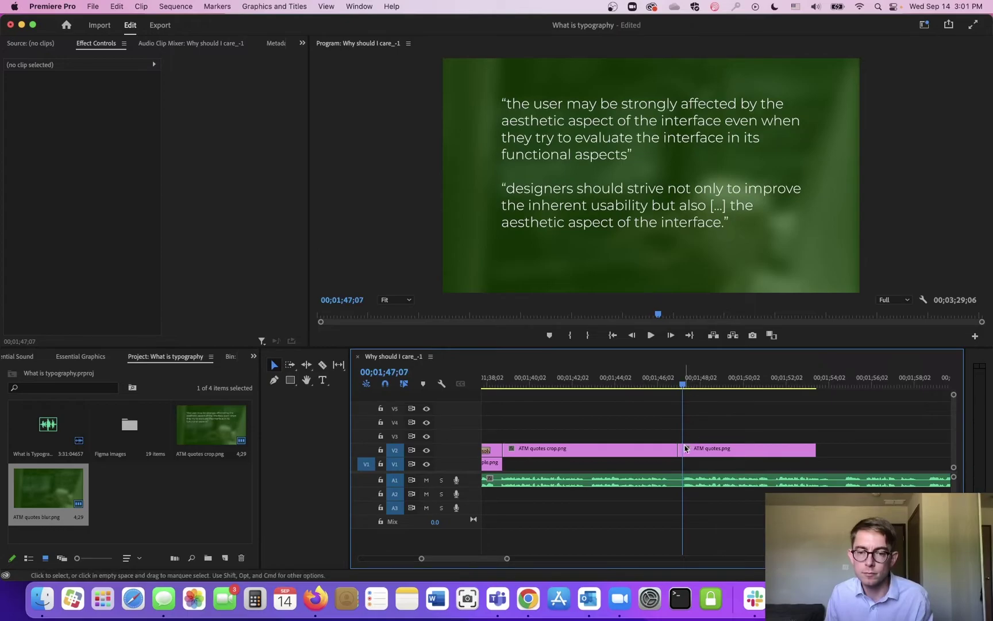
drag(681, 449, 681, 450)
key(space)
Extend the end of ATM quotes.png on V2 to about 00;01;59 and play the narration over it.
drag(507, 558, 655, 558)
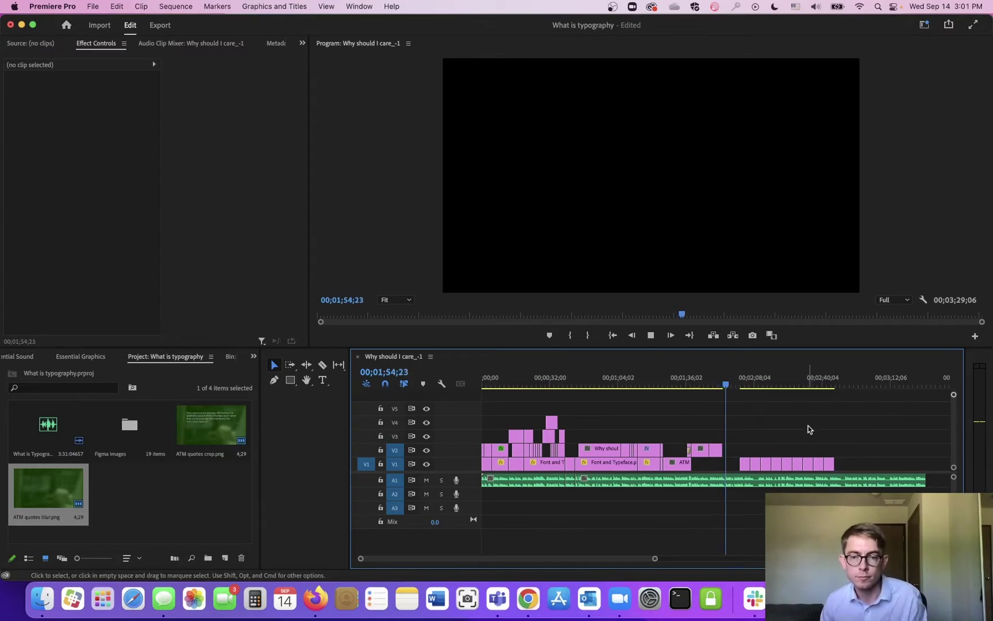
key(space)
drag(651, 559, 594, 562)
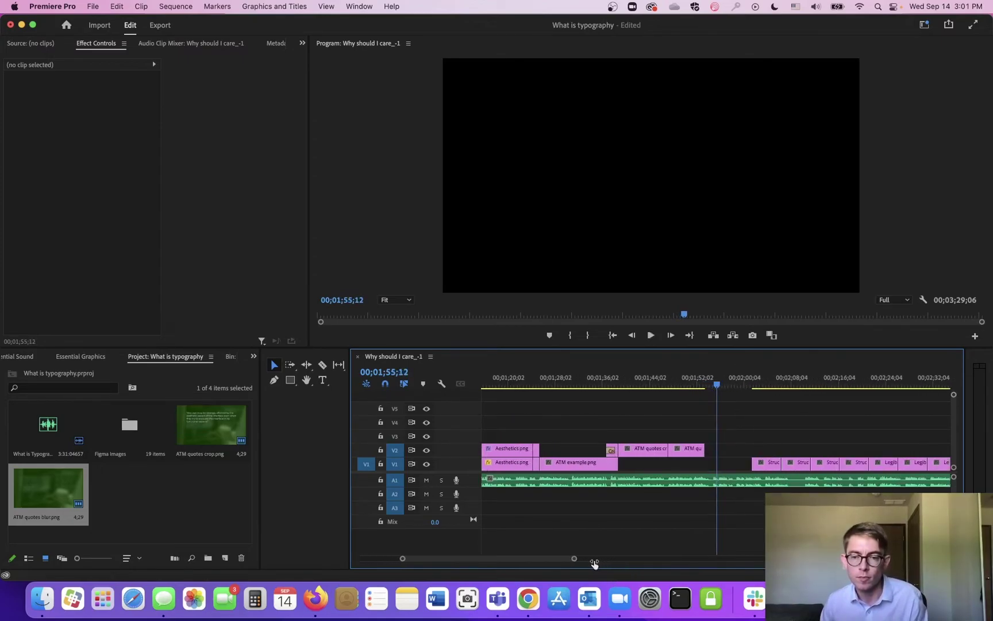
drag(702, 446, 709, 448)
drag(698, 385, 714, 380)
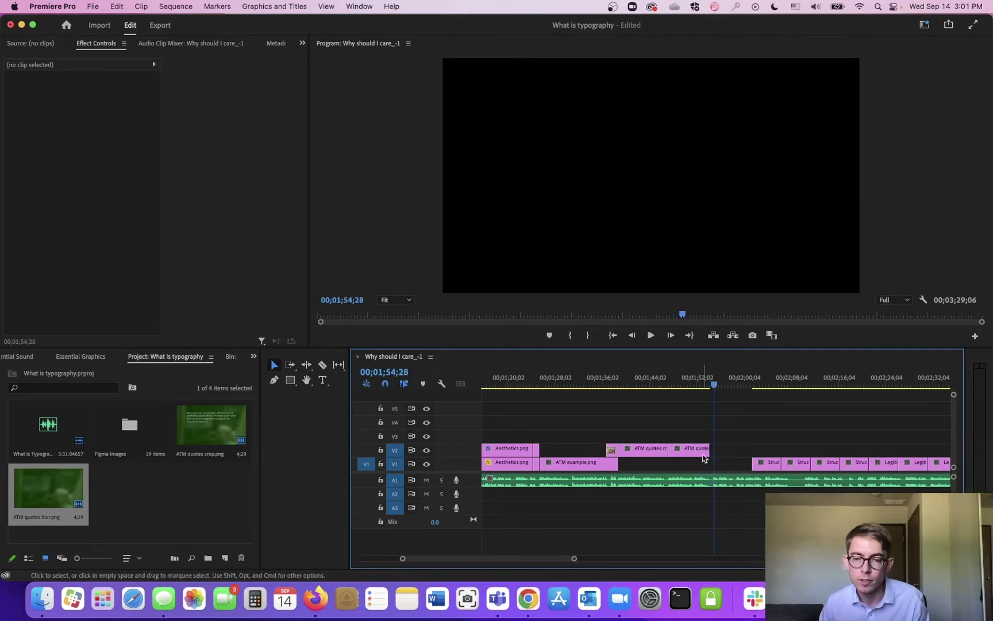
drag(706, 452, 737, 449)
key(space)
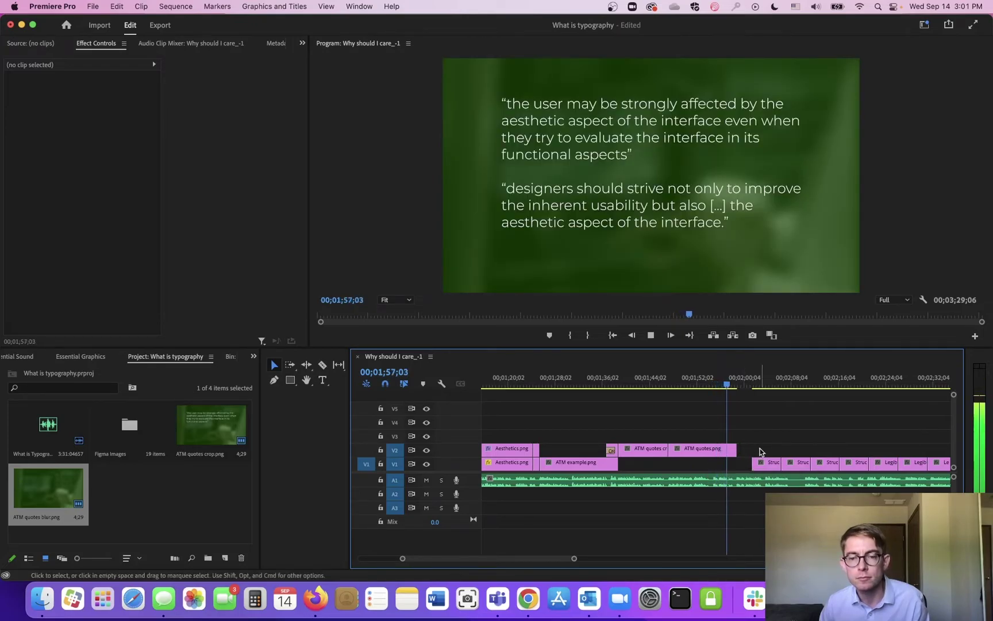
key(space)
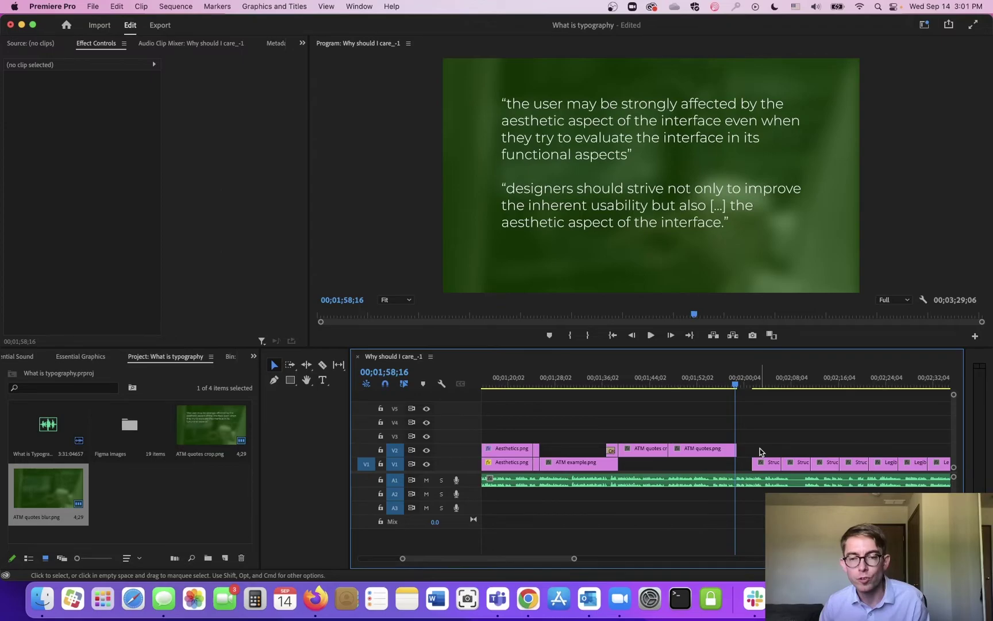
Replay the narration from about 00;01;54 and trim the end of ATM quotes.png to 00;01;54;25.
click(710, 385)
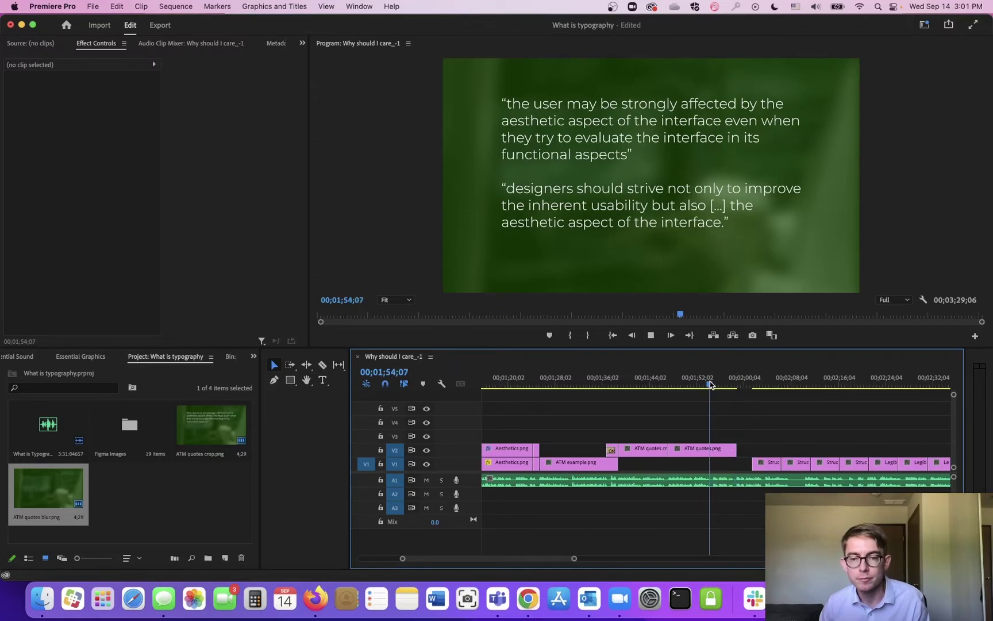
key(space)
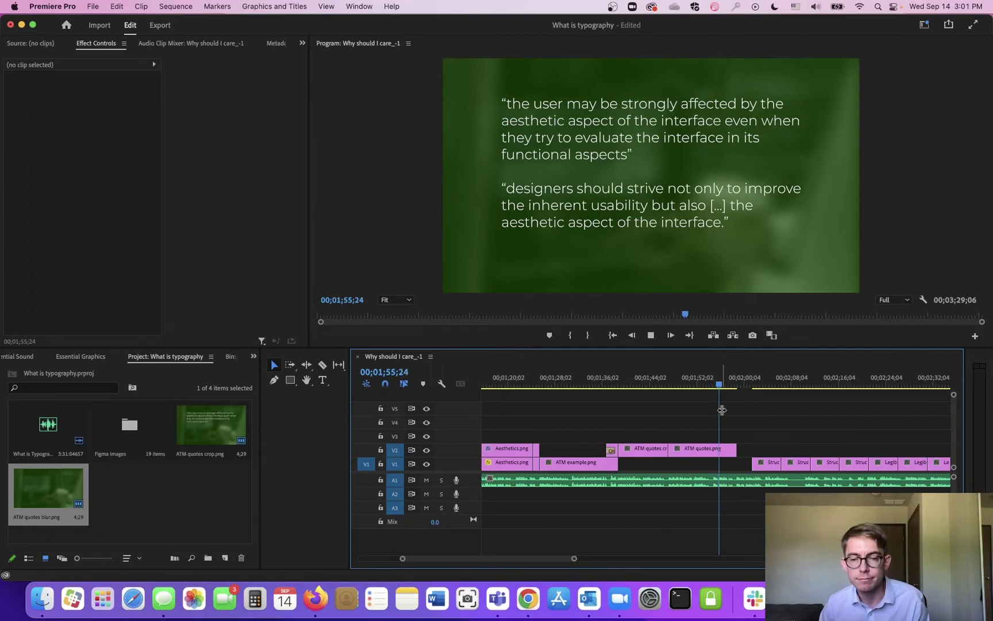
key(space)
key(space)
drag(723, 388, 716, 388)
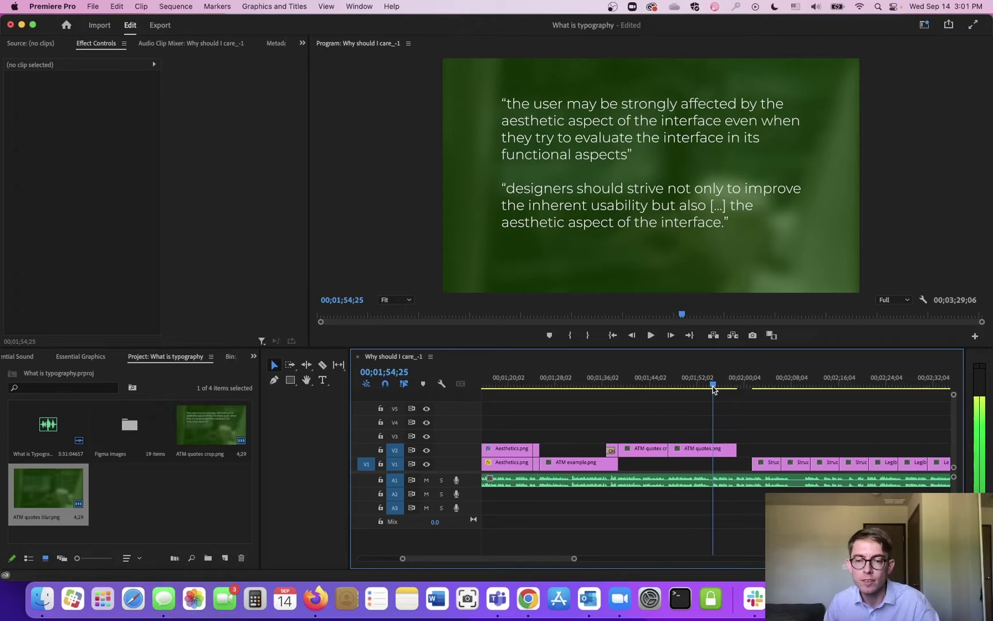
drag(736, 448, 711, 444)
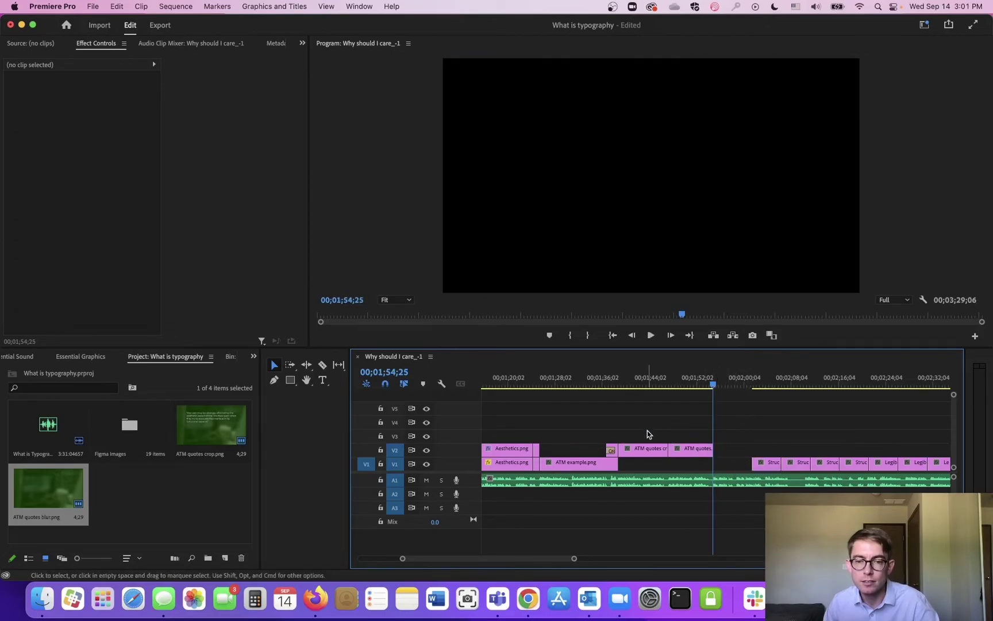
Place another copy of ATM quotes blur.png on V2 directly after ATM quotes.png and select it with the playhead at 00;01;56;16.
click(612, 448)
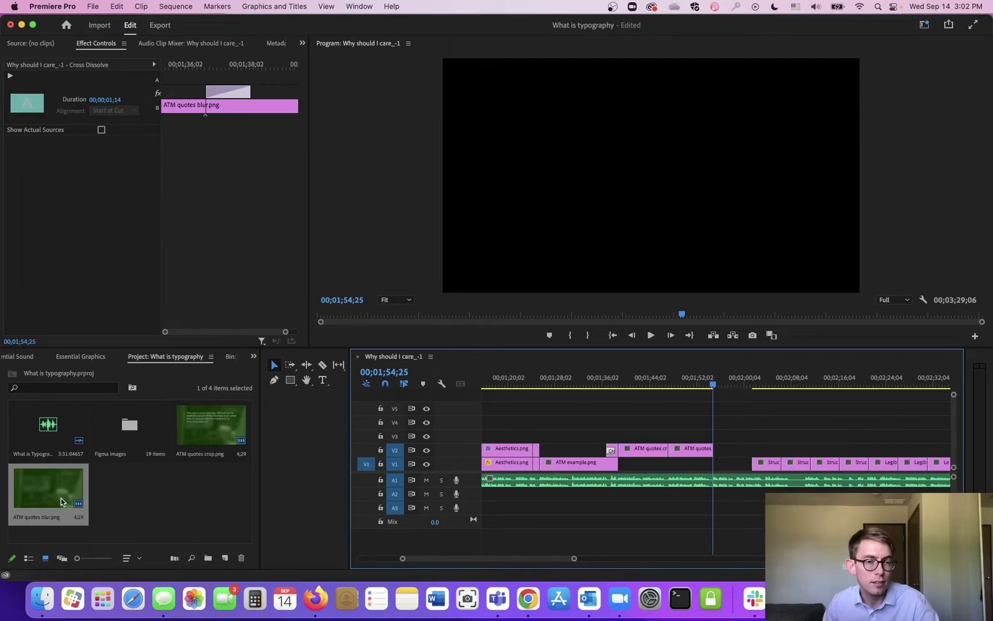
drag(61, 501, 720, 454)
drag(706, 383, 724, 387)
click(731, 449)
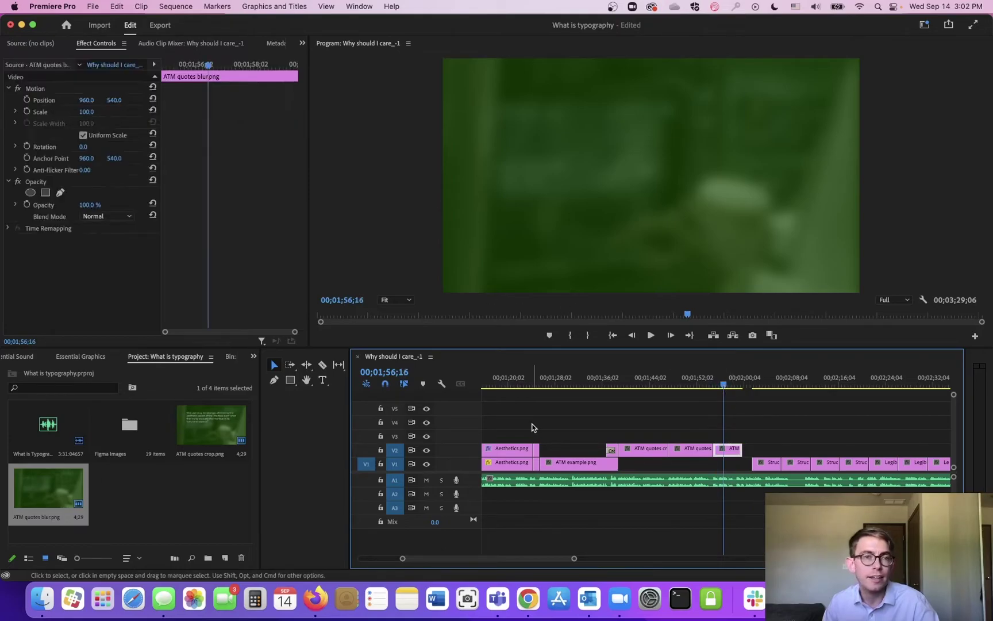
Add the two-line text "look better" / "function better" over the blur at 00;01;56;16 and set its font to Montserrat Light.
click(321, 382)
click(541, 143)
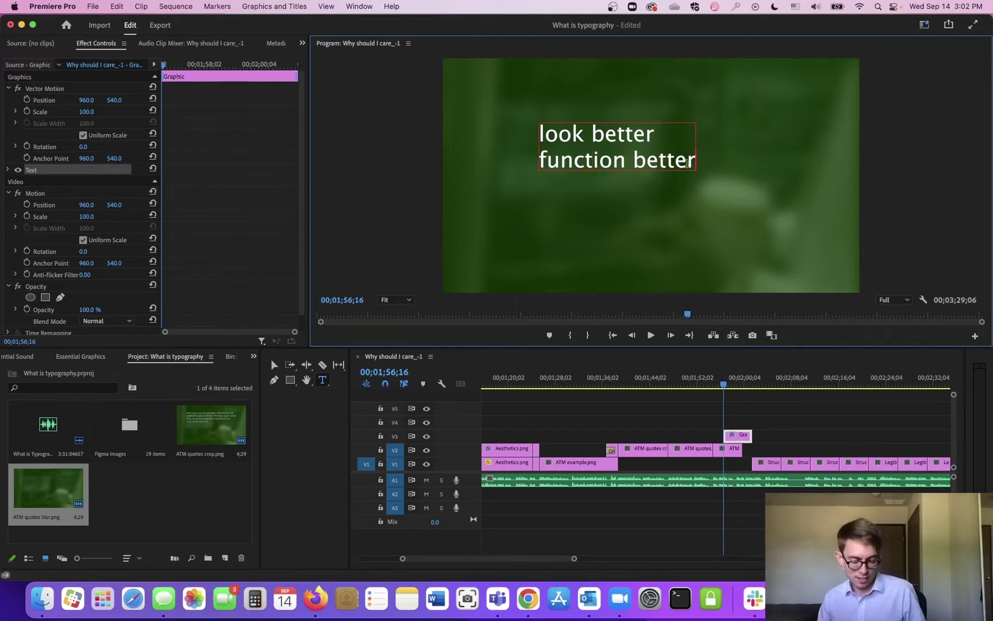
key(super+a)
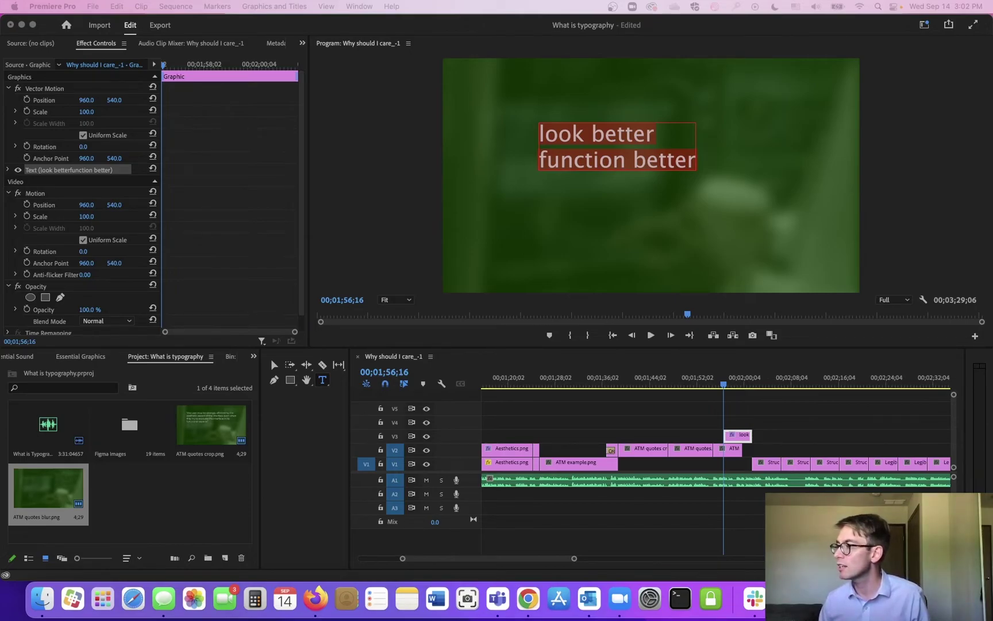
click(17, 174)
click(8, 171)
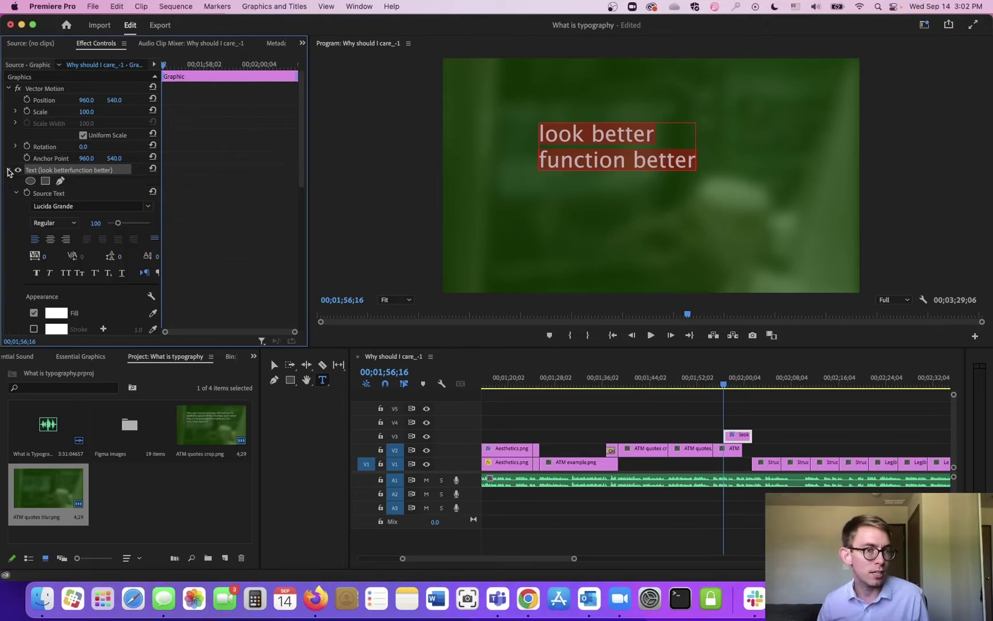
click(93, 205)
text(mont)
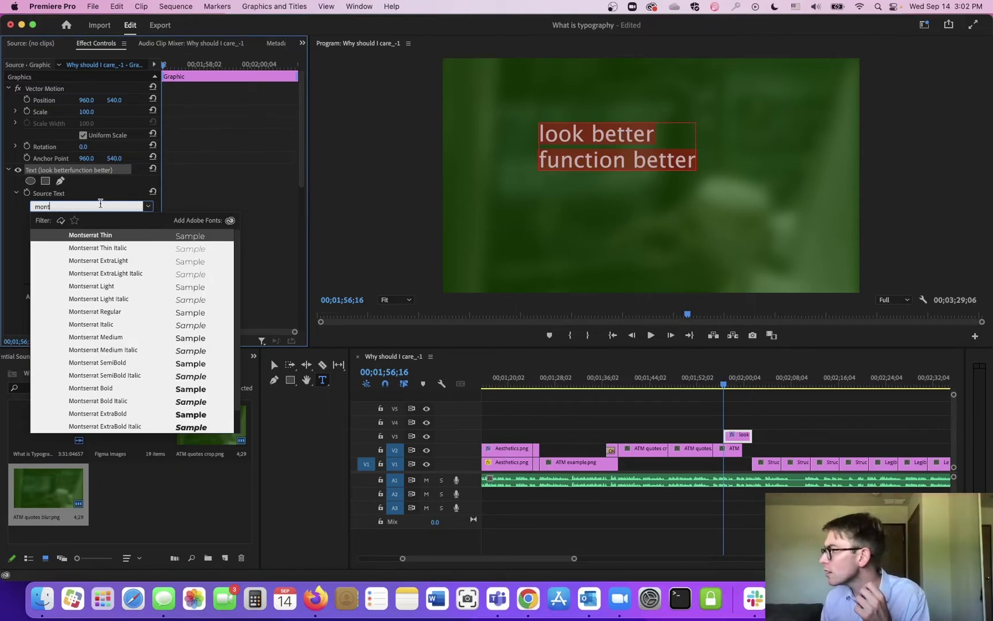
click(100, 287)
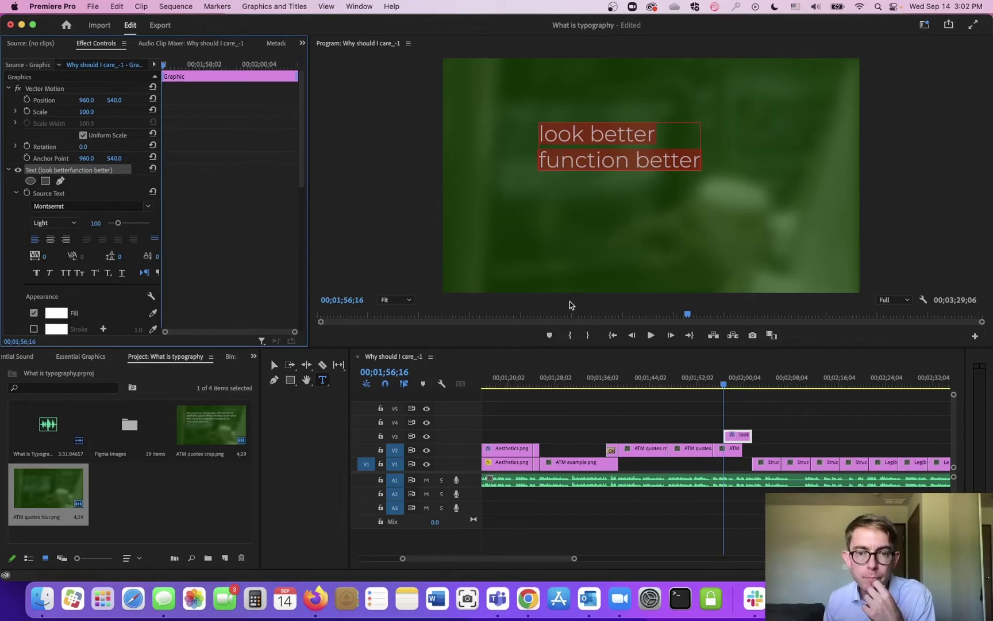
Delete the "function better" line and duplicate the remaining "look better" text clip from V3 to V4.
triple_click(597, 158)
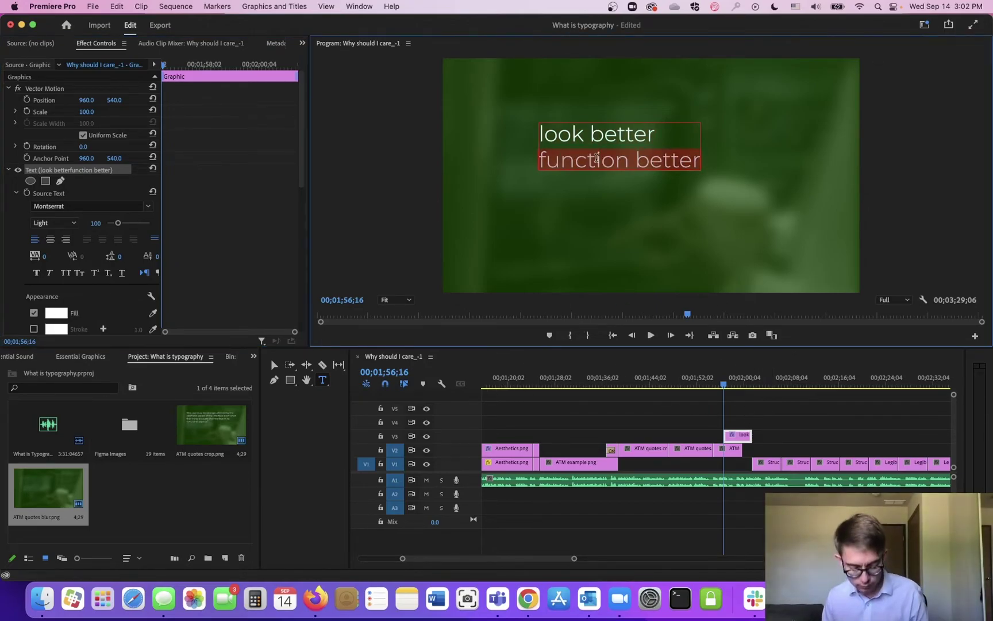
key(BackSpace)
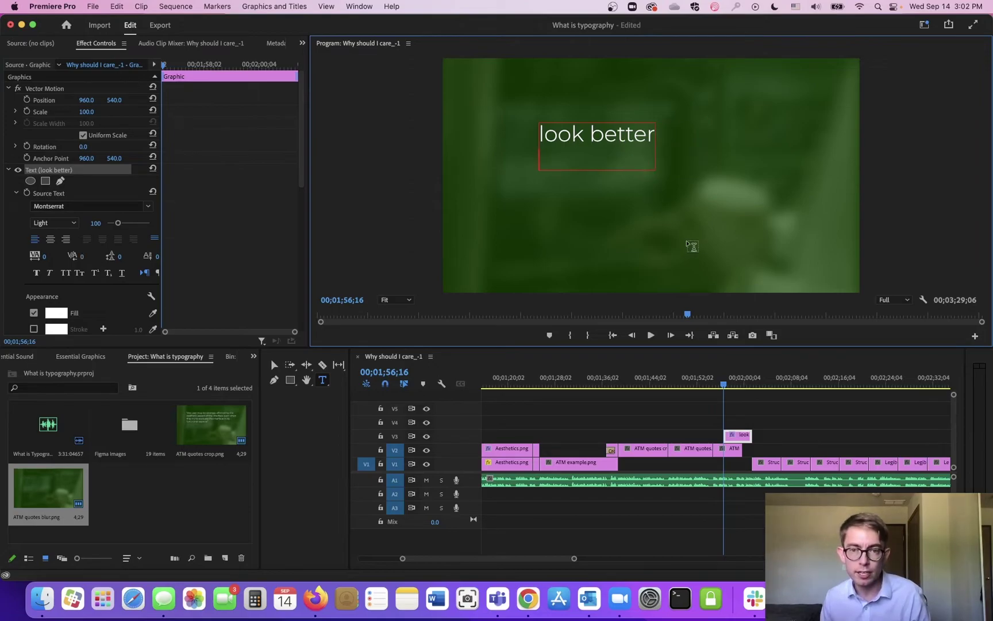
click(744, 436)
click(742, 437)
drag(740, 437, 744, 426)
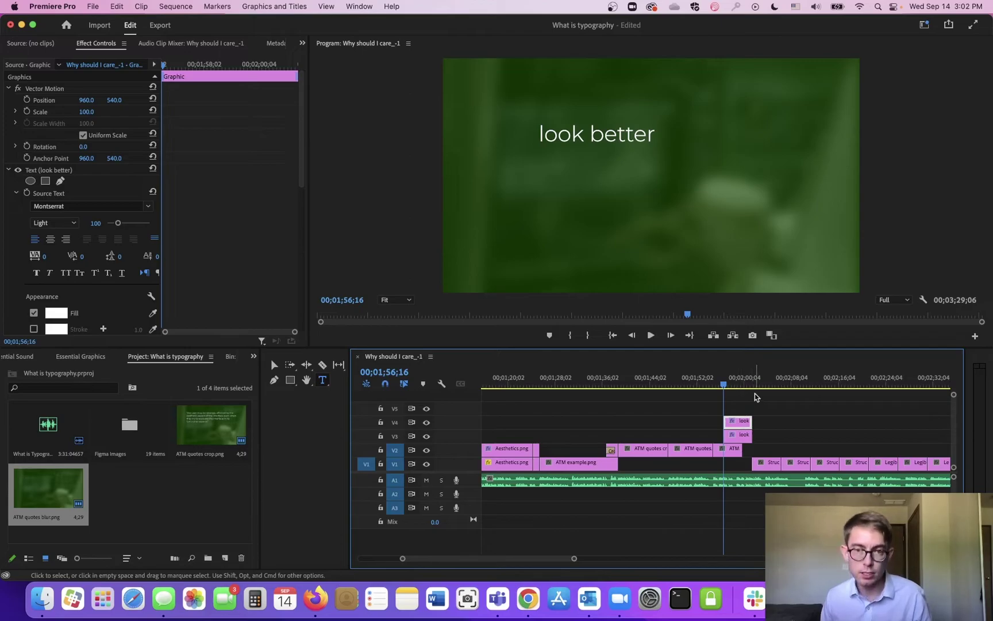
Change the V4 copy's text to "function better" and position it just beneath "look better" in the frame.
click(593, 134)
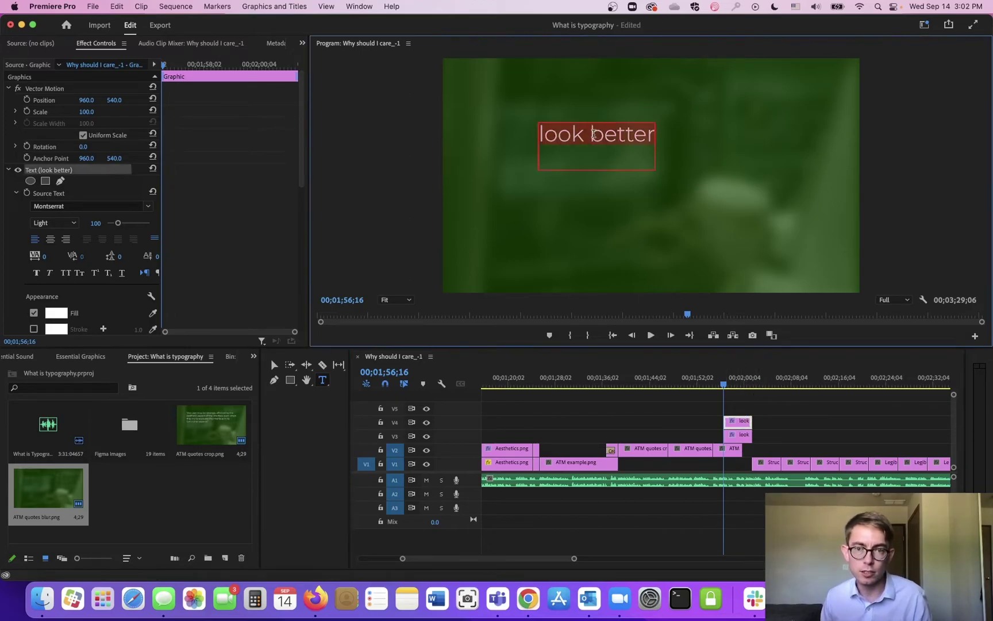
text(function)
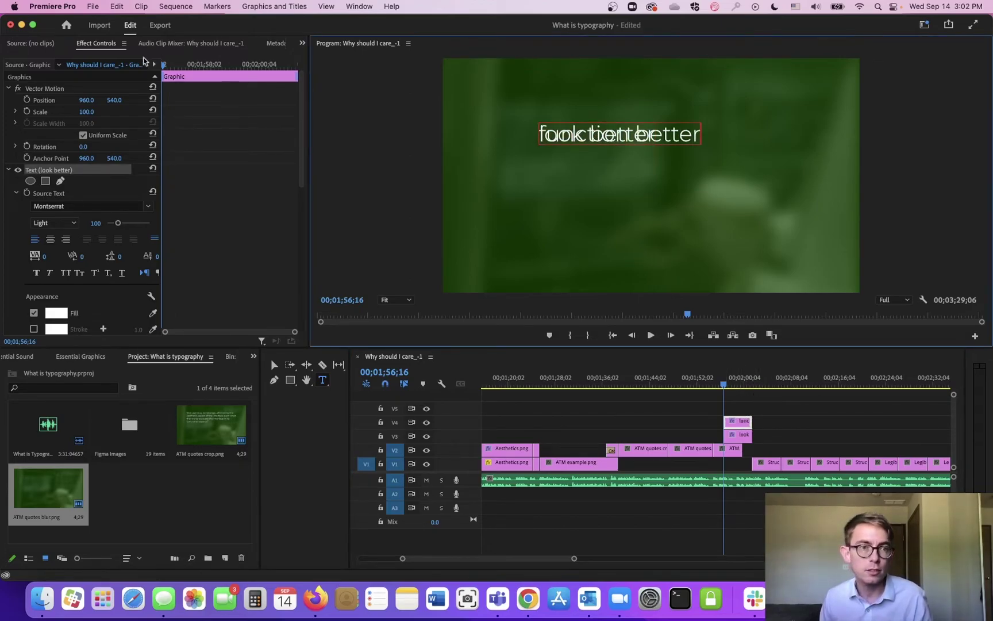
click(274, 364)
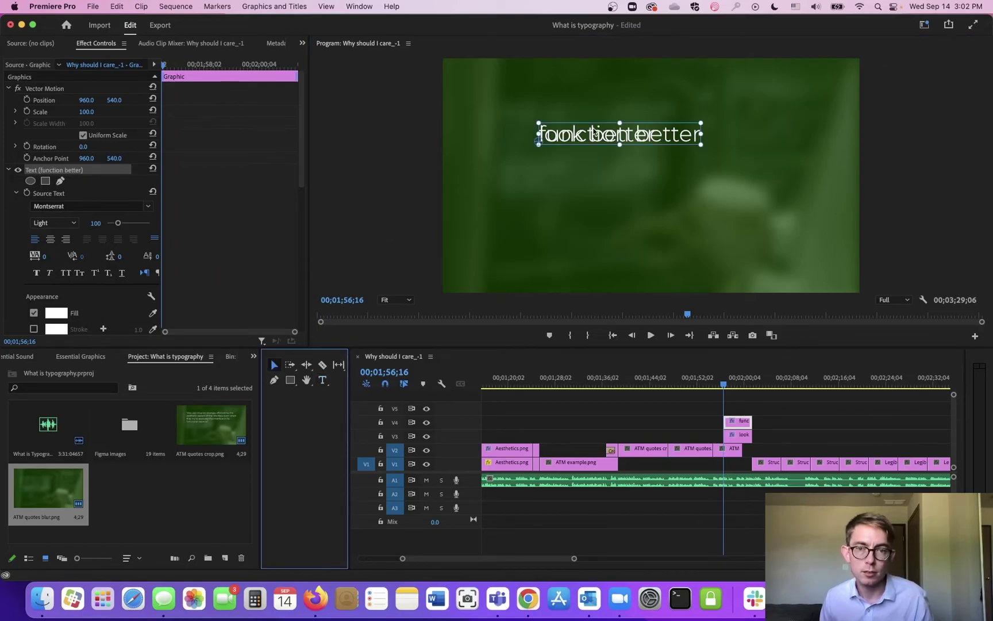
drag(596, 133, 592, 167)
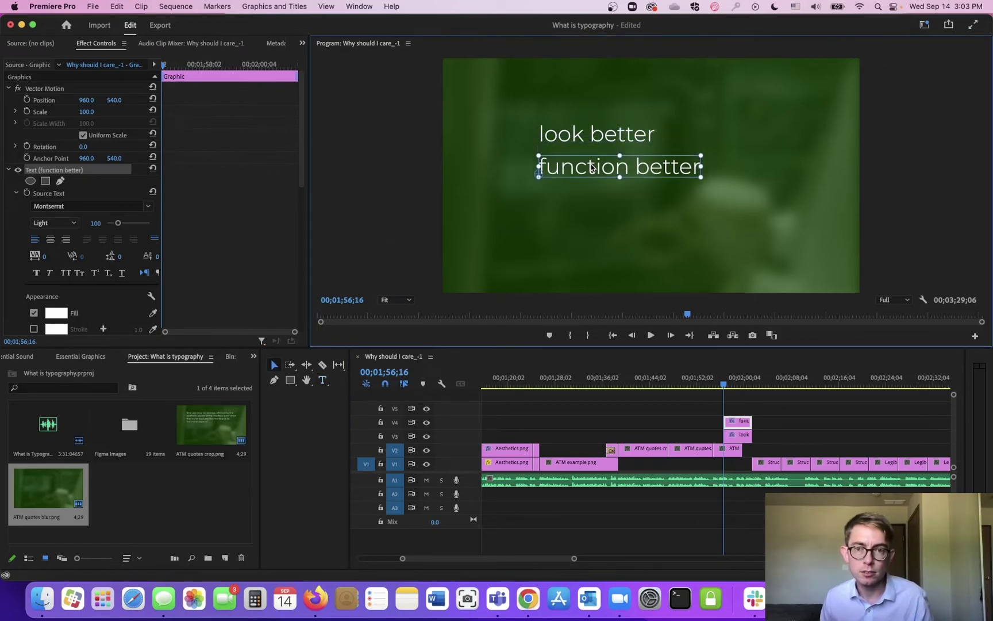
Move the "function better" clip on V4 to start at about 00;01;56;24 and play the text reveal from about 00;01;55.
mouse_move(719, 384)
mouse_down()
mouse_move(708, 383)
mouse_move(725, 391)
mouse_up()
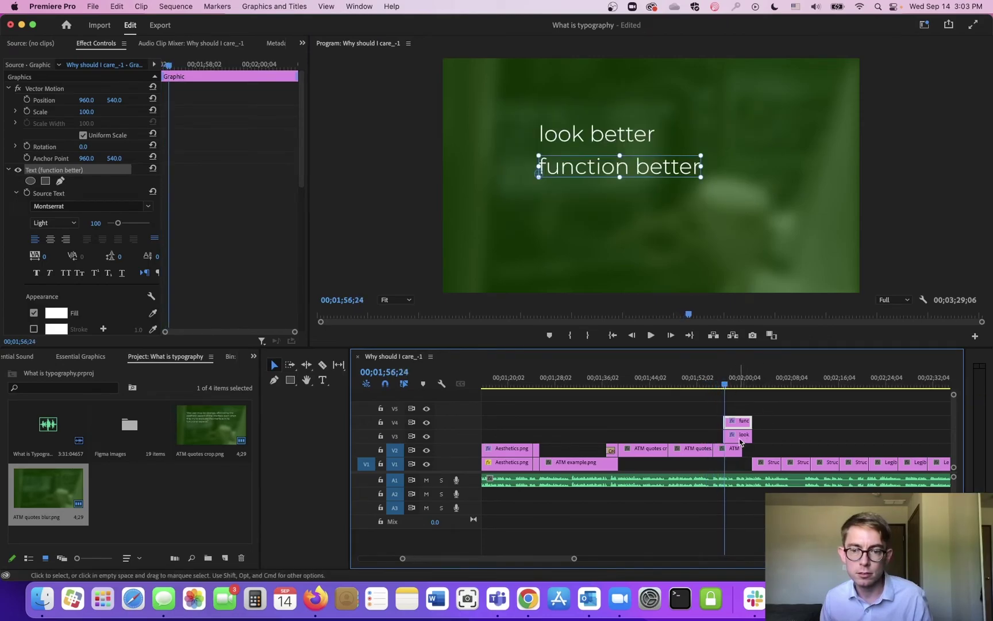
mouse_move(743, 437)
mouse_down()
mouse_move(757, 435)
mouse_move(744, 436)
mouse_up()
click(714, 385)
key(space)
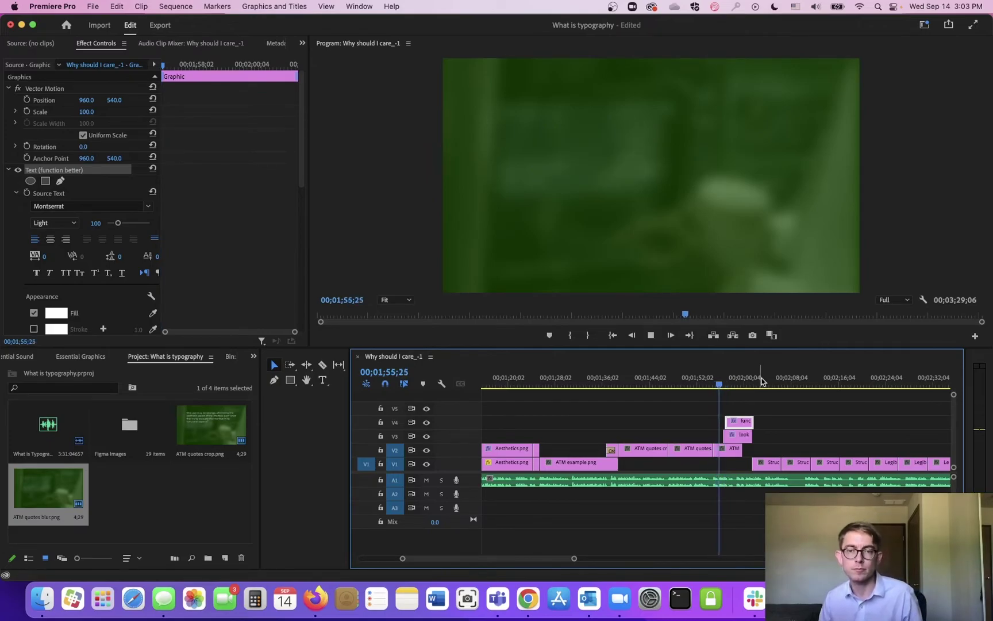
key(space)
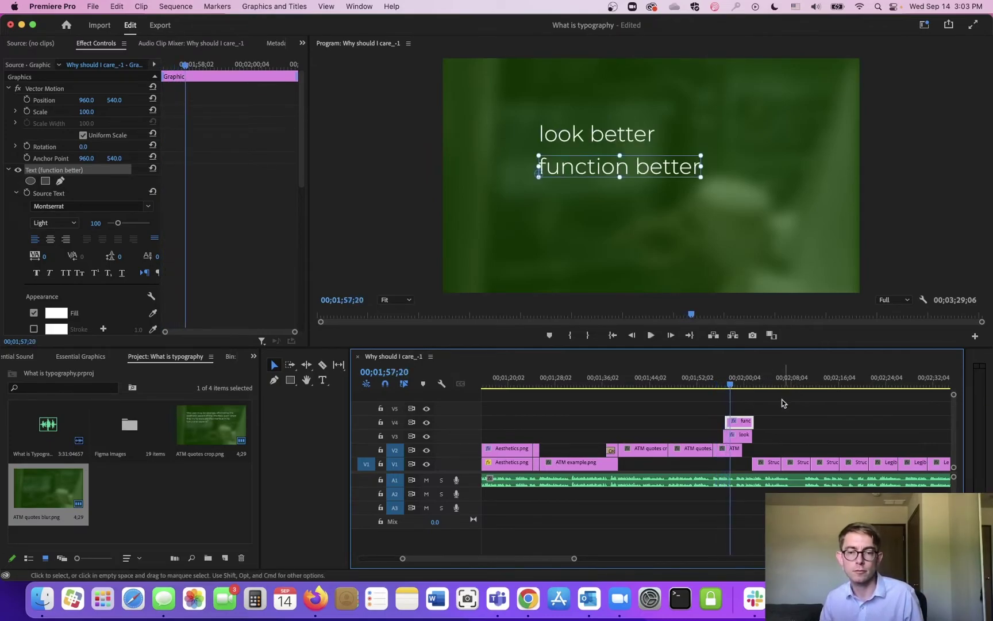
Temporarily move the "look better" and "function better" clips over the ATM quotes slide at about 00;01;52;13 to compare their alignment.
drag(577, 559, 521, 562)
drag(717, 426, 736, 429)
click(703, 384)
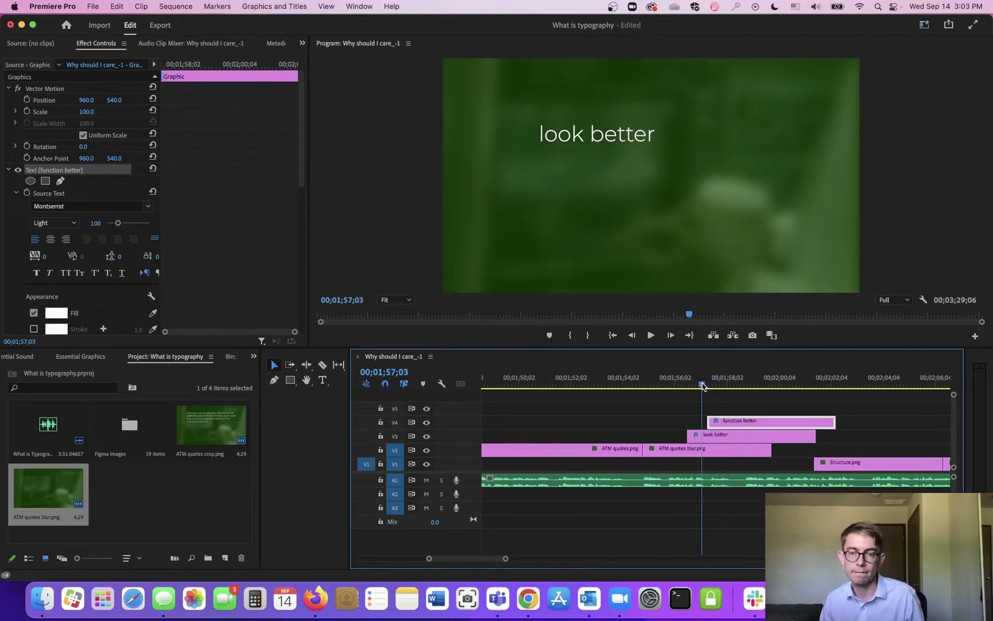
key(space)
key(space)
click(613, 383)
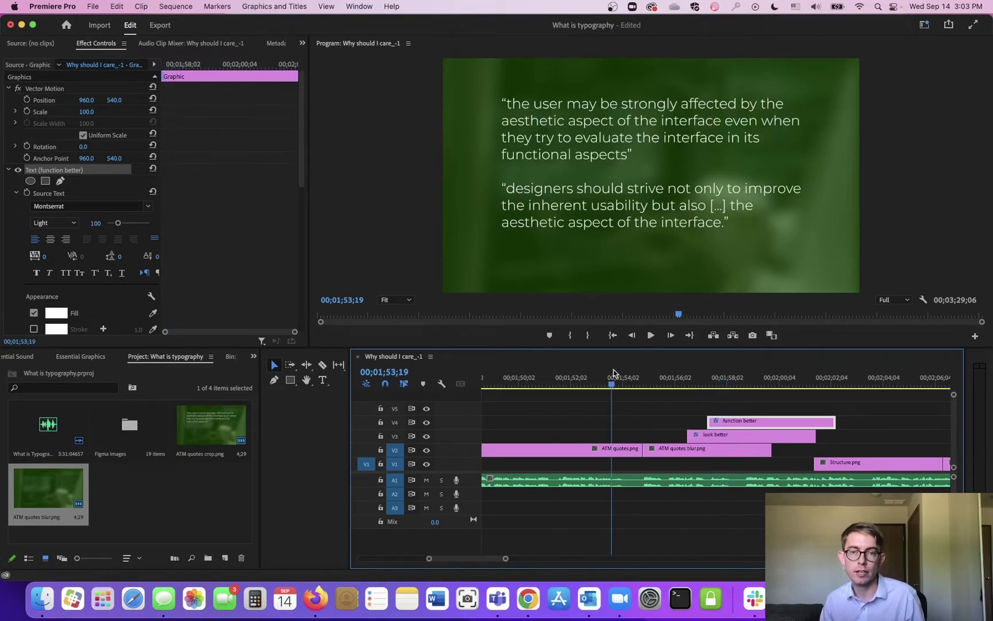
drag(676, 409, 619, 426)
mouse_move(582, 384)
mouse_down()
mouse_move(570, 385)
mouse_move(581, 388)
mouse_up()
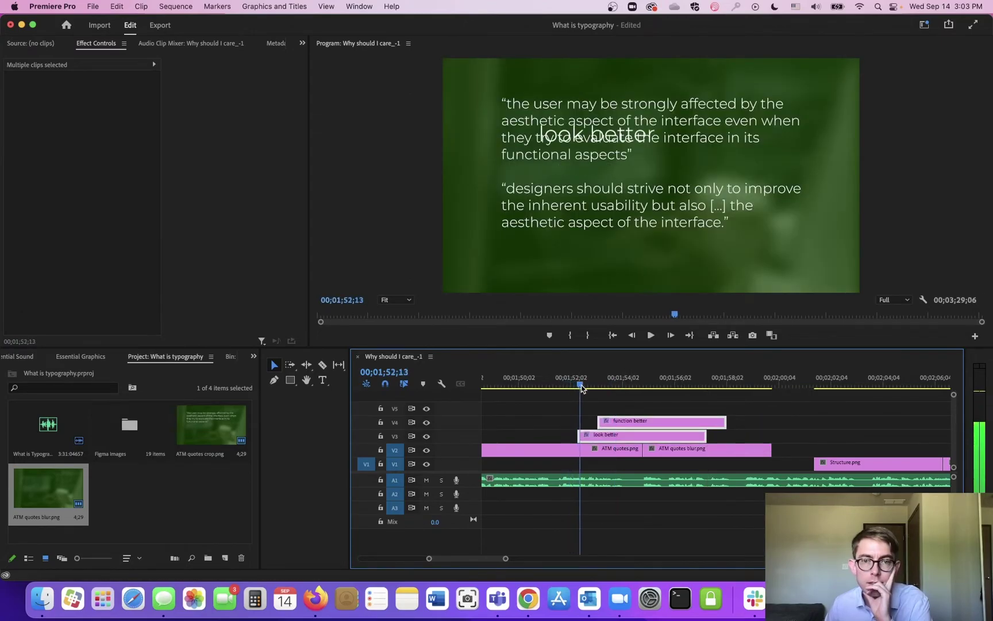
Align both texts with the quotes' left margin by setting the horizontal position of "look better" to 780 and "function better" to 781.
click(612, 403)
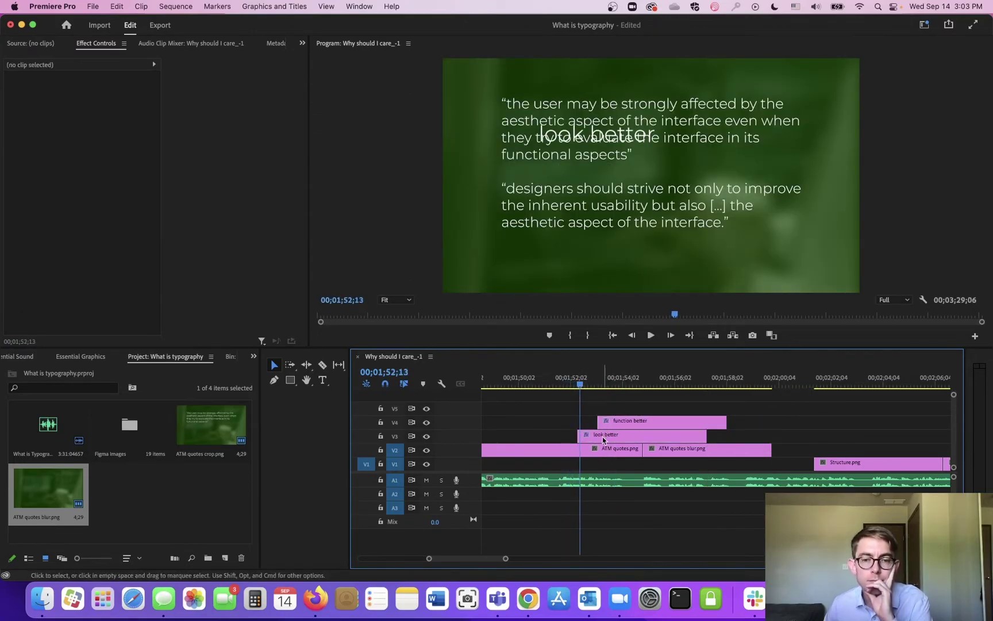
click(604, 440)
drag(86, 100, 32, 99)
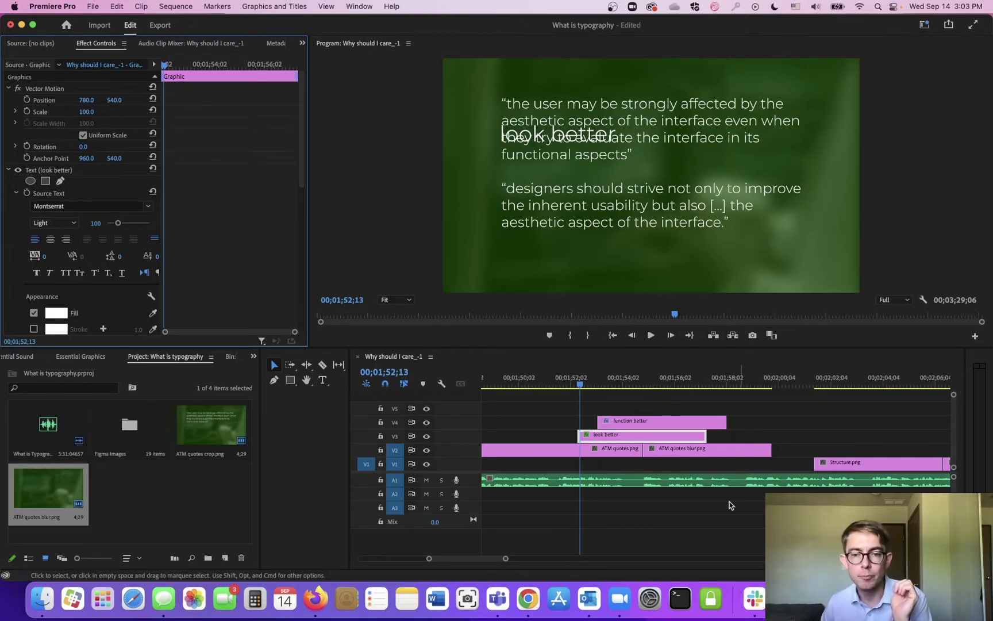
click(608, 385)
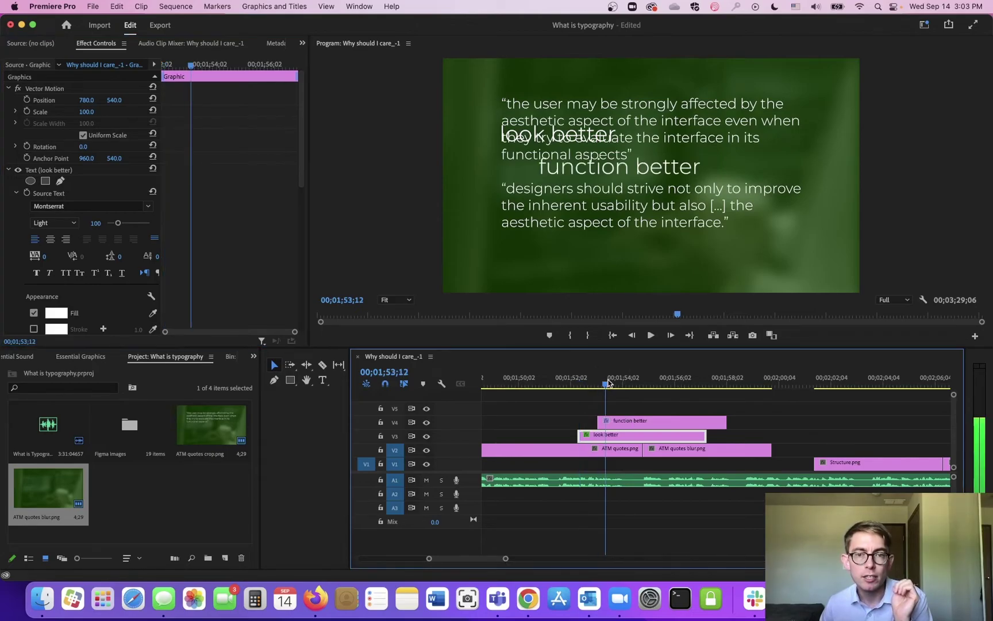
click(619, 424)
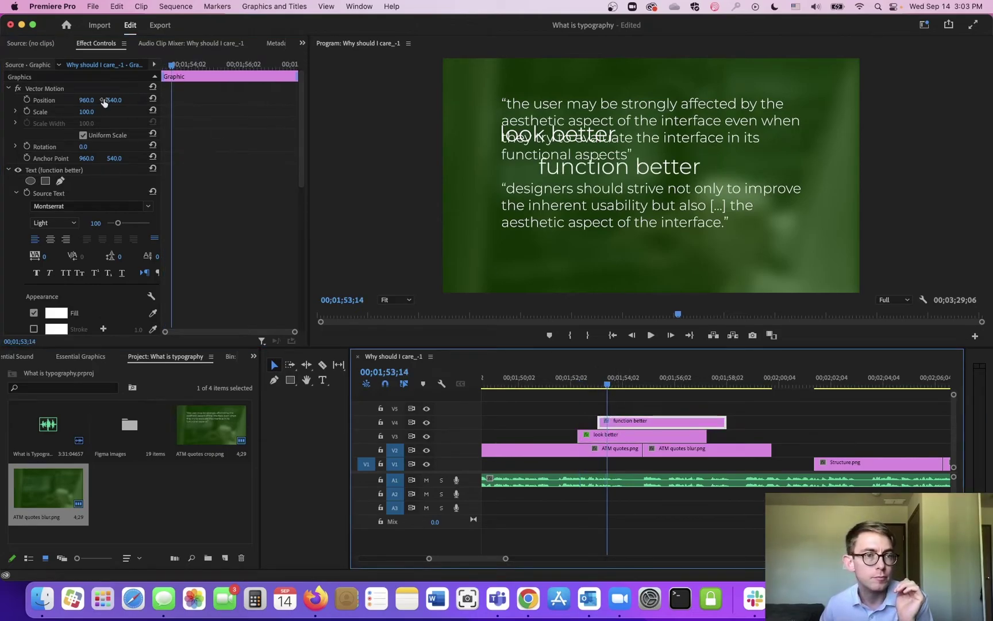
drag(87, 101, 32, 101)
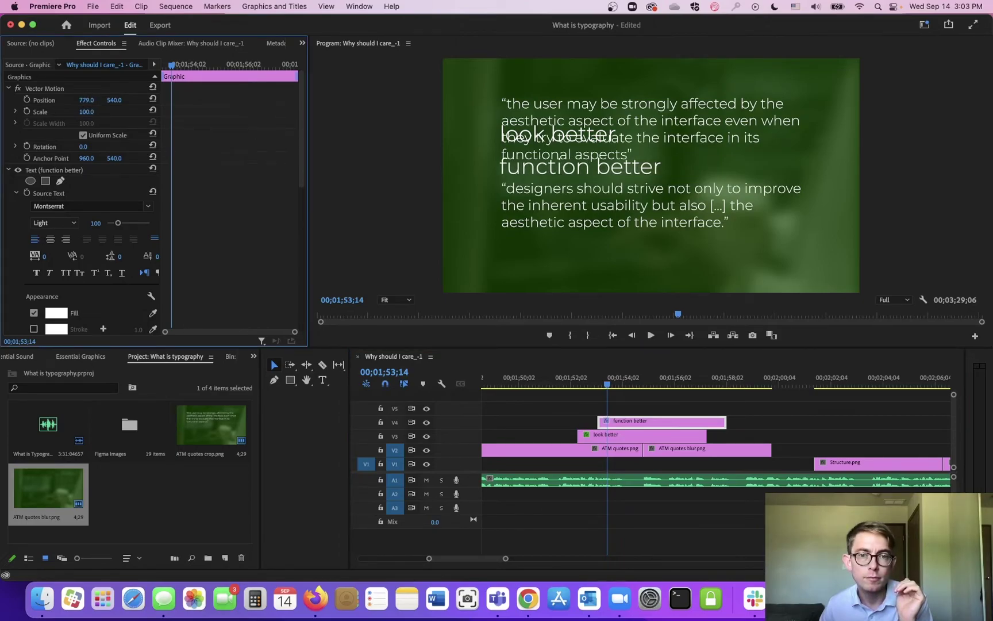
Move both text clips back over the blur, with "look better" starting at about 00;01;56;24, and play through into the Structure slide.
drag(649, 397, 748, 419)
click(688, 377)
key(space)
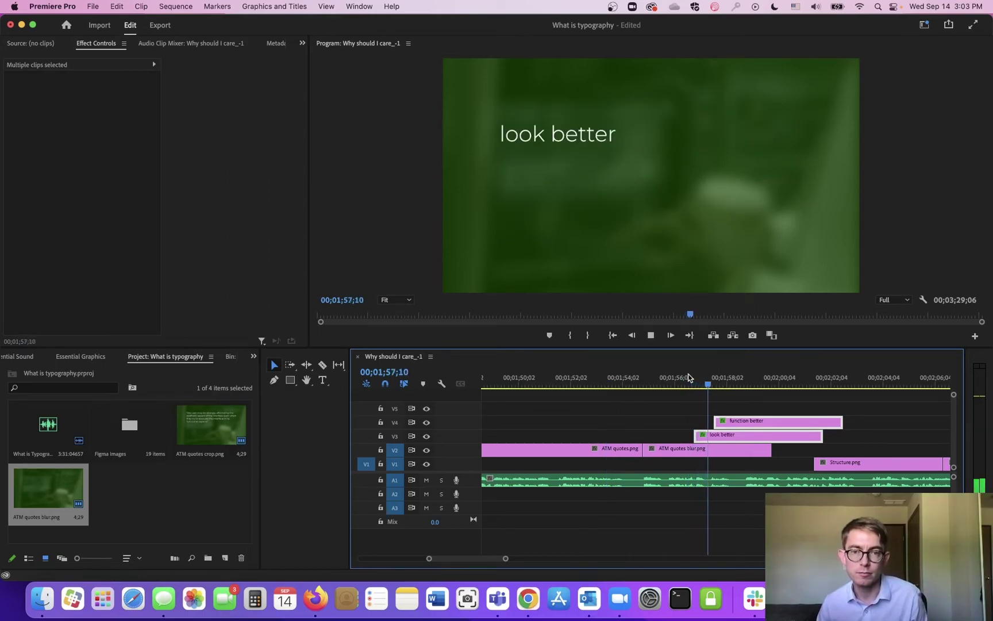
click(693, 377)
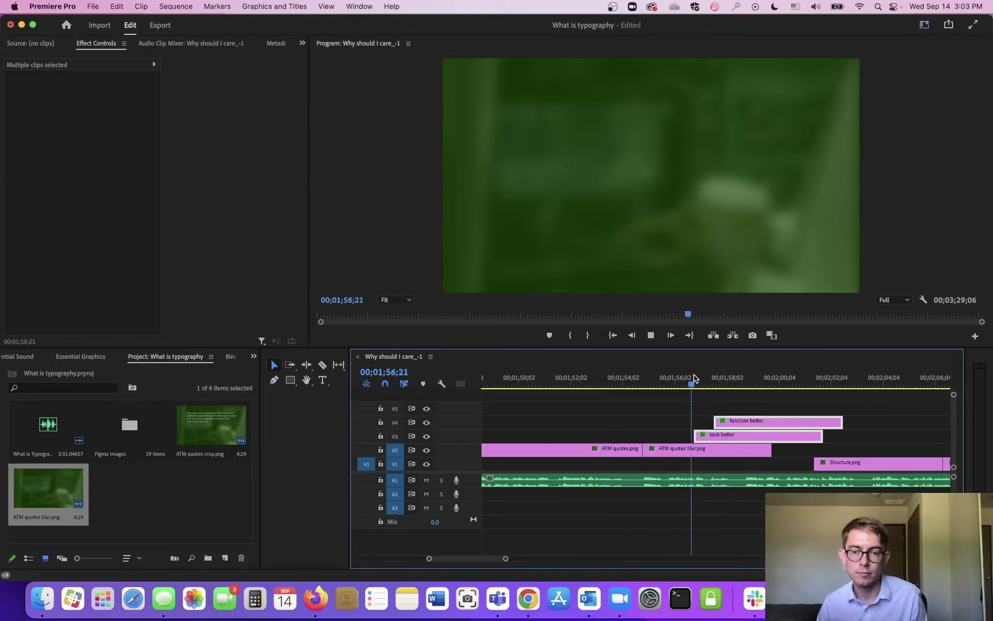
key(space)
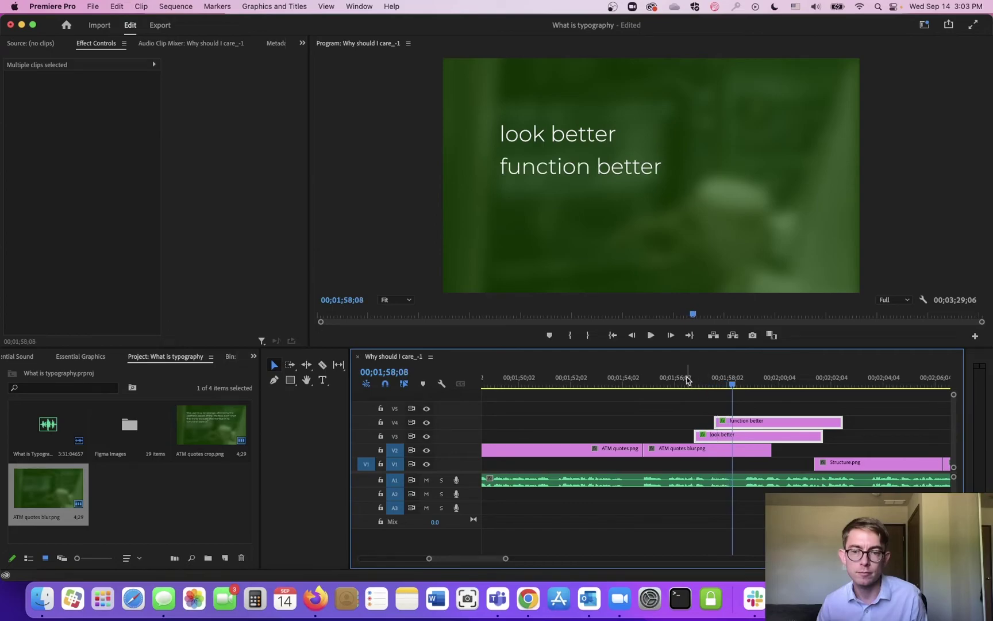
click(688, 377)
key(space)
key(space)
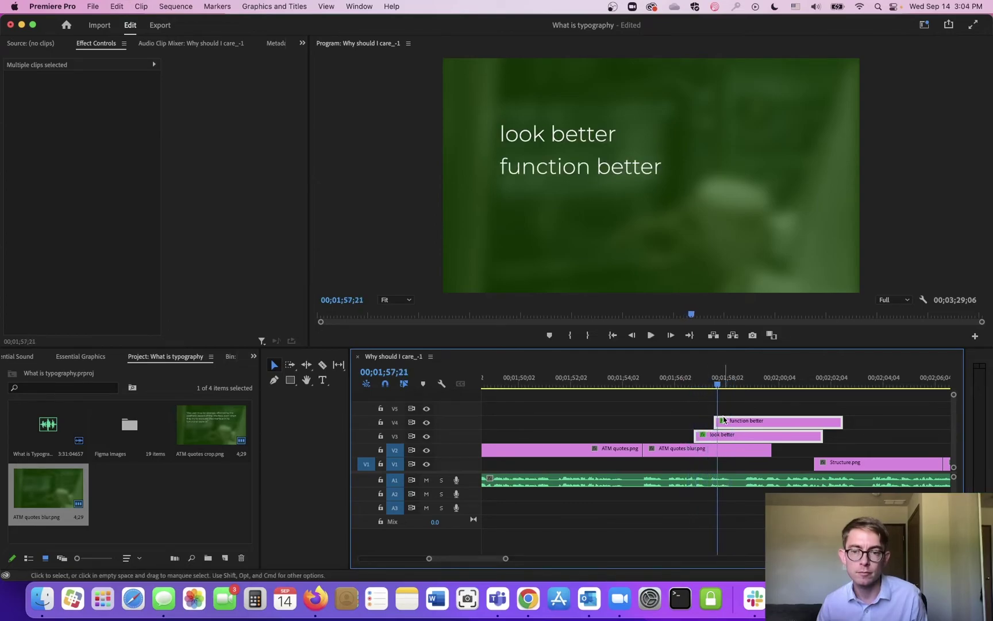
key(space)
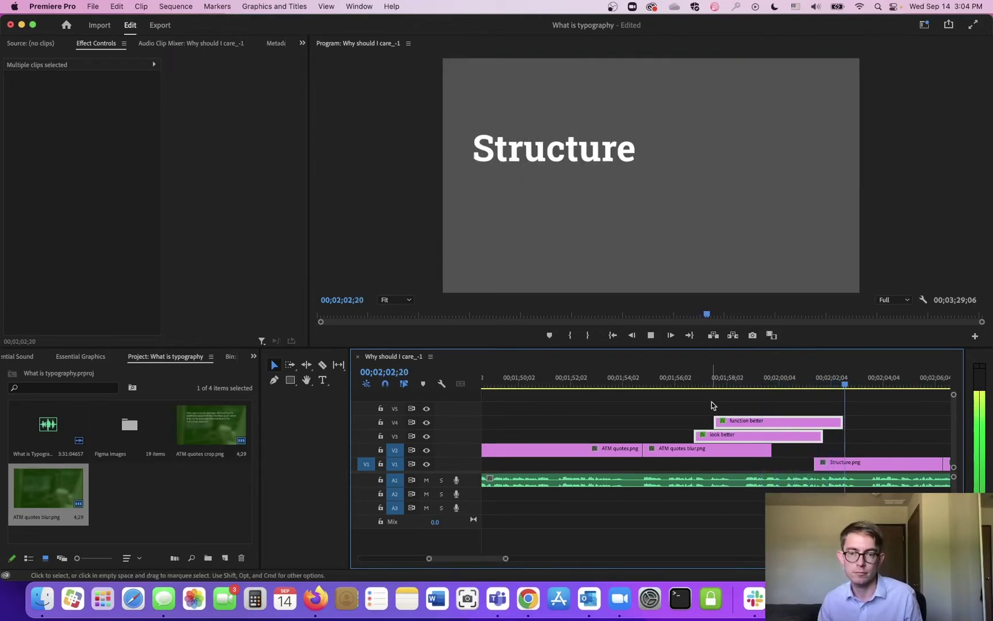
key(space)
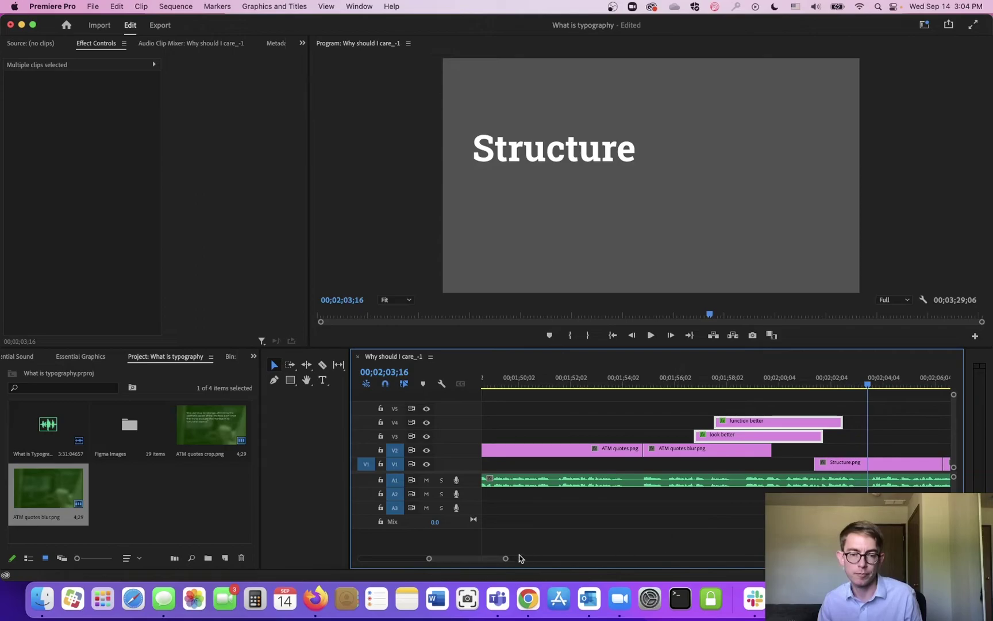
Shift all the slides from Structure.png onward so they start at 00;02;03;16.
drag(506, 557, 630, 558)
drag(866, 441, 854, 468)
click(719, 463)
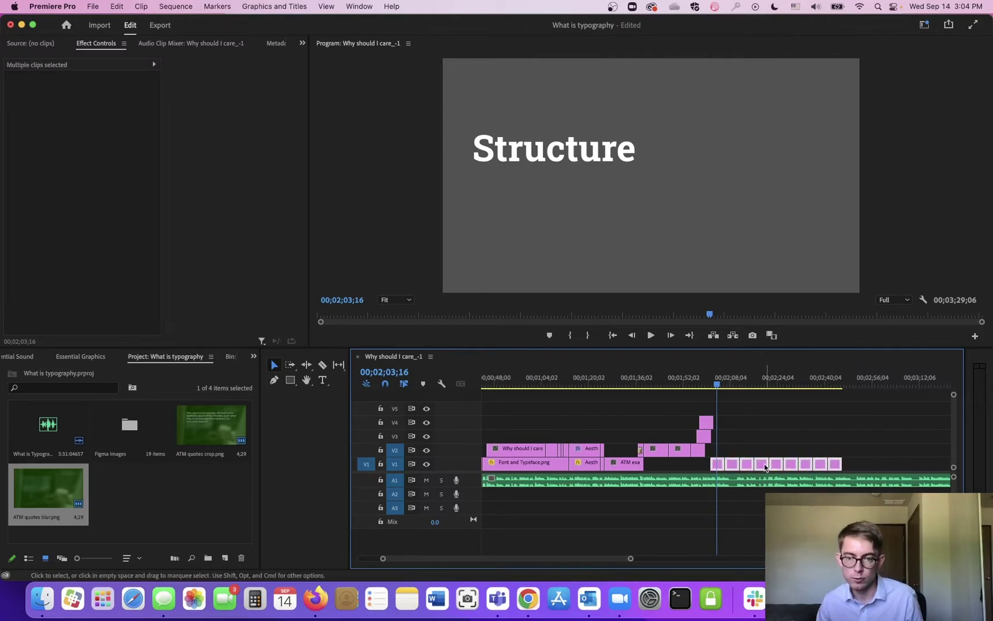
drag(717, 464, 732, 469)
Move the ATM quotes and text clips down one track and extend the blur and both text clips to 00;02;03;16.
drag(656, 410, 700, 471)
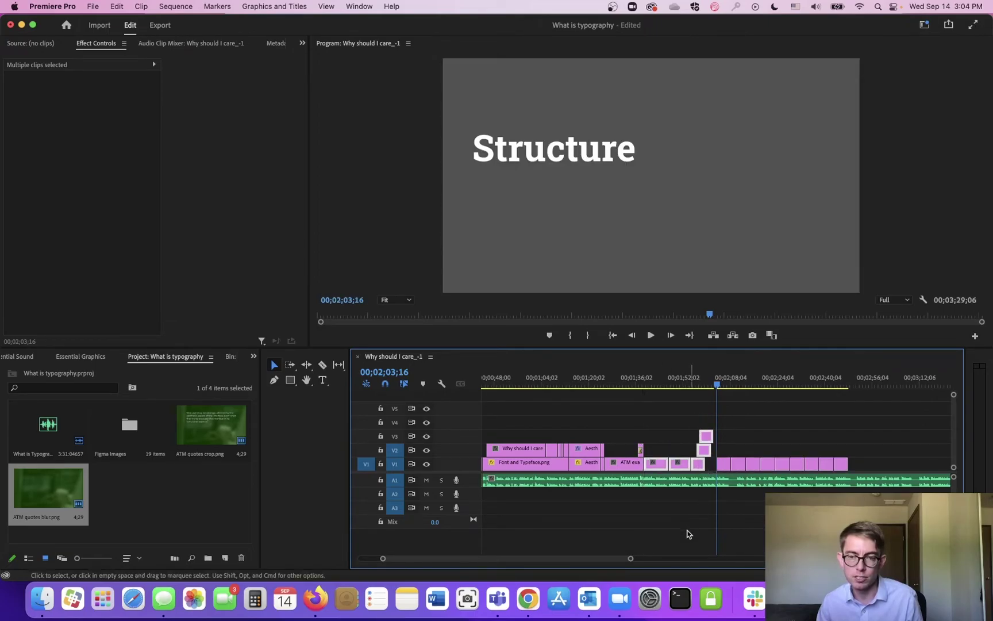
click(633, 559)
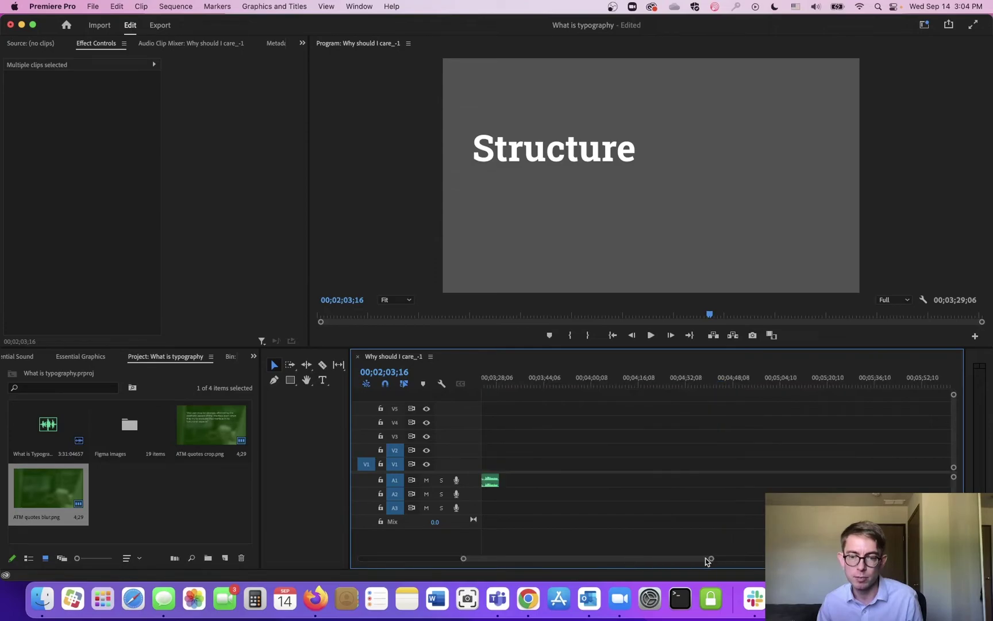
drag(712, 560, 649, 560)
drag(700, 412, 715, 451)
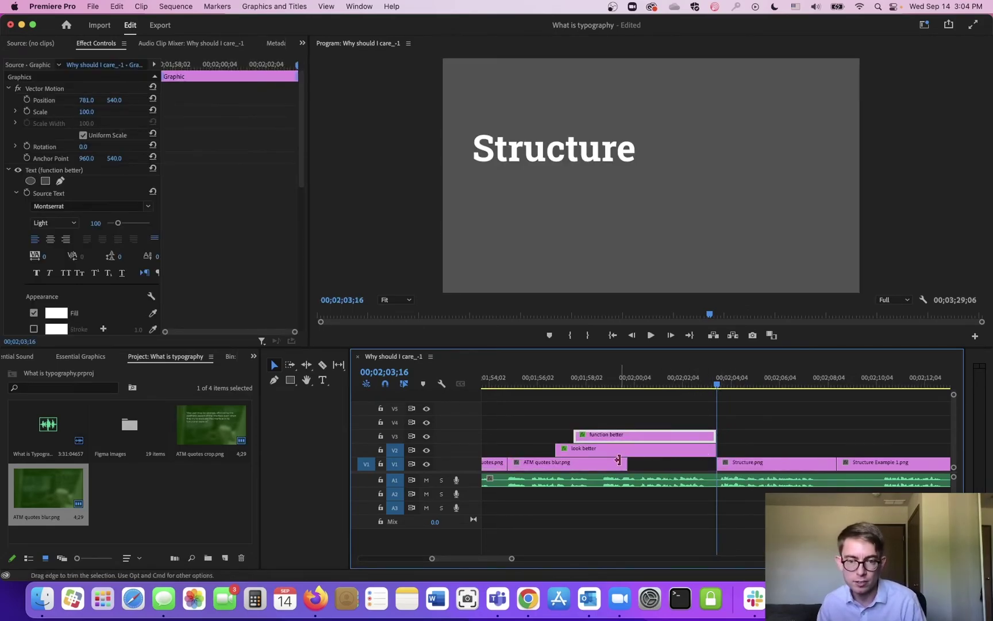
drag(619, 460, 716, 461)
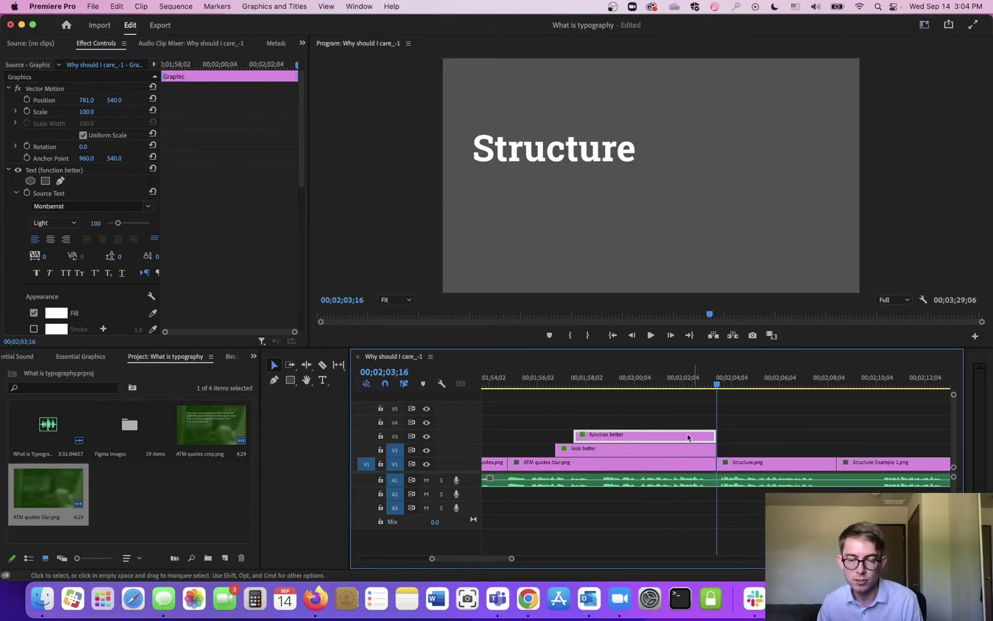
Find the pause in the narration, split the audio at 00;02;07;26, and remove about two seconds of silence there.
click(693, 384)
key(space)
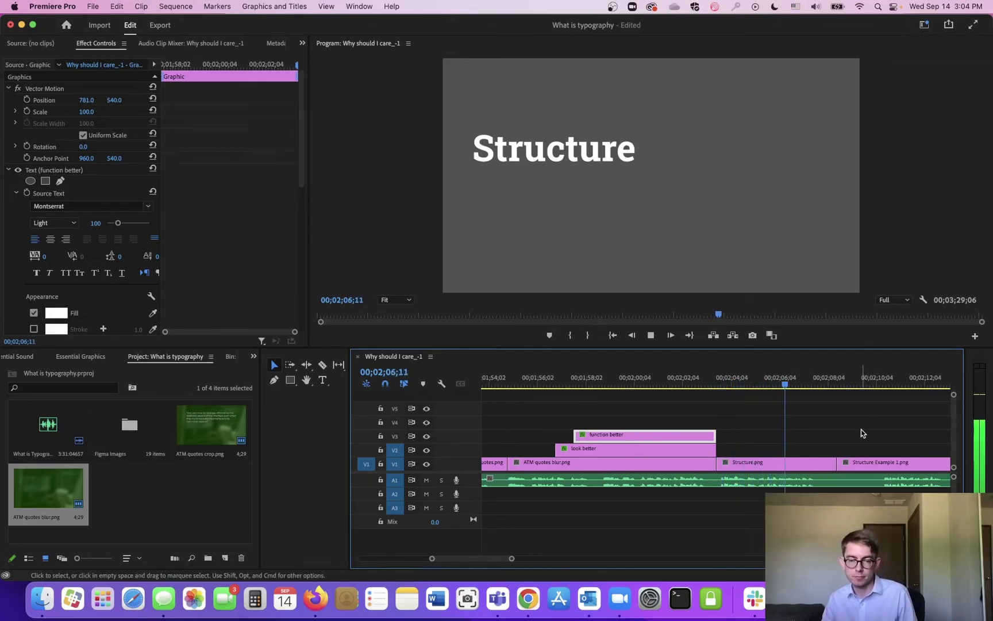
key(space)
key(Left)
key(Left)
key(Left)
key(Left)
key(Left)
key(Left)
key(Left)
key(Left)
key(Left)
key(Left)
key(Left)
key(Left)
key(Left)
key(Left)
key(Left)
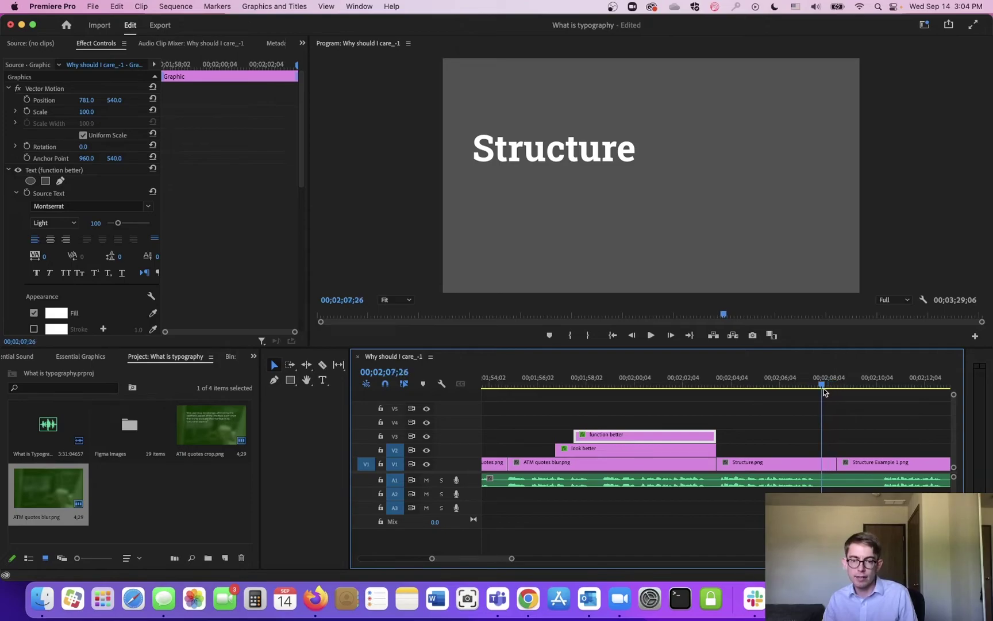
click(842, 485)
key(super+k)
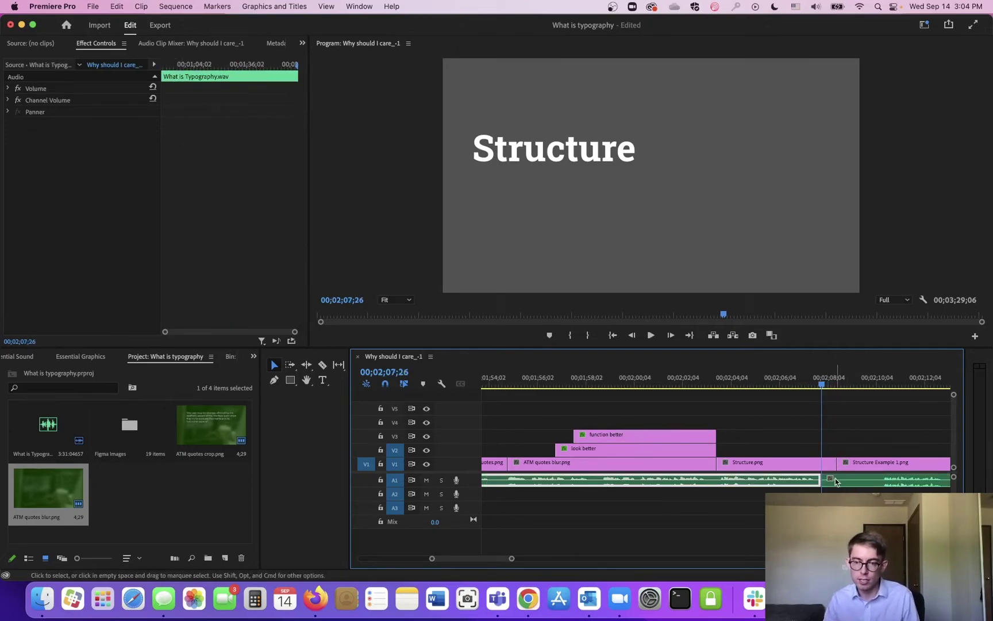
mouse_move(826, 482)
mouse_down()
mouse_move(905, 483)
mouse_move(819, 484)
mouse_up()
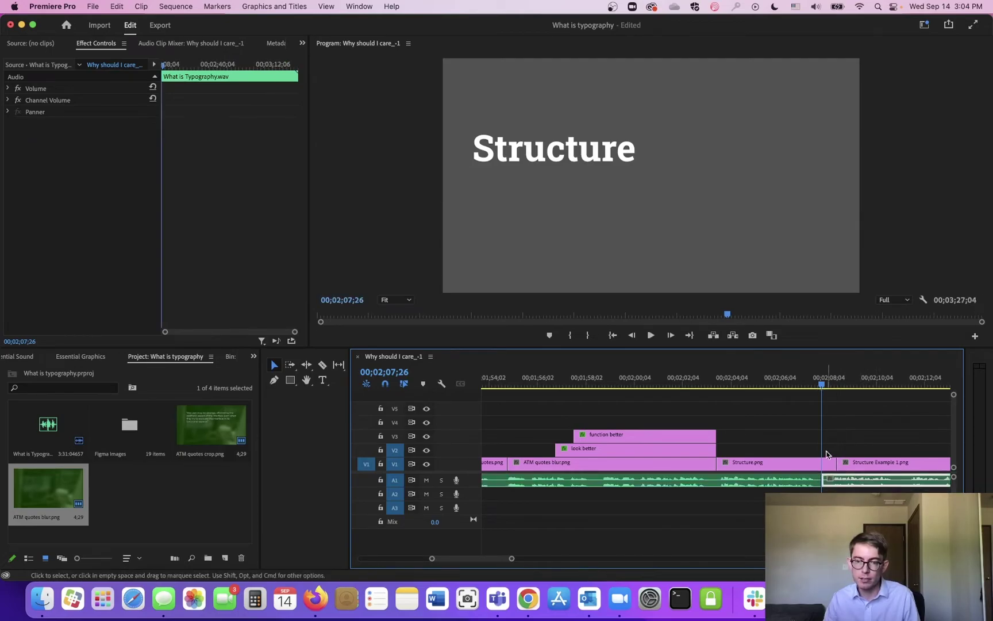
Move the Structure and following slides to start at 00;02;07;26 and extend the blur and both text clips to meet them.
drag(512, 559, 595, 534)
mouse_move(874, 431)
mouse_down()
mouse_move(798, 461)
mouse_move(710, 464)
mouse_move(736, 468)
mouse_up()
drag(598, 557, 570, 559)
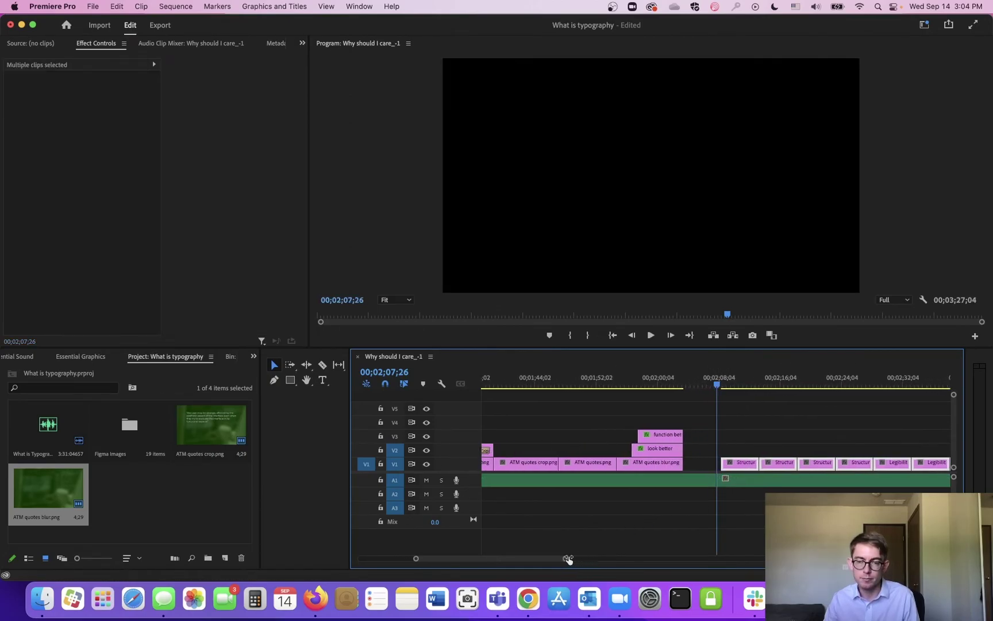
key(=)
mouse_move(751, 465)
mouse_down()
mouse_move(728, 466)
mouse_move(741, 466)
mouse_up()
drag(646, 405, 715, 432)
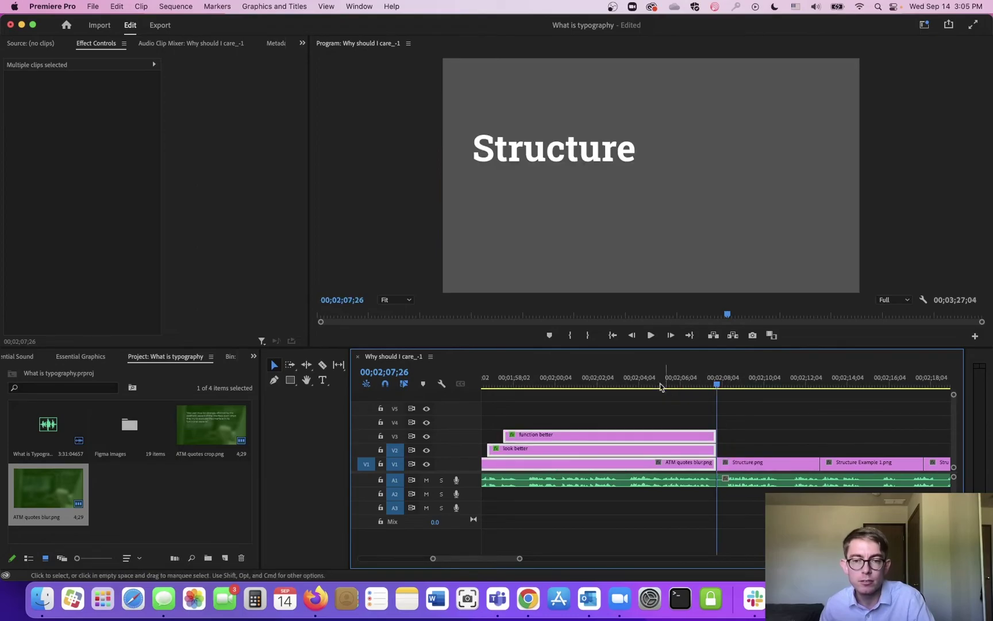
Play the narration, trim Structure.png to end at 00;02;11;10, and move Structure Example 1.png to start there.
click(626, 379)
key(space)
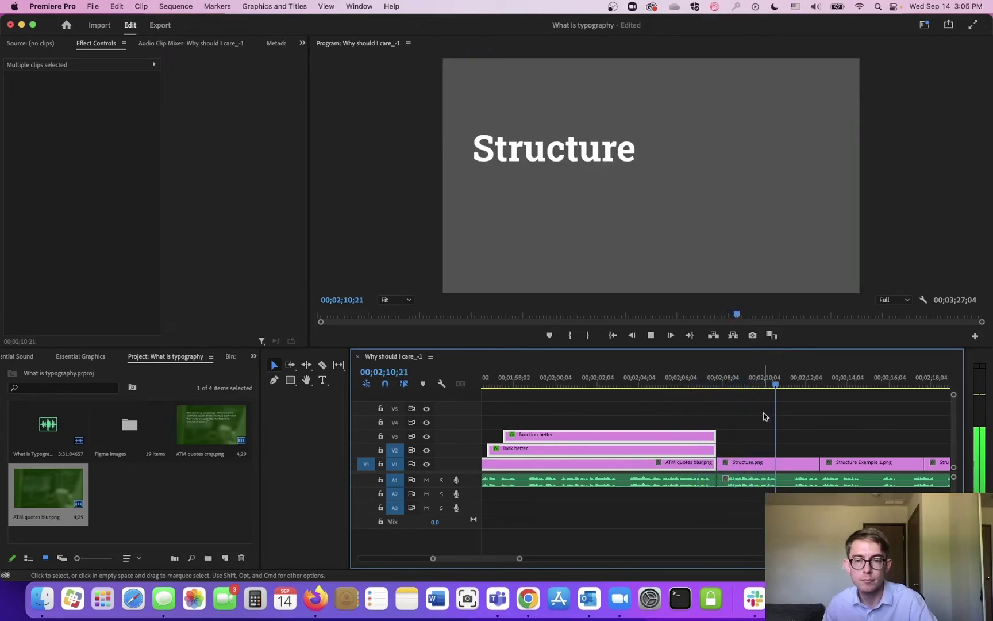
key(space)
drag(807, 386, 791, 389)
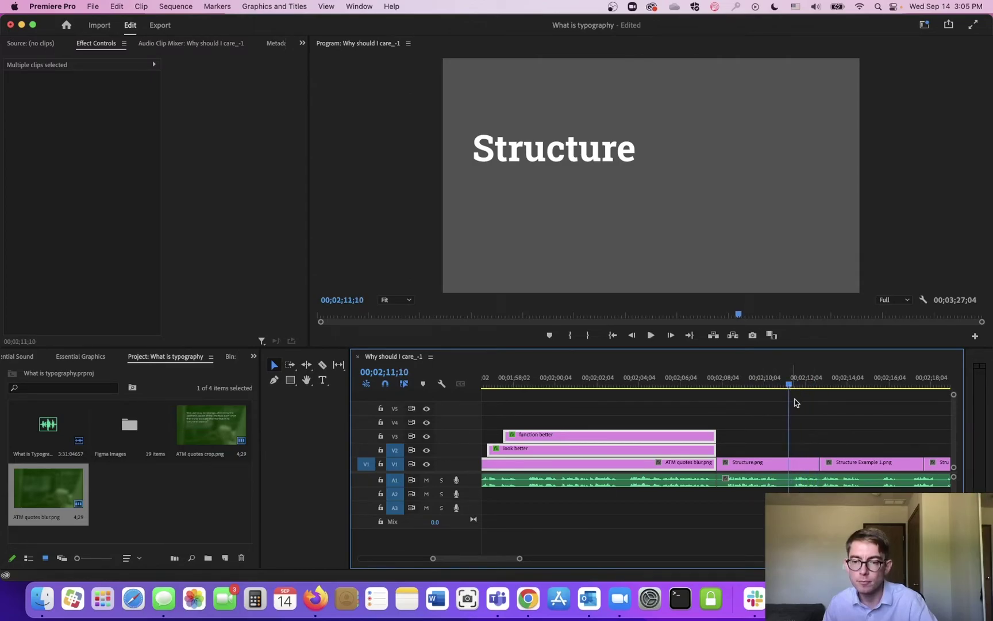
mouse_move(813, 463)
mouse_down()
mouse_move(787, 463)
mouse_move(827, 465)
mouse_move(819, 464)
mouse_up()
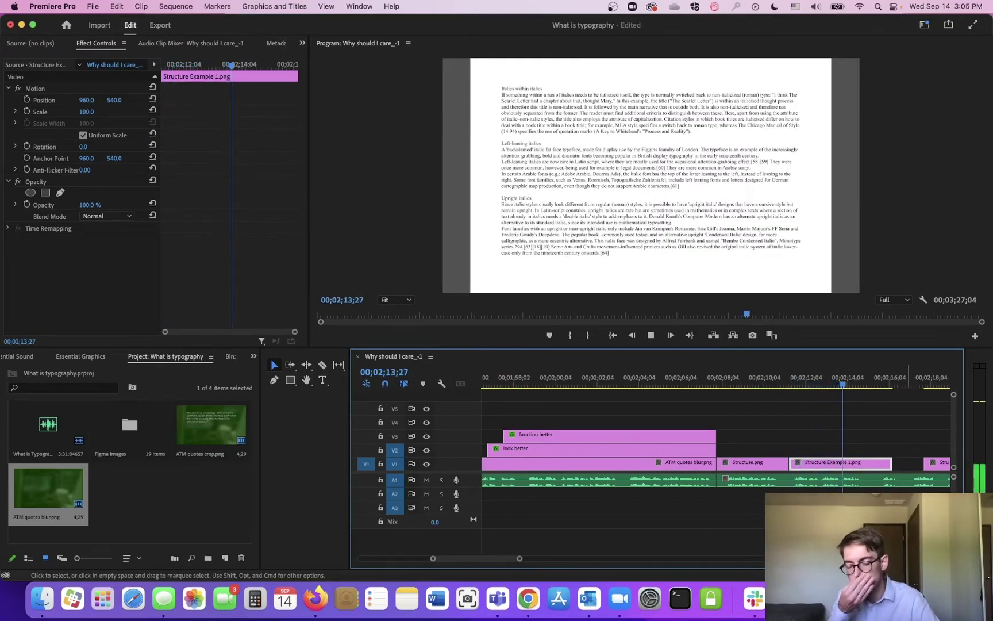
Shift the slides after Structure Example 1.png to start at about 00;02;29;15 and extend Structure Example 1.png to about 00;02;24;15.
key(space)
scroll(489, 562, right, 5)
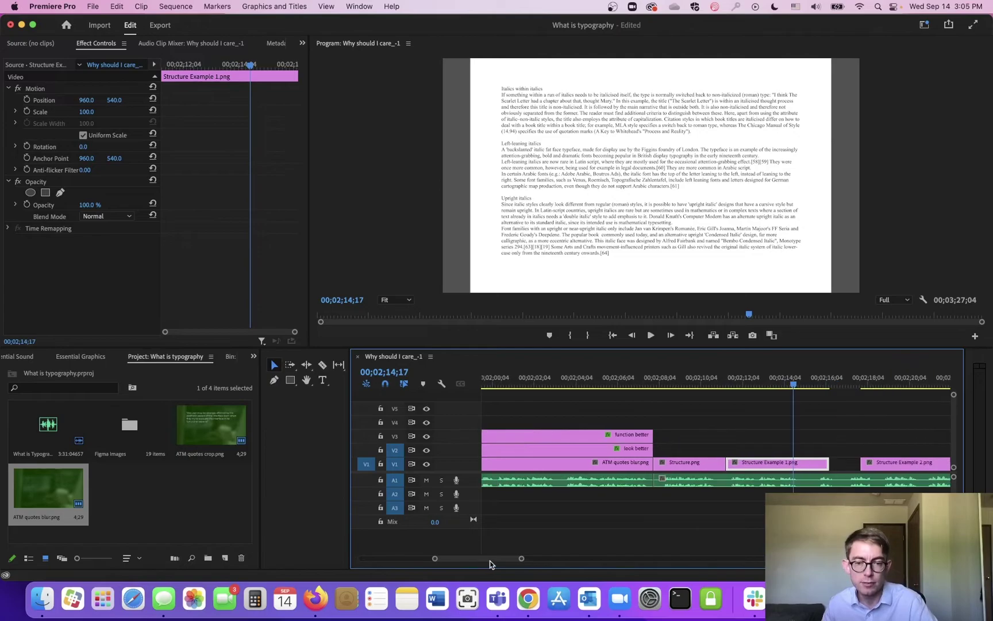
key(space)
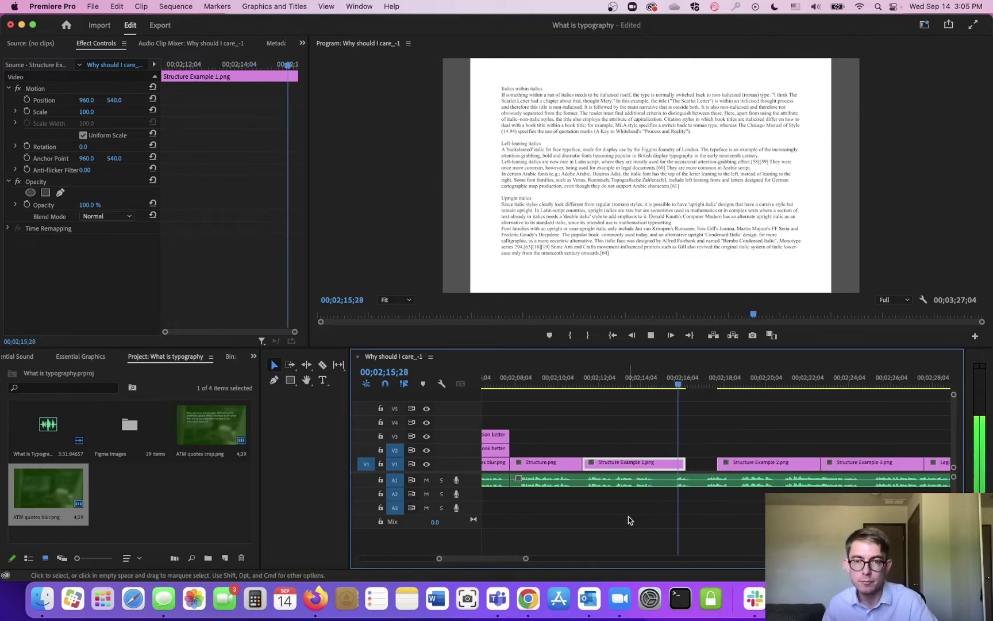
key(space)
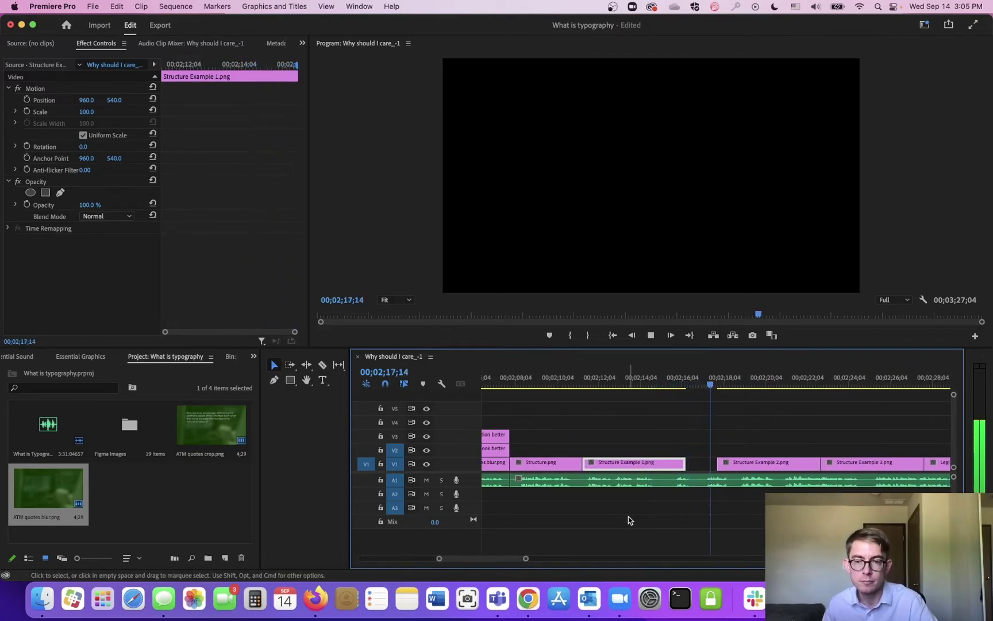
drag(525, 559, 569, 557)
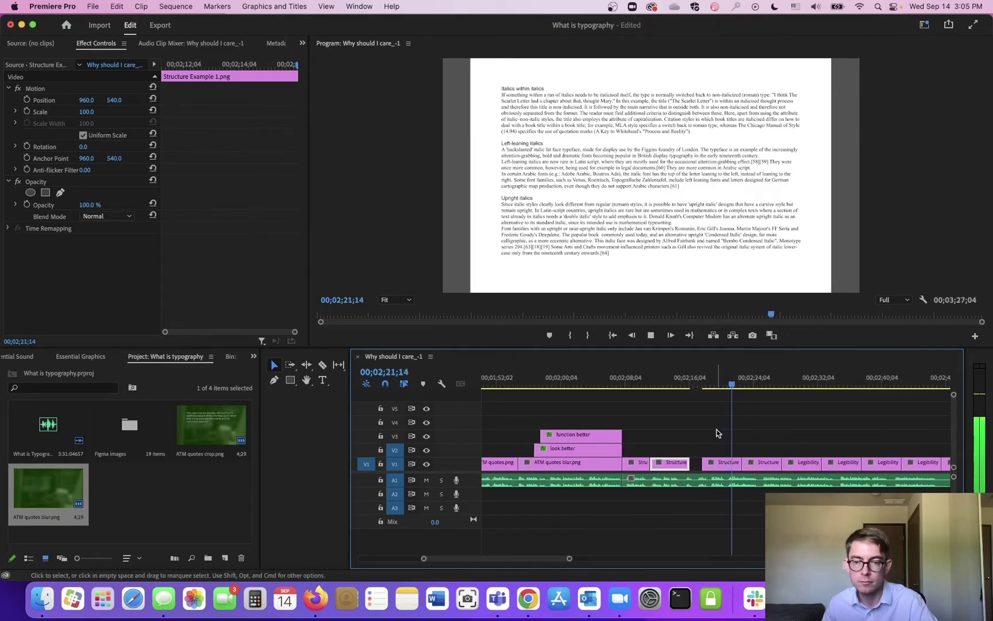
drag(713, 427, 918, 460)
scroll(805, 460, right, 5)
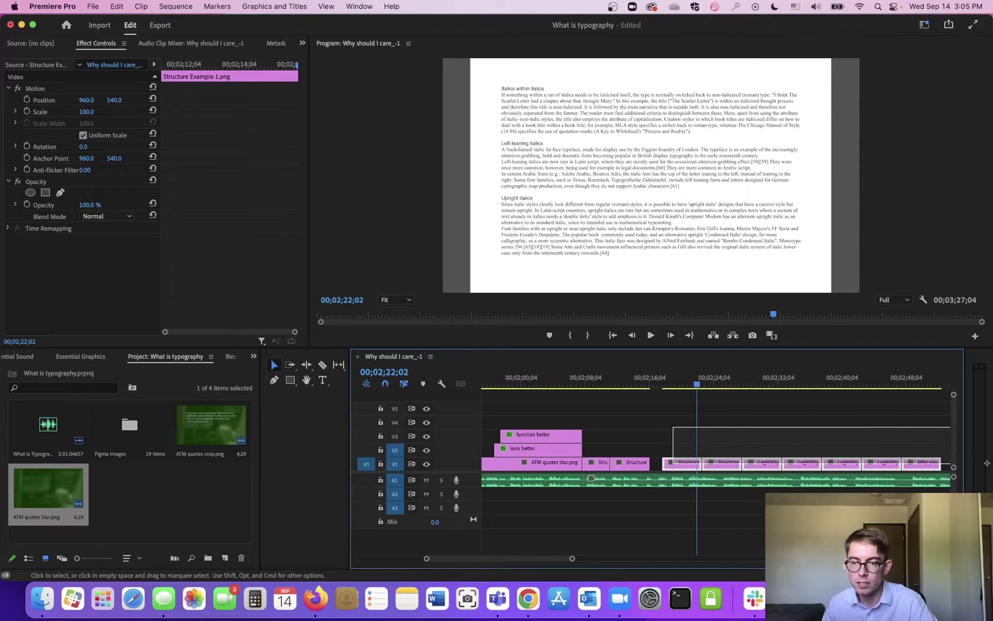
drag(611, 468, 706, 468)
drag(589, 463, 658, 462)
Play the narration, move Structure Example 2.png to start at 00;02;27;11, and extend Structure Example 1.png to meet it.
key(space)
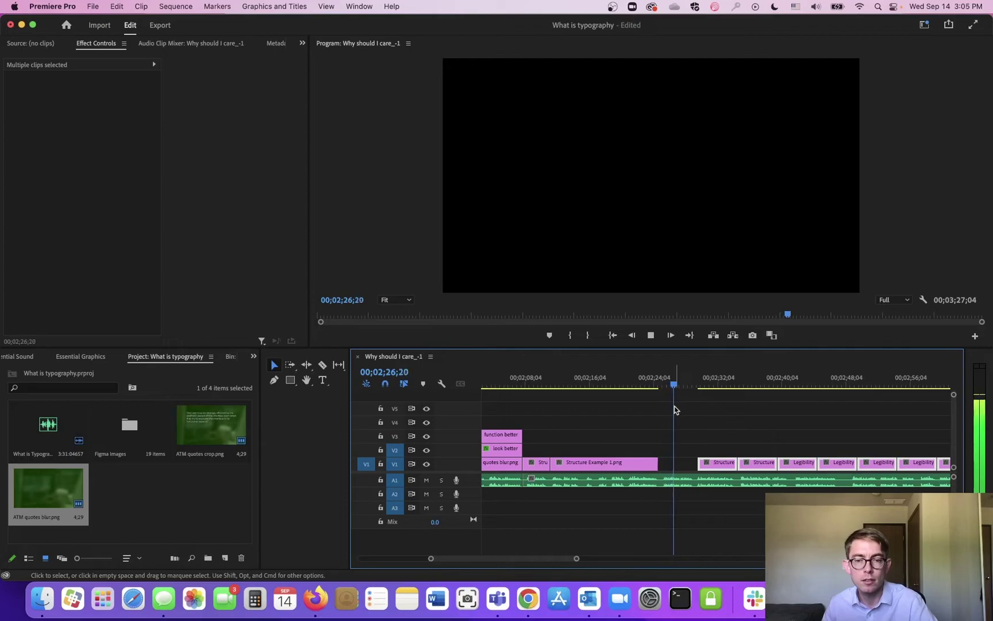
key(space)
drag(679, 390, 679, 387)
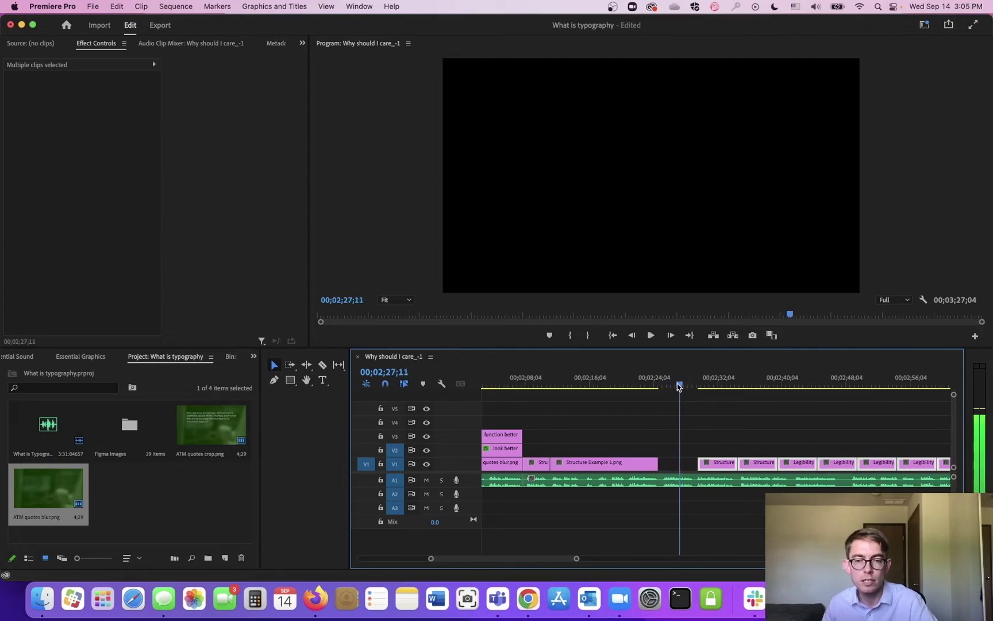
click(705, 439)
drag(705, 463, 678, 463)
Play the narration over Structure Example 2.png and trim that slide to end at about 00;02;30;27.
key(space)
drag(665, 387, 672, 388)
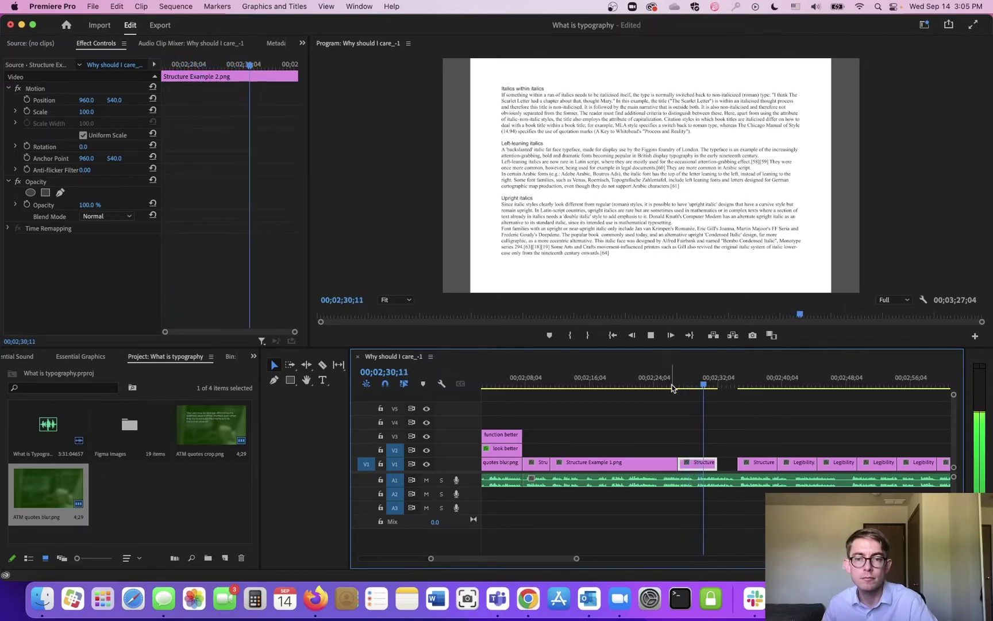
key(space)
drag(714, 387, 709, 386)
drag(717, 463, 708, 463)
Split the narration audio at 00;02;29;07 and move the following part to start at about 00;02;30;27.
click(680, 389)
key(space)
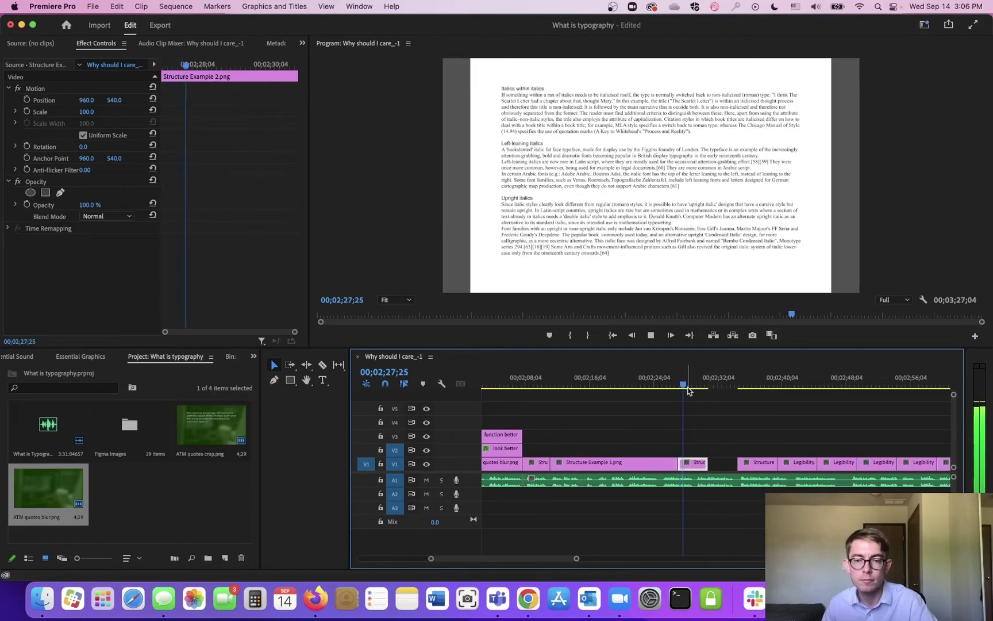
key(space)
click(726, 488)
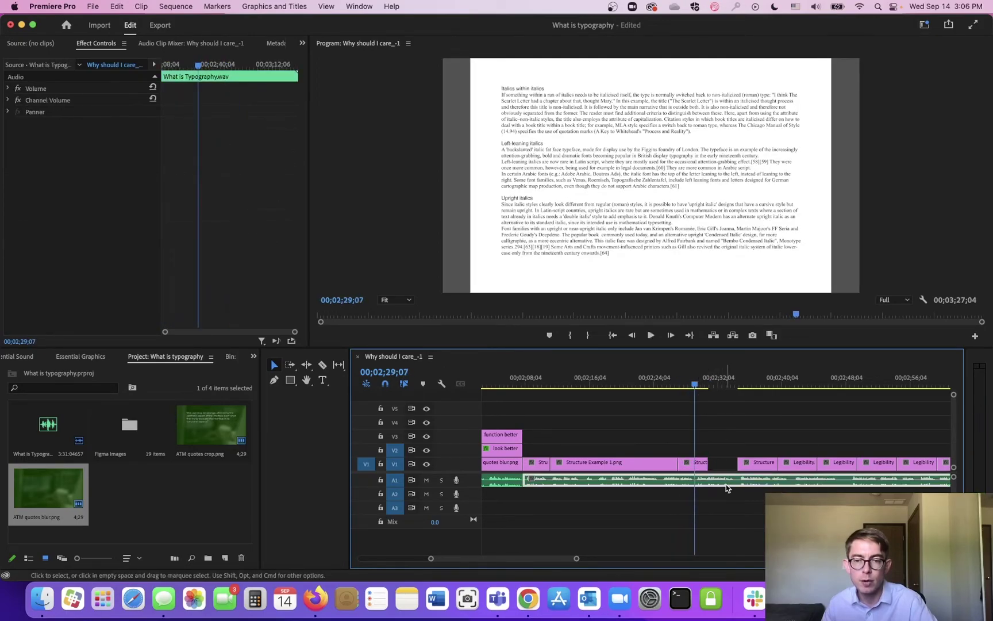
key(super+k)
drag(724, 488, 742, 487)
Review the Structure section from 00;02;07;17 and move the cut between Structure Example 1.png and Structure Example 2.png to 00;02;26;13.
click(747, 462)
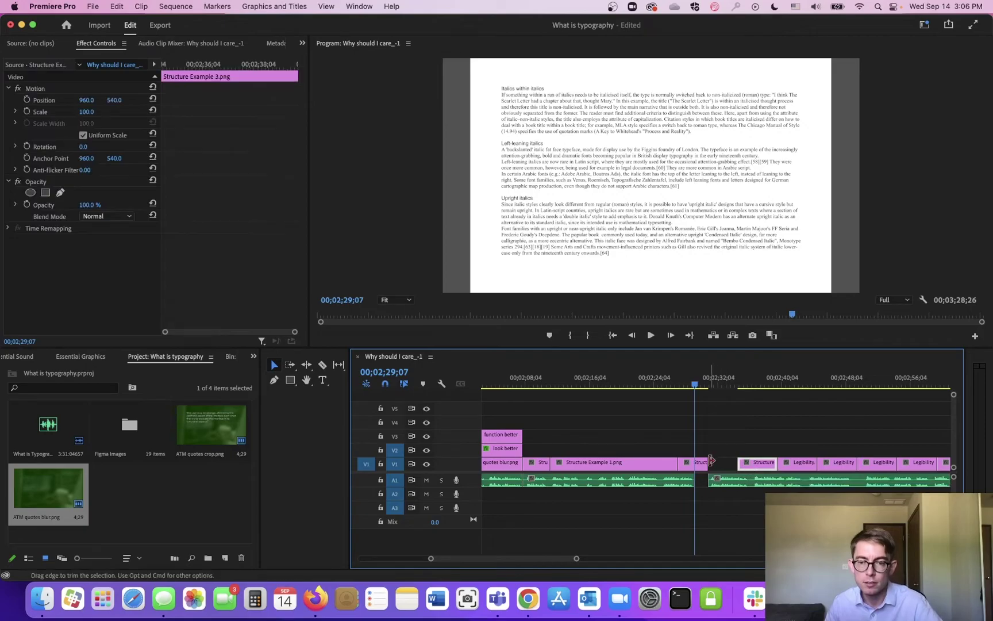
click(522, 382)
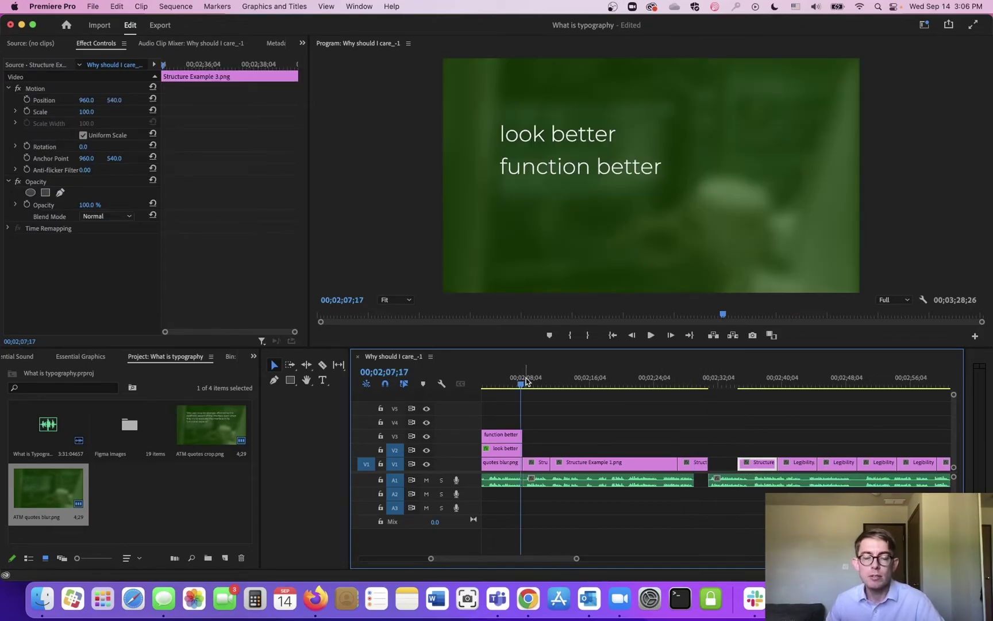
key(space)
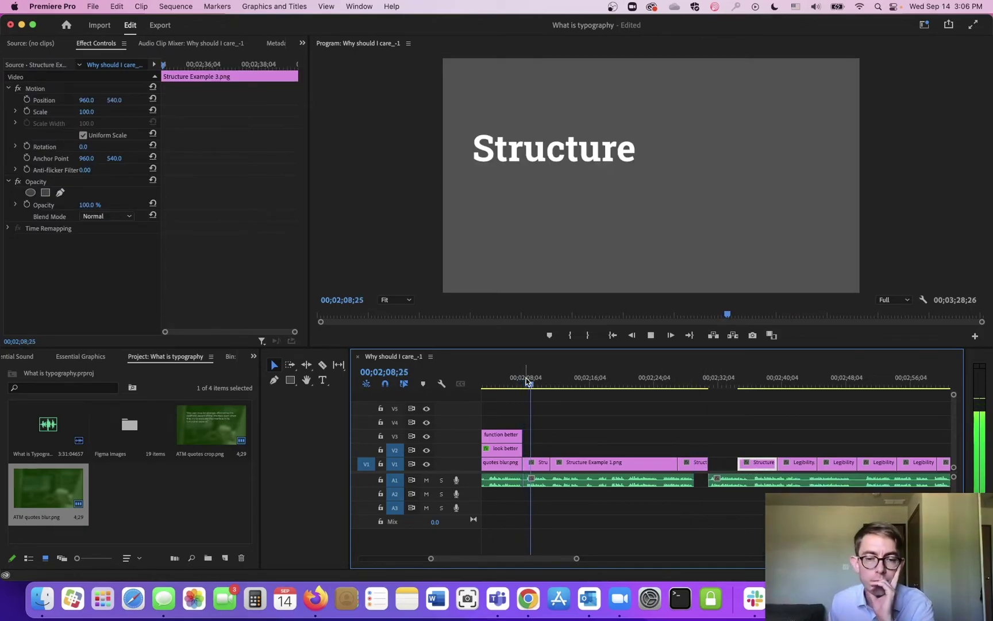
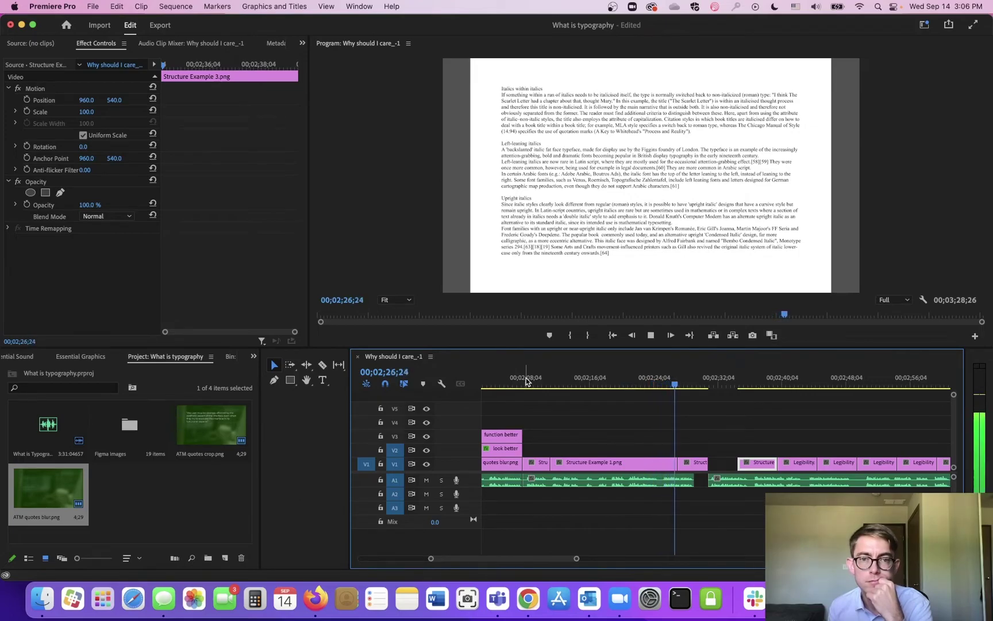
key(space)
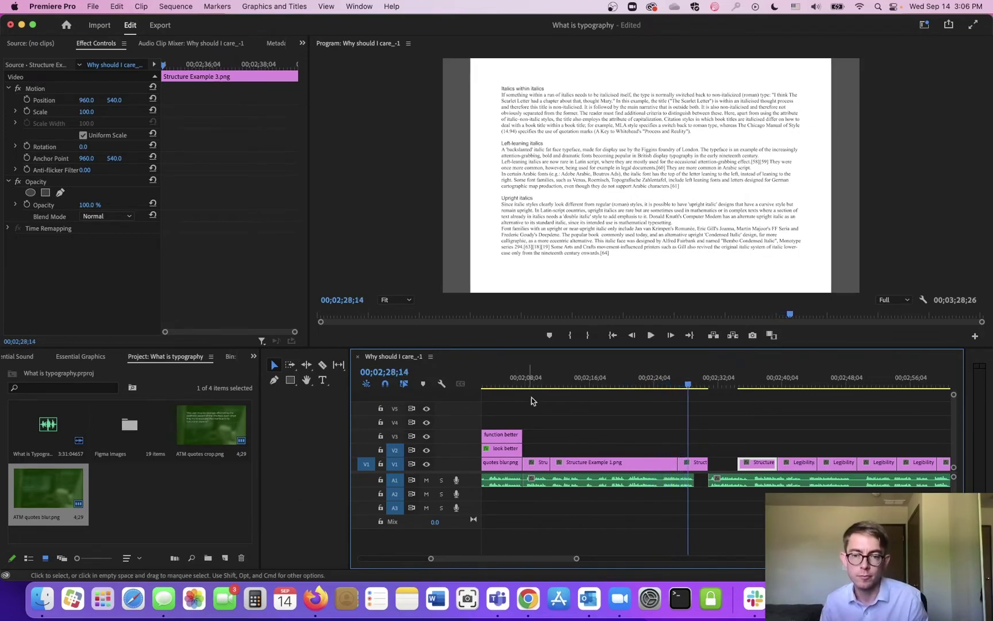
drag(669, 393, 670, 394)
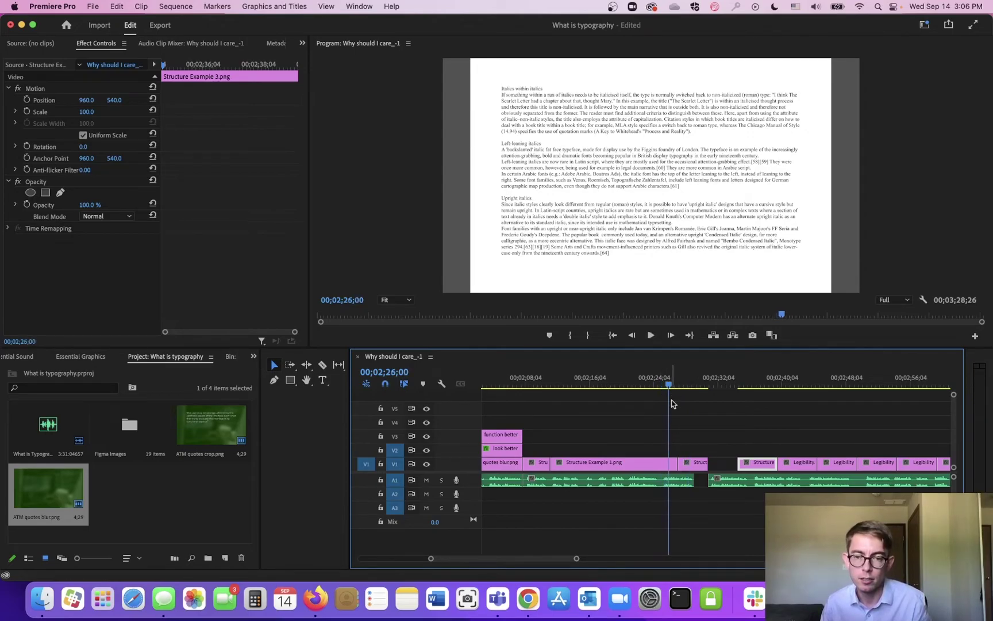
key(space)
key(space)
drag(672, 462, 674, 463)
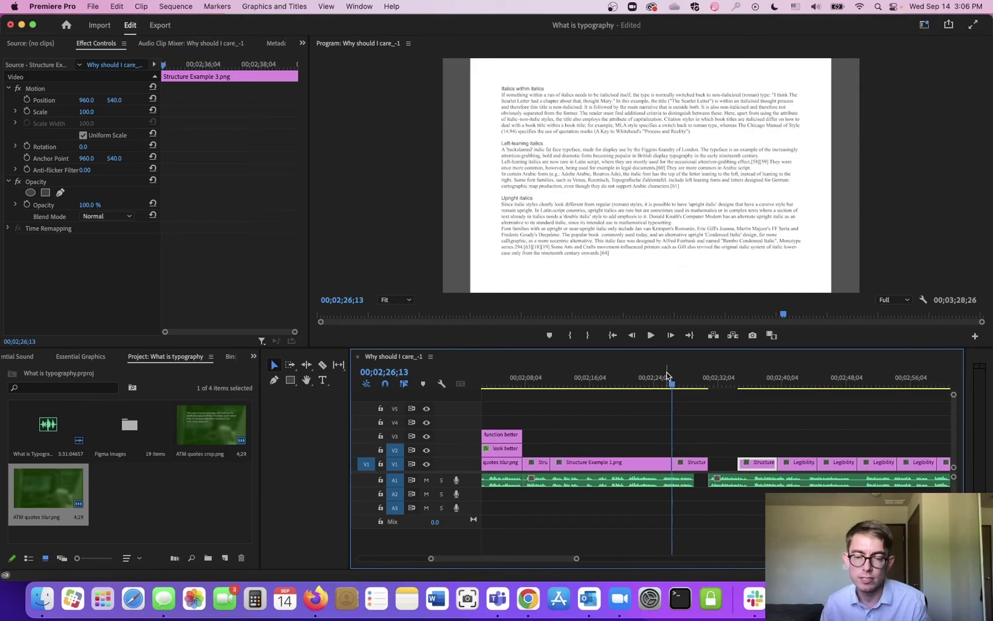
Play the narration, move Structure Example 3.png to start at about 00;02;32;07, and extend Structure Example 2.png to meet it.
key(space)
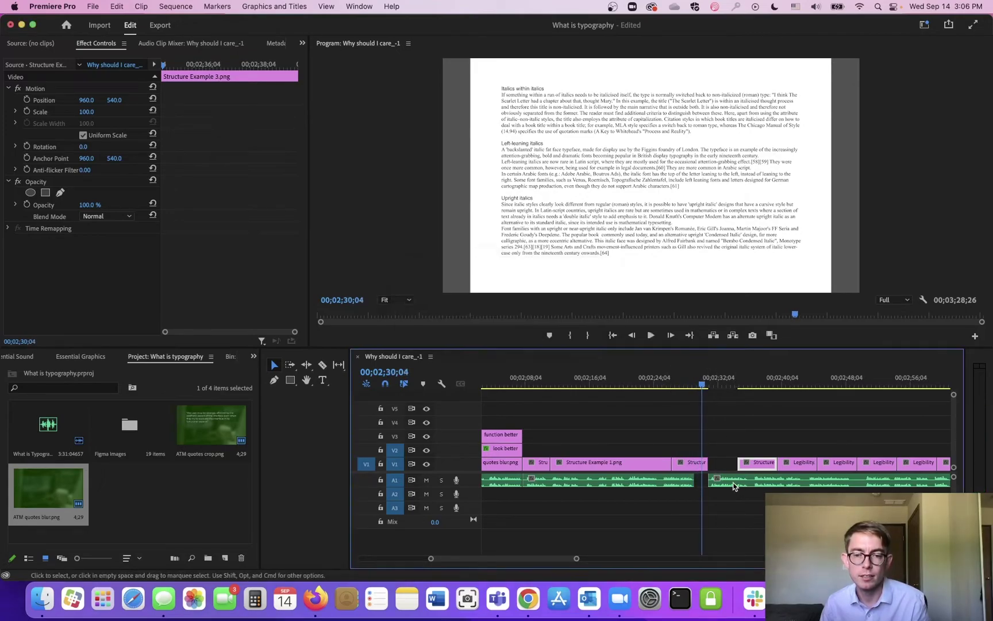
key(space)
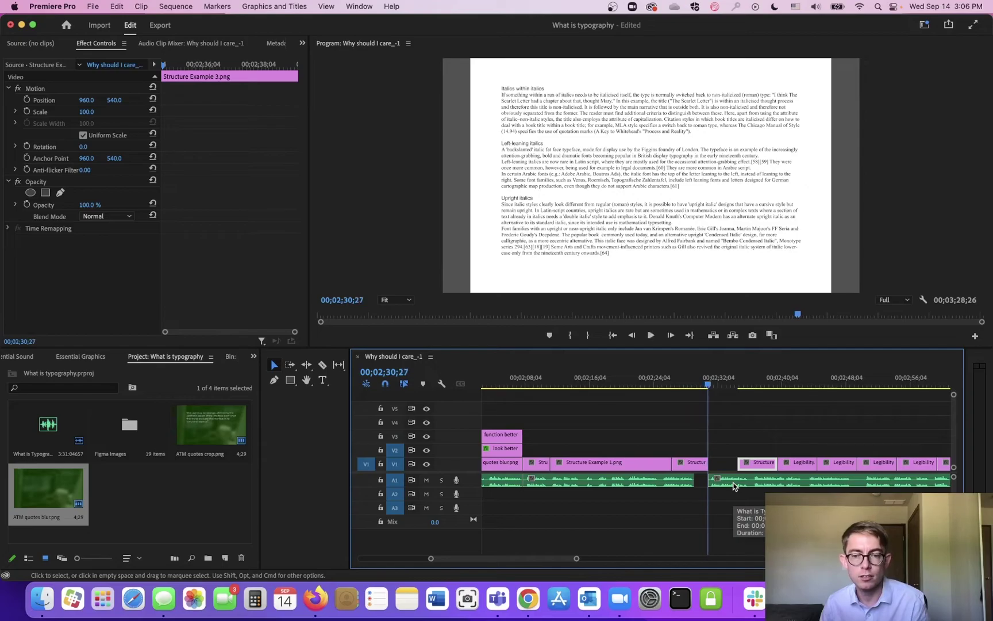
drag(750, 467, 728, 468)
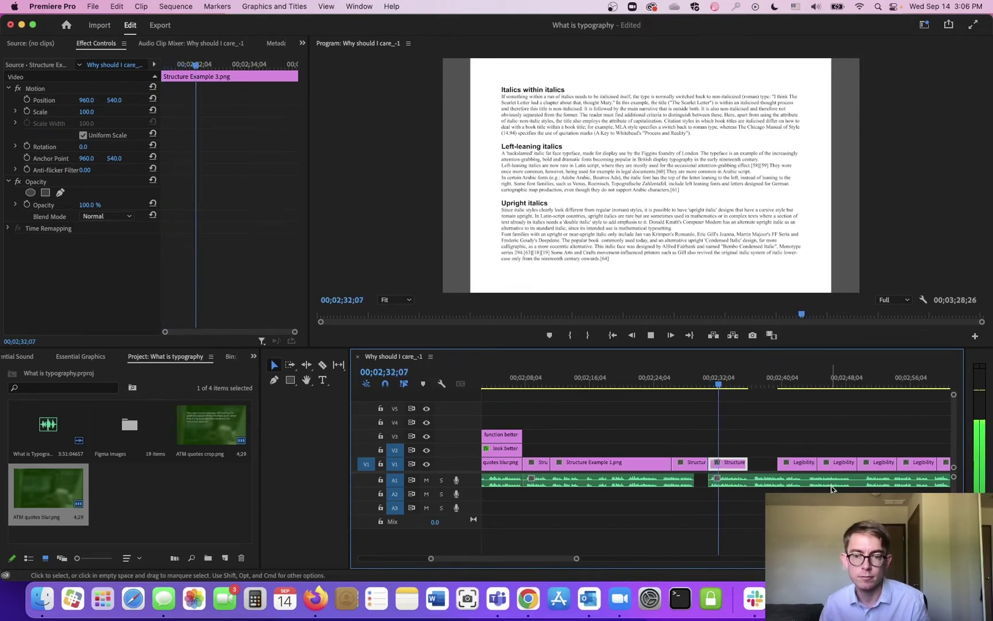
click(719, 383)
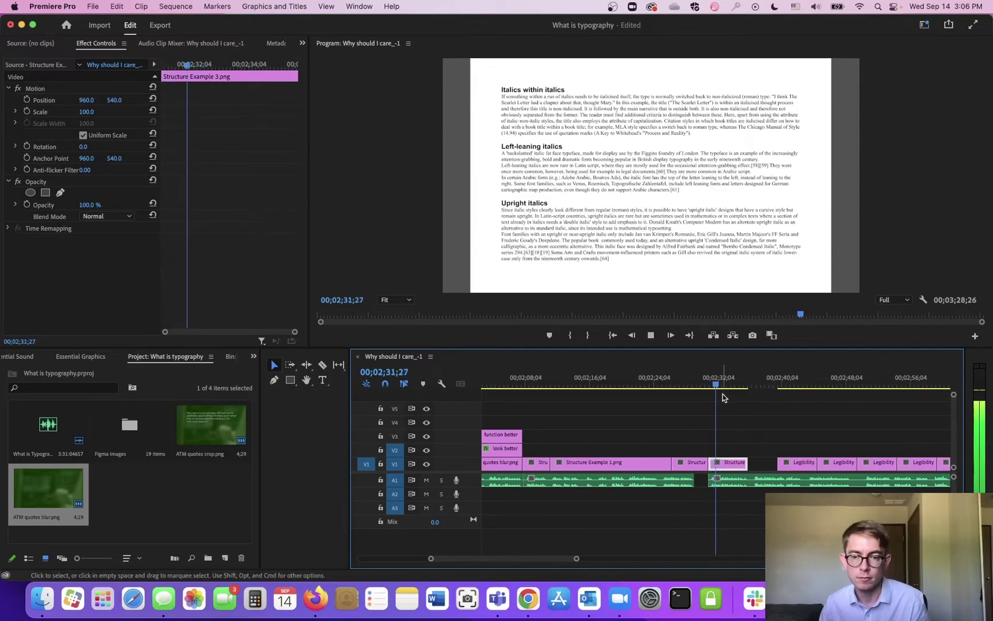
mouse_move(734, 463)
mouse_down()
mouse_move(744, 464)
mouse_move(717, 463)
mouse_up()
Shift the Legibility and following slides to start at about 00;02;48;18 and extend Structure Example 3.png to meet them.
click(704, 383)
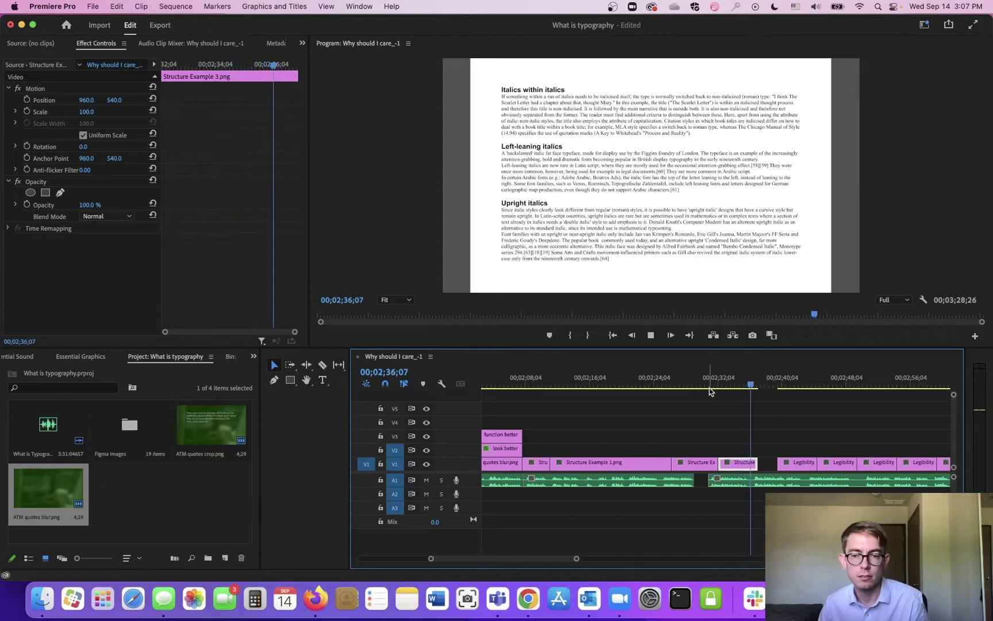
key(space)
drag(577, 558, 596, 558)
drag(884, 443, 770, 464)
key(space)
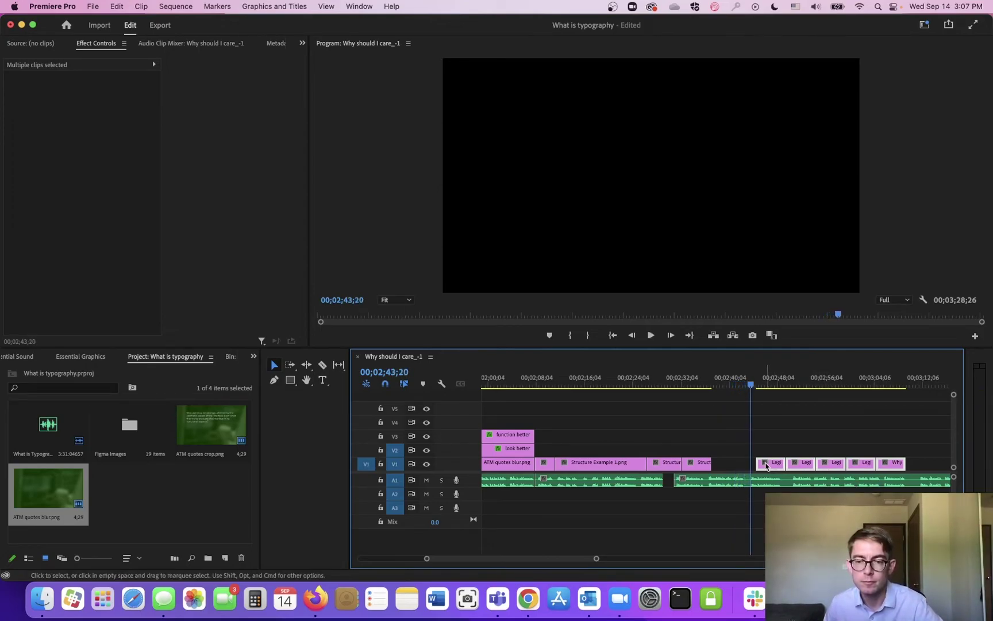
mouse_move(803, 465)
mouse_down()
mouse_move(787, 460)
mouse_move(802, 460)
mouse_up()
drag(708, 462, 777, 463)
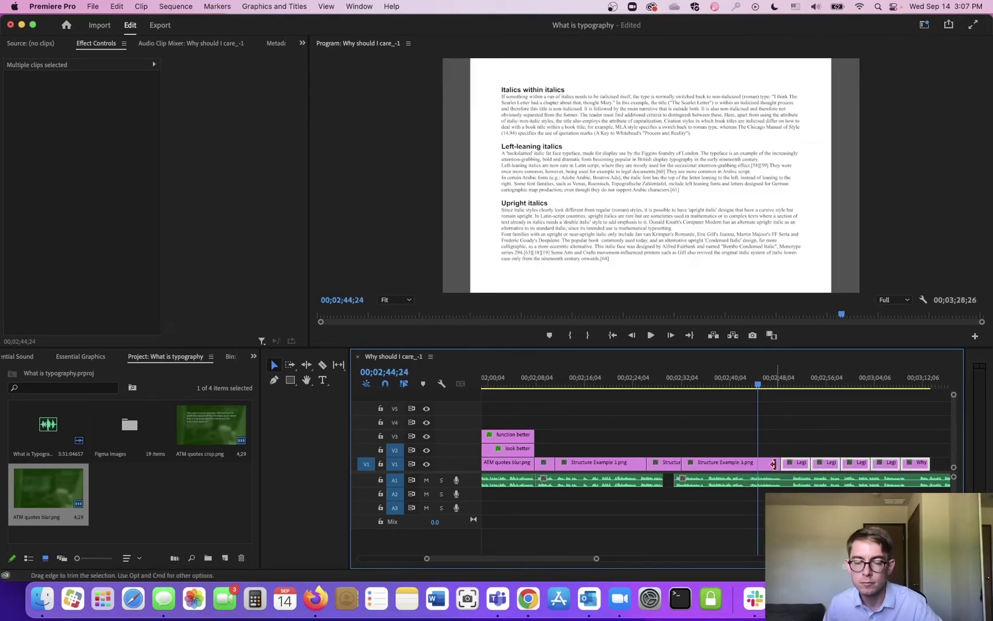
Split the narration at 00;02;50;04, trim the silence just before the split, and close the audio gap.
key(space)
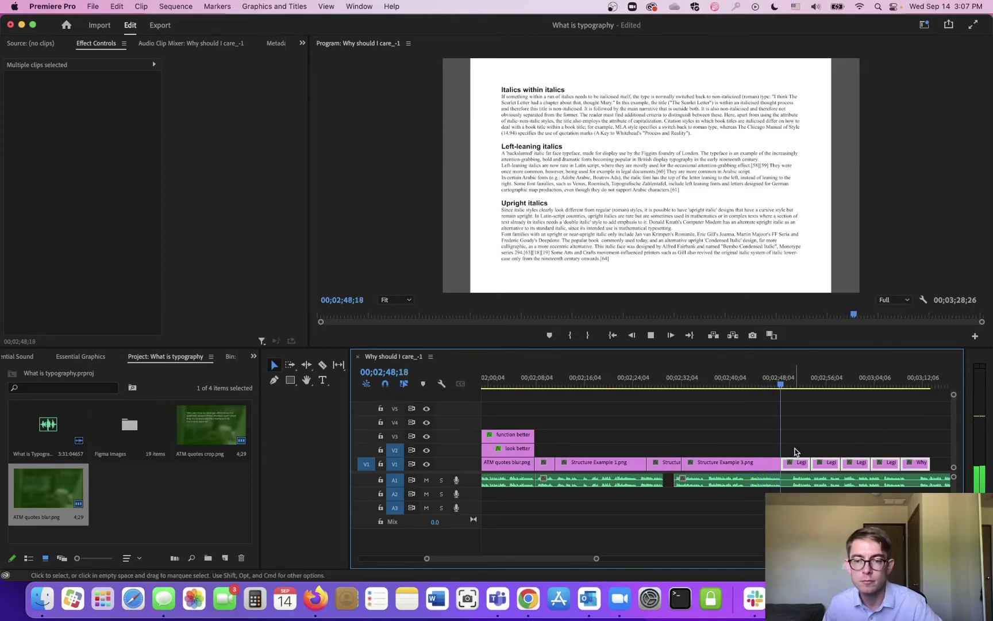
key(space)
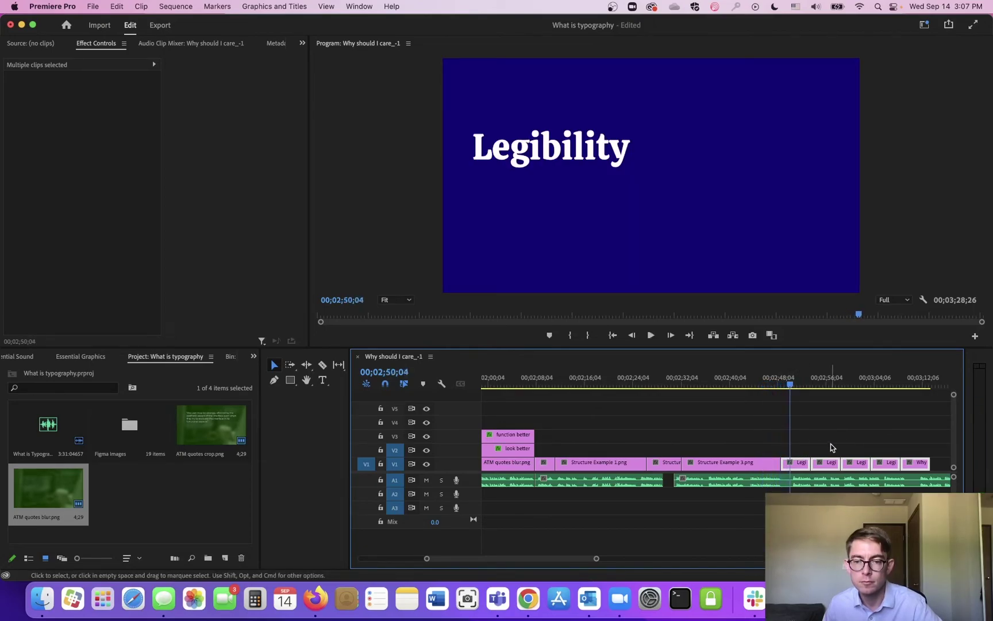
click(816, 503)
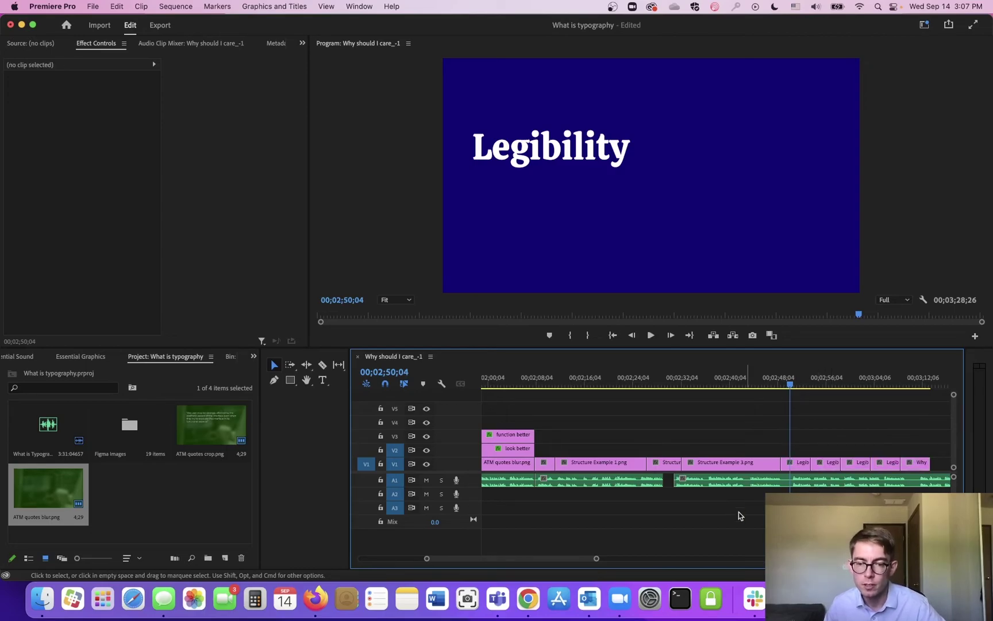
drag(596, 558, 576, 555)
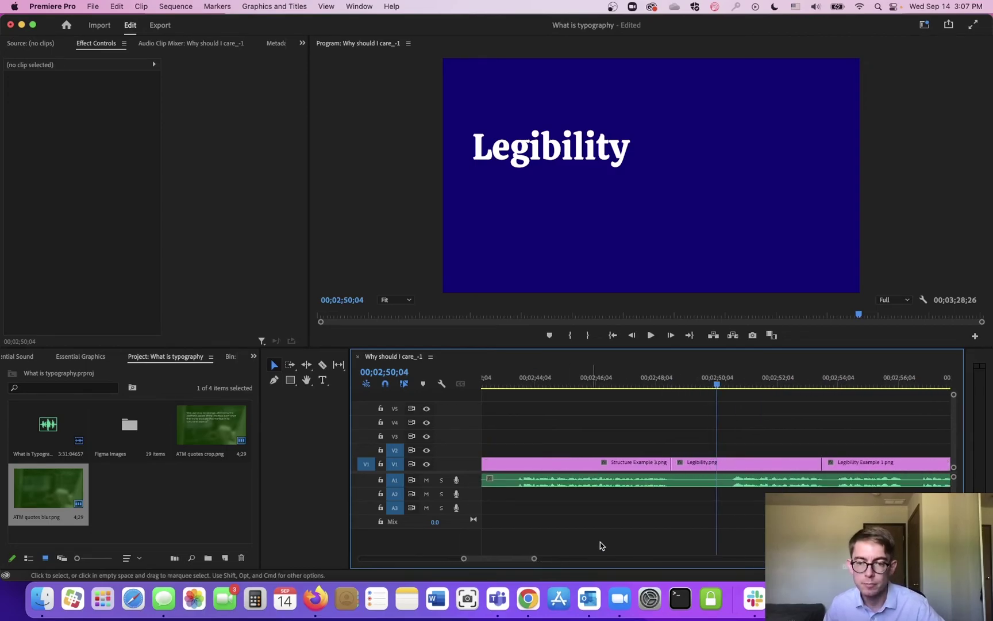
click(745, 482)
drag(715, 481, 695, 482)
click(722, 481)
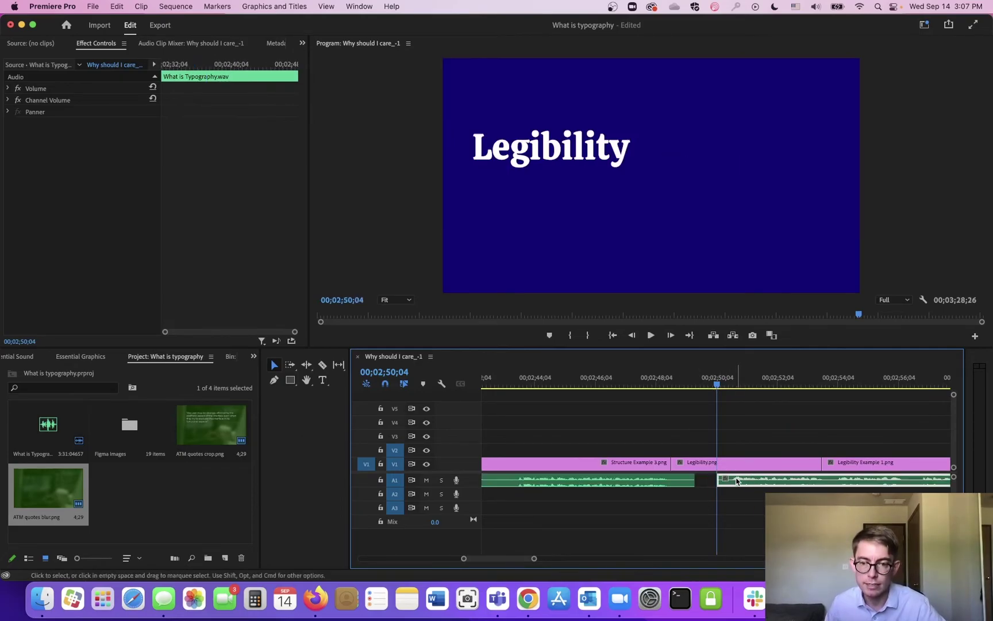
Play the narration, shift the Legibility and following slides to start at 00;02;49;26, and extend Structure Example 3.png to meet them.
click(651, 393)
key(space)
key(space)
drag(533, 558, 648, 558)
drag(858, 412, 709, 467)
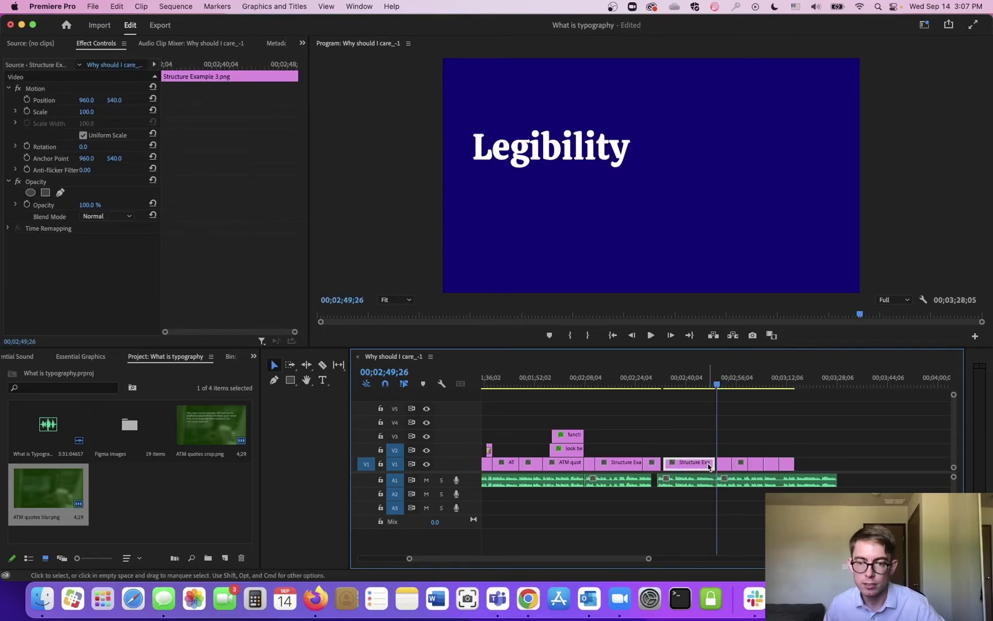
click(709, 467)
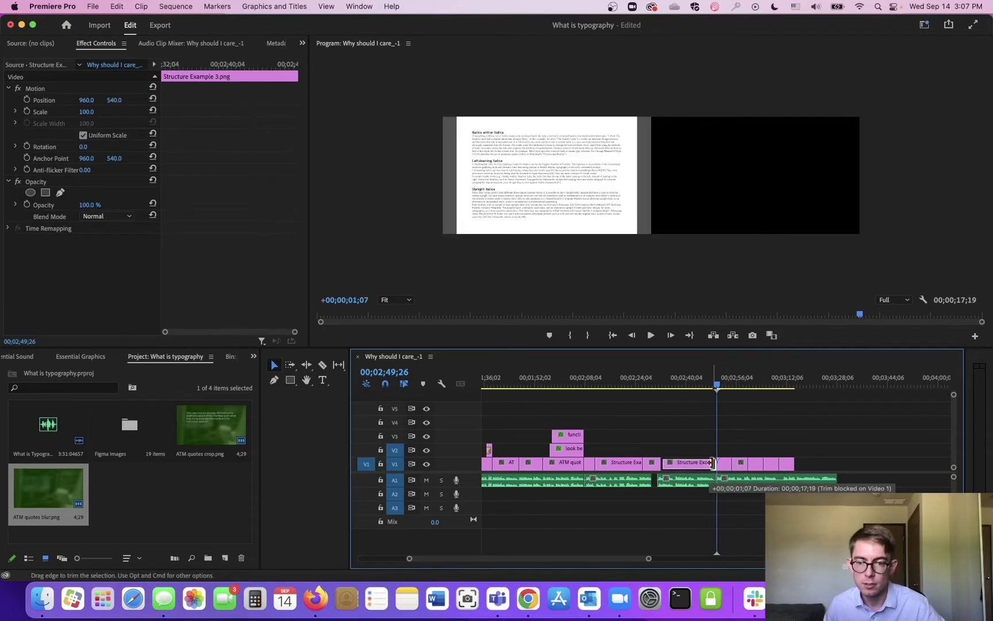
Play Structure Example 3.png to 00;02;39;18 and add a text box reading "Heading Styles" over the slide's right half.
mouse_move(664, 383)
mouse_down()
mouse_move(650, 382)
mouse_move(663, 384)
mouse_up()
key(space)
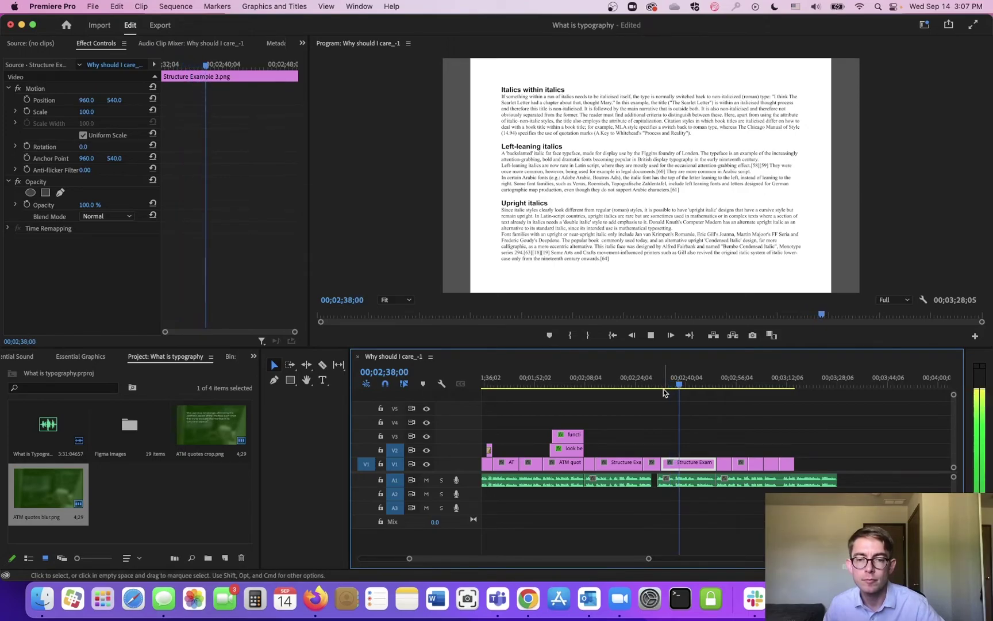
key(space)
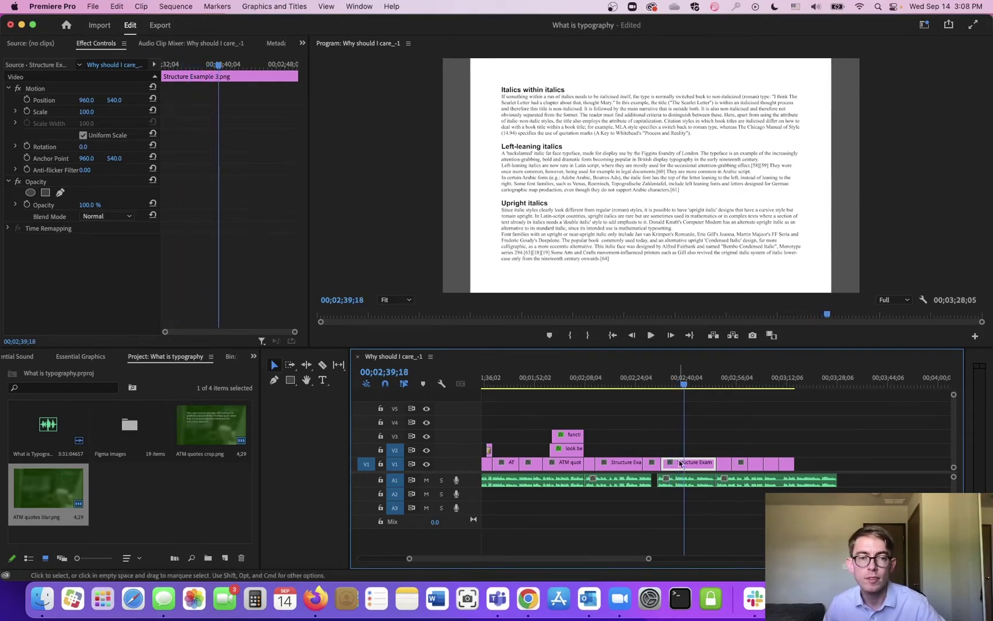
click(323, 381)
drag(672, 126, 794, 181)
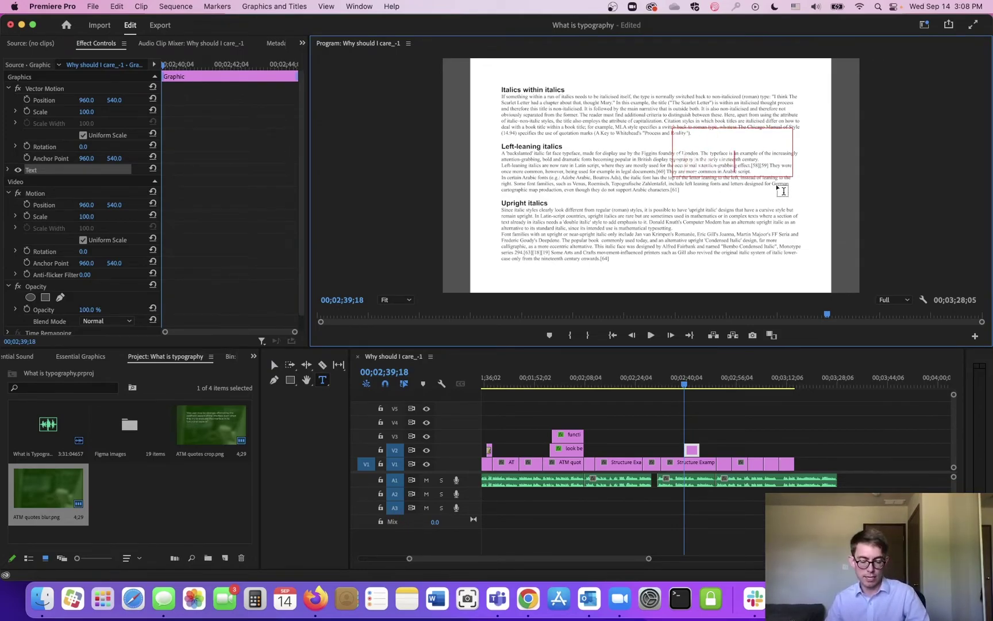
Set the "Heading Styles" text to Montserrat Black with a blue 1805FF fill.
click(9, 170)
click(147, 208)
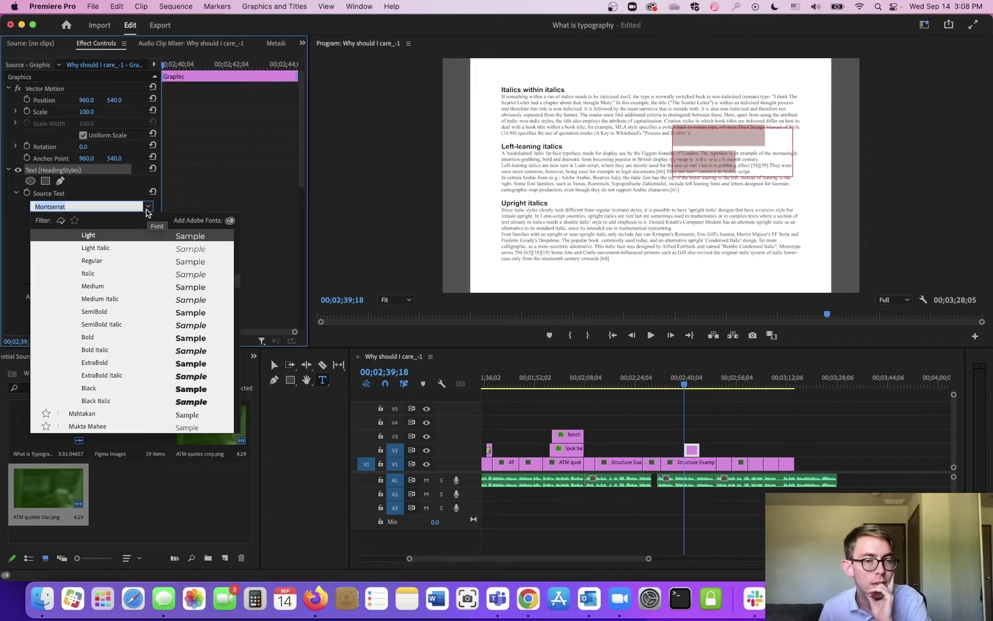
click(103, 393)
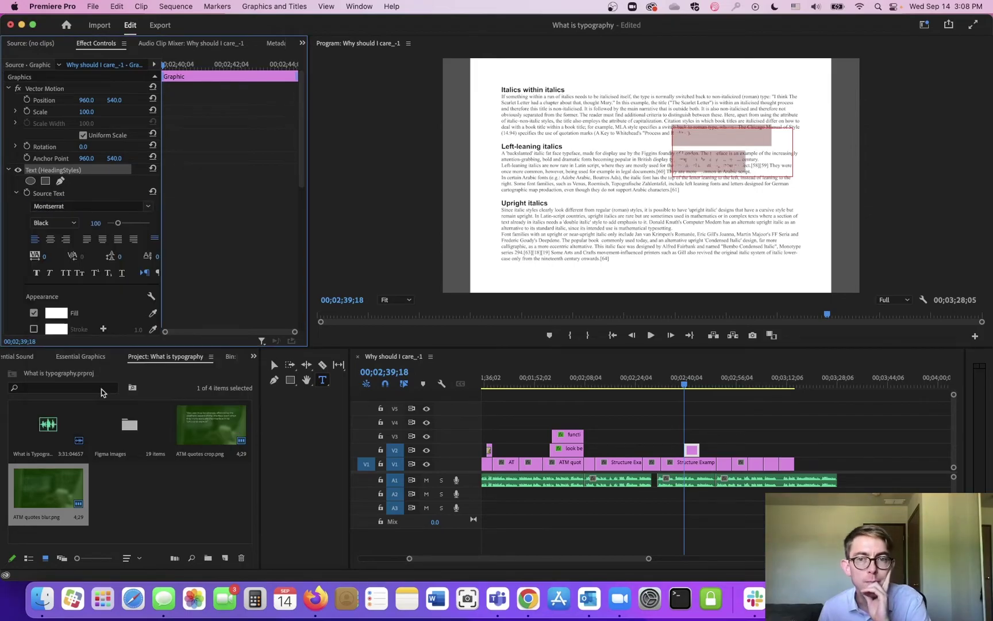
click(56, 314)
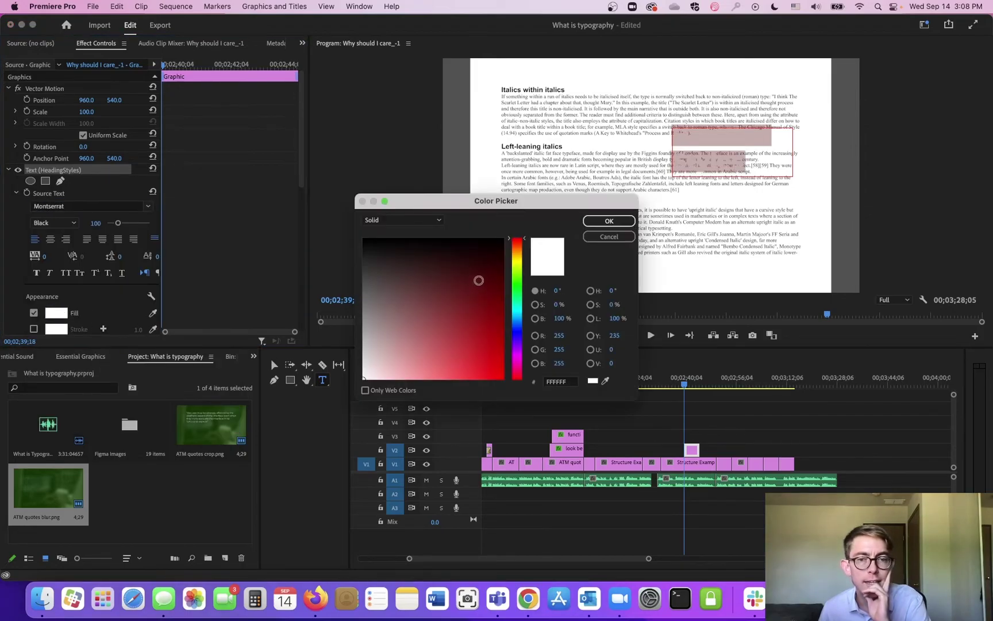
click(517, 332)
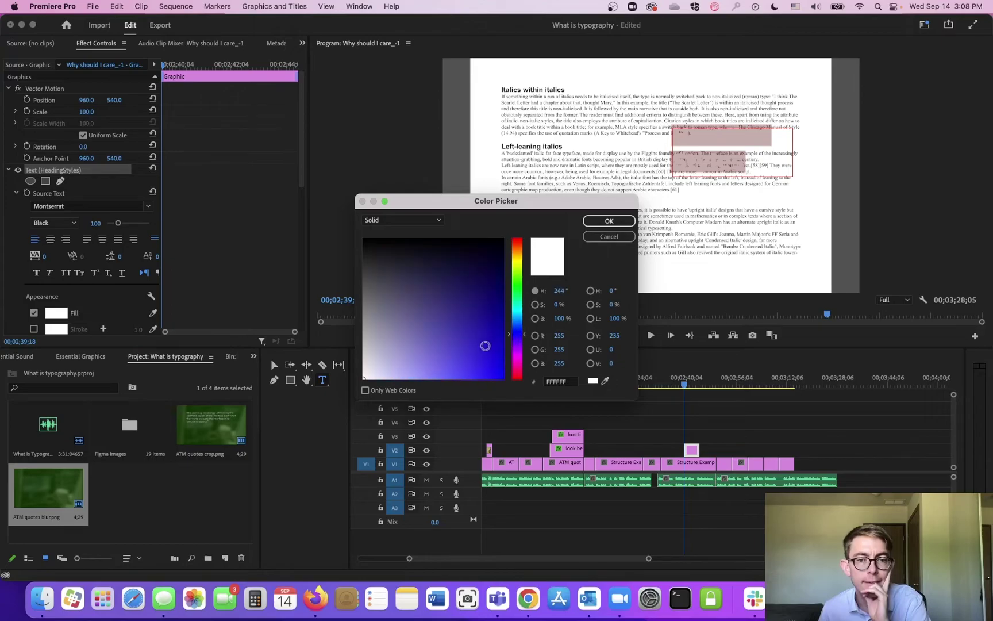
drag(485, 346, 500, 380)
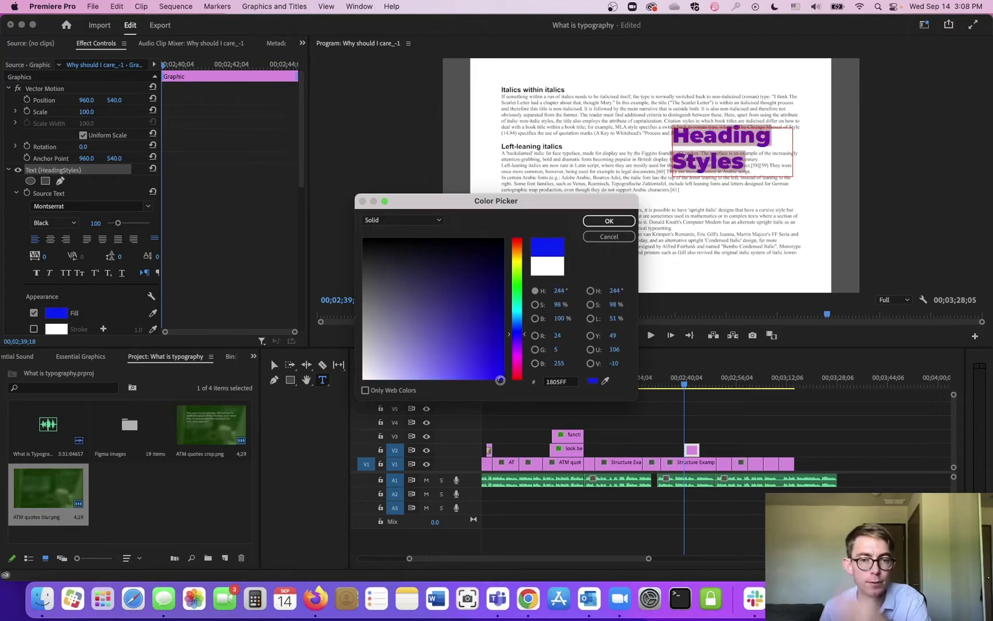
click(609, 222)
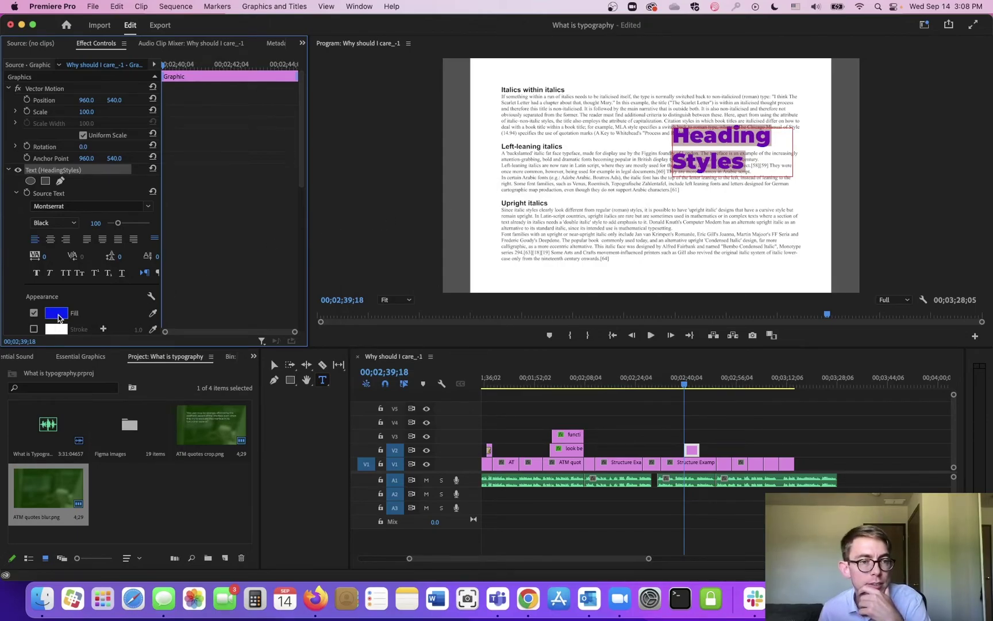
Add a white stroke and a shadow to the "Heading Styles" text.
scroll(30, 301, down, 2)
click(33, 285)
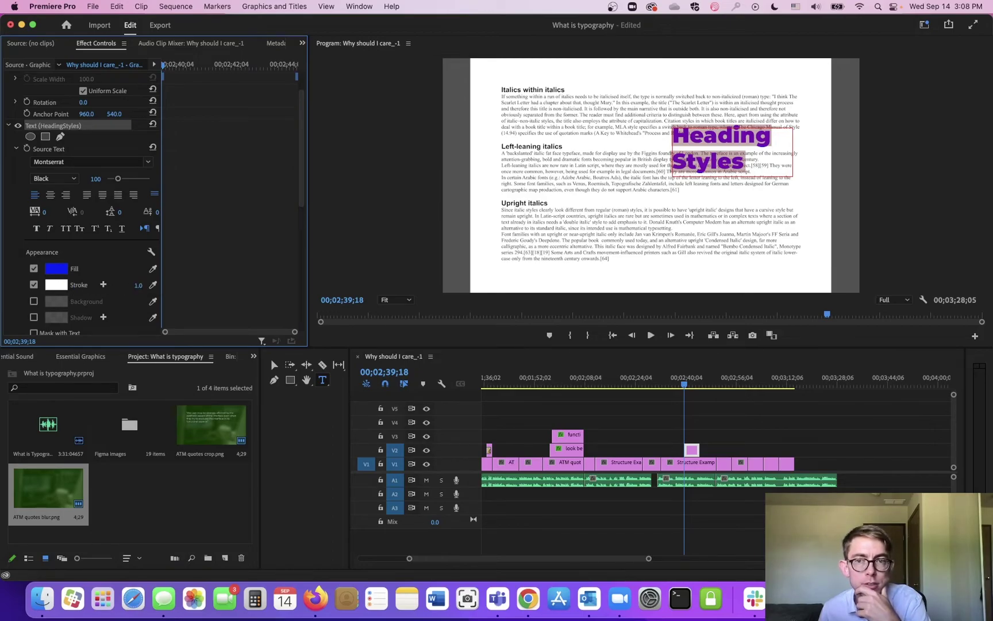
click(33, 318)
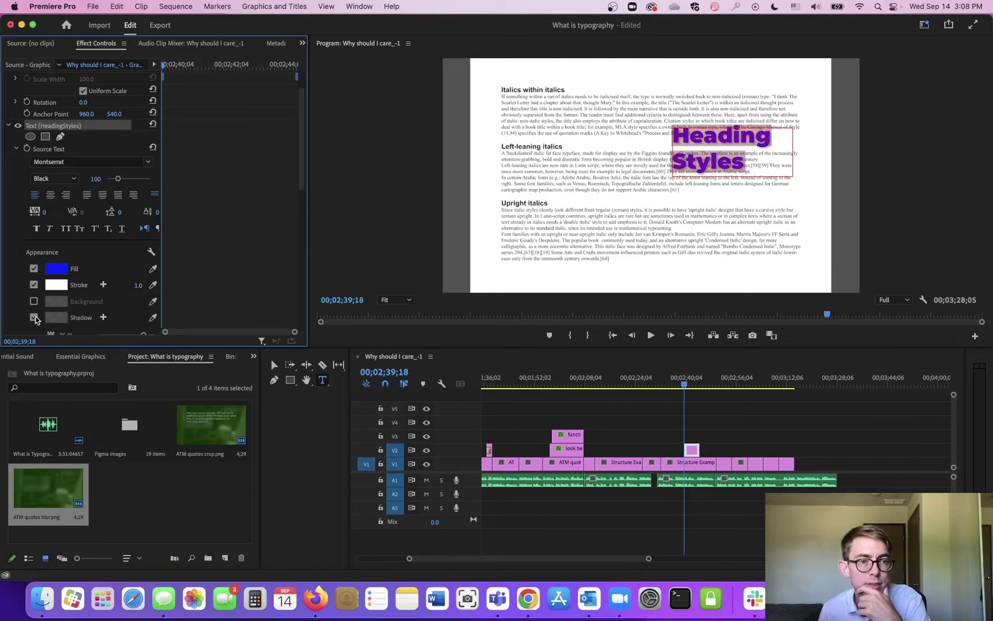
scroll(106, 300, down, 3)
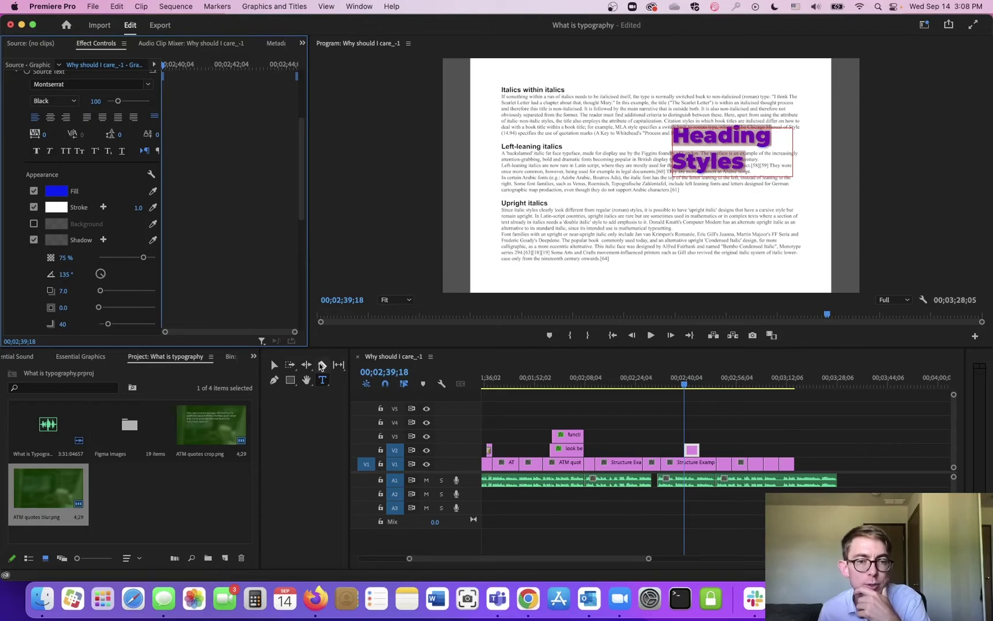
Set the "Heading Styles" stroke width to 16 and move the text over the slide's Left-leaning italics paragraph.
click(274, 364)
drag(719, 167, 635, 232)
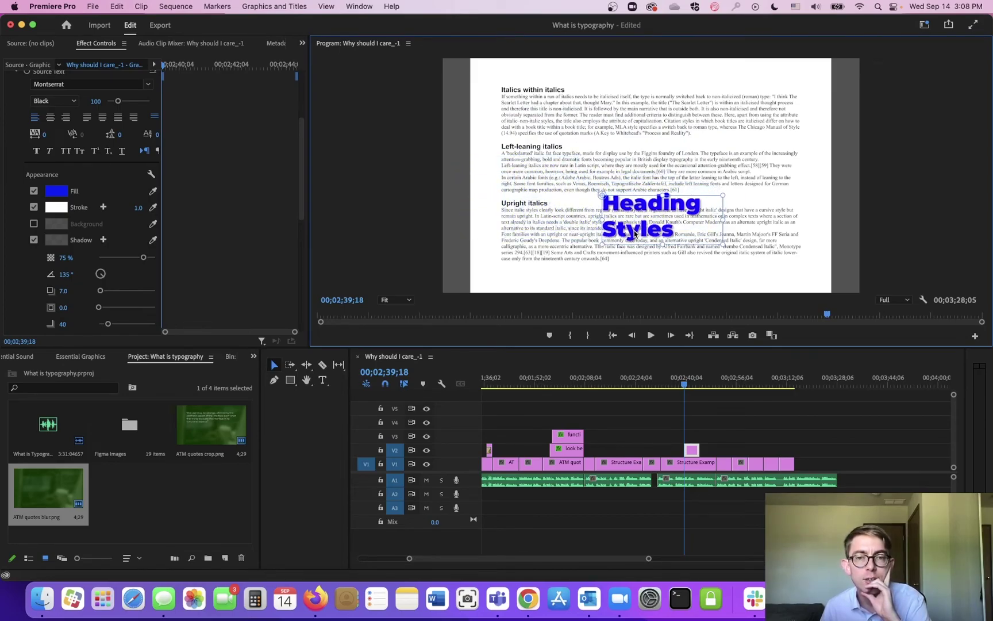
click(141, 208)
drag(136, 208, 151, 207)
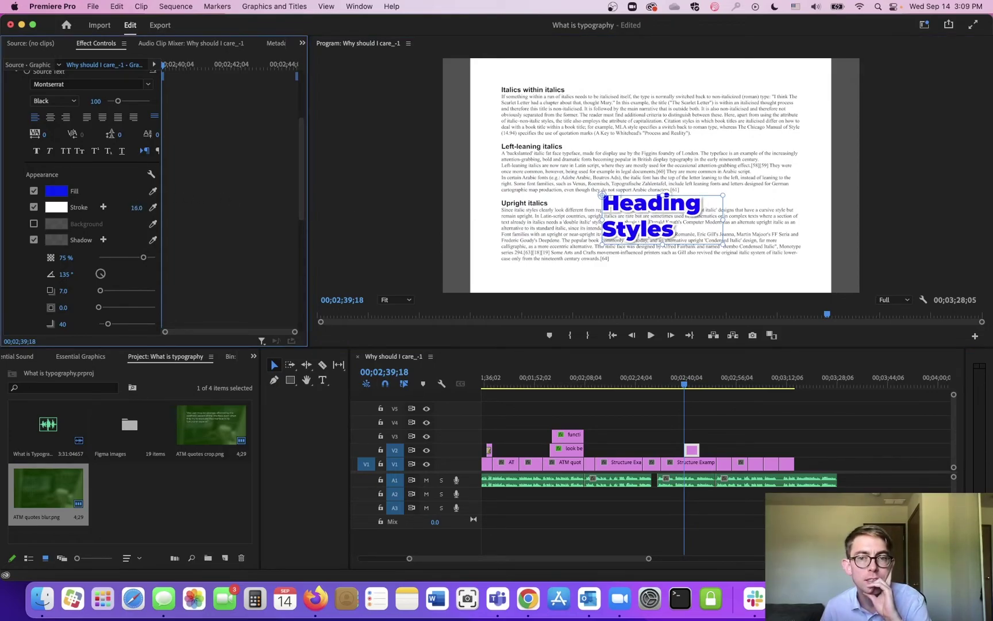
drag(660, 218, 632, 171)
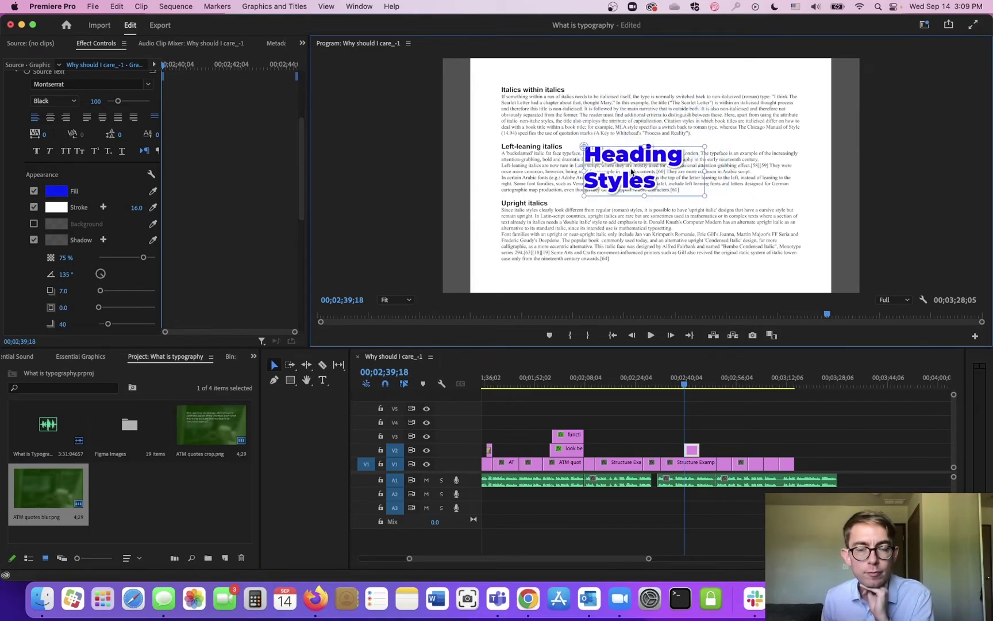
Scale the "Heading Styles" graphic to 251 and reposition it over the middle of the slide.
scroll(155, 195, up, 5)
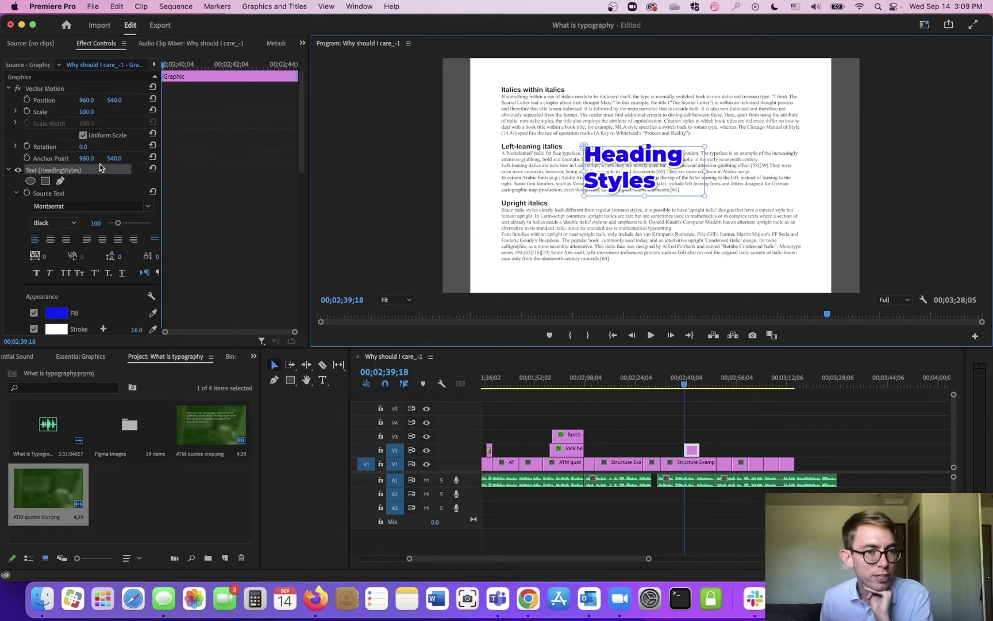
drag(86, 112, 173, 112)
drag(616, 188, 669, 194)
drag(837, 173, 792, 165)
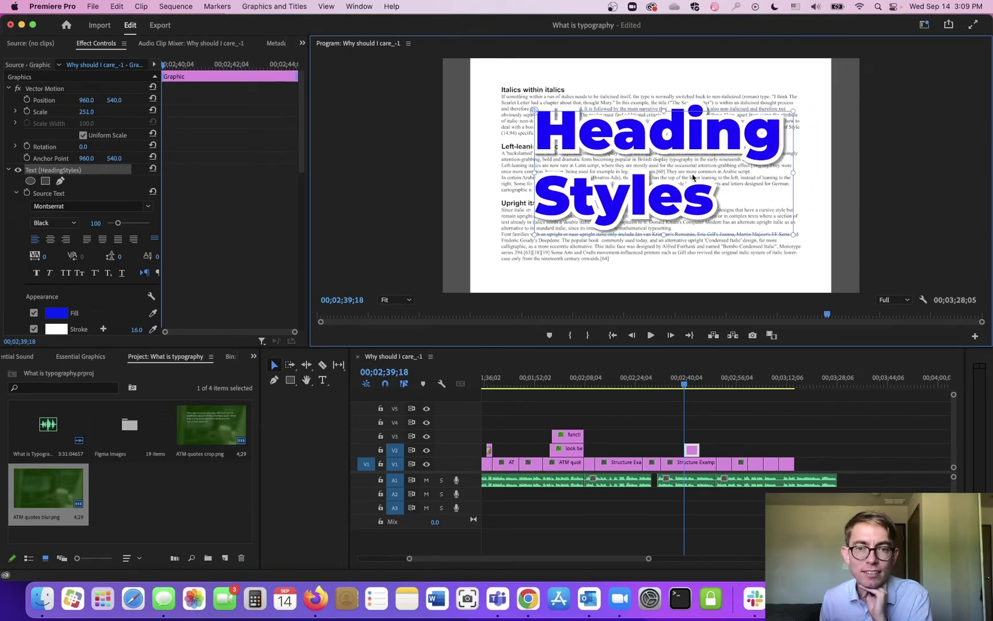
Play the narration under the "Heading Styles" overlay and trim the overlay's end to 00;02;43;06.
click(666, 379)
key(space)
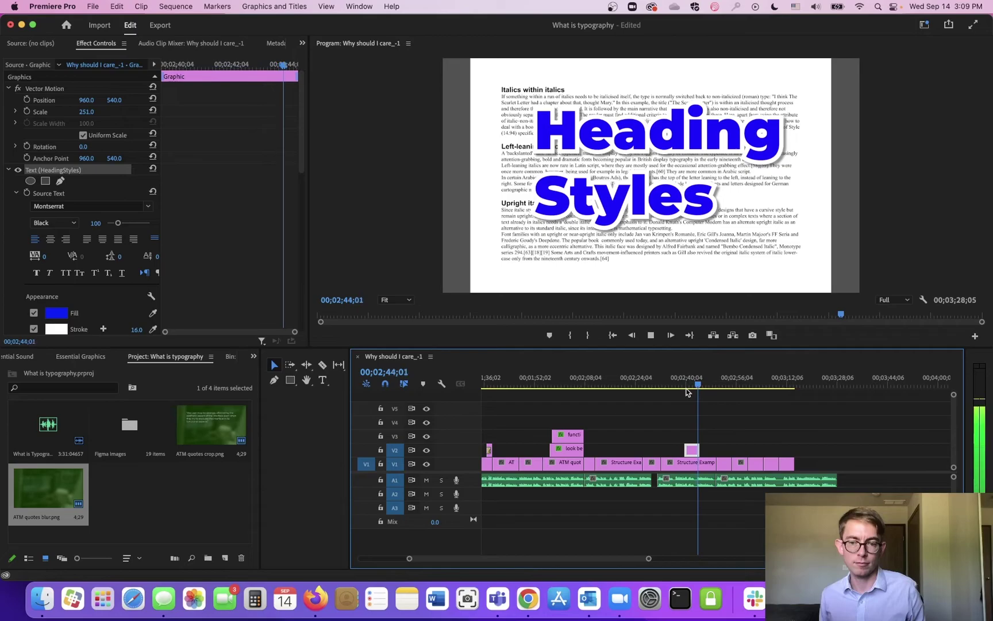
click(696, 384)
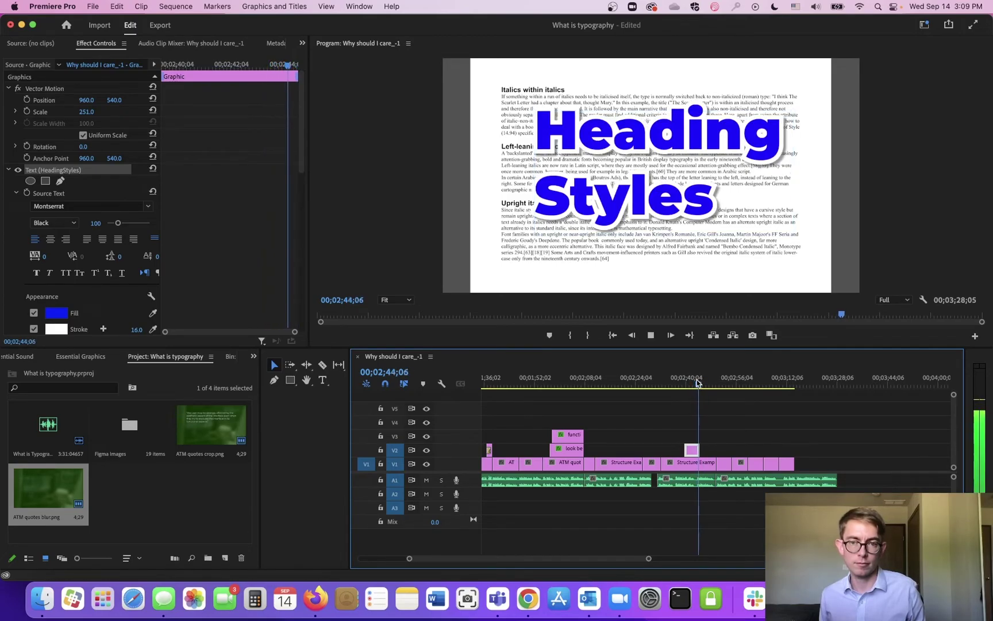
key(space)
click(696, 384)
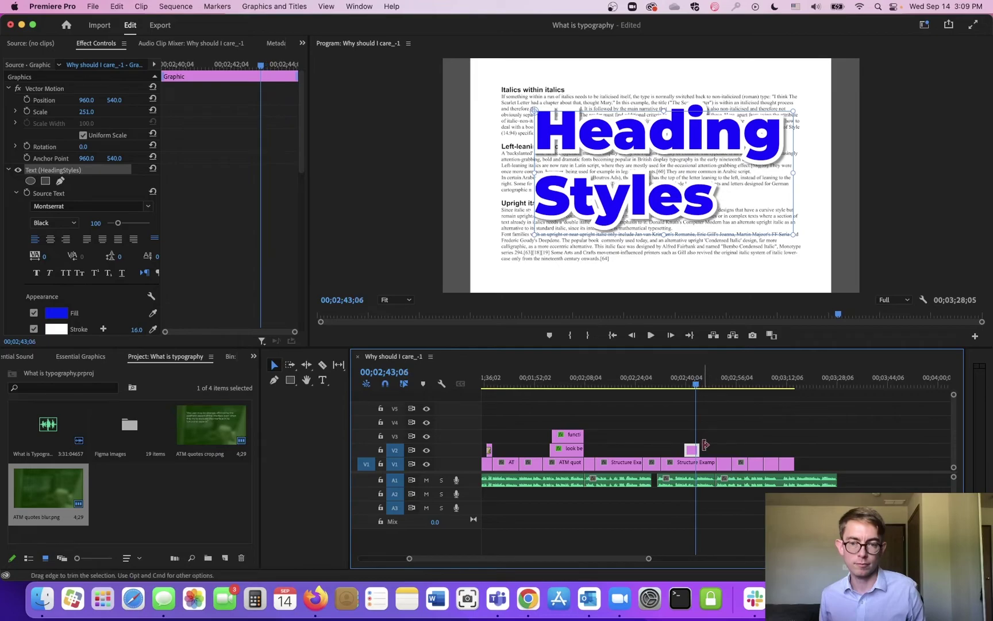
click(687, 385)
key(space)
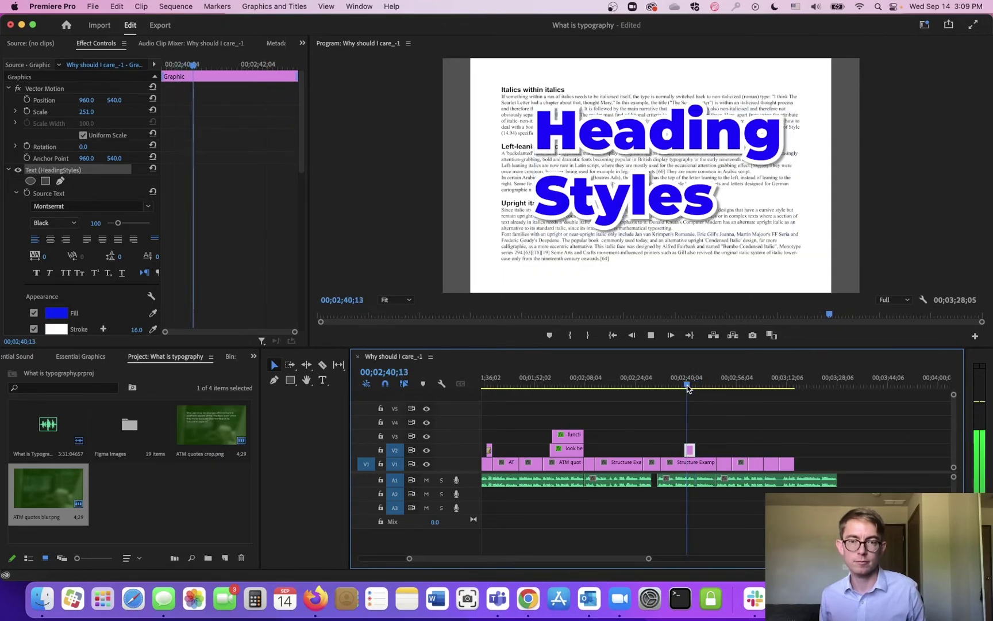
key(space)
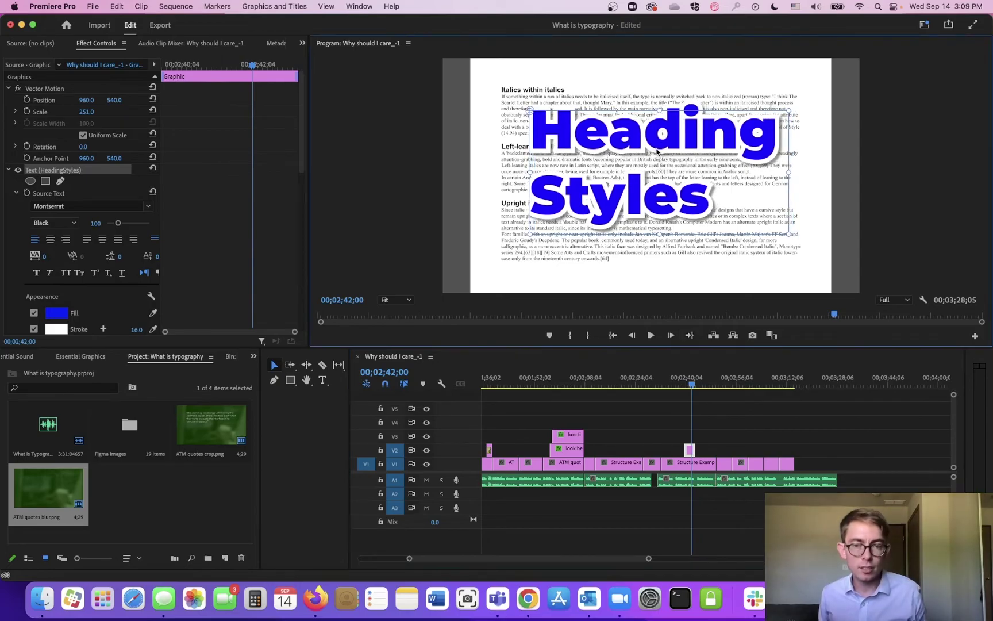
Center the "Heading Styles" text on the slide and play the overlay through into the Legibility slide.
drag(661, 152, 651, 155)
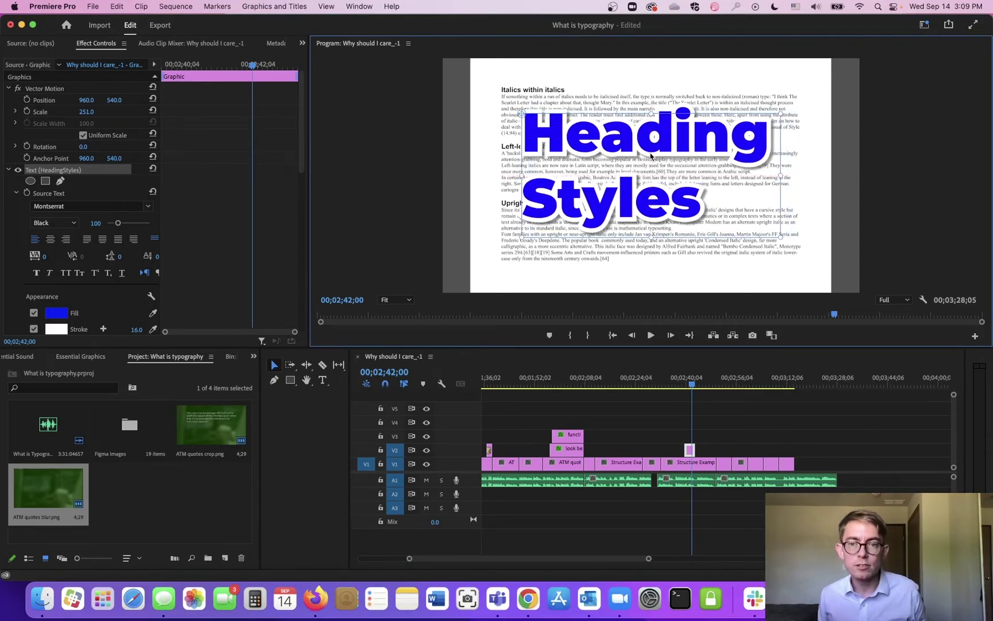
click(688, 384)
key(space)
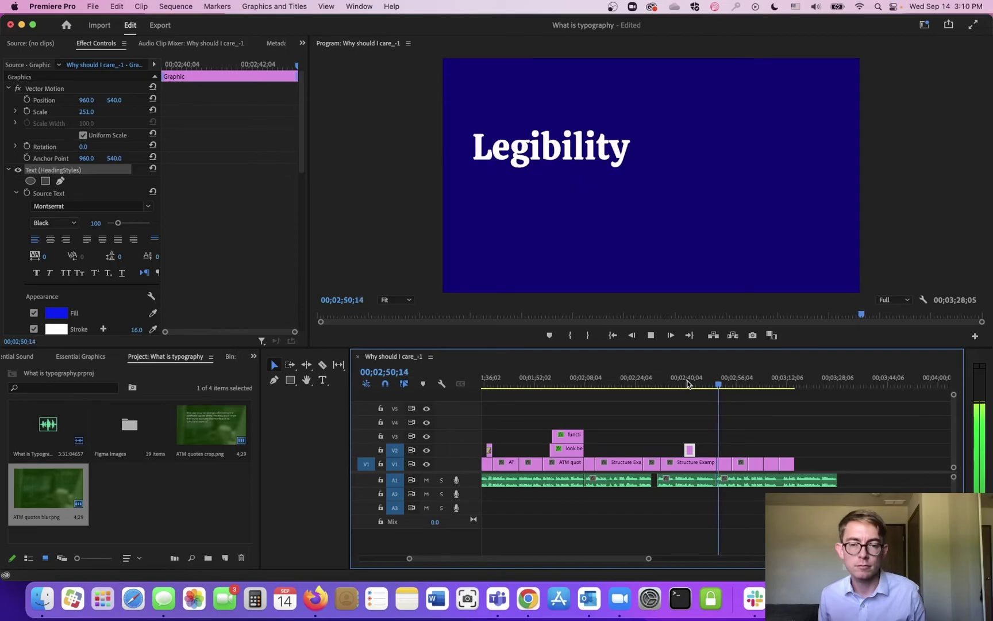
Shift Legibility Example 1.png and the following slides to start at about 00;02;58, and extend Legibility.png to meet them.
drag(648, 558, 584, 555)
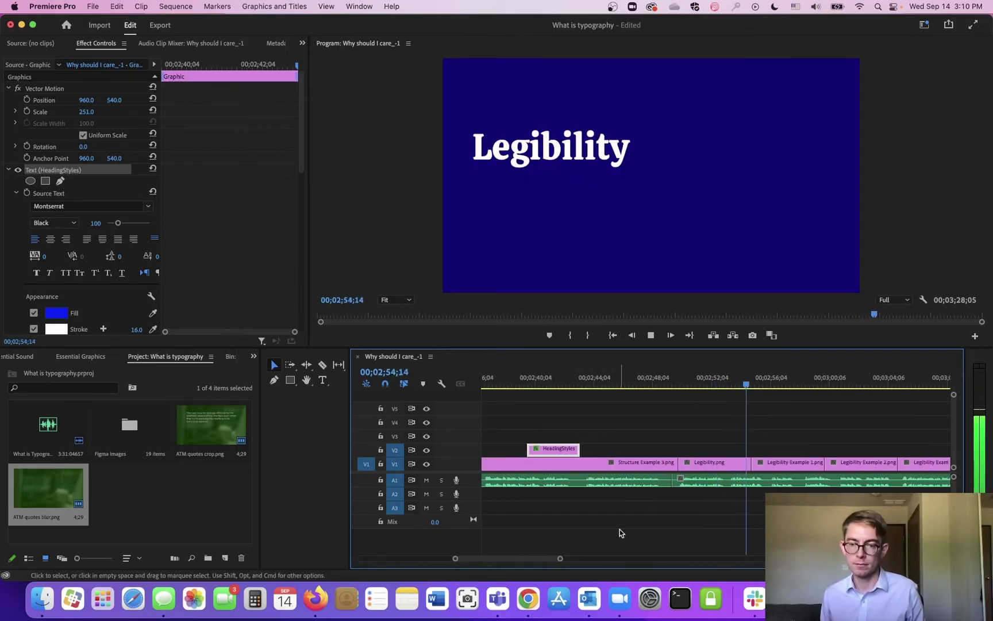
key(space)
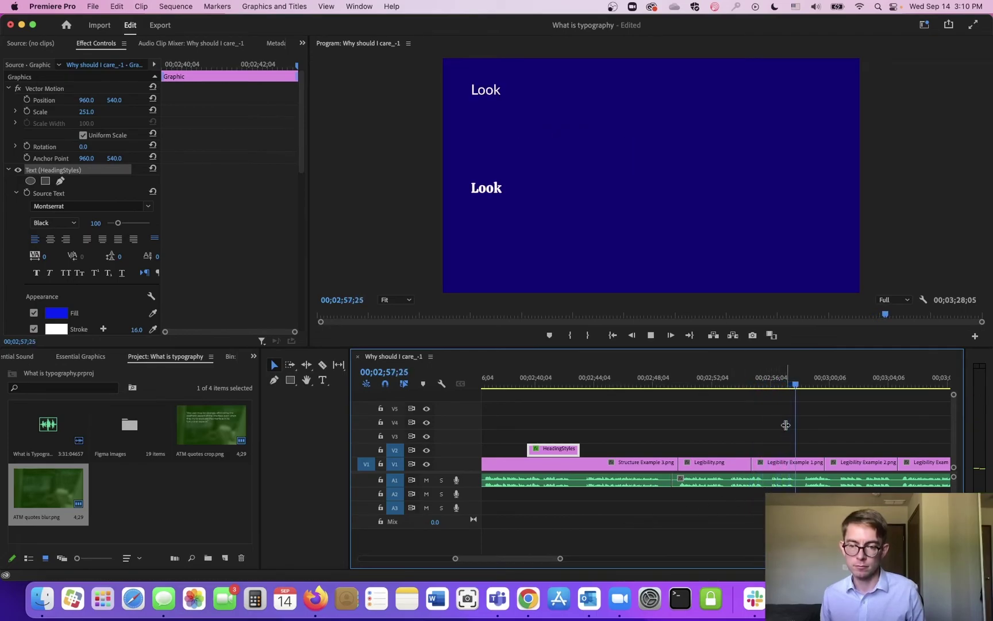
key(space)
drag(559, 559, 619, 559)
drag(838, 428, 716, 462)
click(705, 383)
Play the narration, shift Legibility Example 2.png and the following slides to 00;03;05;27, and extend Legibility Example 1.png to meet them.
key(space)
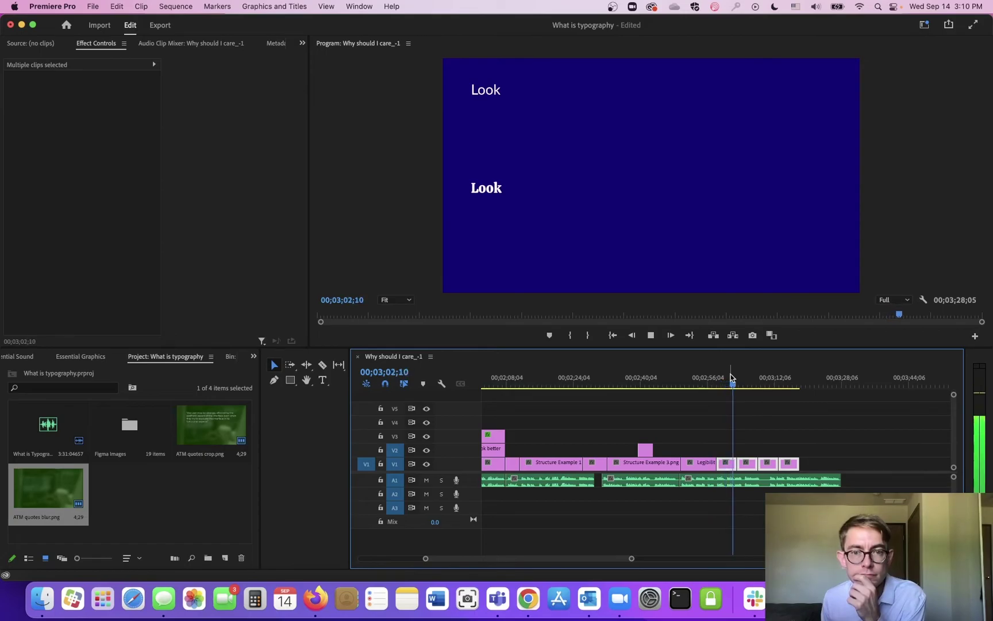
key(space)
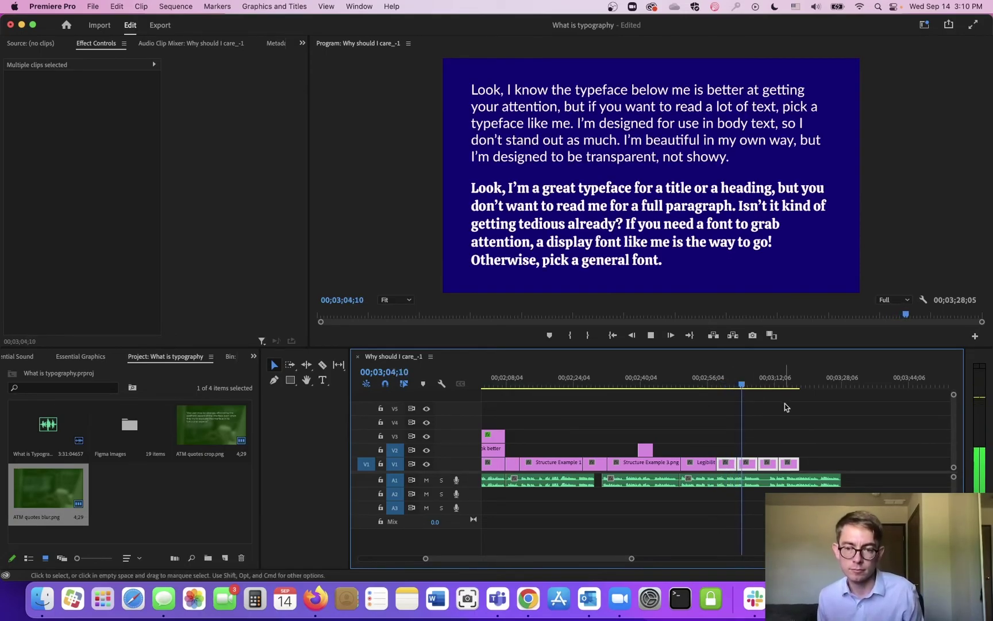
drag(827, 419, 751, 468)
key(space)
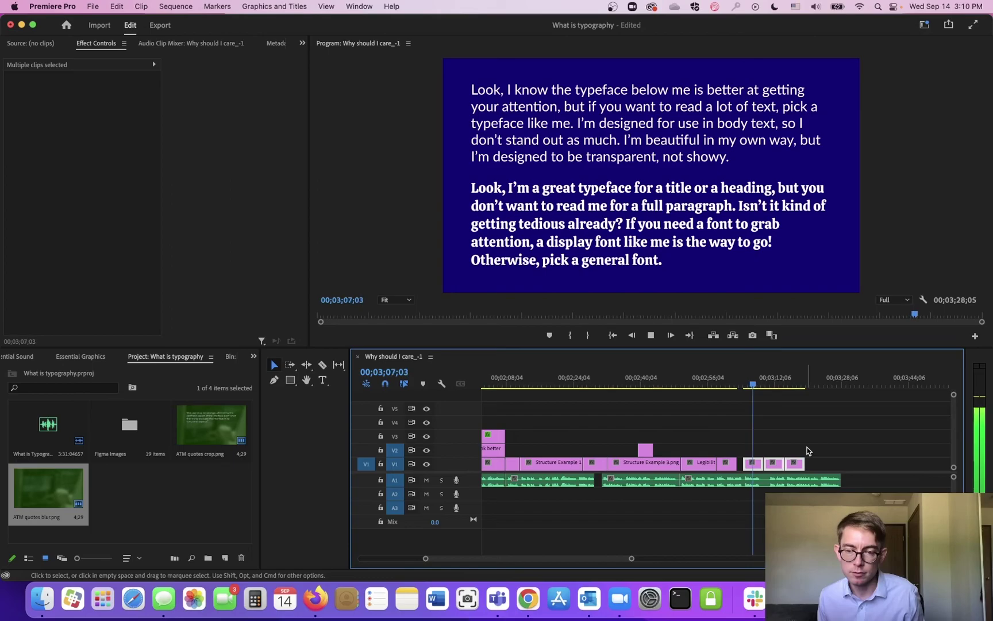
key(space)
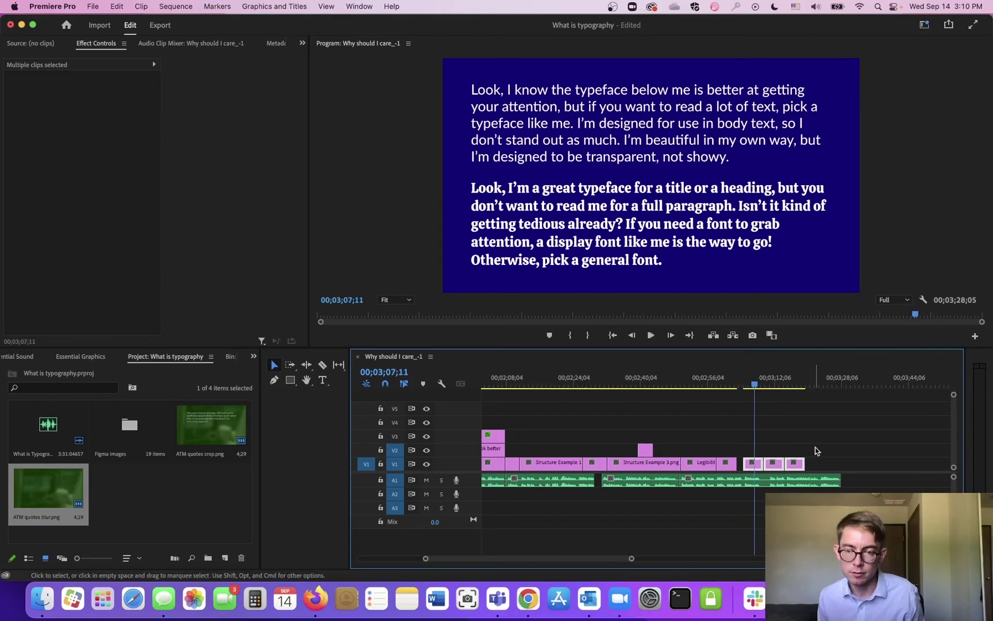
click(747, 386)
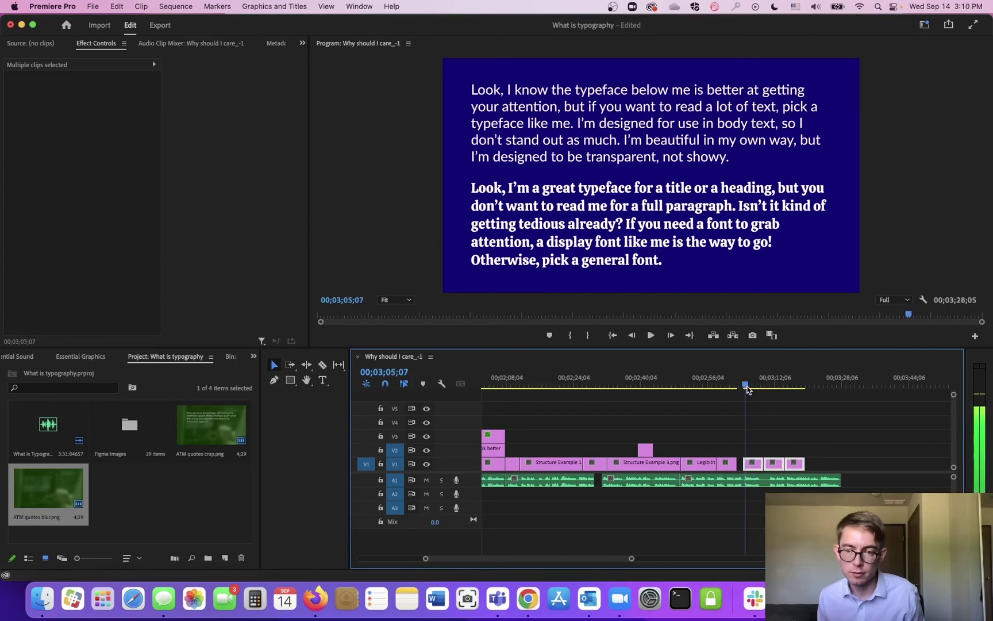
drag(749, 391, 751, 391)
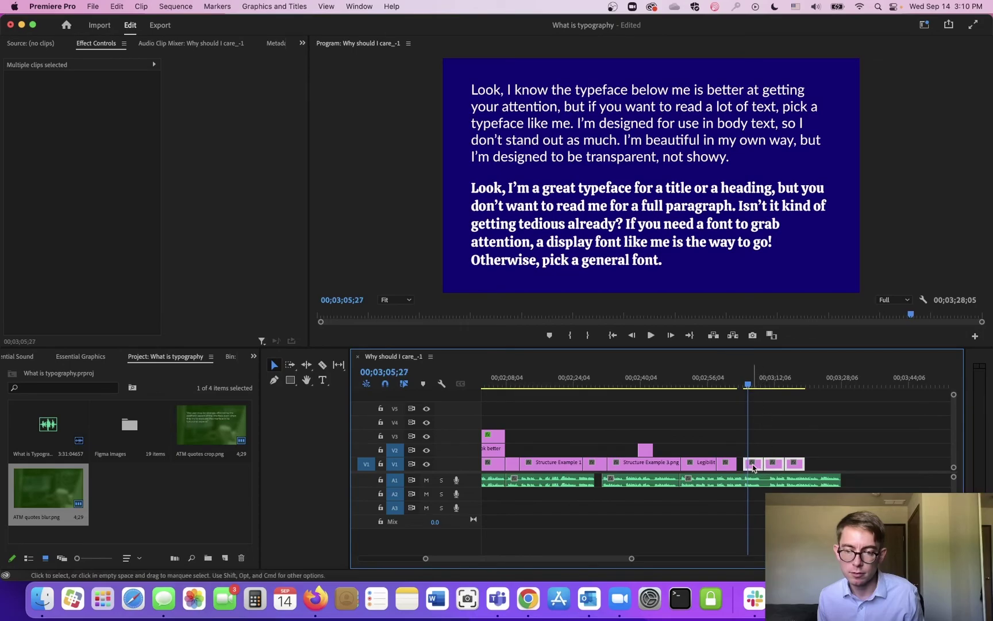
drag(736, 463, 747, 463)
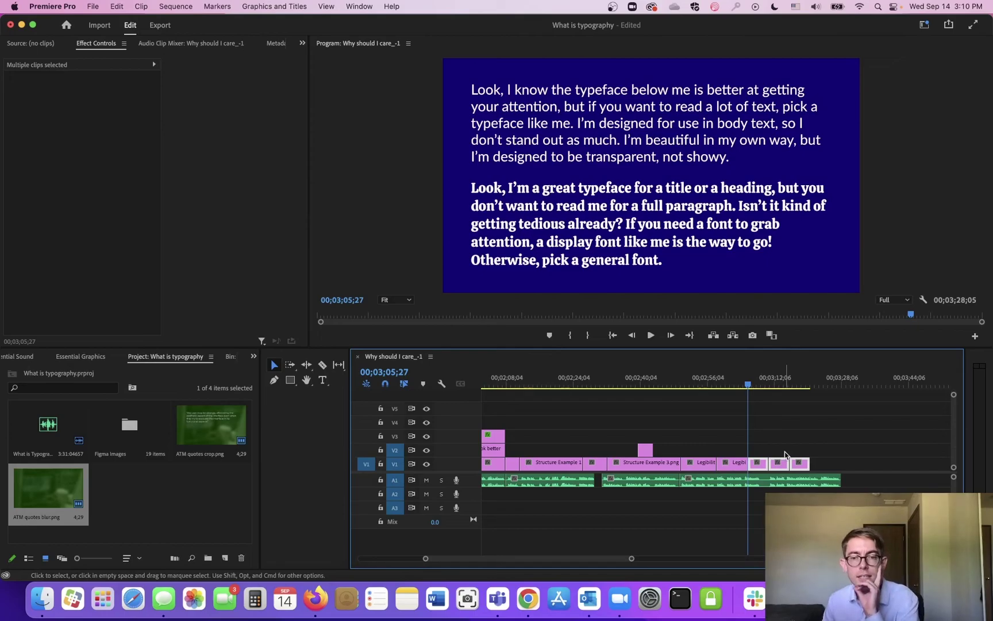
Place Legibility Example 2.png on V2 with a cross dissolve at its start, extend Legibility Example 1.png beneath it, and preview the transition.
drag(860, 434, 775, 449)
right_click(750, 452)
key(Escape)
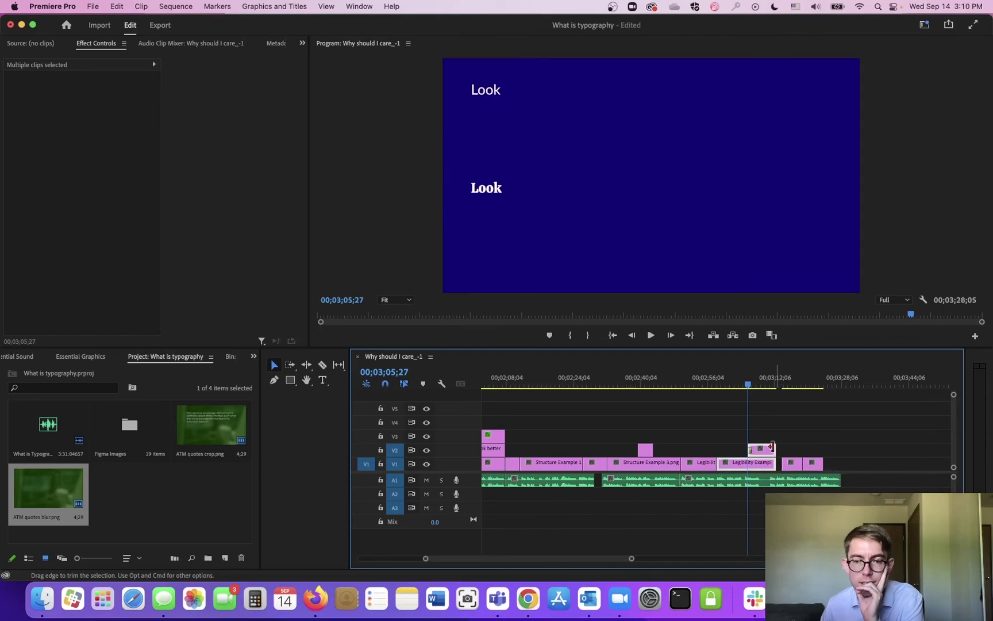
click(743, 383)
key(space)
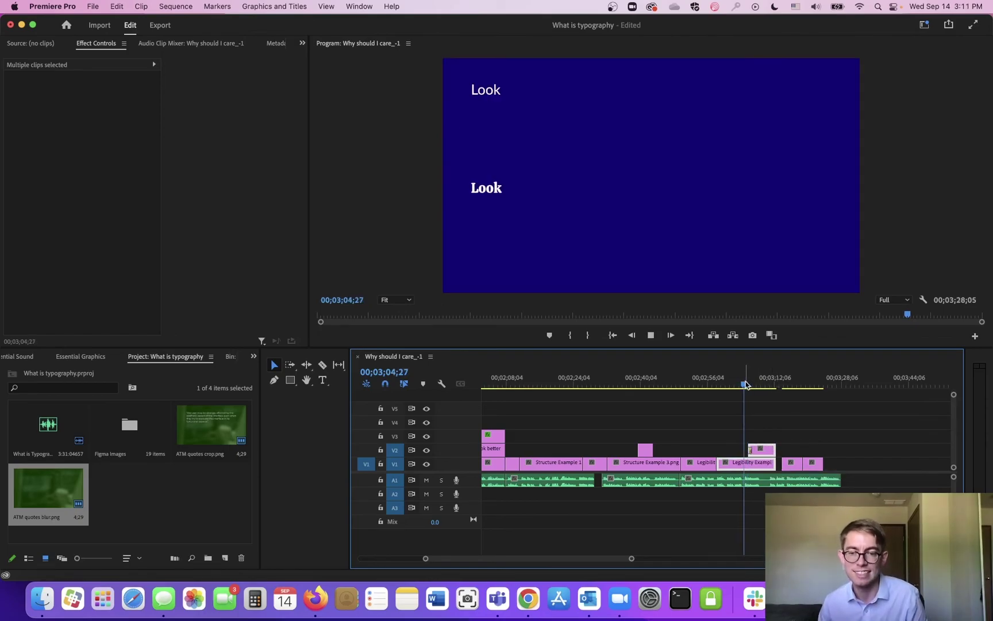
key(space)
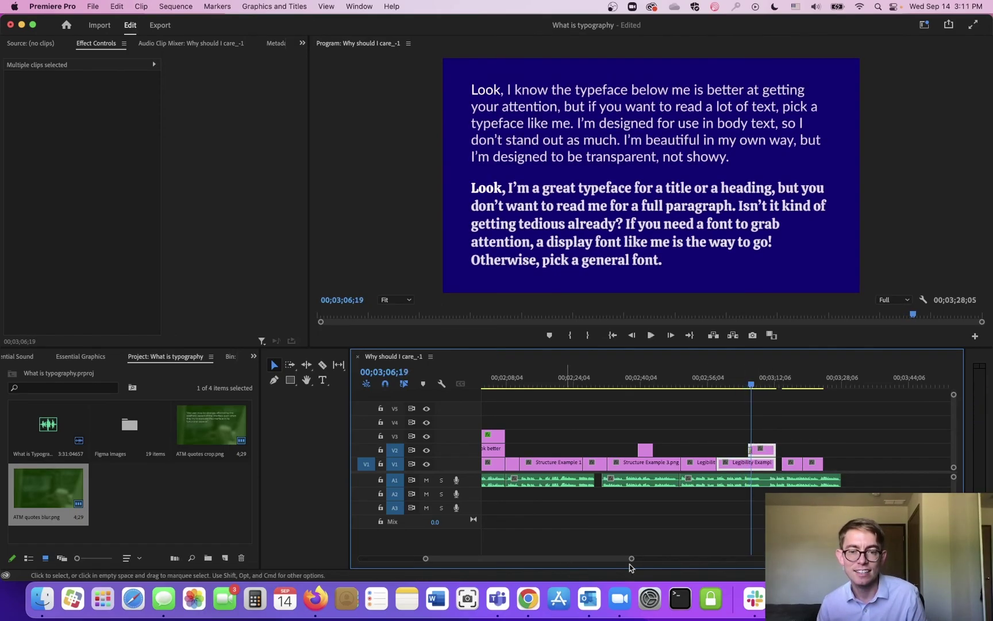
Move Legibility Example 2.png about one second earlier on V2 and play the transition against the narration.
scroll(632, 558, up, 3)
click(758, 448)
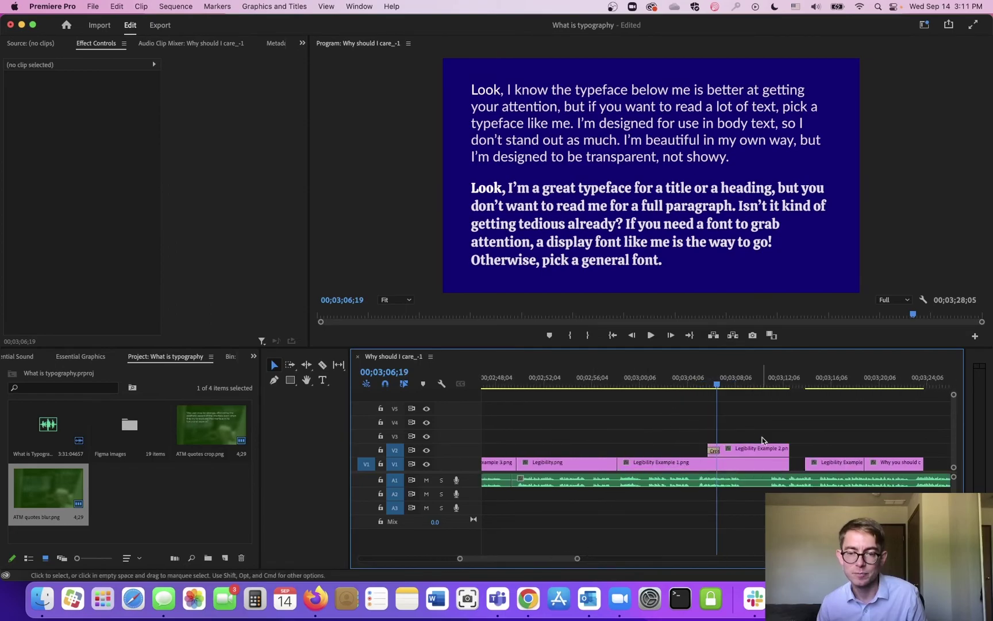
drag(758, 448, 745, 448)
click(692, 380)
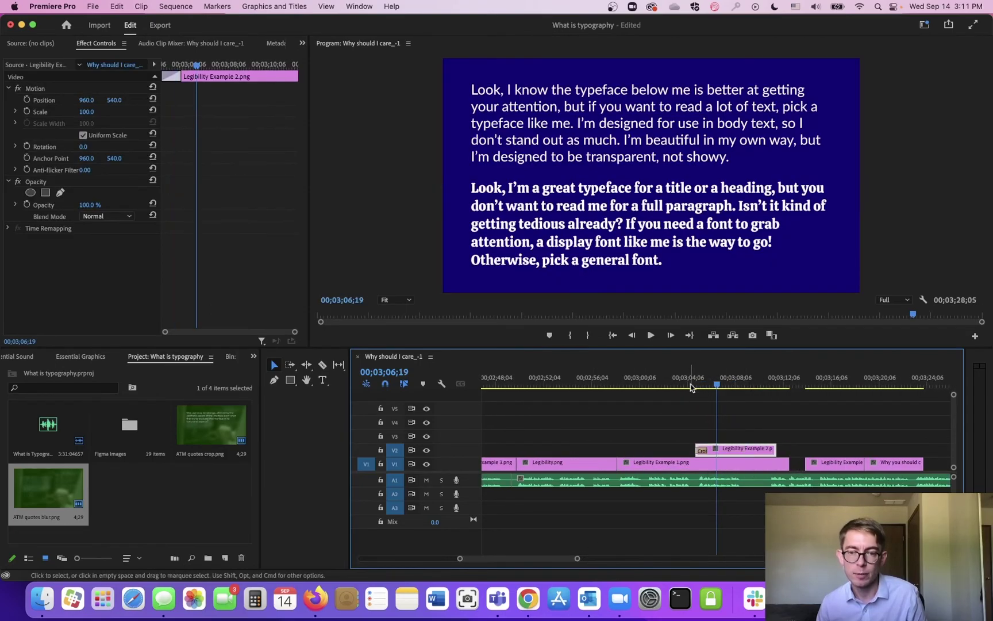
key(space)
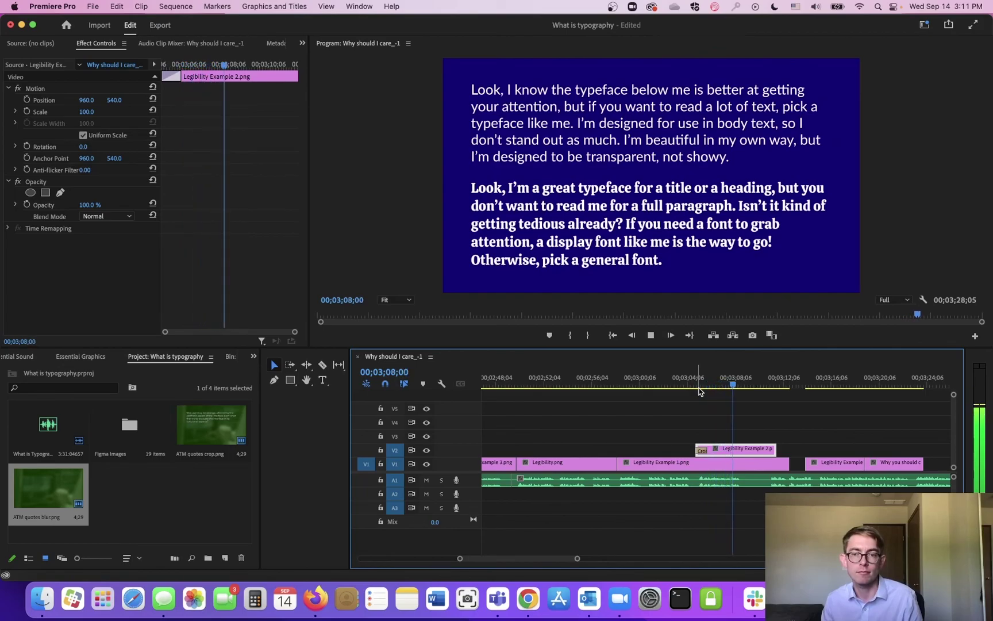
Split the narration at about 00;03;09 and move the later part nearly three seconds later to open a pause.
key(space)
click(772, 484)
key(cmd+k)
drag(772, 484, 807, 486)
Play Legibility Example 1.png to 00;03;02;19 and draw an unfilled ellipse with a white stroke around the lower "Look".
click(634, 379)
key(space)
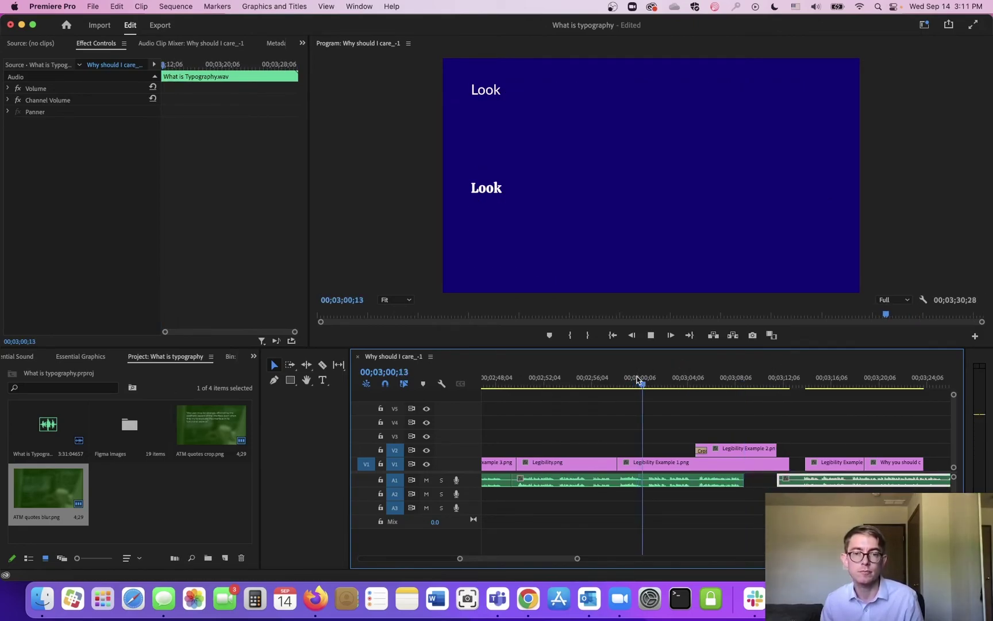
key(space)
click(291, 380)
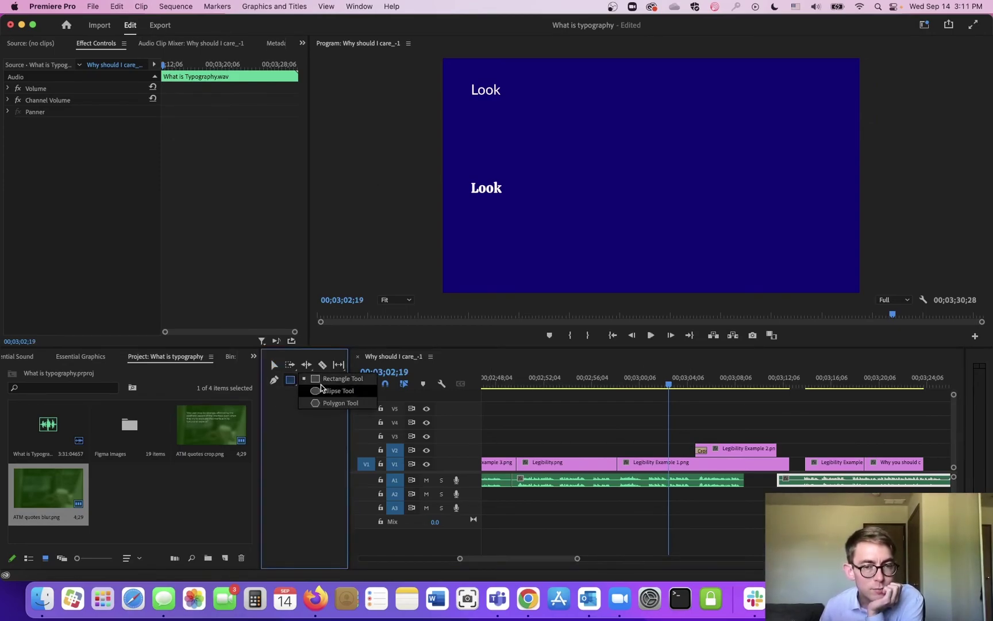
click(337, 390)
drag(456, 170, 523, 212)
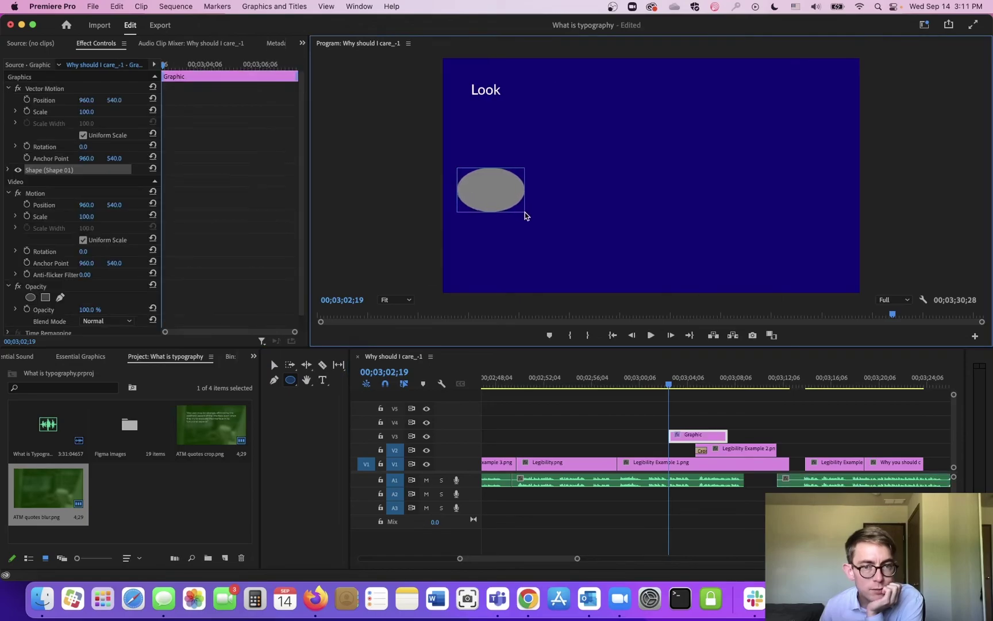
click(9, 170)
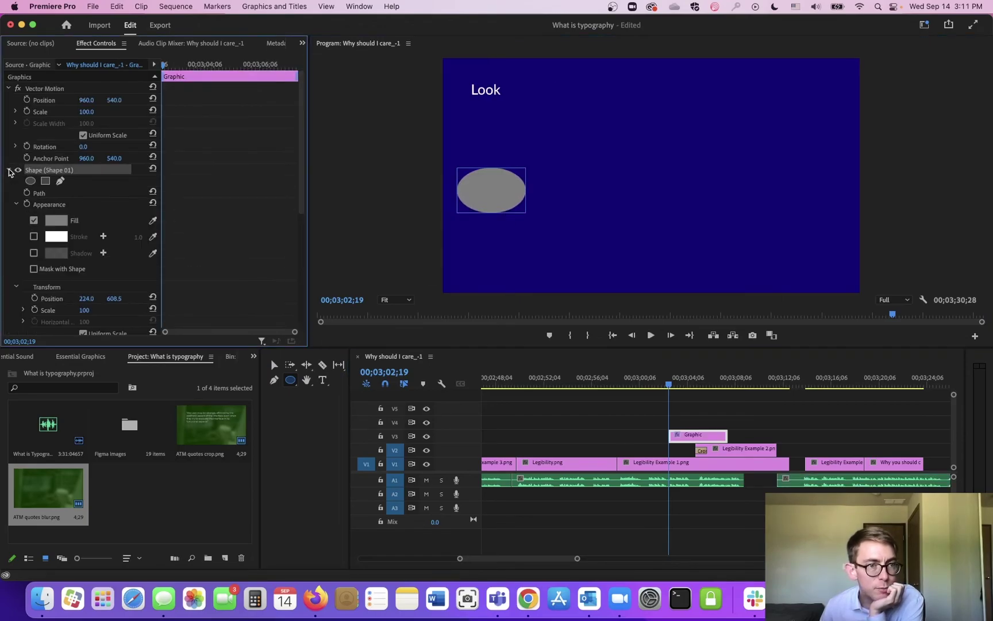
click(34, 220)
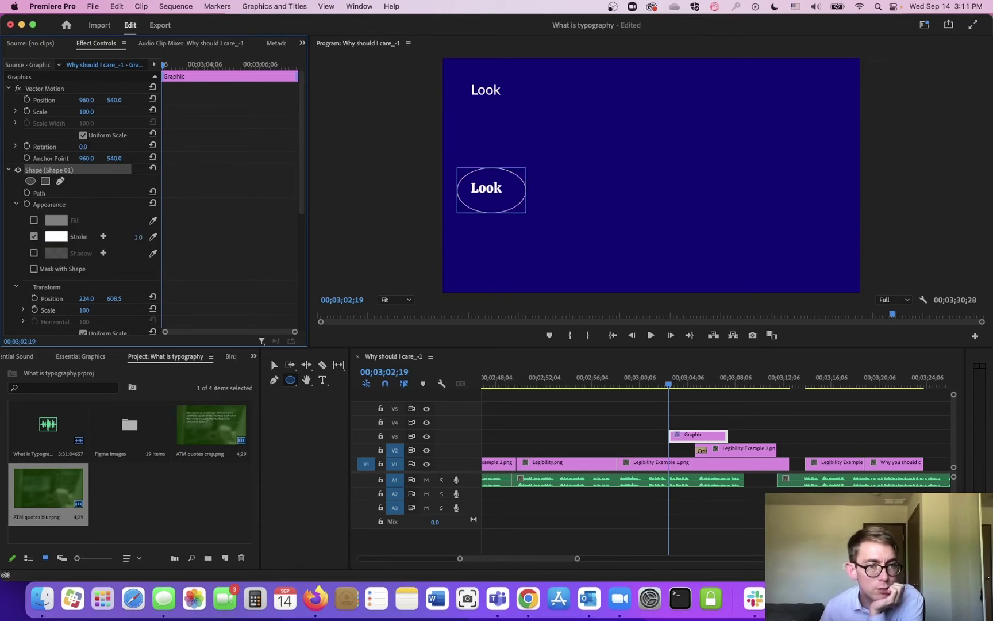
Set the ellipse's stroke to red (FF0000) with a width of 20.
click(55, 236)
drag(371, 290, 514, 401)
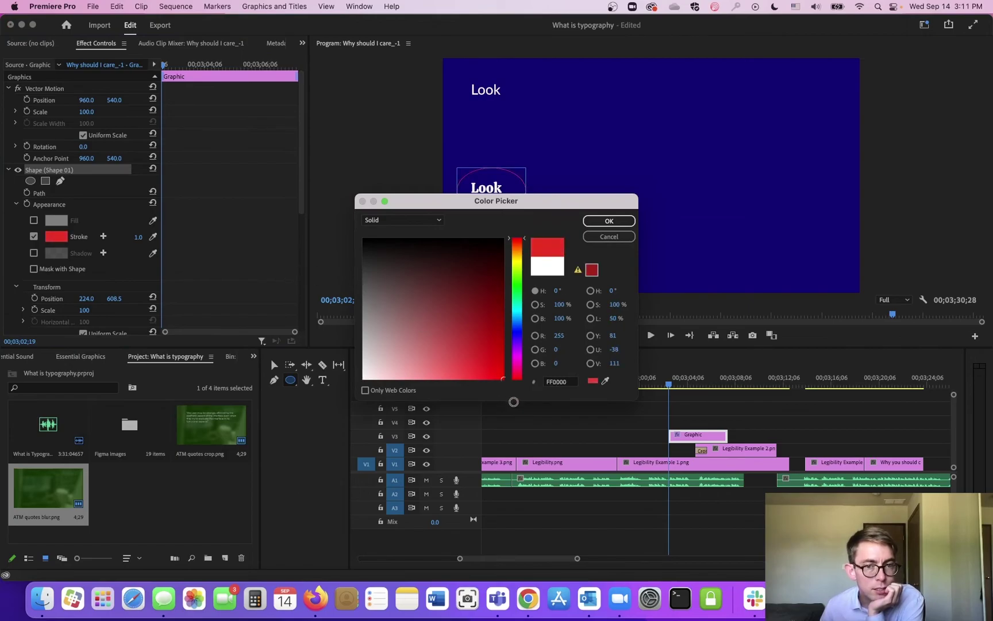
click(609, 221)
drag(137, 240, 154, 240)
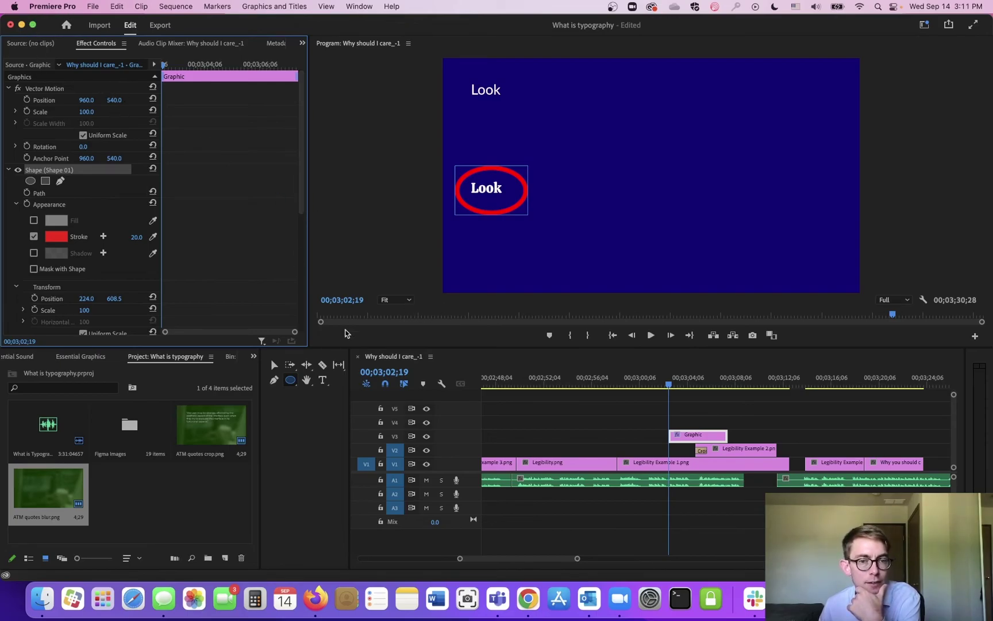
Set the ellipse's stroke colour to white (FFFFFF) and reposition the ellipse so it is centred around the lower "Look".
click(274, 365)
drag(528, 208, 513, 204)
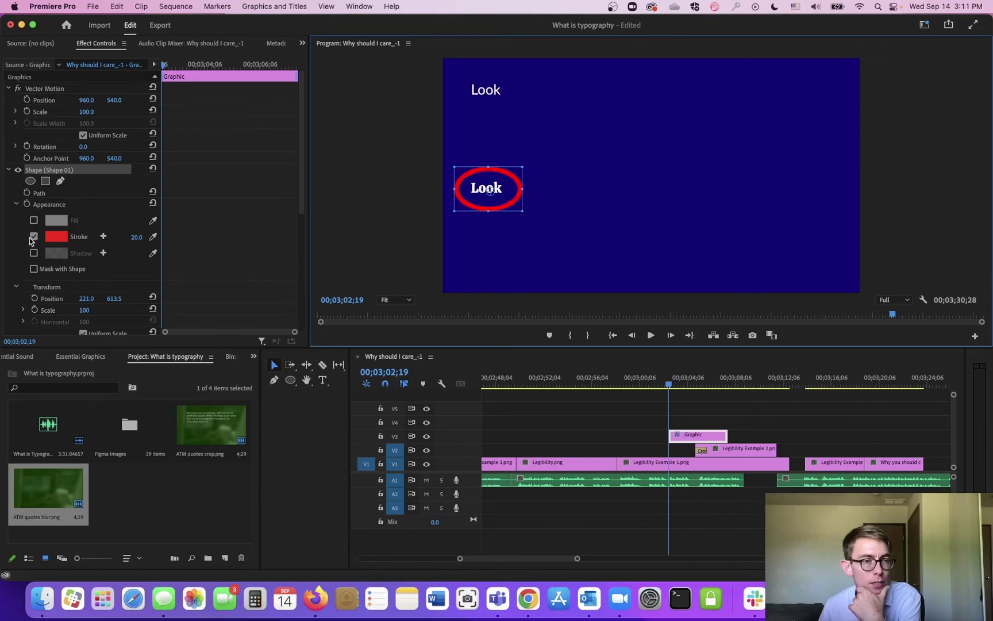
click(61, 236)
drag(448, 310, 307, 435)
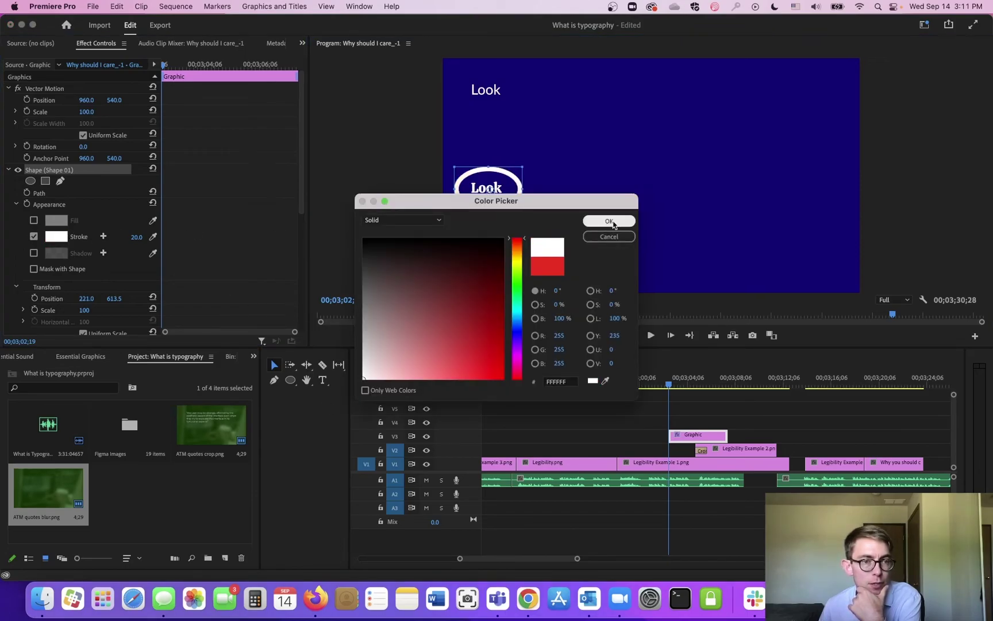
click(103, 236)
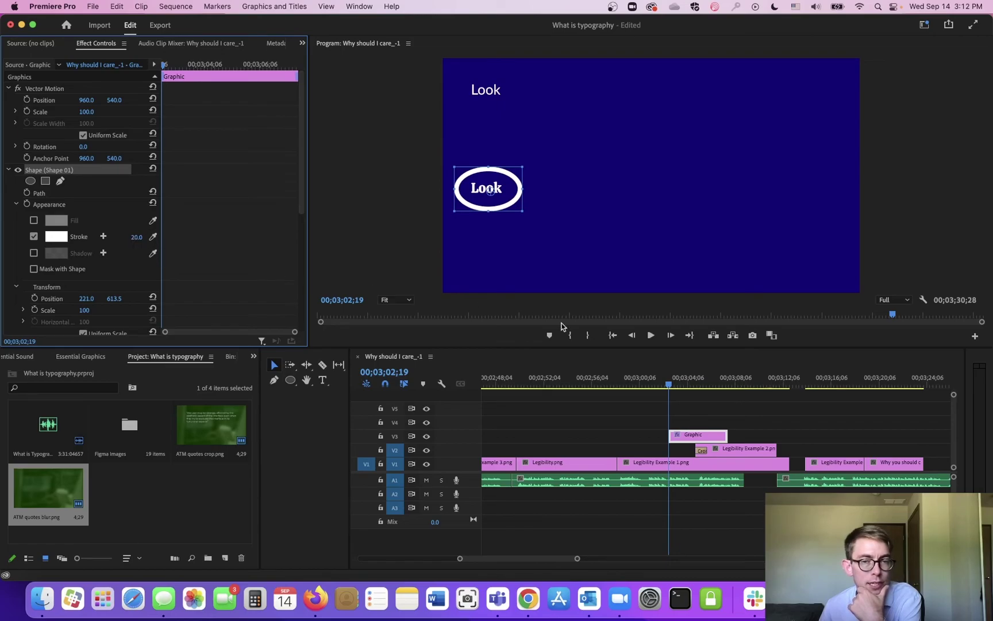
click(490, 206)
key(shift+Left)
key(shift+Up)
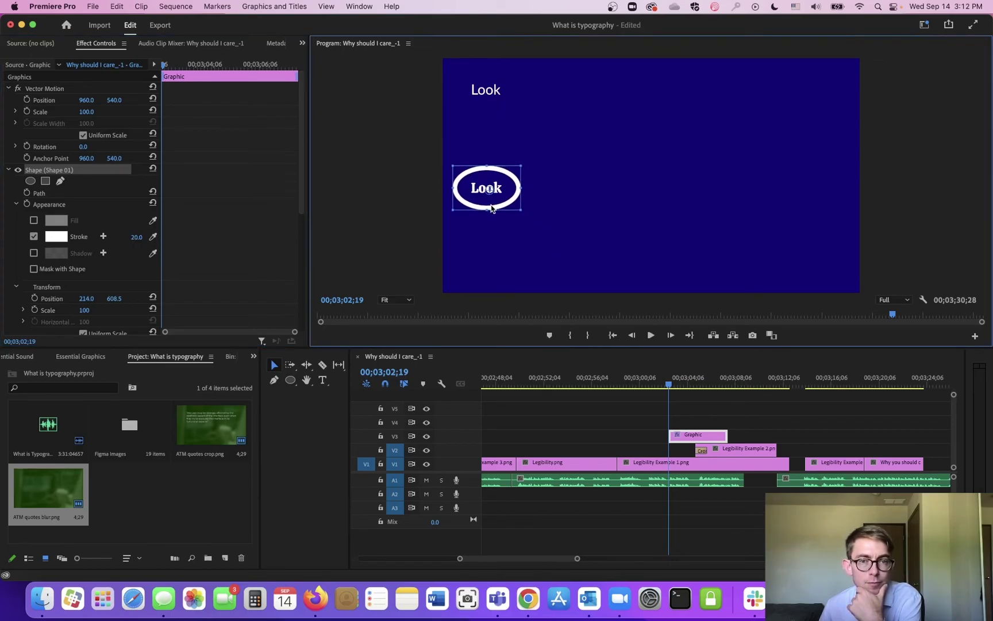
Preview the ellipse against the narration and trim its V3 graphic to end where Legibility Example 2.png begins.
click(658, 385)
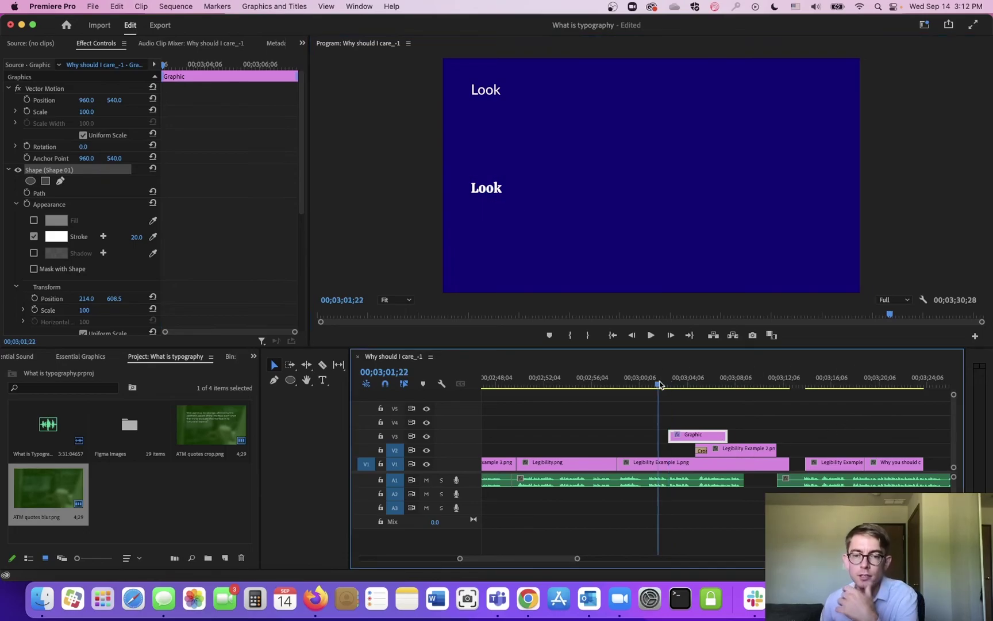
key(space)
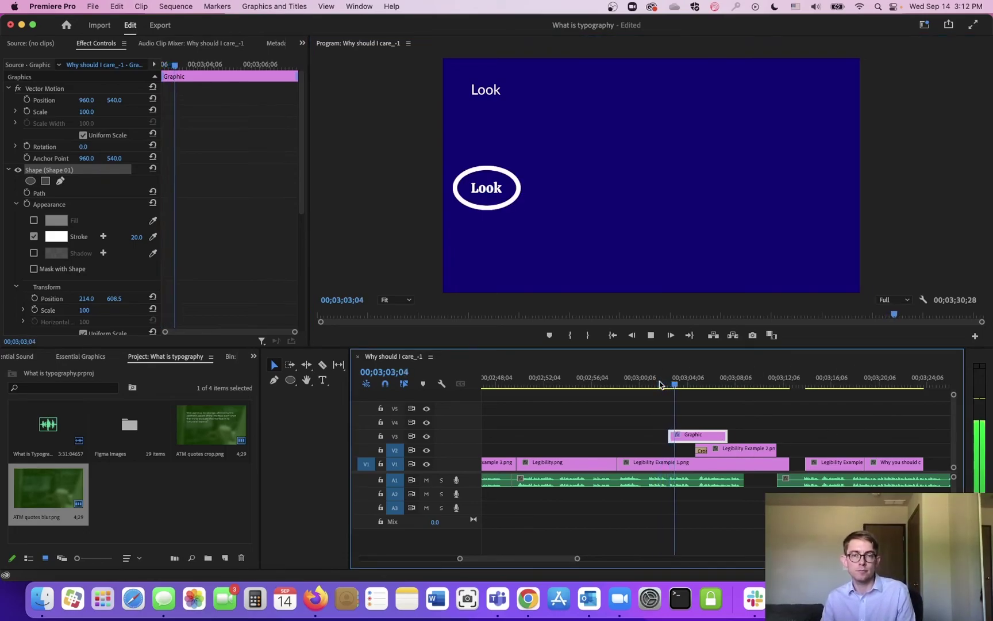
key(space)
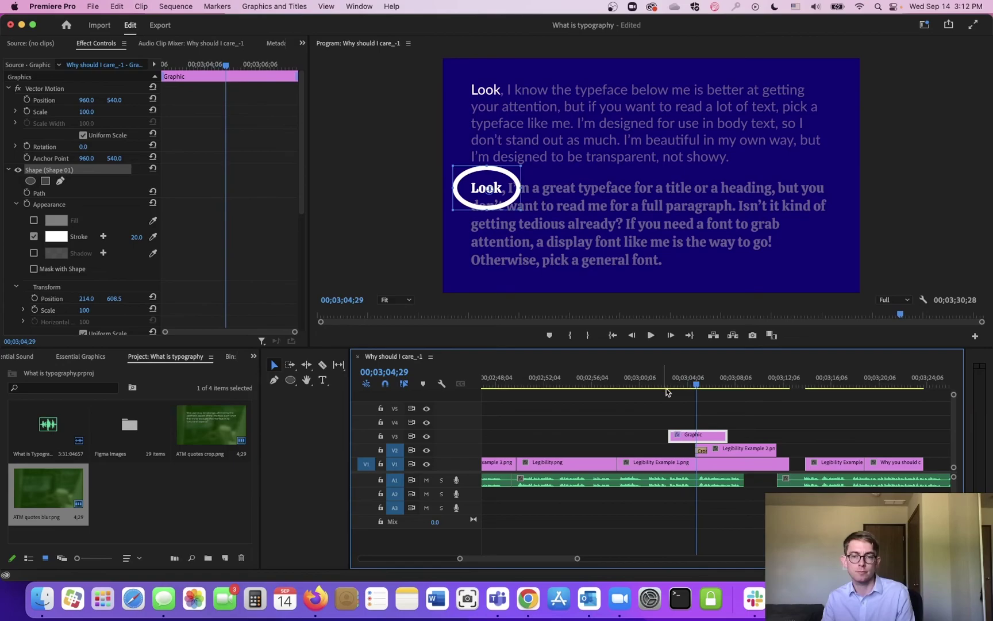
drag(725, 431, 684, 420)
key(Up)
key(space)
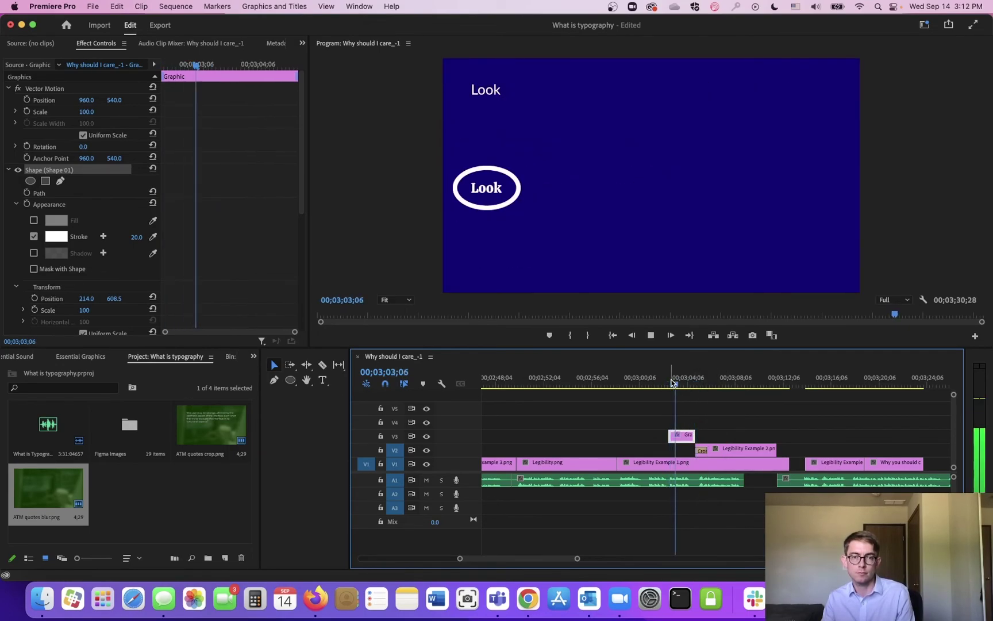
Apply the default cross dissolve to the end of the ellipse graphic on V3 and play the fade against the narration.
right_click(694, 434)
click(724, 506)
key(space)
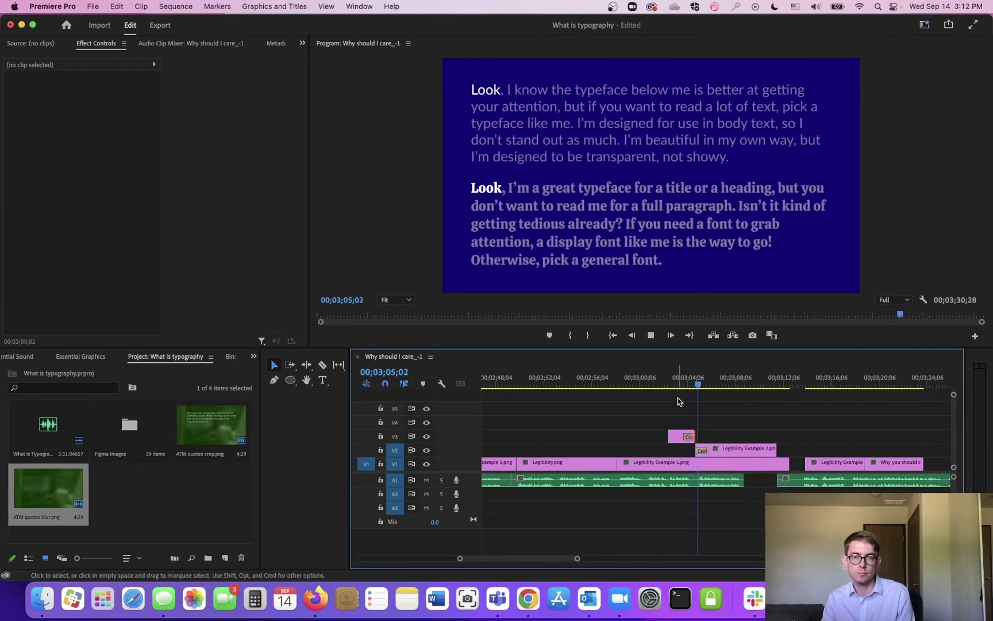
key(space)
drag(711, 384, 619, 387)
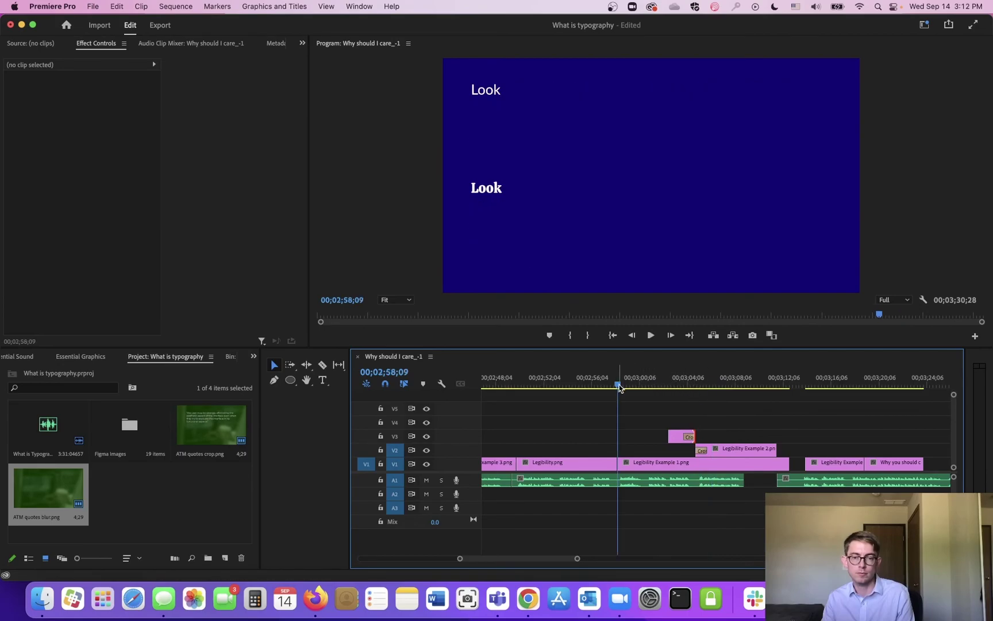
key(space)
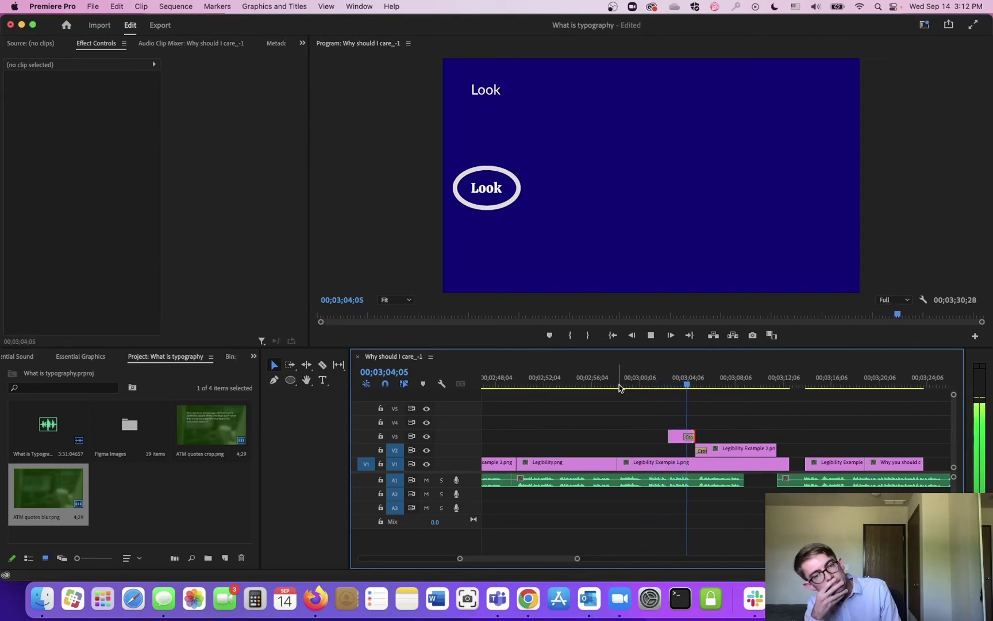
Split the narration at 00;03;00;18 and move everything from Legibility Example 1.png and the later narration onward one second later.
key(space)
click(631, 381)
key(space)
click(680, 486)
key(super+k)
drag(665, 426, 881, 494)
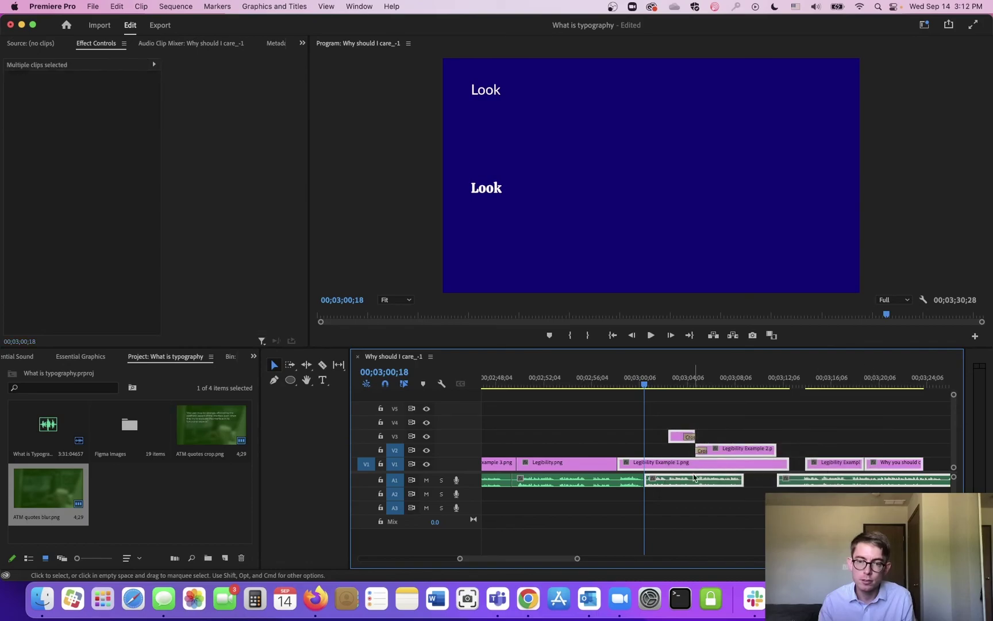
drag(691, 483, 703, 484)
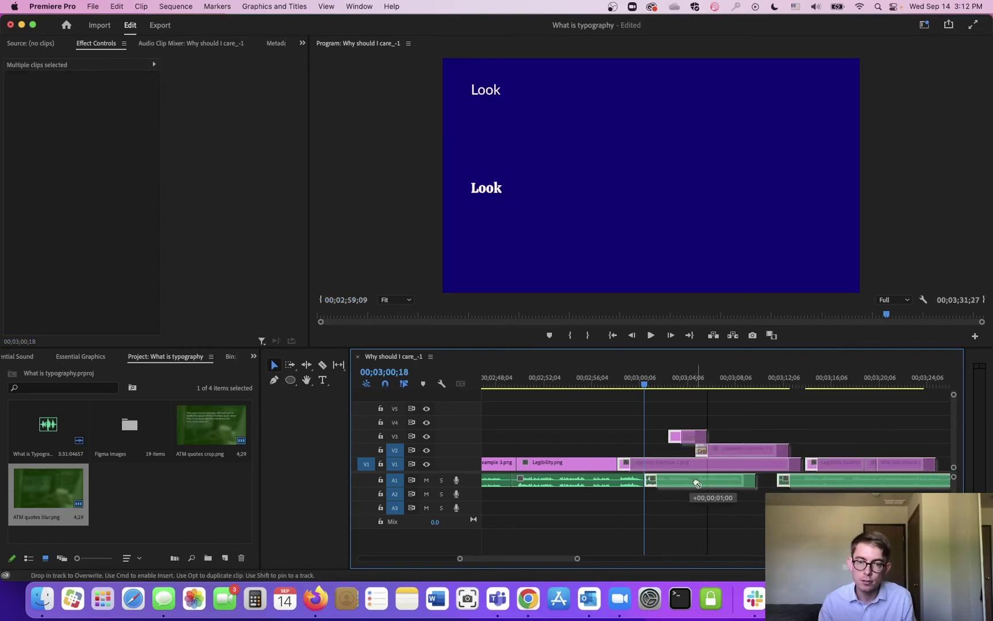
Extend the start of Legibility Example 1.png back to meet Legibility.png and play the section with the ellipse.
click(638, 450)
drag(636, 464, 617, 464)
click(621, 383)
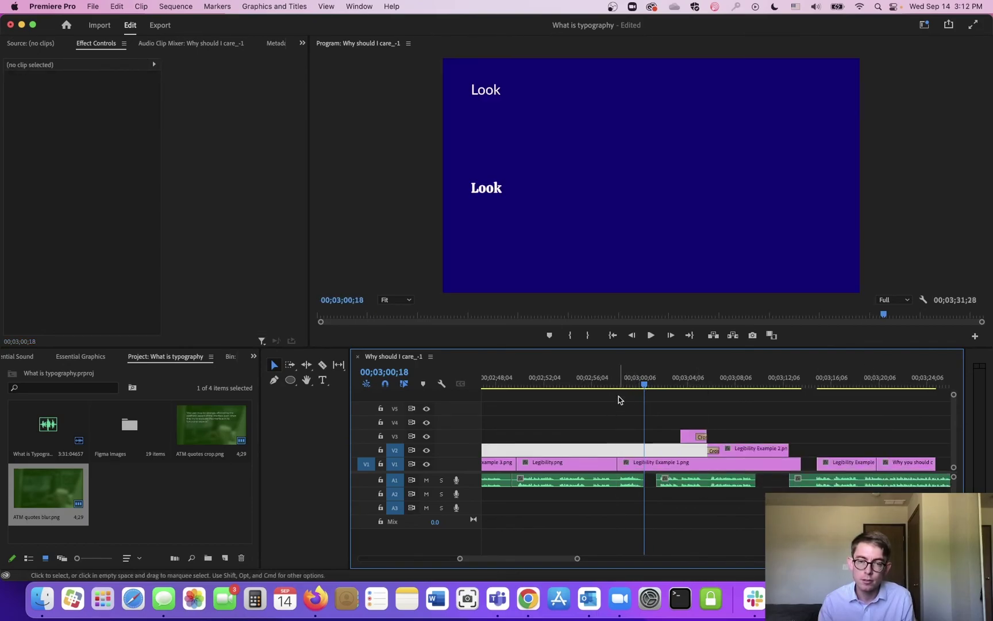
key(space)
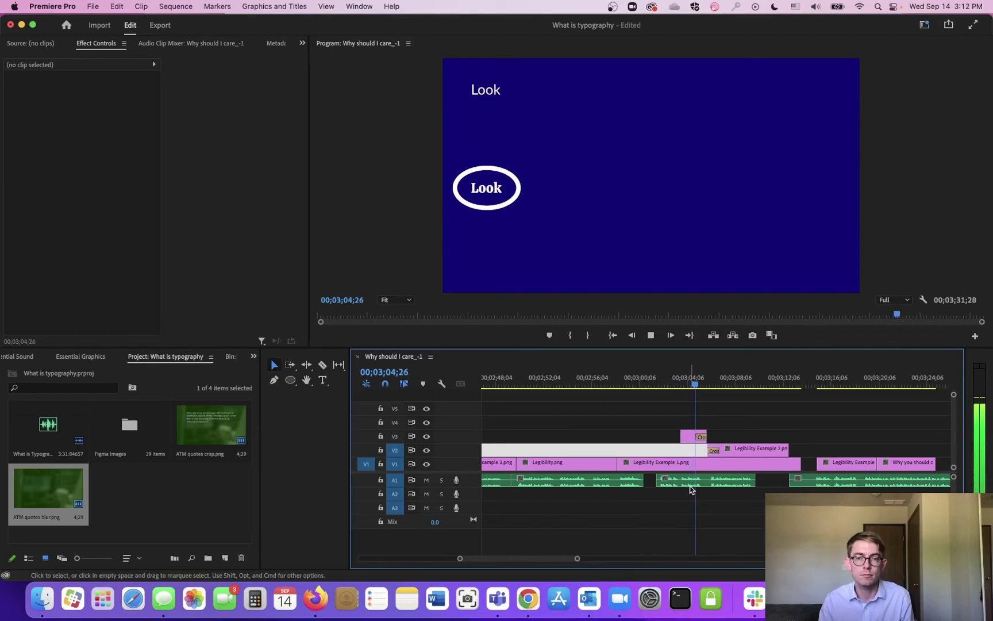
key(space)
Set the ellipse graphic's stroke width to 10.
click(685, 435)
click(137, 237)
text(10)
key(Return)
key(space)
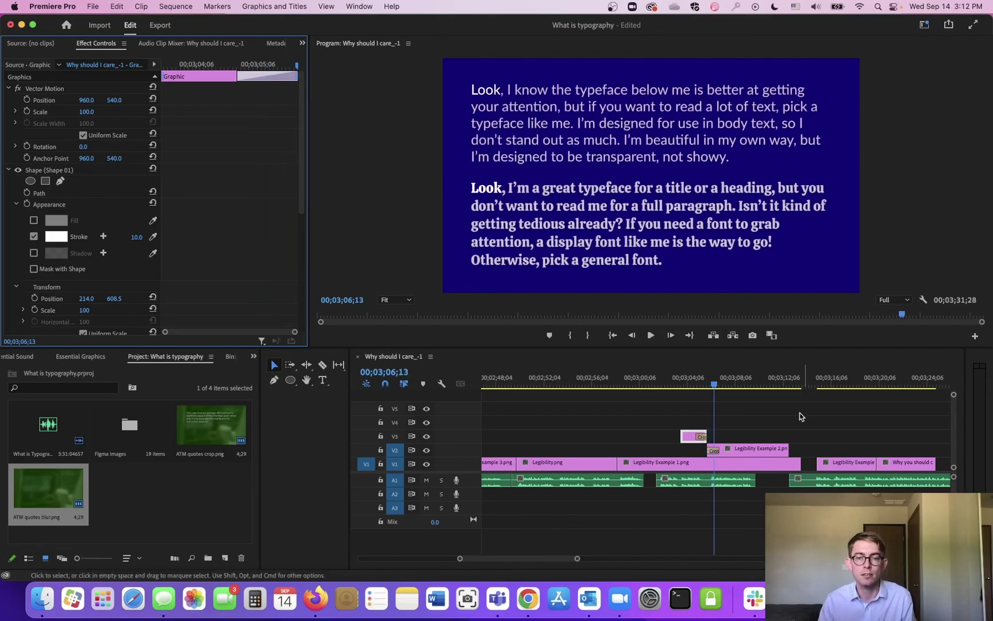
Remove the cross dissolve from the end of the ellipse graphic and play on to 00;03;14;13.
click(743, 477)
click(742, 483)
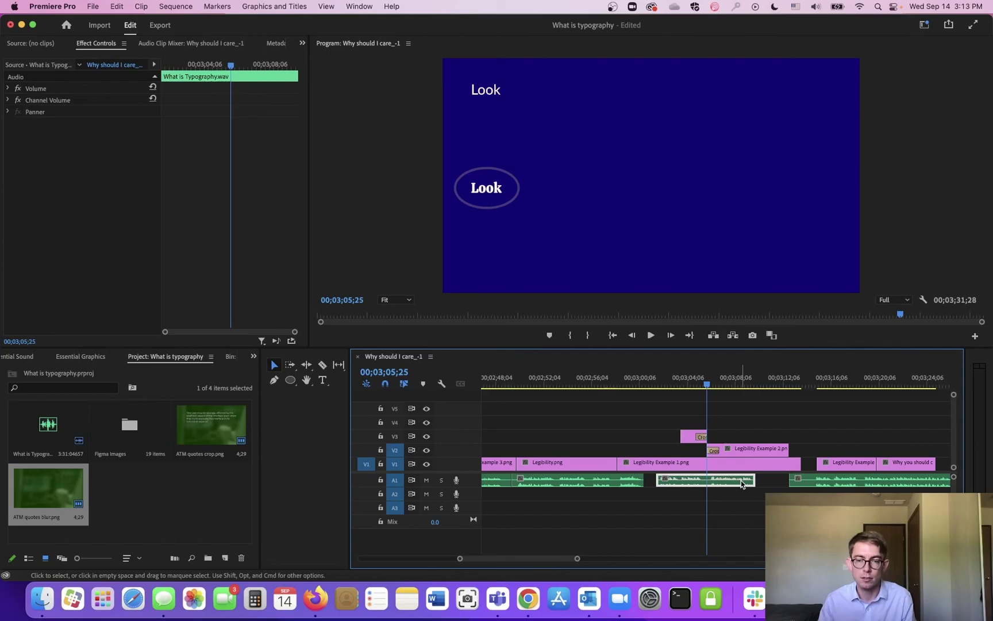
click(702, 438)
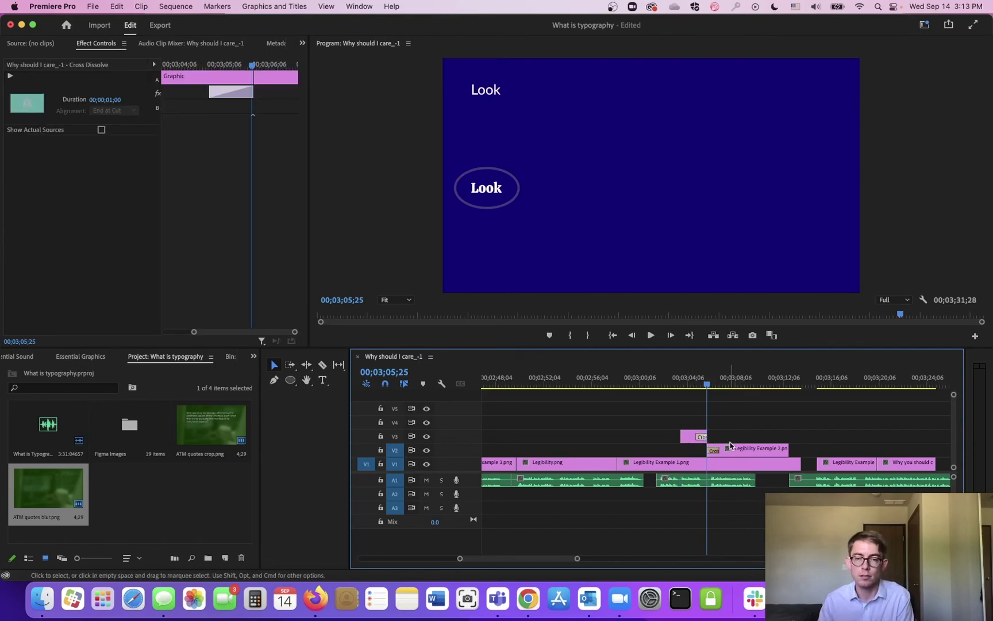
click(732, 417)
key(space)
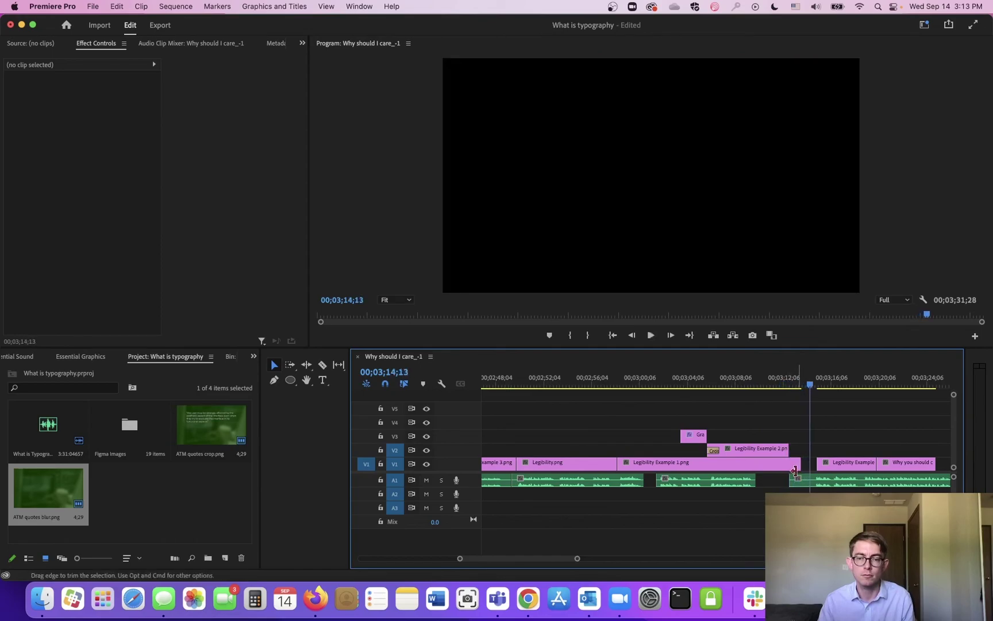
Shorten the end of Legibility Example 1.png to about 00;03;08 beneath Legibility Example 2.png and play on to 00;03;15;27.
drag(799, 463, 736, 463)
key(space)
key(space)
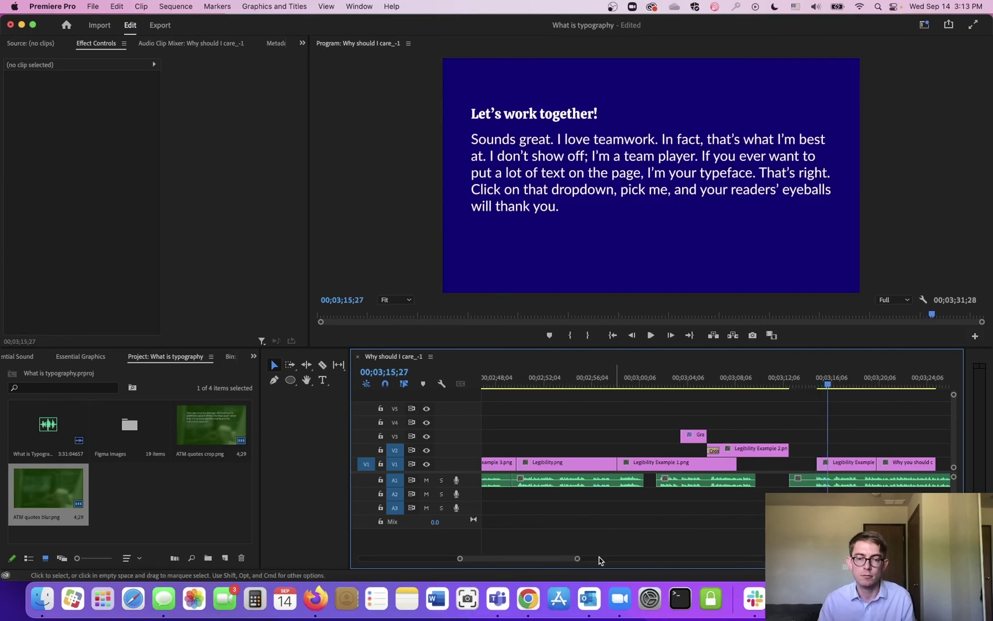
Move Legibility Example 3.png and Why you should care.png about five seconds later, extend Legibility Example 2.png to about 00;03;18, and play the narration.
drag(577, 558, 620, 558)
mouse_move(760, 444)
mouse_down()
mouse_move(738, 458)
mouse_move(767, 462)
mouse_up()
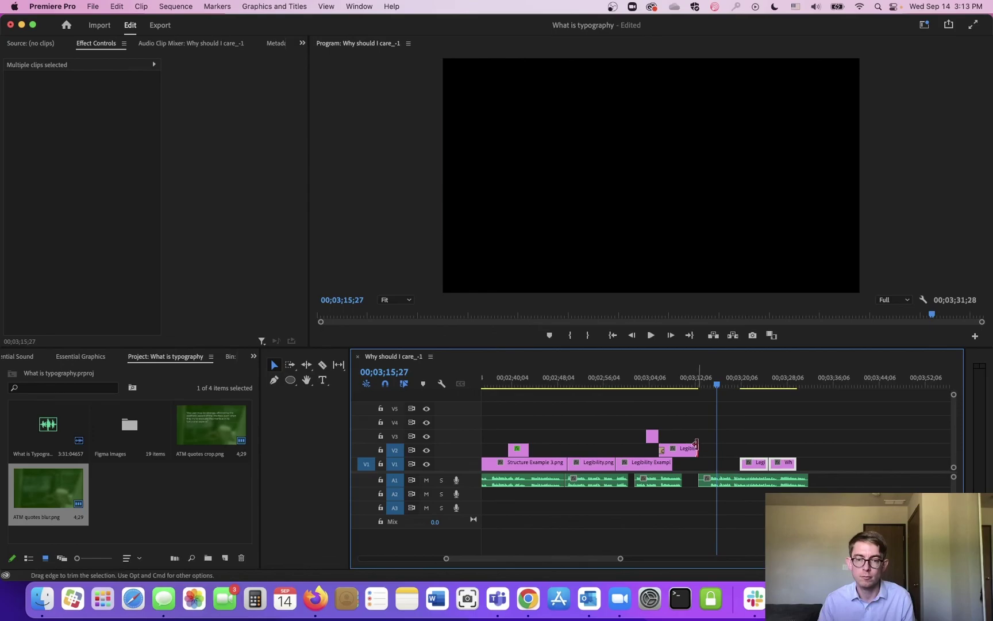
drag(695, 444, 730, 446)
key(space)
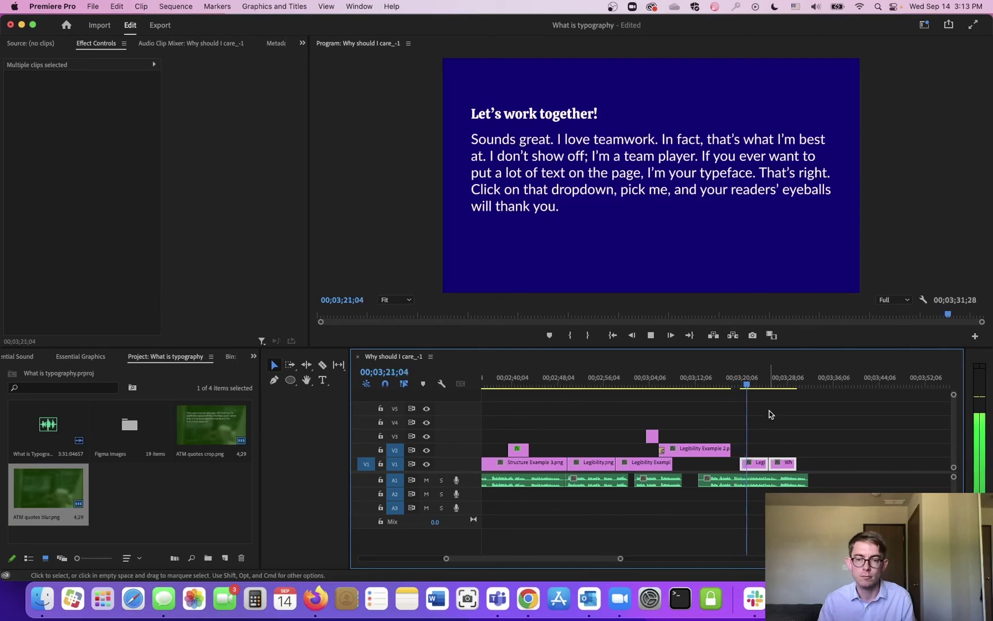
key(space)
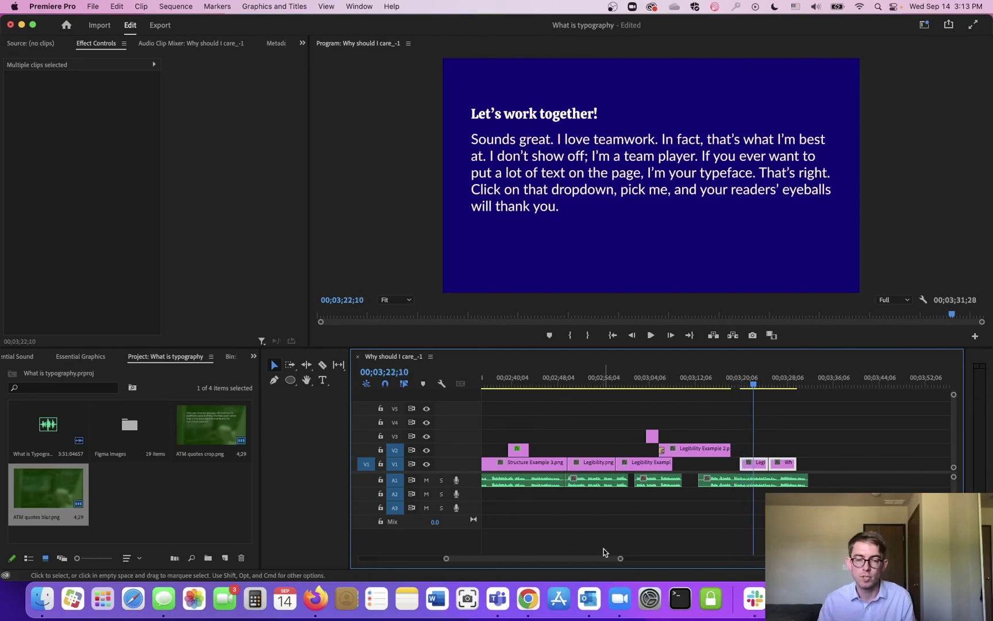
Move Legibility Example 3.png earlier so it starts at 00;03;18;28, where the narration phrase begins.
drag(621, 558, 566, 561)
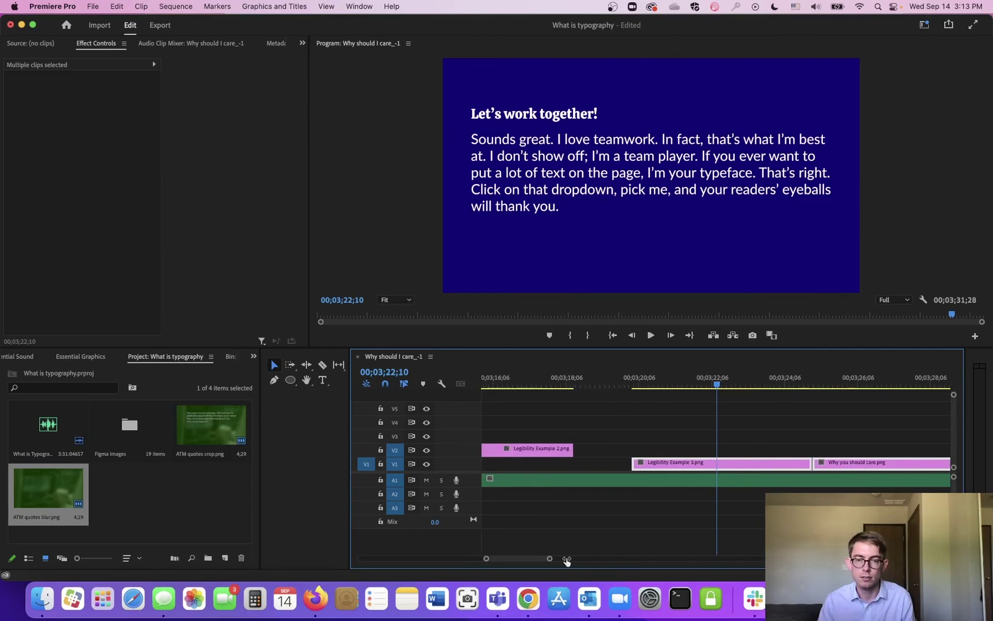
click(595, 382)
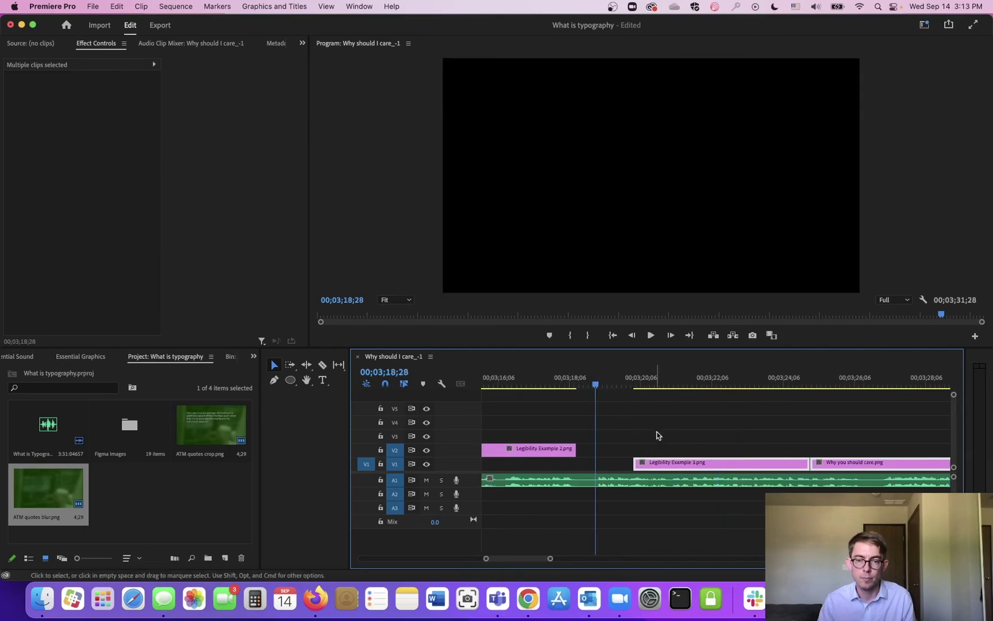
drag(674, 463, 635, 470)
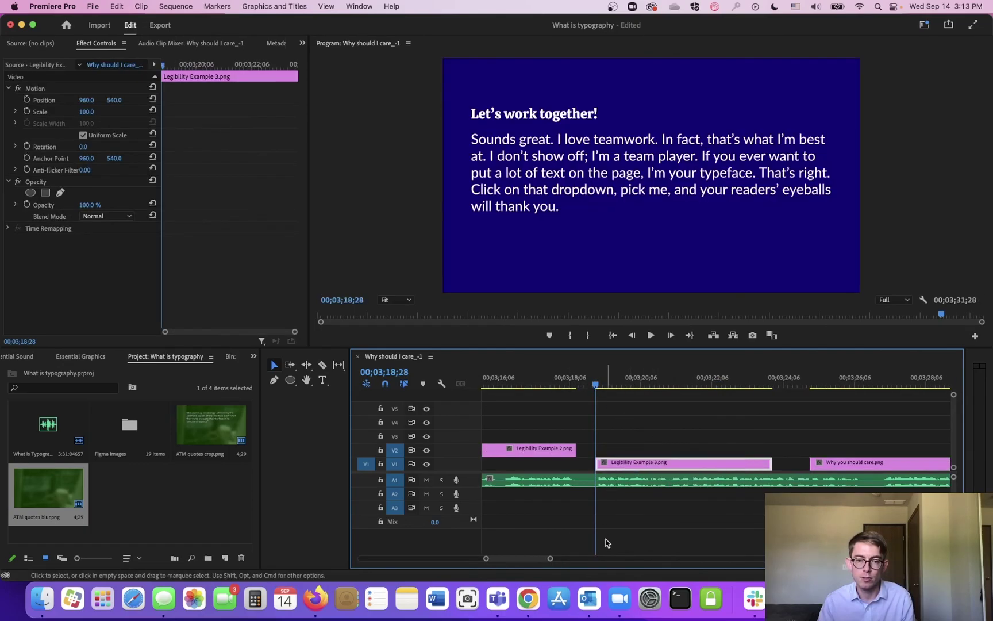
Place Legibility Example 3.png on V2 directly after an extended Legibility Example 2.png, add the default transition between them, and preview it.
drag(553, 559, 579, 561)
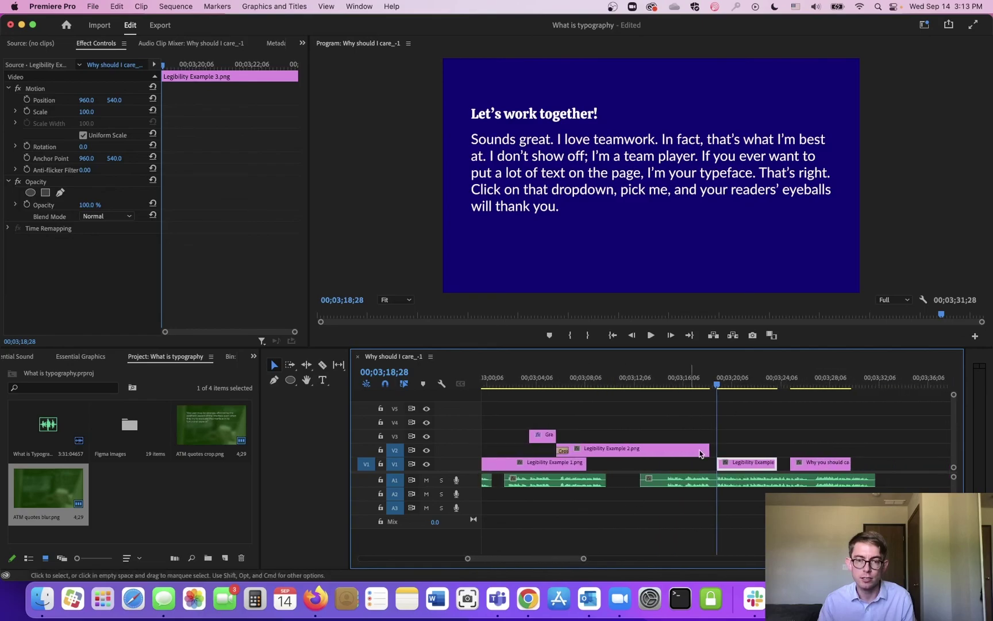
drag(741, 465, 732, 454)
right_click(717, 452)
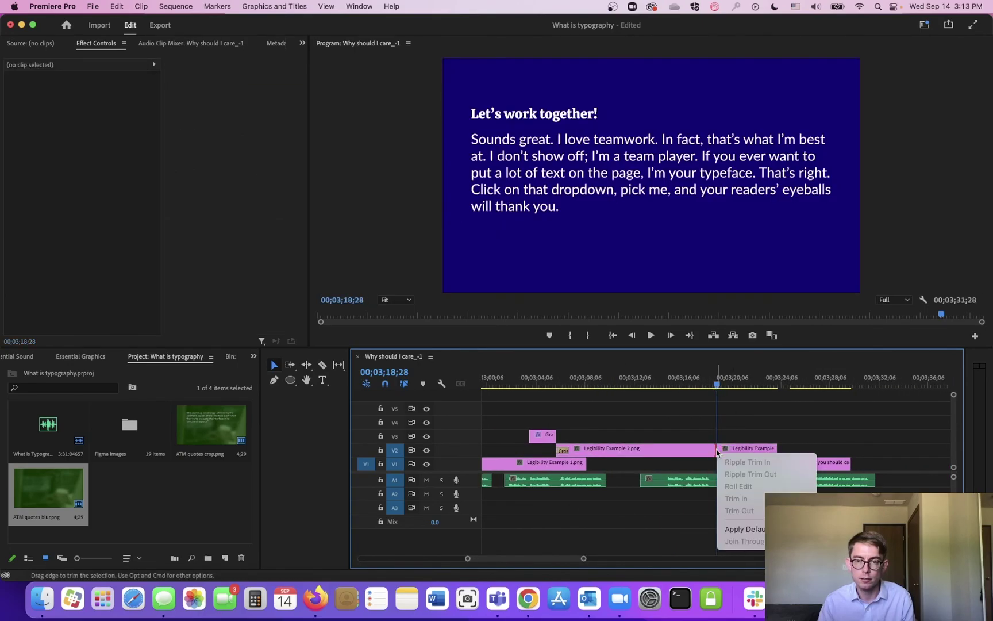
click(742, 528)
click(704, 385)
key(space)
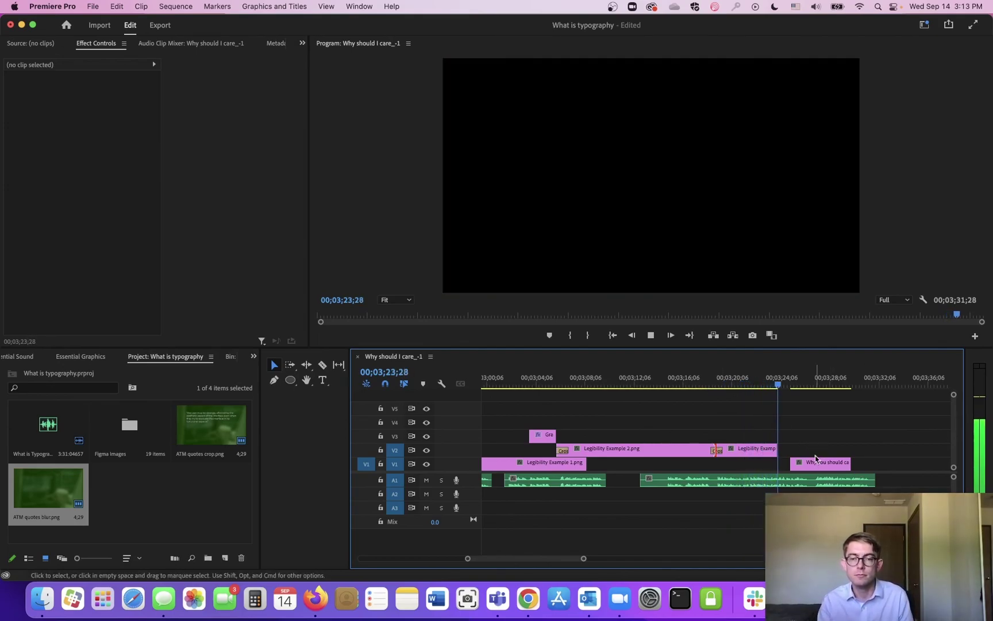
Move Why you should care.png to finish with the narration and extend Legibility Example 3.png to meet its start.
drag(816, 462, 859, 464)
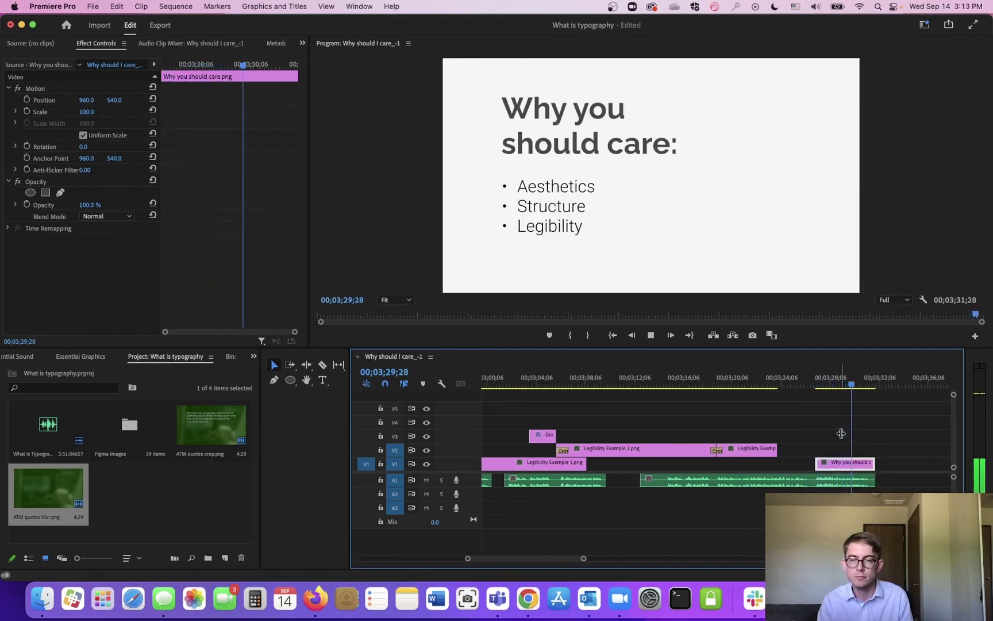
key(space)
drag(772, 447, 814, 447)
drag(468, 558, 344, 551)
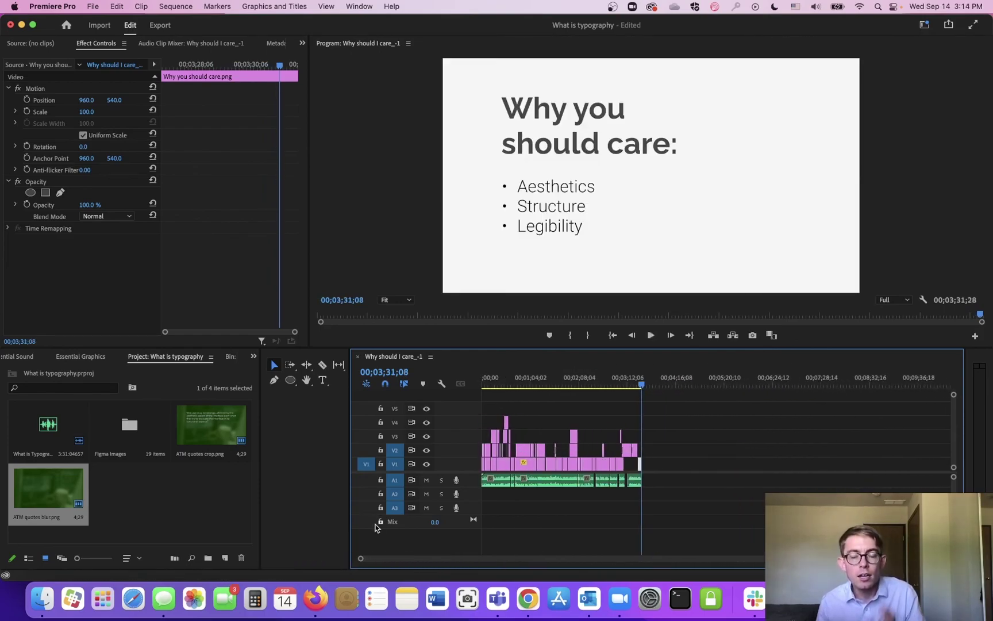
key(super+shift+5)
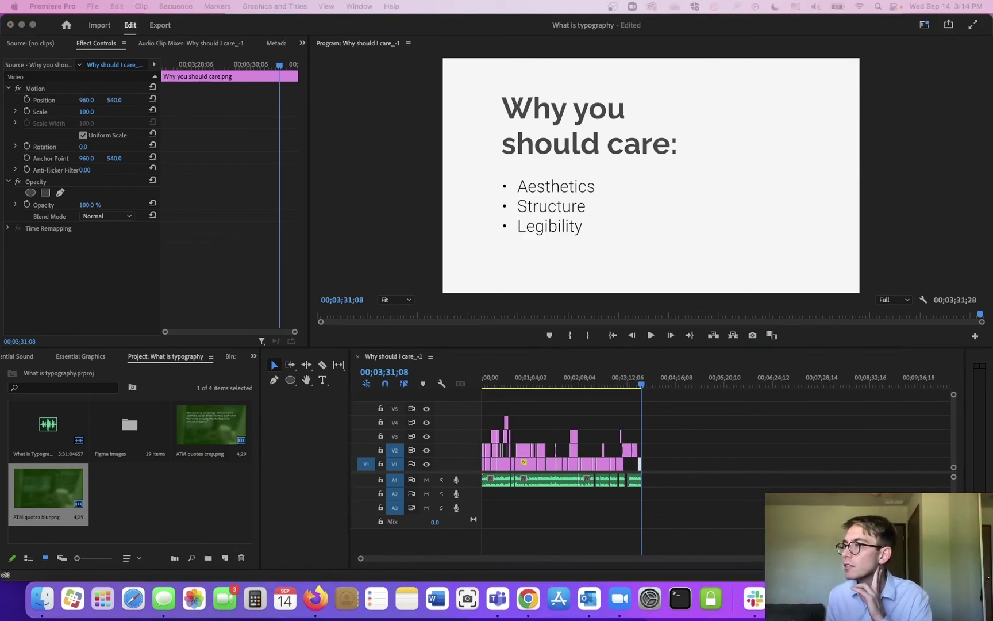